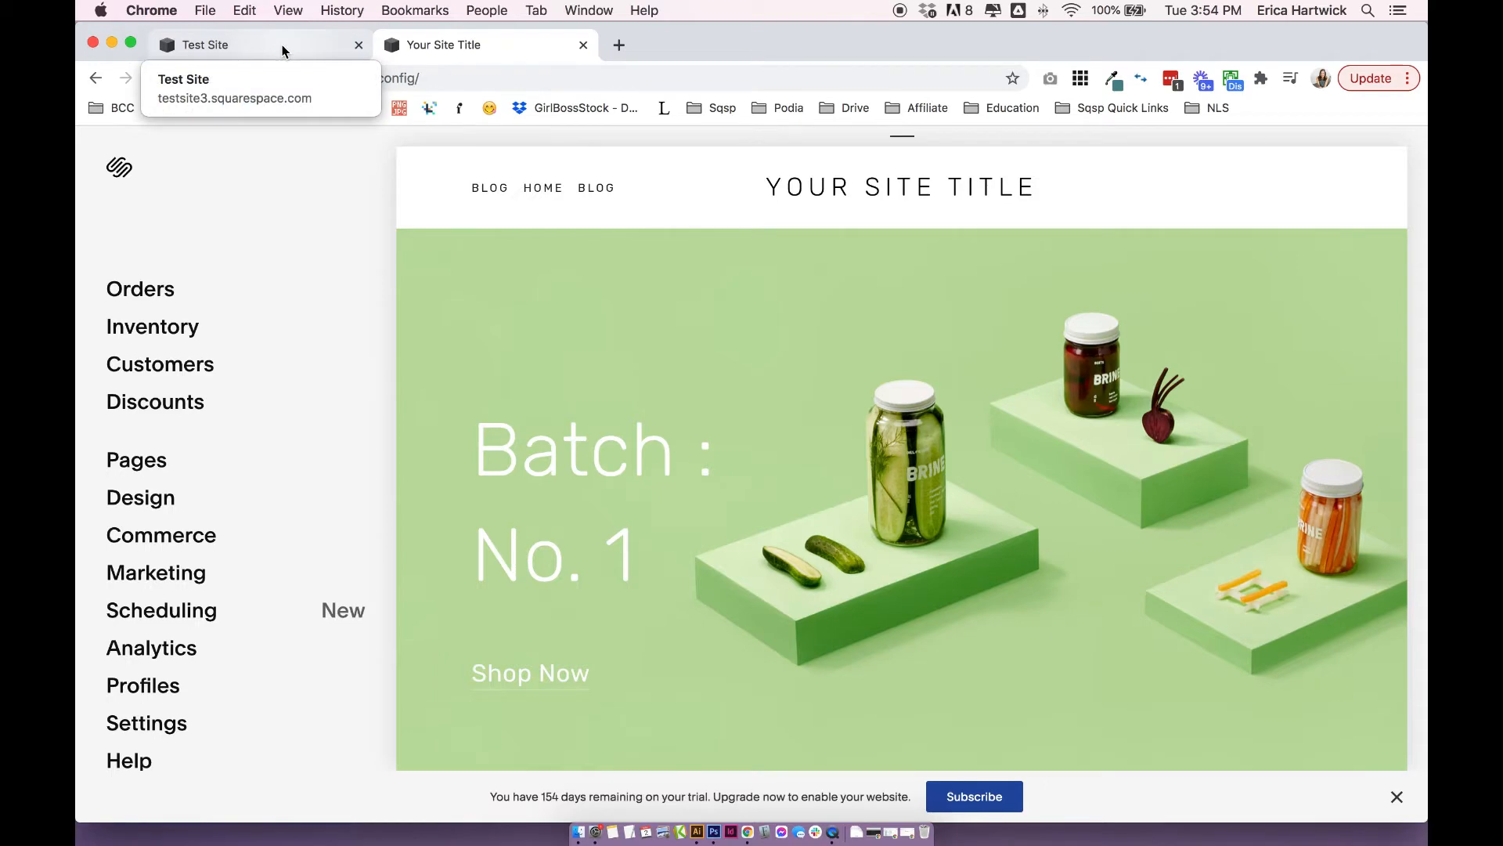
# Compare the Test Site and Your Site Title websites, ending on Test Site.
pyautogui.click(282, 49)
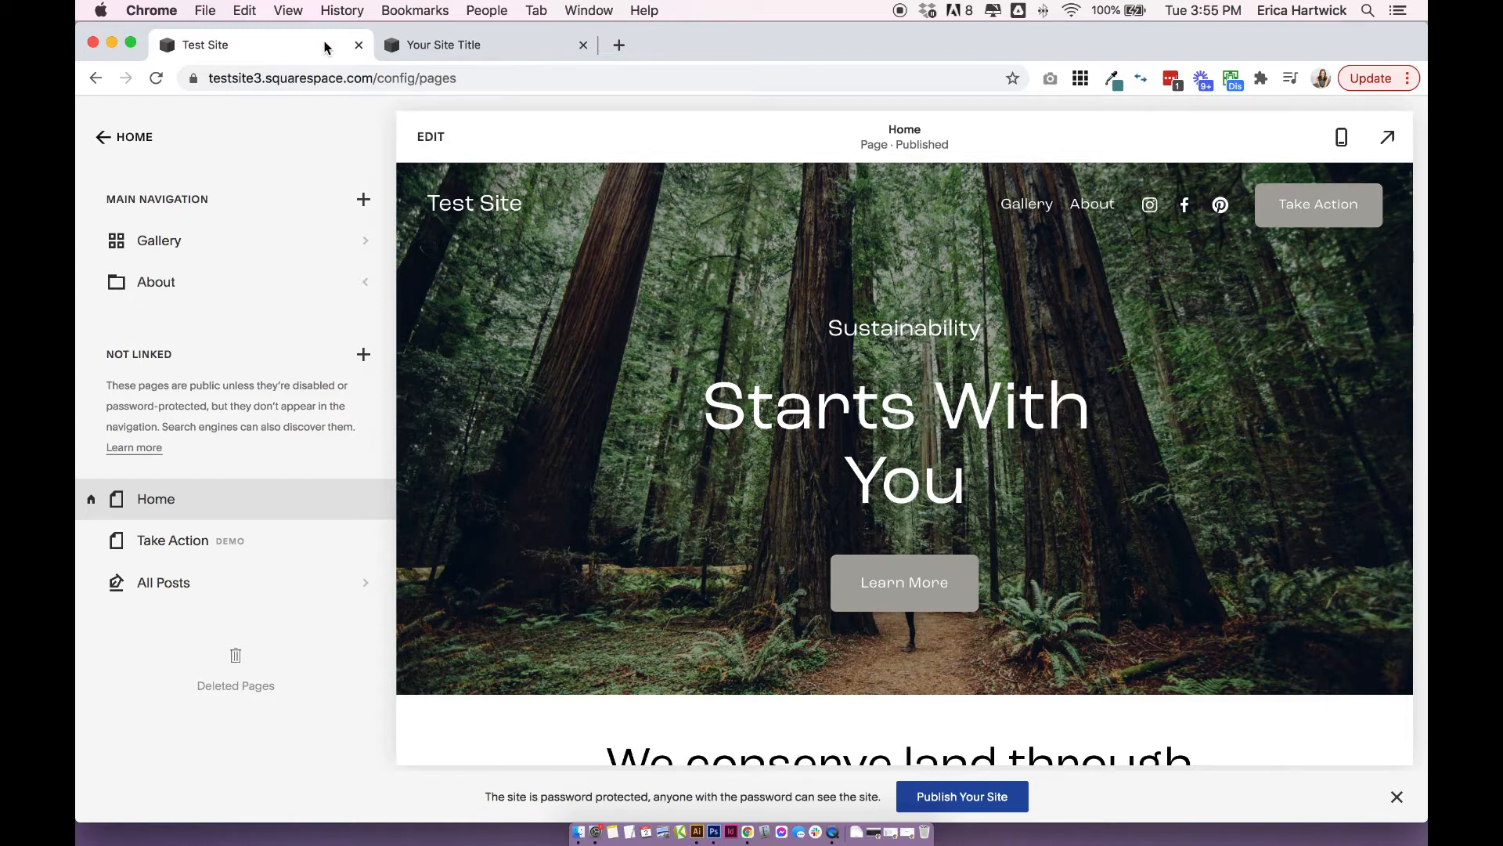
pyautogui.click(468, 45)
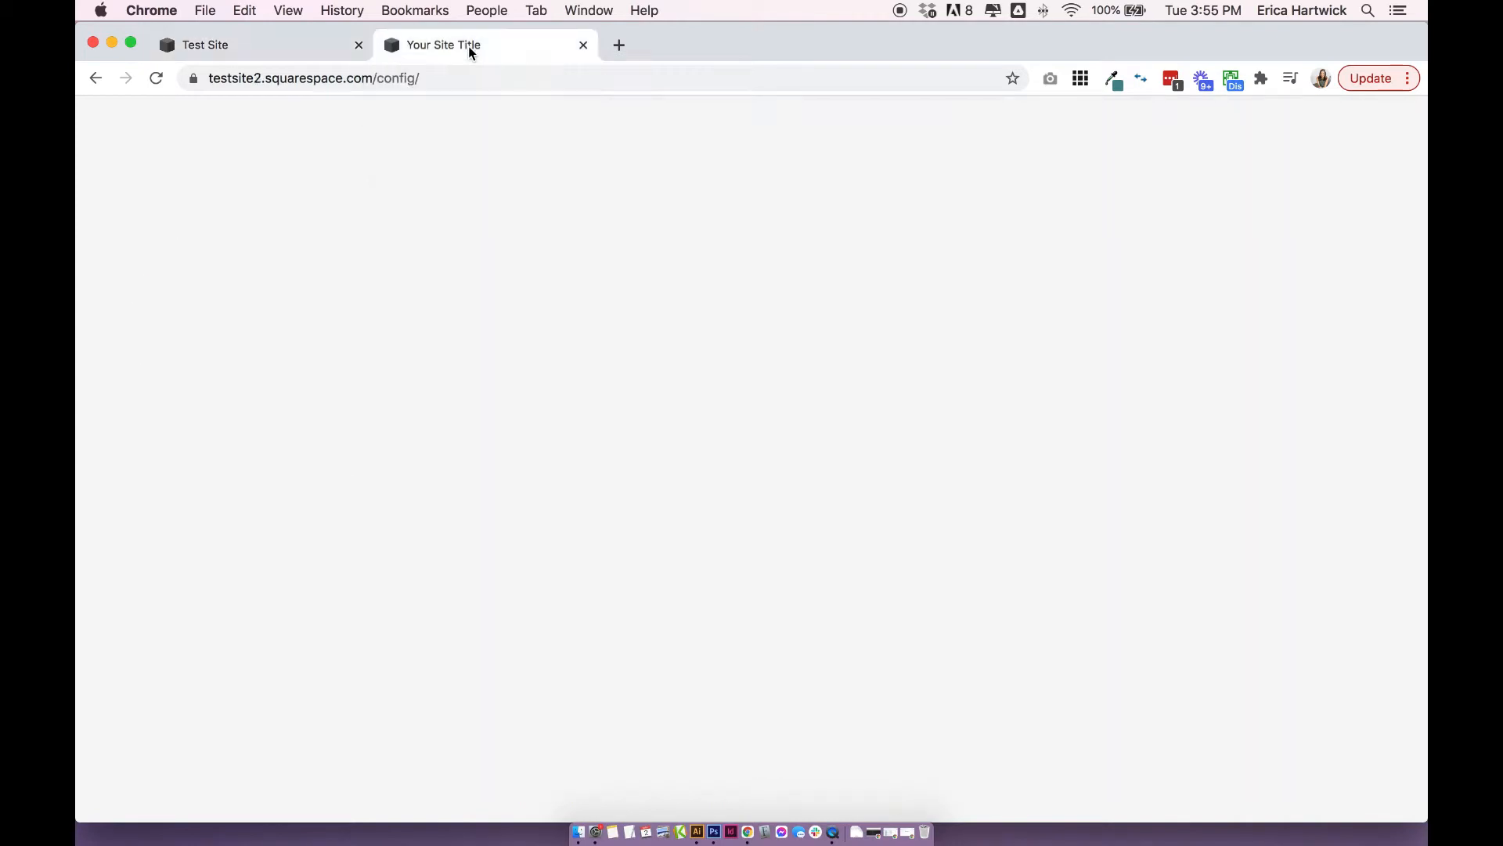
pyautogui.moveTo(649, 269)
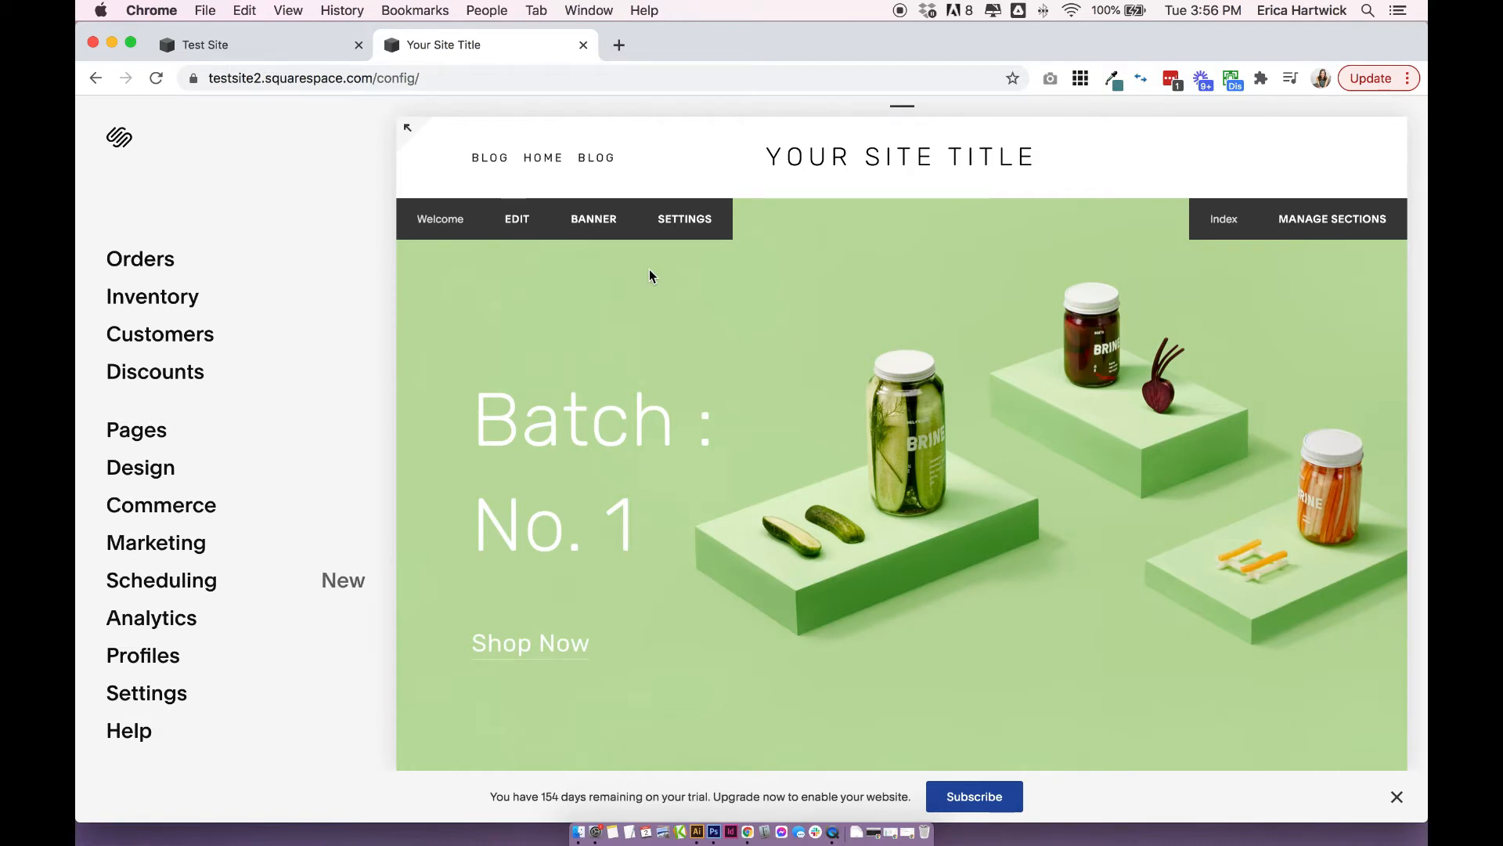
pyautogui.click(295, 55)
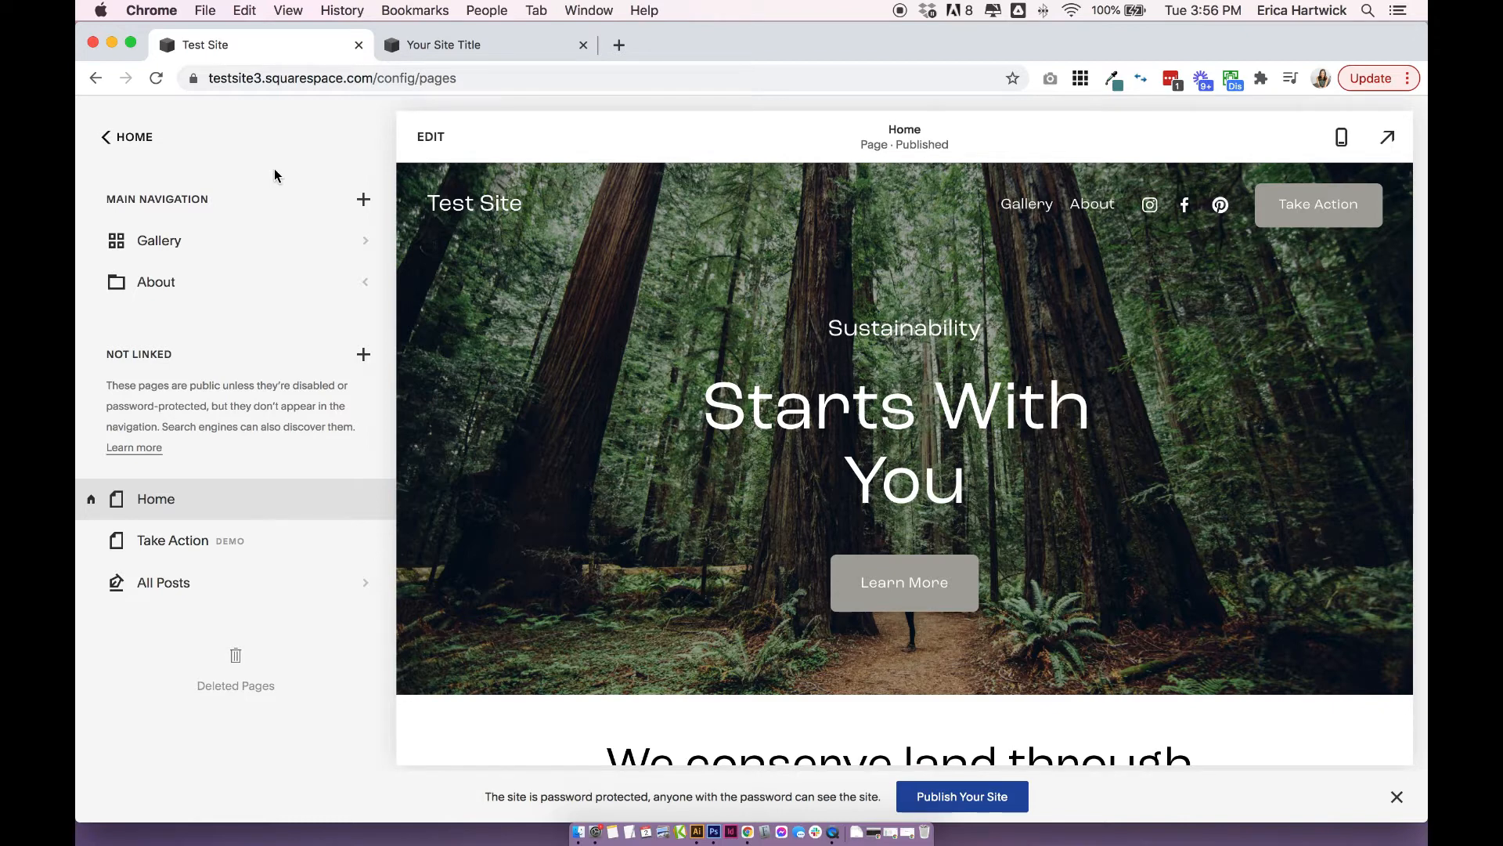
# Add a store page with the Store 1 layout to Test Site's main navigation.
pyautogui.click(146, 146)
pyautogui.click(166, 257)
pyautogui.click(364, 199)
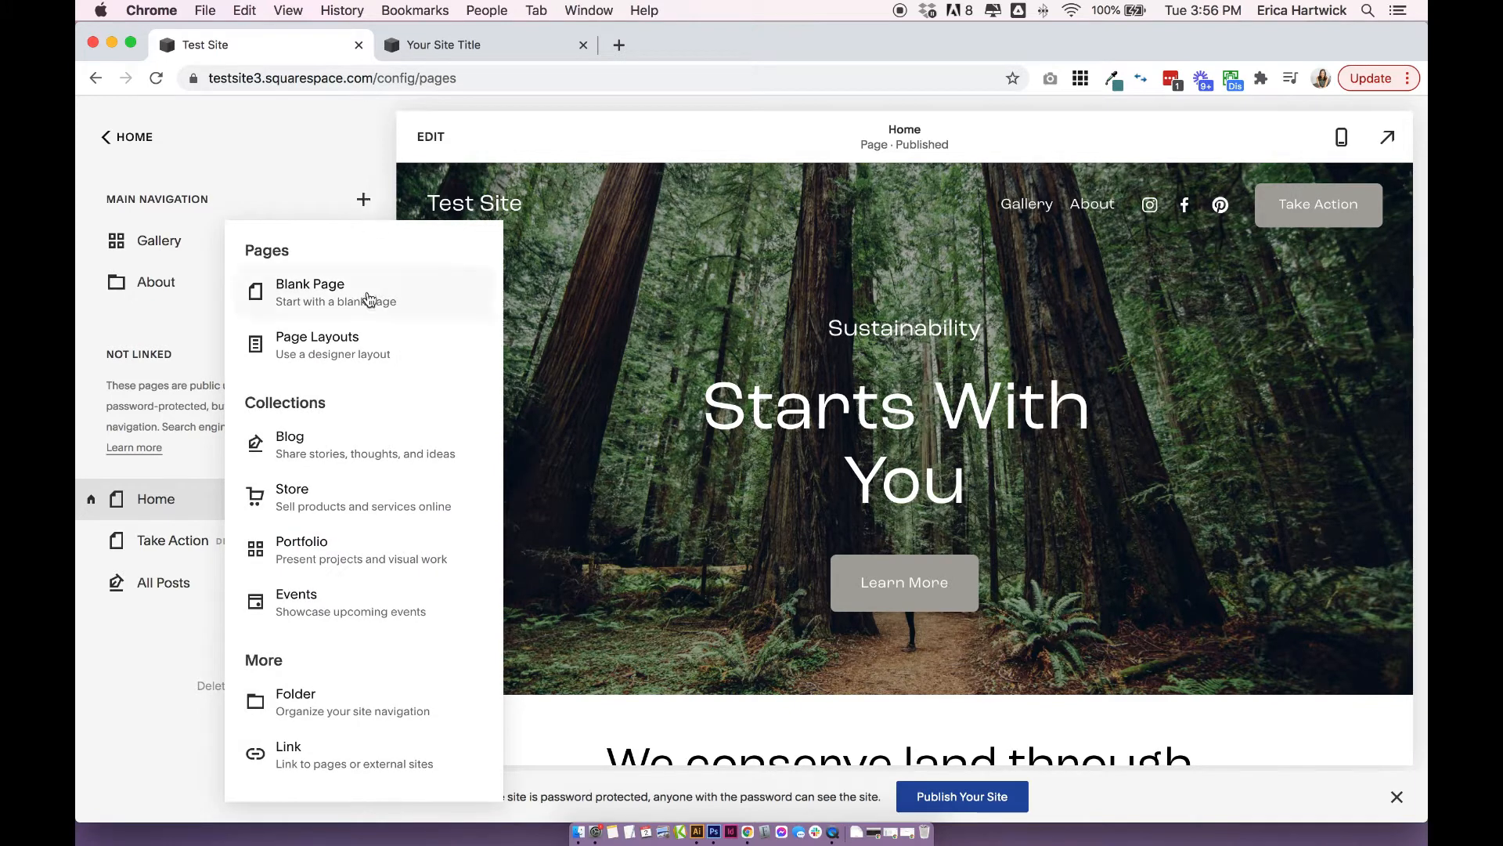
pyautogui.click(296, 498)
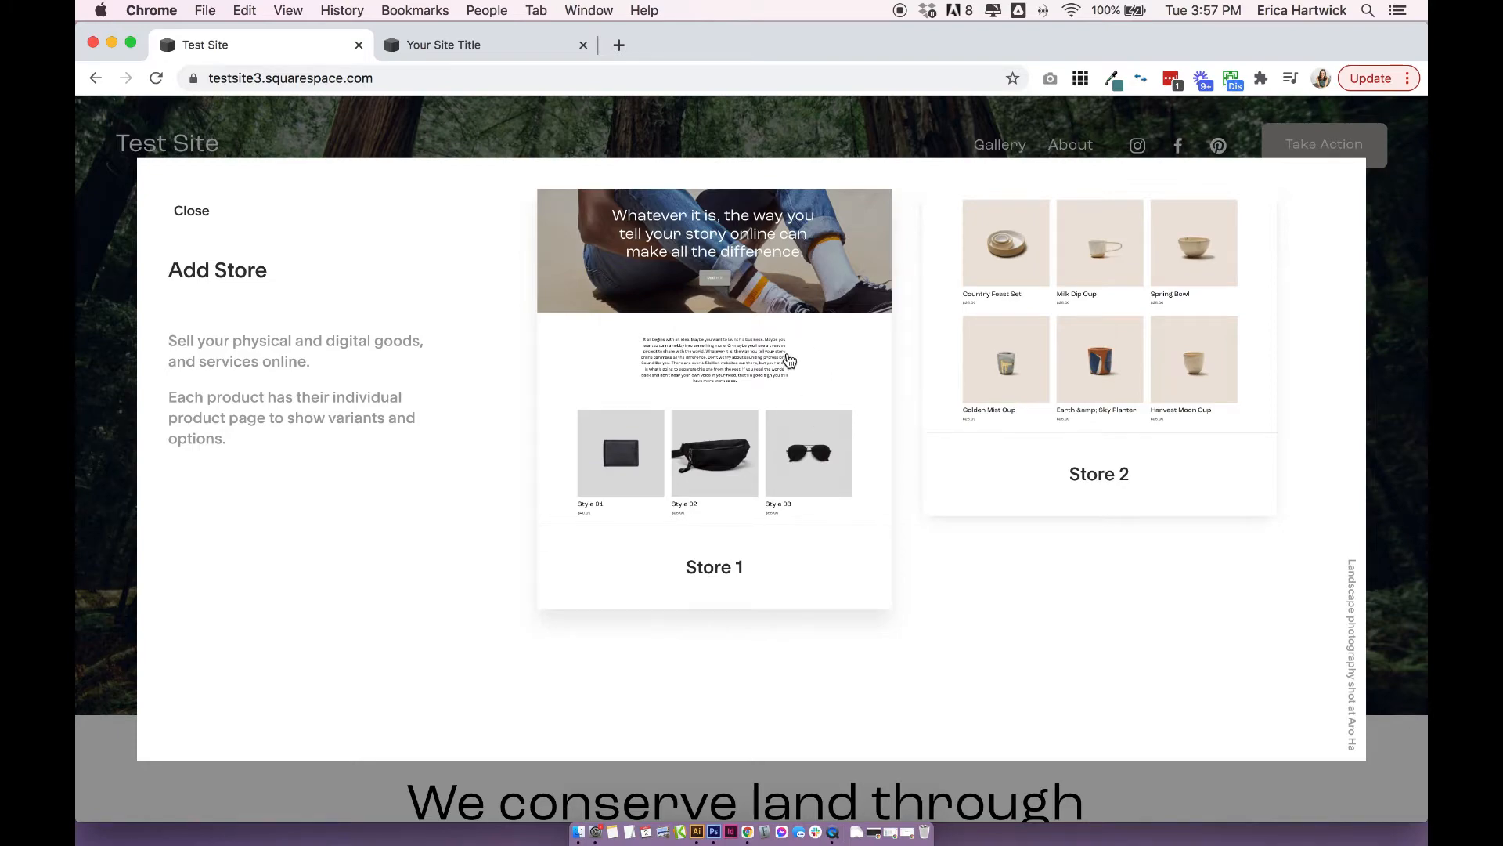
pyautogui.click(791, 352)
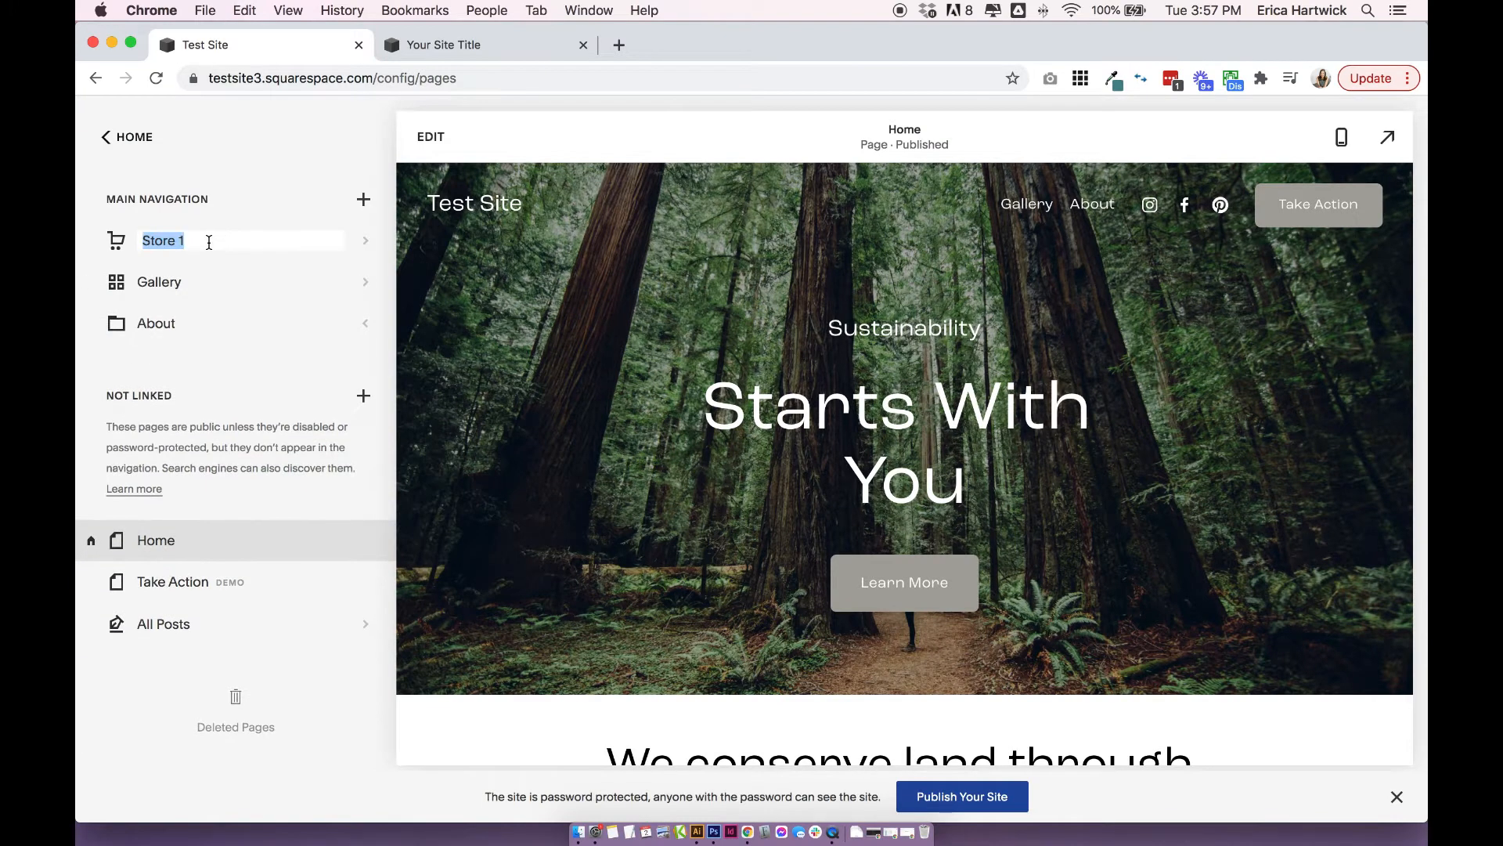
# Name the new store page "Shop".
pyautogui.click(208, 242)
pyautogui.moveTo(227, 242); pyautogui.dragTo(141, 242)
pyautogui.write('Shop')
pyautogui.press('Return')
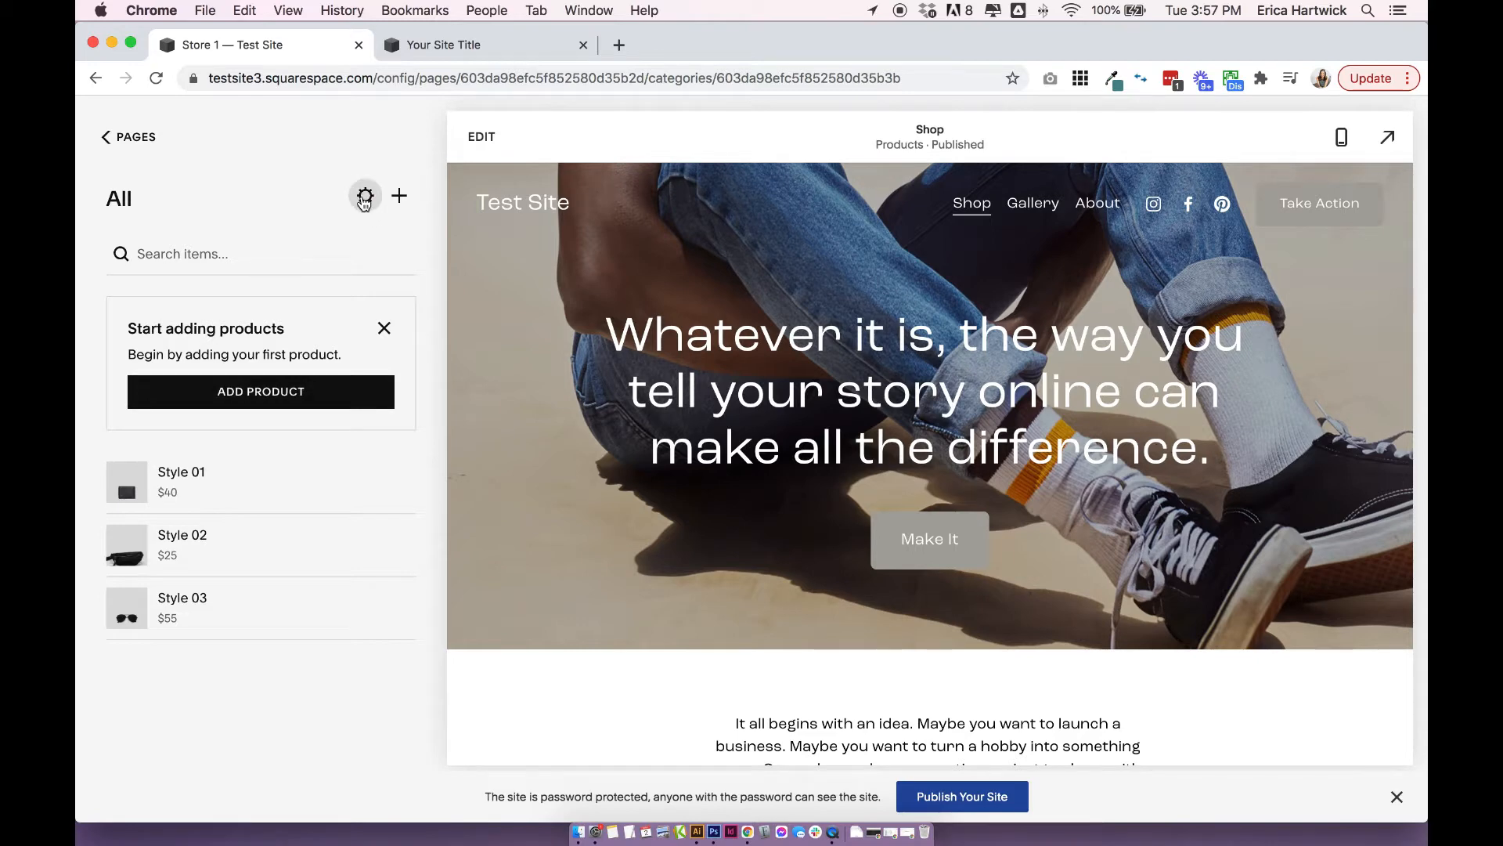
# Examine the Shop page's general store settings: page title, navigation title, URL slug, page visibility, password and top category name.
pyautogui.click(364, 198)
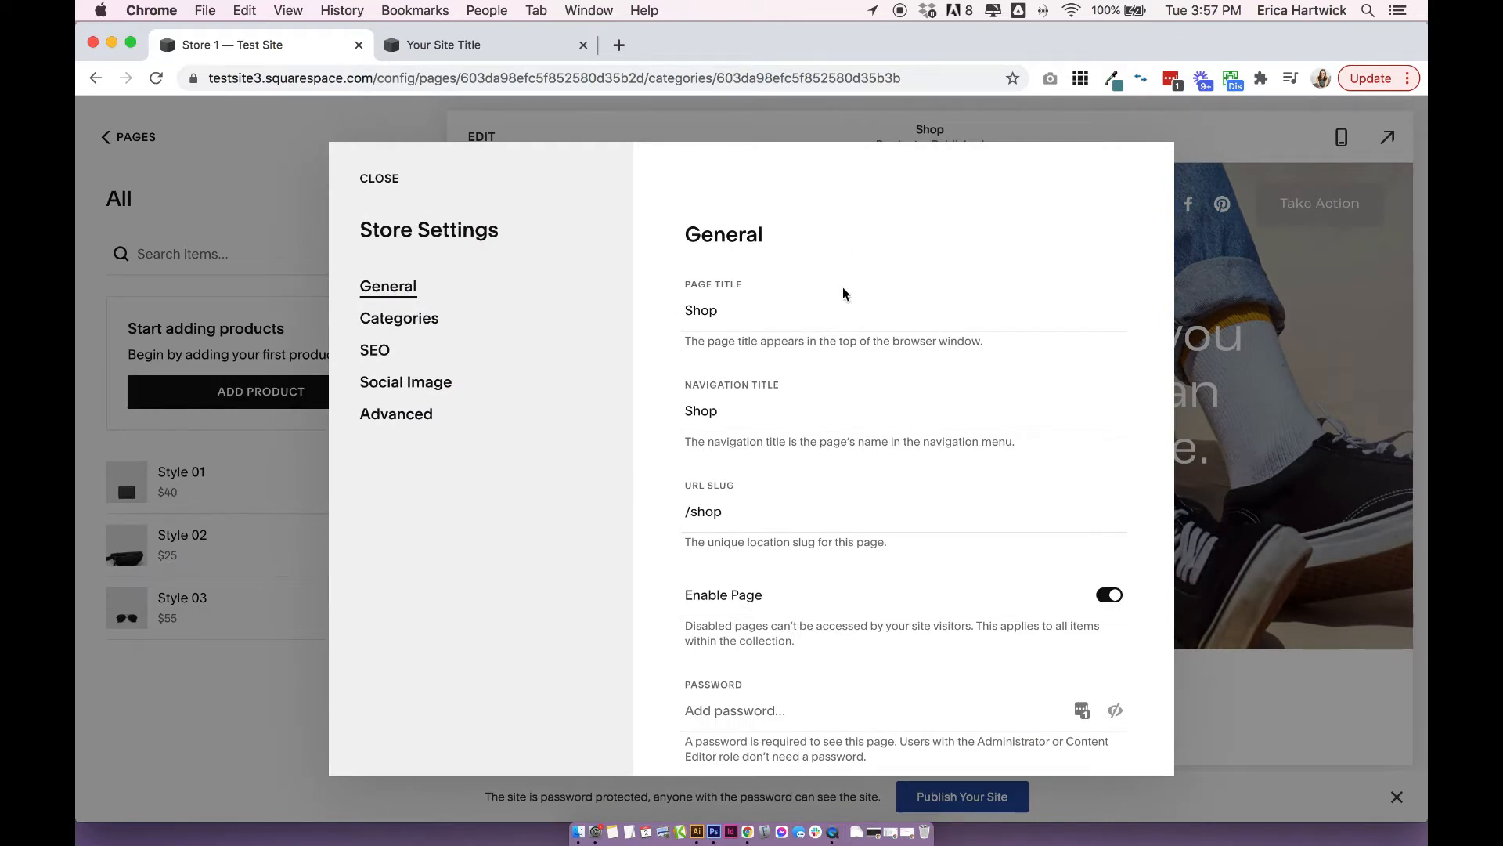
pyautogui.moveTo(688, 311); pyautogui.dragTo(764, 312)
pyautogui.click(764, 311)
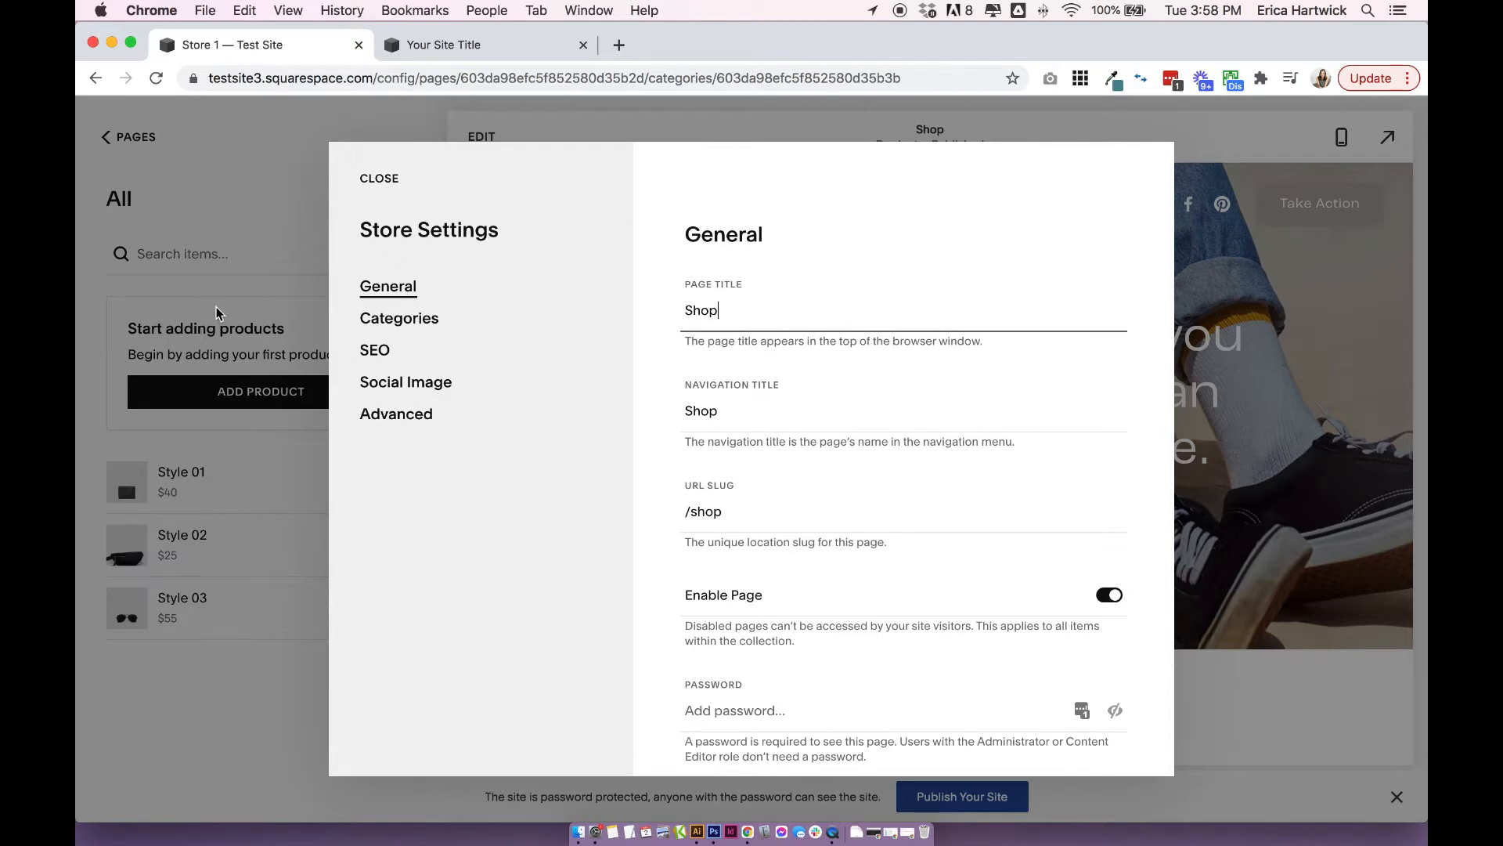
pyautogui.moveTo(686, 313); pyautogui.dragTo(784, 317)
pyautogui.click(783, 317)
pyautogui.scroll(-2, 783, 317)
pyautogui.moveTo(687, 356); pyautogui.dragTo(712, 356)
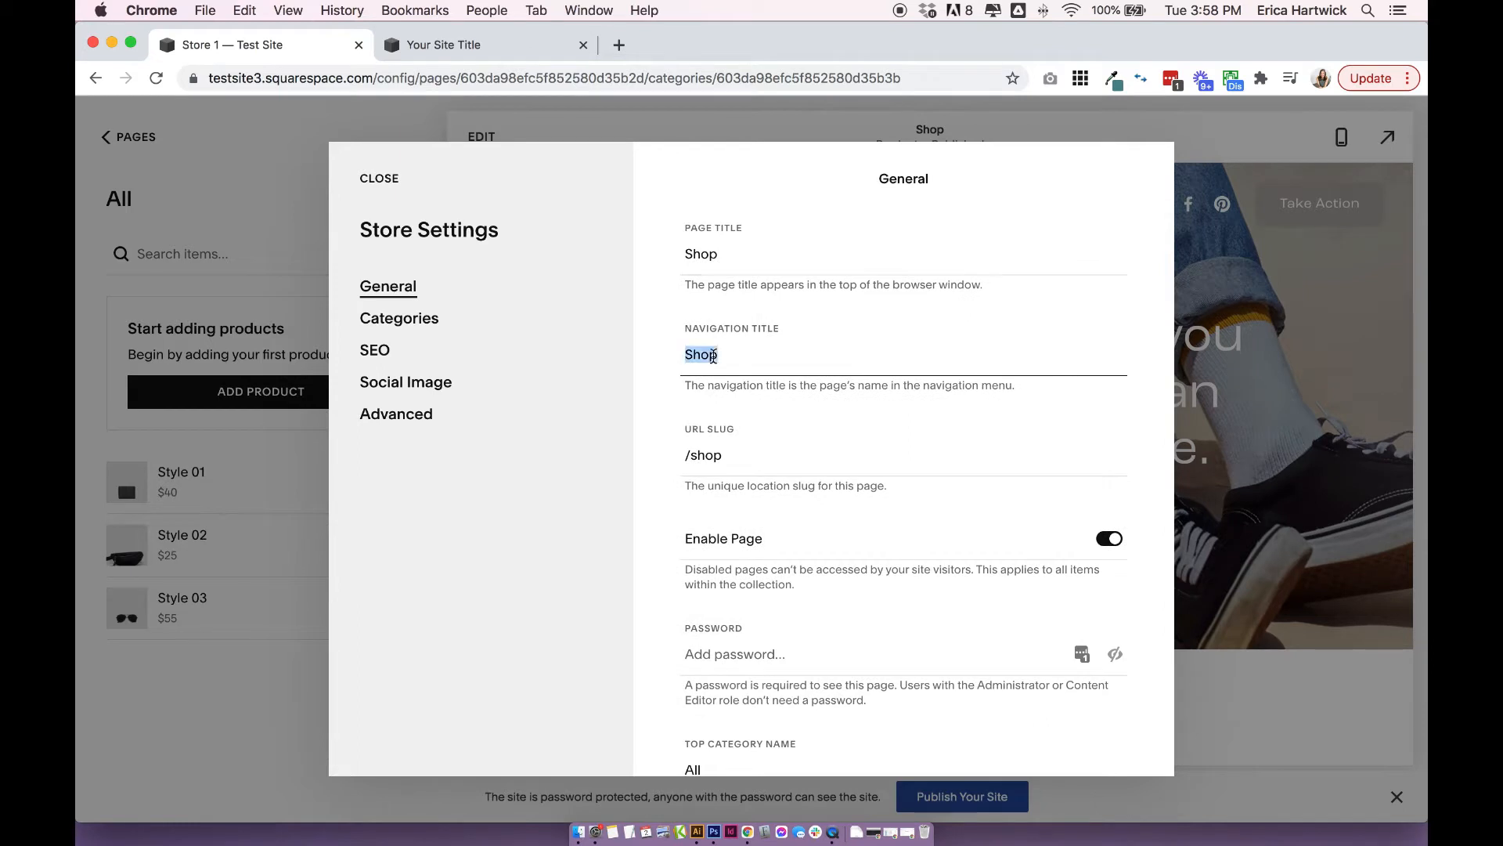
pyautogui.click(775, 356)
pyautogui.scroll(-2, 775, 355)
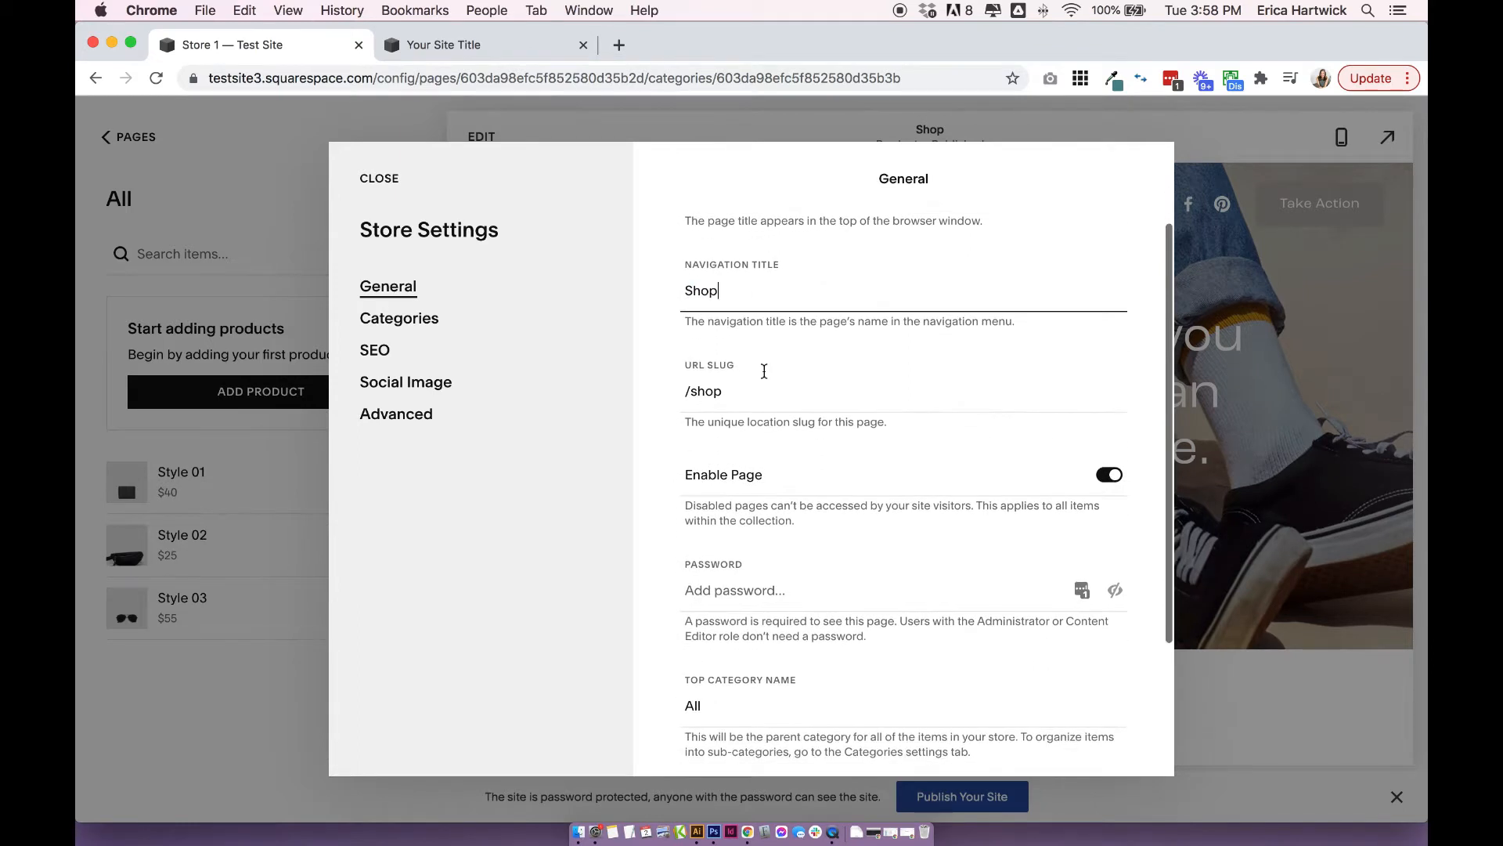
pyautogui.moveTo(688, 391); pyautogui.dragTo(745, 391)
pyautogui.click(757, 390)
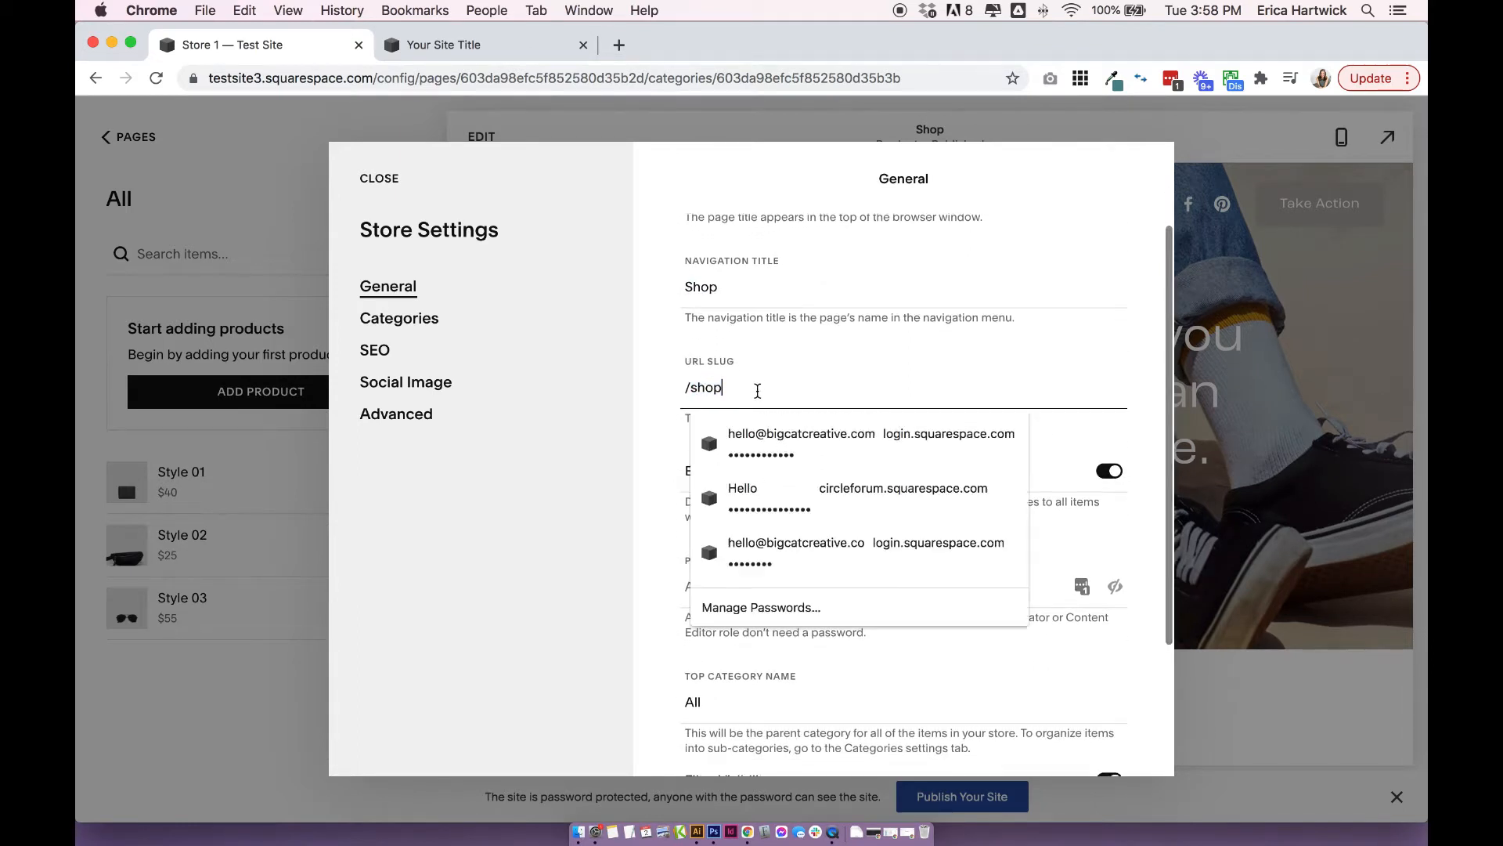
pyautogui.scroll(4, 757, 391)
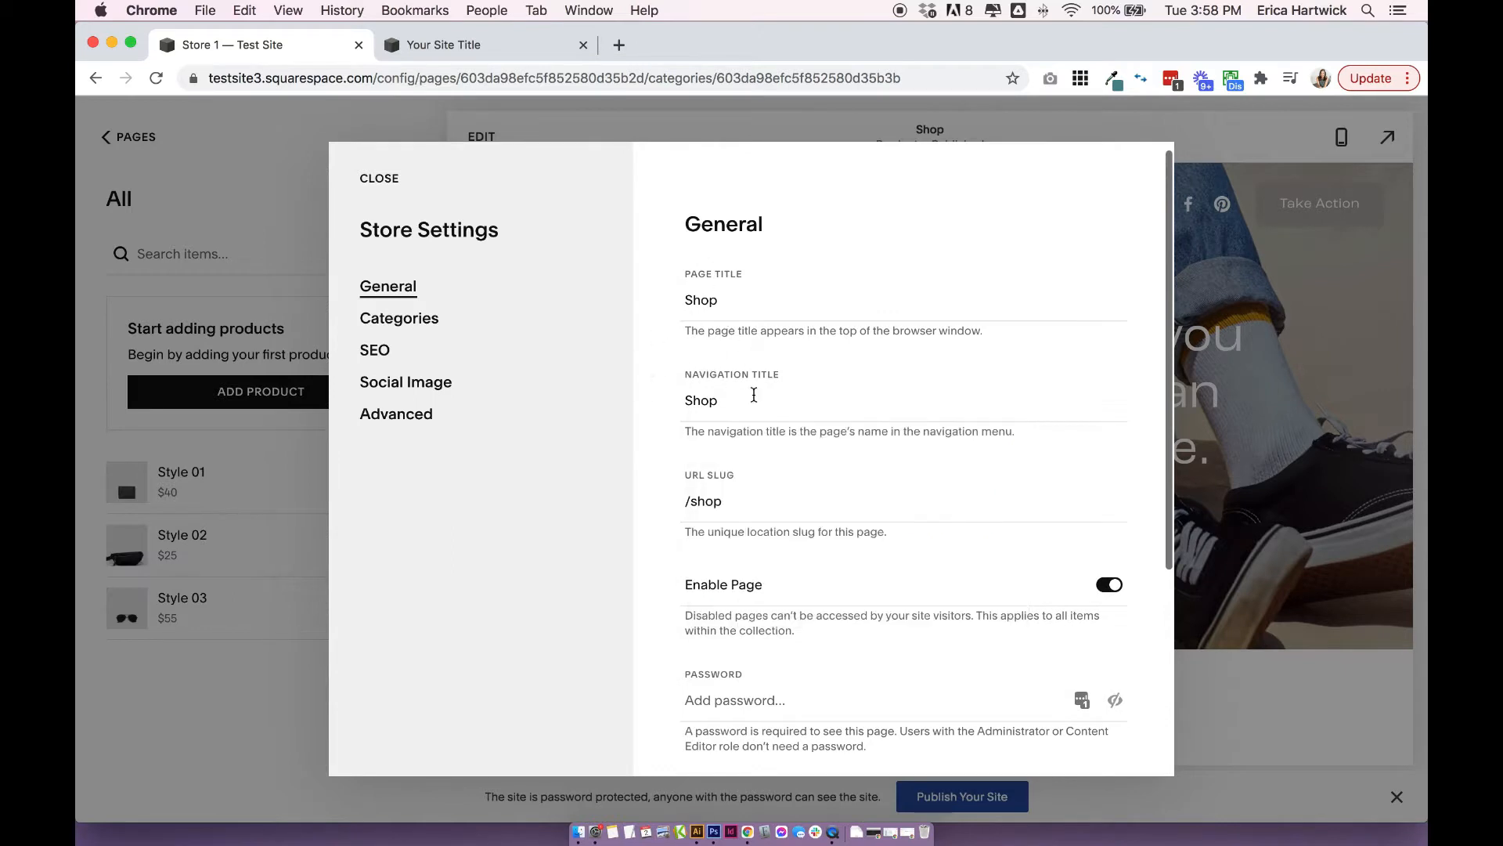
pyautogui.scroll(-6, 754, 395)
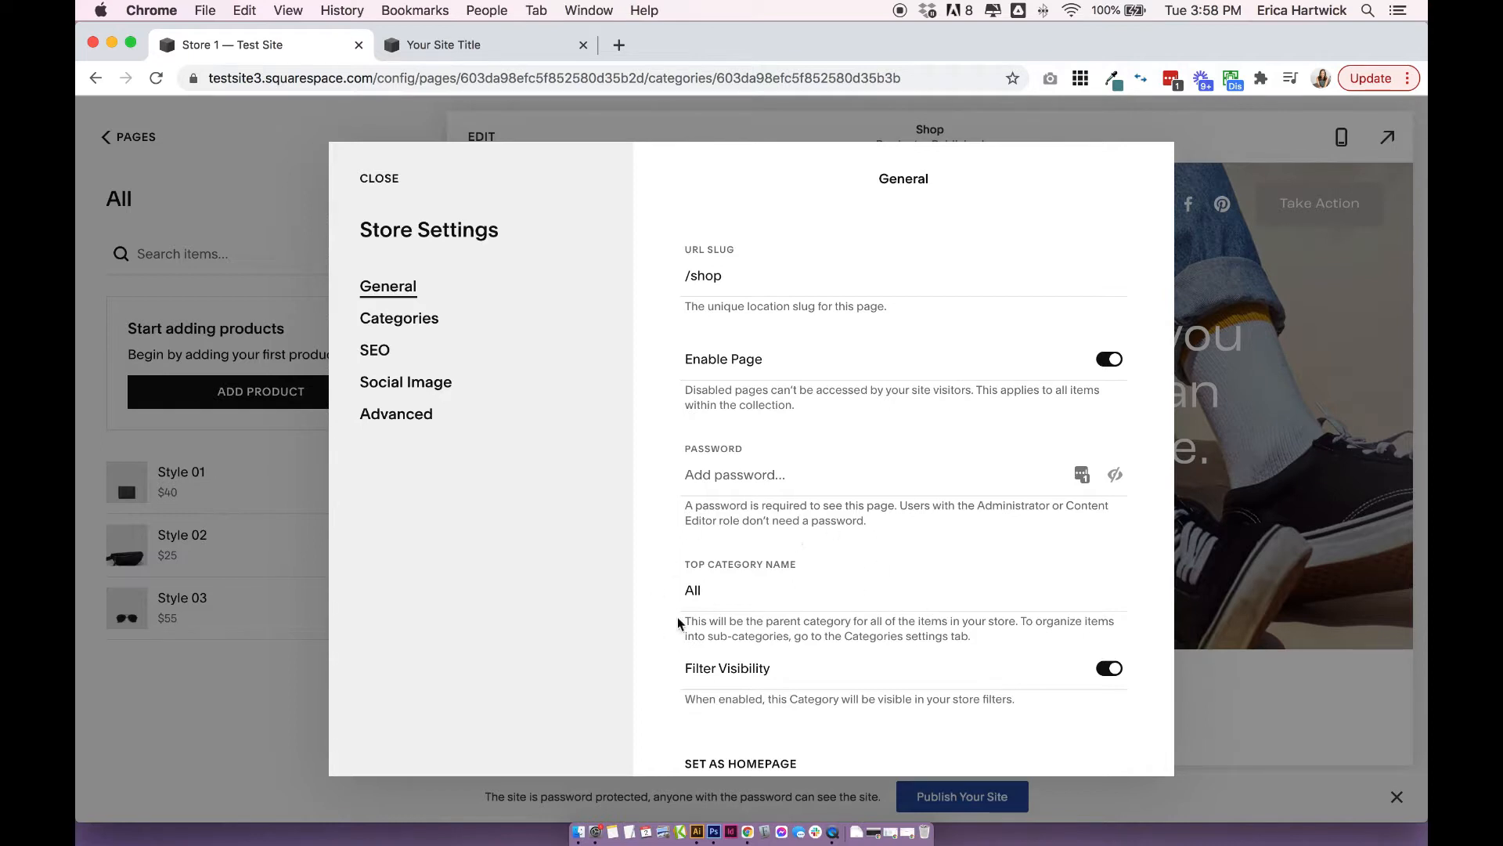
pyautogui.scroll(-1, 650, 558)
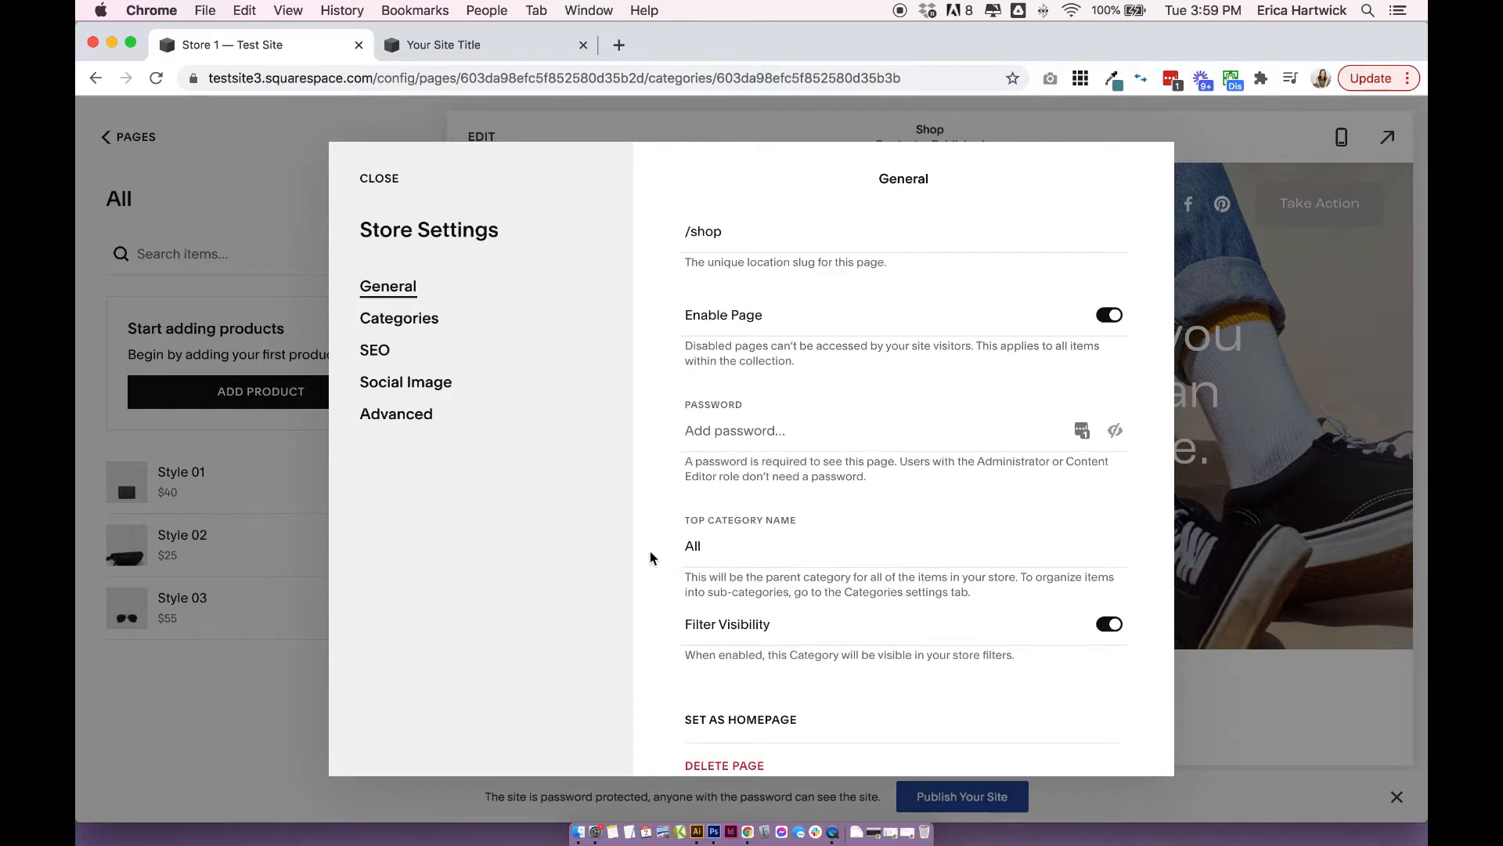
# Try renaming the store's top category to "All Workbooks", and restore the name "All".
pyautogui.click(691, 546)
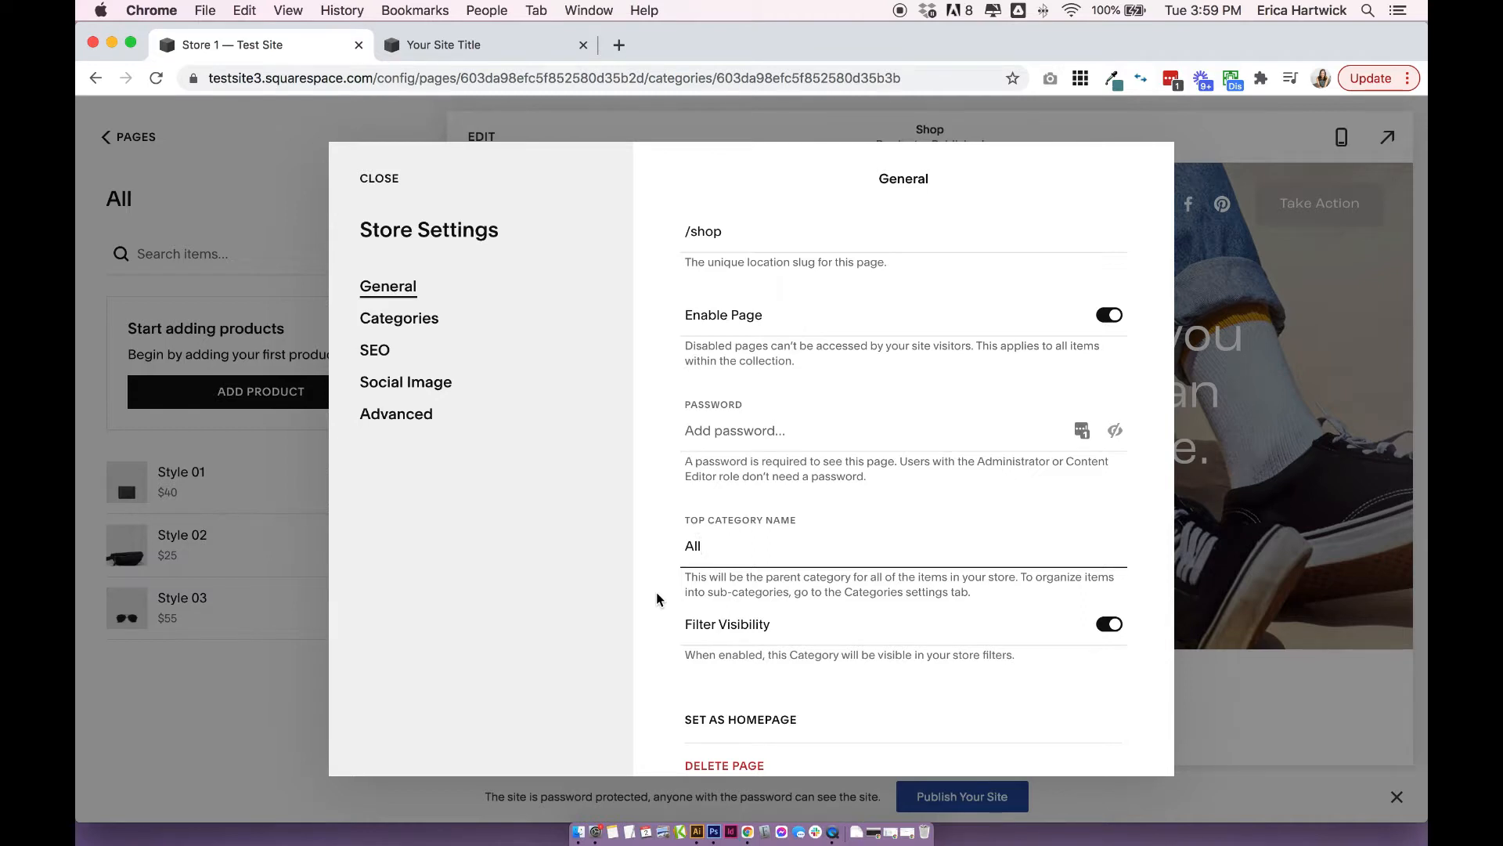
pyautogui.write('WOrkbooks')
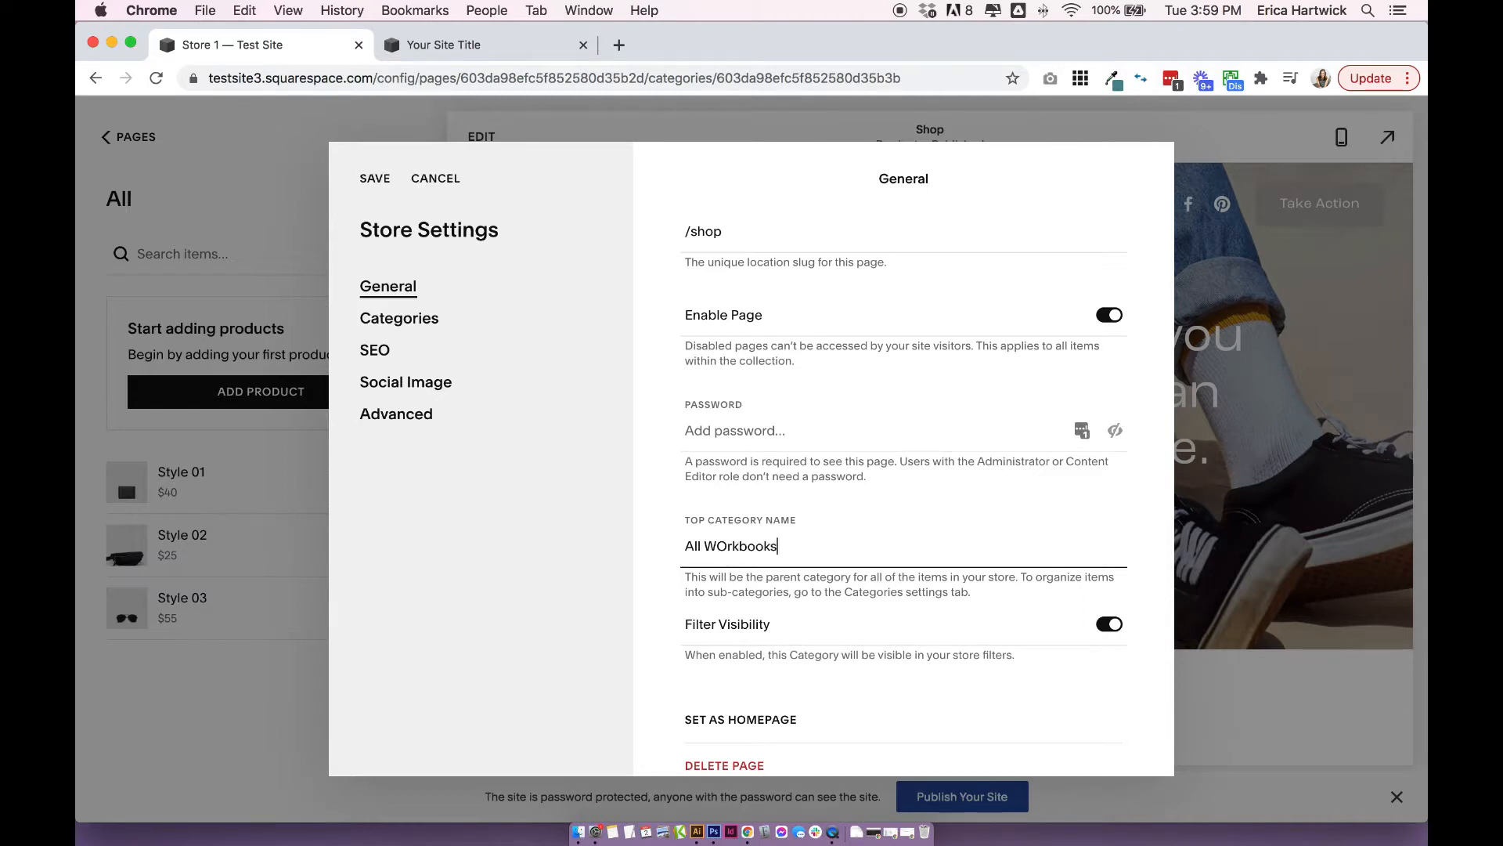
pyautogui.press('BackSpace')
pyautogui.press('BackSpace')
pyautogui.press('BackSpace')
pyautogui.press('BackSpace')
pyautogui.press('BackSpace')
pyautogui.press('BackSpace')
pyautogui.press('BackSpace')
pyautogui.press('BackSpace')
pyautogui.press('BackSpace')
pyautogui.write('Prod')
pyautogui.press('BackSpace')
pyautogui.press('BackSpace')
pyautogui.press('BackSpace')
pyautogui.press('BackSpace')
# Set the store page's SEO title to "Shop Art Prints" and leave the SEO description empty.
pyautogui.click(415, 318)
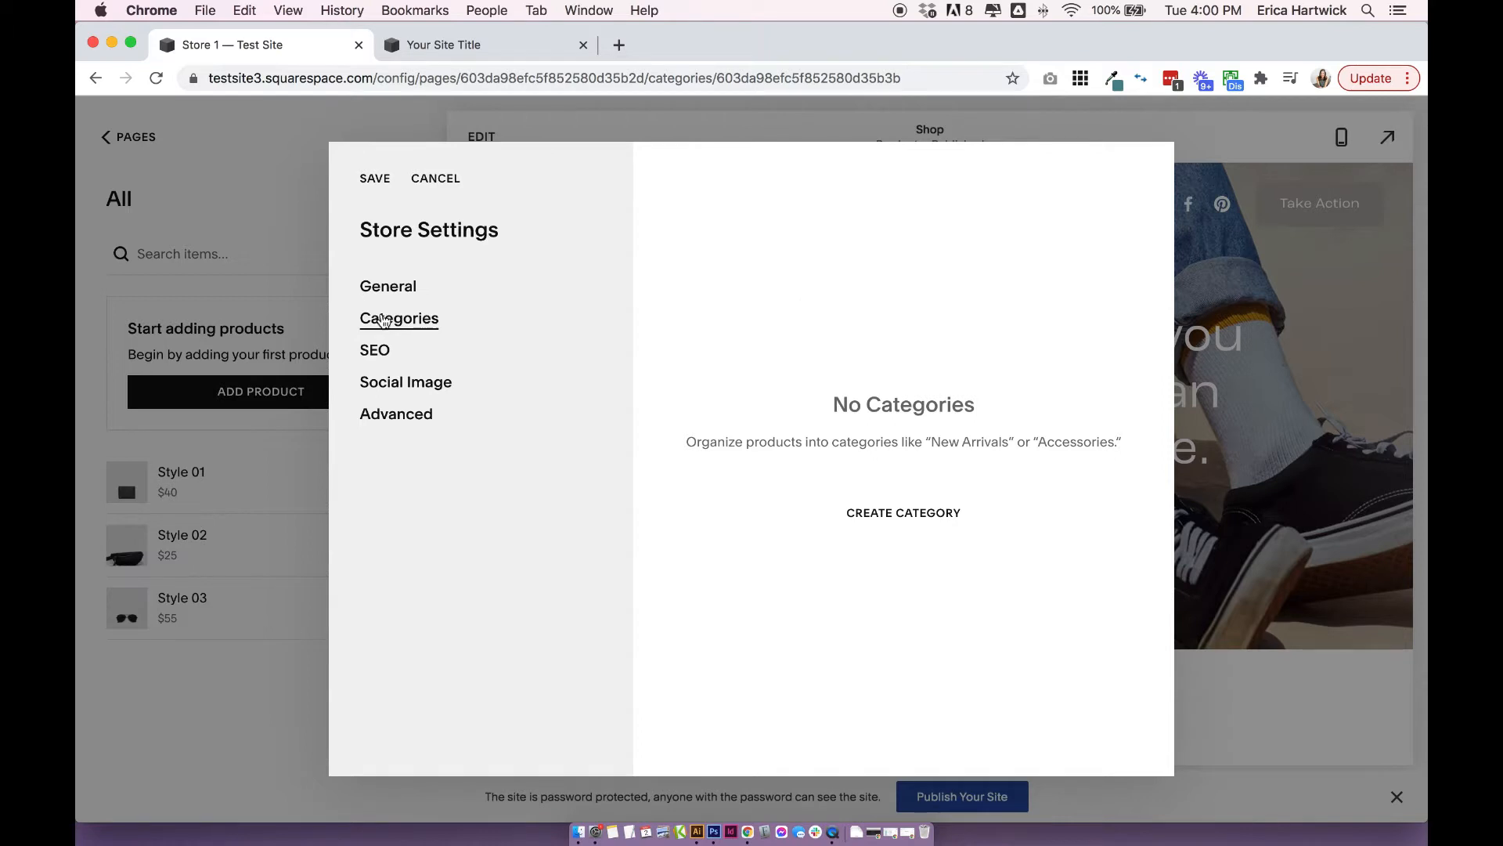
pyautogui.click(377, 354)
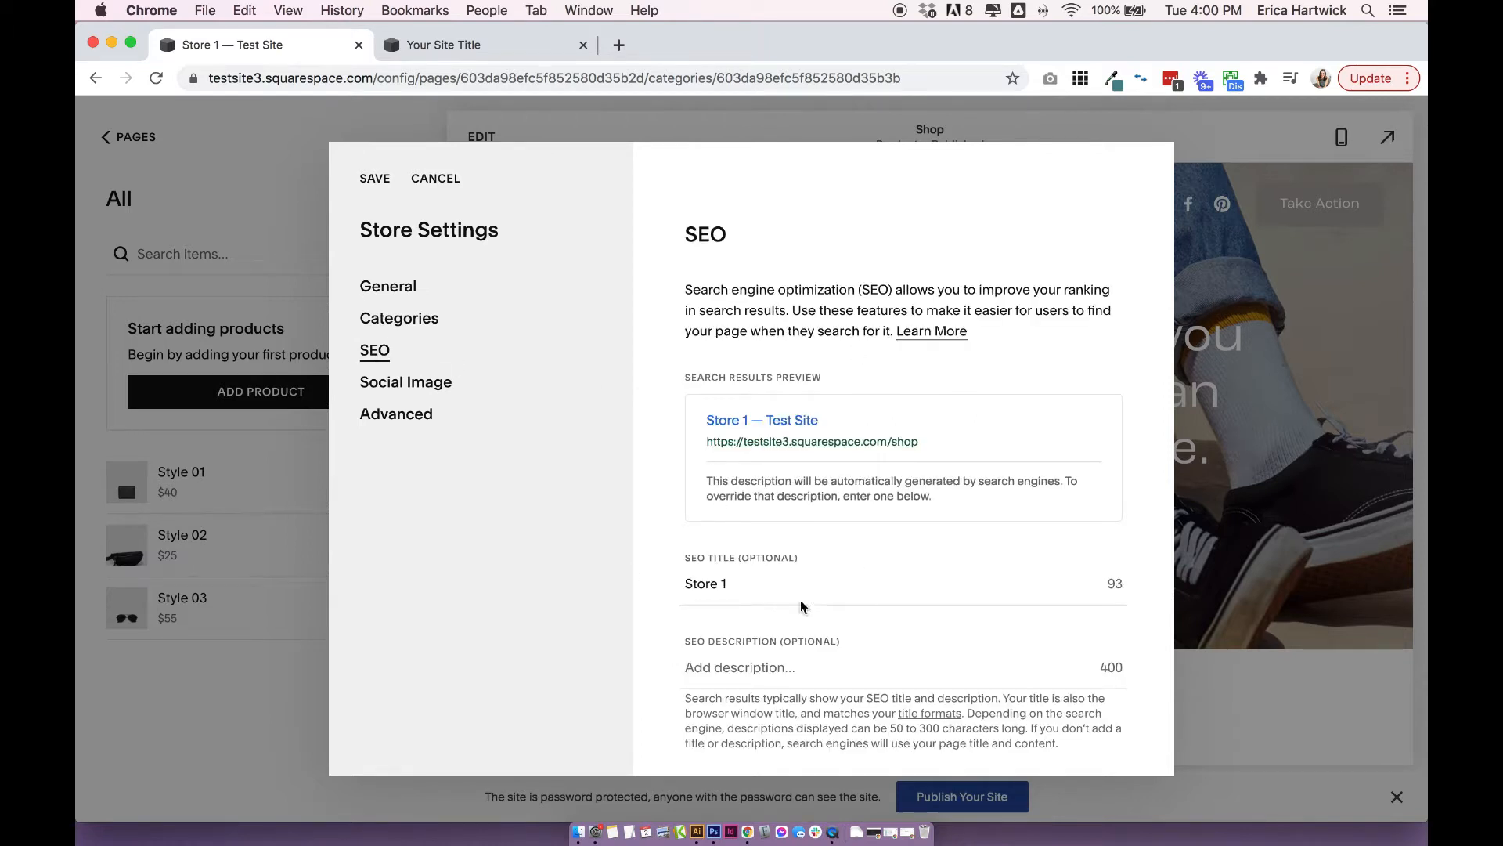
pyautogui.click(687, 587)
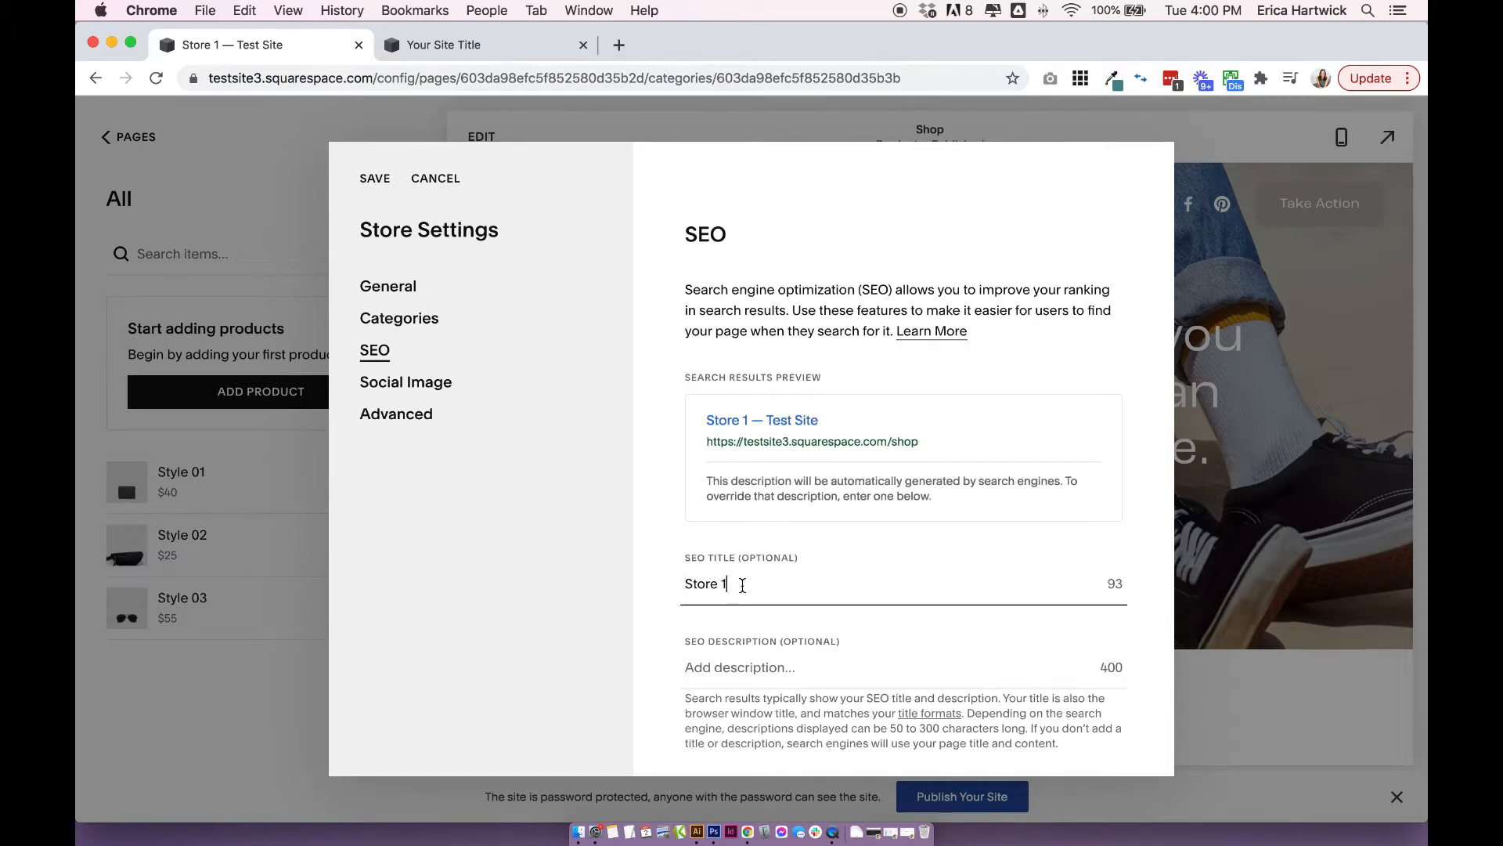
pyautogui.moveTo(742, 586); pyautogui.dragTo(673, 589)
pyautogui.click(725, 590)
pyautogui.moveTo(725, 584); pyautogui.dragTo(862, 583)
pyautogui.click(683, 587)
pyautogui.click(867, 583)
pyautogui.write('Sho')
pyautogui.press('super+a')
pyautogui.write('Sho')
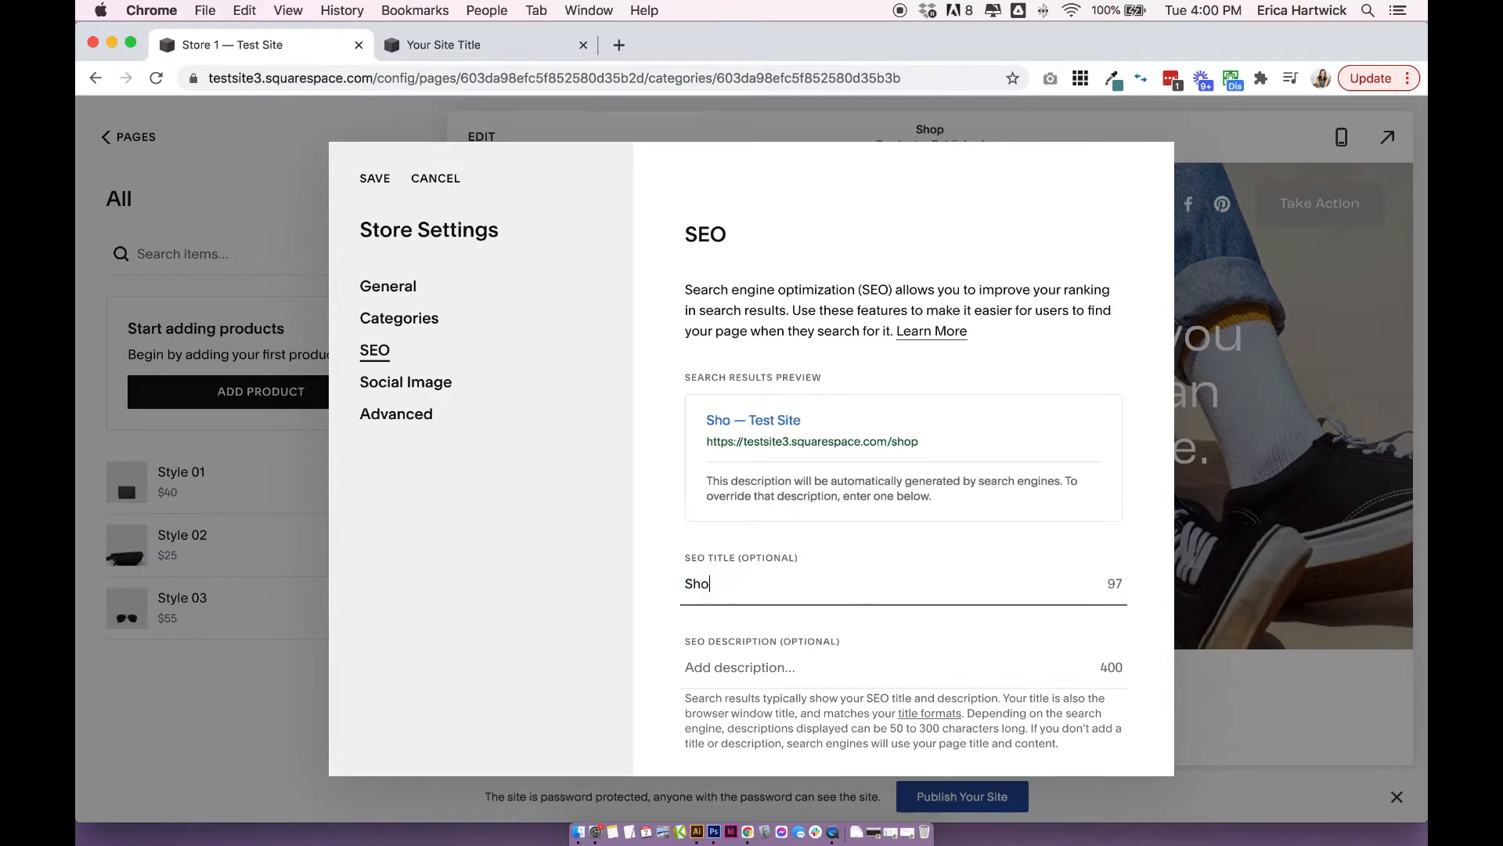
pyautogui.write('p -')
pyautogui.press('BackSpace')
pyautogui.press('BackSpace')
pyautogui.write('Art Prints')
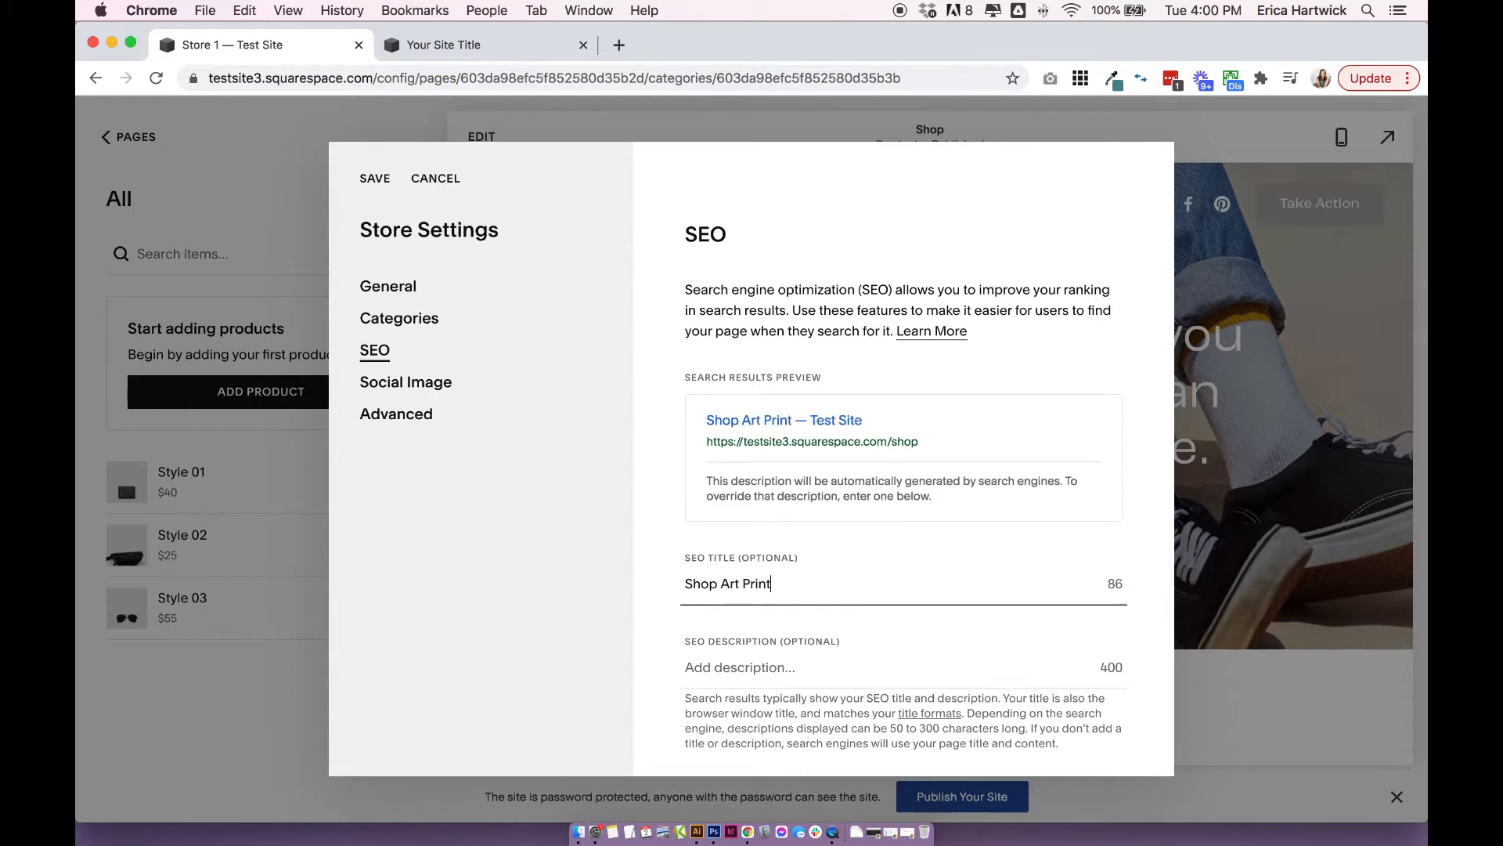
pyautogui.press('Tab')
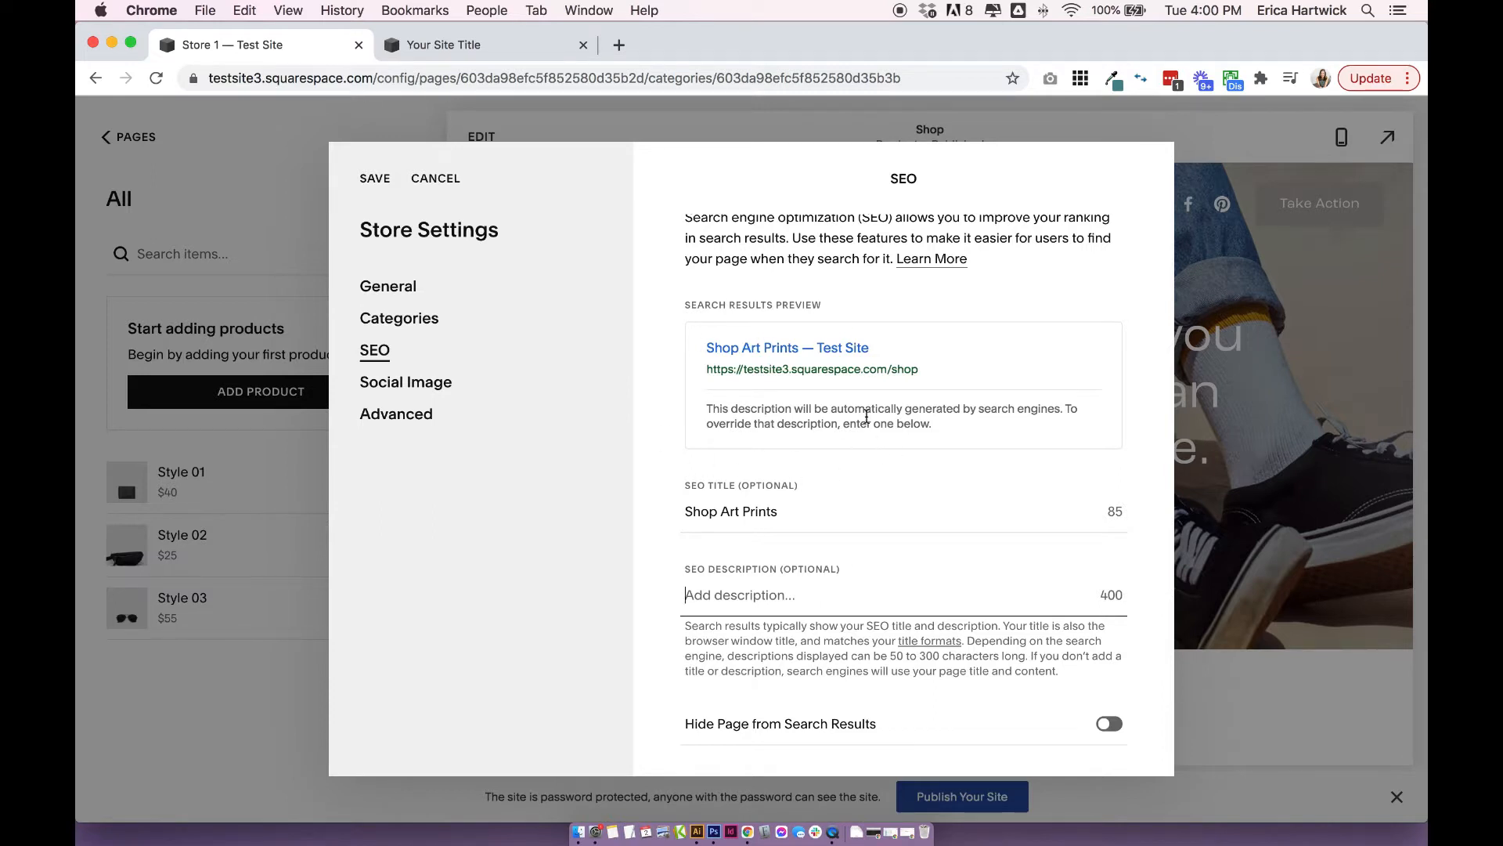
# Review the store's social image, Quick View and Manage Tags settings, and save the store settings.
pyautogui.click(415, 385)
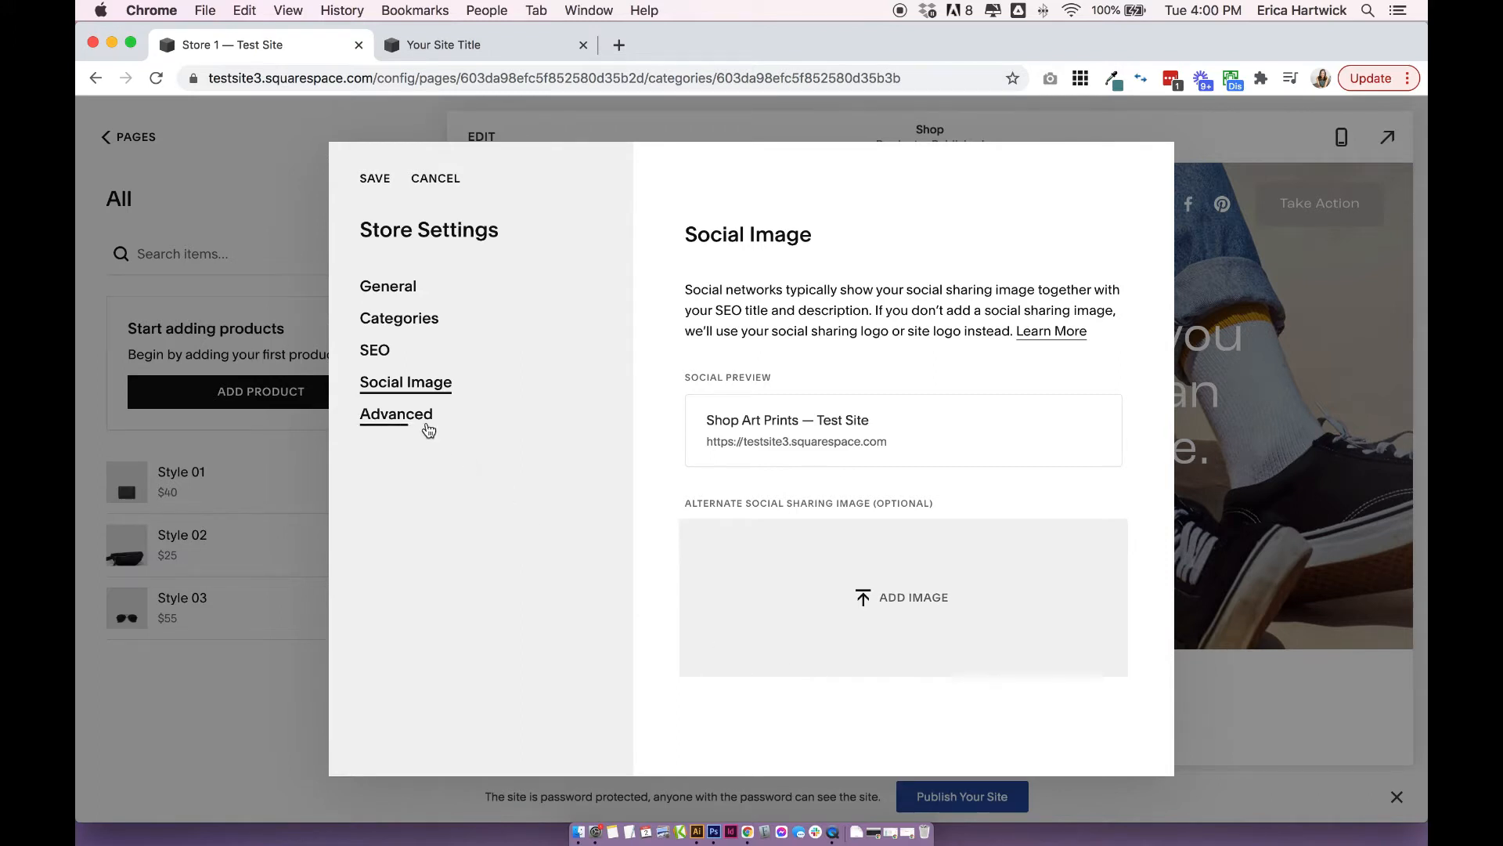
pyautogui.click(429, 425)
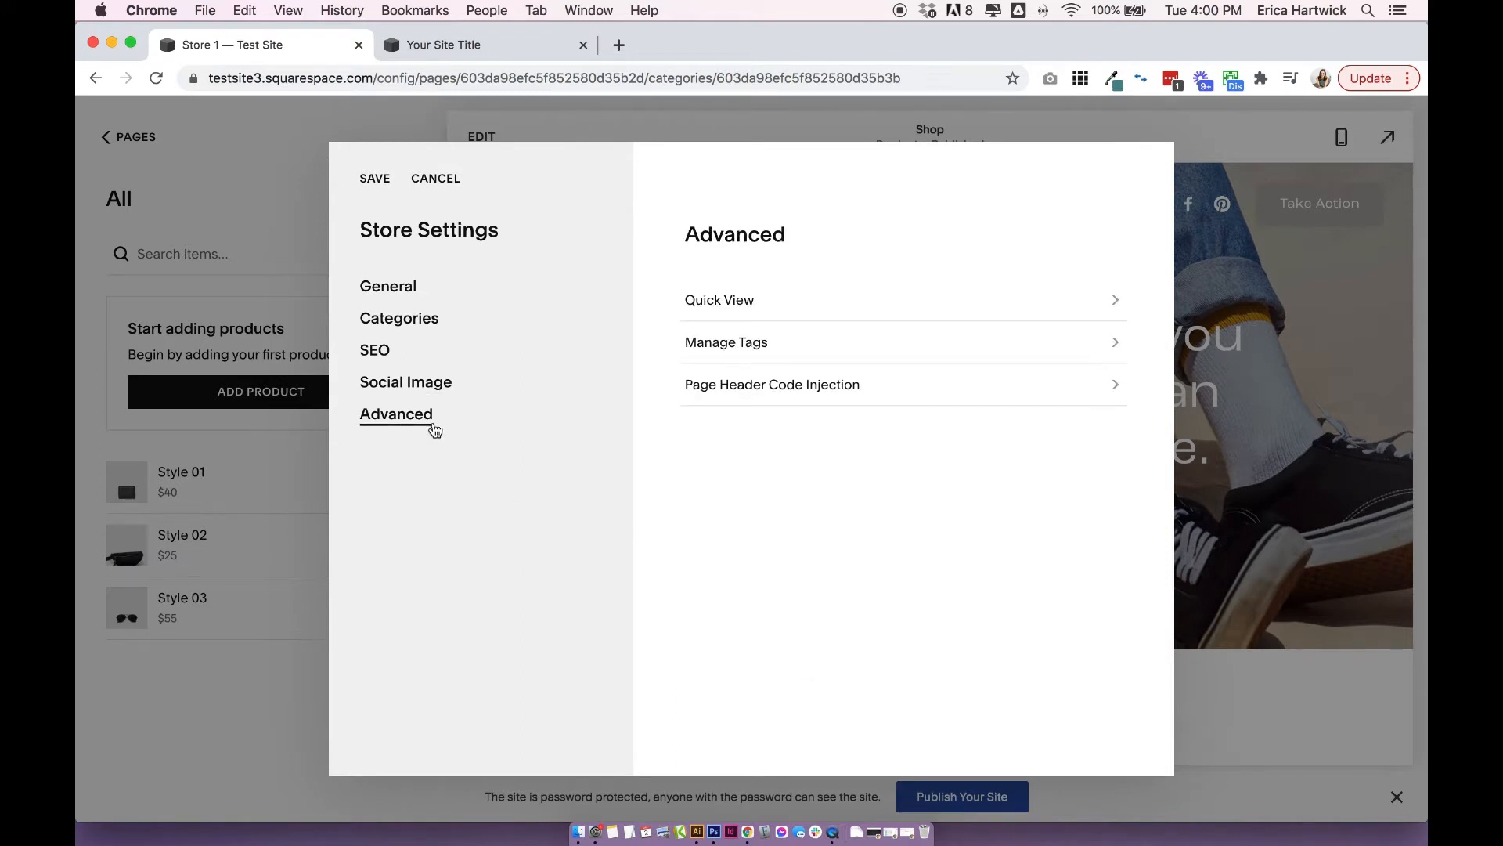
pyautogui.click(735, 304)
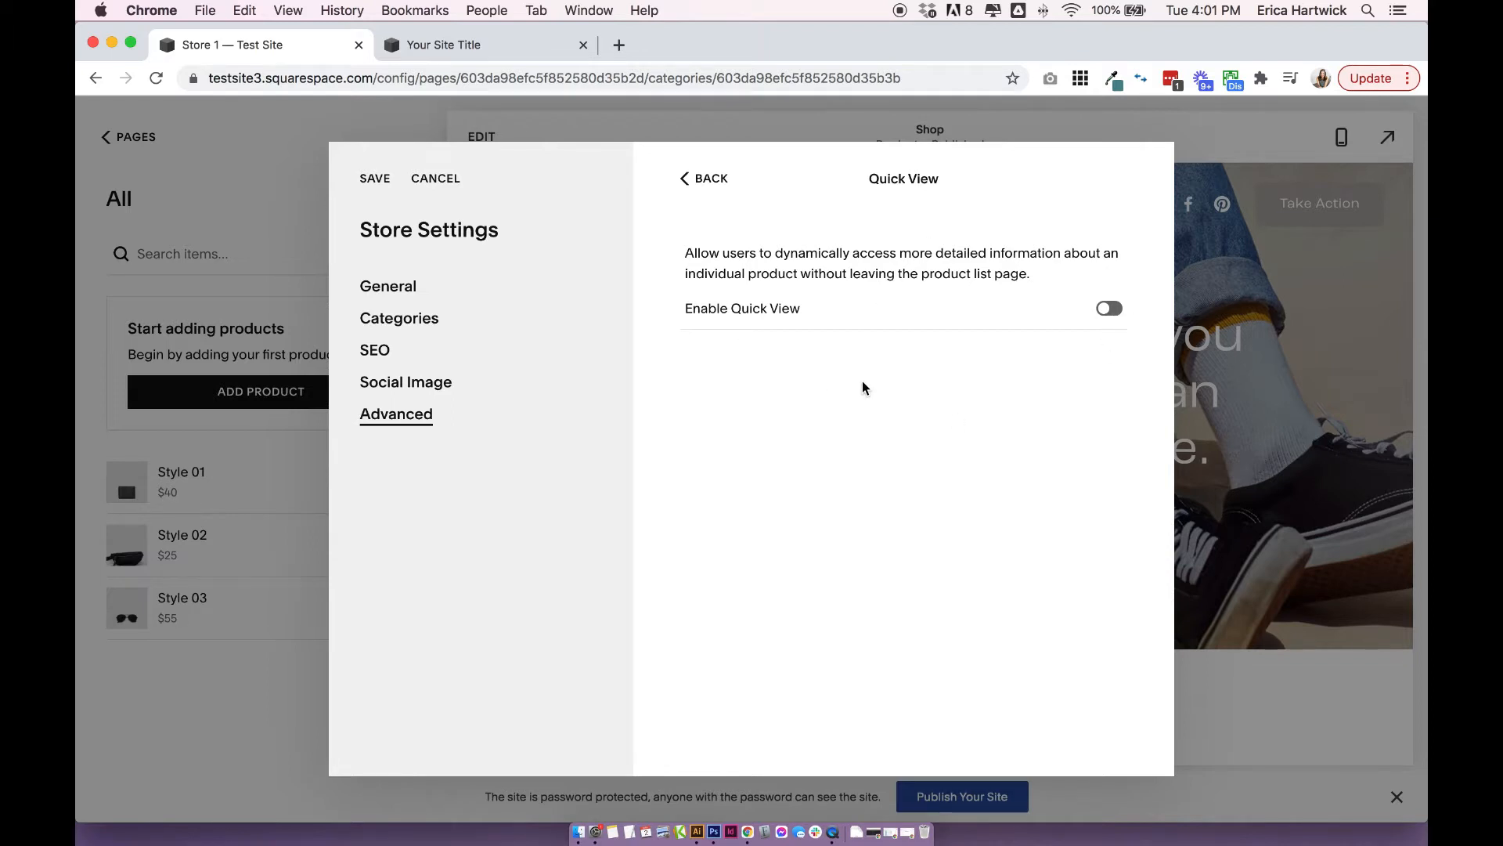
pyautogui.click(725, 180)
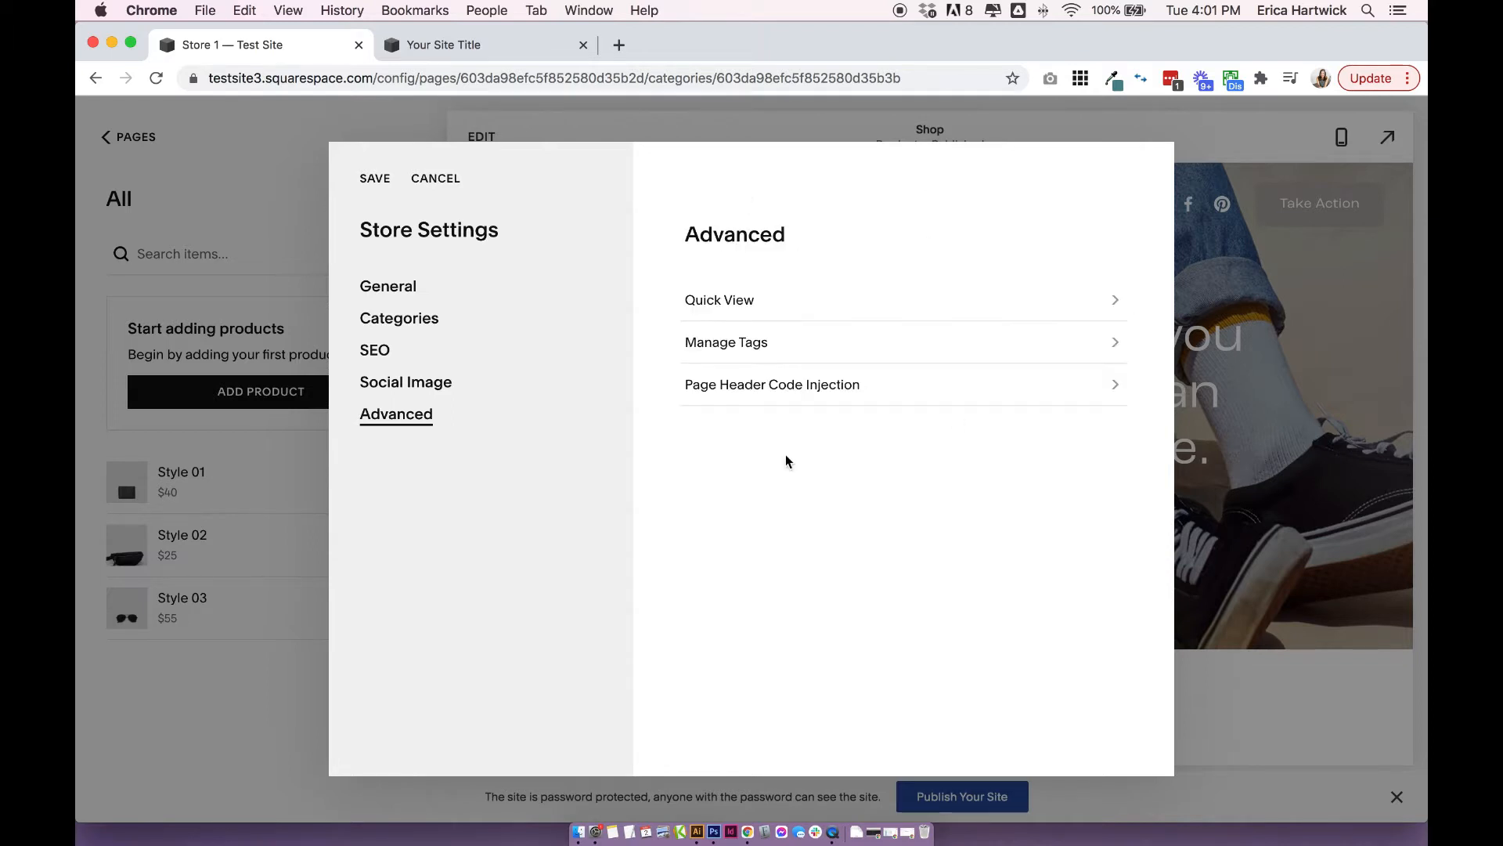
pyautogui.click(731, 345)
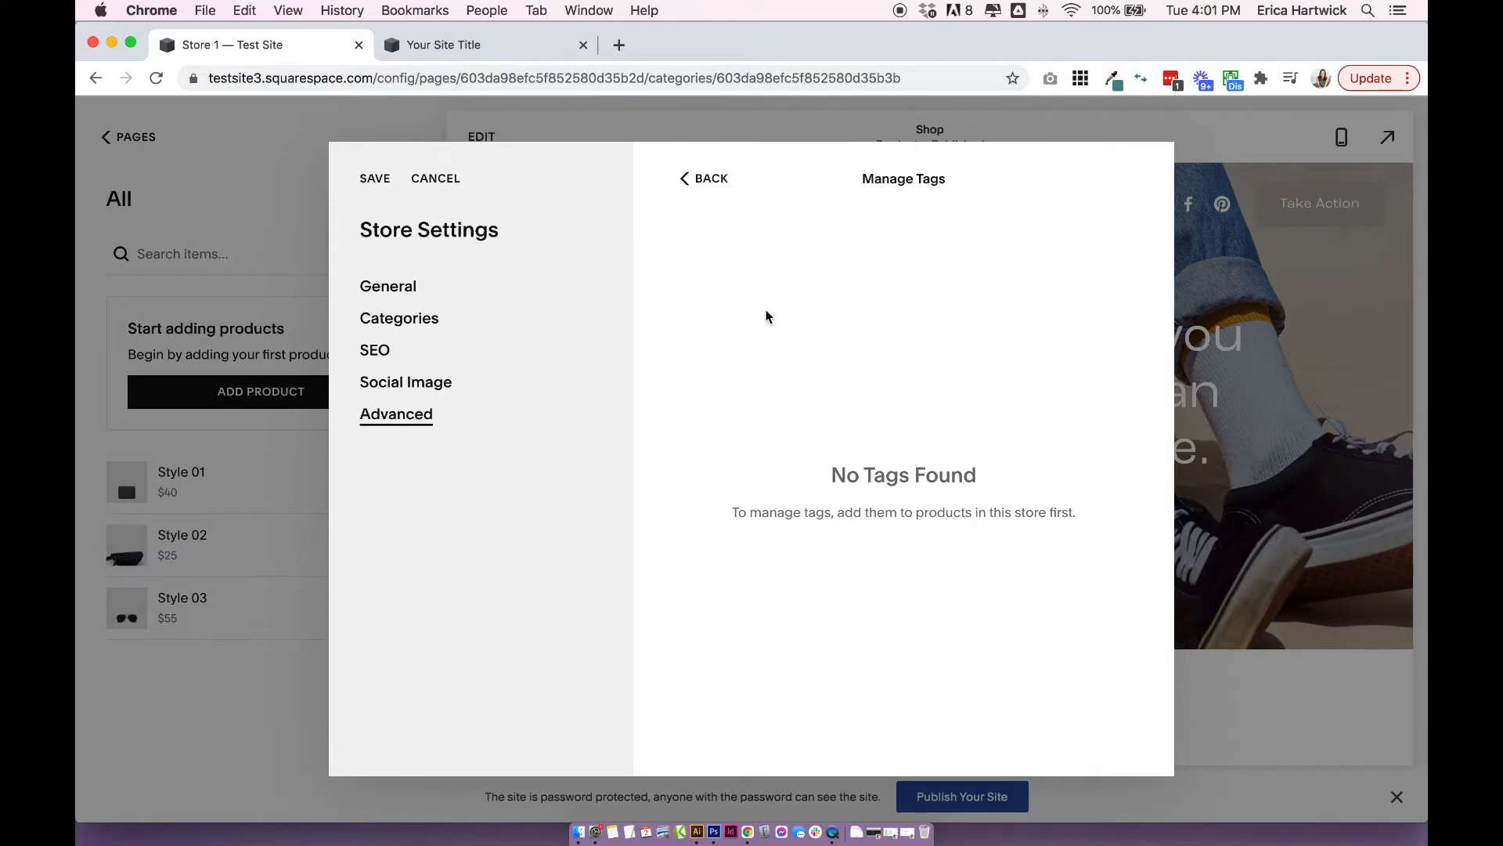
pyautogui.click(703, 180)
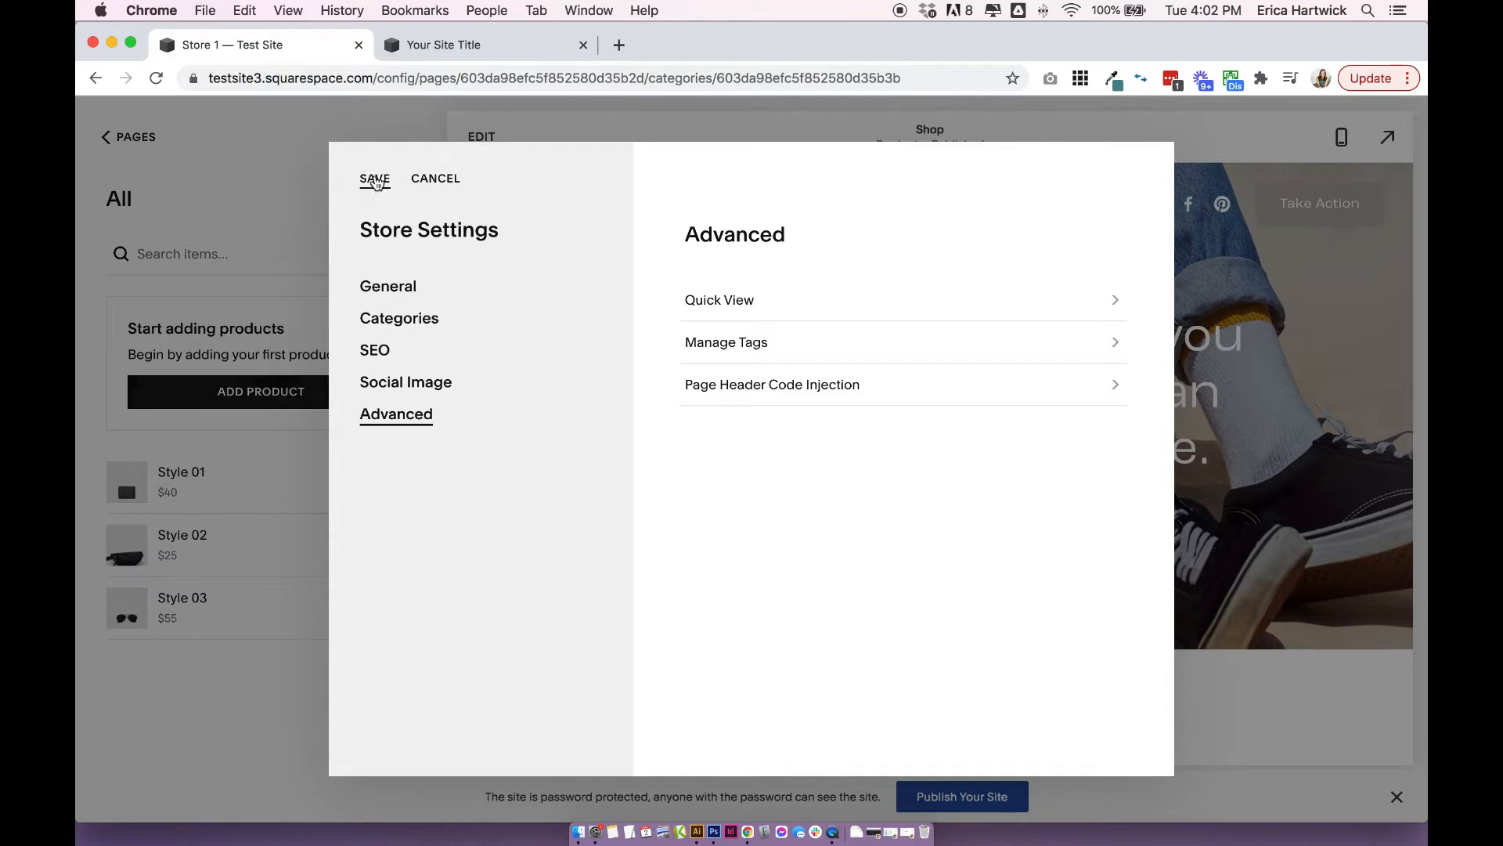
pyautogui.click(374, 180)
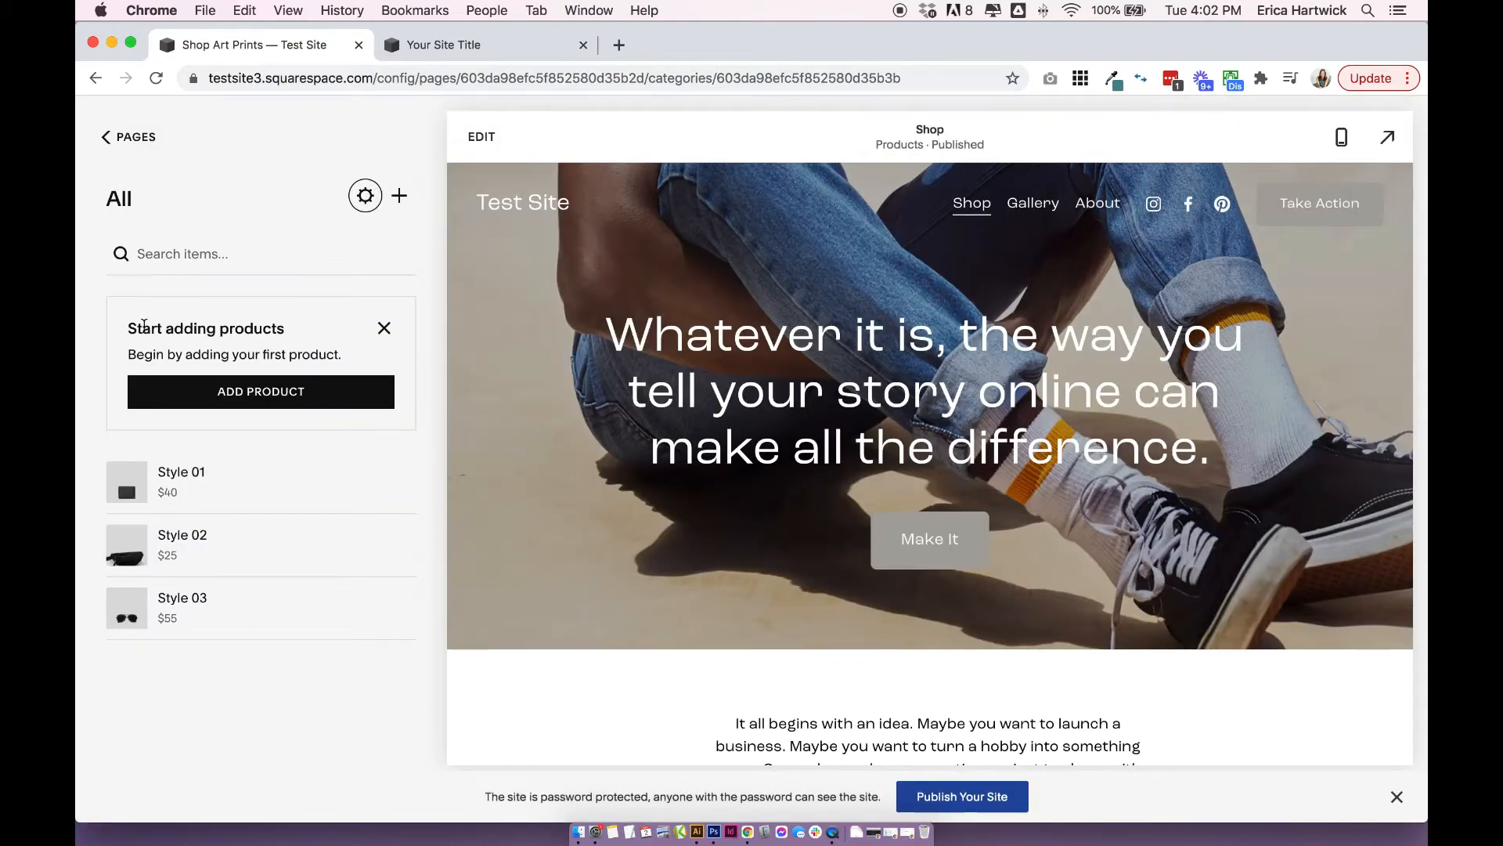
# Start a new digital product in the Shop store.
pyautogui.moveTo(144, 324); pyautogui.dragTo(338, 356)
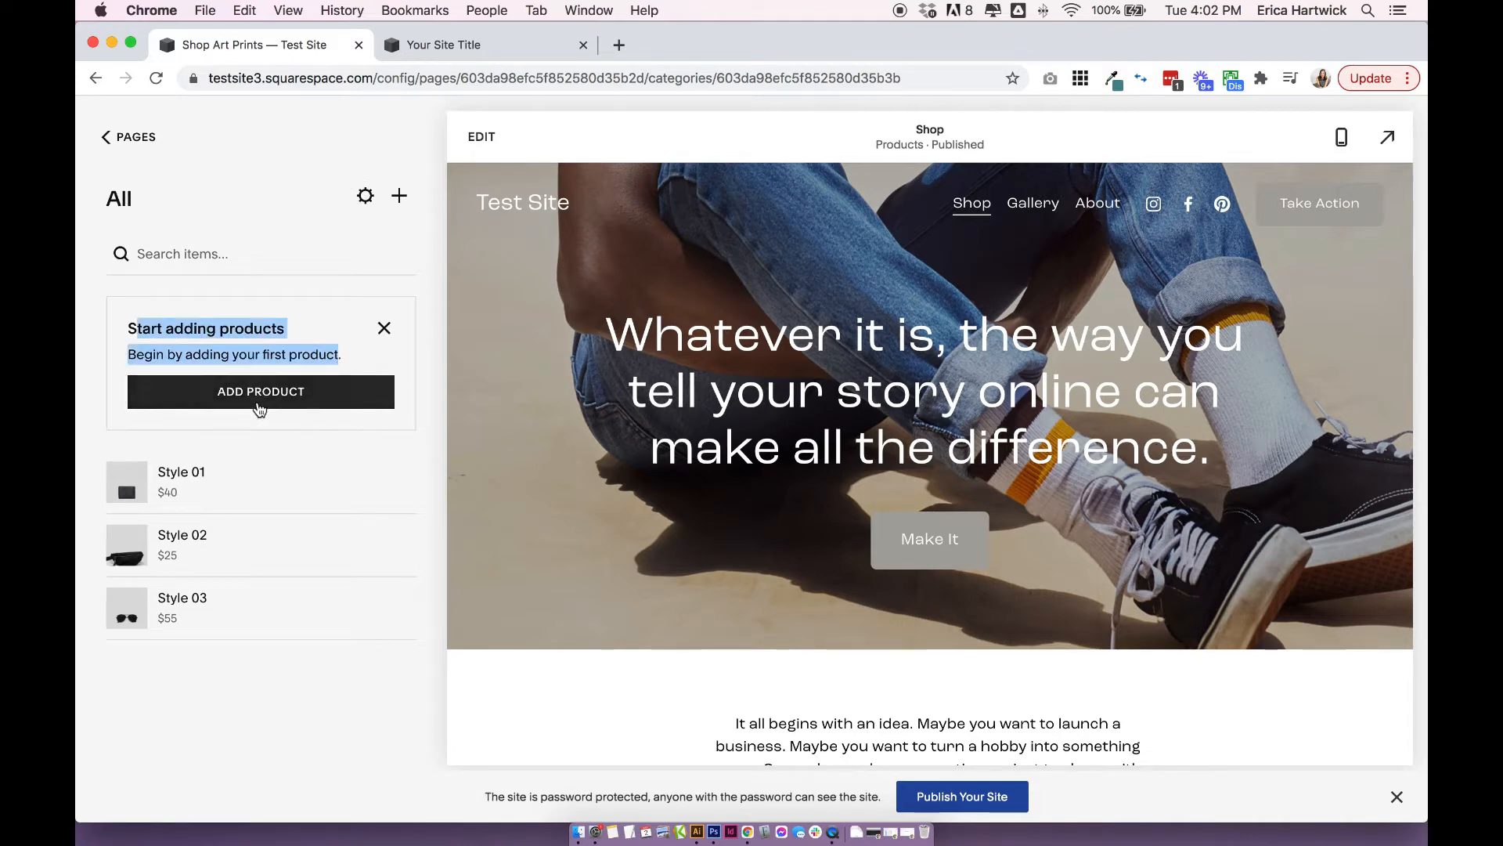
pyautogui.click(239, 349)
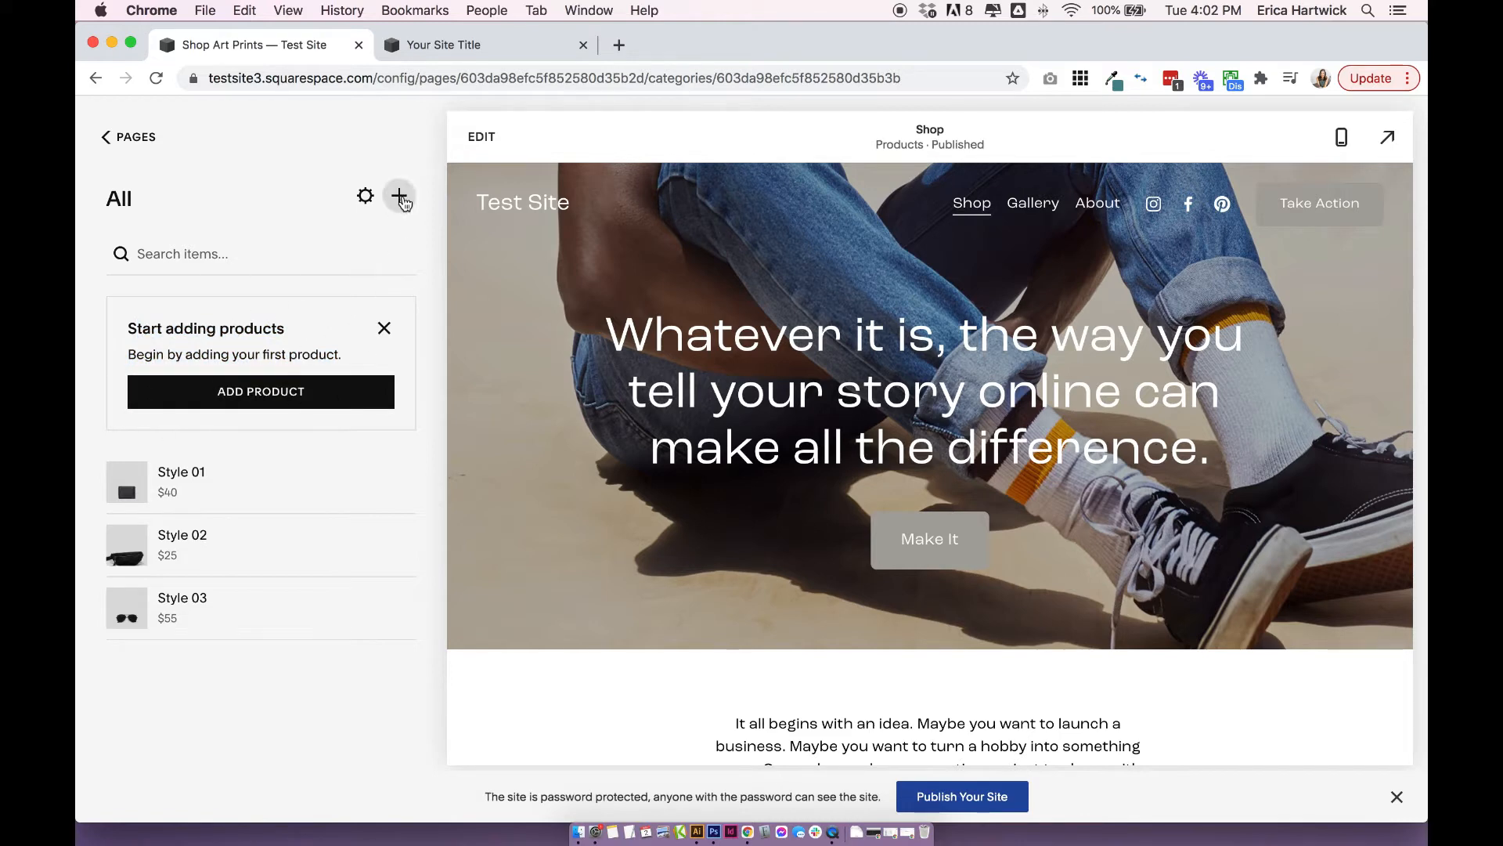
pyautogui.click(400, 197)
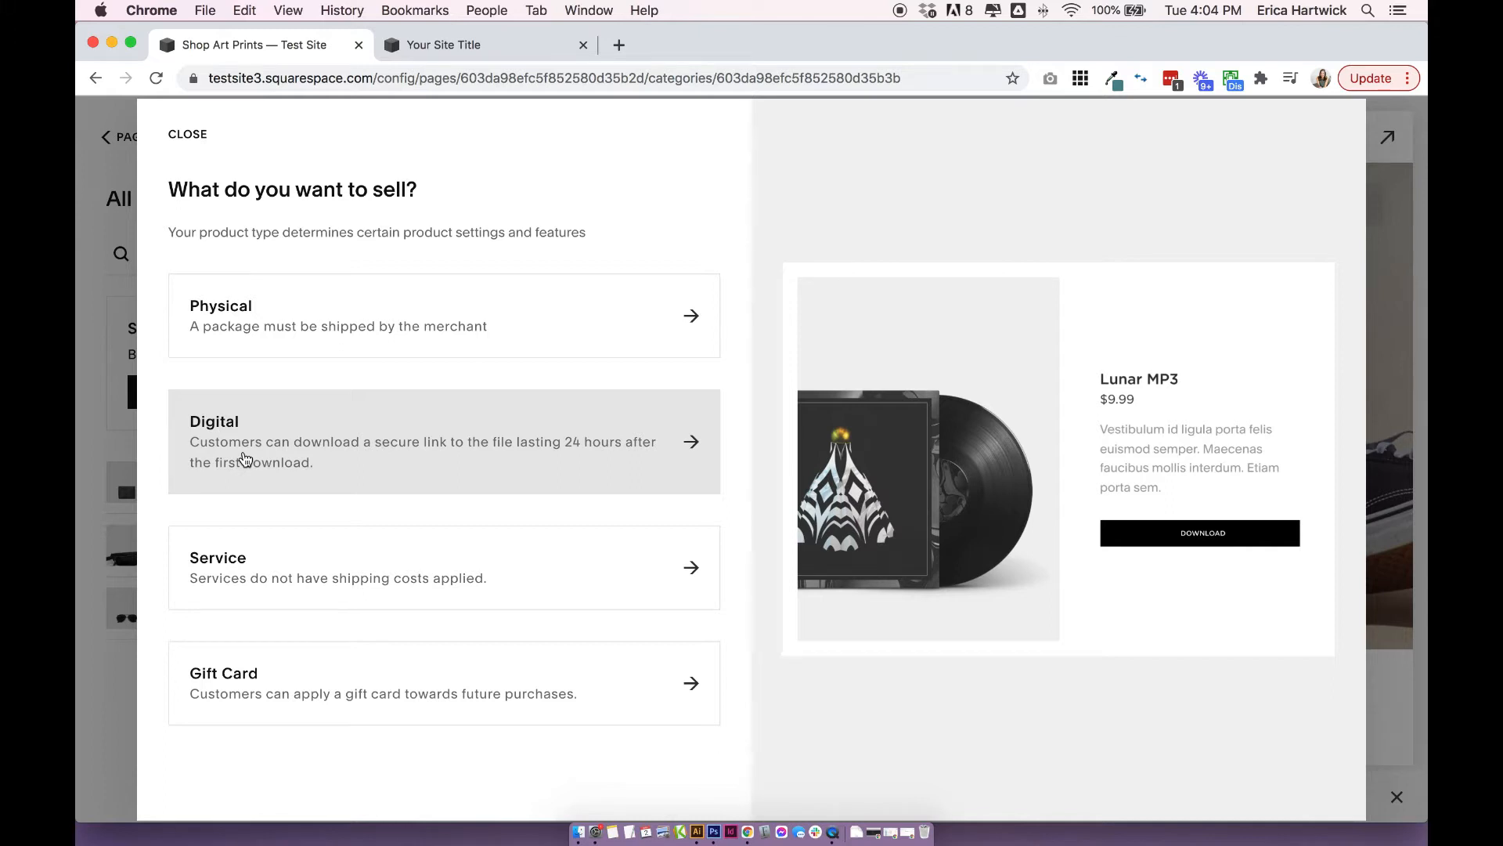
pyautogui.click(288, 436)
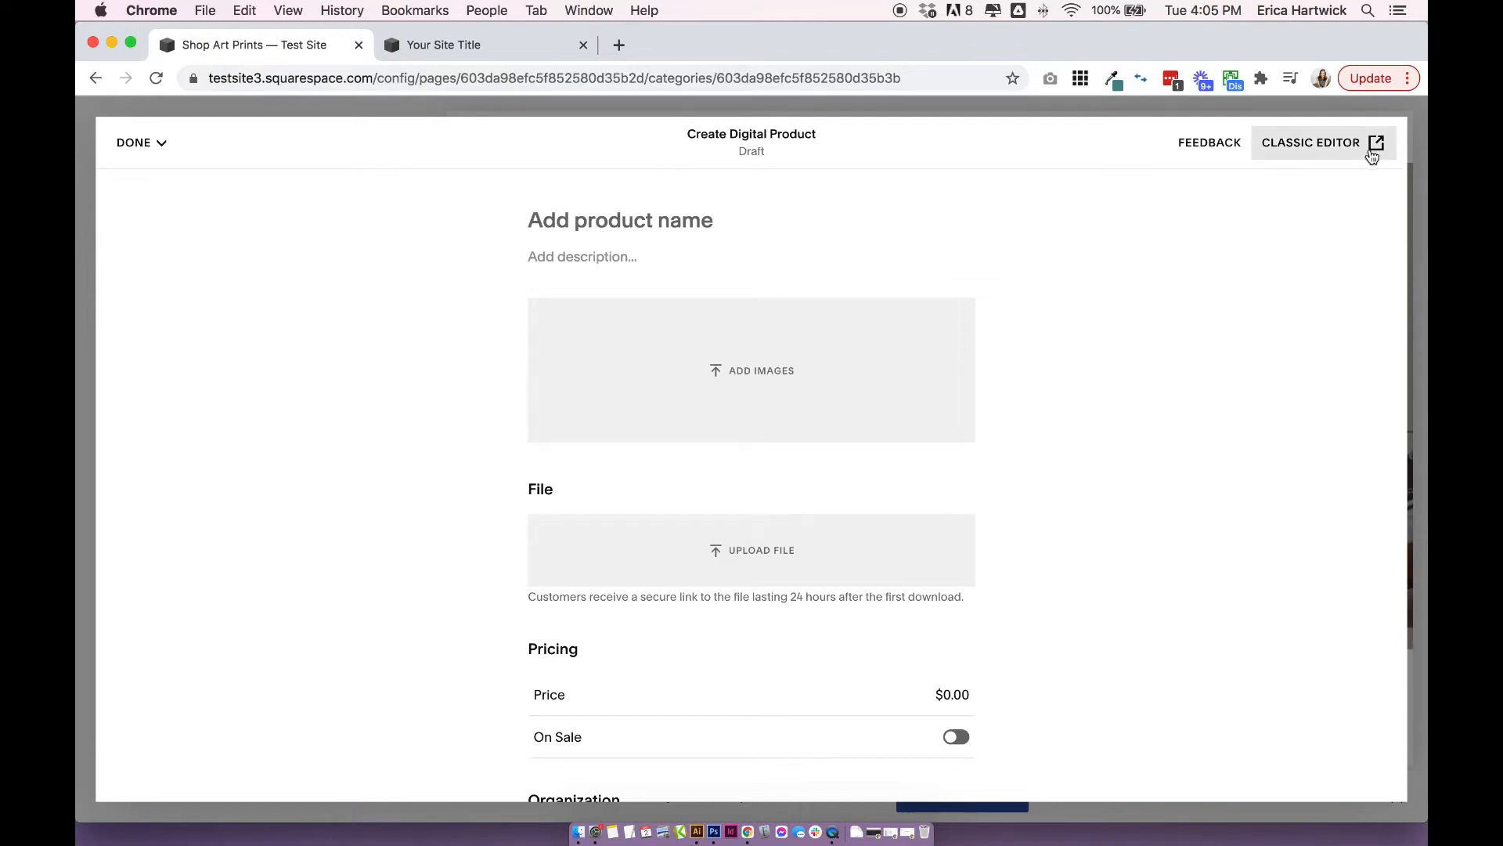
# Look through the classic editor's pricing, additional info, form and options sections for the digital product, and return to the new editor.
pyautogui.click(1309, 146)
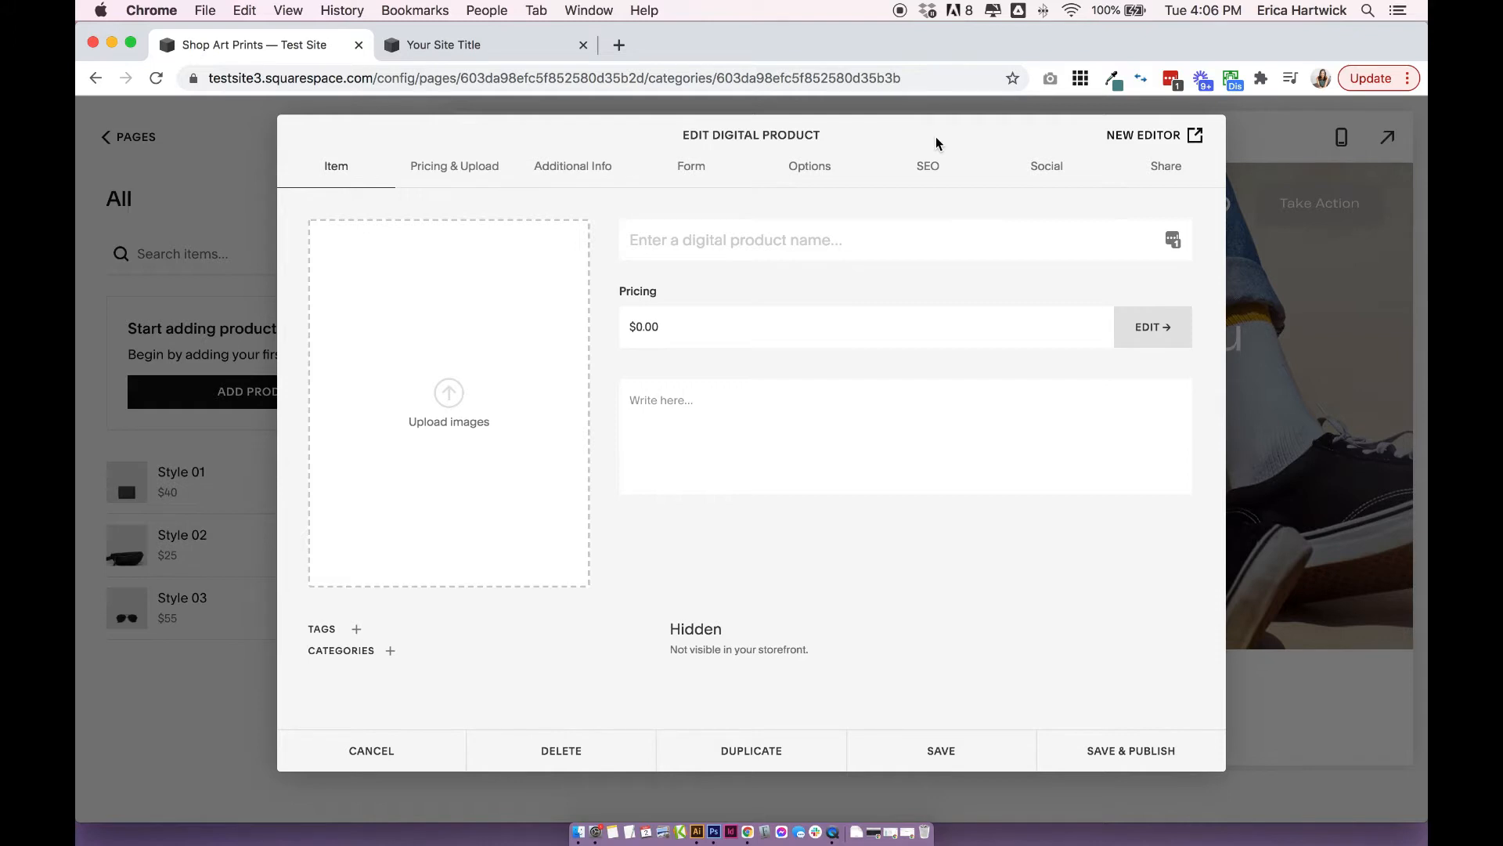
pyautogui.click(480, 164)
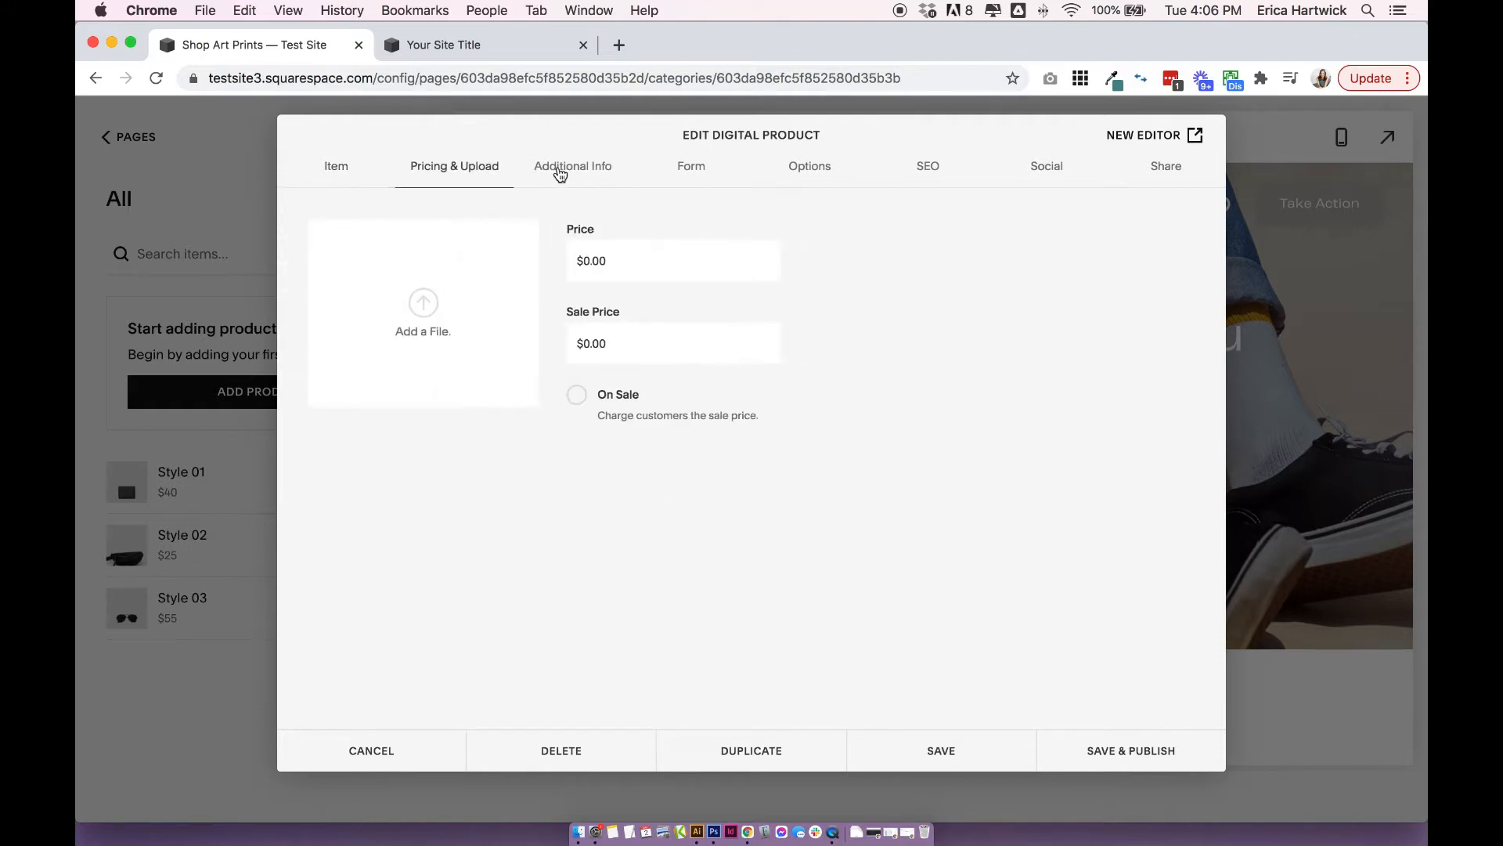
pyautogui.click(560, 173)
pyautogui.click(705, 166)
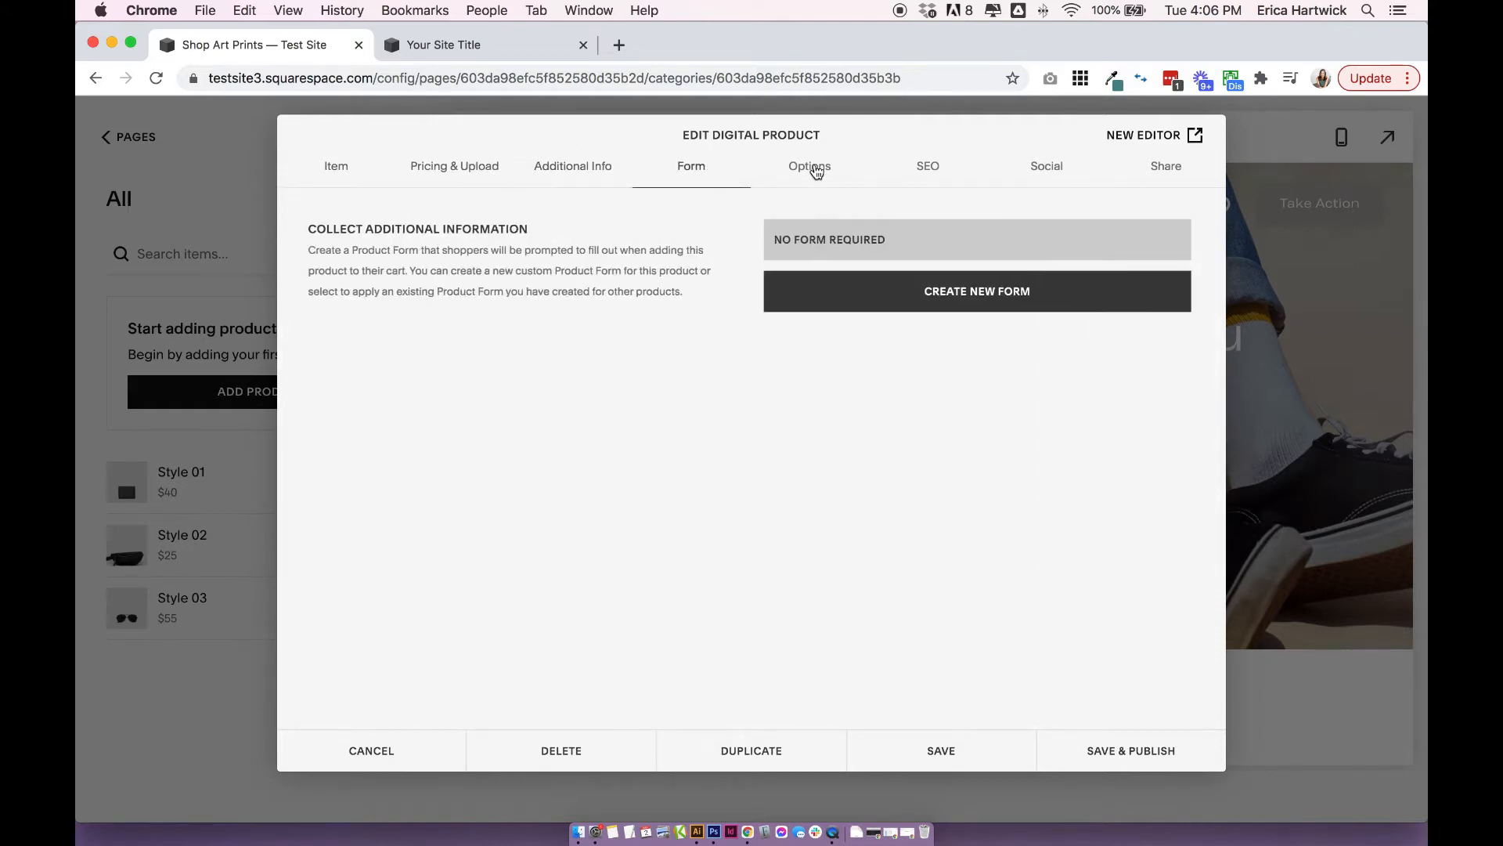
pyautogui.click(815, 168)
pyautogui.click(337, 163)
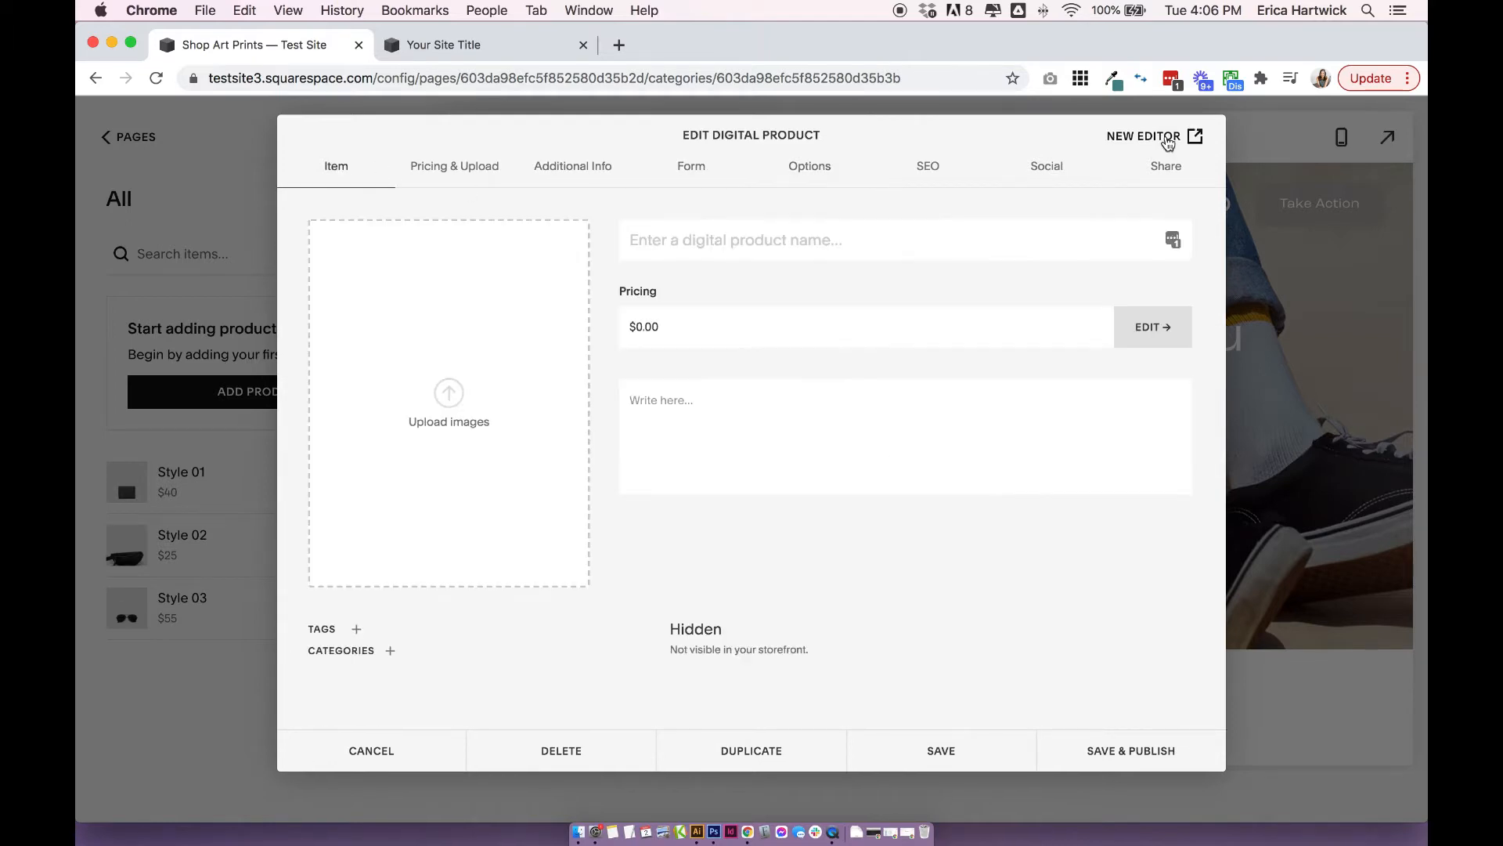
pyautogui.click(1165, 139)
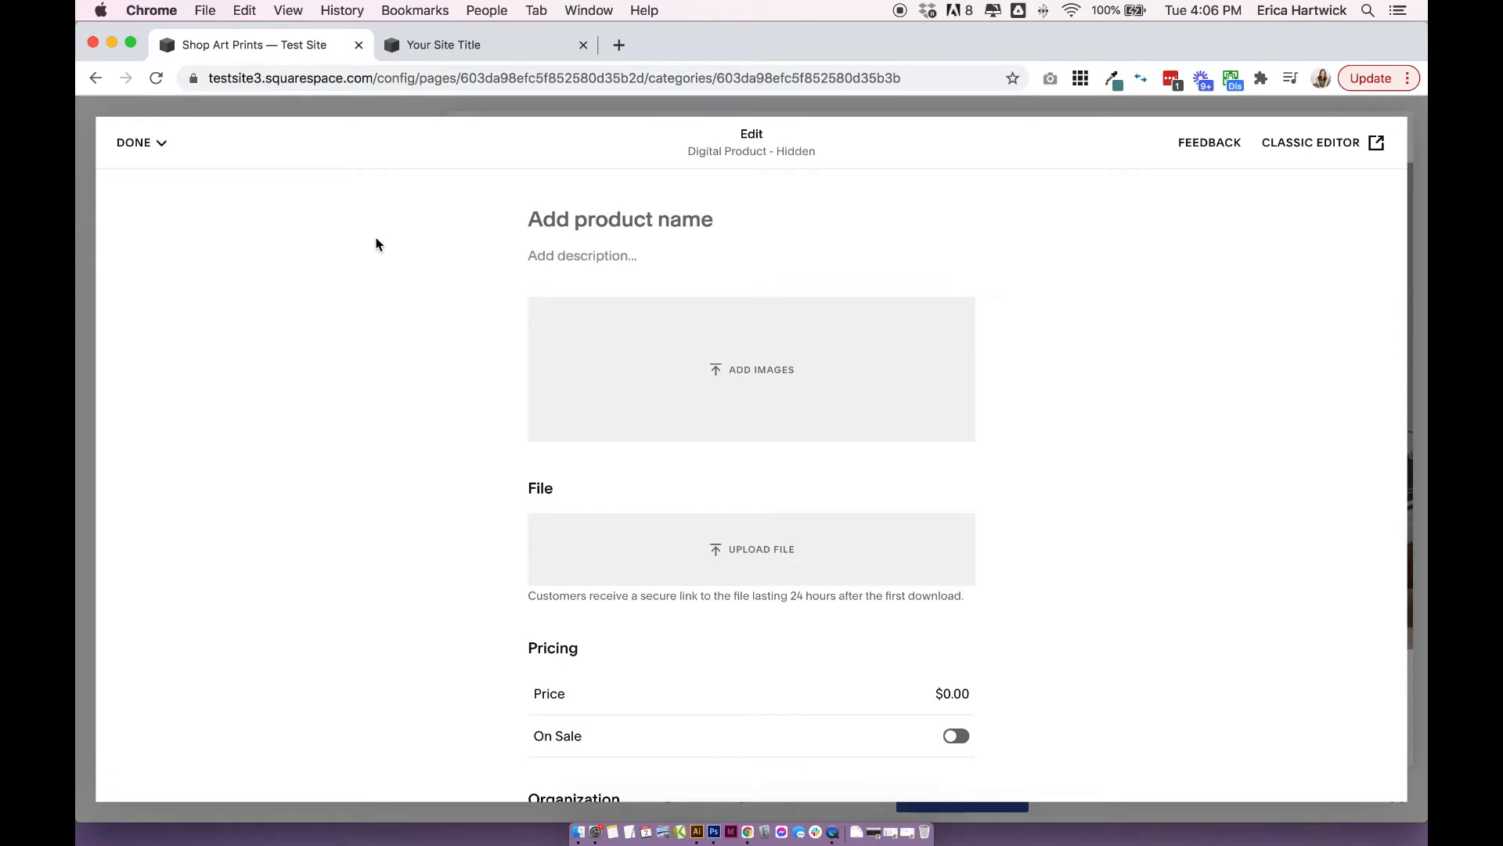
# Name the digital product "Art Print 1" and enter the description "Add your description here".
pyautogui.click(507, 208)
pyautogui.write('Art D')
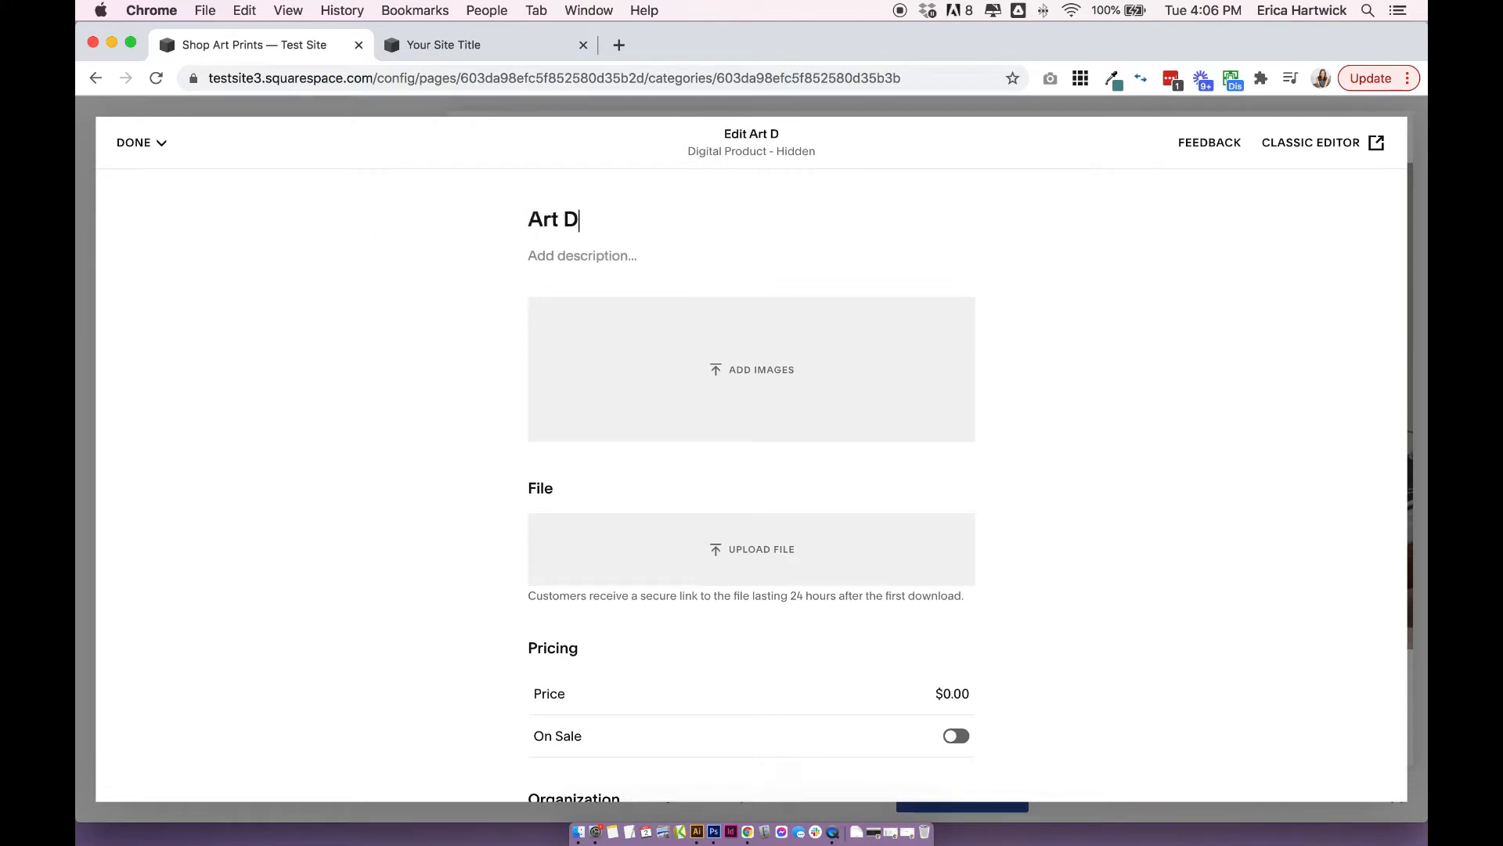
pyautogui.press('BackSpace')
pyautogui.write('Print 1')
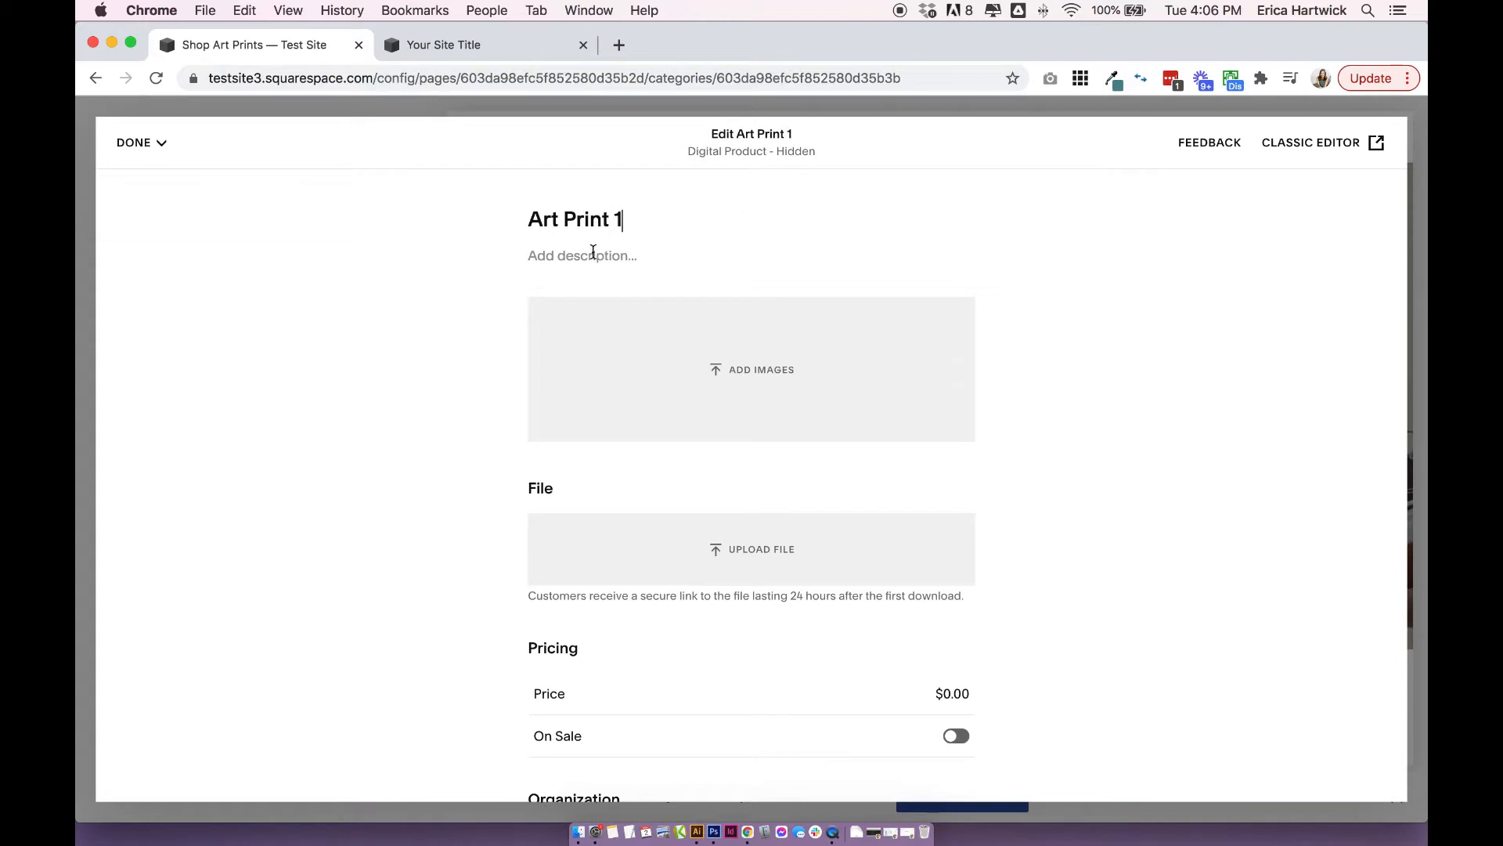
pyautogui.click(593, 252)
pyautogui.write('Ad your description here')
pyautogui.click(545, 257)
pyautogui.write('d')
# Add two product images beginning with Avagrand template kit image 1, and upload avagrand-squarespace-template-kit-1.jpg as the product's downloadable file.
pyautogui.scroll(-1, 739, 341)
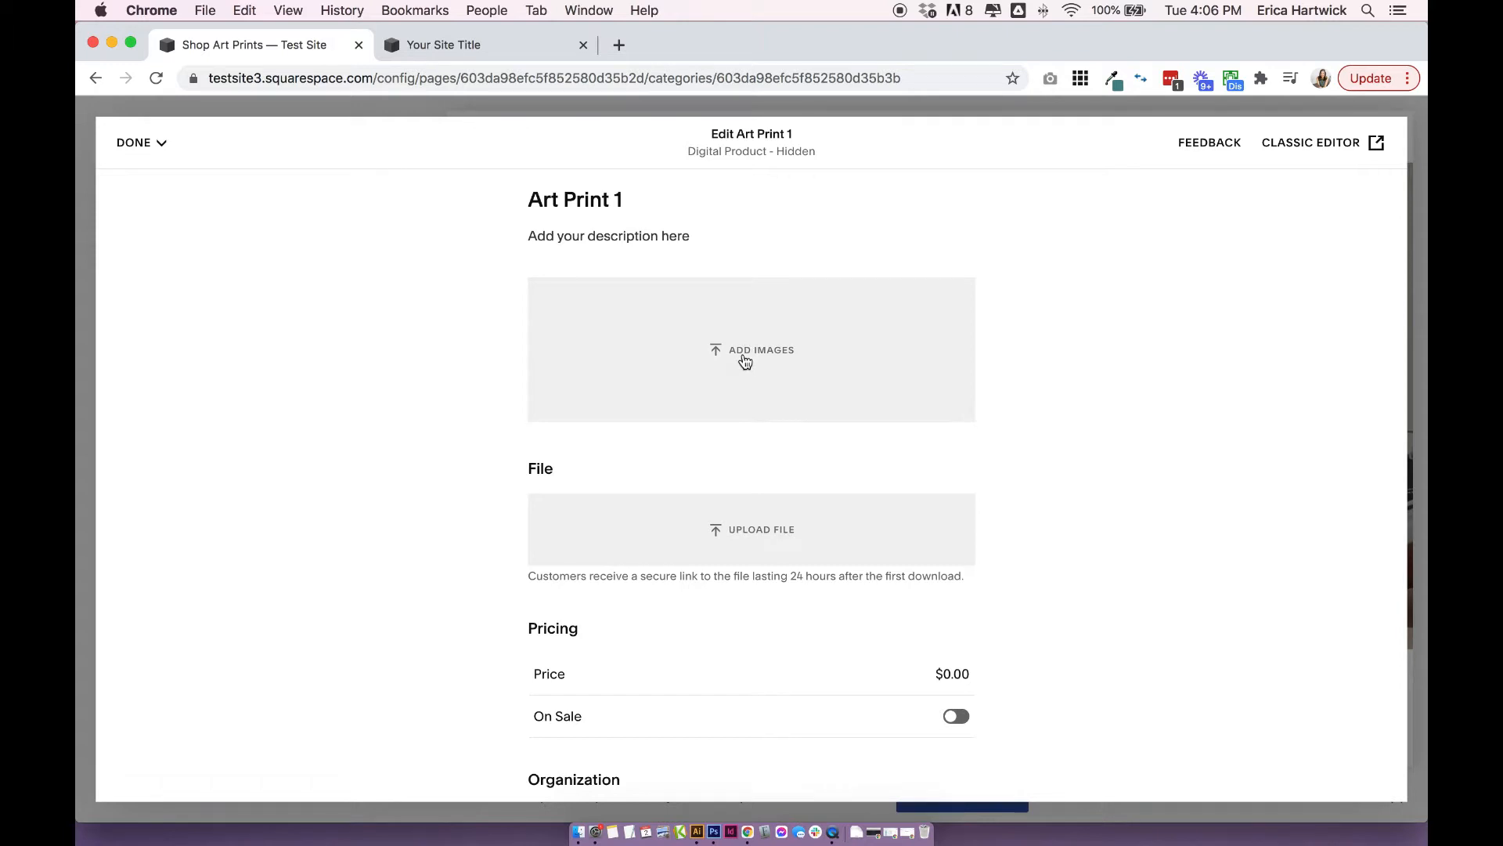
pyautogui.click(745, 350)
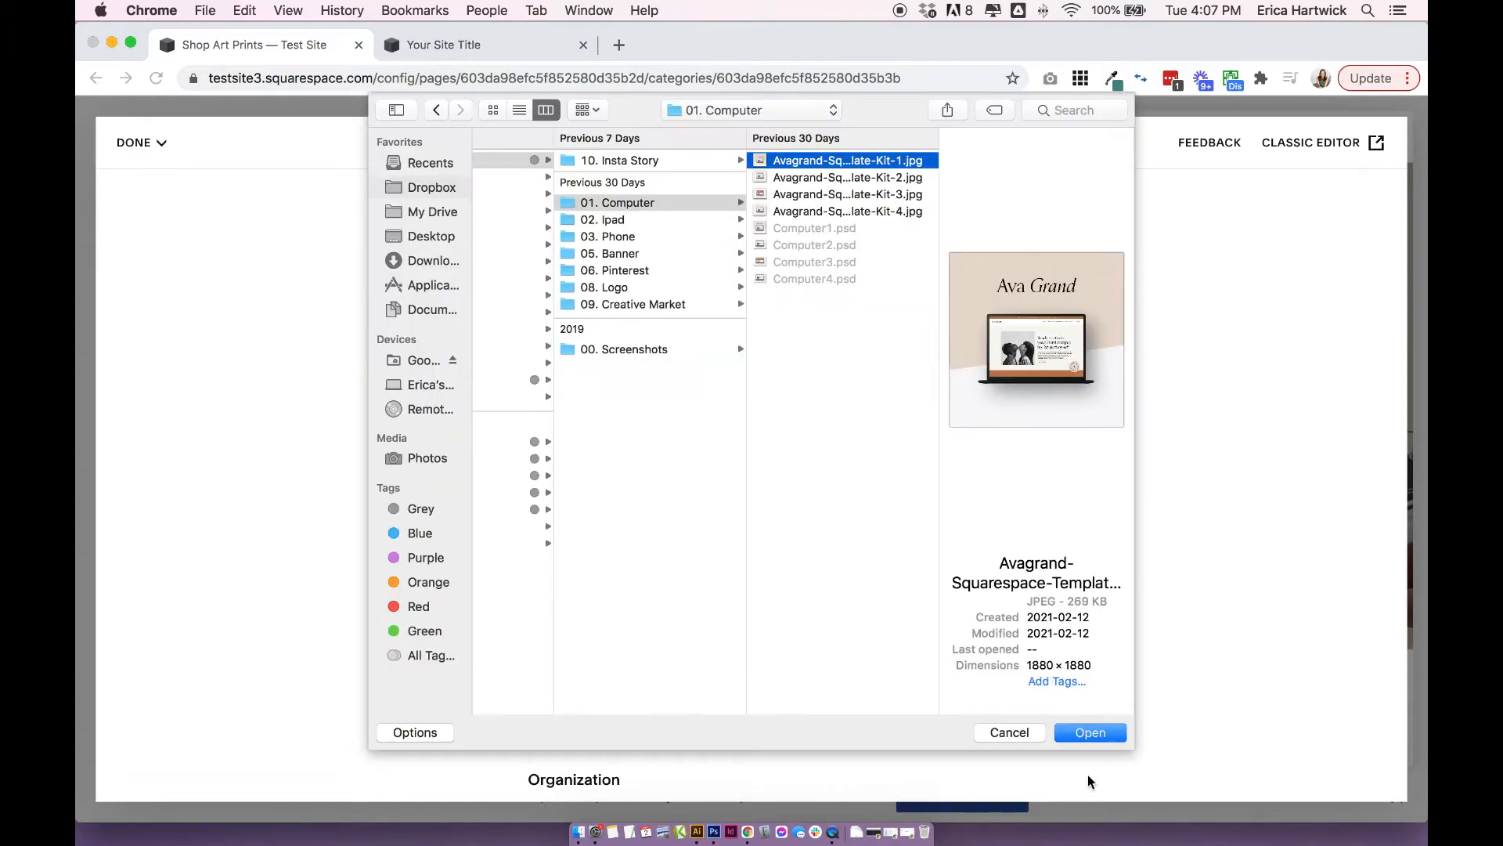
pyautogui.click(1093, 730)
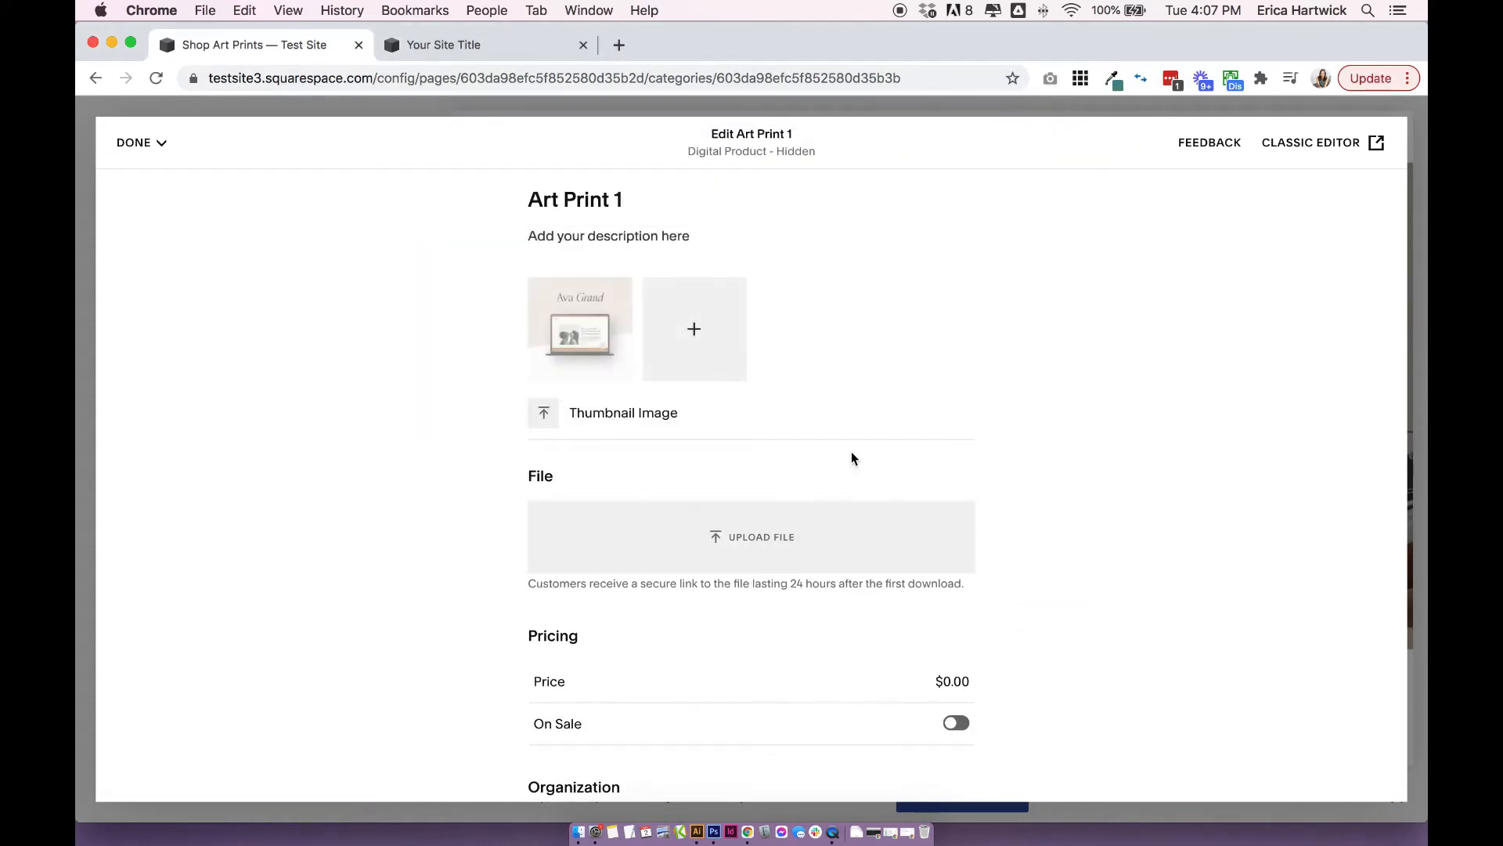
pyautogui.click(839, 523)
pyautogui.click(1106, 728)
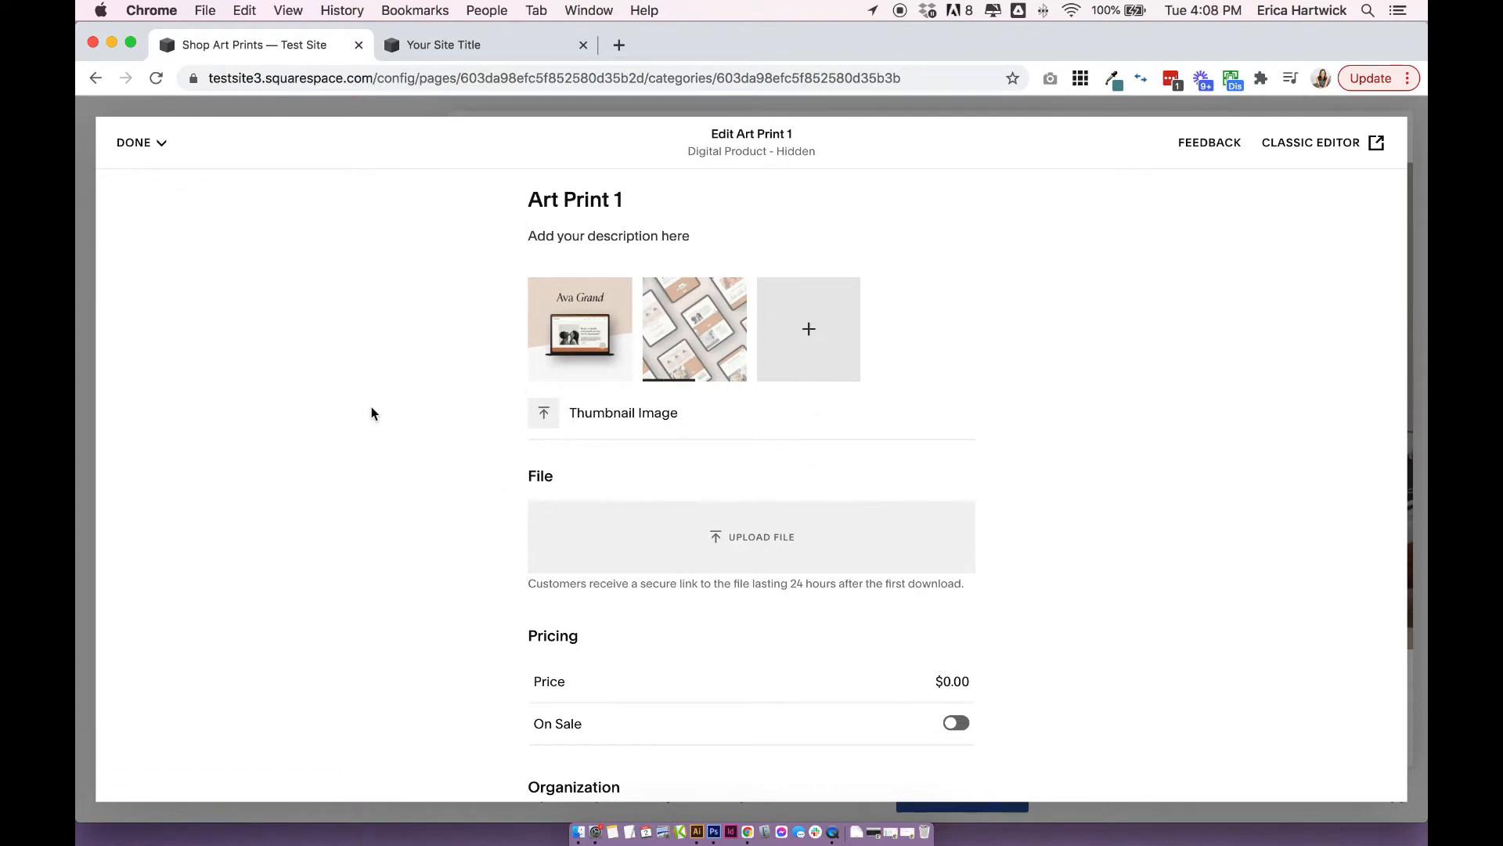
pyautogui.scroll(-3, 671, 452)
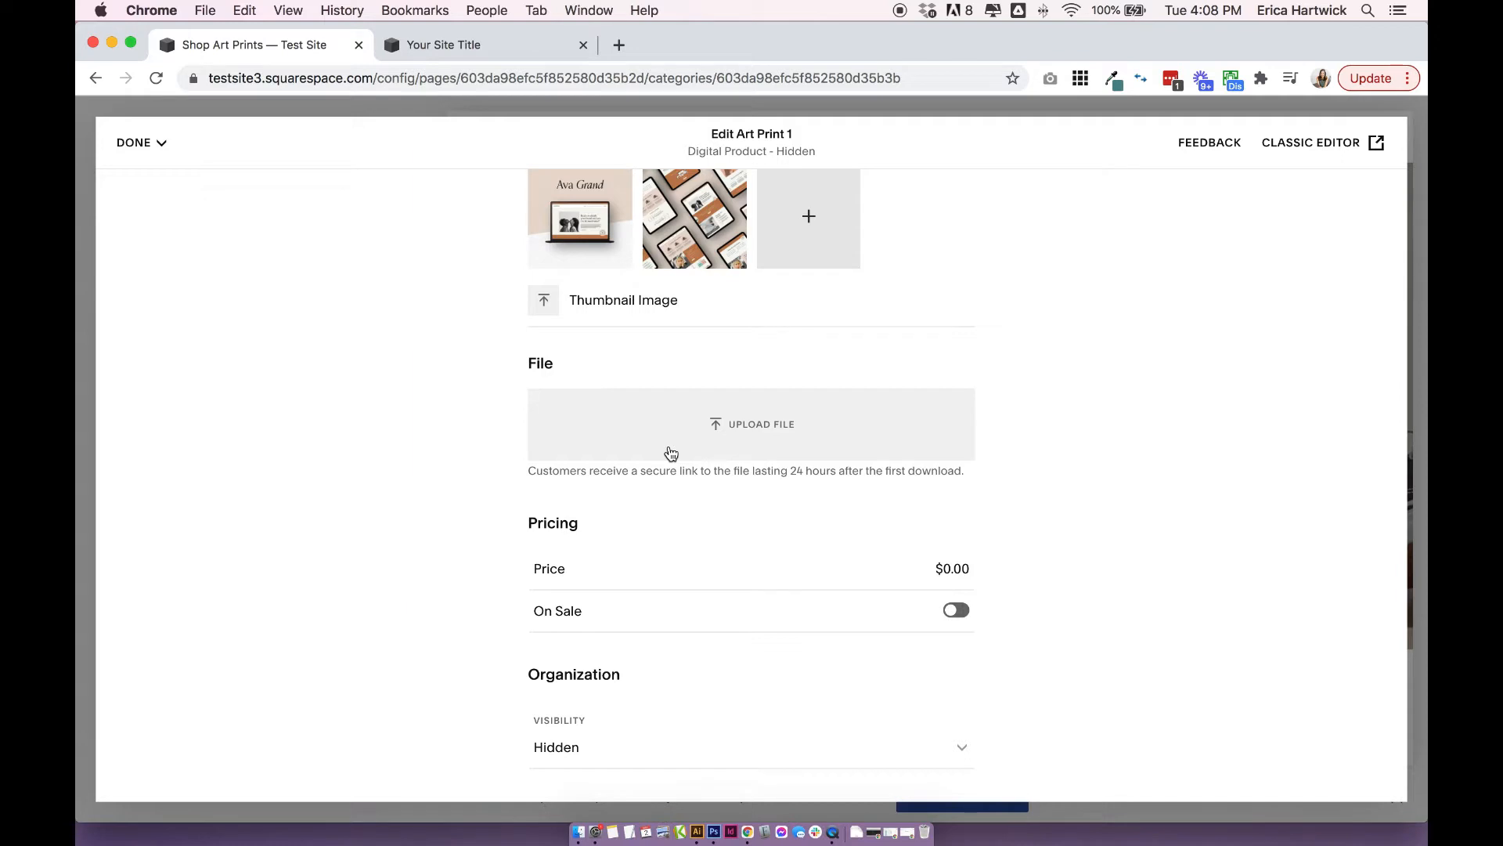
pyautogui.moveTo(943, 354); pyautogui.dragTo(548, 427)
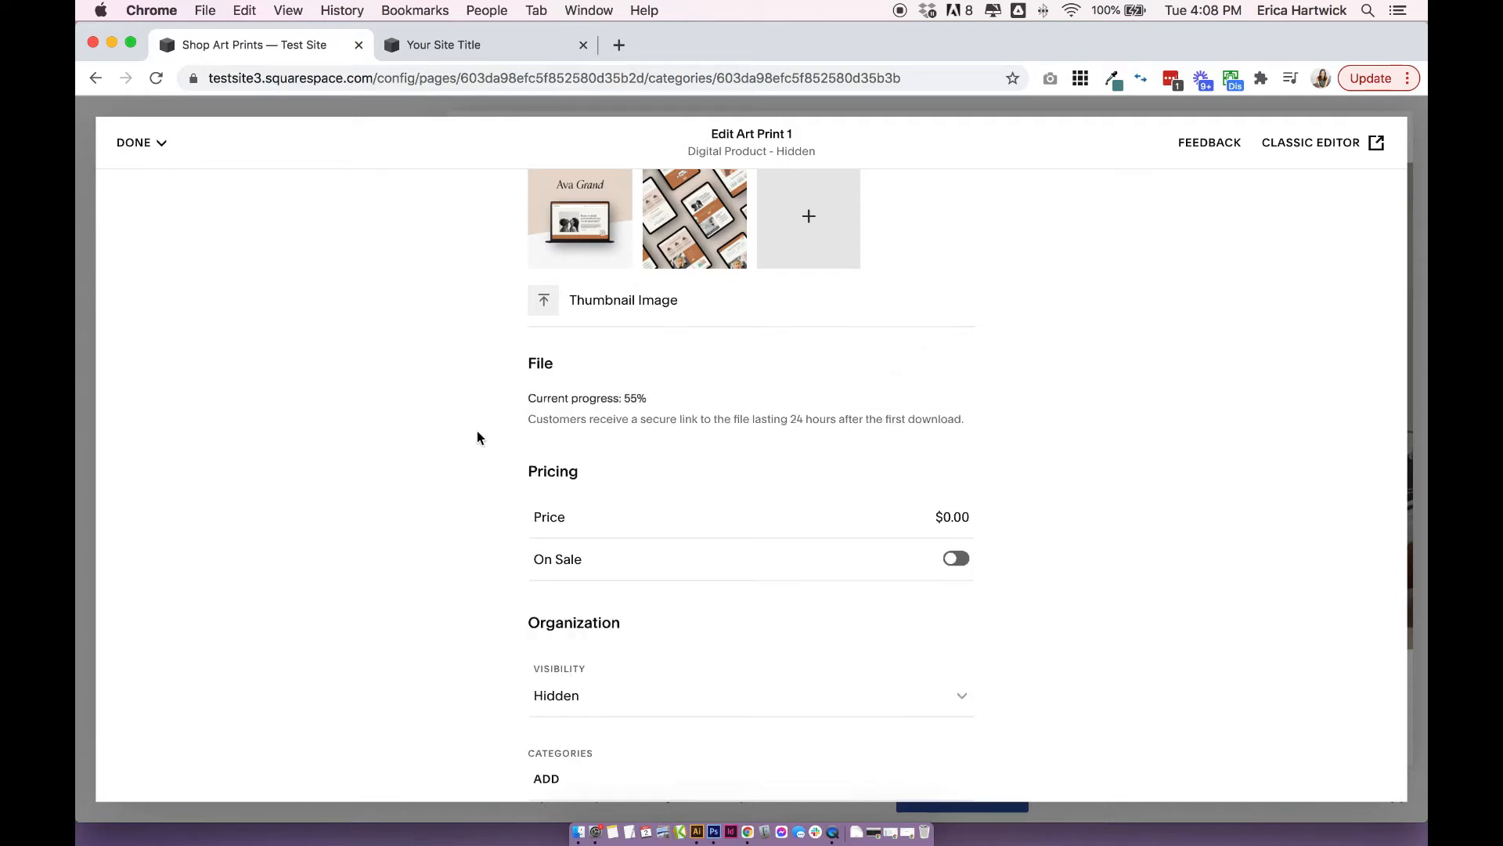
# Set the product's price to $200.00 and put it on sale at a sale price of $100.00.
pyautogui.scroll(-2, 897, 460)
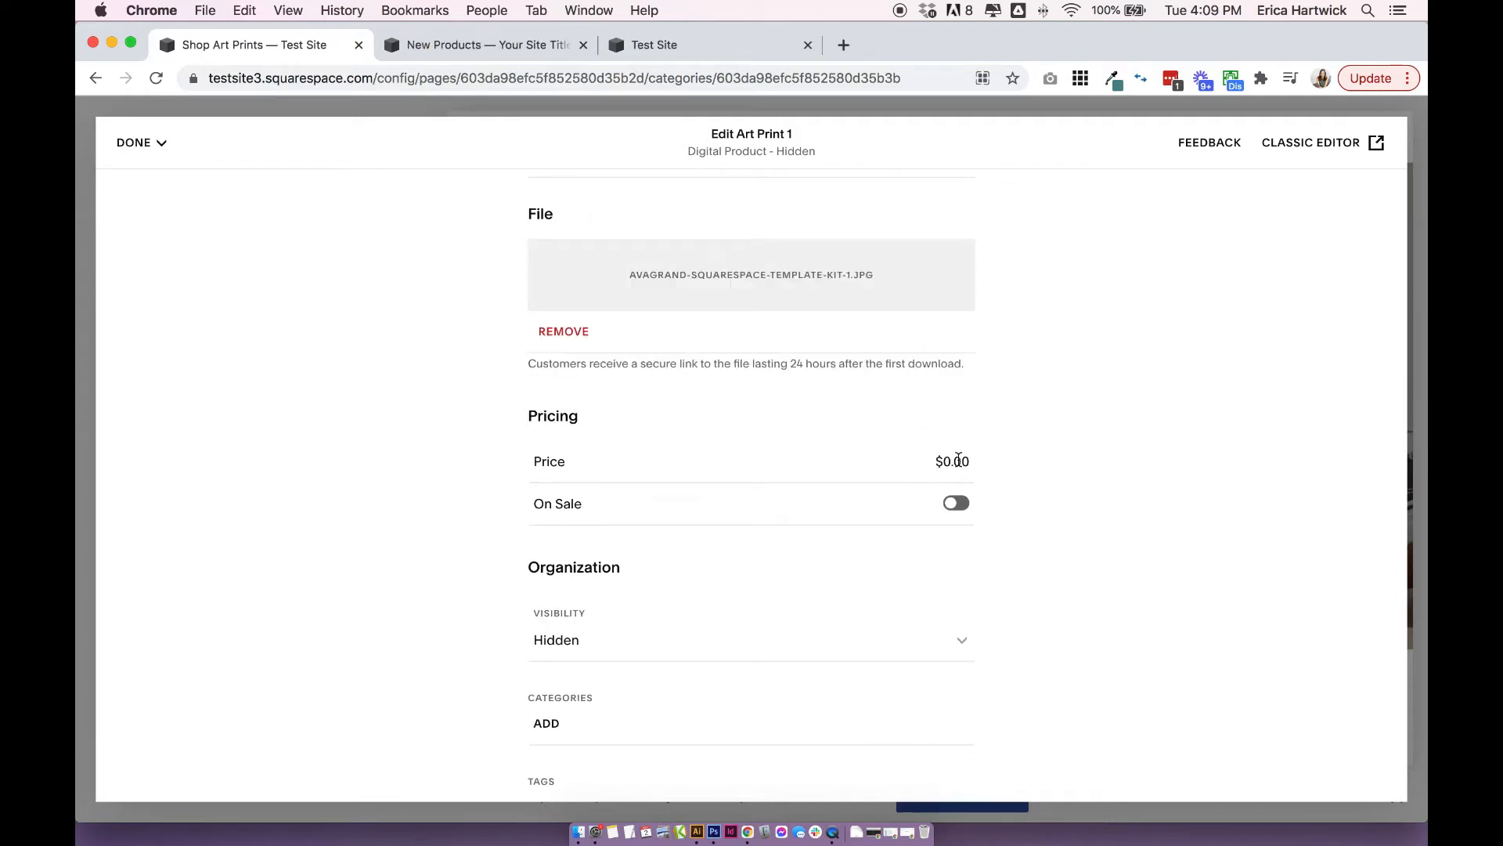
pyautogui.click(950, 462)
pyautogui.write('200')
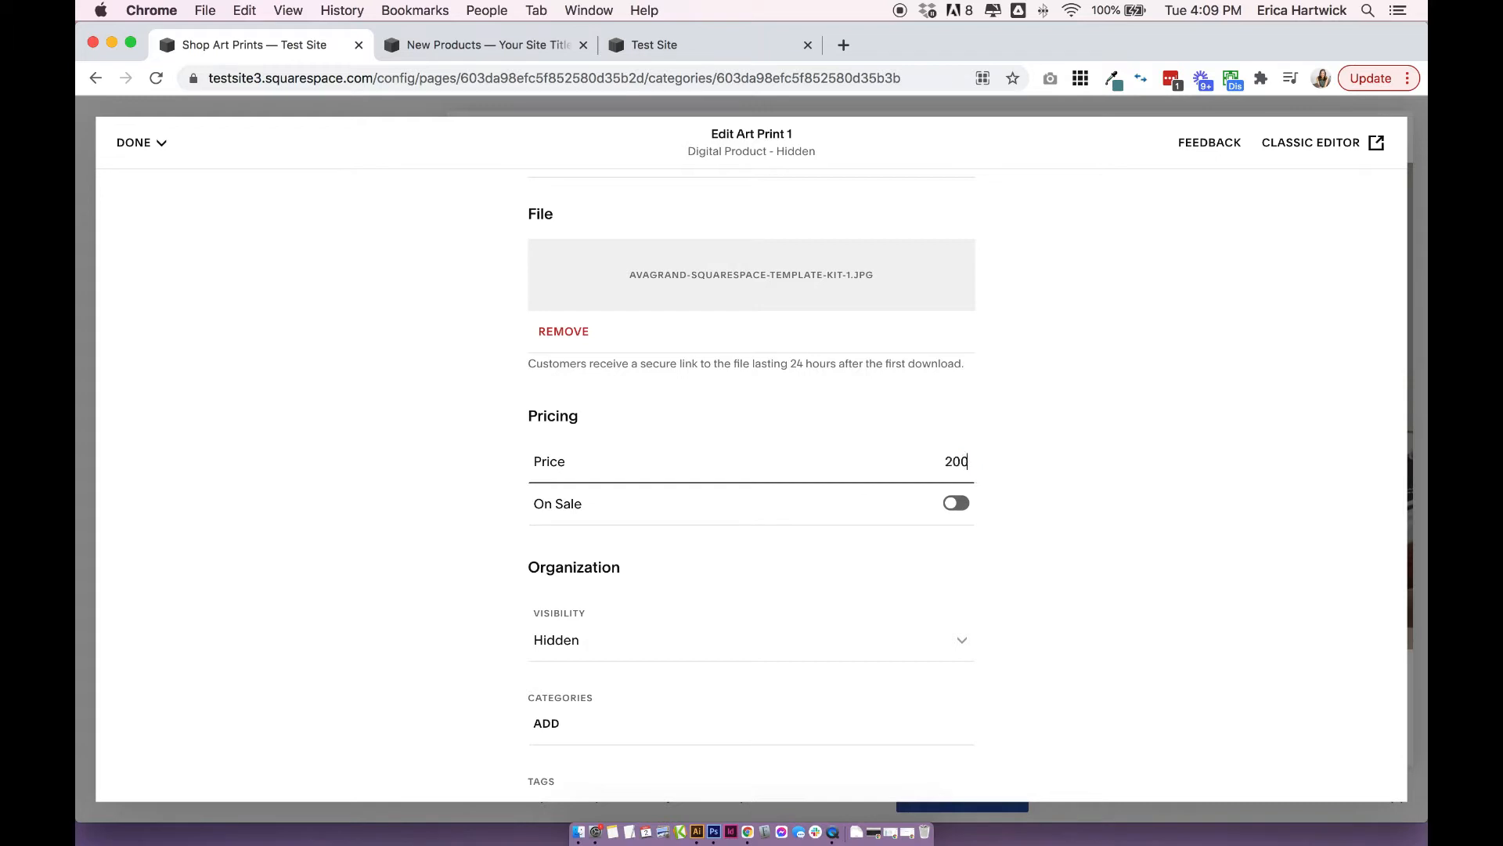
pyautogui.click(1206, 466)
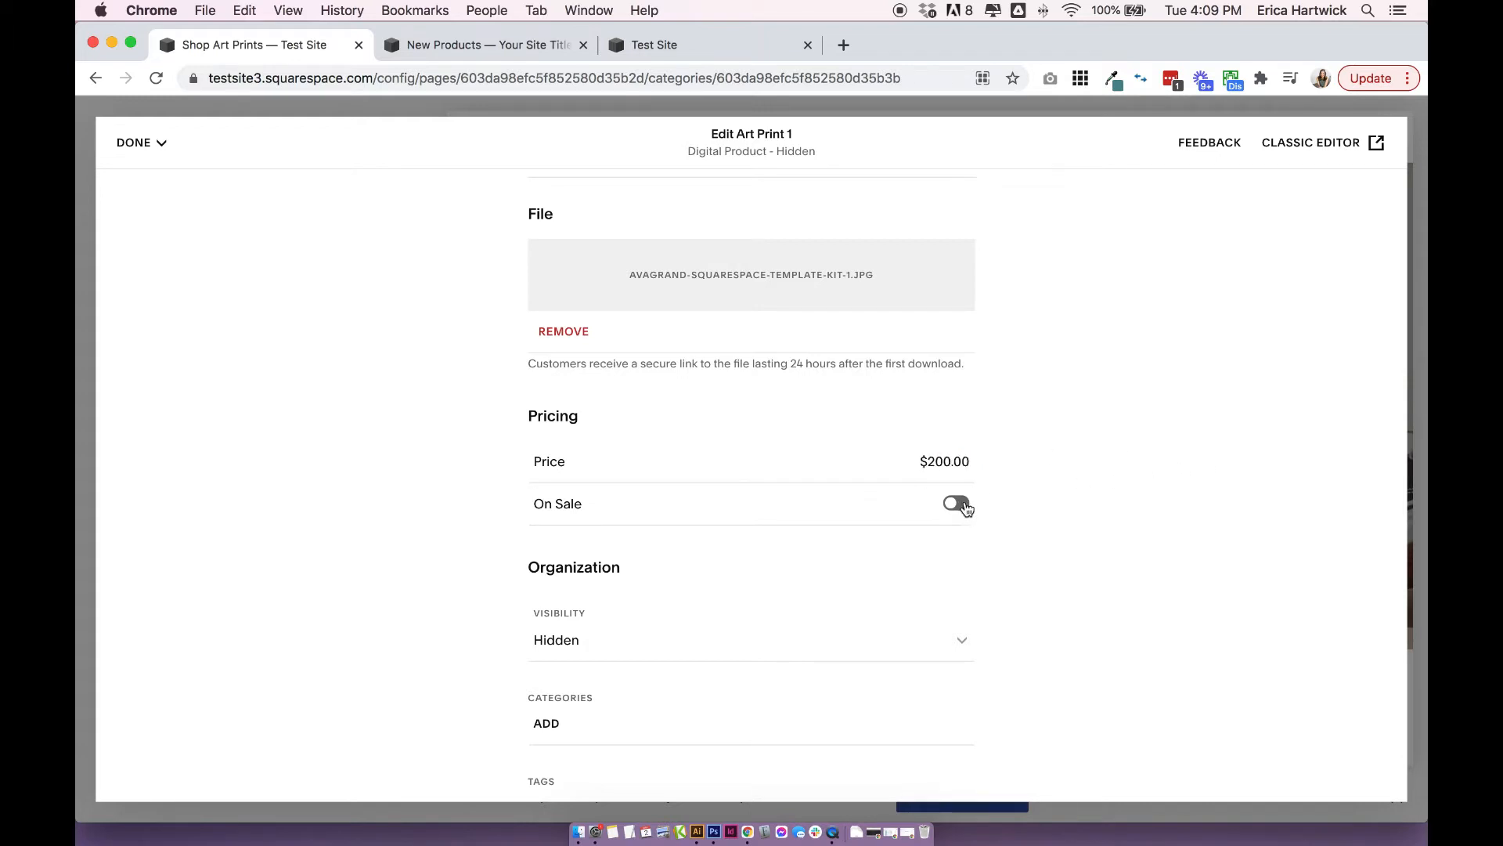
pyautogui.click(956, 505)
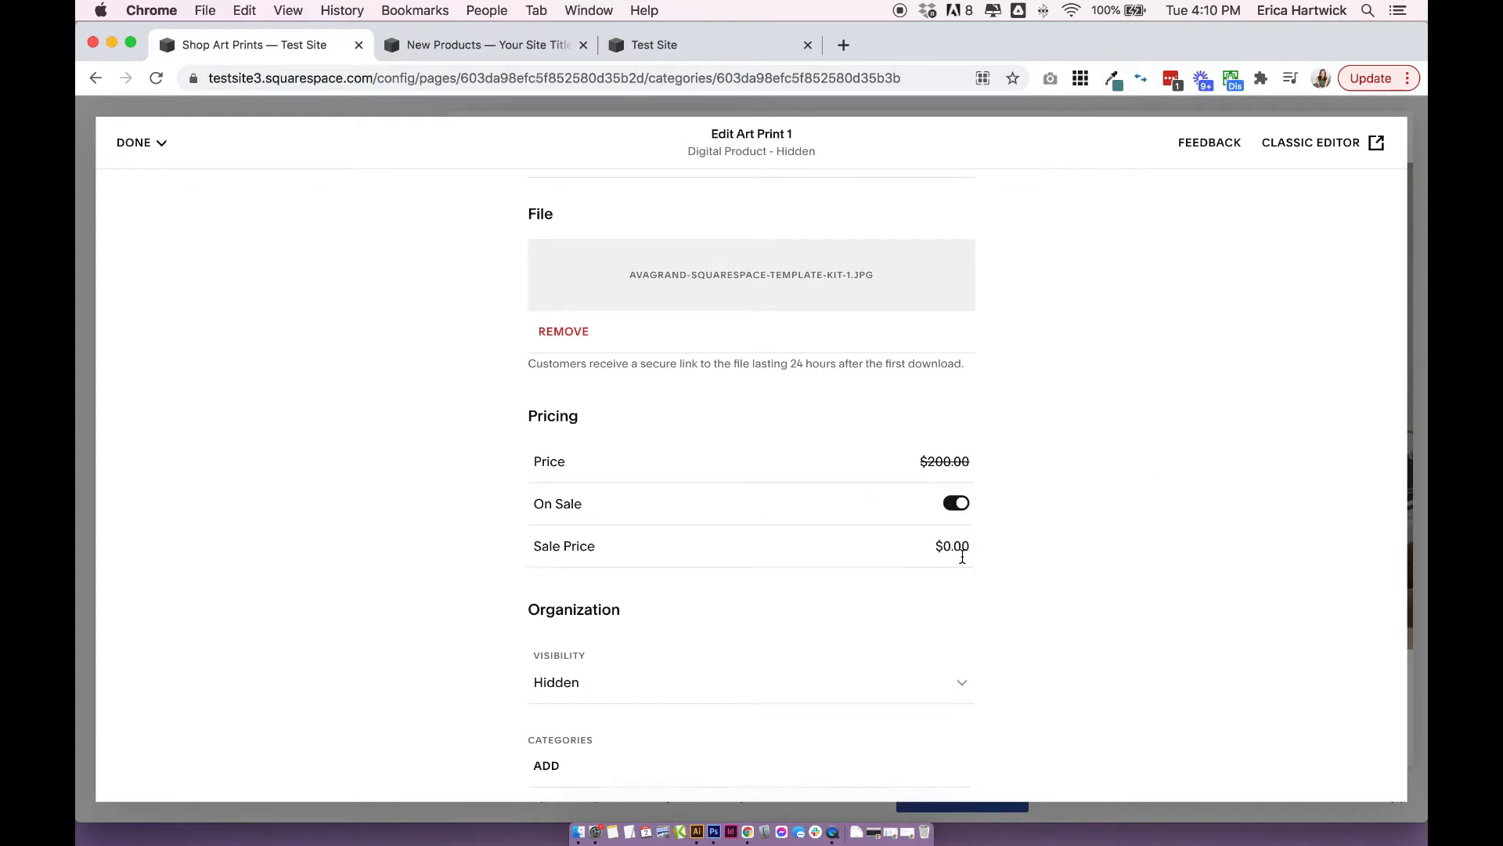
pyautogui.click(966, 545)
pyautogui.write('100')
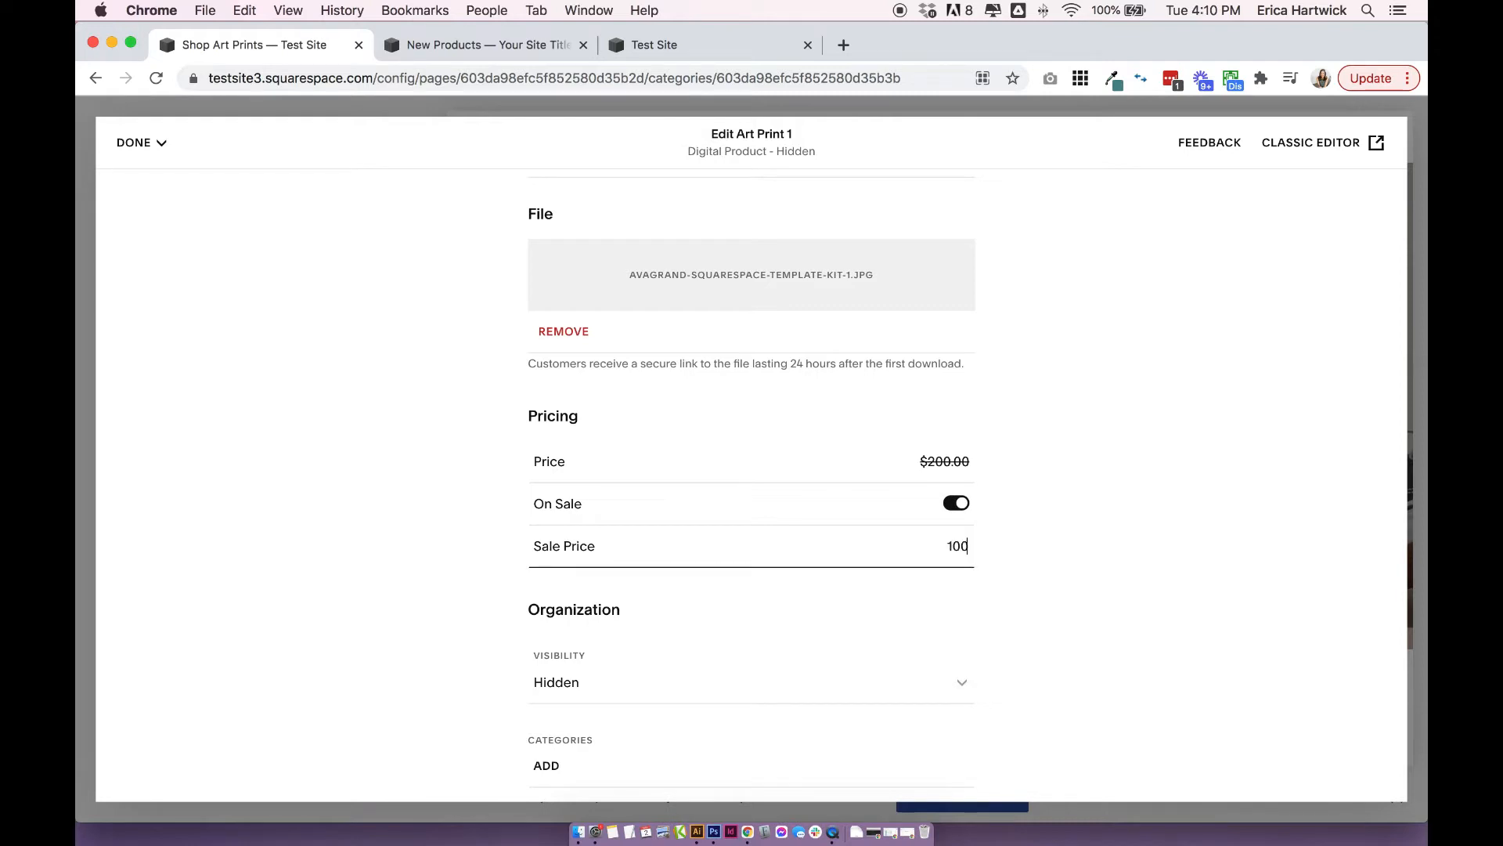
pyautogui.click(1044, 519)
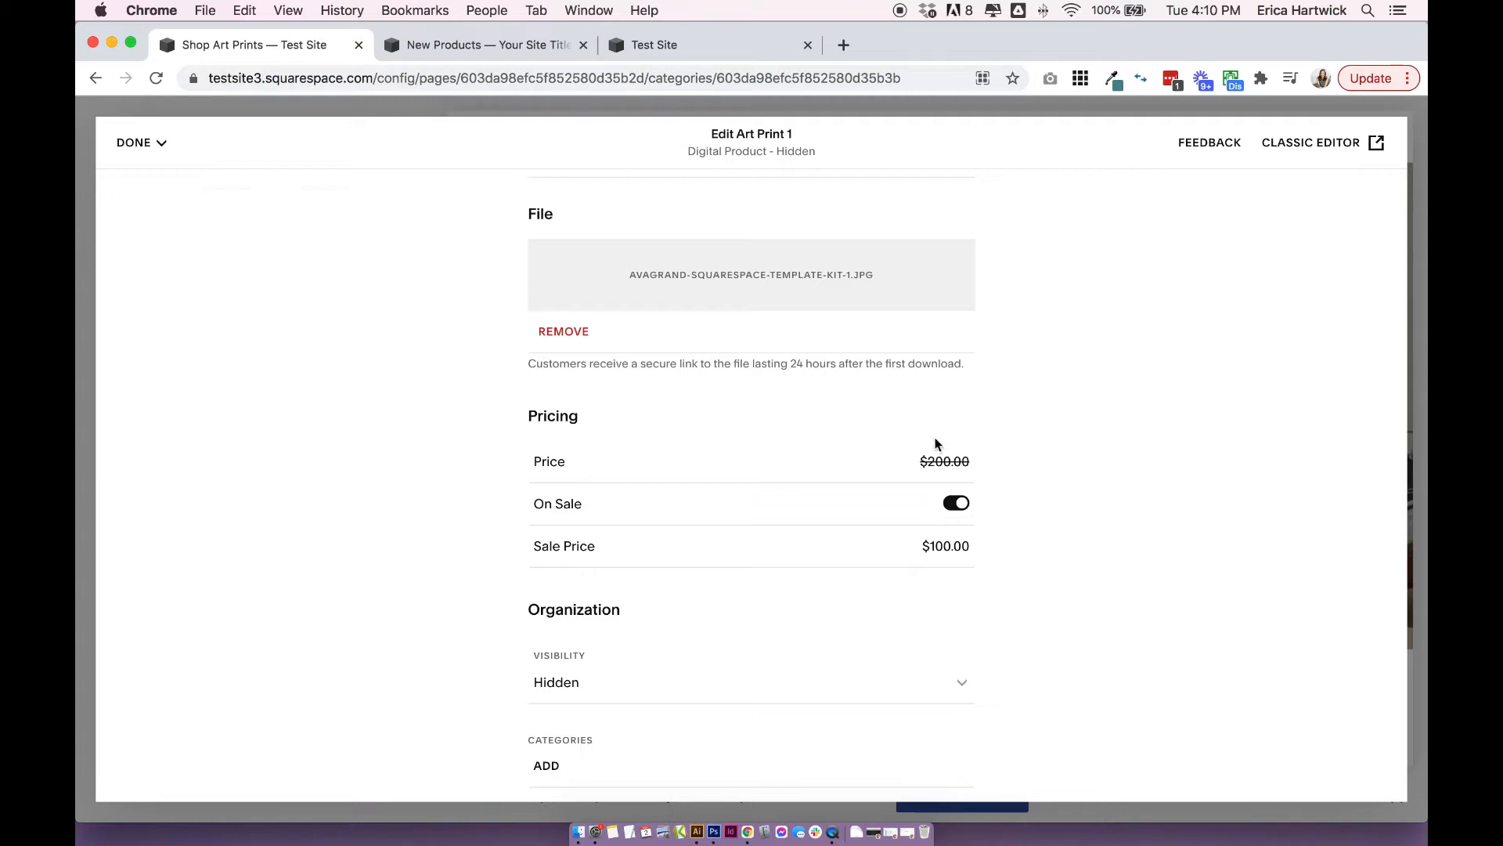
# Examine the inventory and variations settings of the physical product draft on the other test site, and return to Art Print 1.
pyautogui.scroll(-1, 1025, 540)
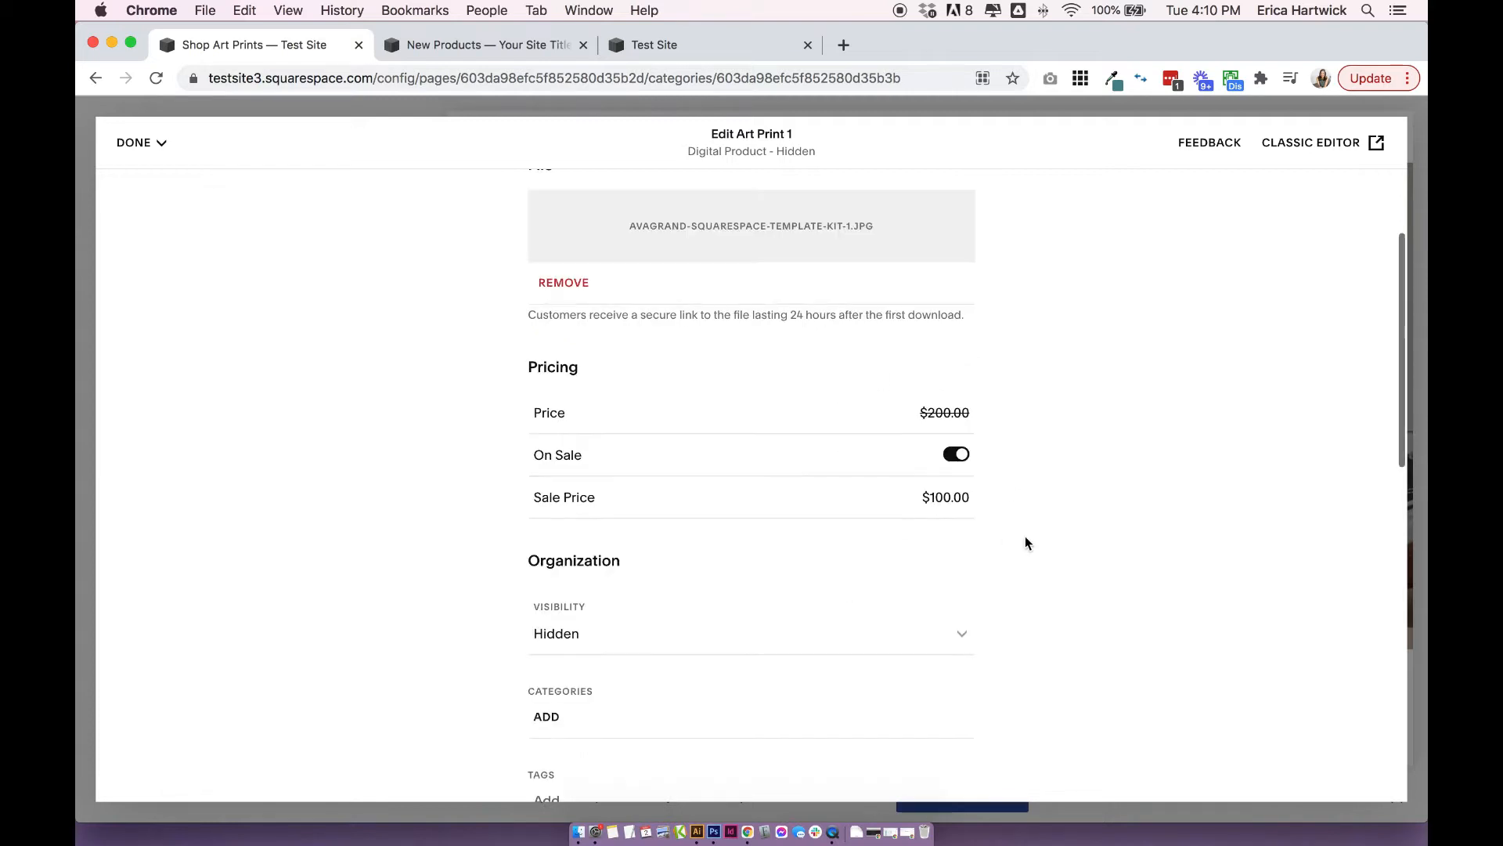
pyautogui.click(495, 46)
pyautogui.scroll(1, 750, 461)
pyautogui.scroll(-2, 750, 461)
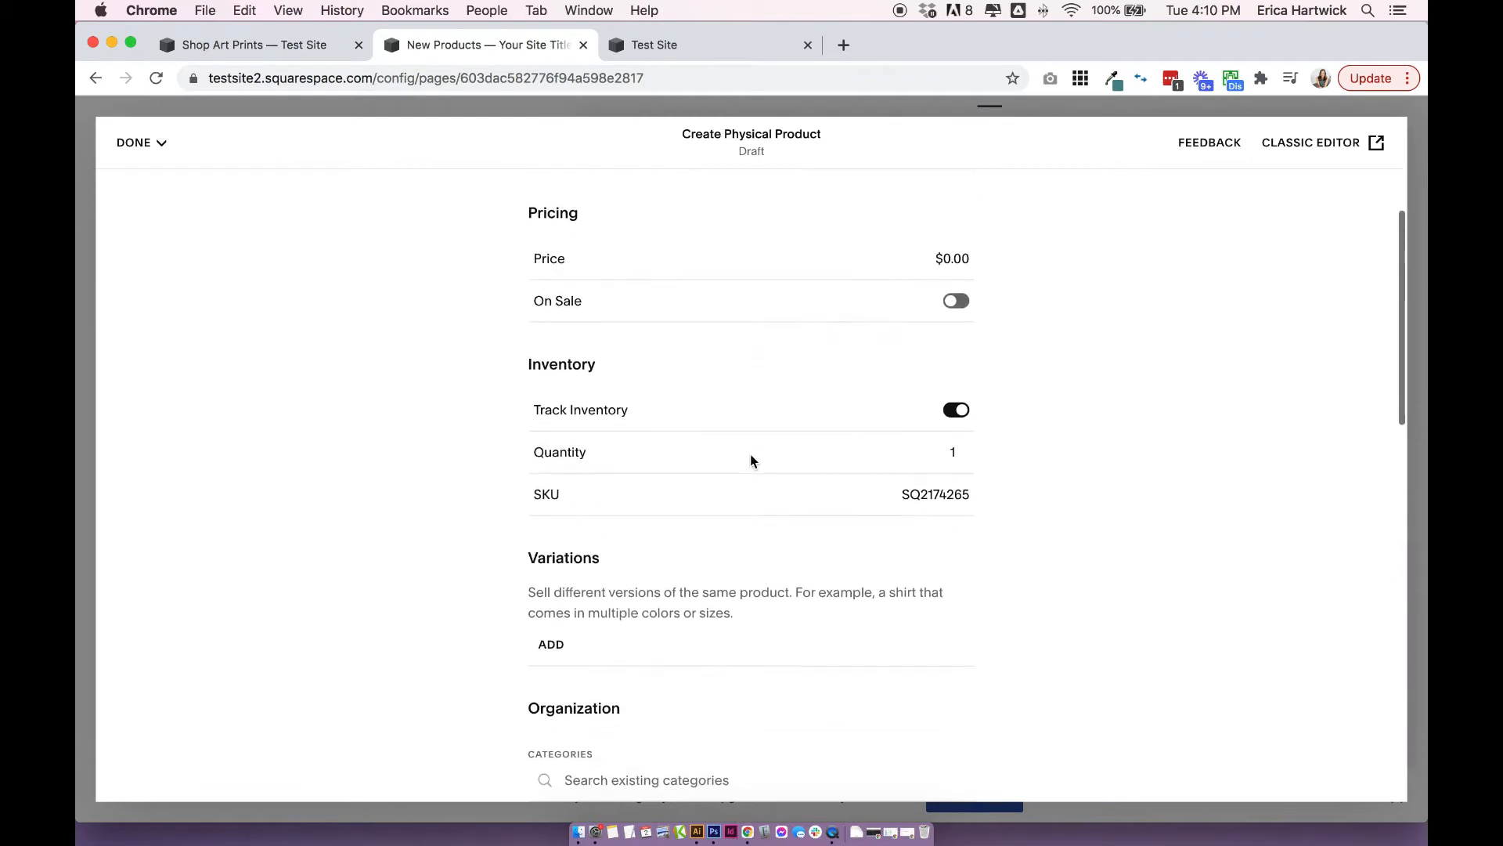
pyautogui.scroll(-2, 683, 407)
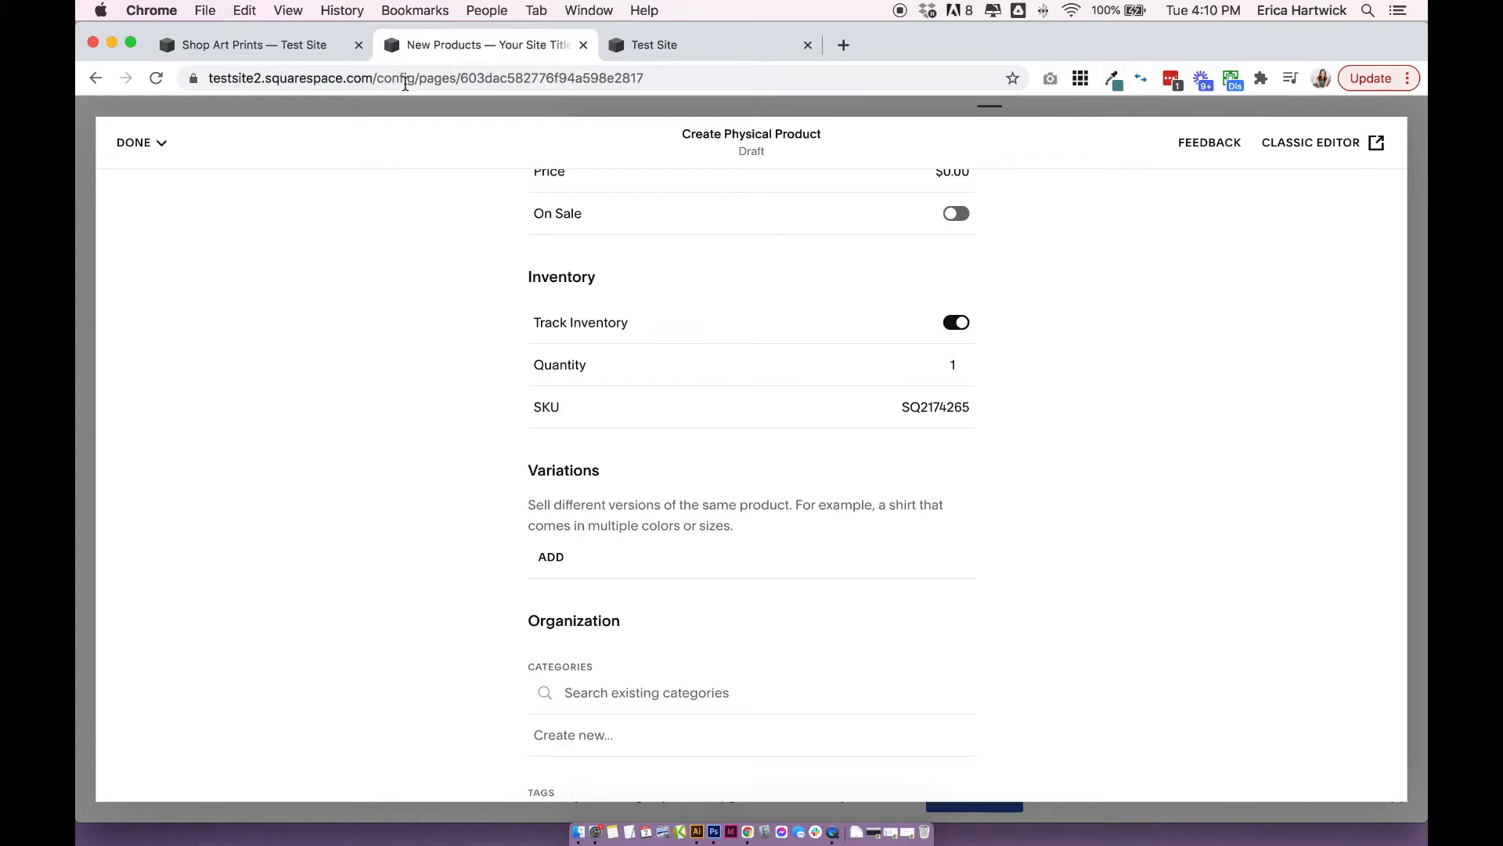
pyautogui.click(303, 47)
# Try the Scheduled visibility option for the product and dismiss its publish date picker.
pyautogui.scroll(-2, 694, 434)
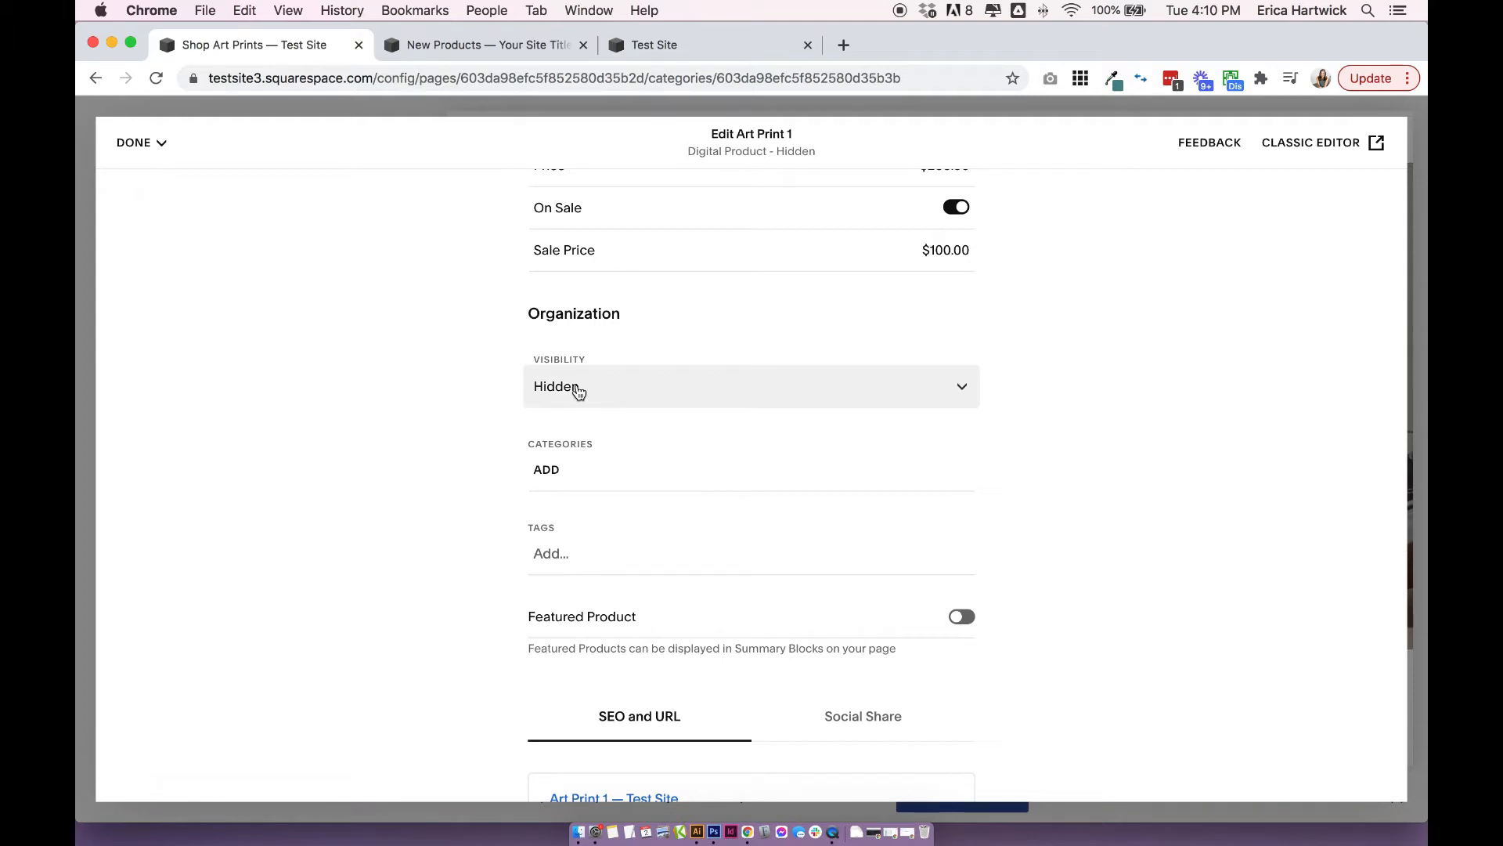
pyautogui.click(577, 389)
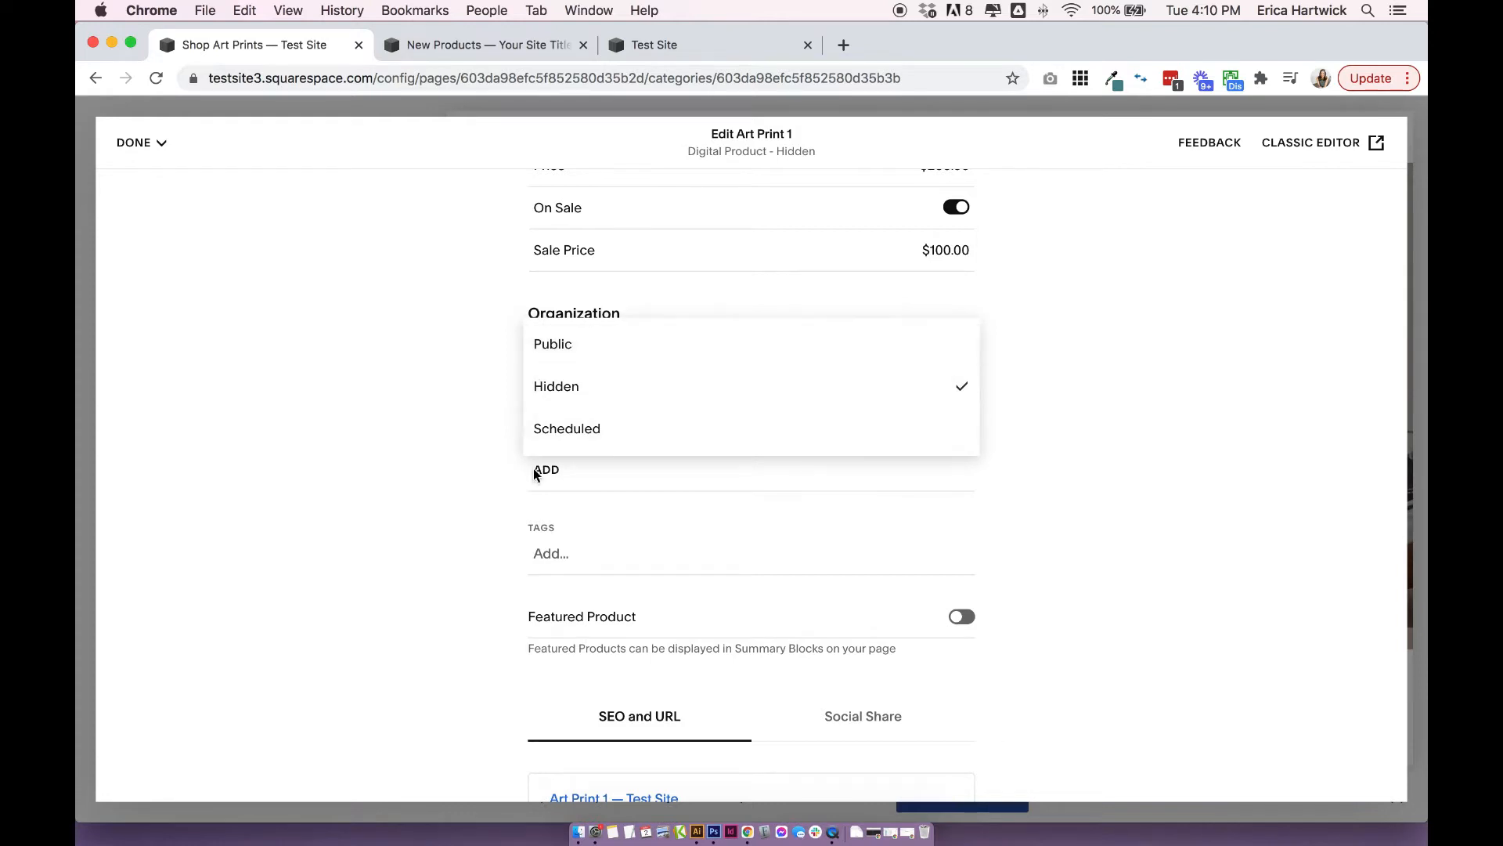
pyautogui.click(431, 441)
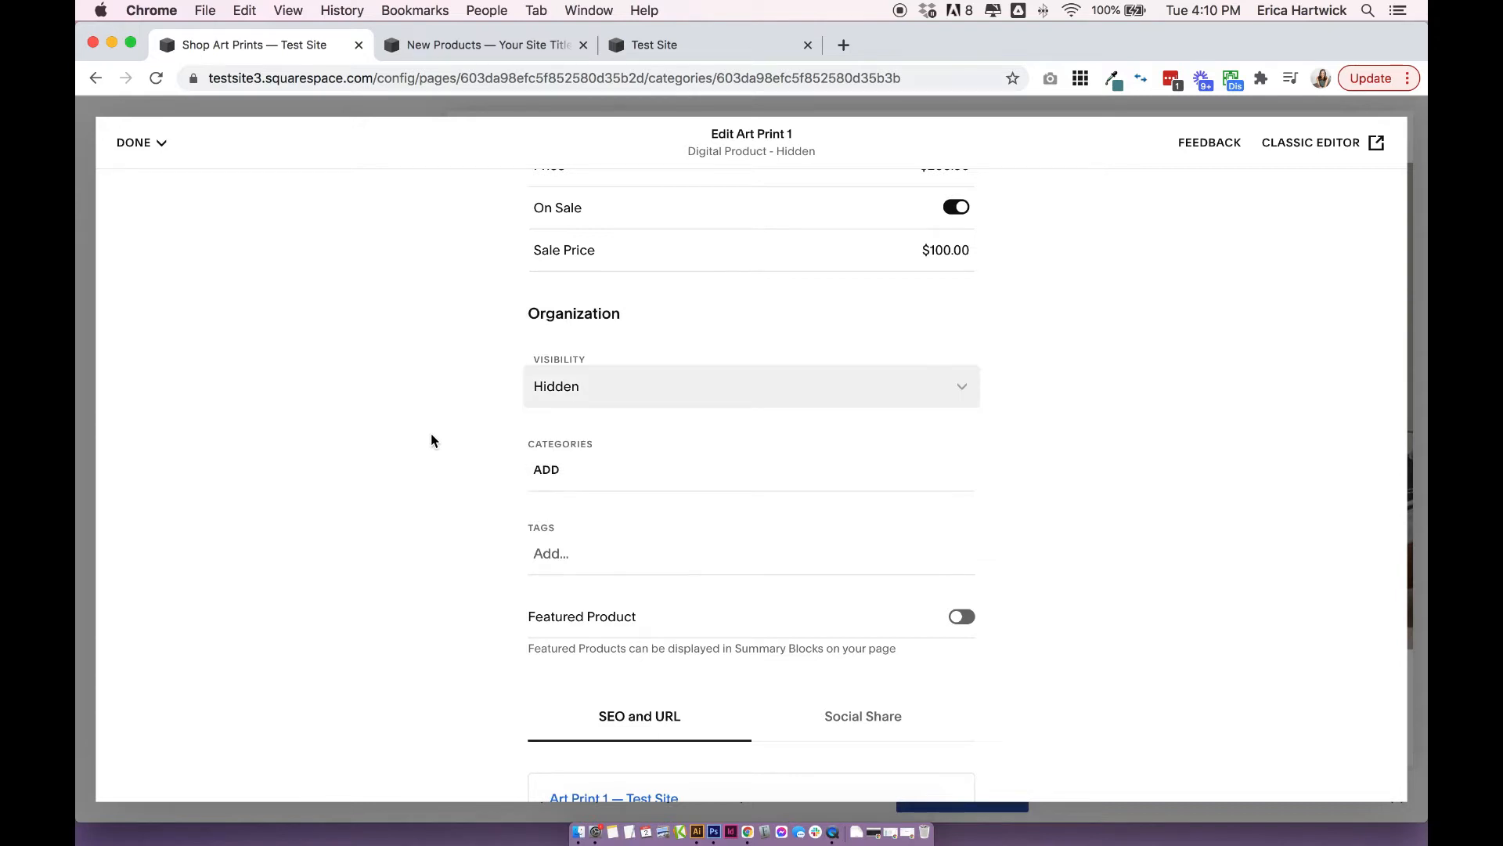
pyautogui.click(635, 386)
pyautogui.click(613, 429)
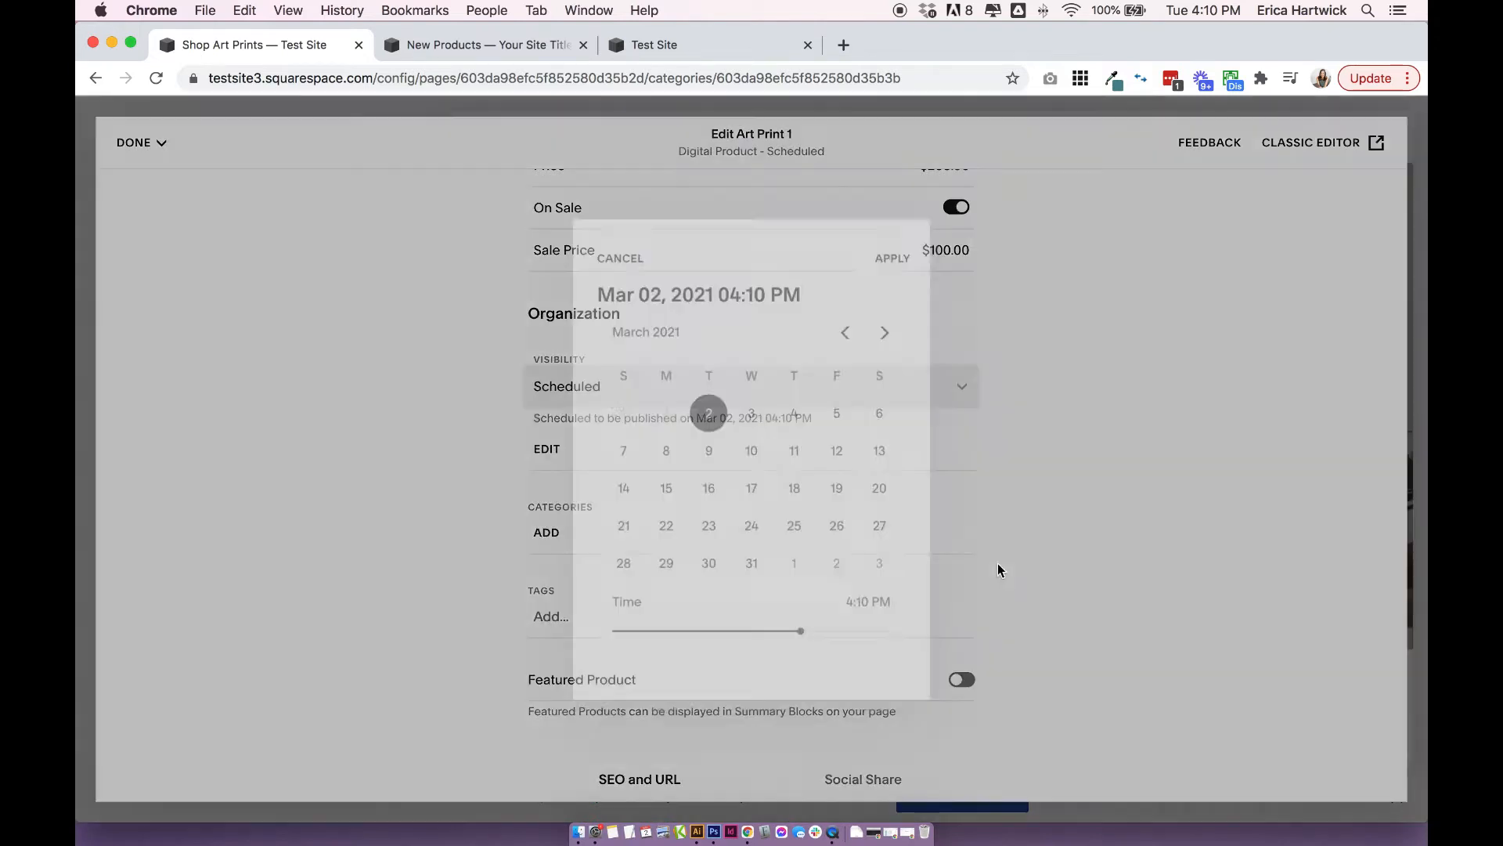
pyautogui.click(1034, 302)
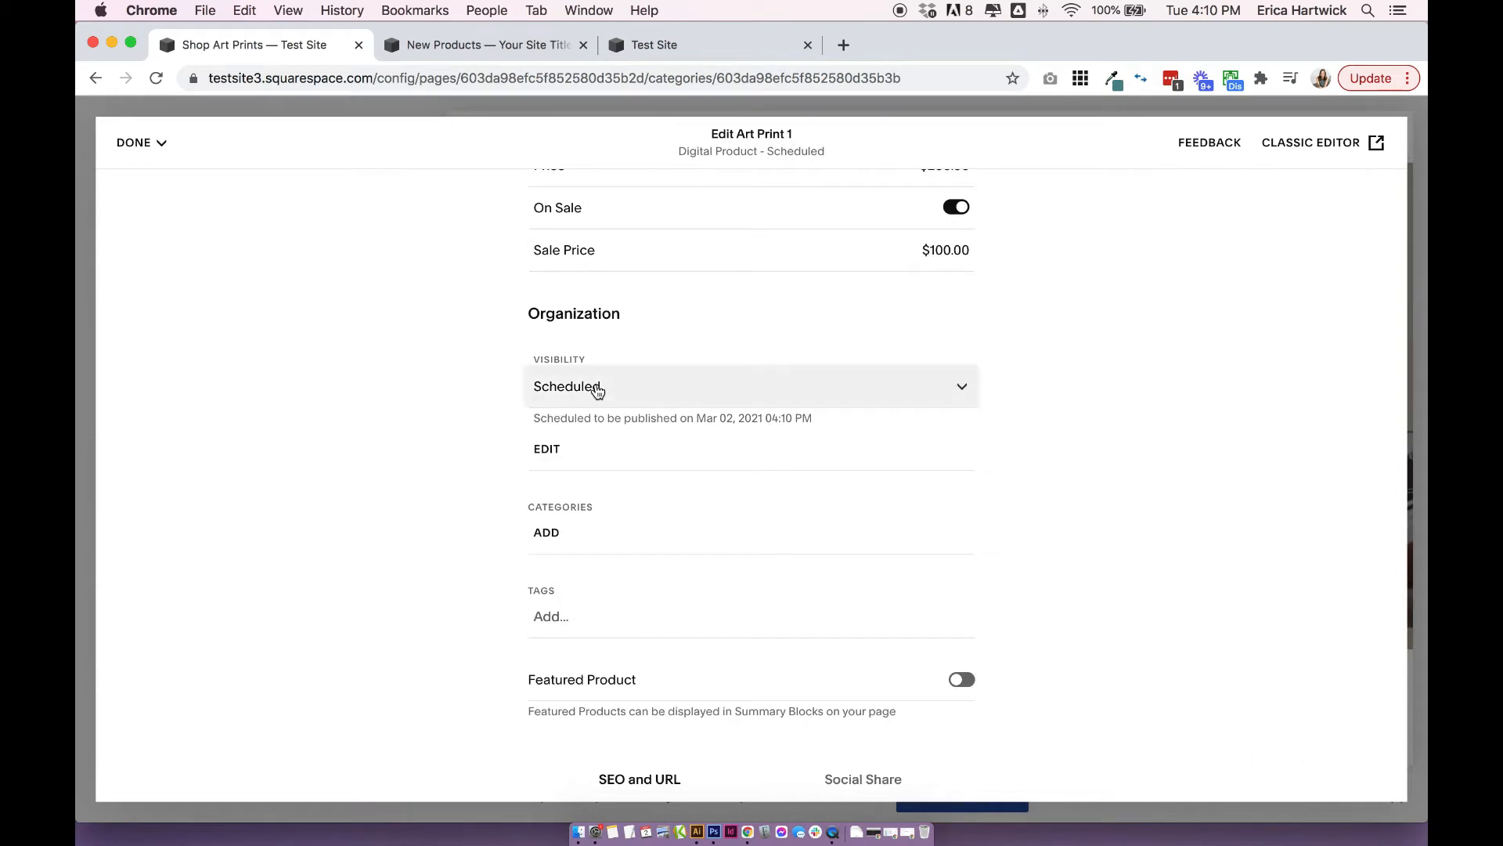
# Set the product's visibility to Public and assign it to a new category named "Art Prints".
pyautogui.click(591, 388)
pyautogui.click(591, 302)
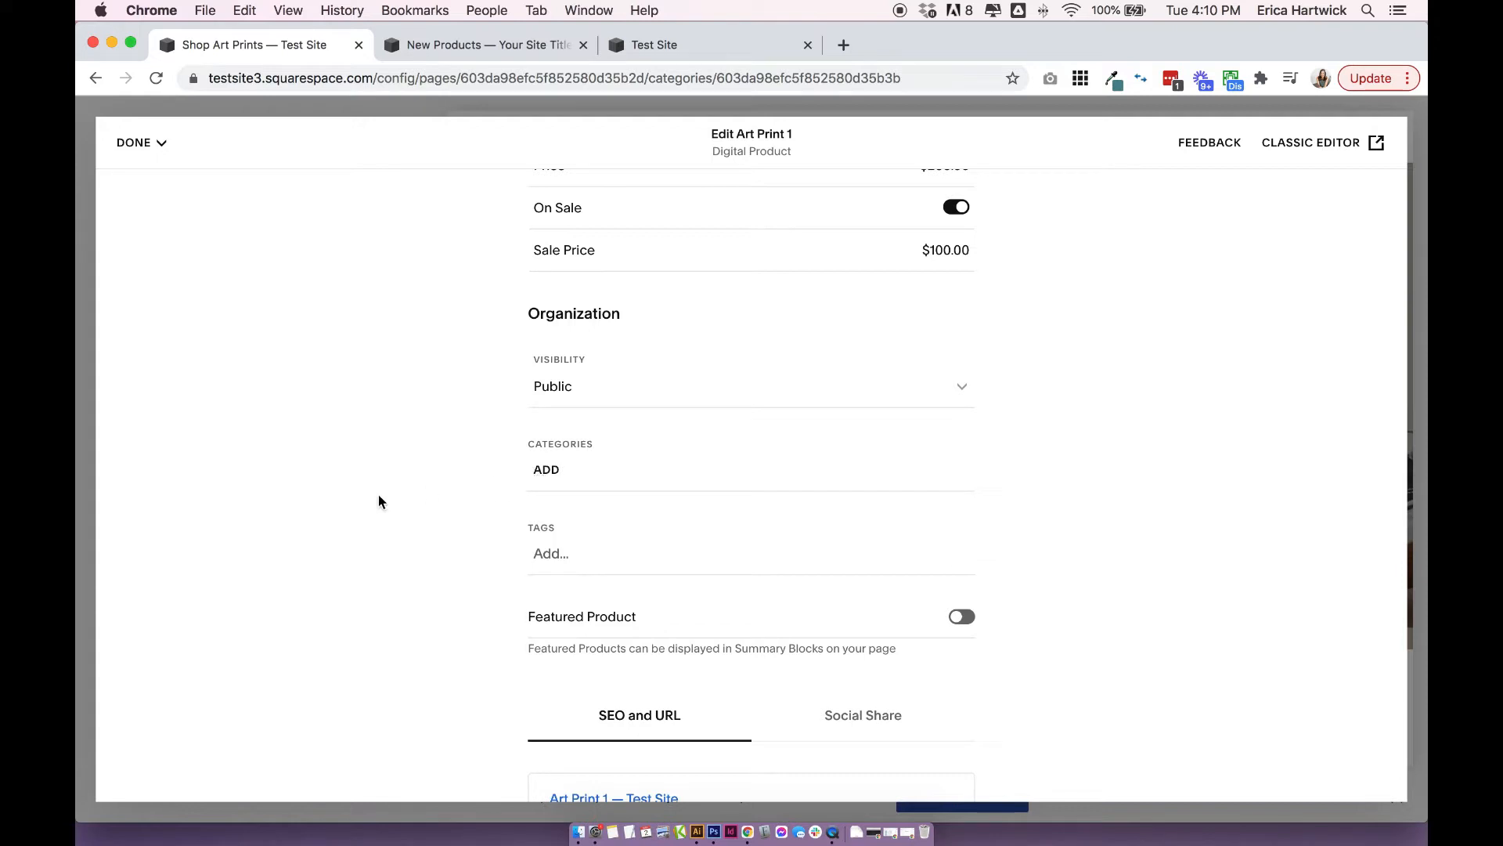
pyautogui.click(547, 469)
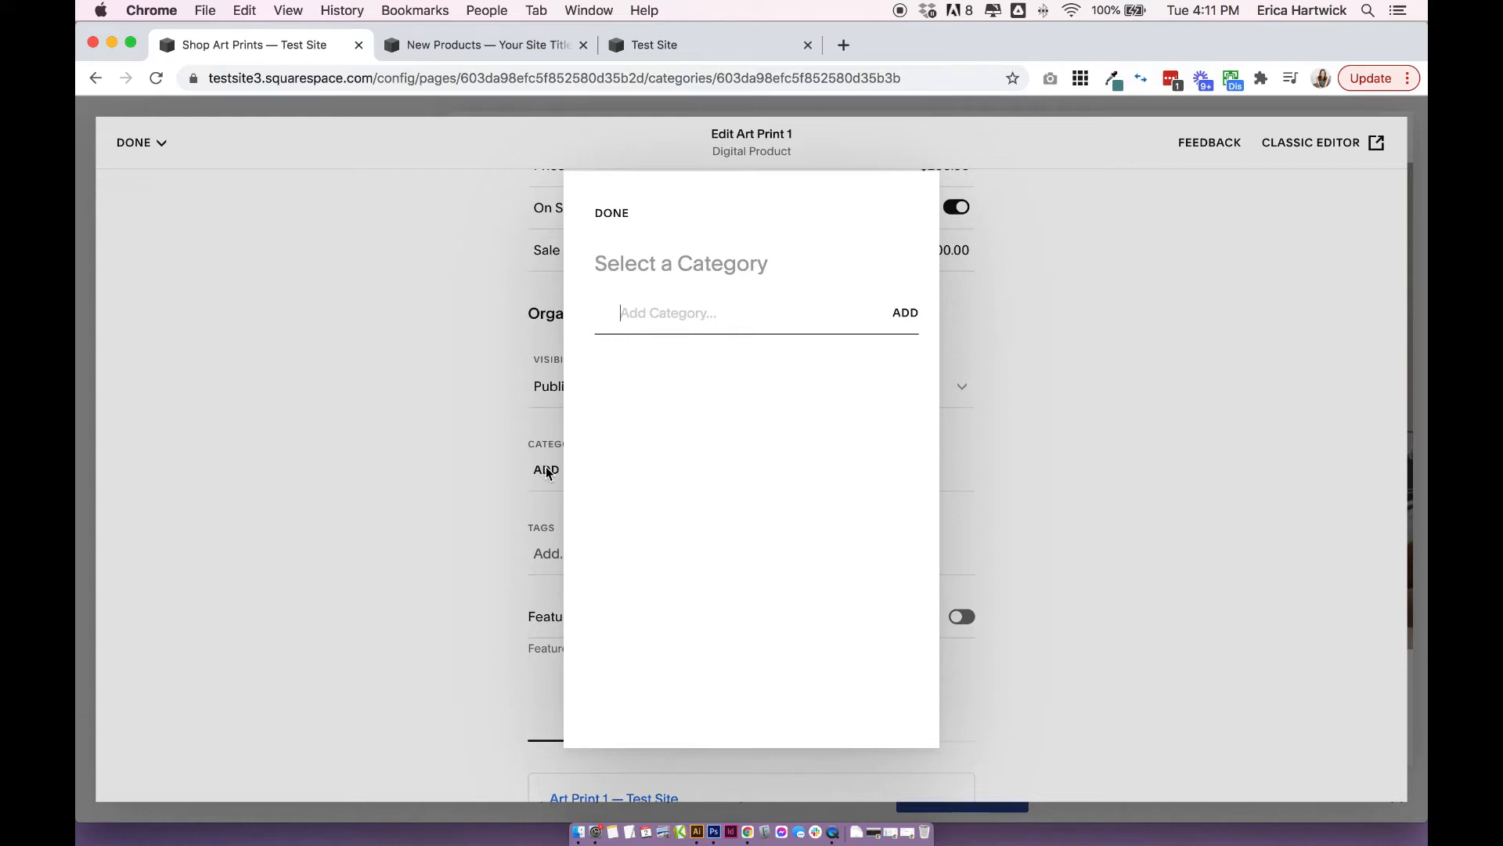
pyautogui.write('Art Prints')
pyautogui.click(908, 312)
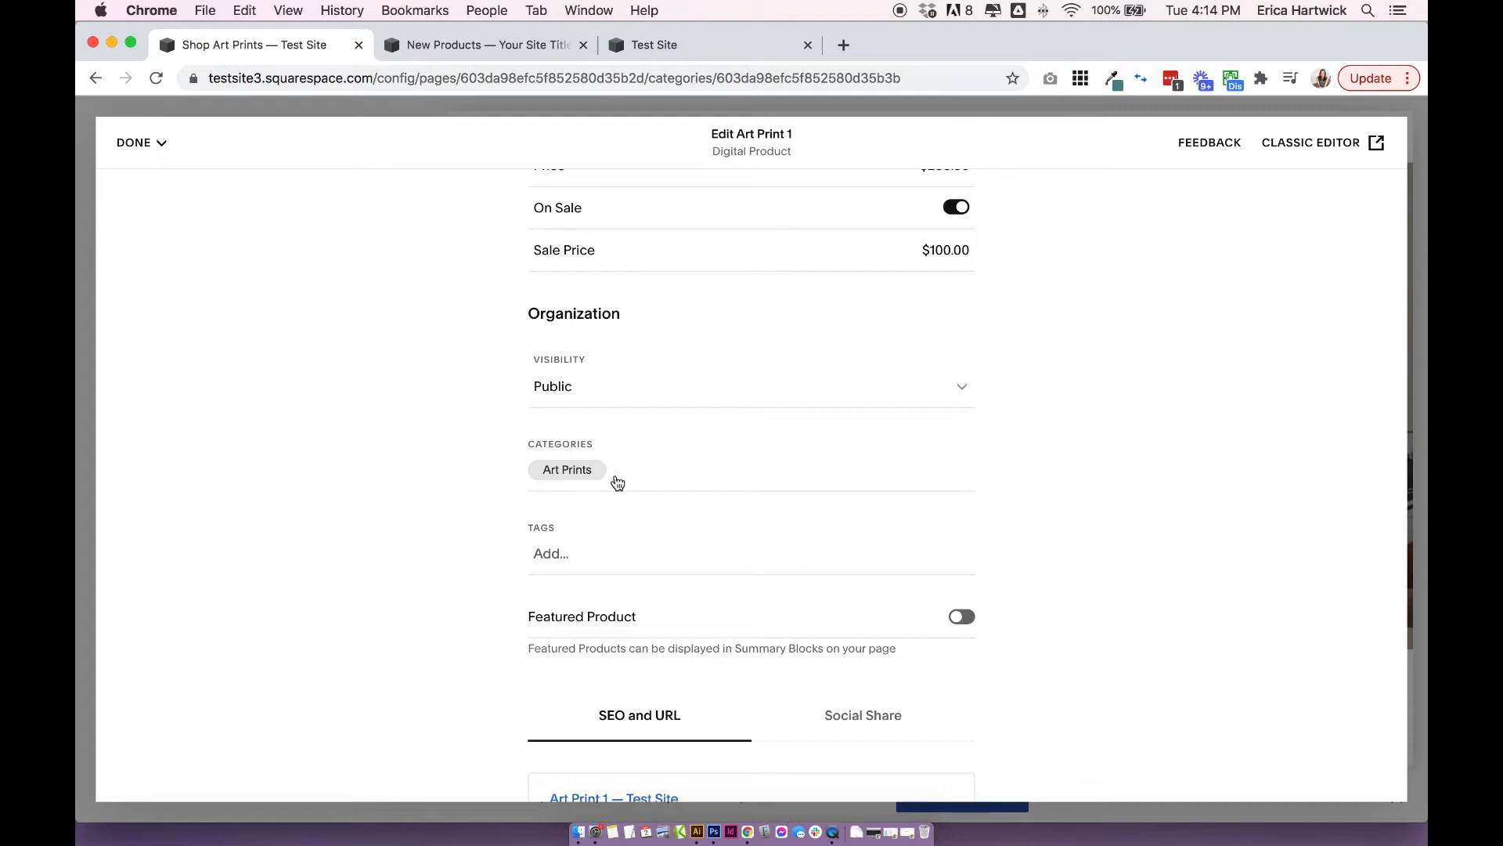
# Add a category named "Sub Category 2" to the product and nest it under Art Prints.
pyautogui.click(614, 470)
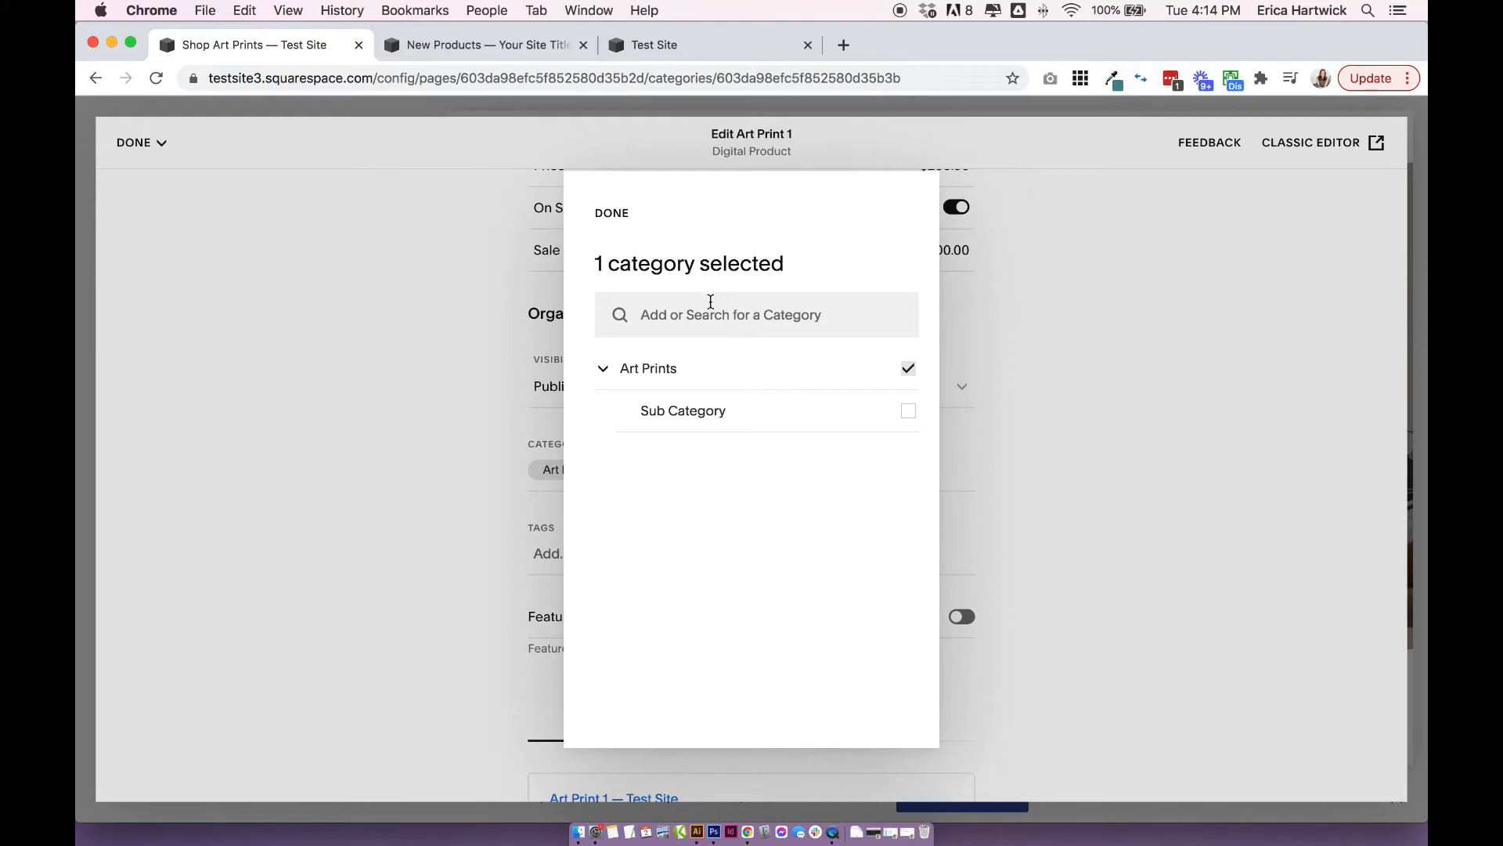
pyautogui.write('Sub Category')
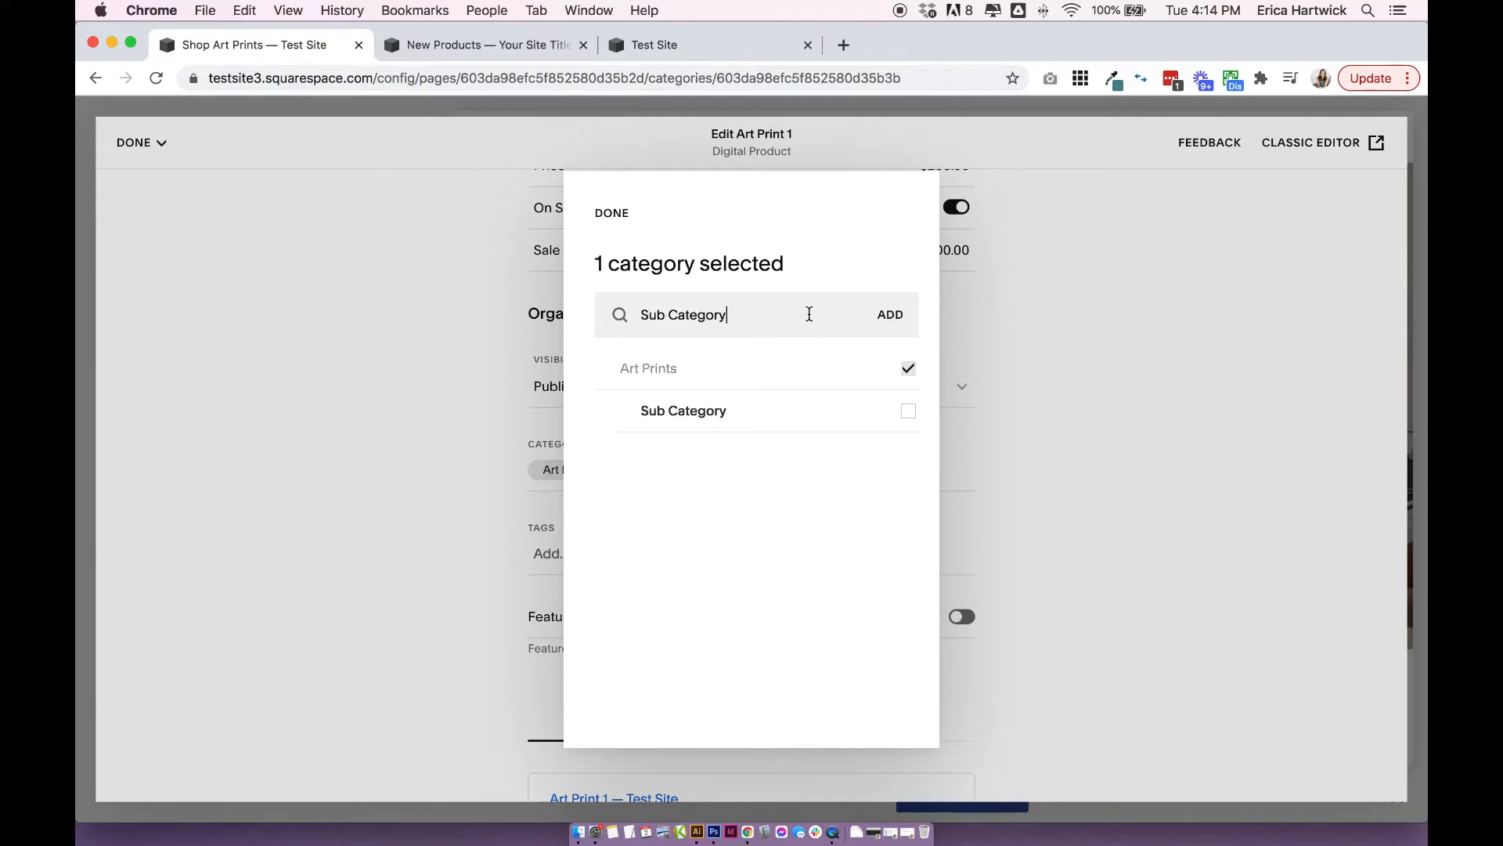
pyautogui.write(' 2')
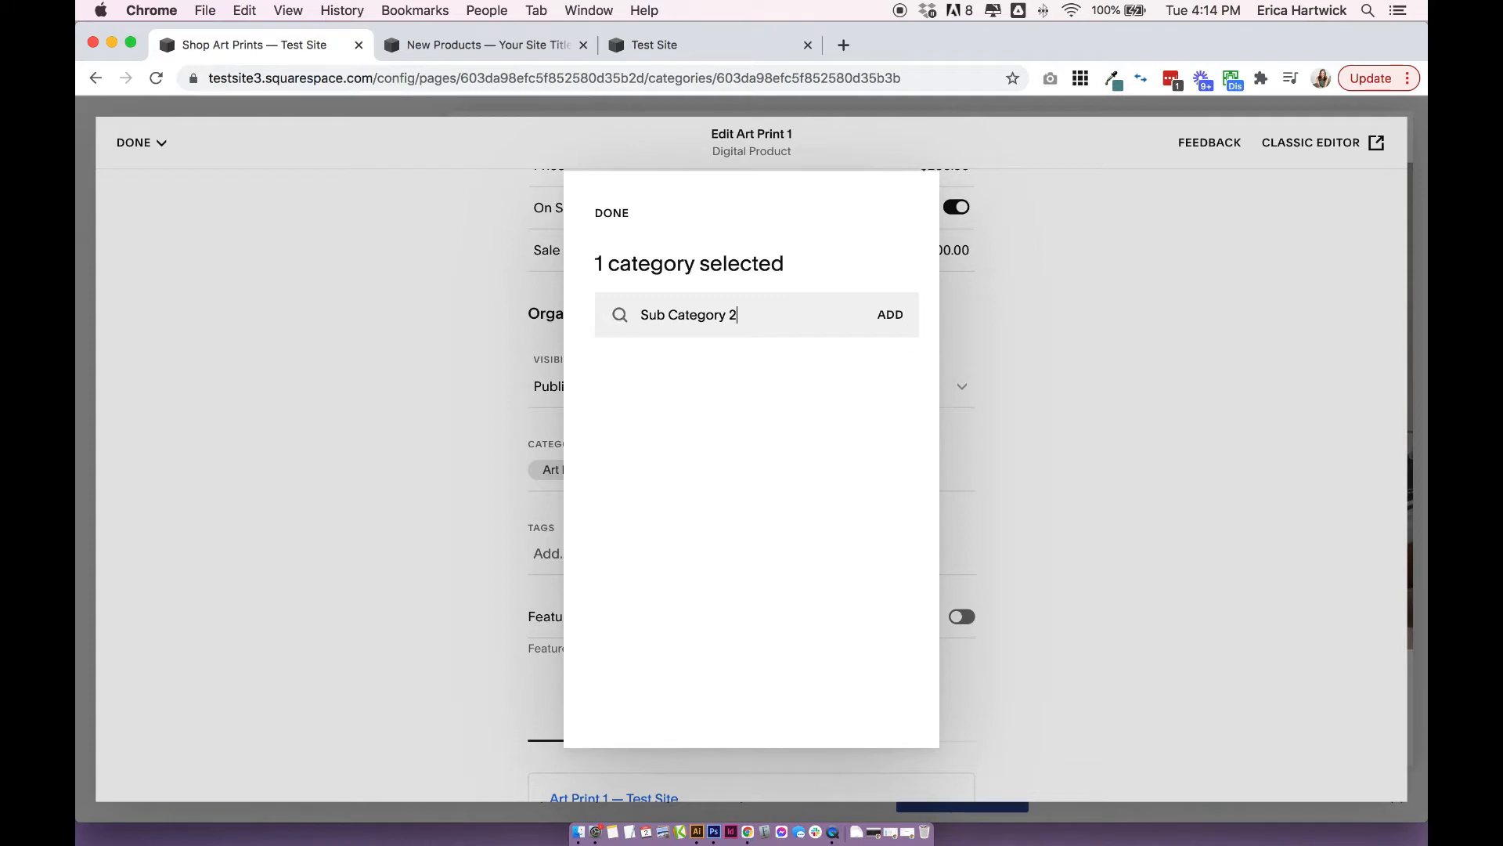
pyautogui.click(887, 314)
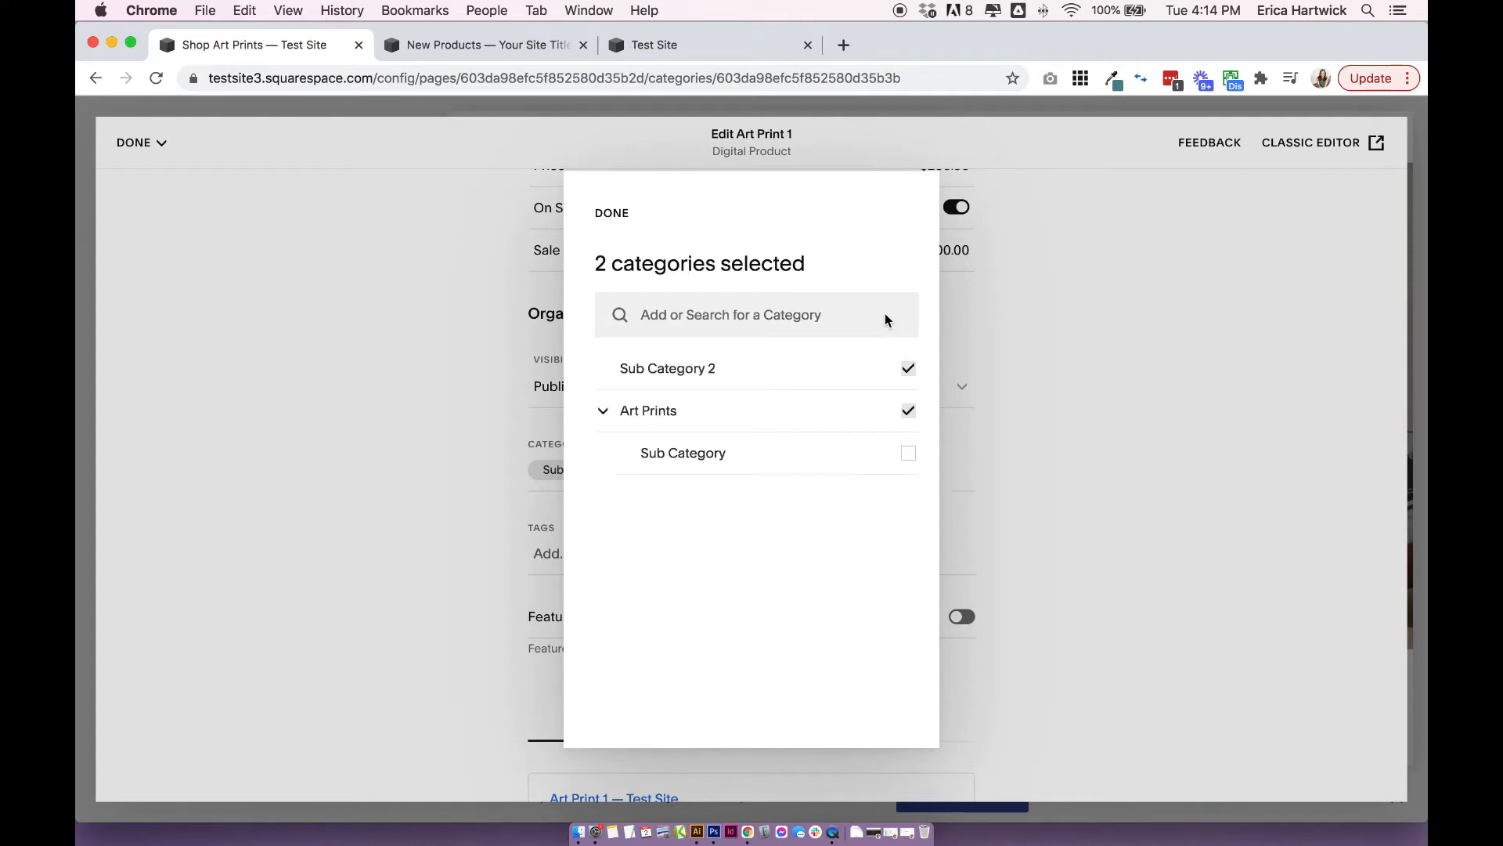
pyautogui.moveTo(595, 368); pyautogui.dragTo(706, 499)
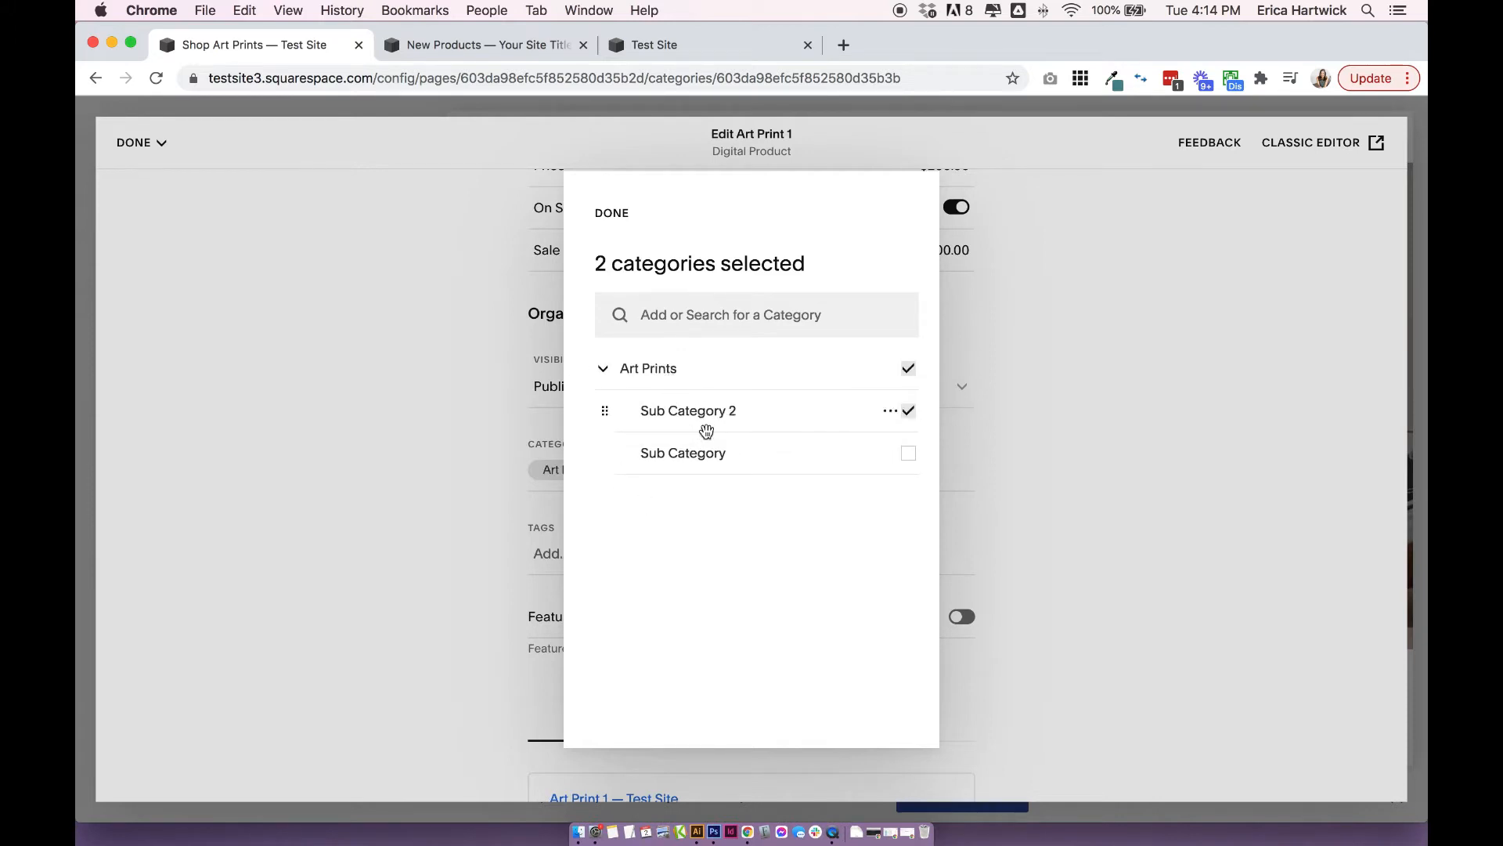
# Collapse and re-expand the Art Prints category, and confirm the selection of Art Prints and Sub Category 2.
pyautogui.click(607, 370)
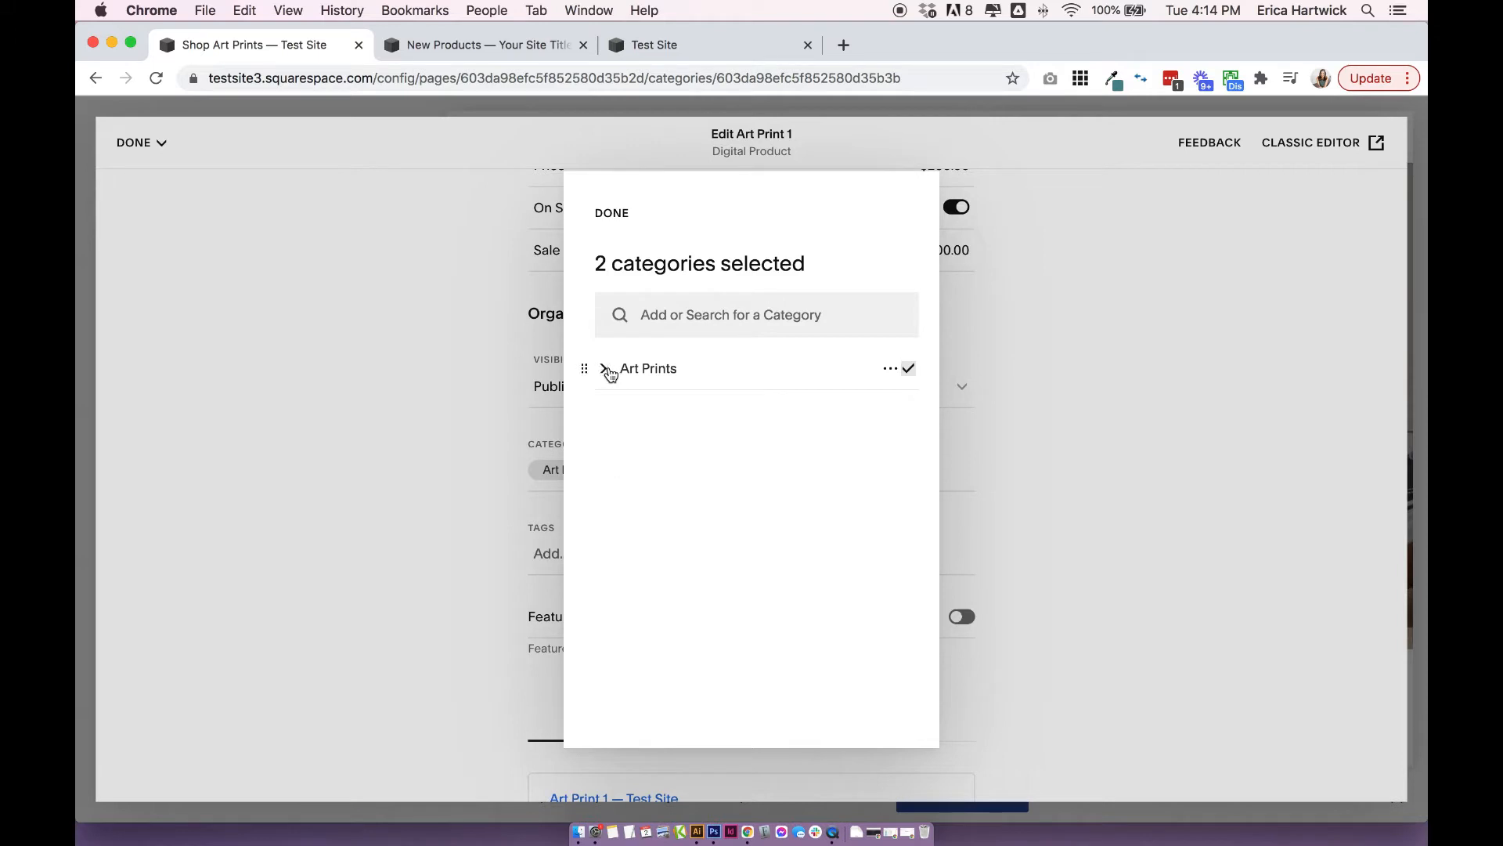
pyautogui.click(608, 369)
pyautogui.moveTo(689, 408); pyautogui.dragTo(806, 618)
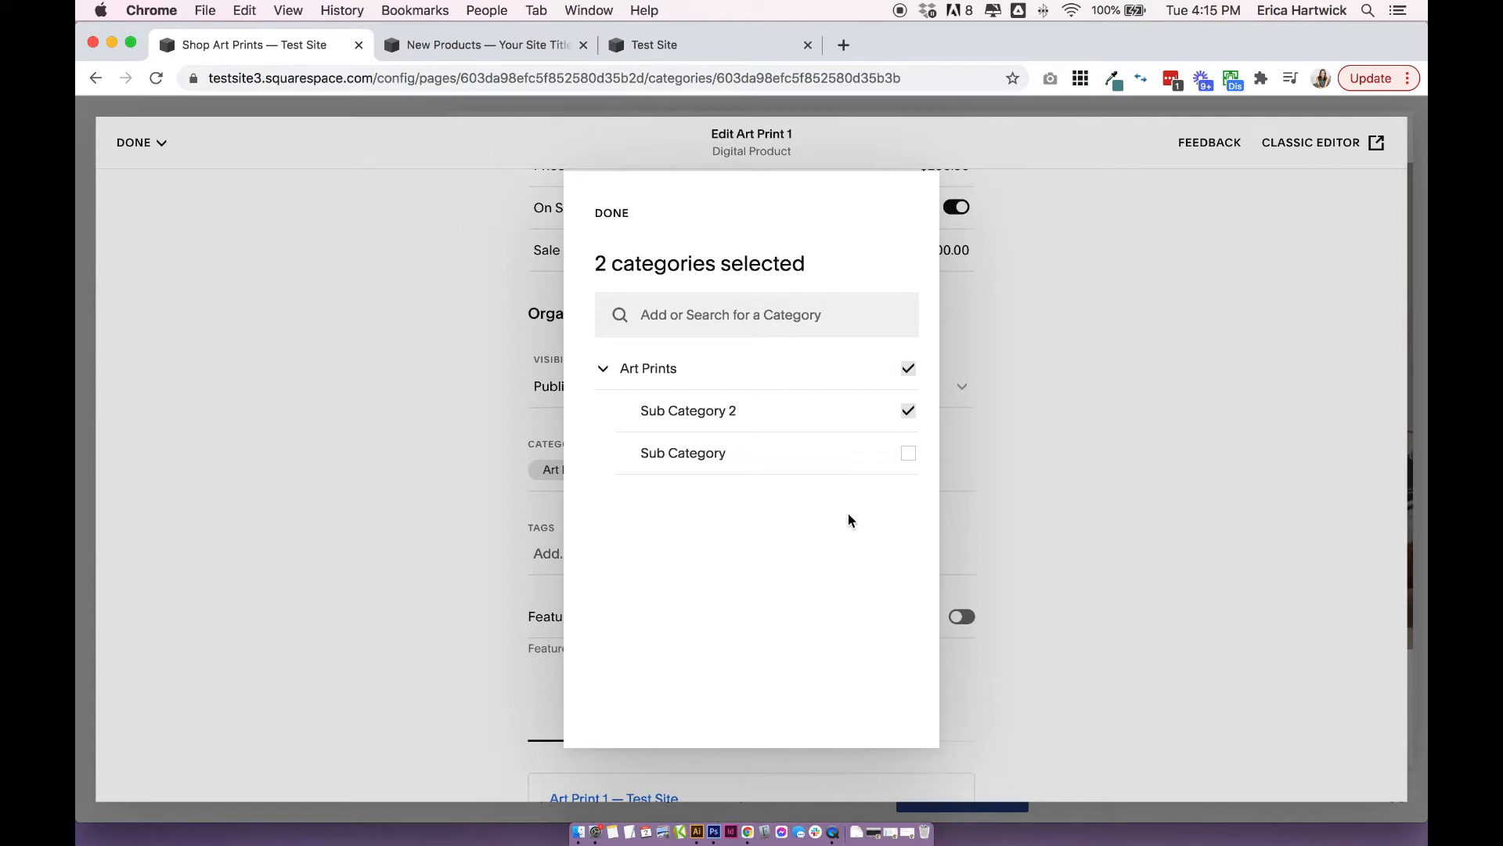
pyautogui.click(612, 214)
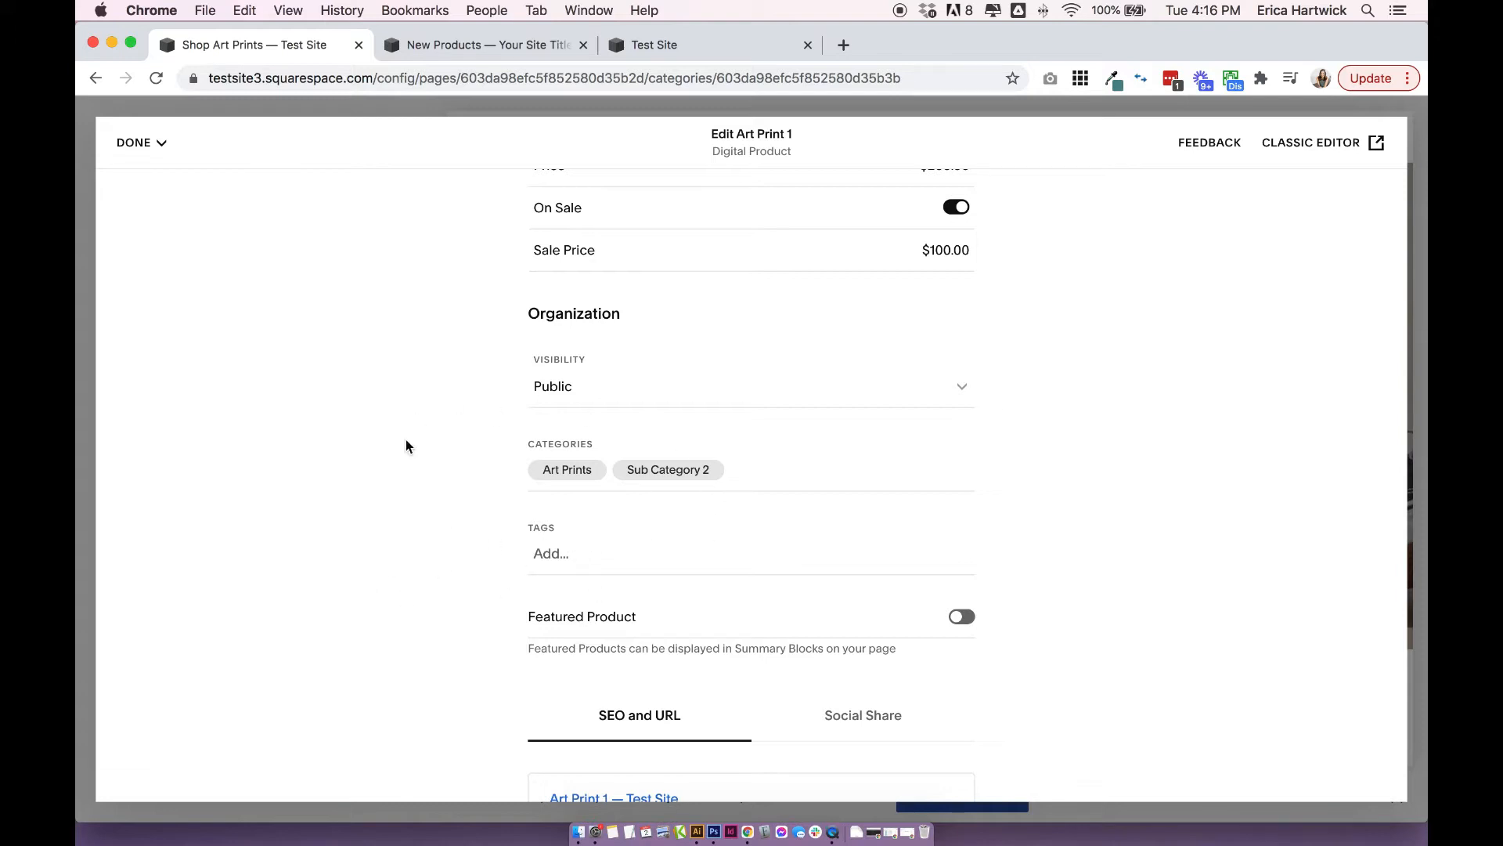
# Try the Featured Product option for the product and leave it switched off.
pyautogui.scroll(-4, 401, 582)
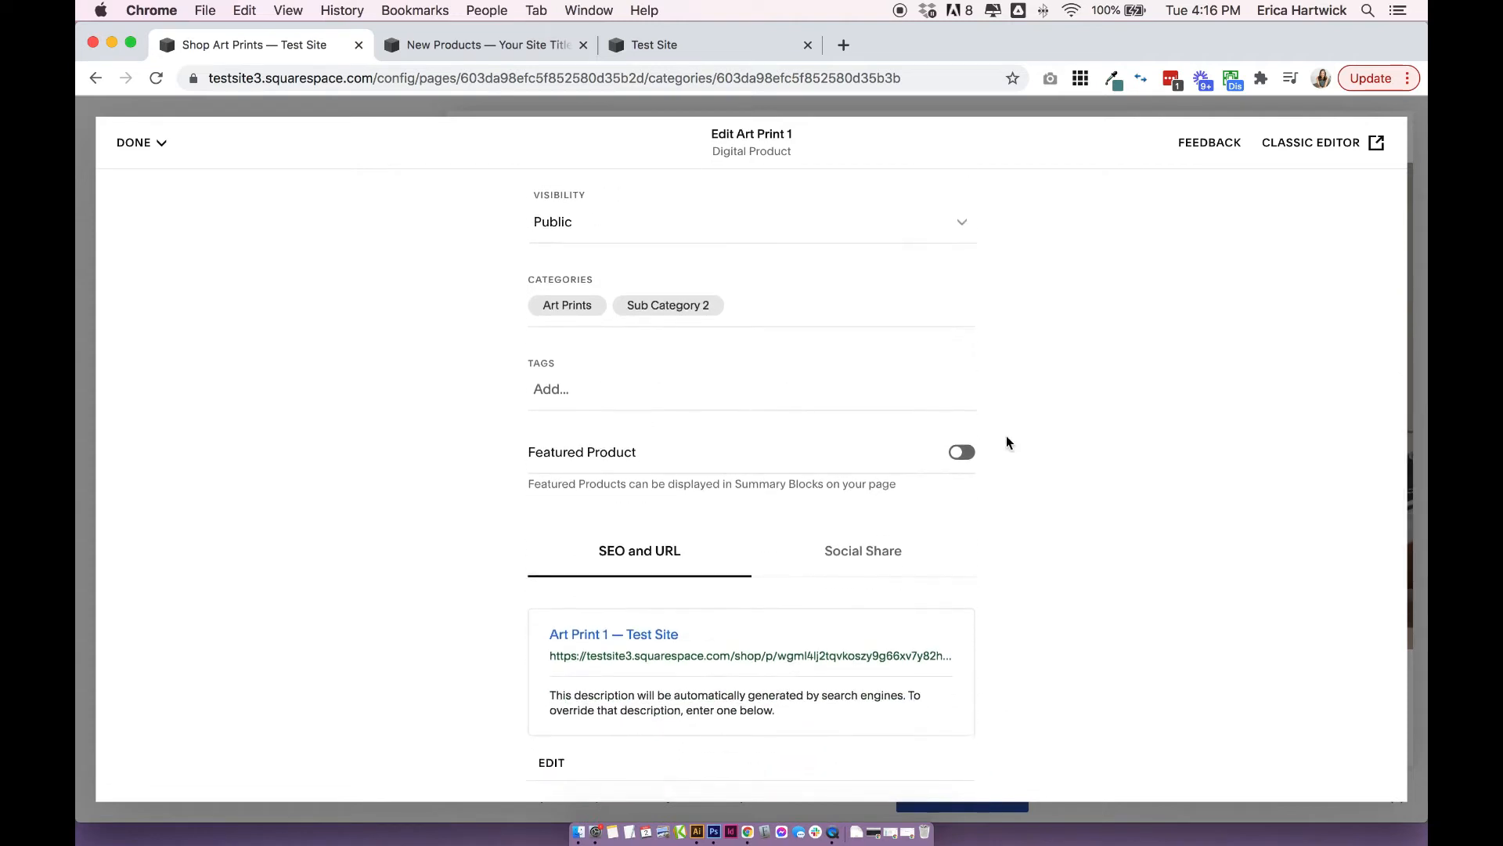
pyautogui.click(961, 455)
pyautogui.click(963, 457)
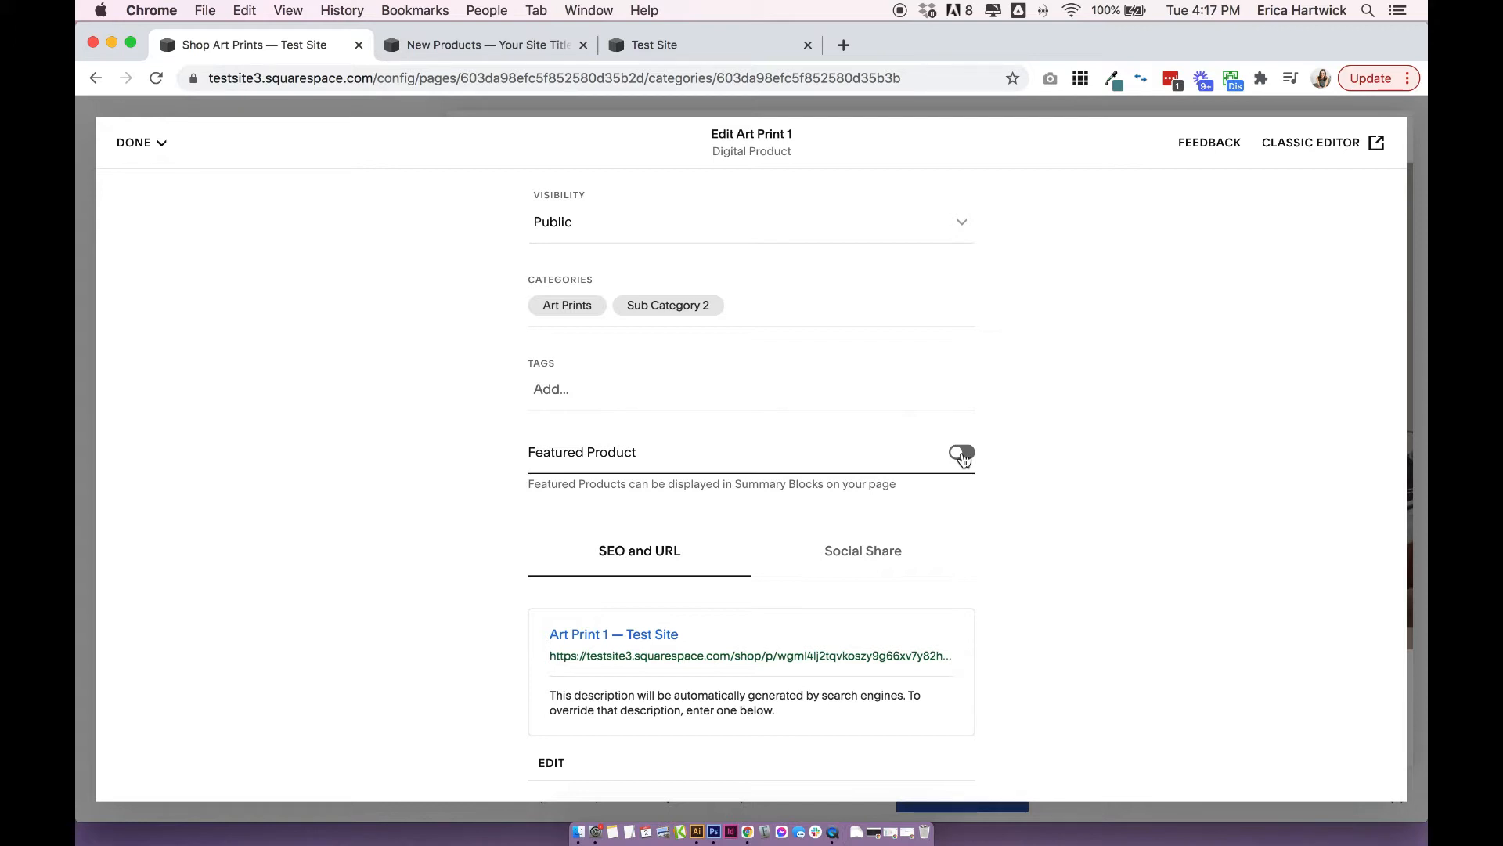
pyautogui.click(961, 453)
pyautogui.click(963, 454)
# Edit the product's SEO settings and set its URL slug to "art-print-1".
pyautogui.scroll(-3, 966, 459)
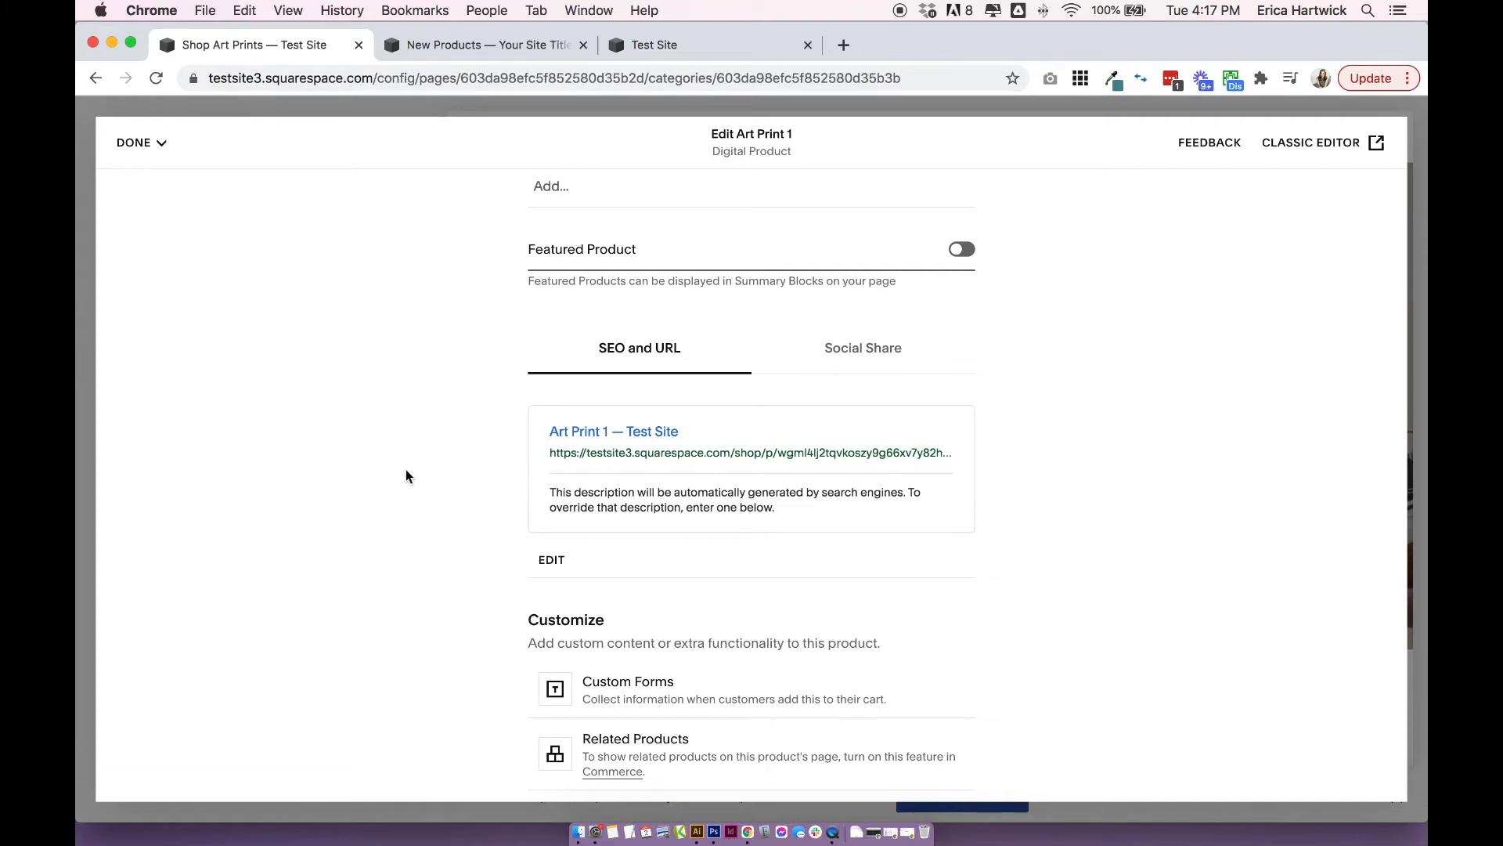
pyautogui.click(552, 561)
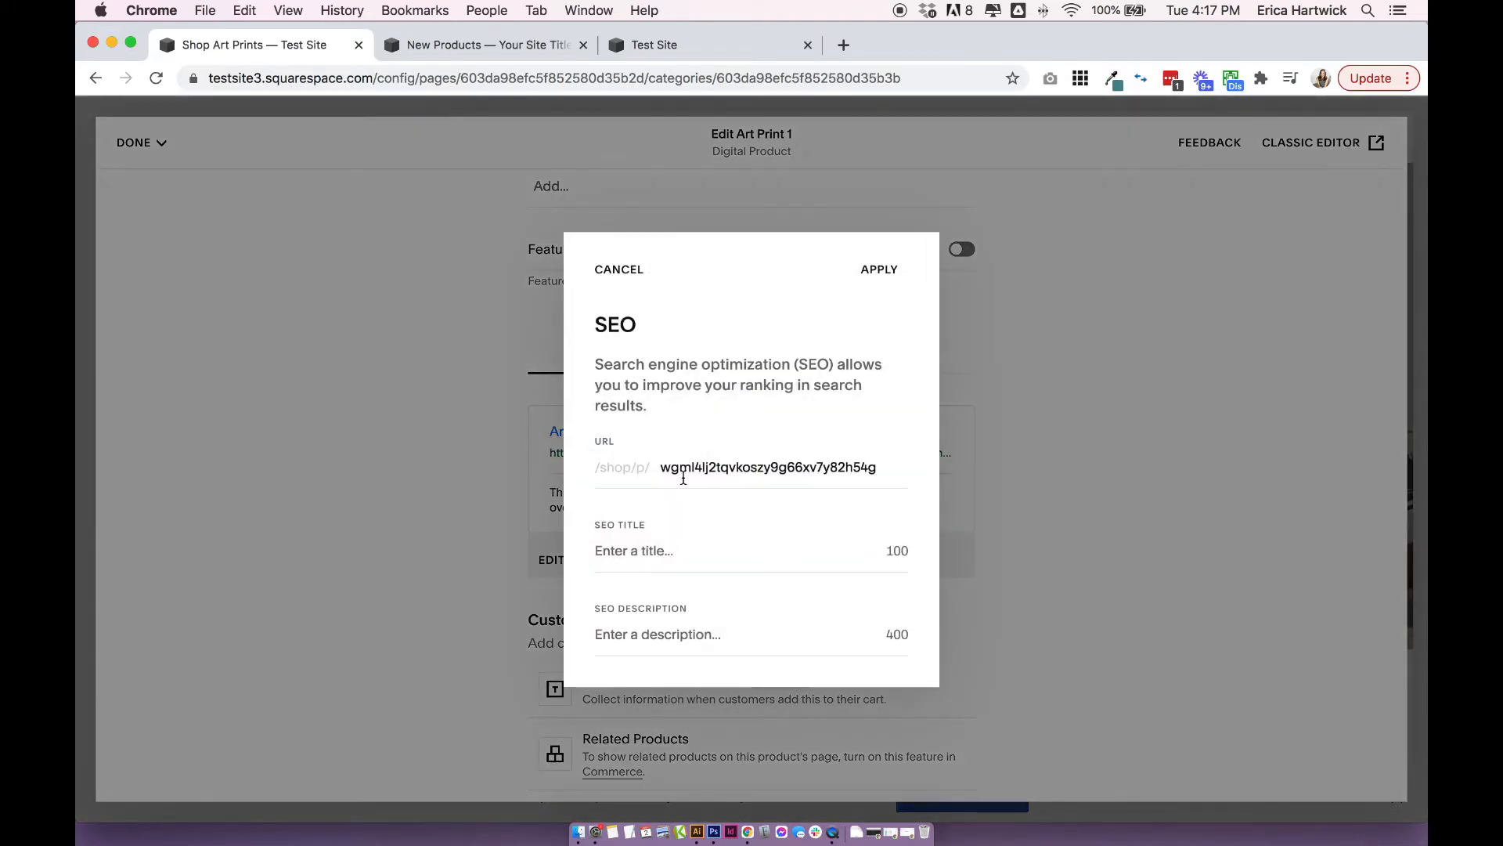
pyautogui.doubleClick(690, 467)
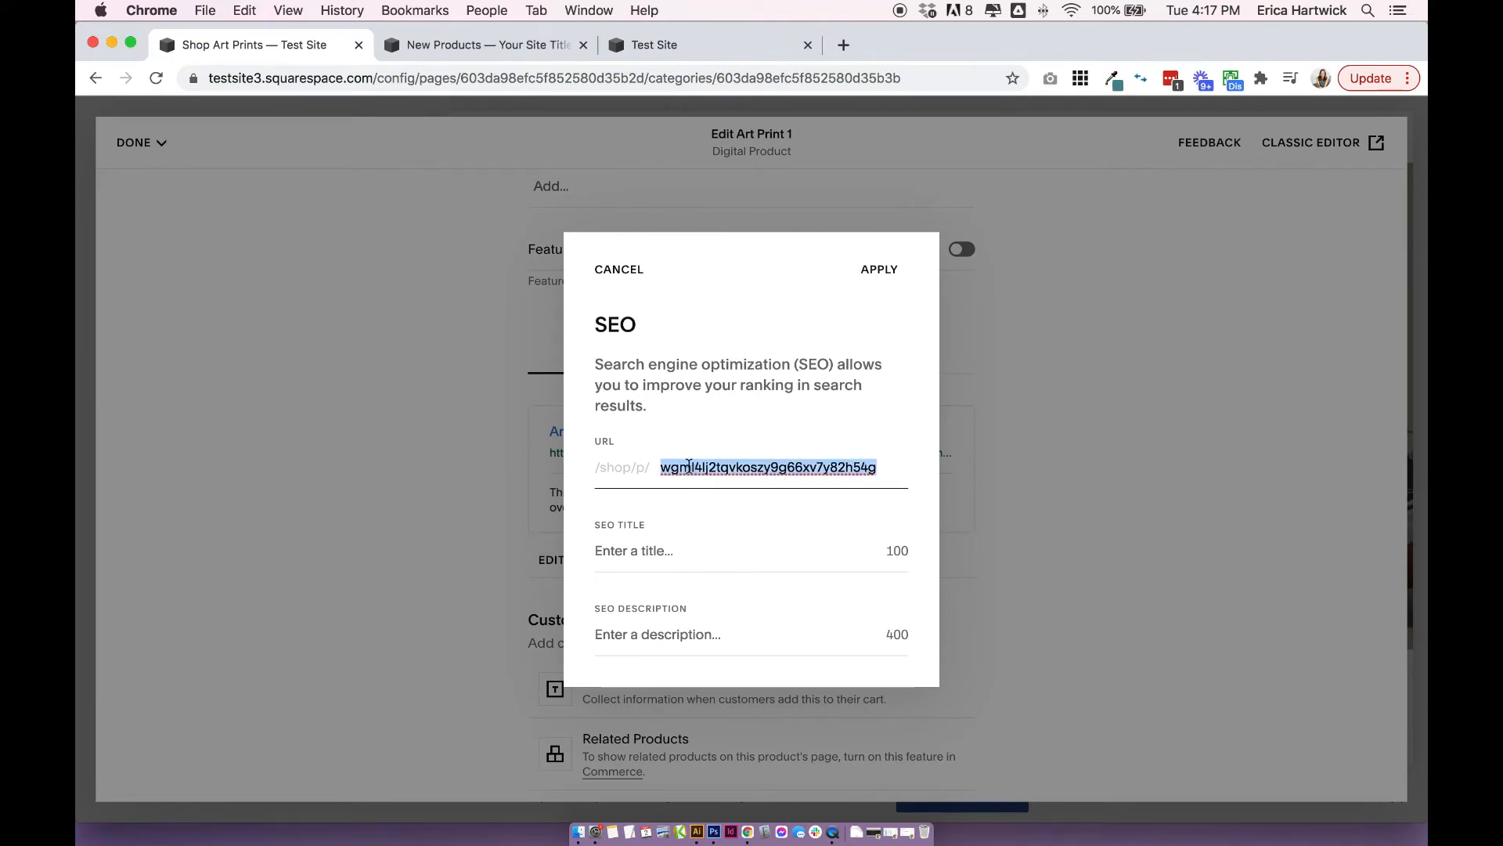
pyautogui.click(976, 466)
pyautogui.write('ar')
pyautogui.press('BackSpace')
pyautogui.write('t')
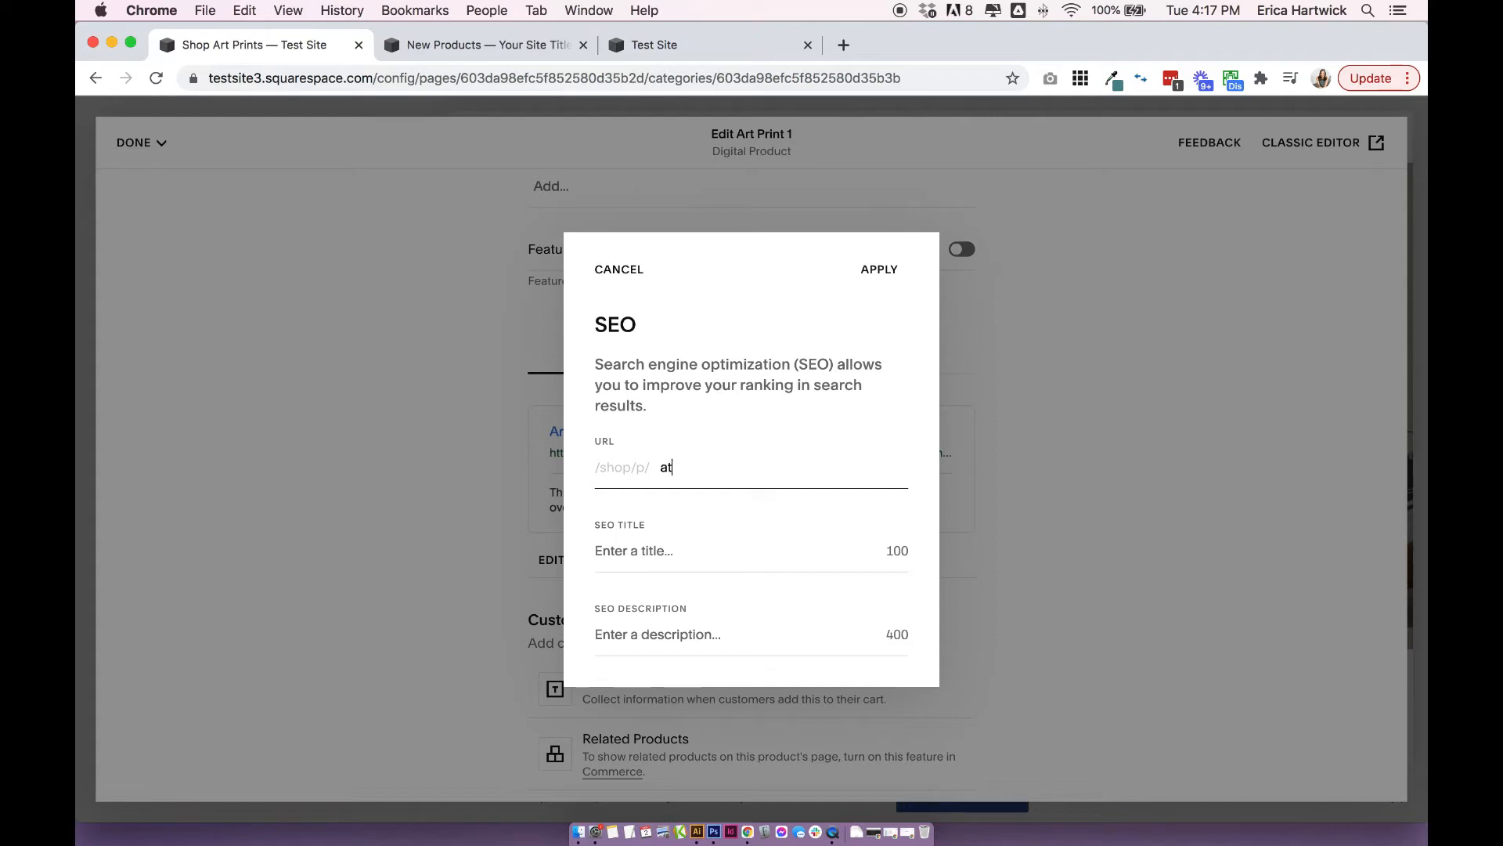
pyautogui.press('BackSpace')
pyautogui.write('rt-print-1')
# Set the SEO title to "Art Print 1", leave the SEO description empty, and apply the SEO settings.
pyautogui.click(662, 546)
pyautogui.write('Art Print 1')
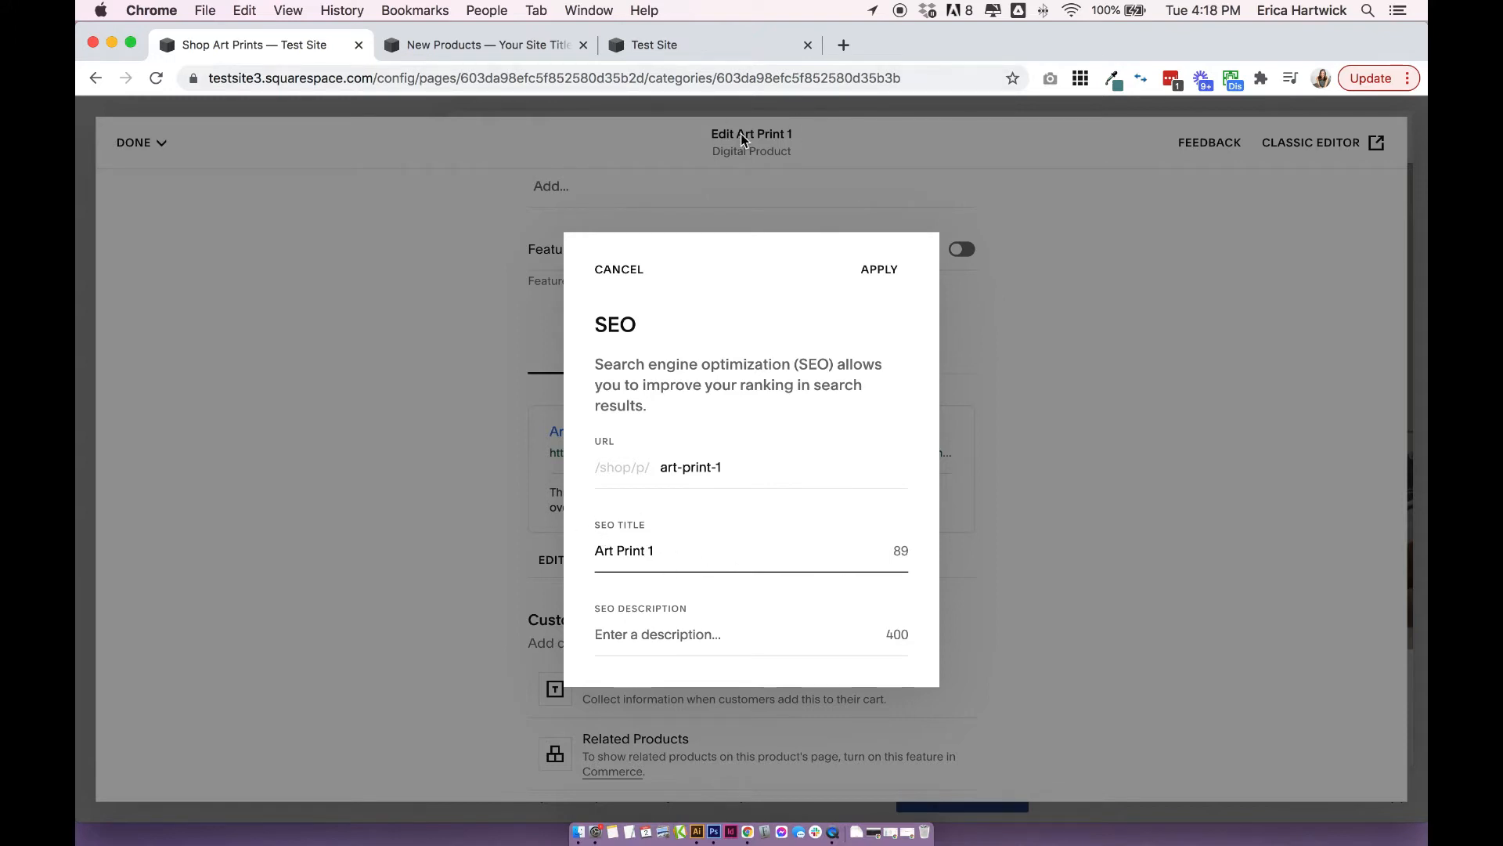
pyautogui.moveTo(672, 551); pyautogui.dragTo(597, 552)
pyautogui.click(665, 550)
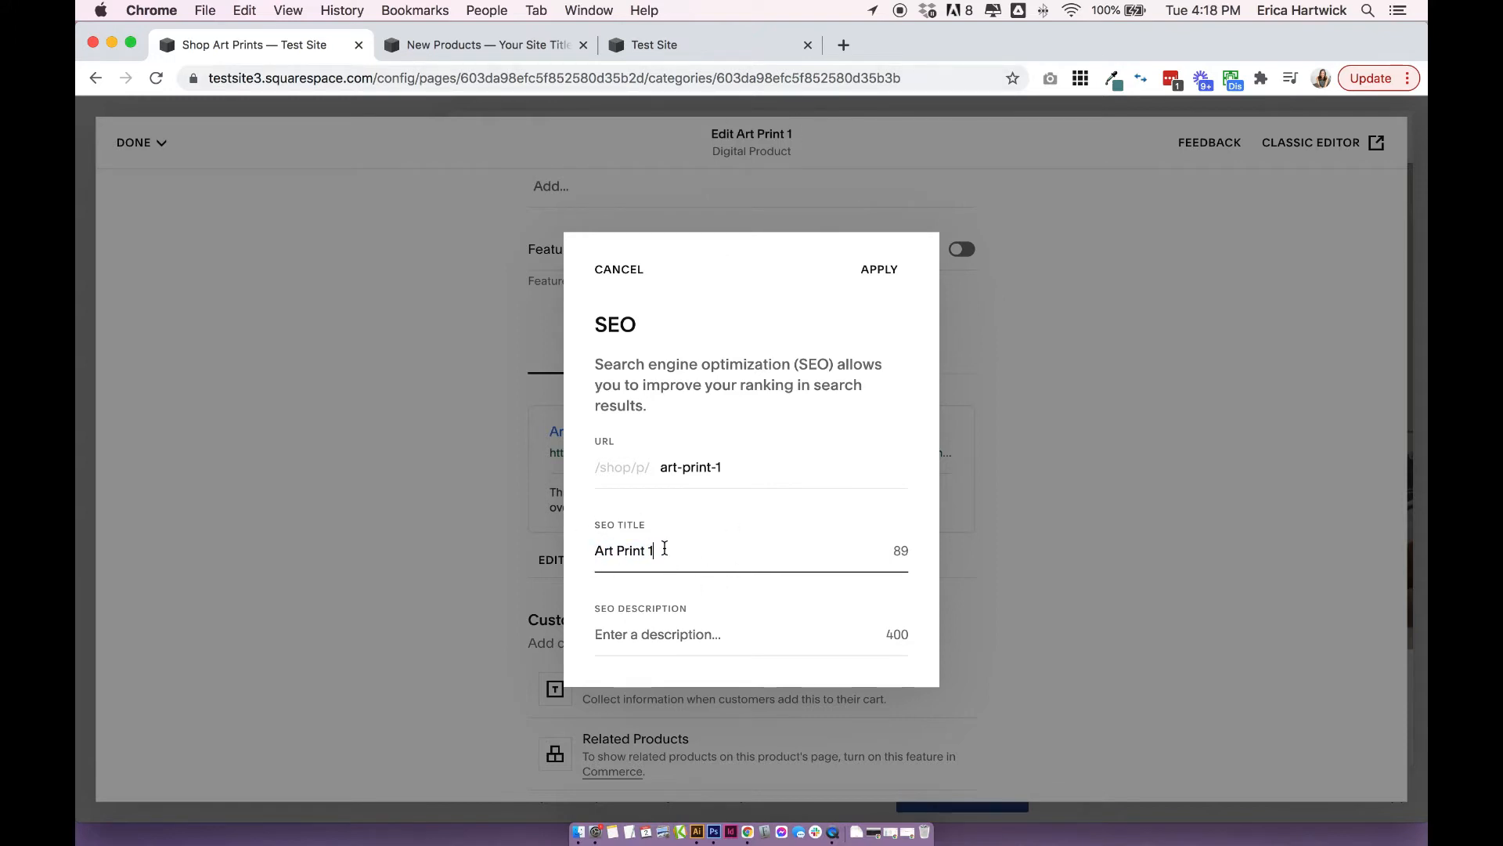
pyautogui.click(649, 635)
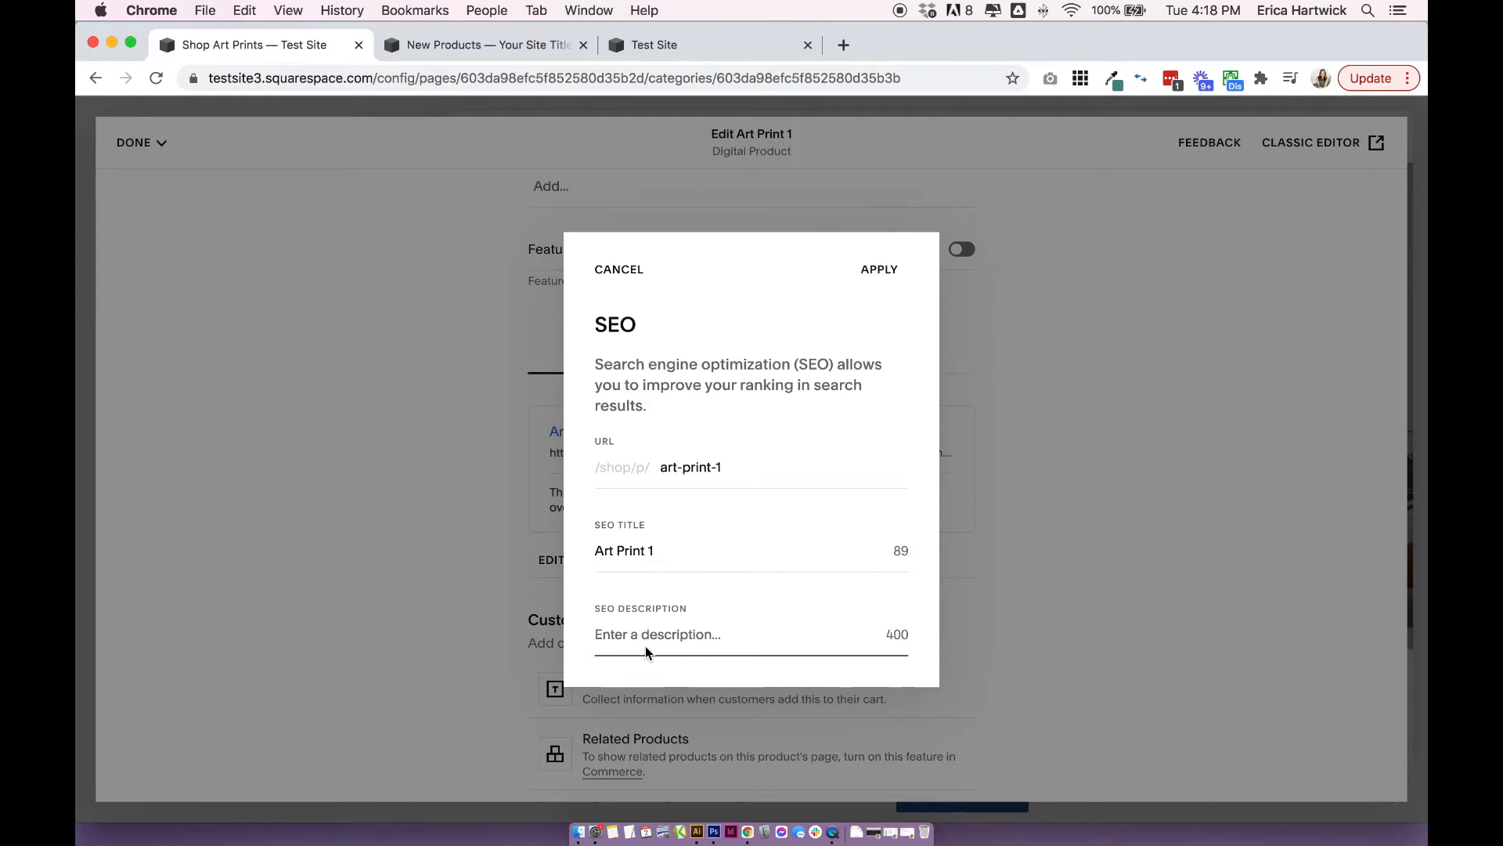
pyautogui.click(879, 270)
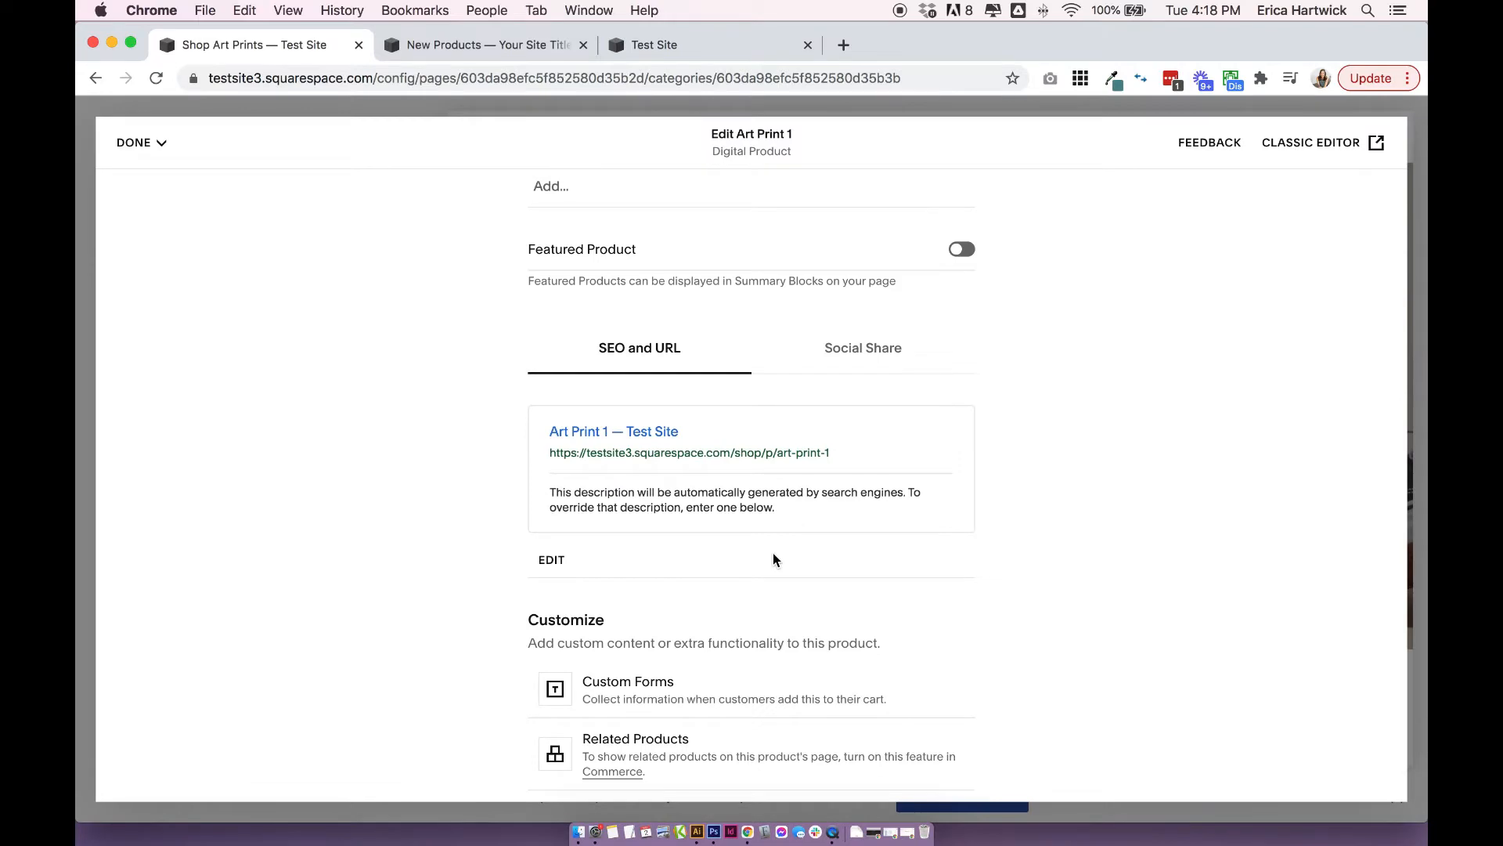
# Examine the product's Social Share settings for an alternate sharing image, and close them without adding one.
pyautogui.scroll(-1, 773, 553)
pyautogui.click(900, 304)
pyautogui.click(563, 505)
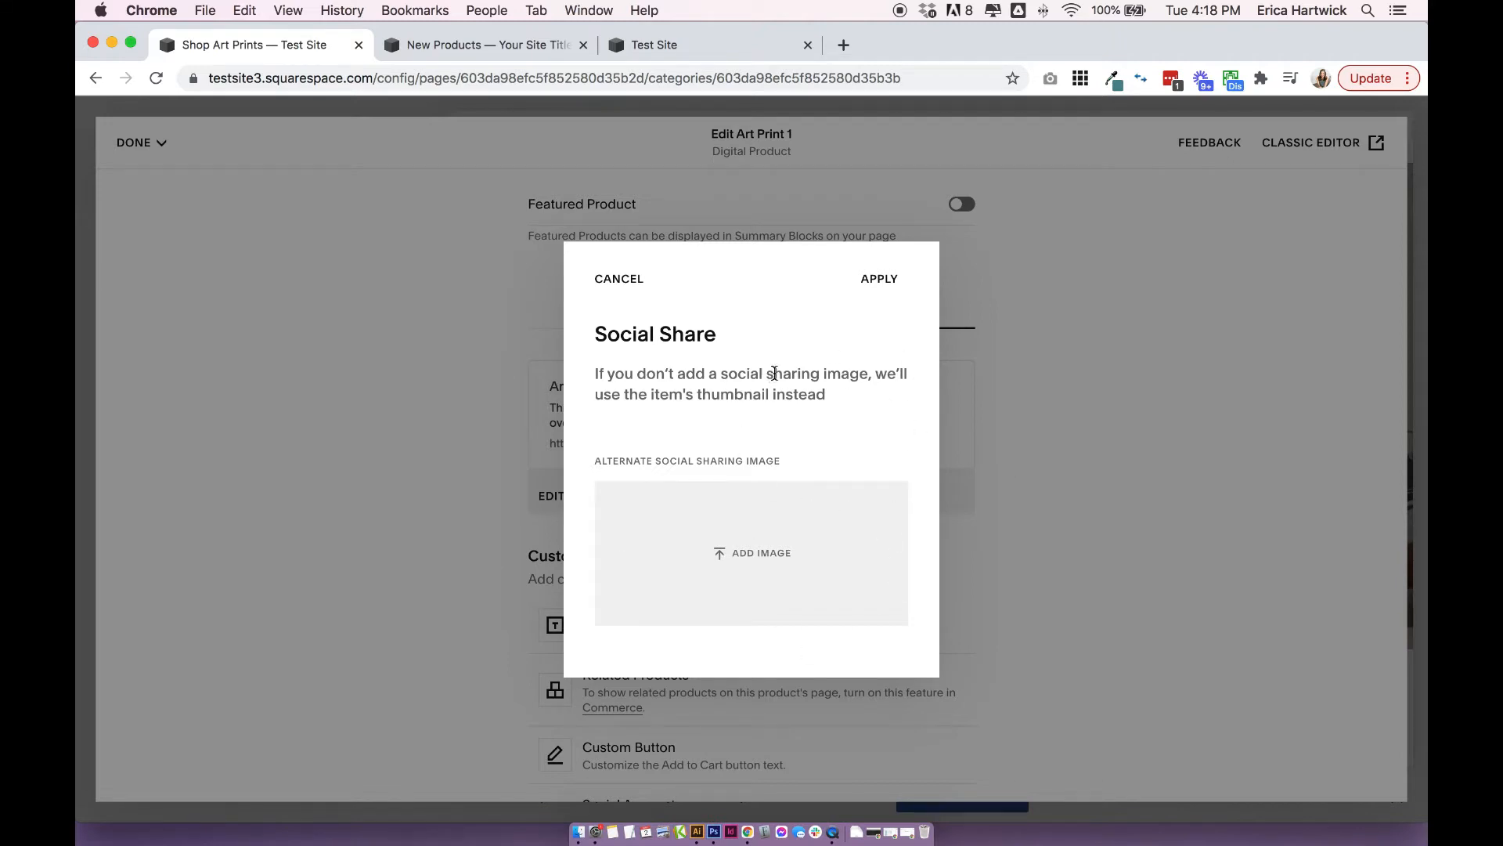
pyautogui.moveTo(774, 373); pyautogui.dragTo(859, 399)
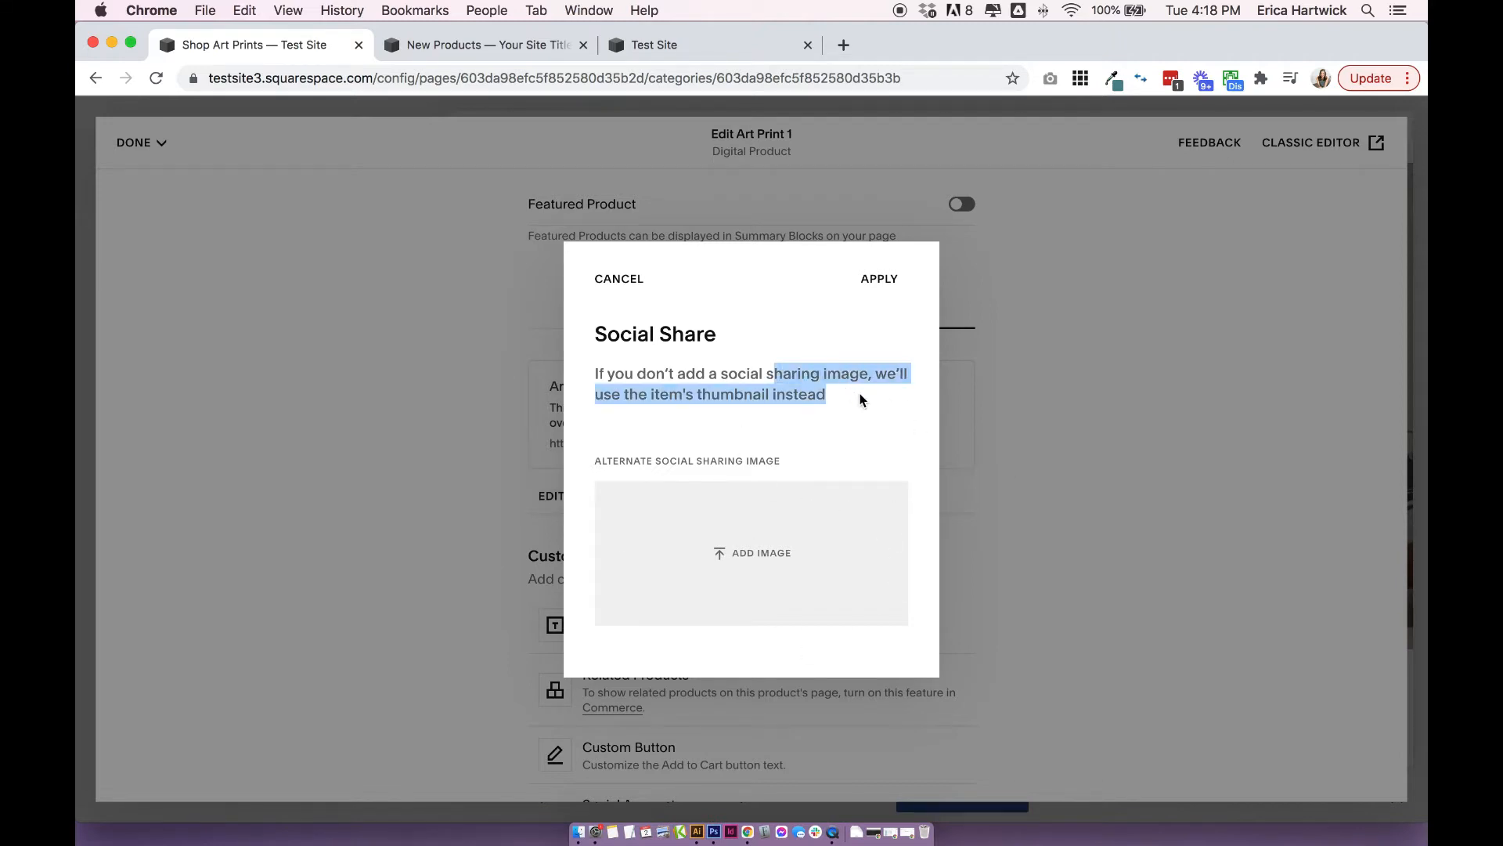
pyautogui.click(1049, 378)
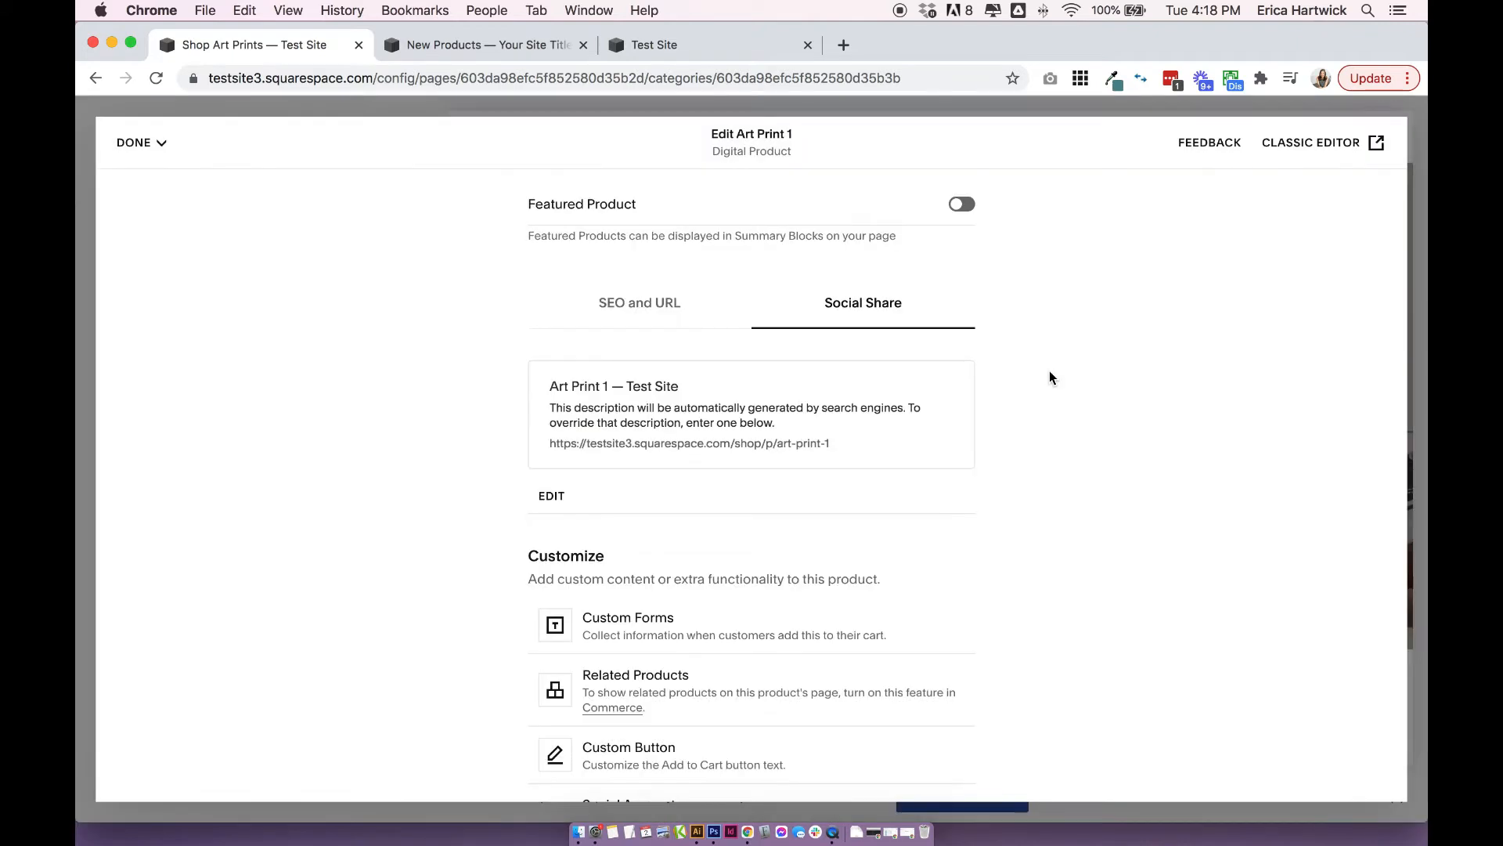
# Create a new custom form for the product under Customize.
pyautogui.scroll(-3, 1295, 583)
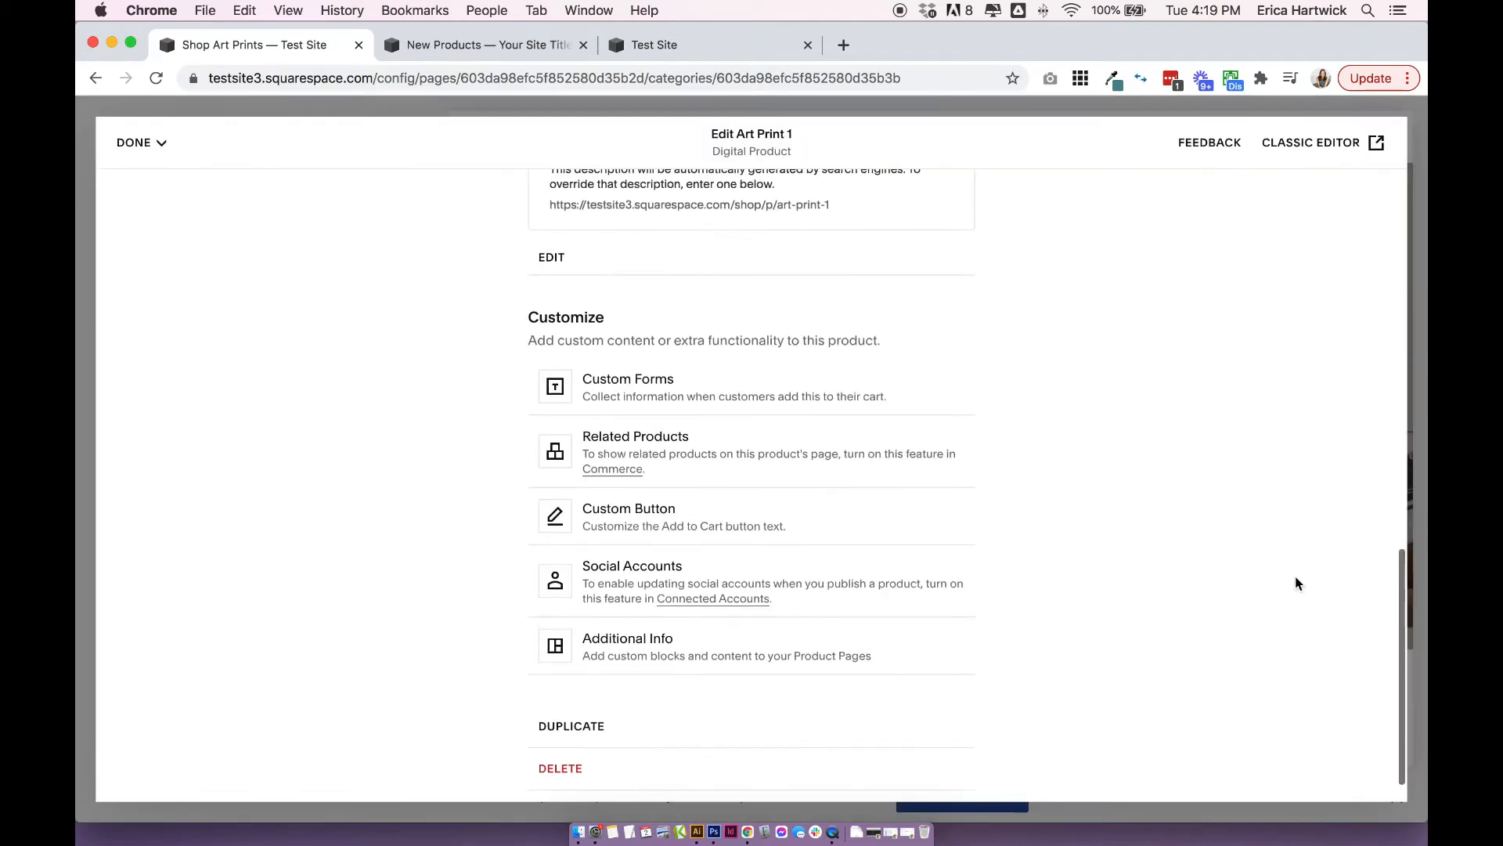
pyautogui.click(702, 386)
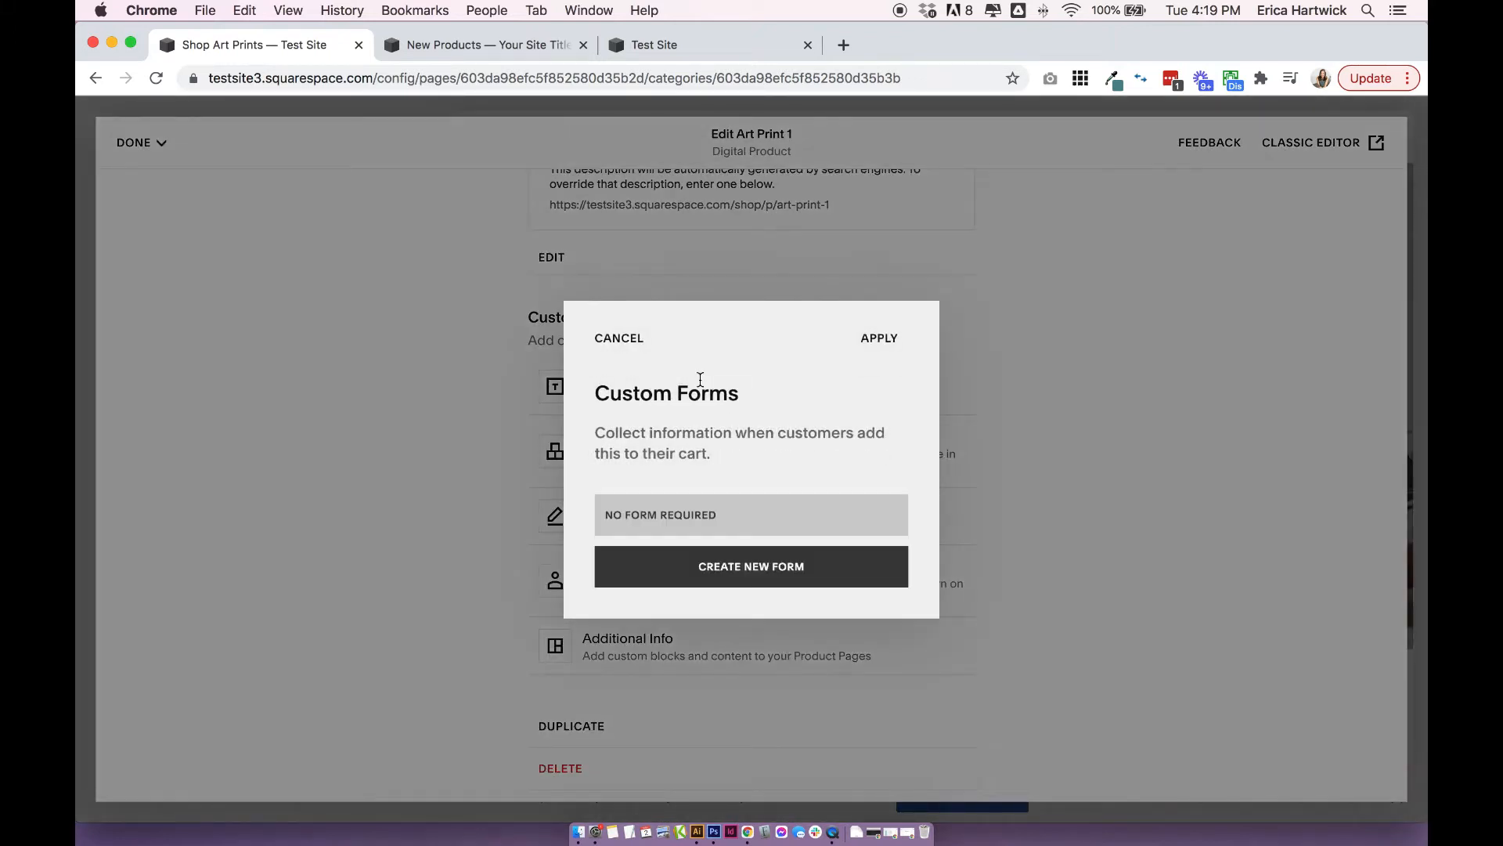
pyautogui.click(733, 574)
pyautogui.tripleClick(530, 264)
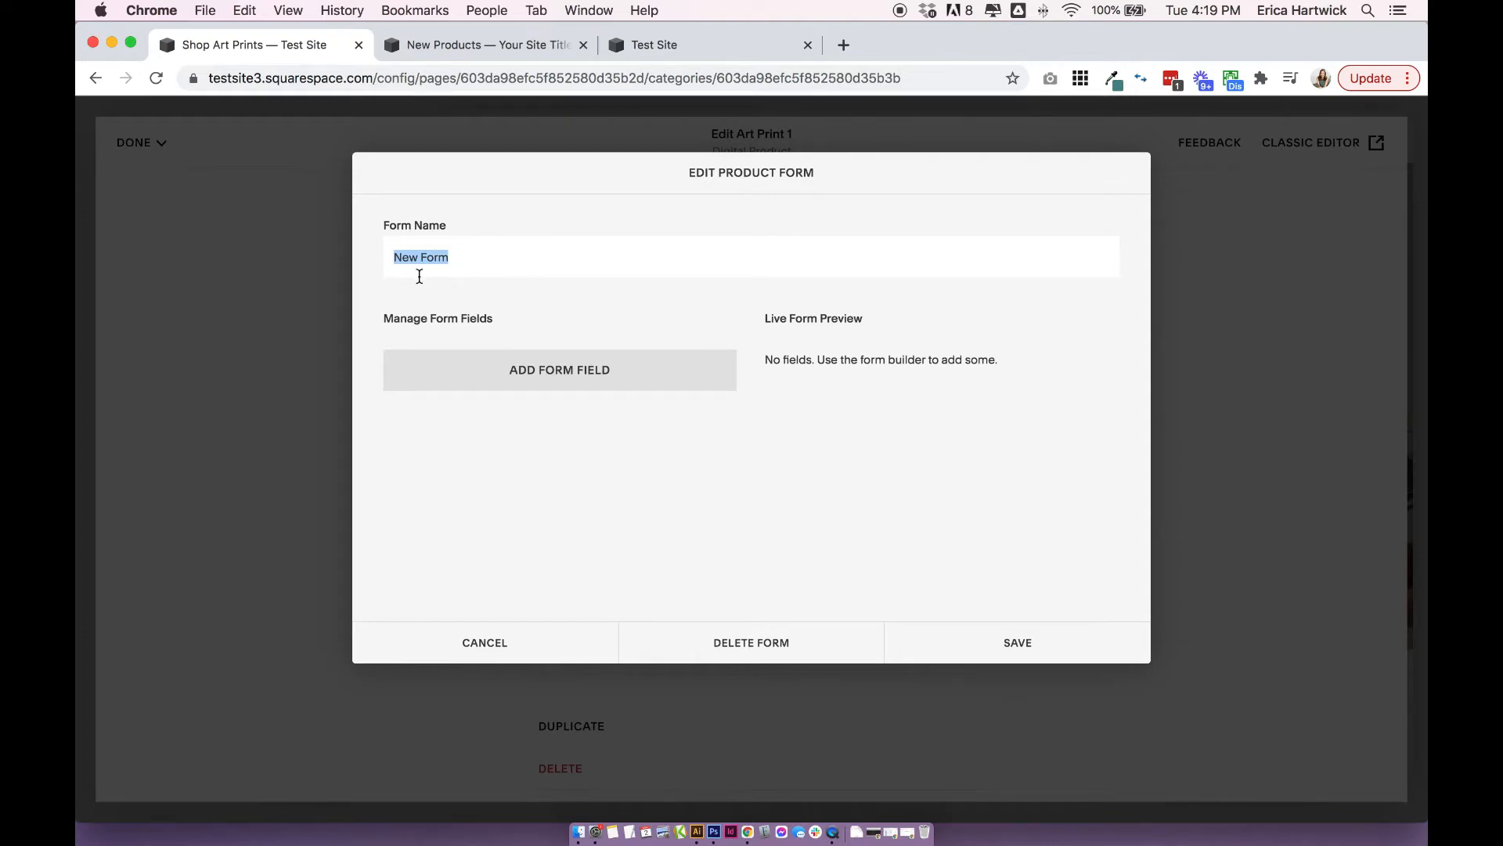
# Look through the field types available for the product form without adding one.
pyautogui.click(557, 382)
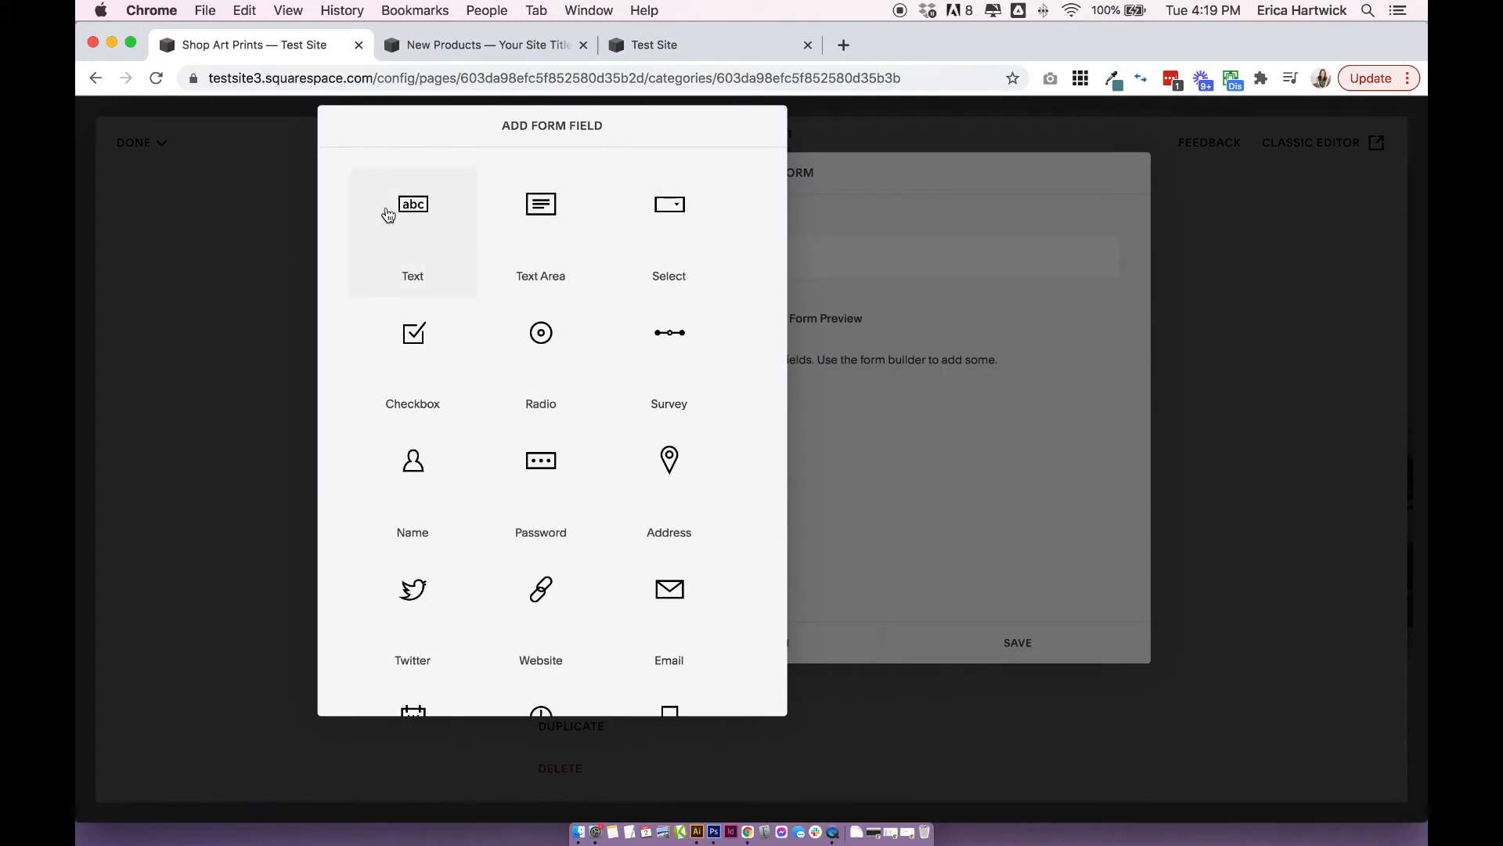
pyautogui.scroll(-1, 665, 224)
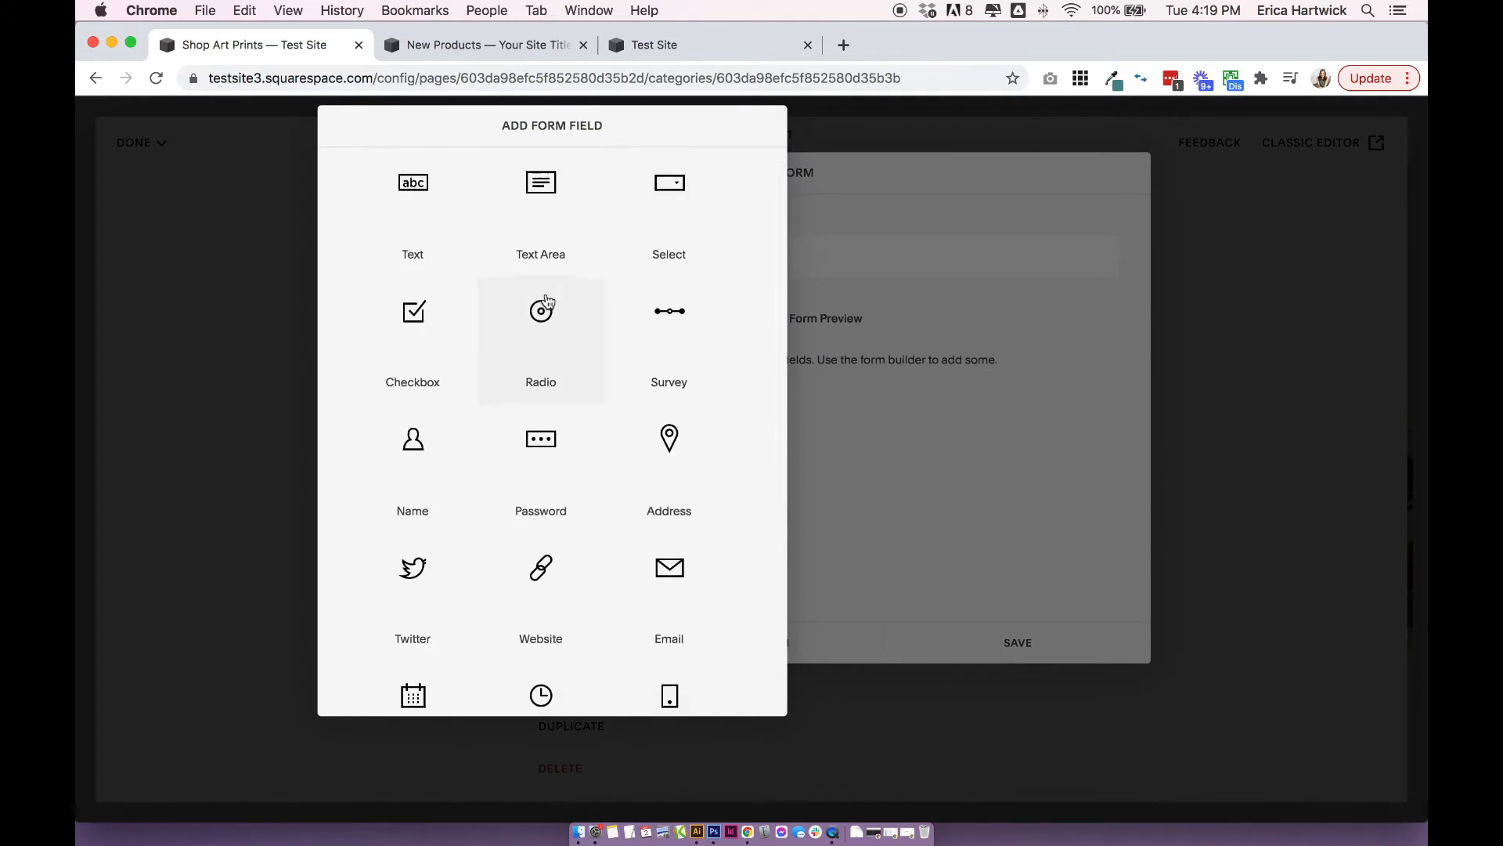
pyautogui.scroll(-2, 548, 301)
pyautogui.scroll(2, 470, 424)
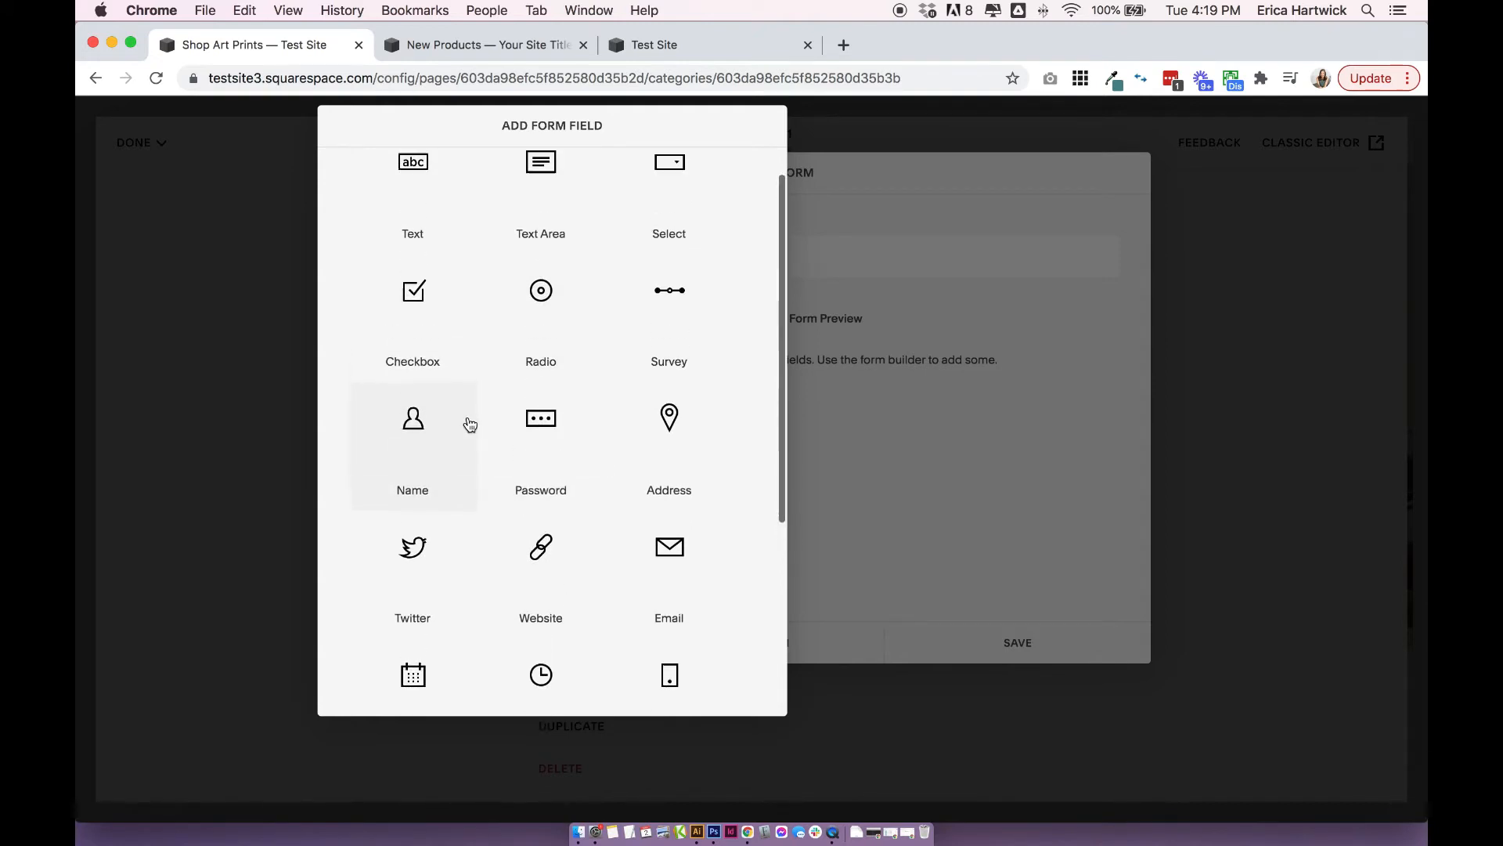
pyautogui.scroll(2, 470, 424)
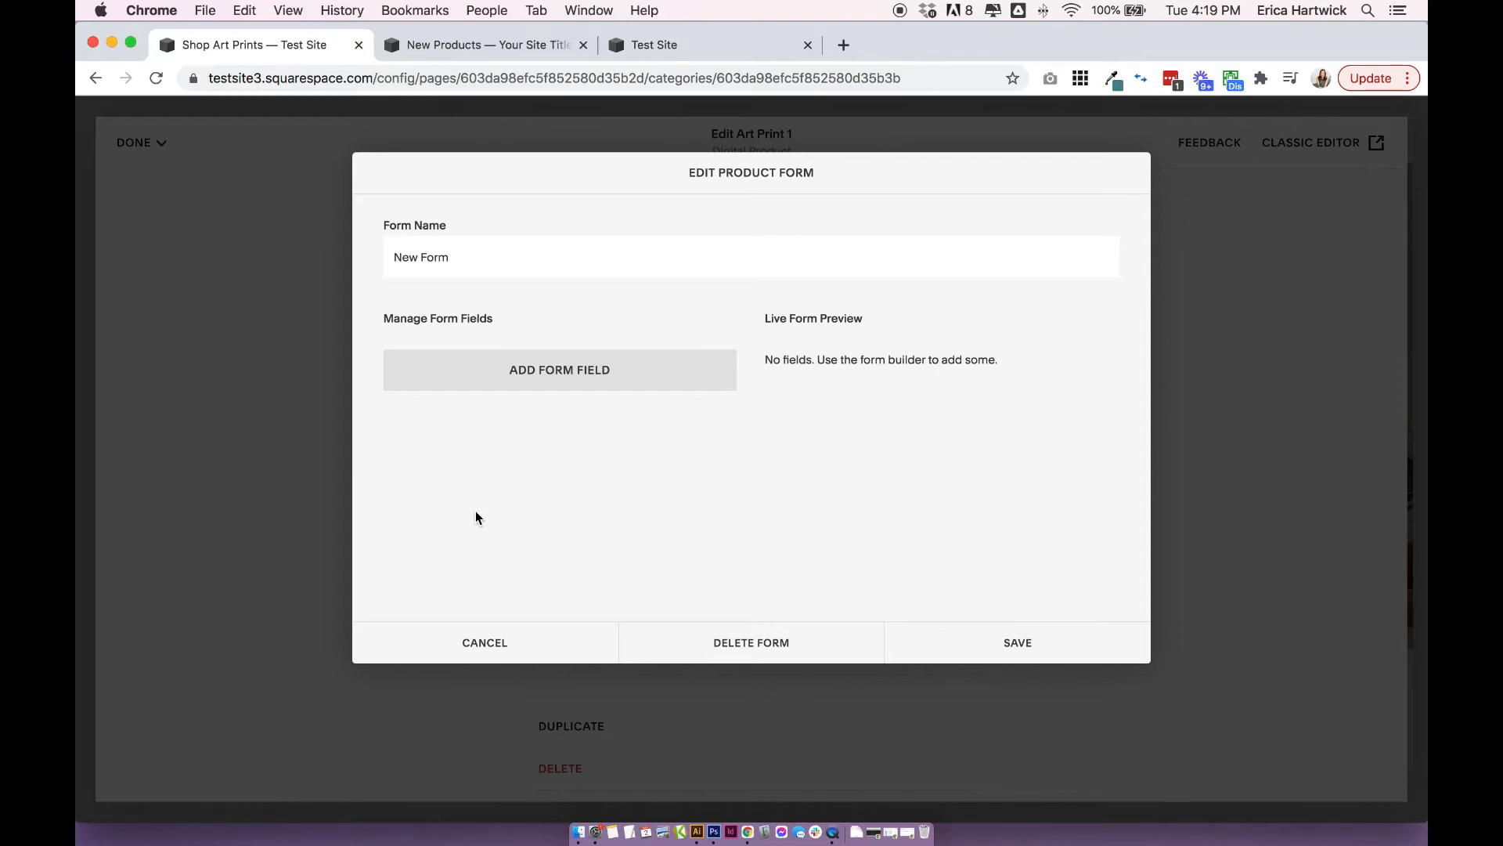
# Save the form under the name "New Form" and assign it to the product.
pyautogui.click(1002, 640)
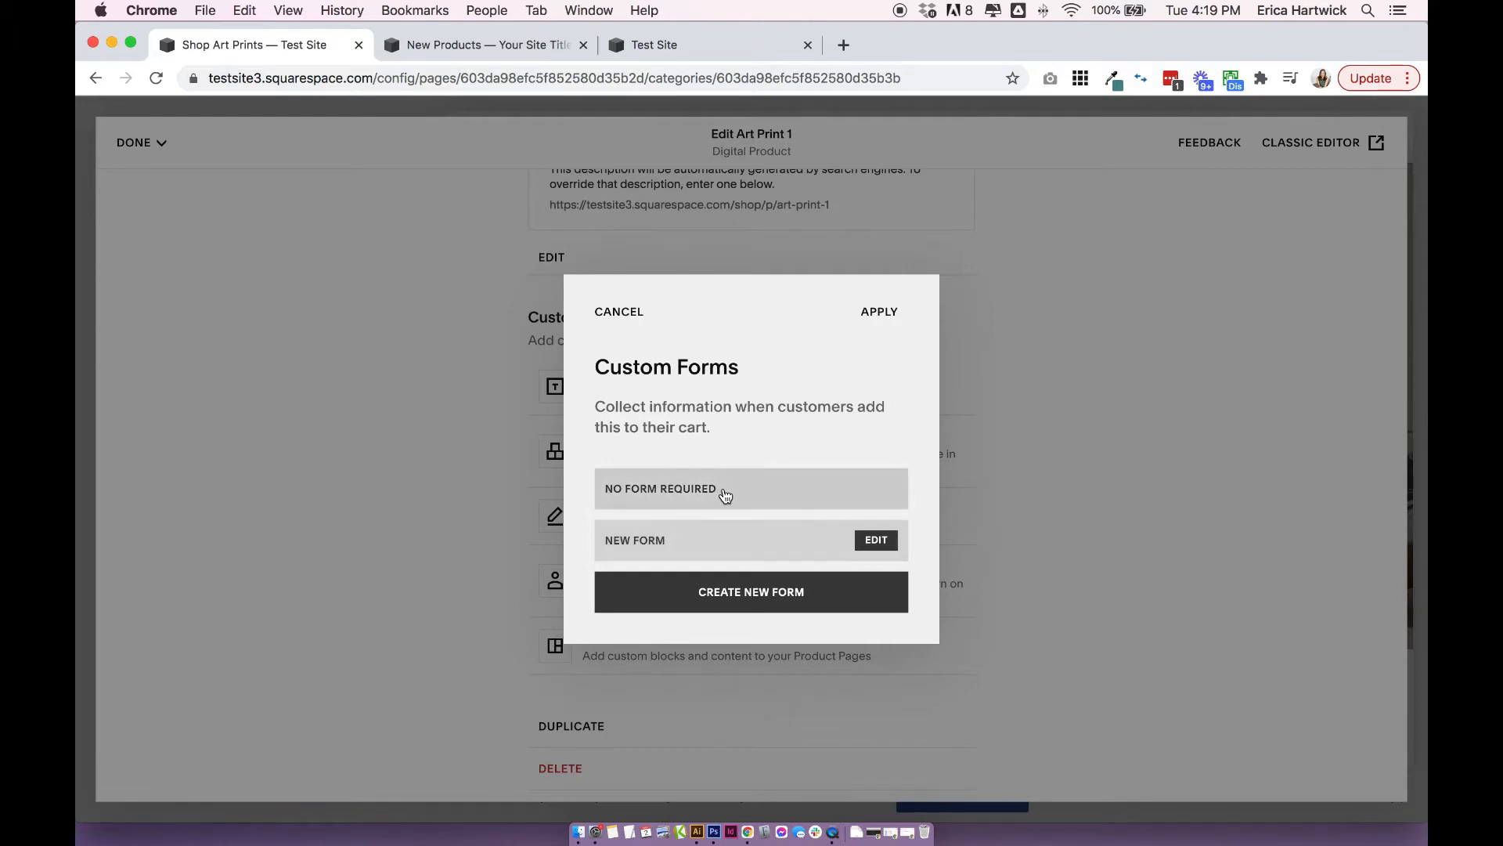
pyautogui.click(670, 548)
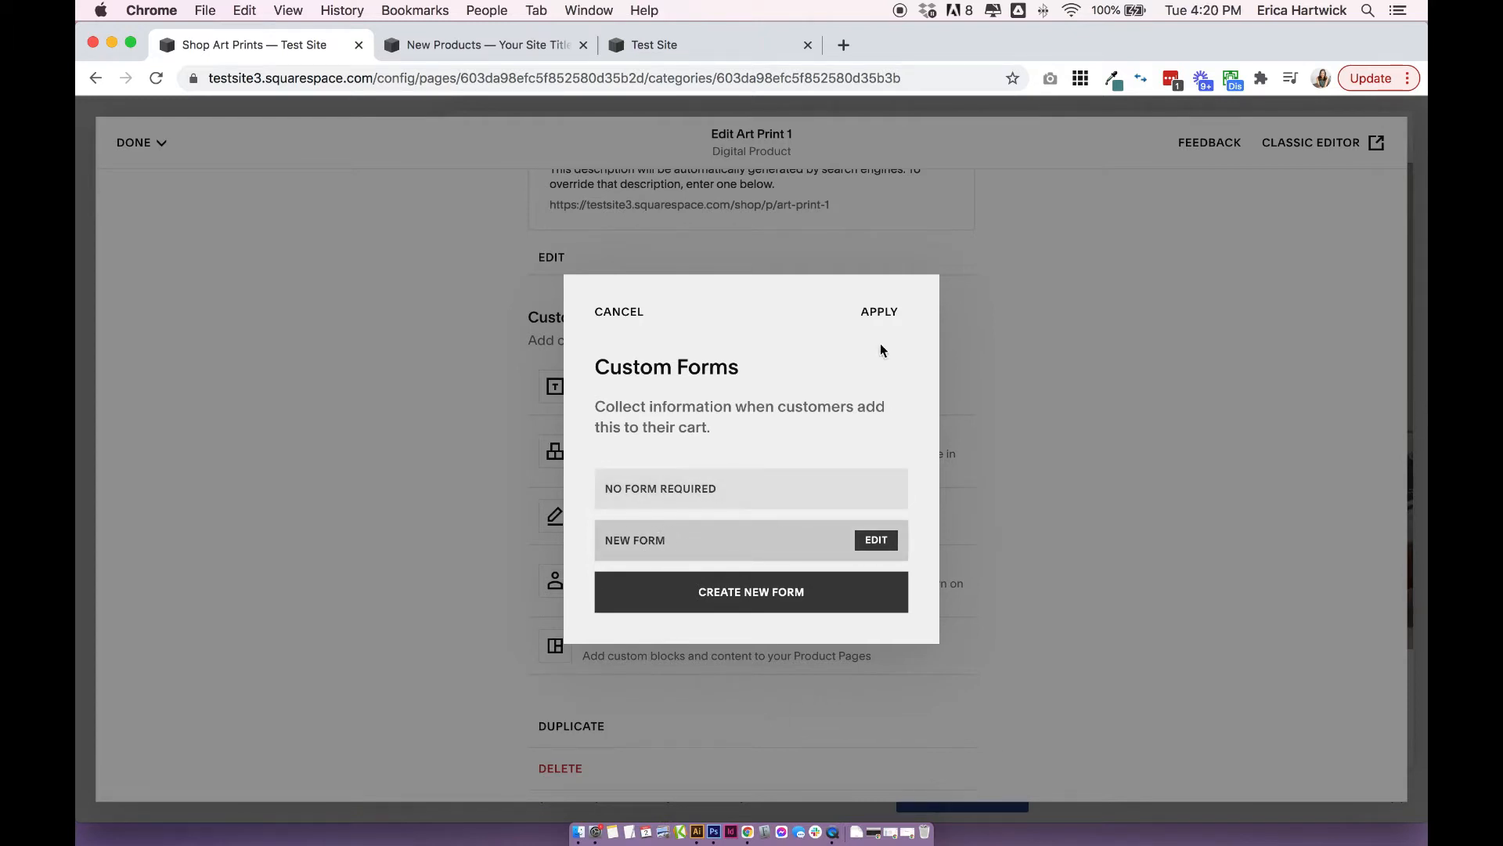
pyautogui.click(879, 312)
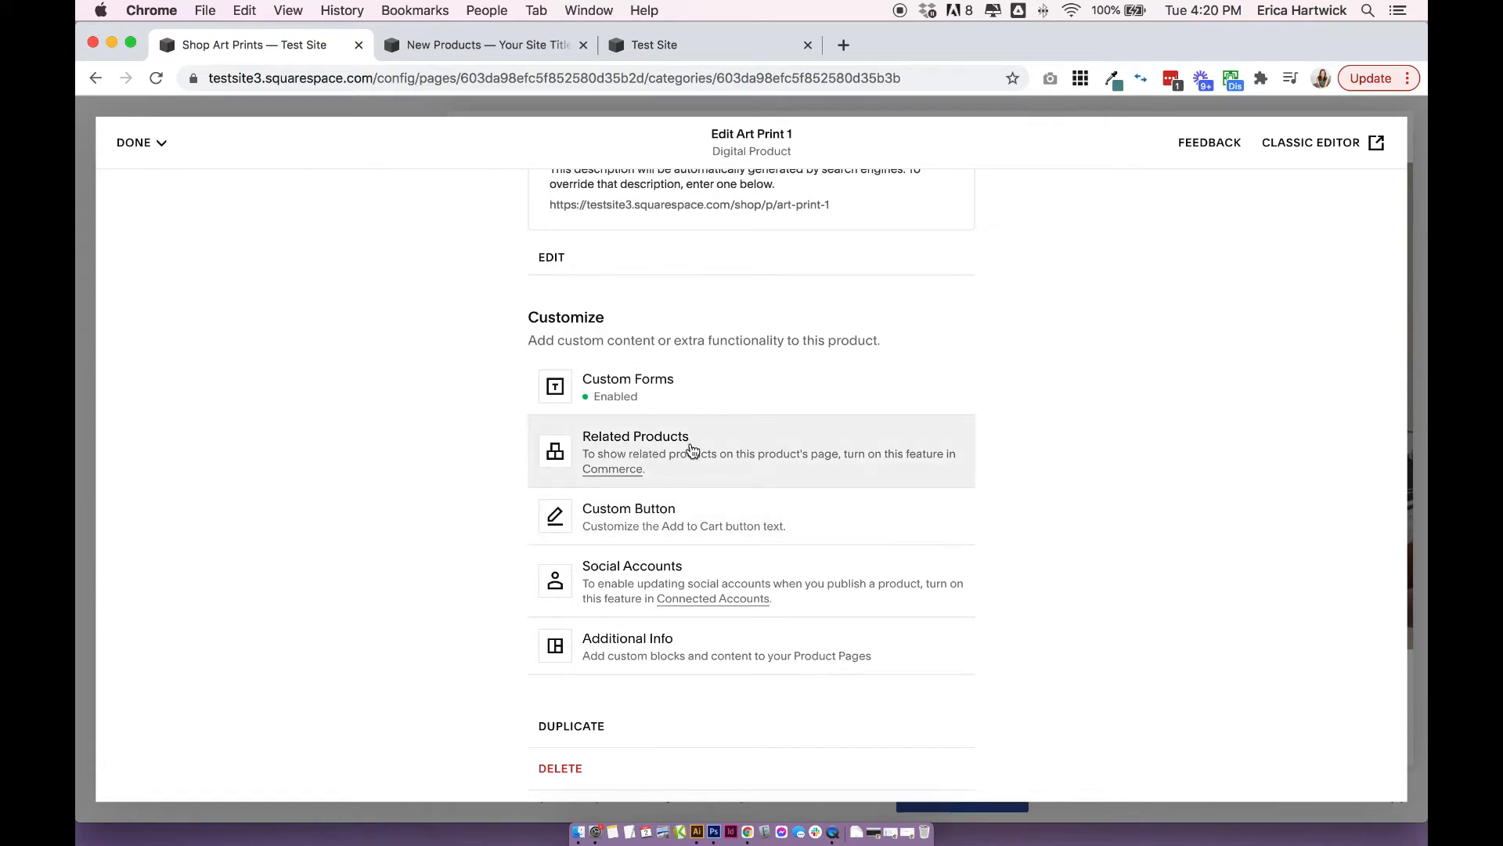
# Try to open the Related Products settings, and stay in the product editor.
pyautogui.scroll(-1, 692, 443)
pyautogui.click(736, 462)
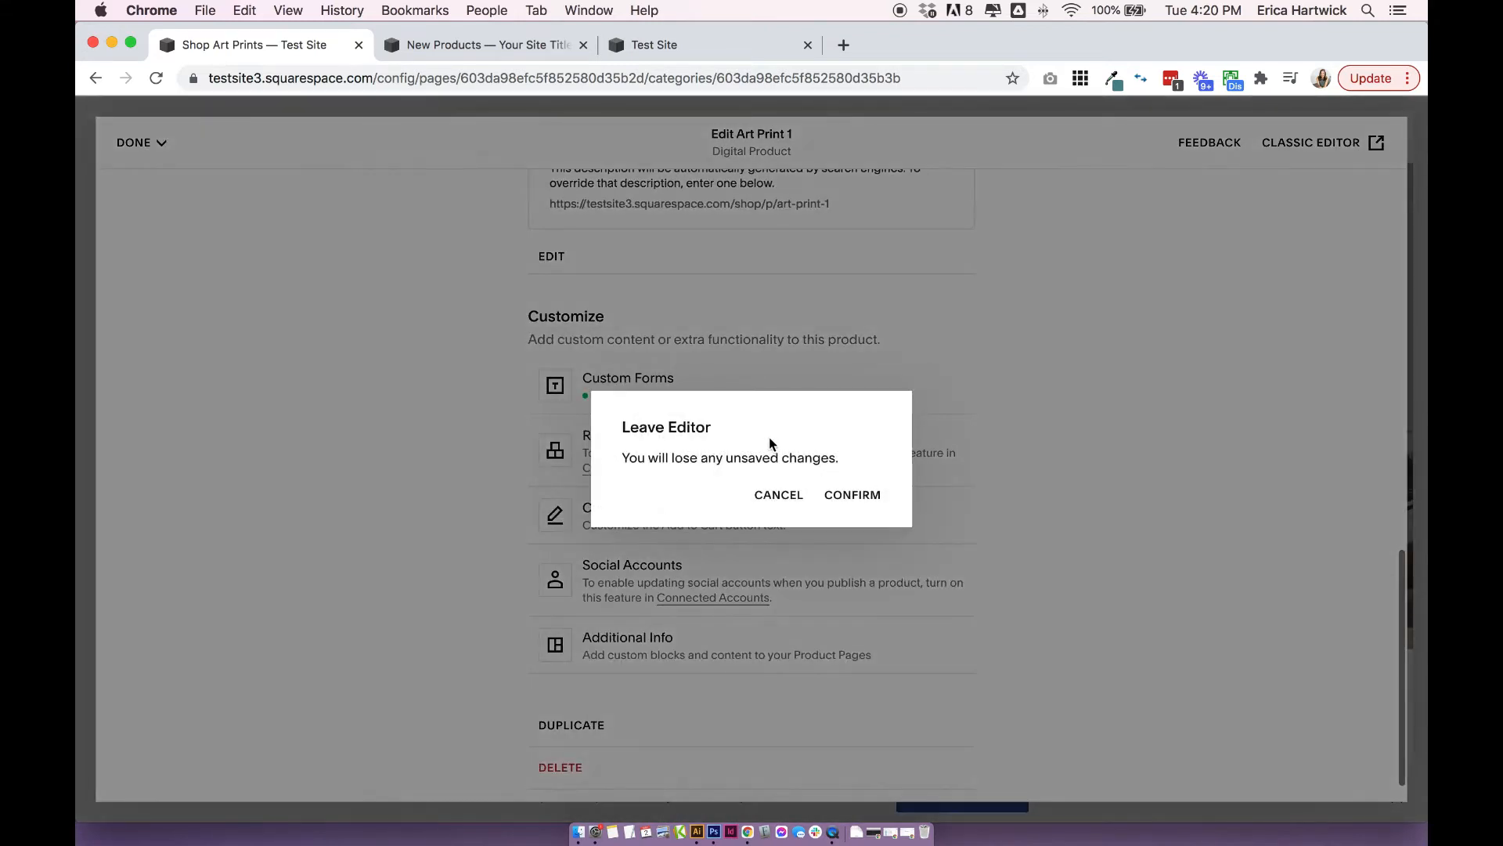
pyautogui.click(770, 491)
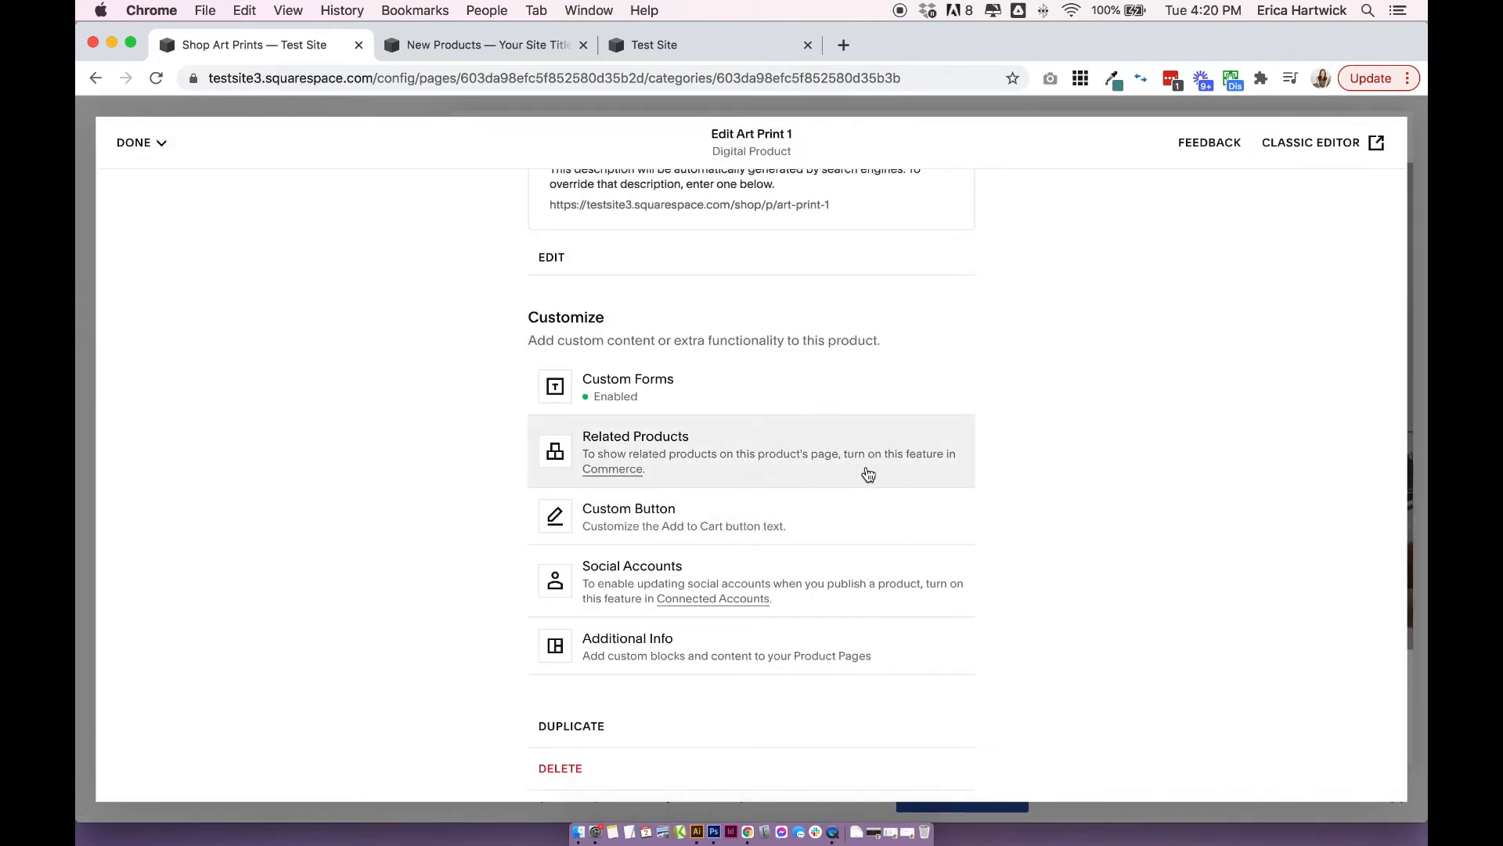
# Enable a custom purchase button label for the product and set it to "Put it in my cart!".
pyautogui.scroll(-1, 837, 493)
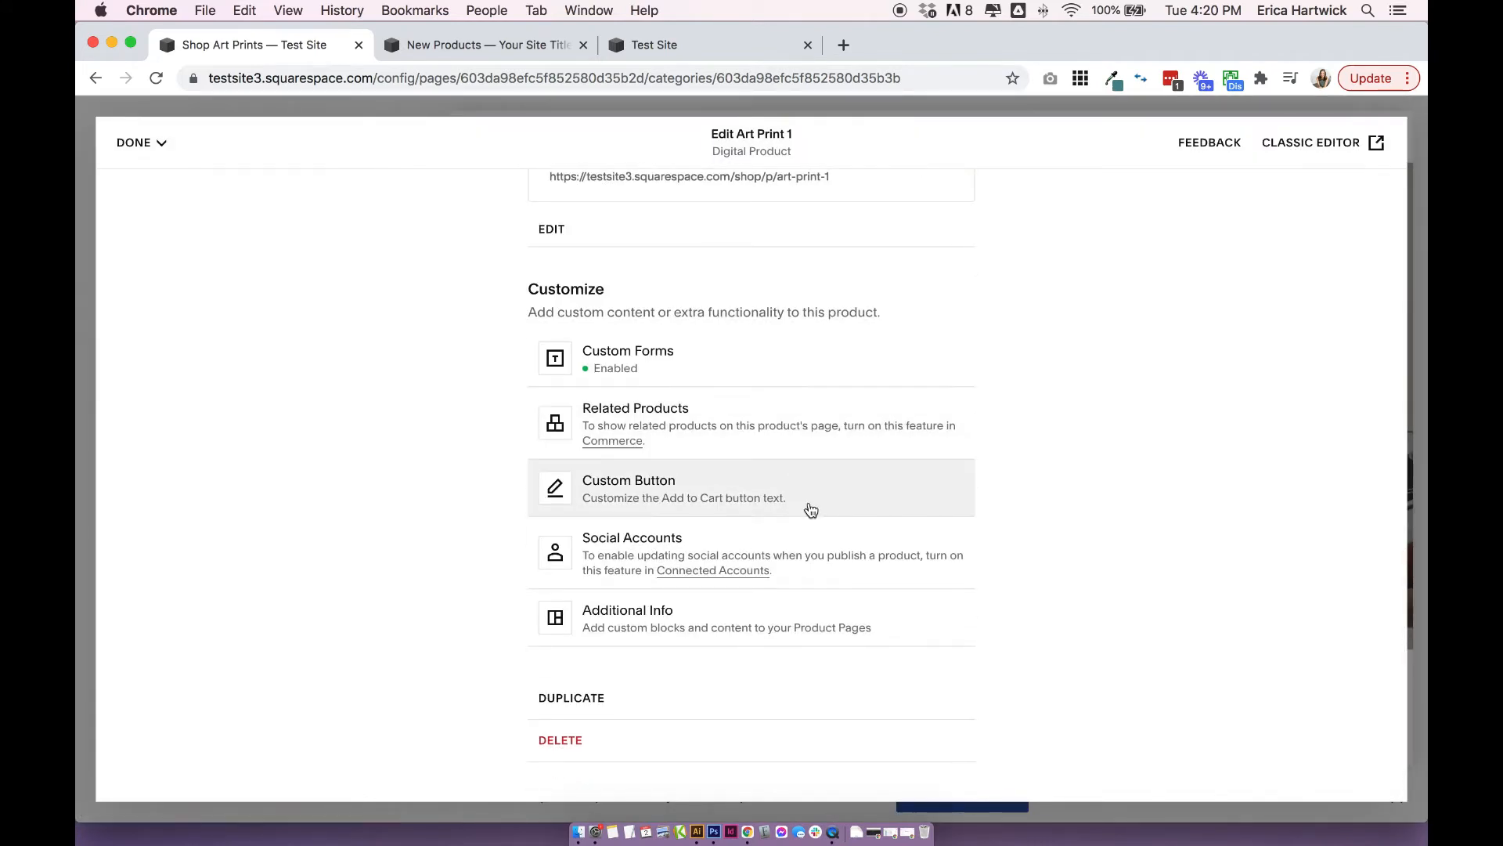
pyautogui.click(754, 489)
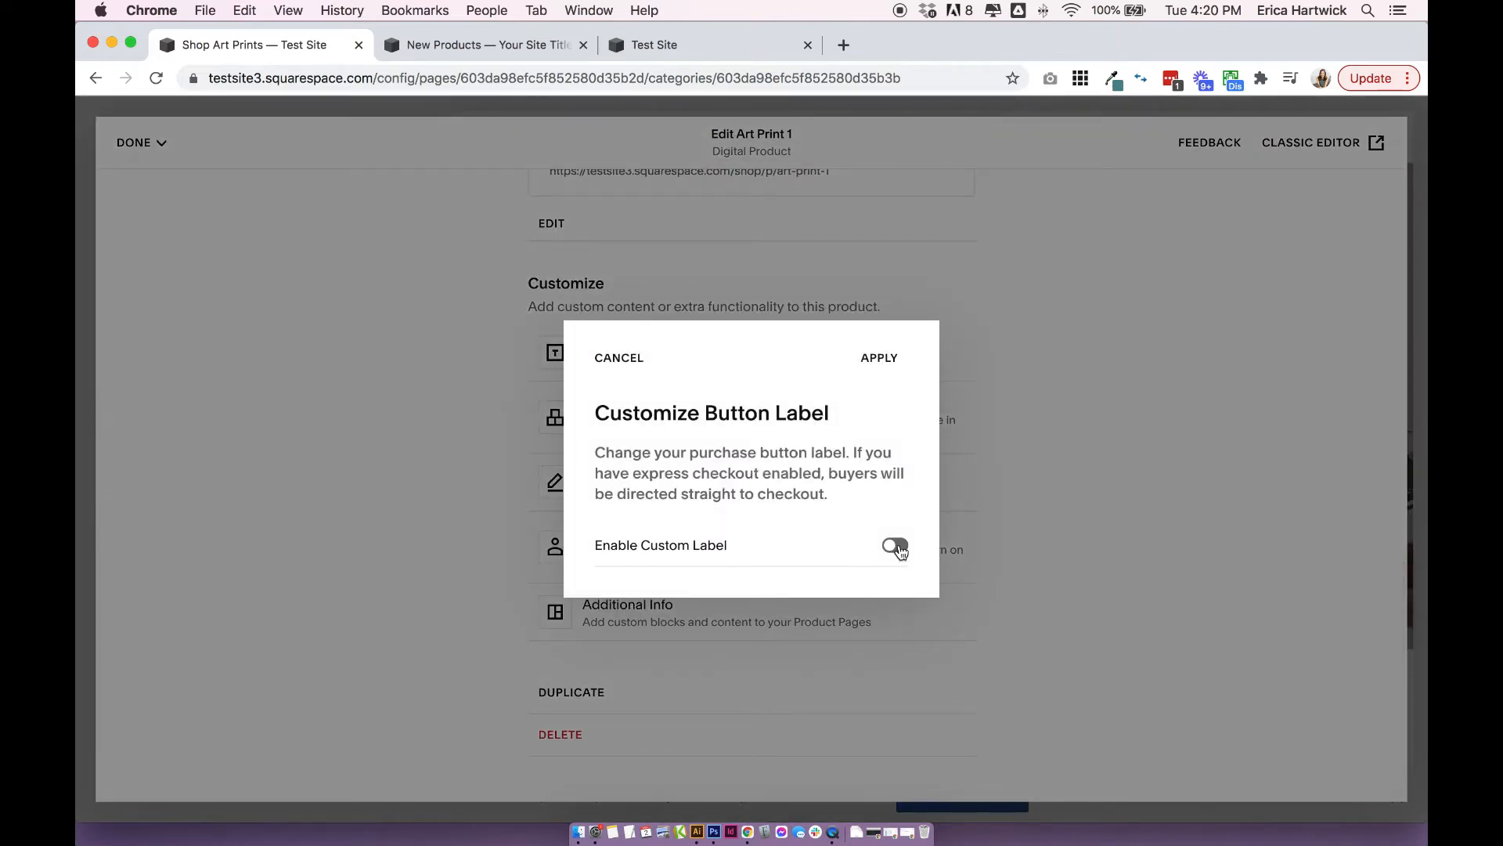
pyautogui.click(898, 547)
pyautogui.click(711, 591)
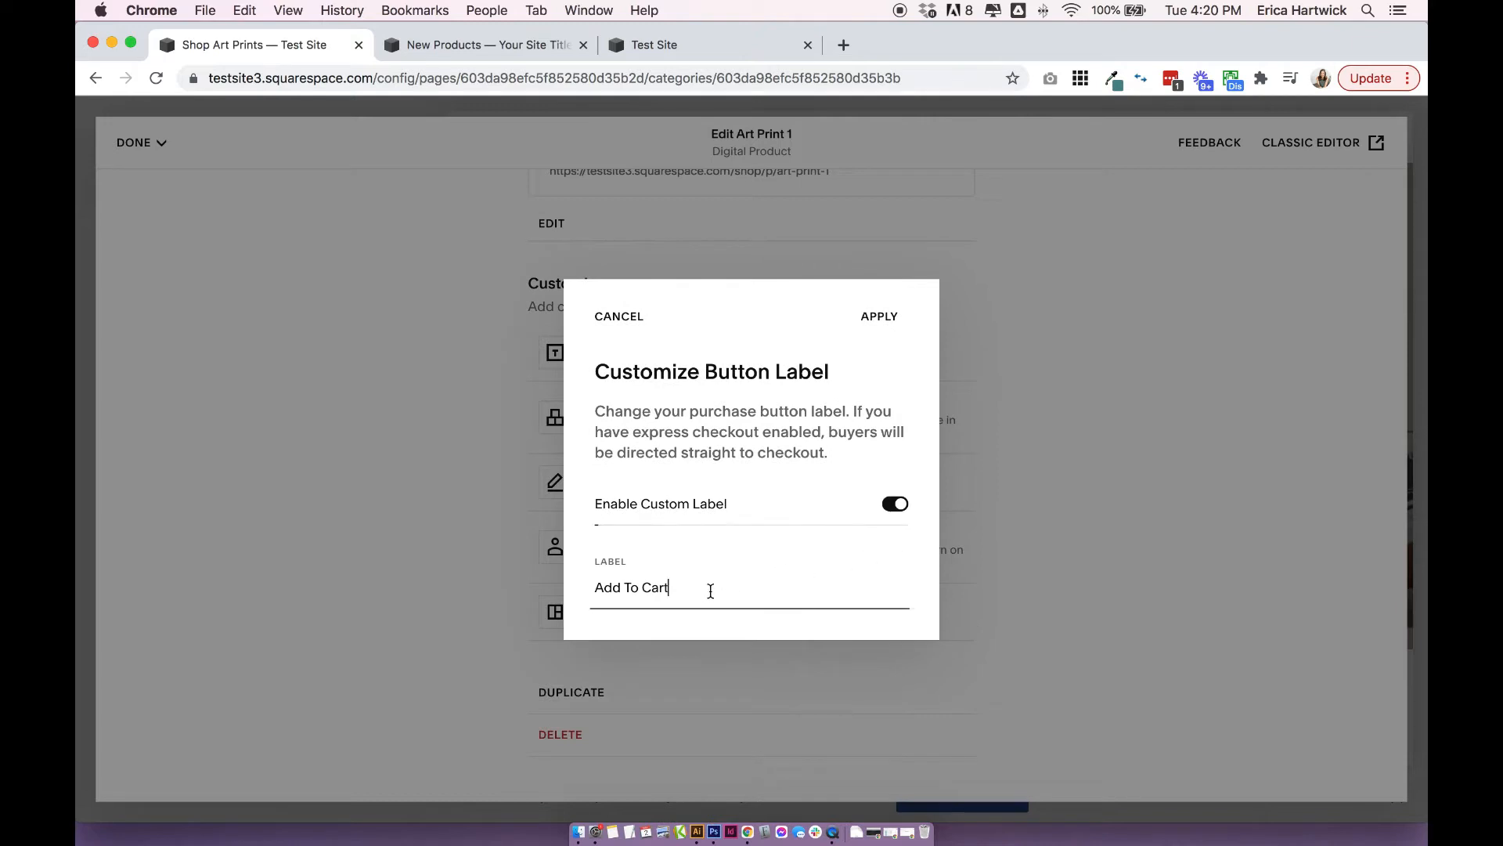
pyautogui.tripleClick(711, 591)
pyautogui.write('Put it in my cart!')
pyautogui.click(877, 317)
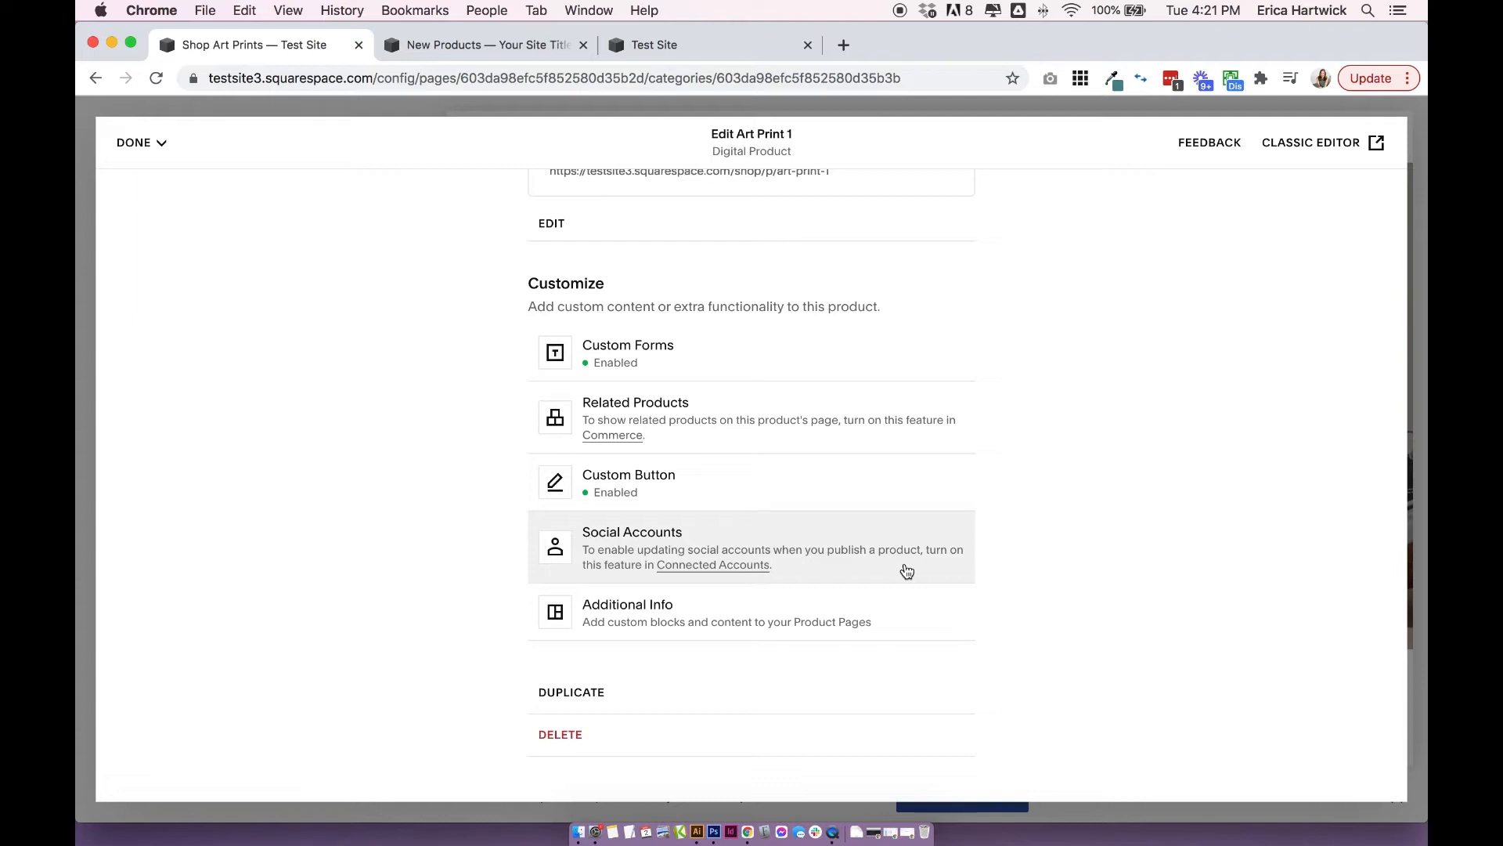
# Try to open the Social Accounts settings without leaving the product editor.
pyautogui.click(906, 569)
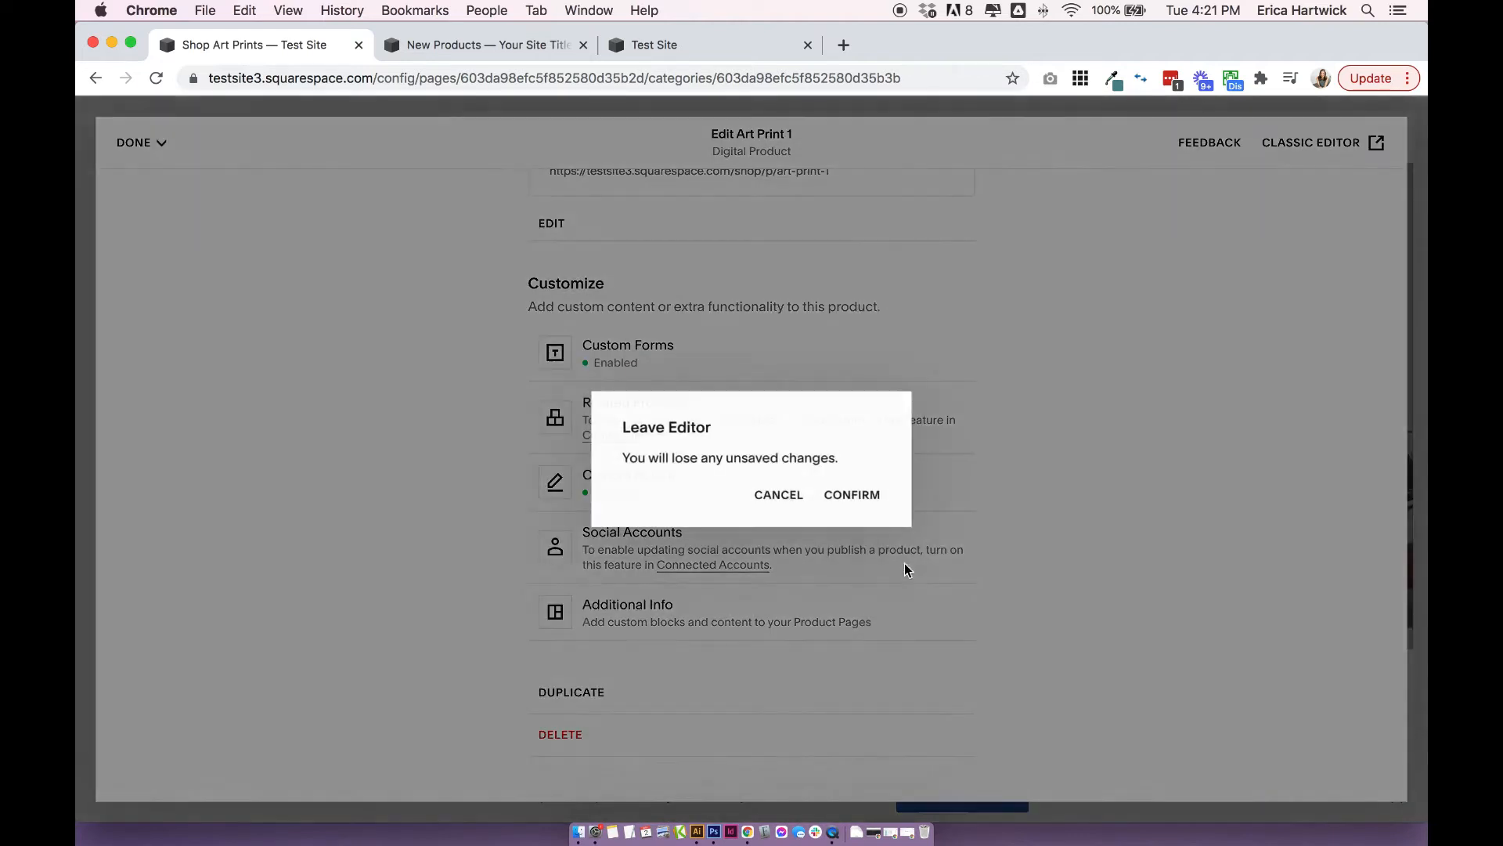
pyautogui.click(796, 507)
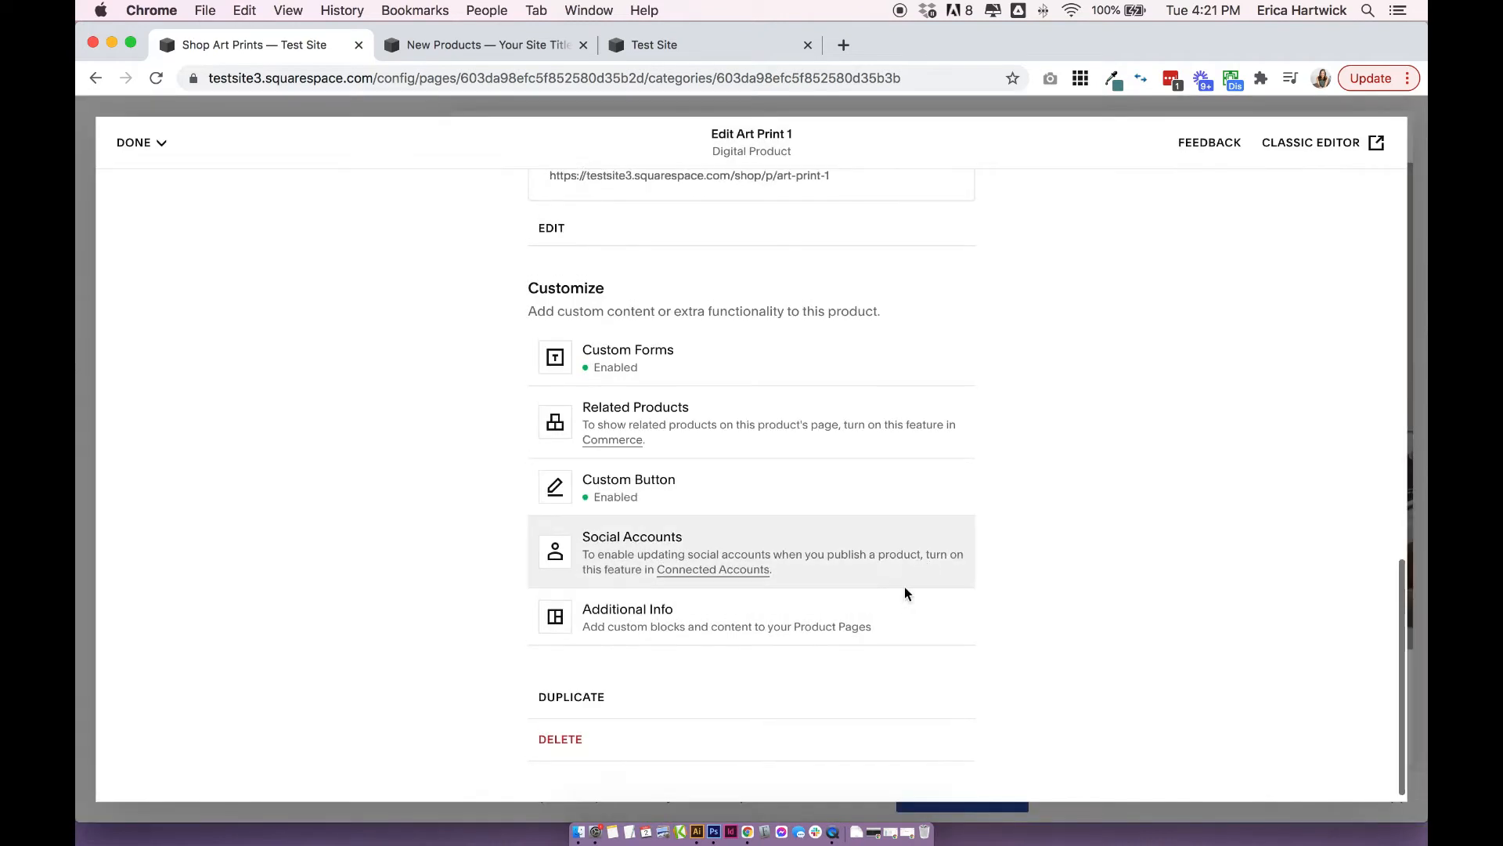
# Add an image block with the Ava Grand laptop mockup to the product's Additional Info.
pyautogui.click(791, 624)
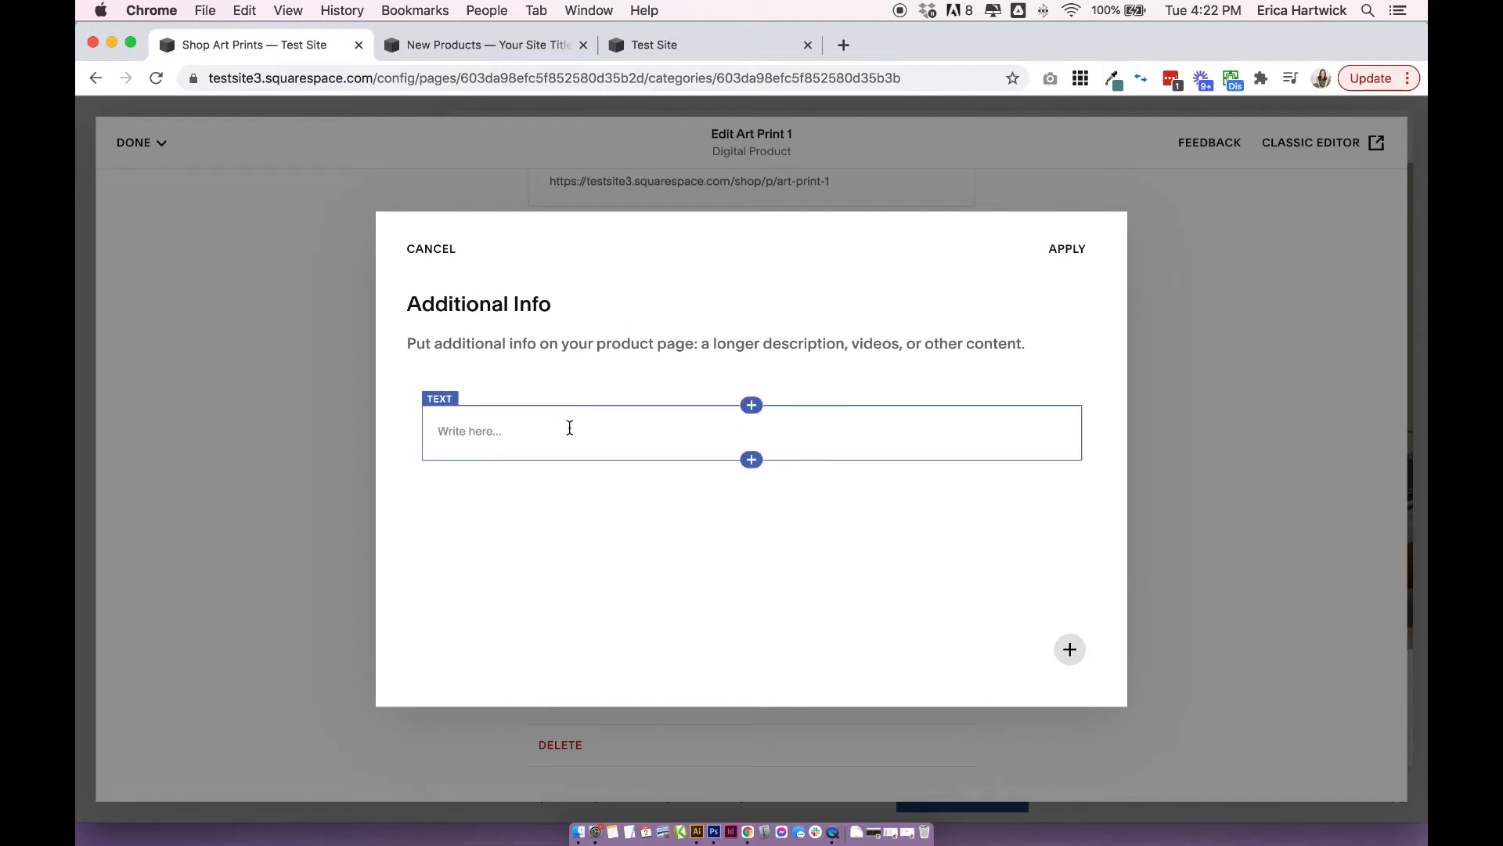
pyautogui.click(752, 405)
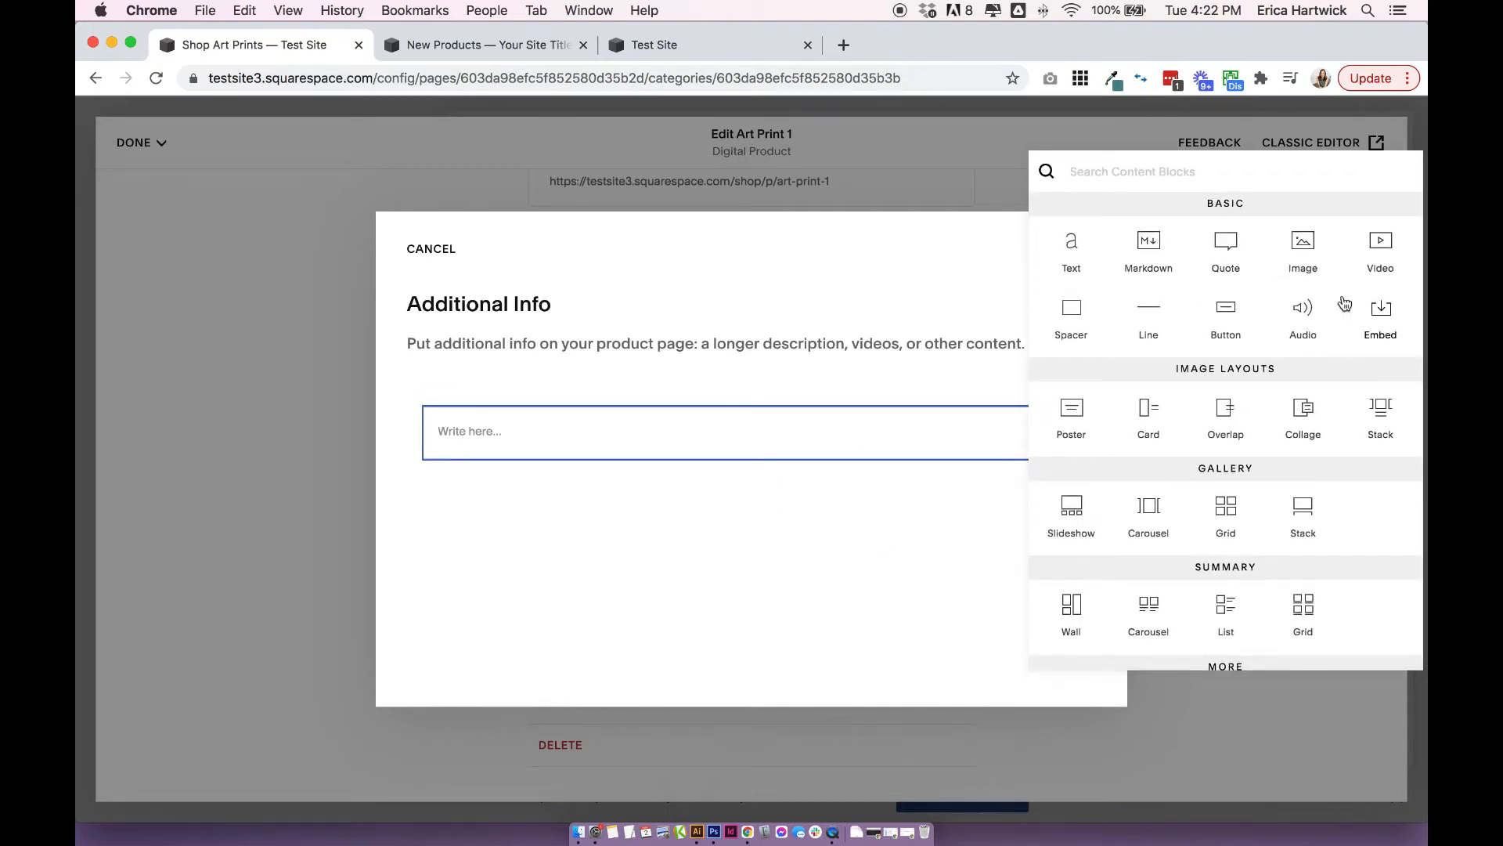
pyautogui.scroll(-5, 1192, 392)
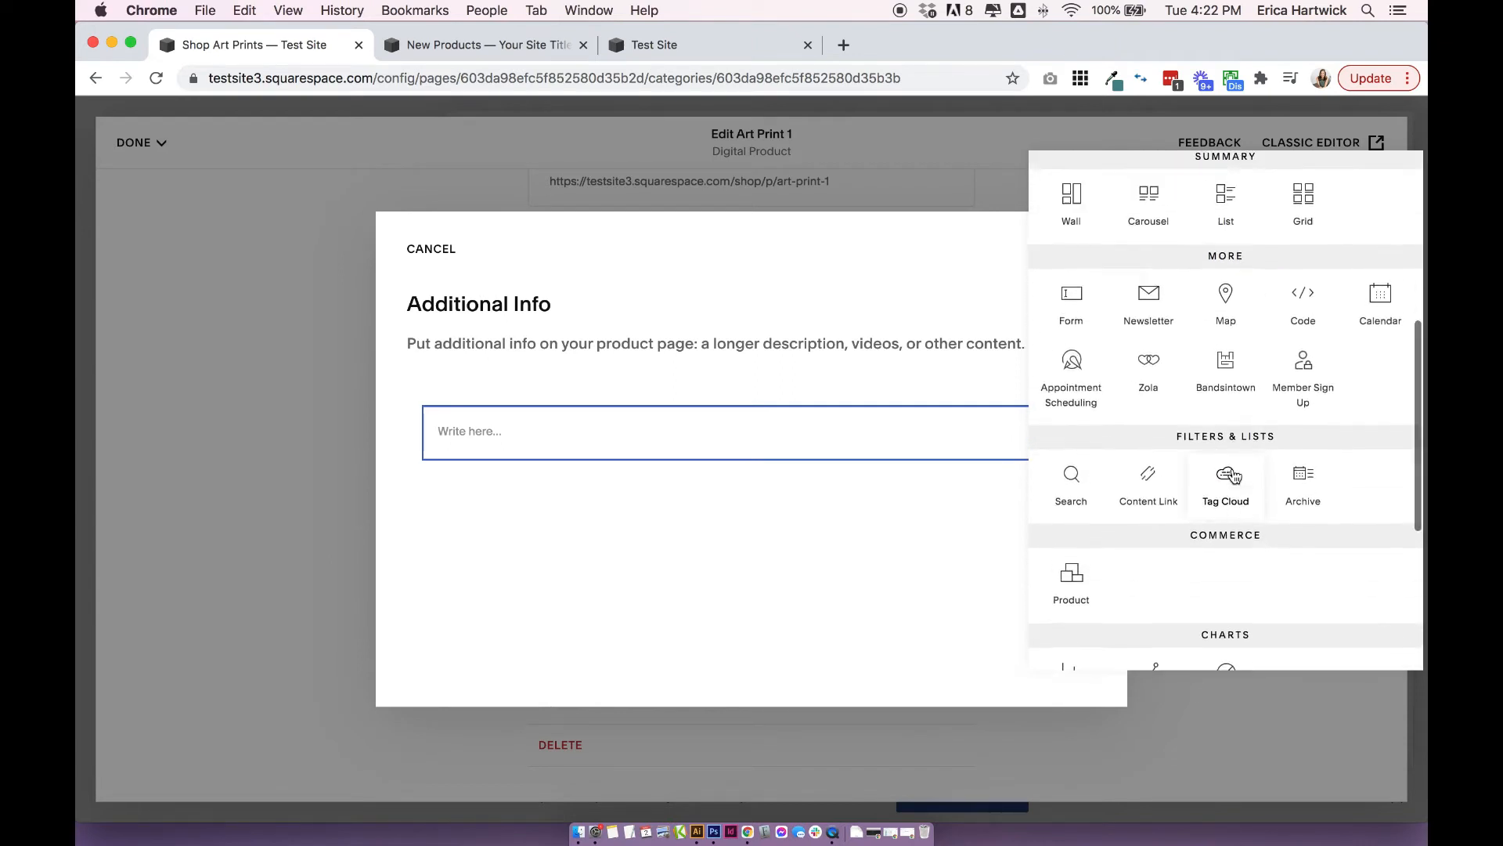
pyautogui.scroll(10, 1202, 397)
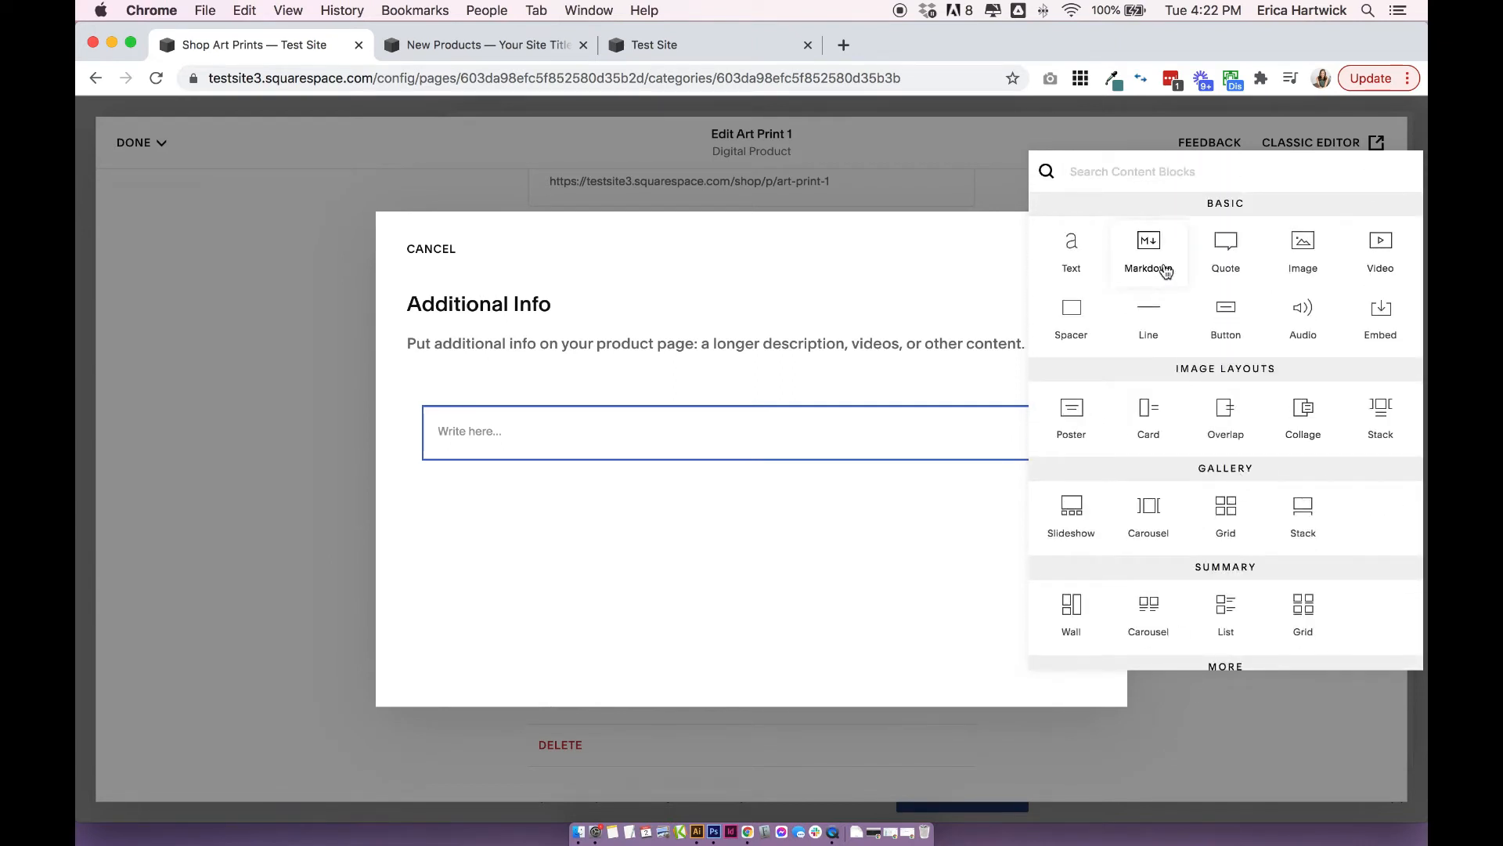
pyautogui.click(1303, 247)
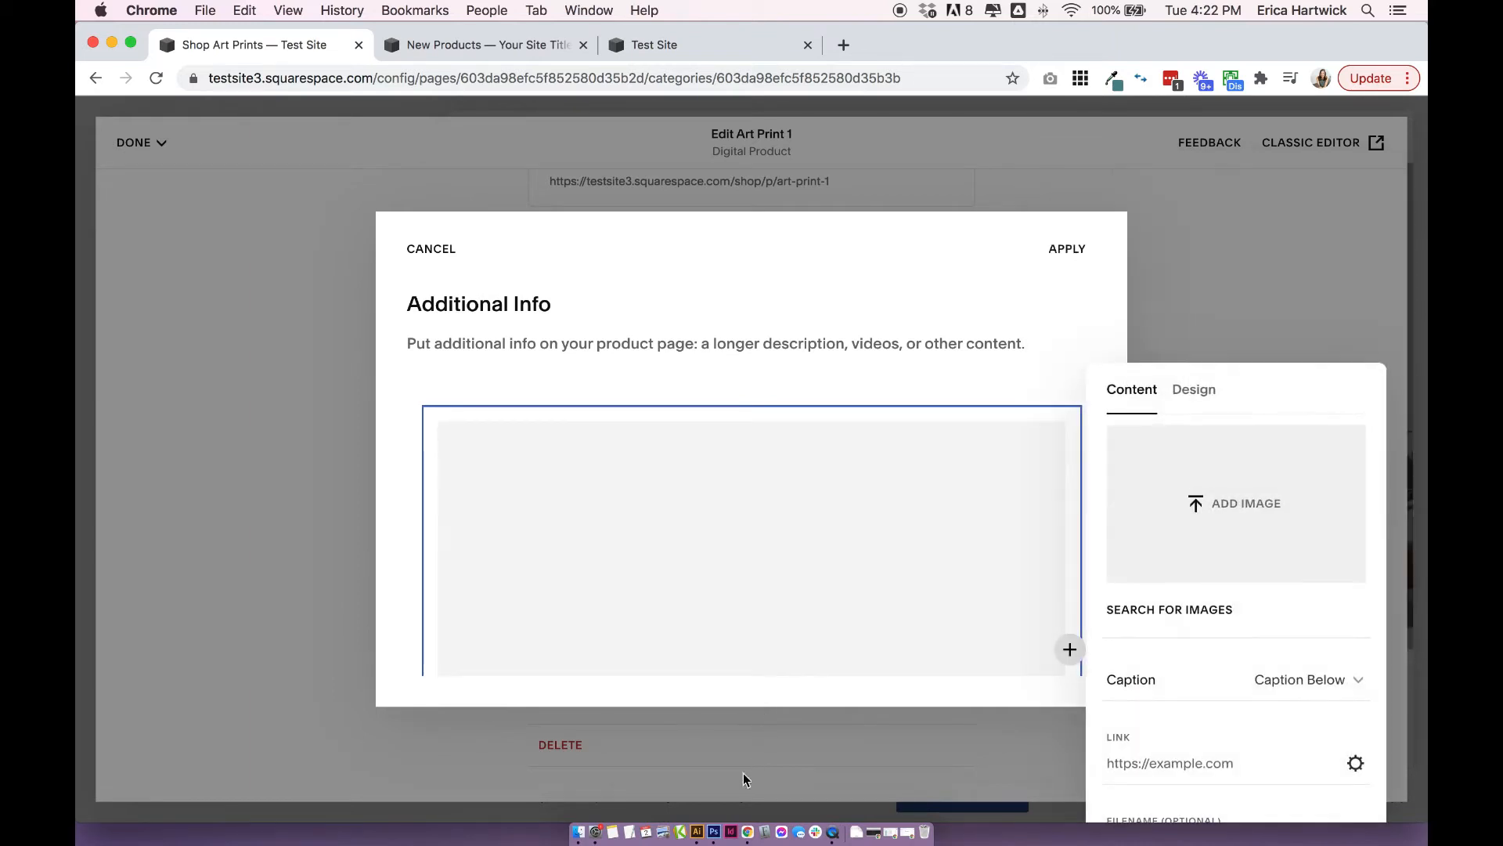
pyautogui.click(577, 831)
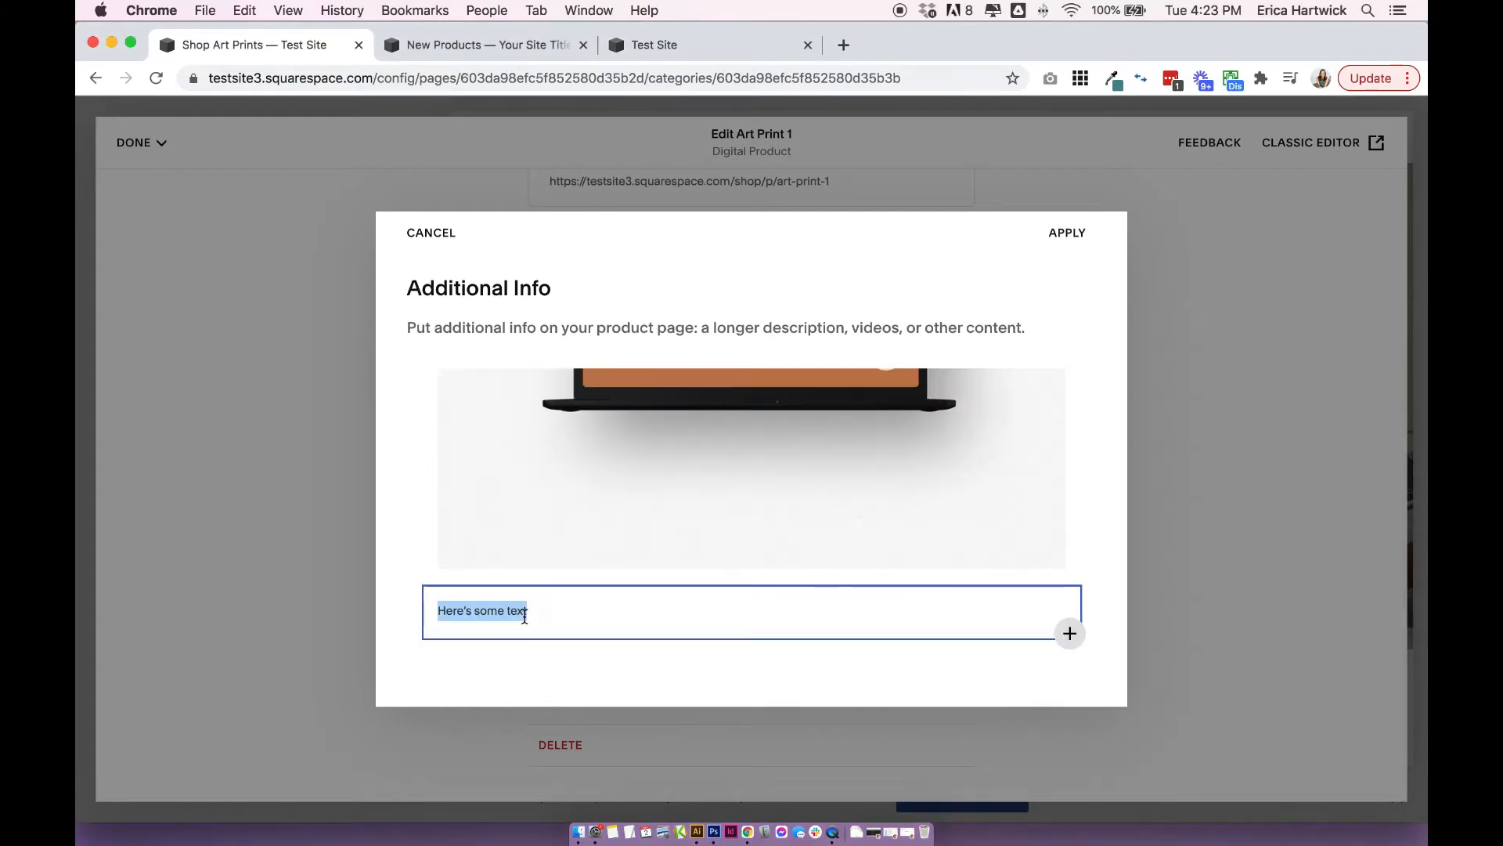
# Add a second line reading "Here's some text" to the text block below the Additional Info image.
pyautogui.press('Right')
pyautogui.press('Return')
pyautogui.write('v')
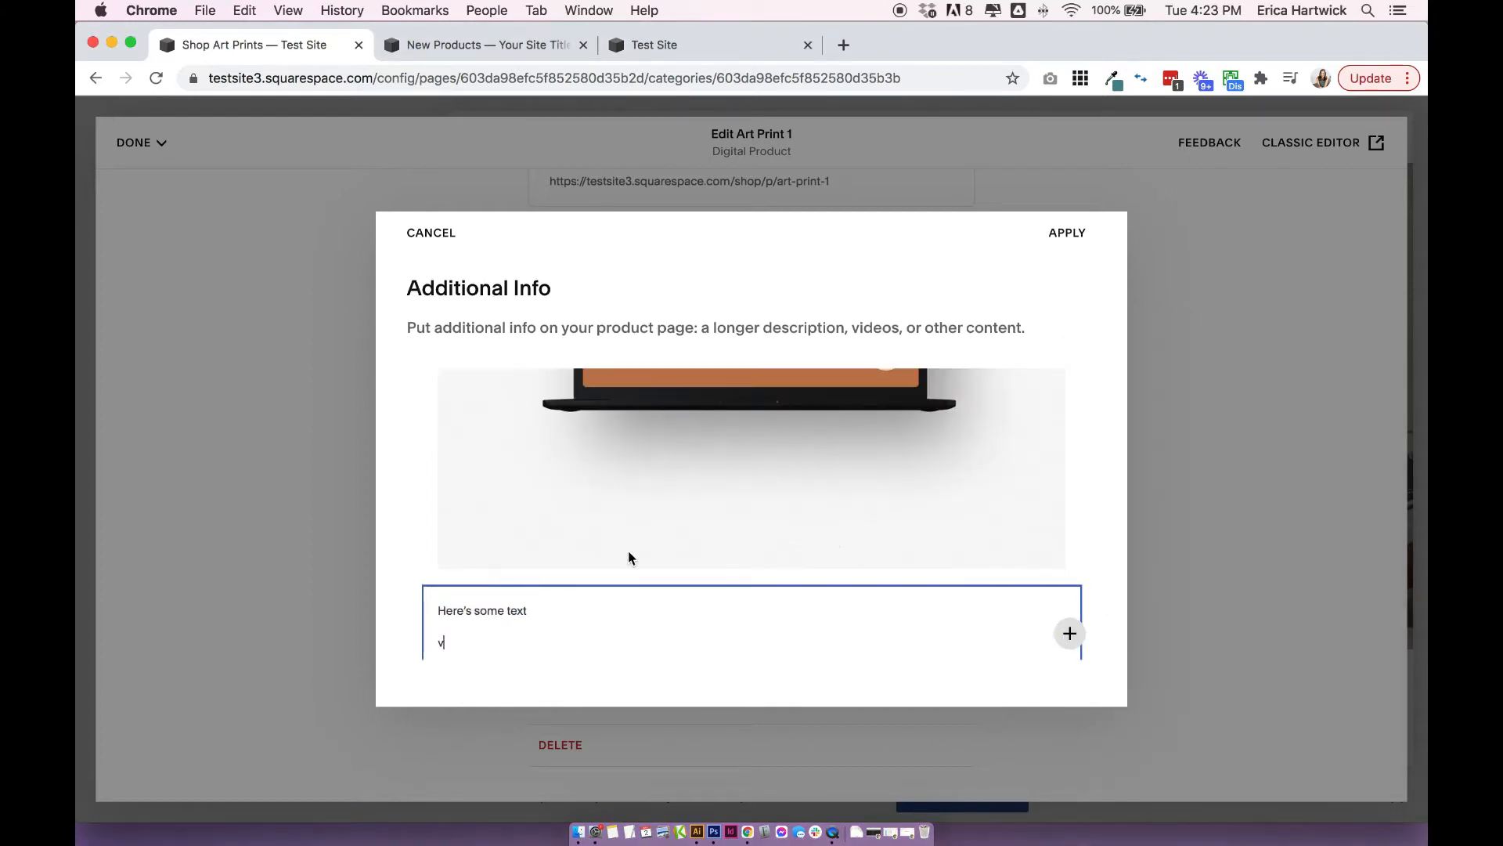
pyautogui.press('BackSpace')
pyautogui.write("Here's some text")
pyautogui.scroll(1, 415, 534)
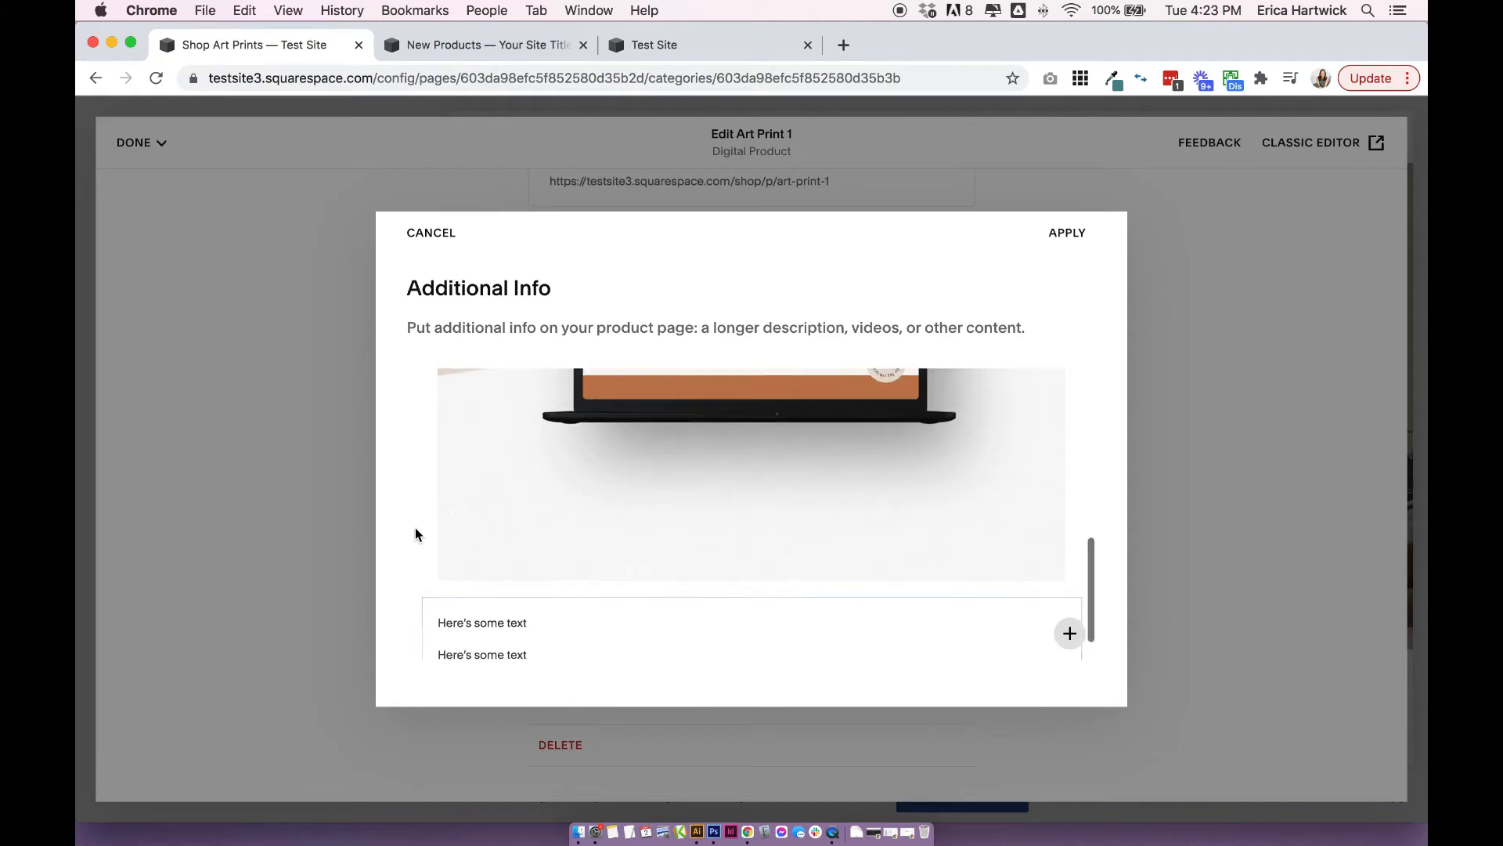
# Move the text block into its own column beside the Ava Grand image.
pyautogui.moveTo(560, 620); pyautogui.dragTo(992, 477)
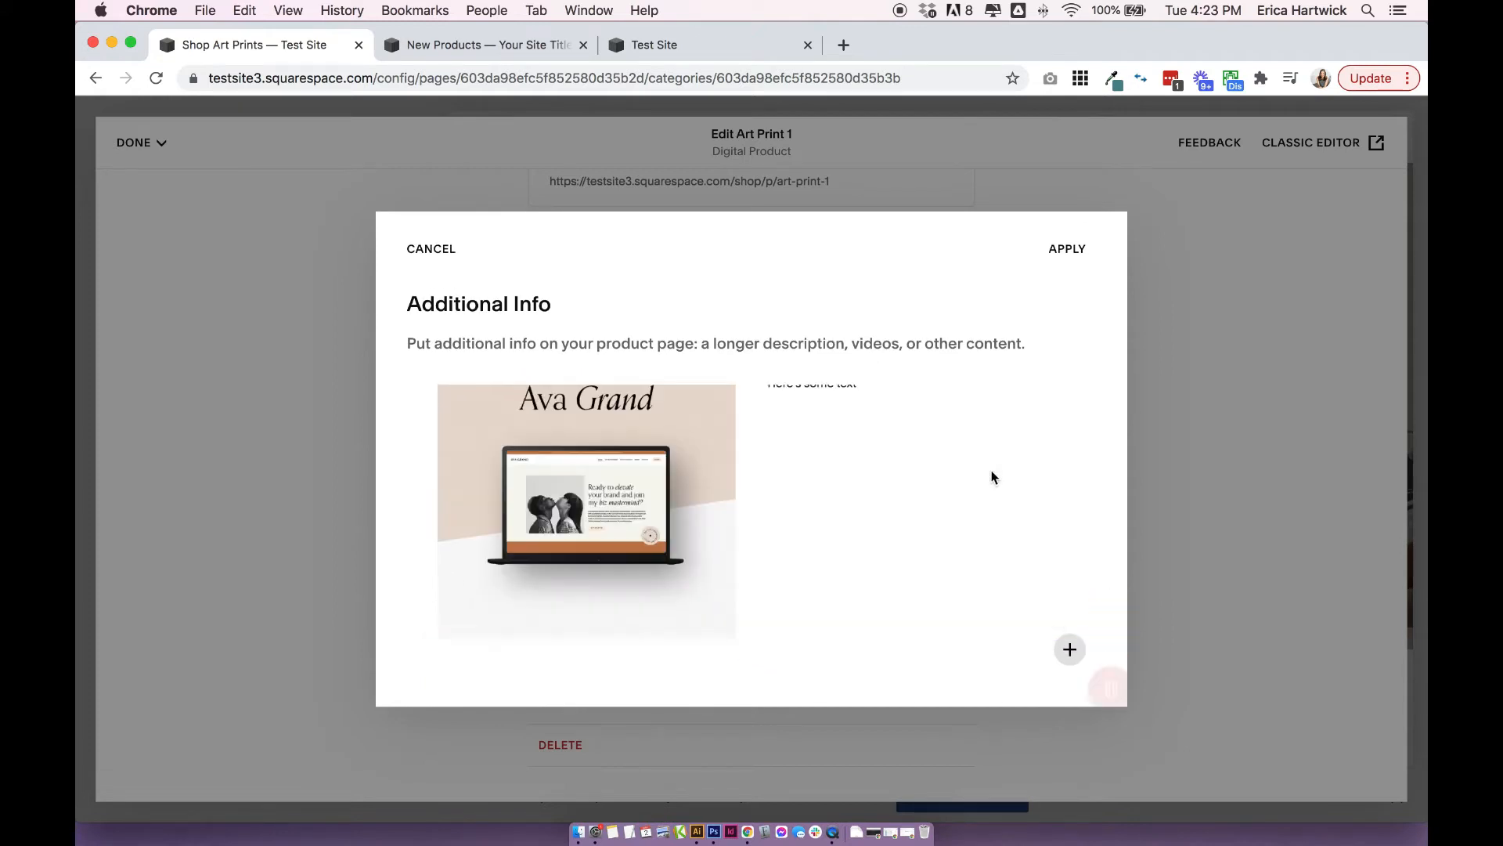
pyautogui.click(811, 430)
pyautogui.tripleClick(810, 430)
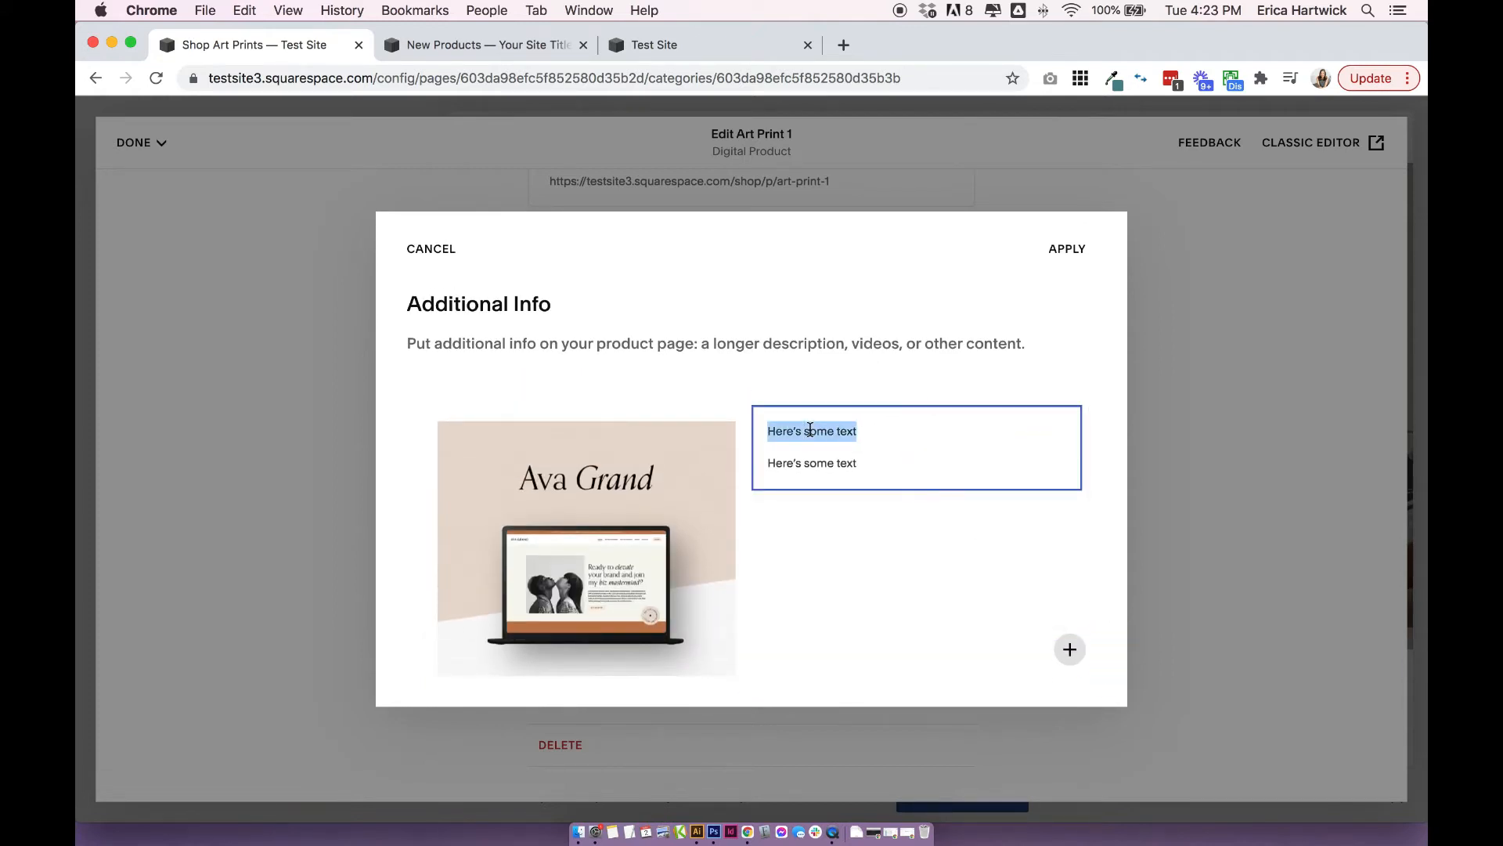
pyautogui.click(810, 431)
pyautogui.doubleClick(810, 430)
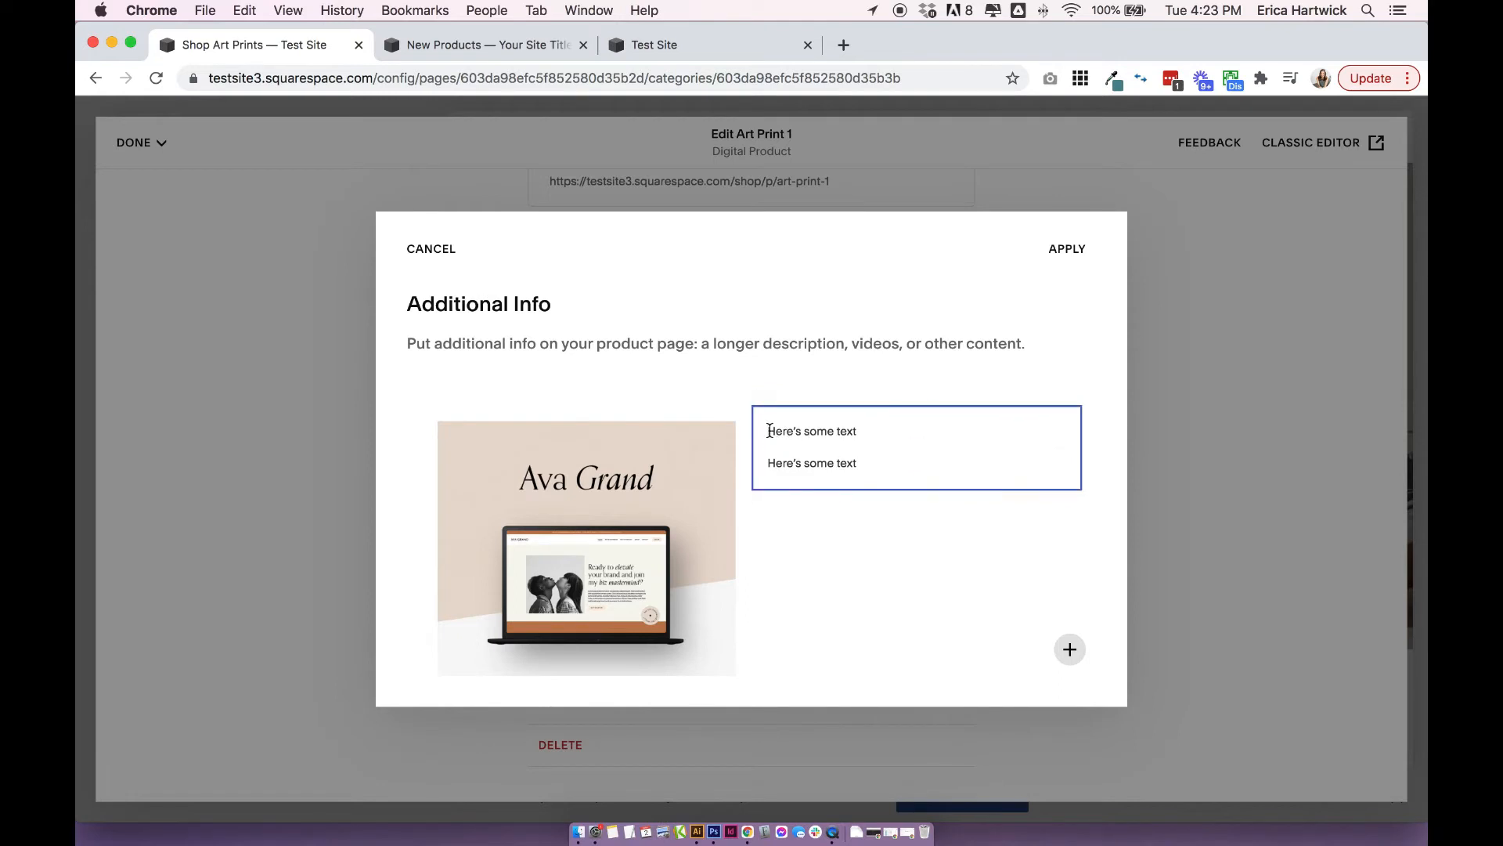
pyautogui.moveTo(768, 430); pyautogui.dragTo(864, 430)
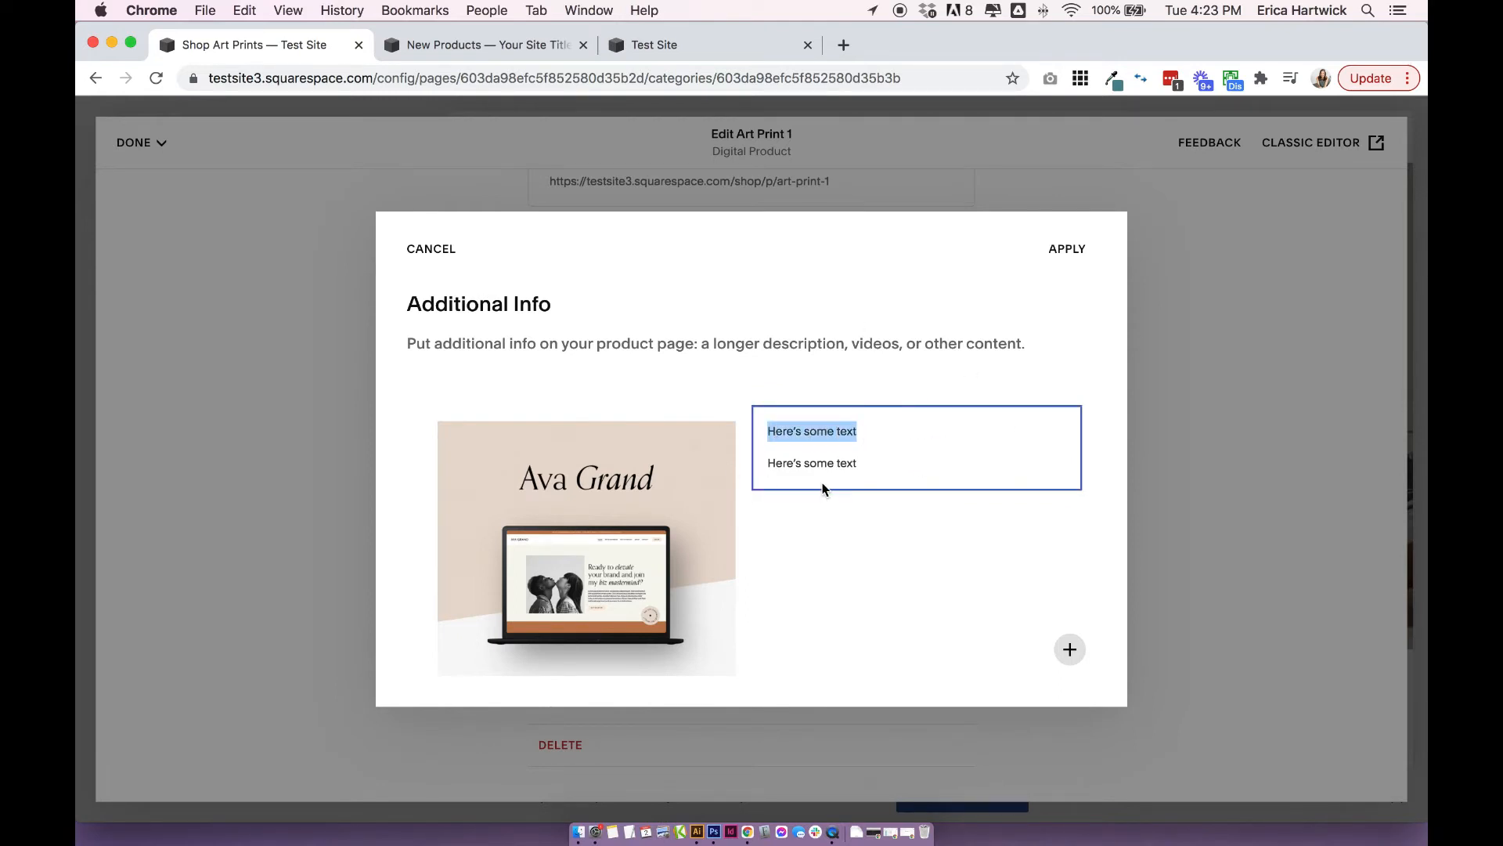
pyautogui.click(816, 547)
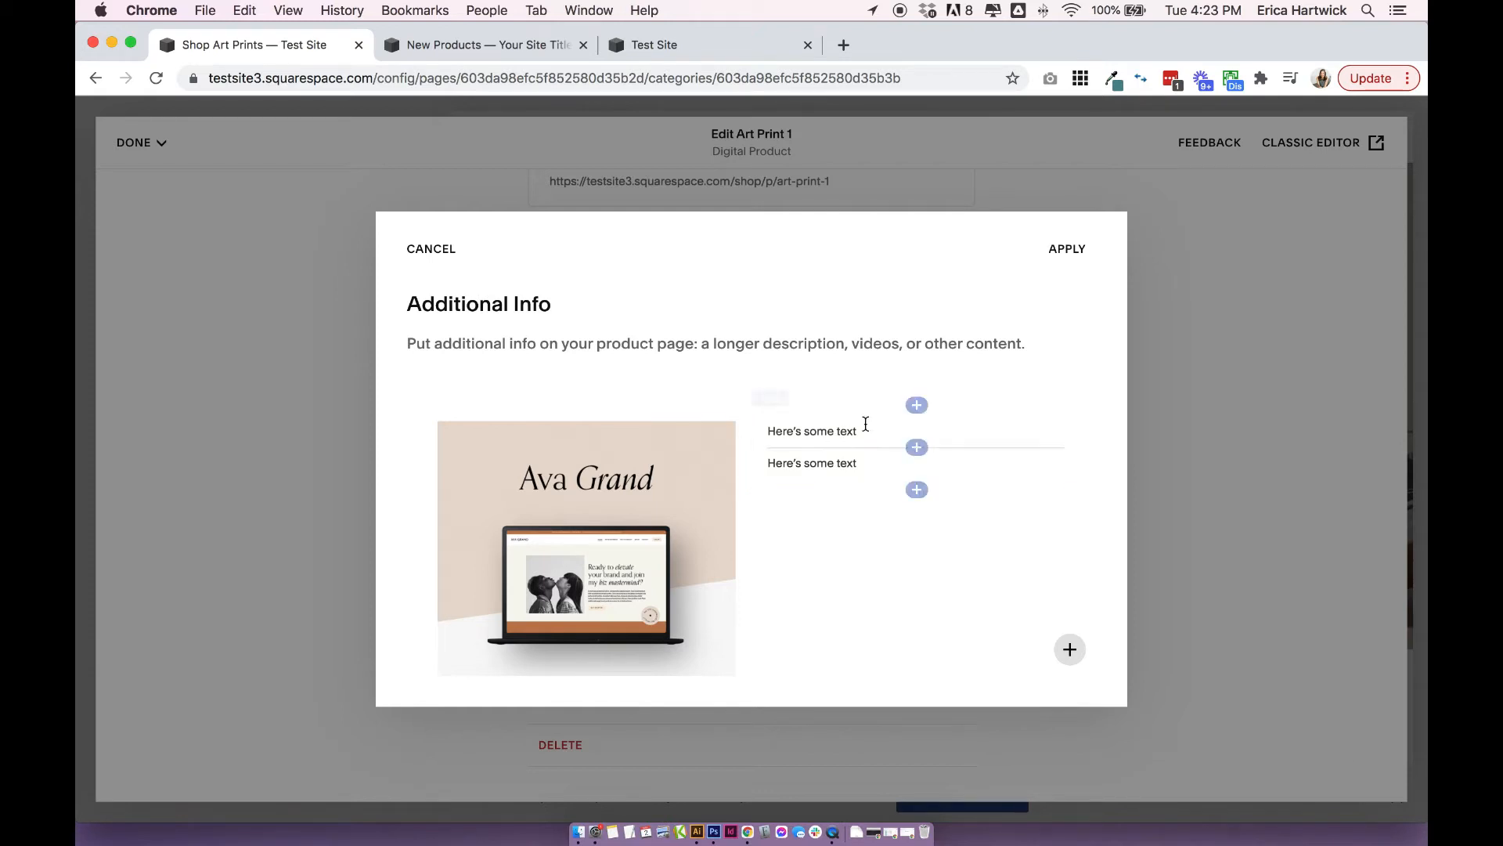
# Insert a spacer block above the text block beside the image.
pyautogui.click(920, 404)
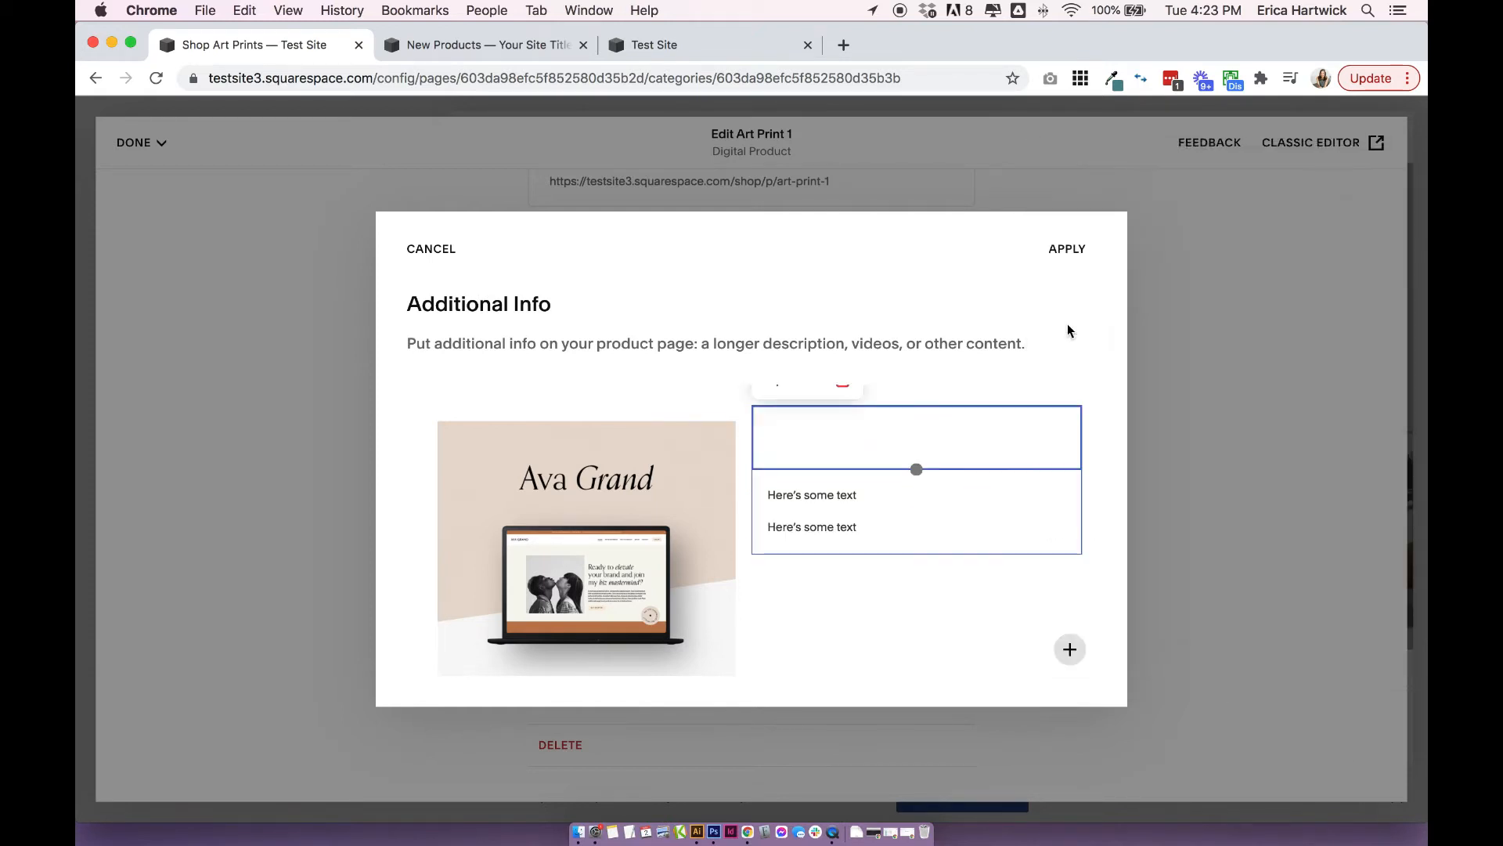
pyautogui.click(1070, 330)
pyautogui.click(804, 495)
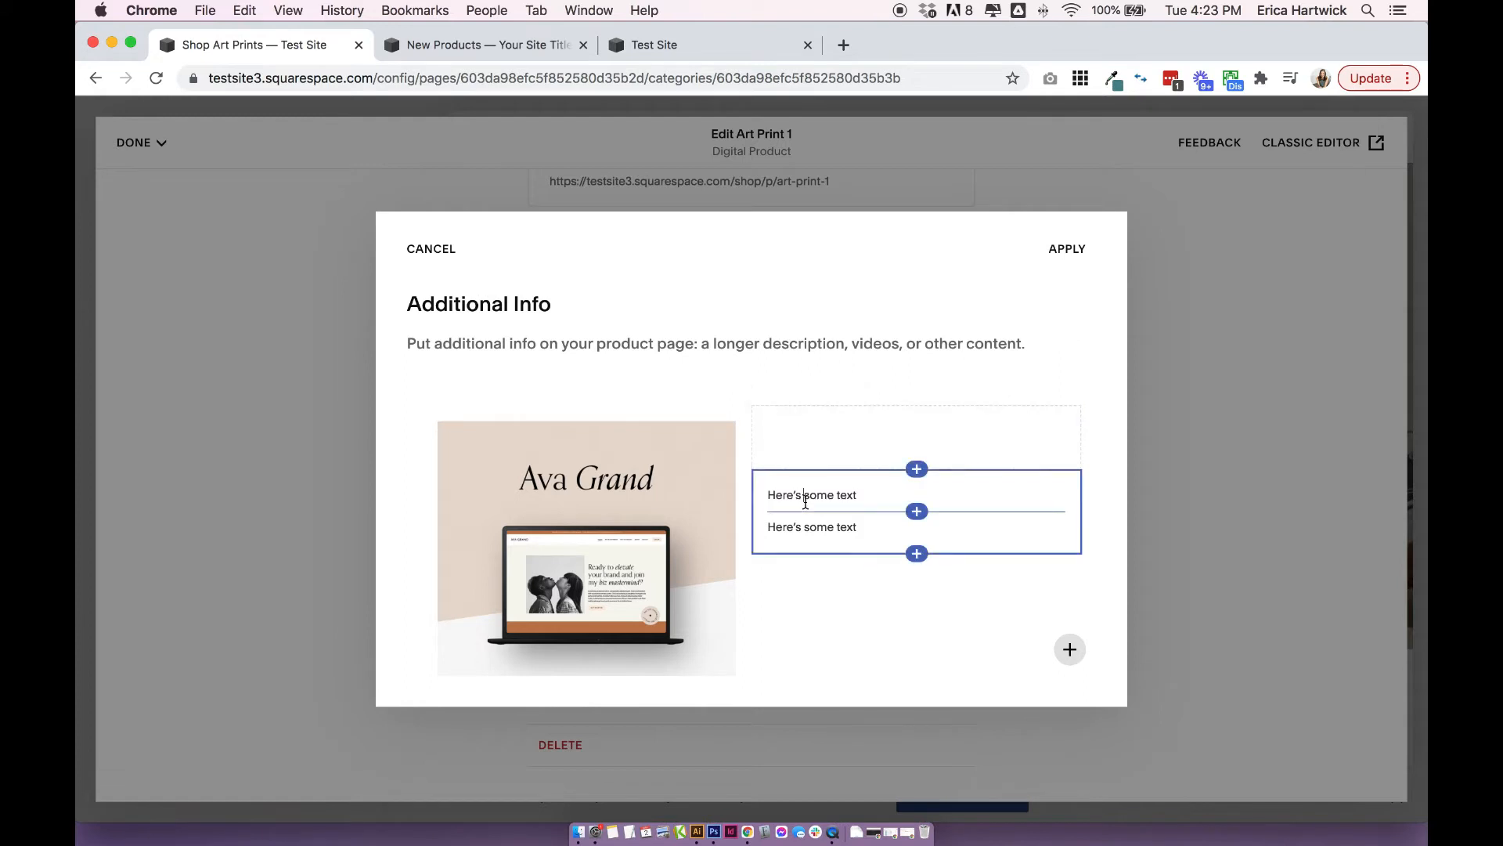
# Widen the text column by narrowing the image beside it, and apply the Additional Info content.
pyautogui.moveTo(758, 493); pyautogui.dragTo(689, 490)
pyautogui.click(815, 631)
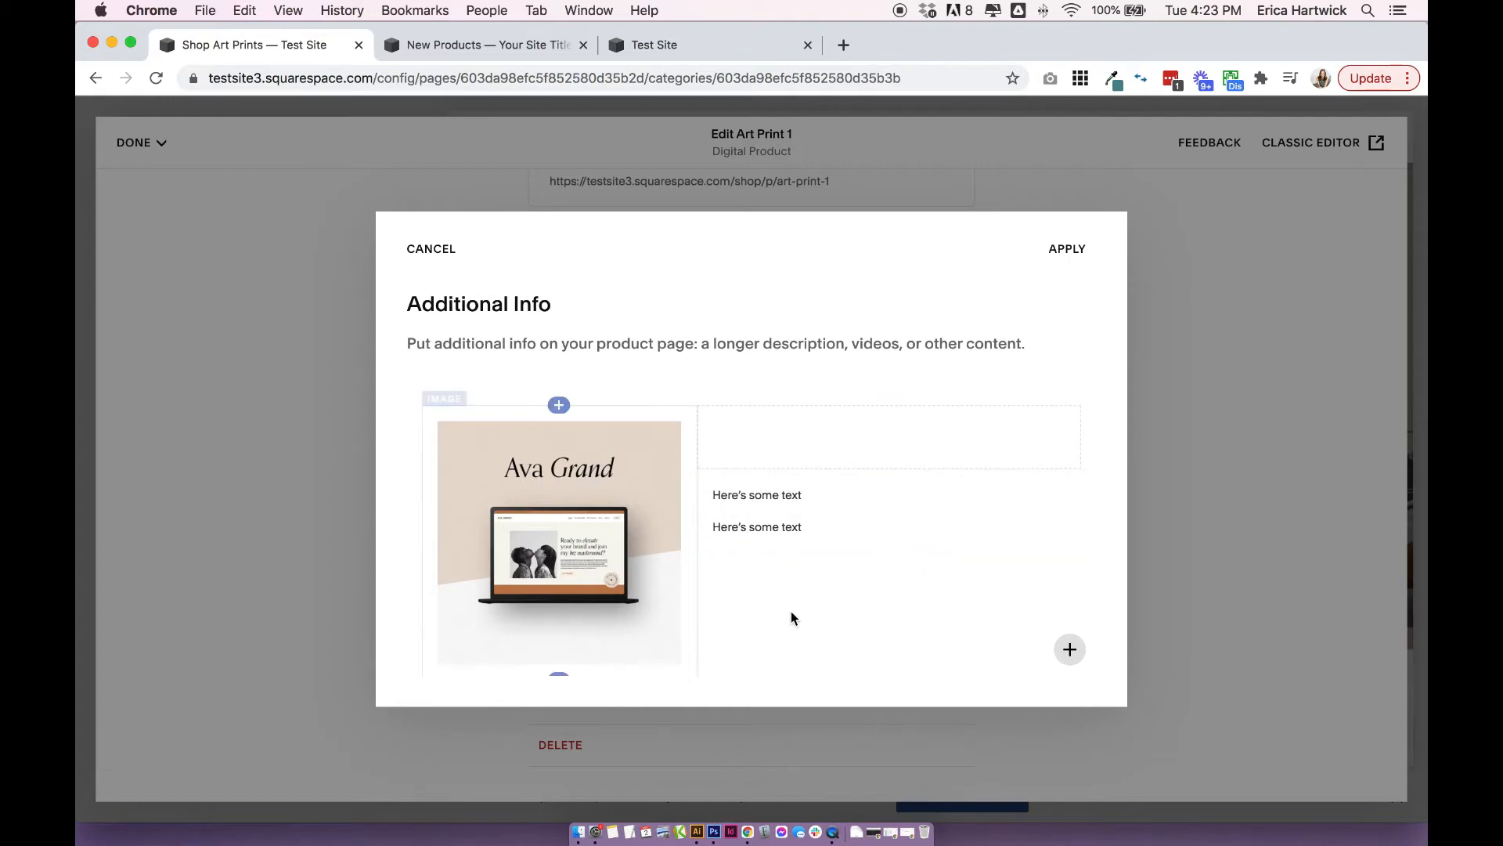
pyautogui.click(847, 452)
pyautogui.click(1069, 249)
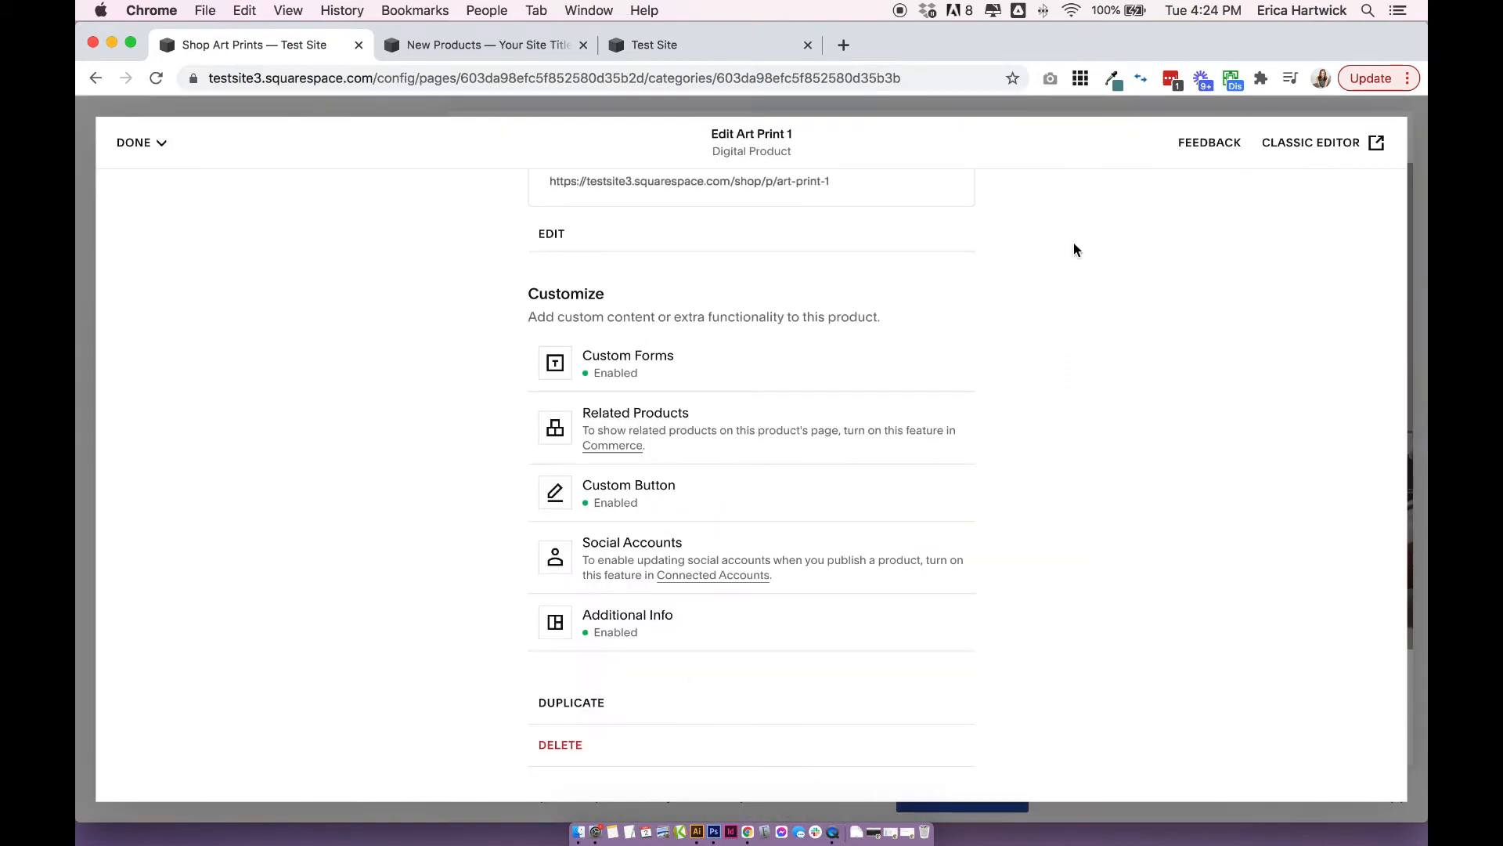
# Save the Art Print 1 product and leave its editor.
pyautogui.scroll(15, 1082, 255)
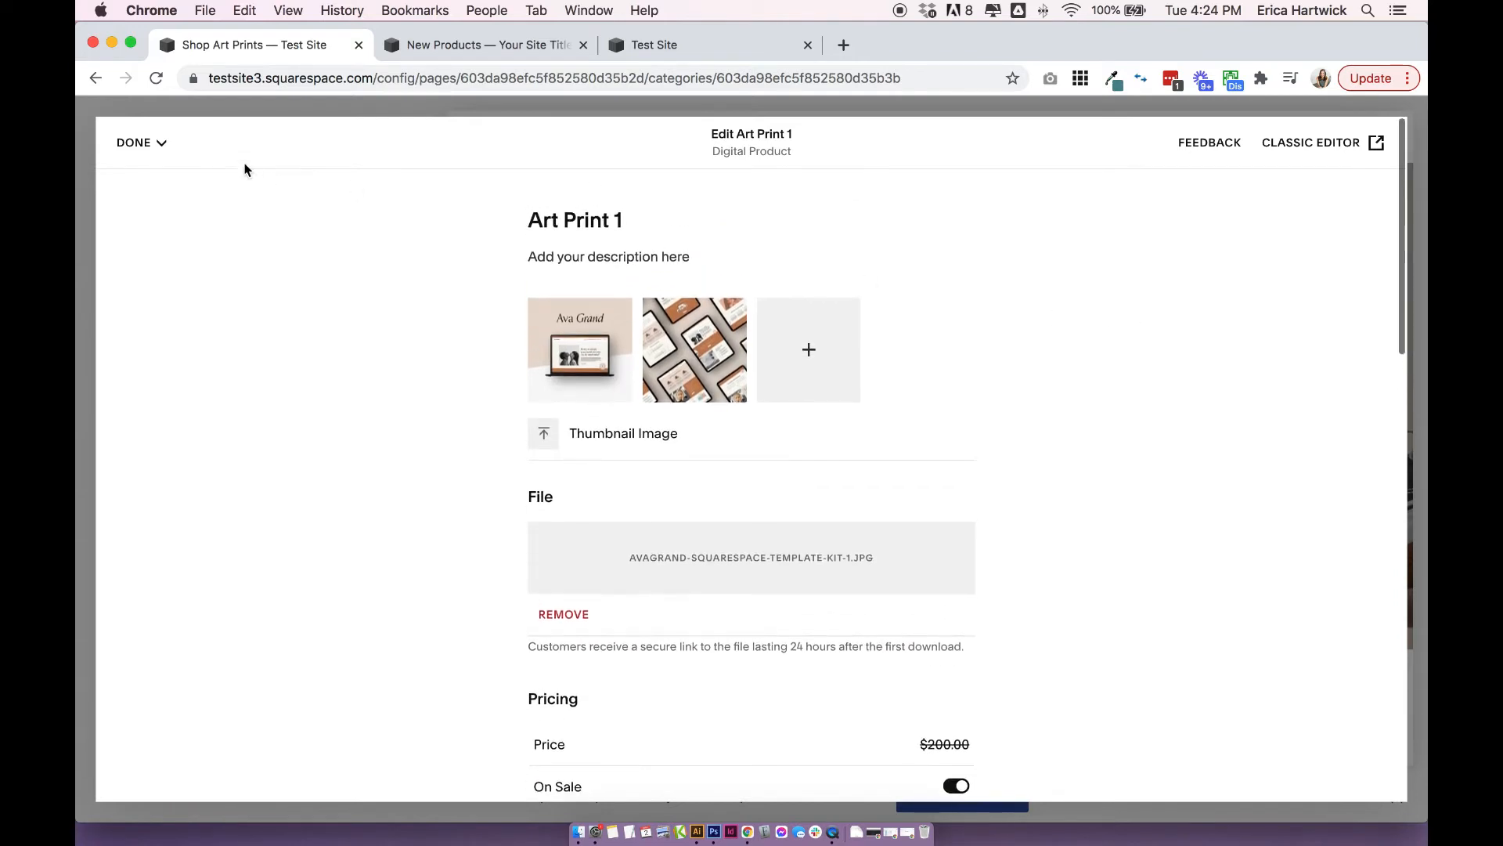
pyautogui.click(135, 143)
pyautogui.click(143, 181)
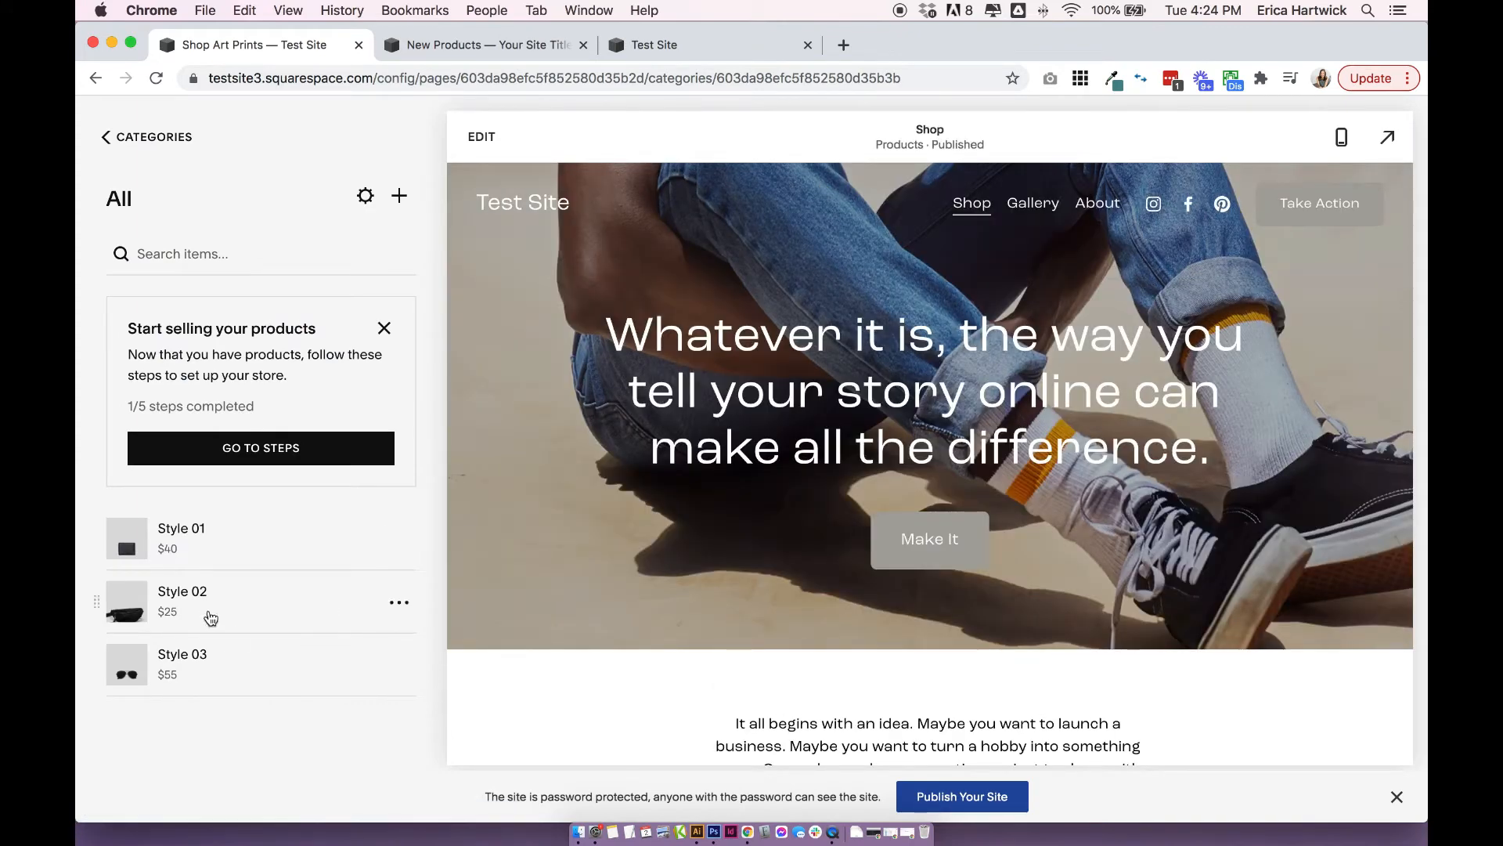
# Check the Art Print 1 listing and its alternate image in the shop grid, and open its product page.
pyautogui.scroll(-5, 584, 536)
pyautogui.scroll(-6, 591, 537)
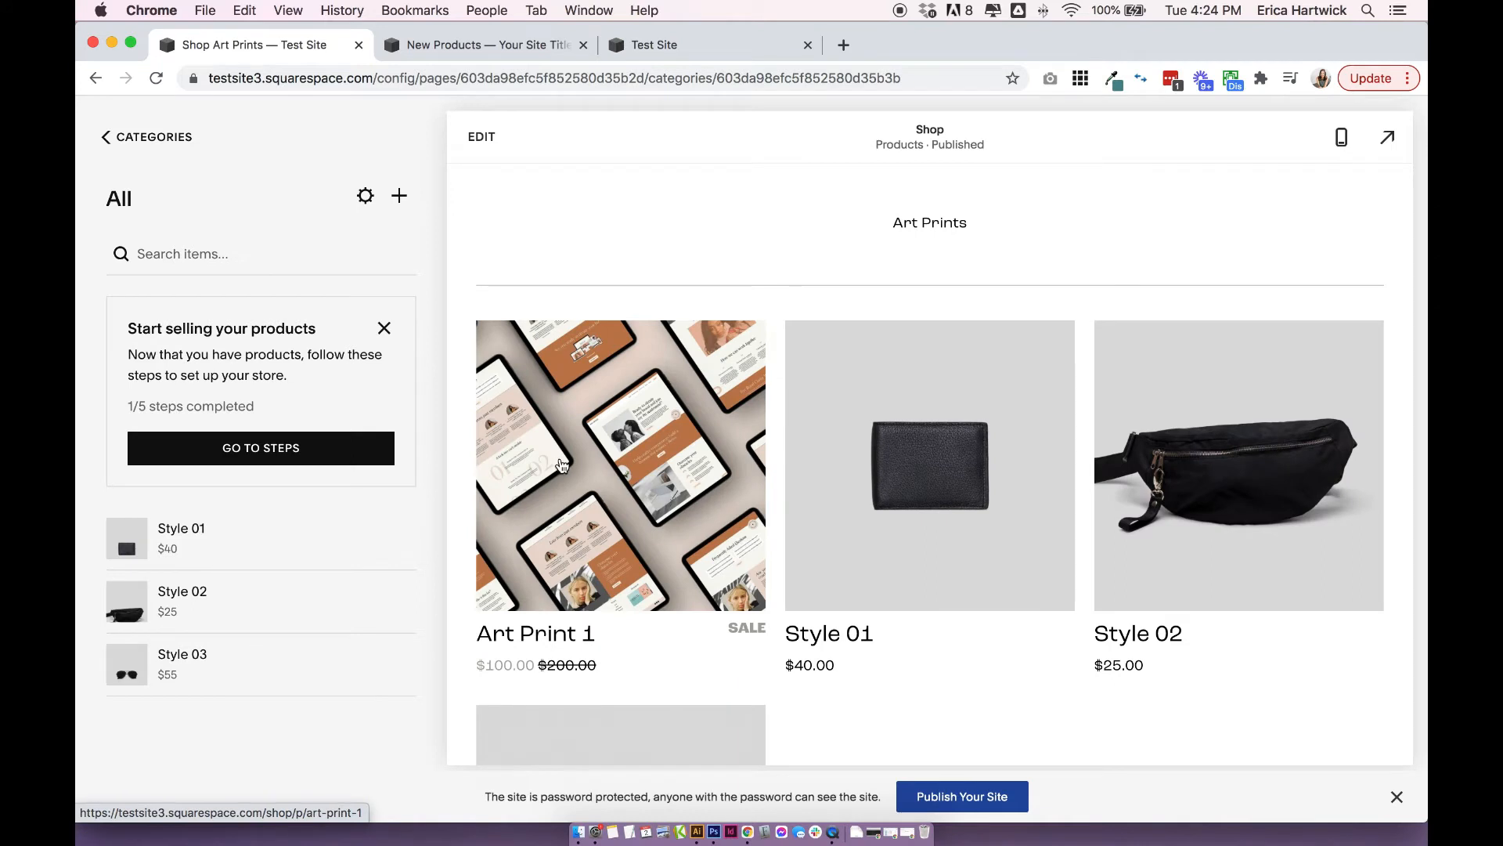
pyautogui.scroll(-2, 562, 464)
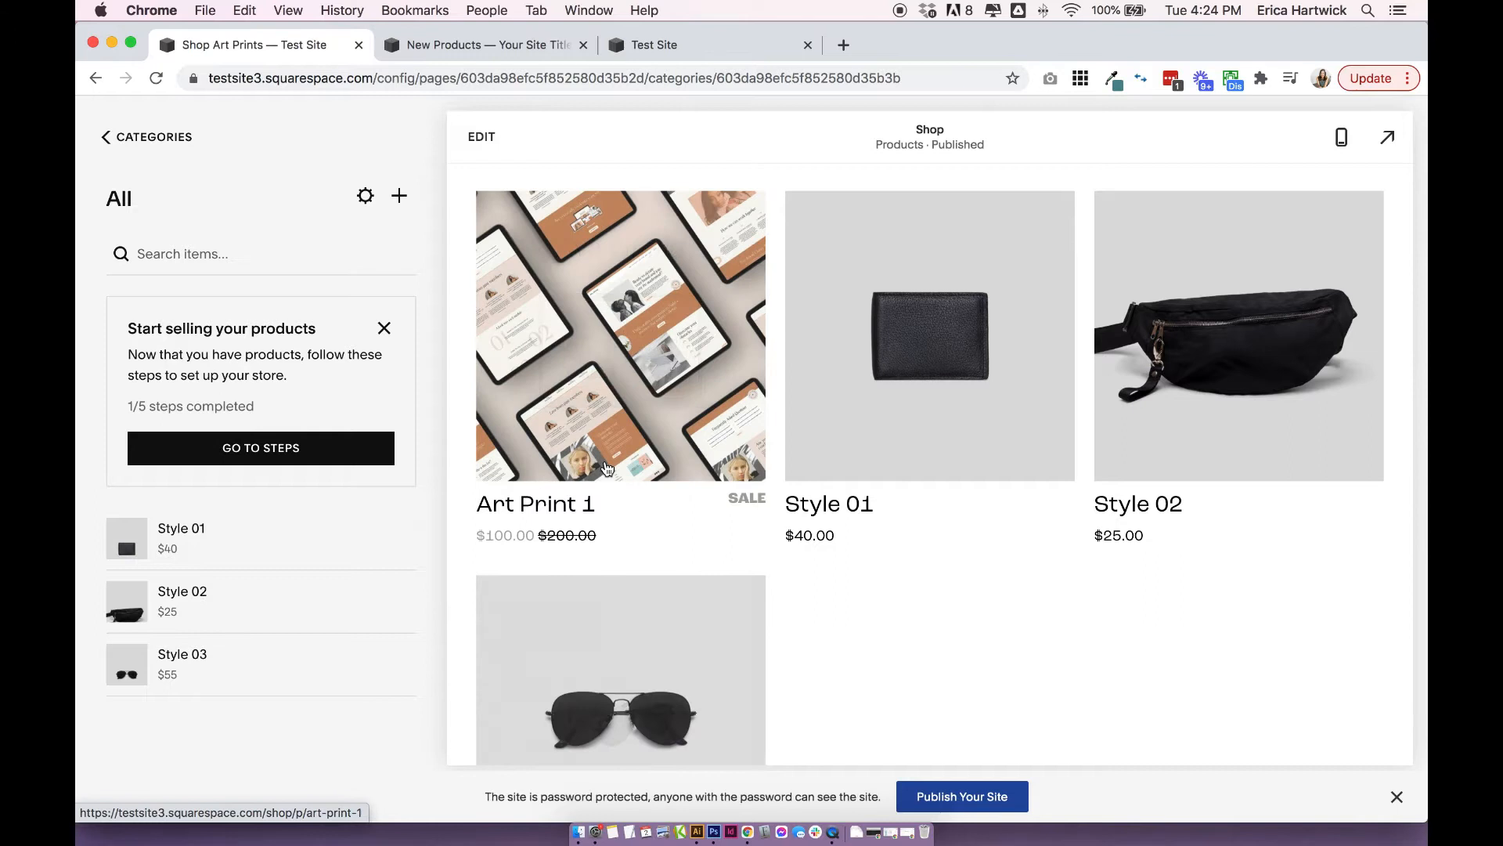
pyautogui.scroll(1, 880, 656)
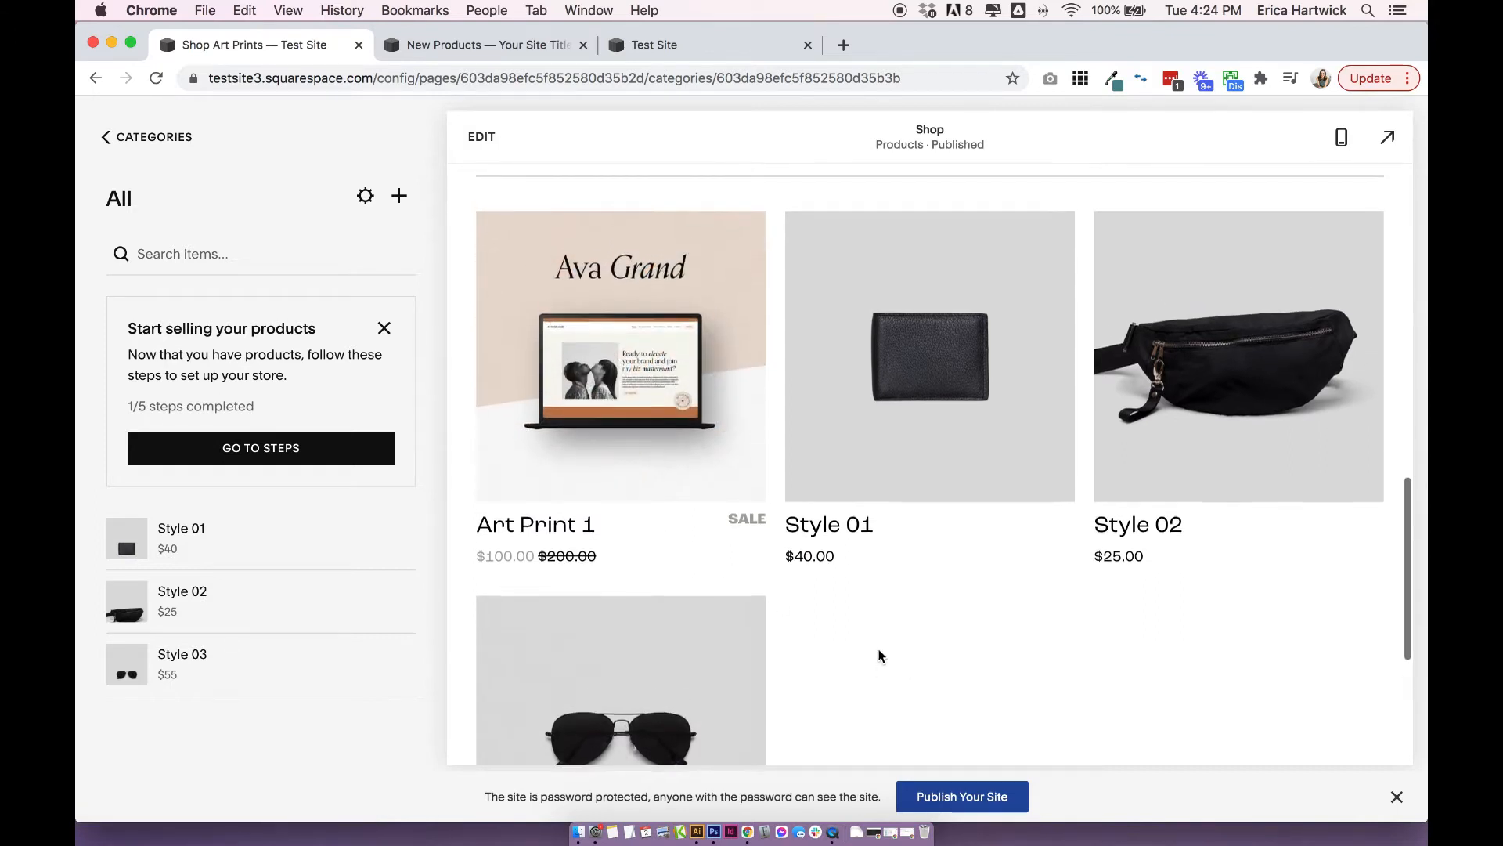
pyautogui.scroll(-1, 880, 656)
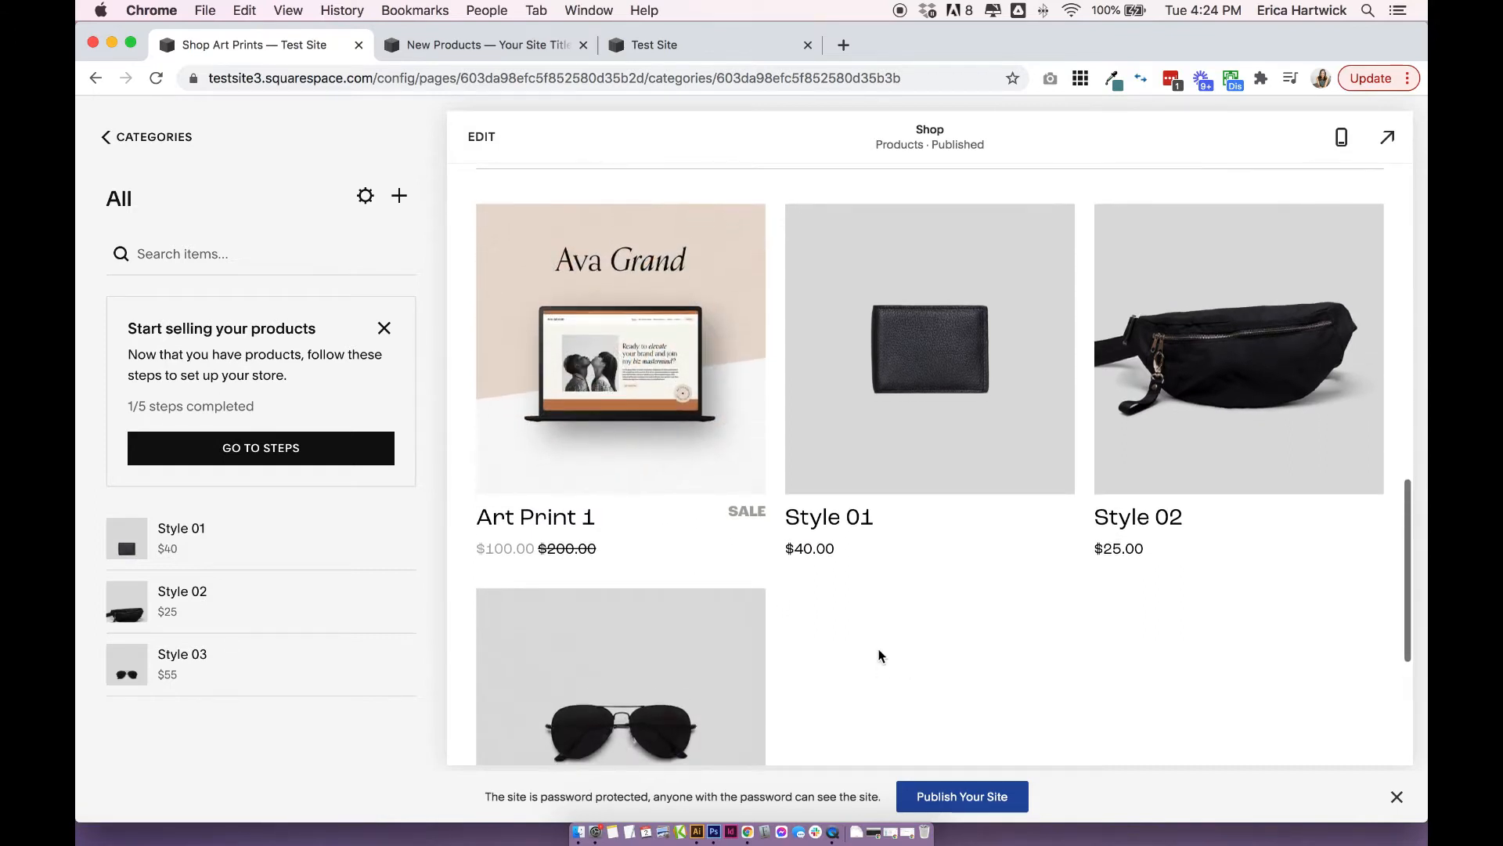
pyautogui.moveTo(667, 419)
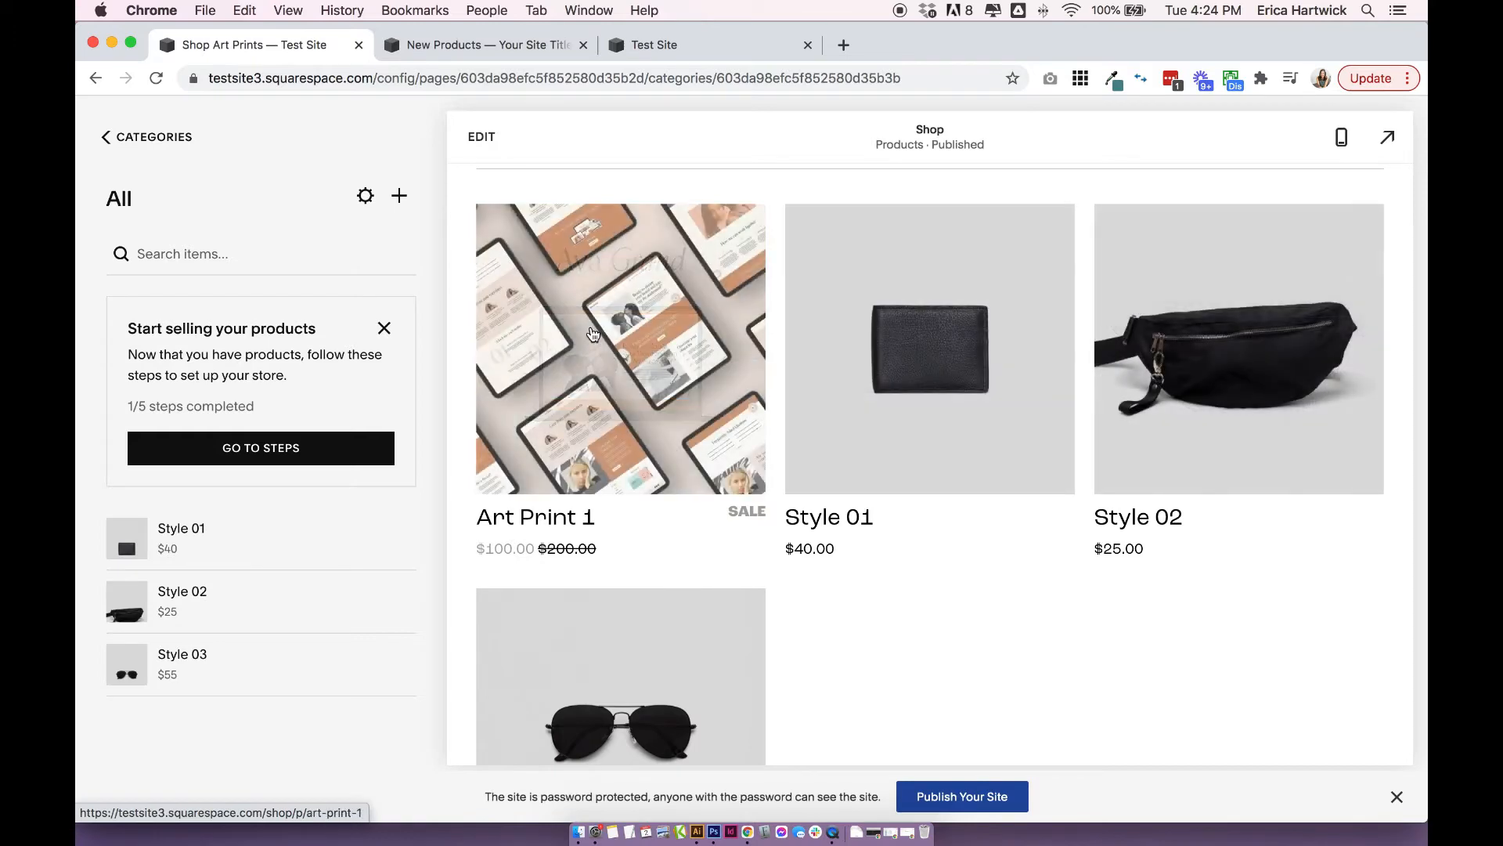
pyautogui.click(501, 313)
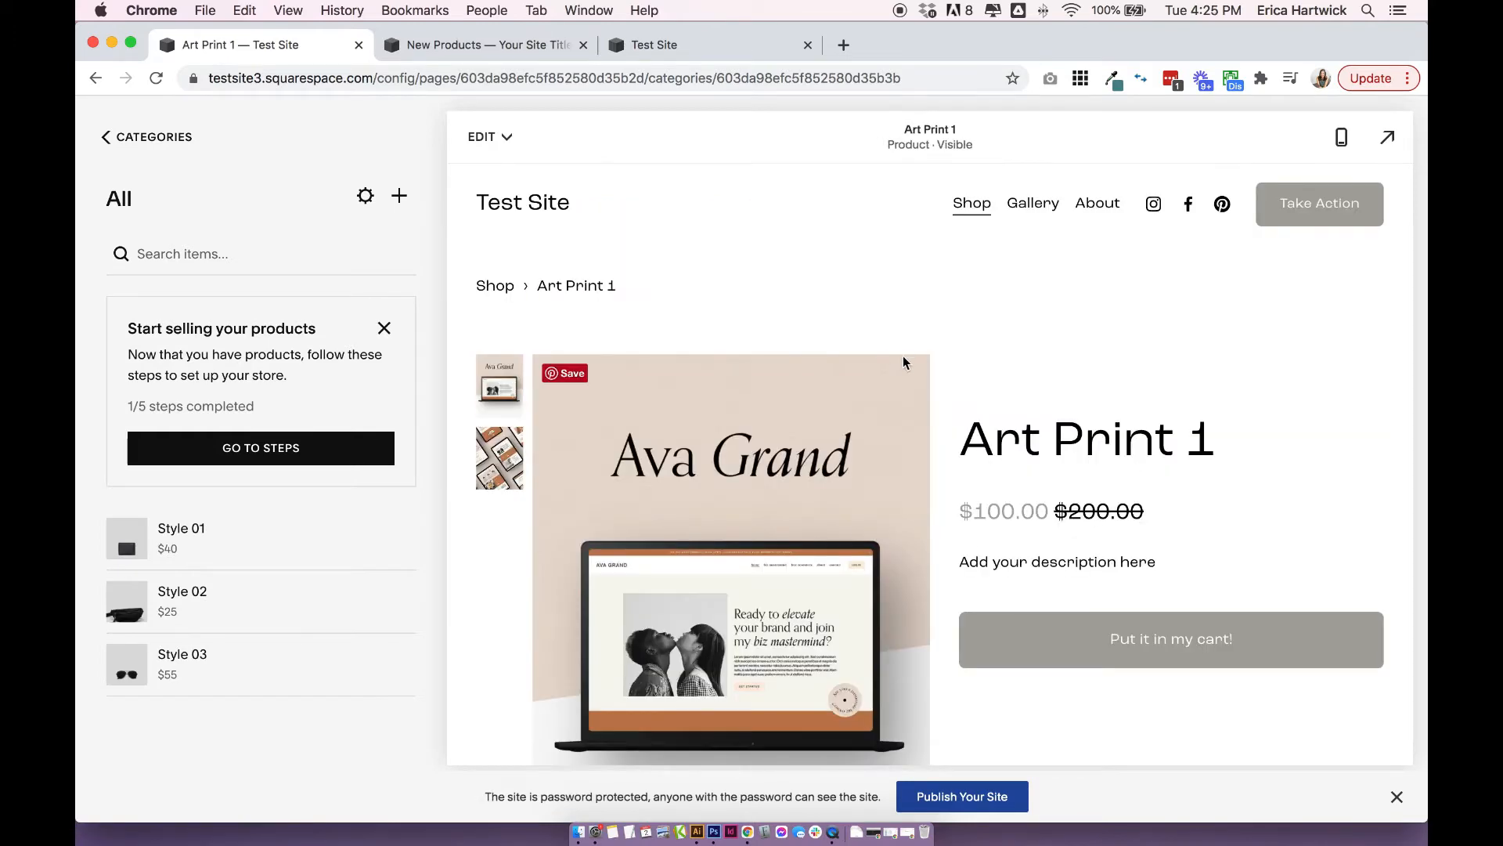
# Examine the Art Print 1 product page's gallery images, title, price and description.
pyautogui.scroll(-8, 906, 358)
pyautogui.scroll(8, 935, 360)
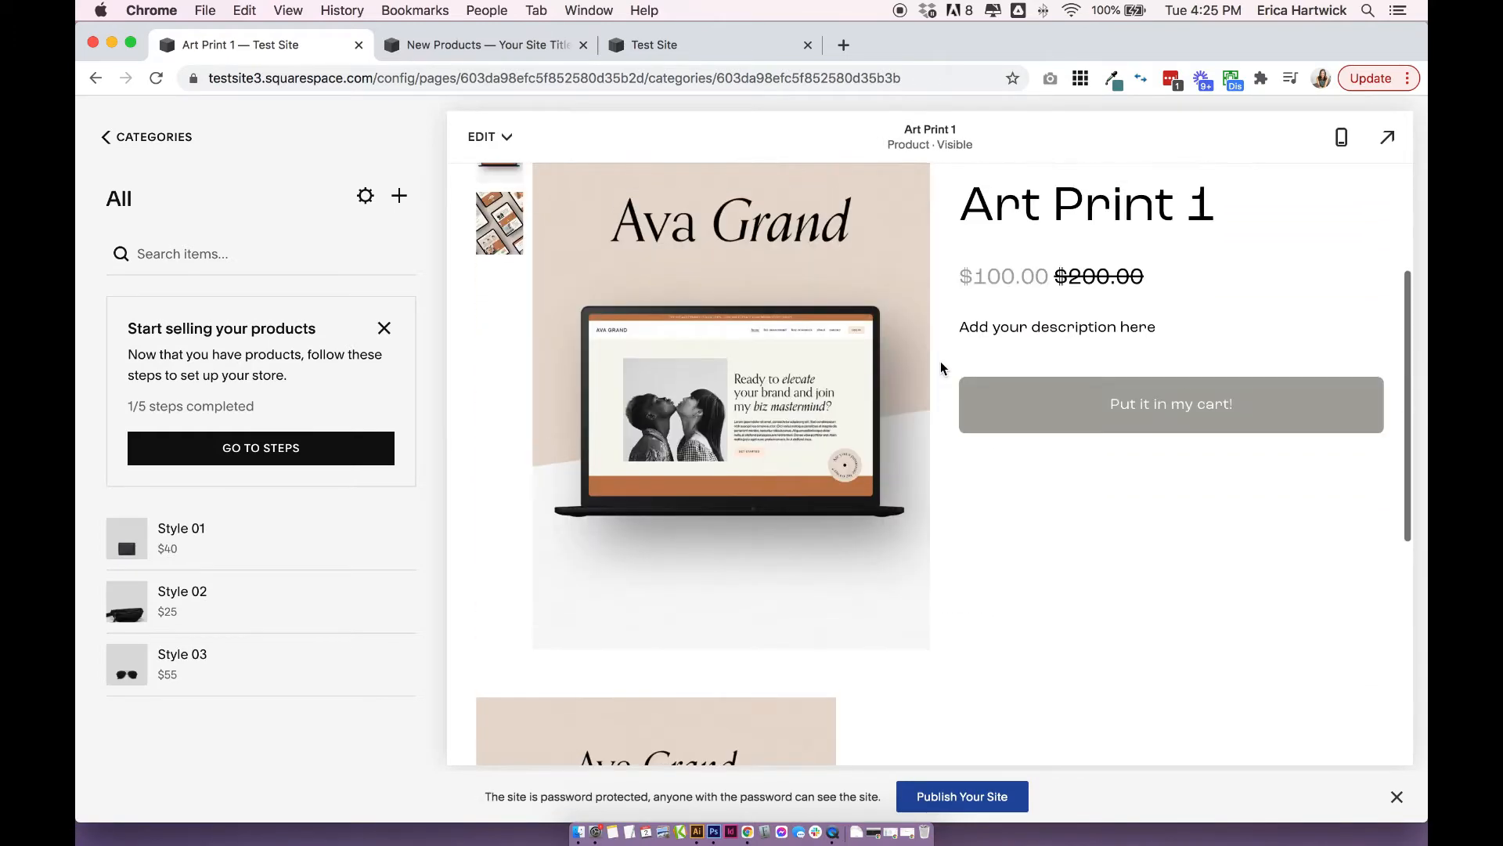
pyautogui.click(494, 280)
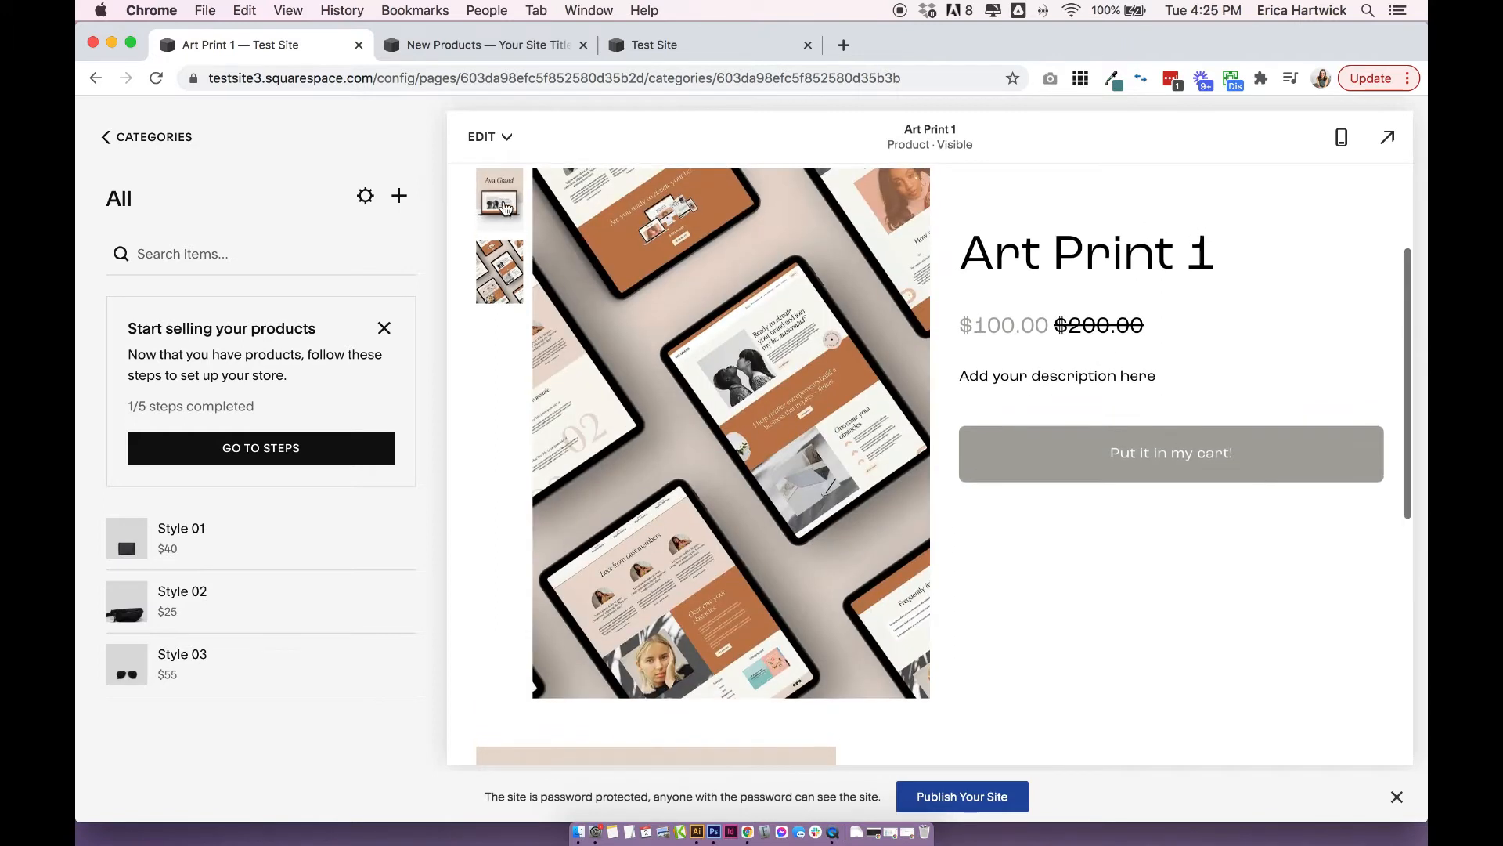
pyautogui.click(500, 202)
pyautogui.moveTo(962, 249); pyautogui.dragTo(1220, 247)
pyautogui.scroll(1, 1220, 247)
pyautogui.click(1209, 252)
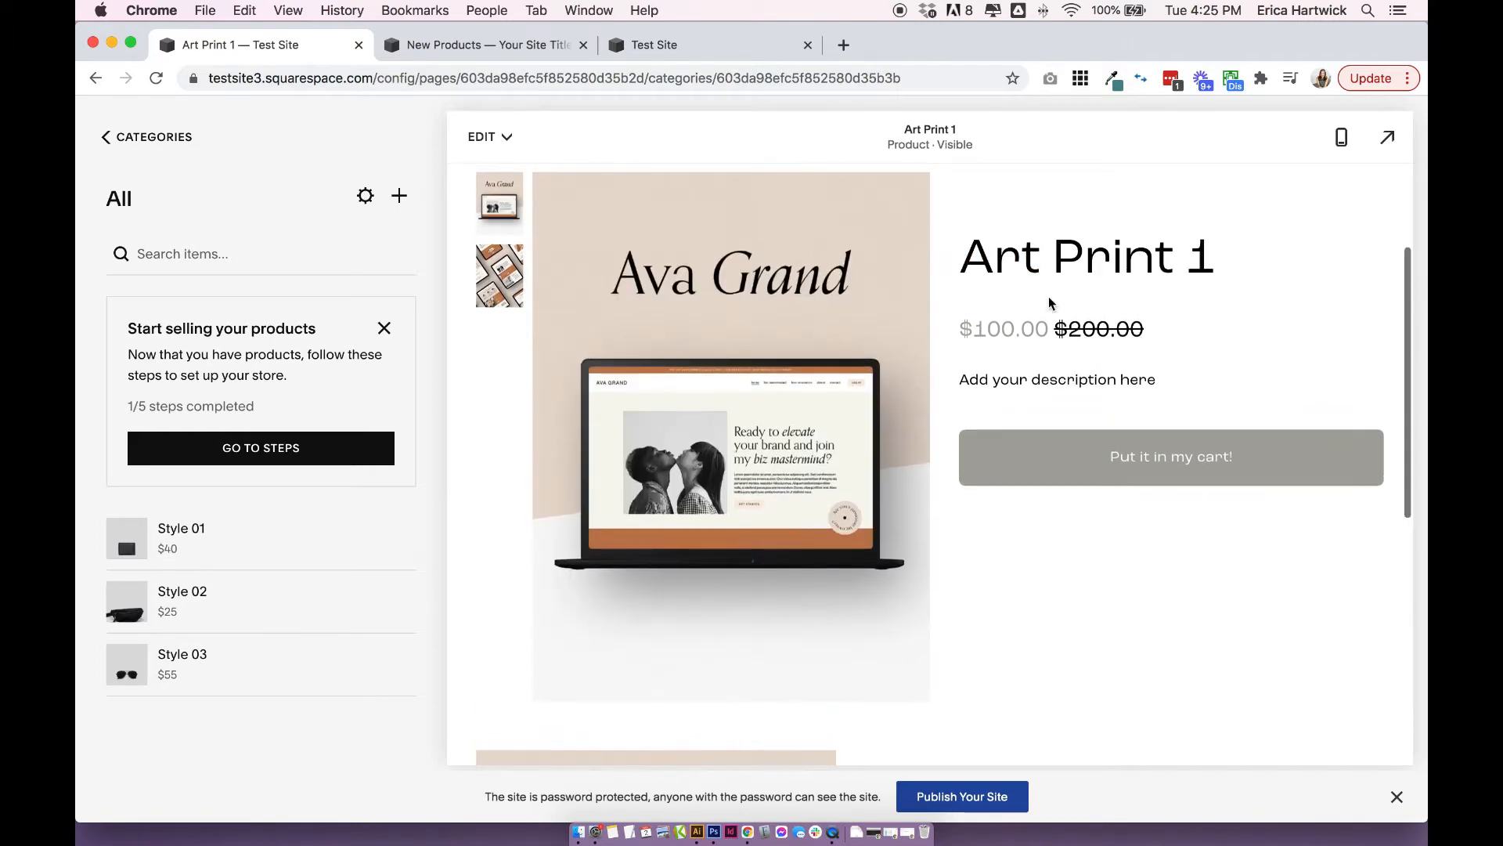
pyautogui.scroll(1, 1190, 331)
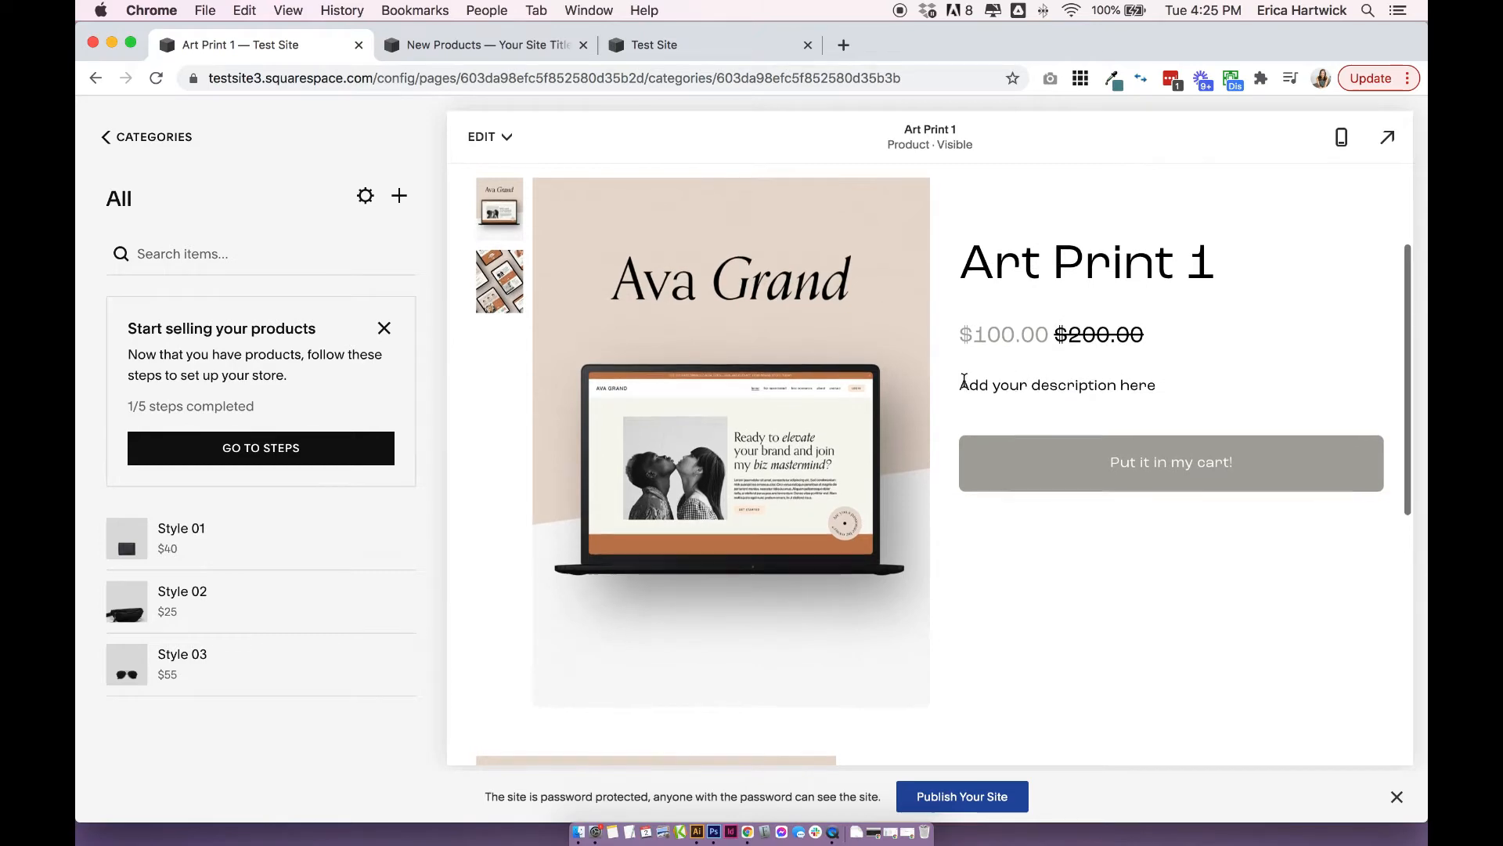
pyautogui.moveTo(963, 381); pyautogui.dragTo(1214, 390)
pyautogui.doubleClick(1213, 390)
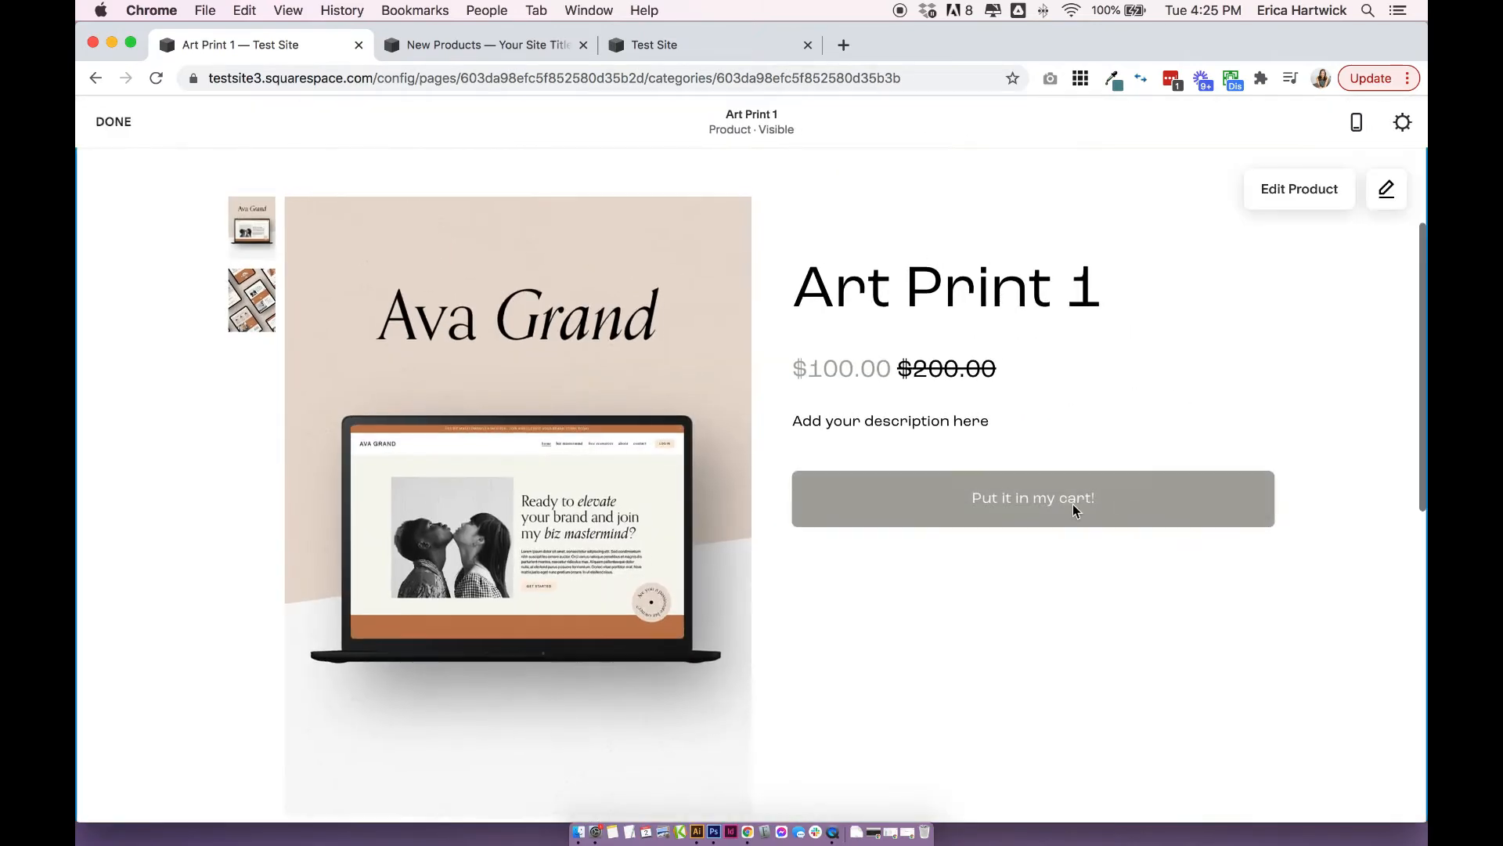
# Review the purchase button and the additional info section below the product images, and return to the page's beginning.
pyautogui.scroll(-7, 822, 533)
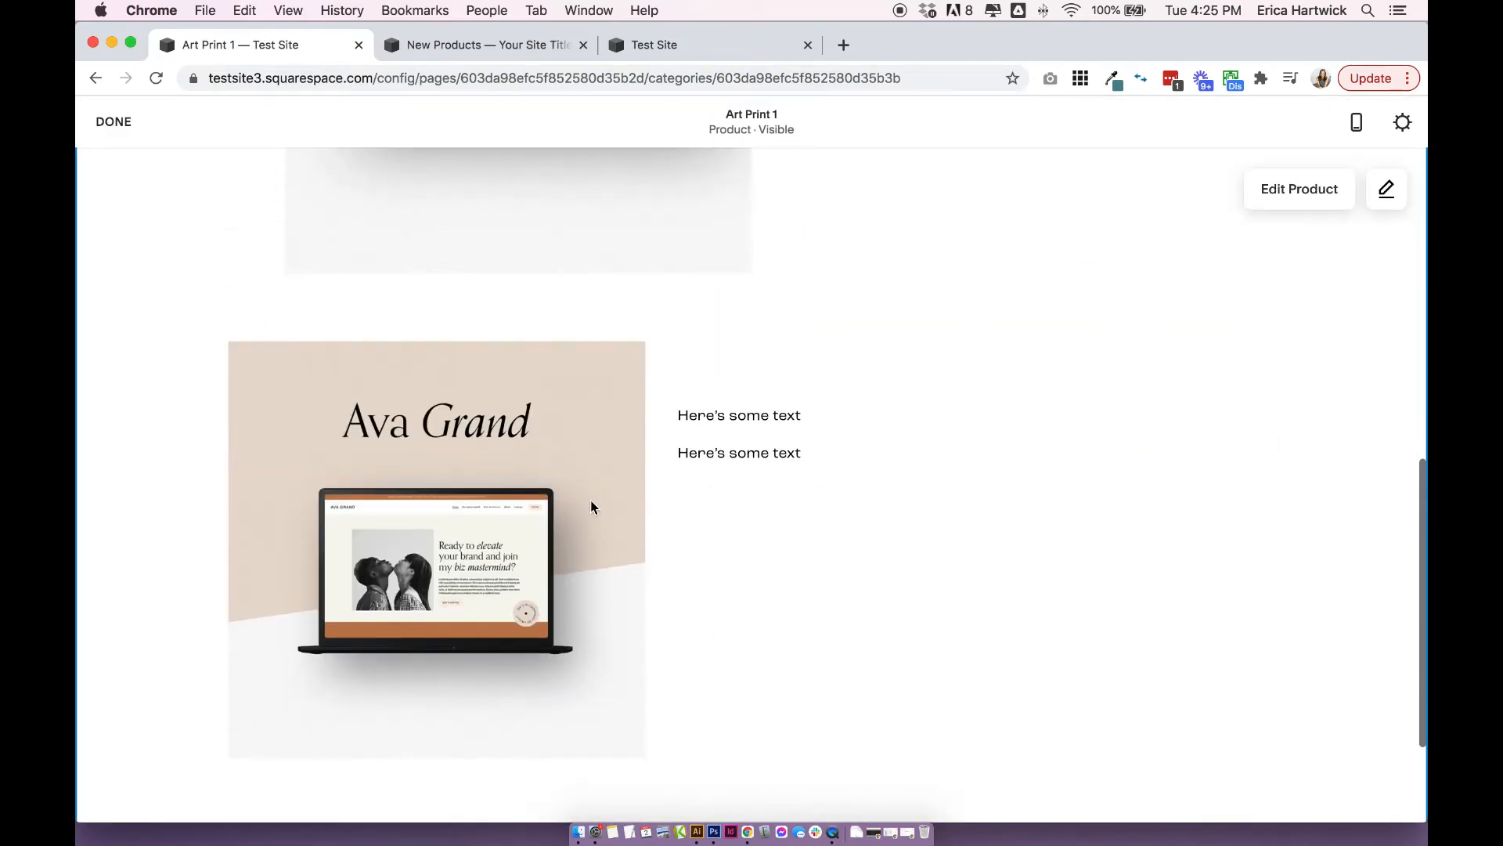
pyautogui.scroll(-2, 619, 526)
pyautogui.scroll(3, 618, 526)
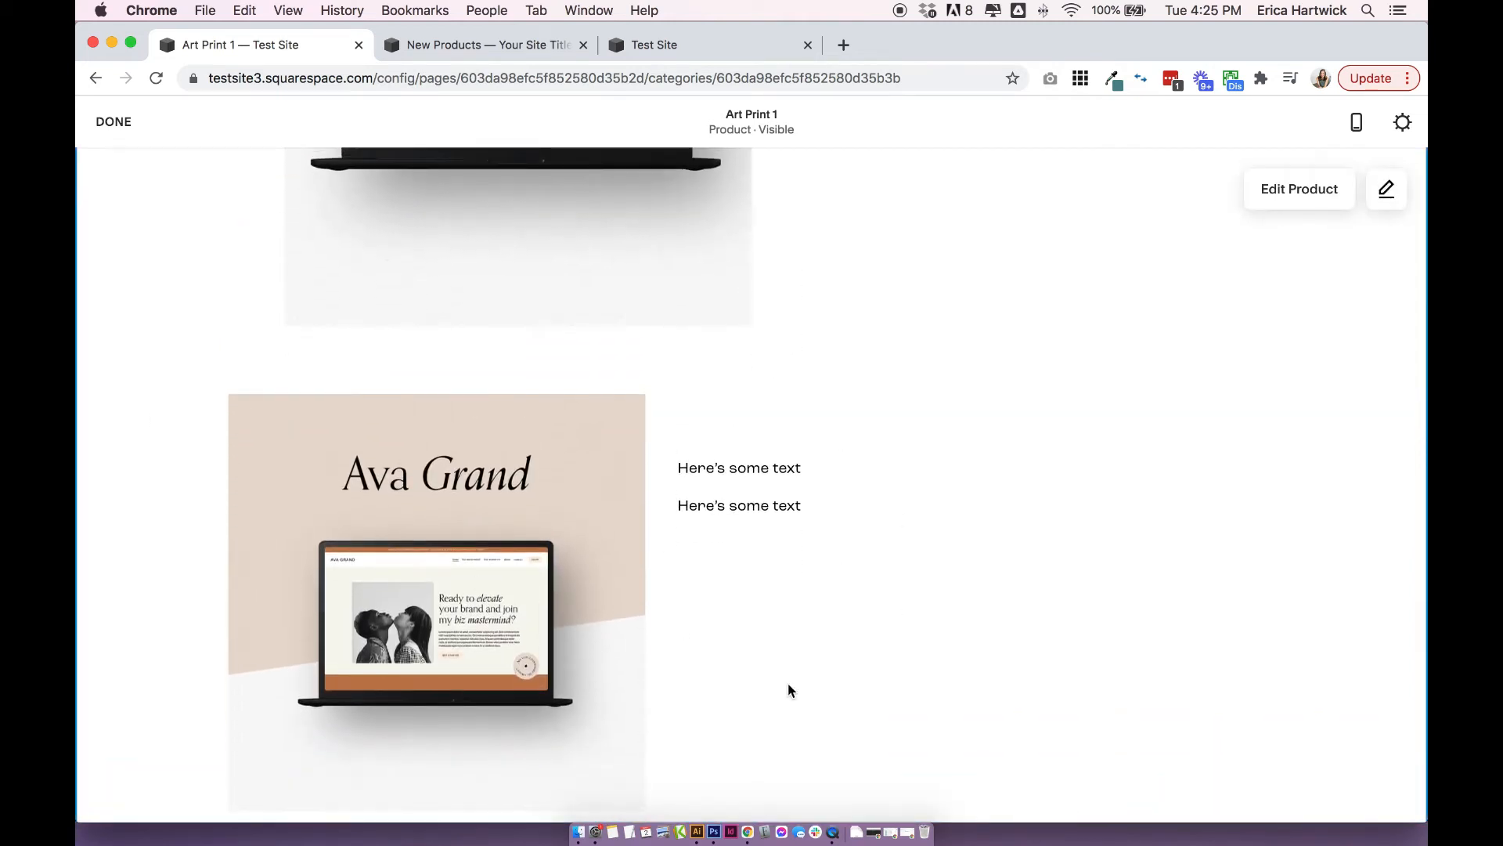
pyautogui.scroll(1, 796, 668)
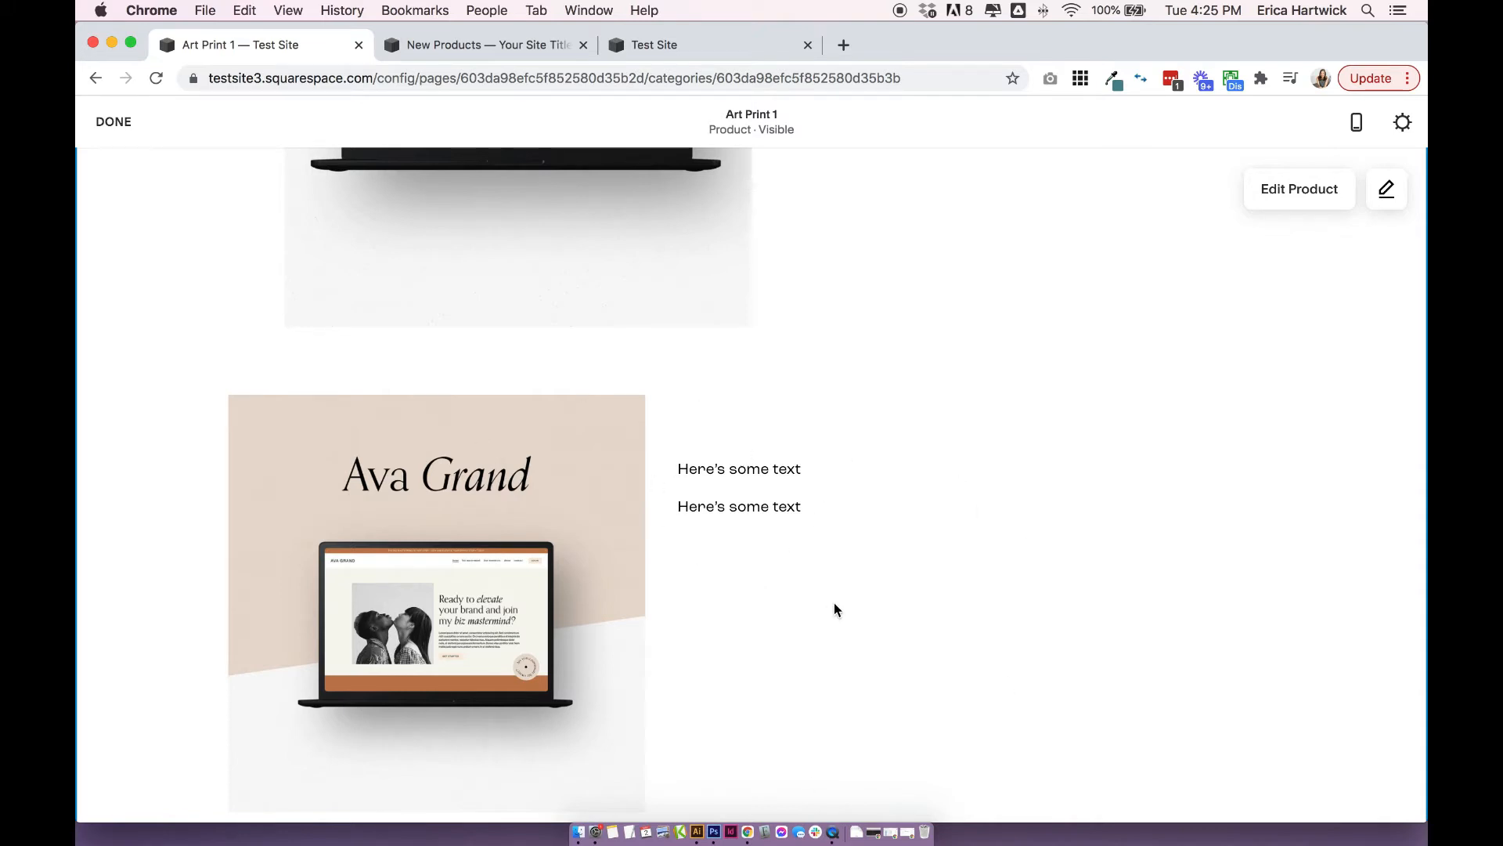
pyautogui.scroll(-3, 832, 608)
pyautogui.scroll(6, 832, 608)
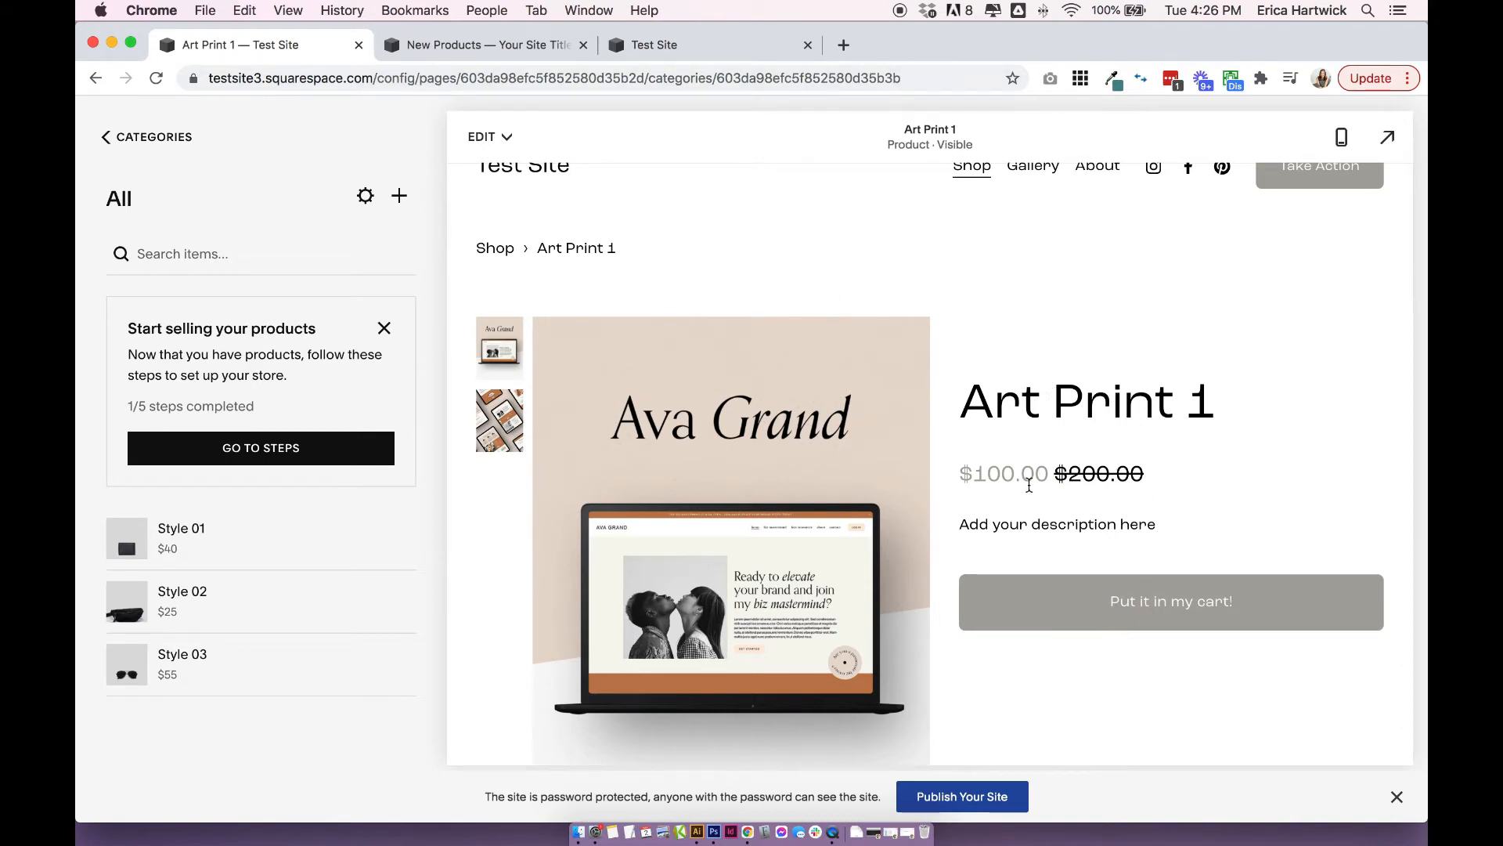
pyautogui.scroll(-6, 1060, 618)
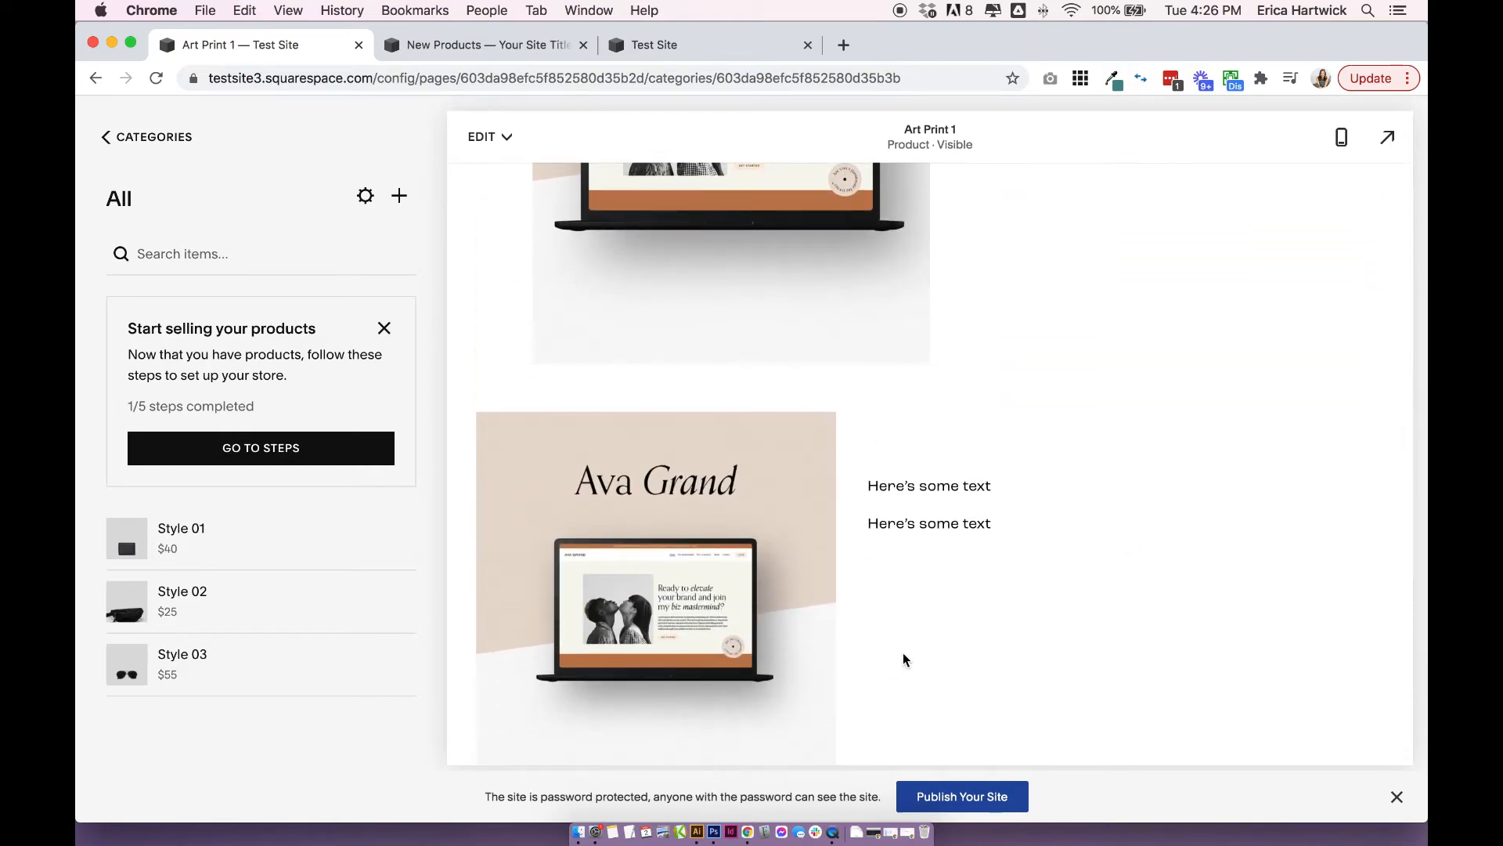
pyautogui.scroll(6, 904, 650)
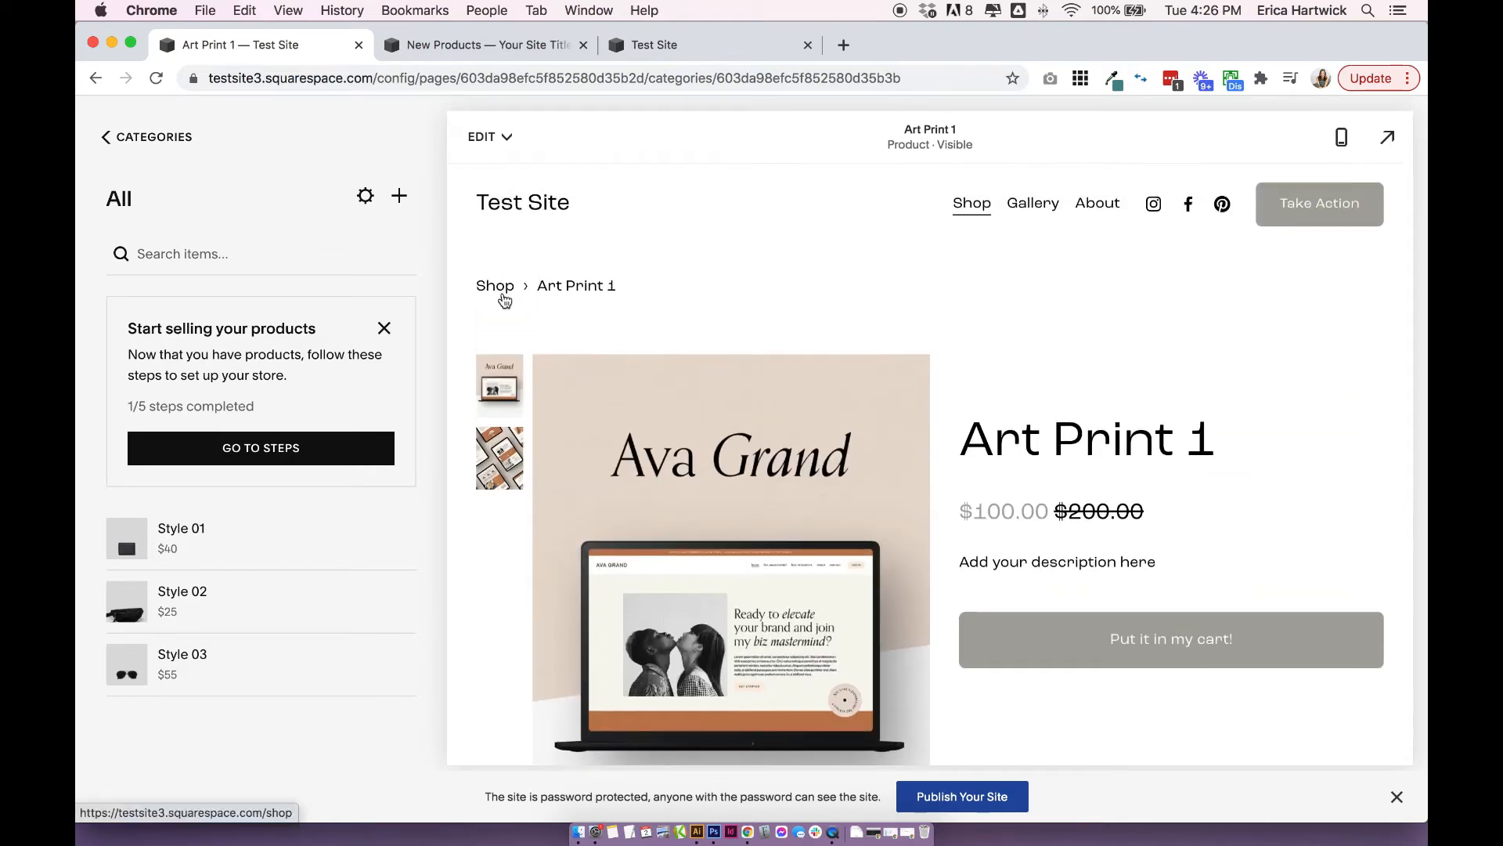
# Return to the Shop page and examine its banner, intro text, category link and product grid.
pyautogui.click(502, 287)
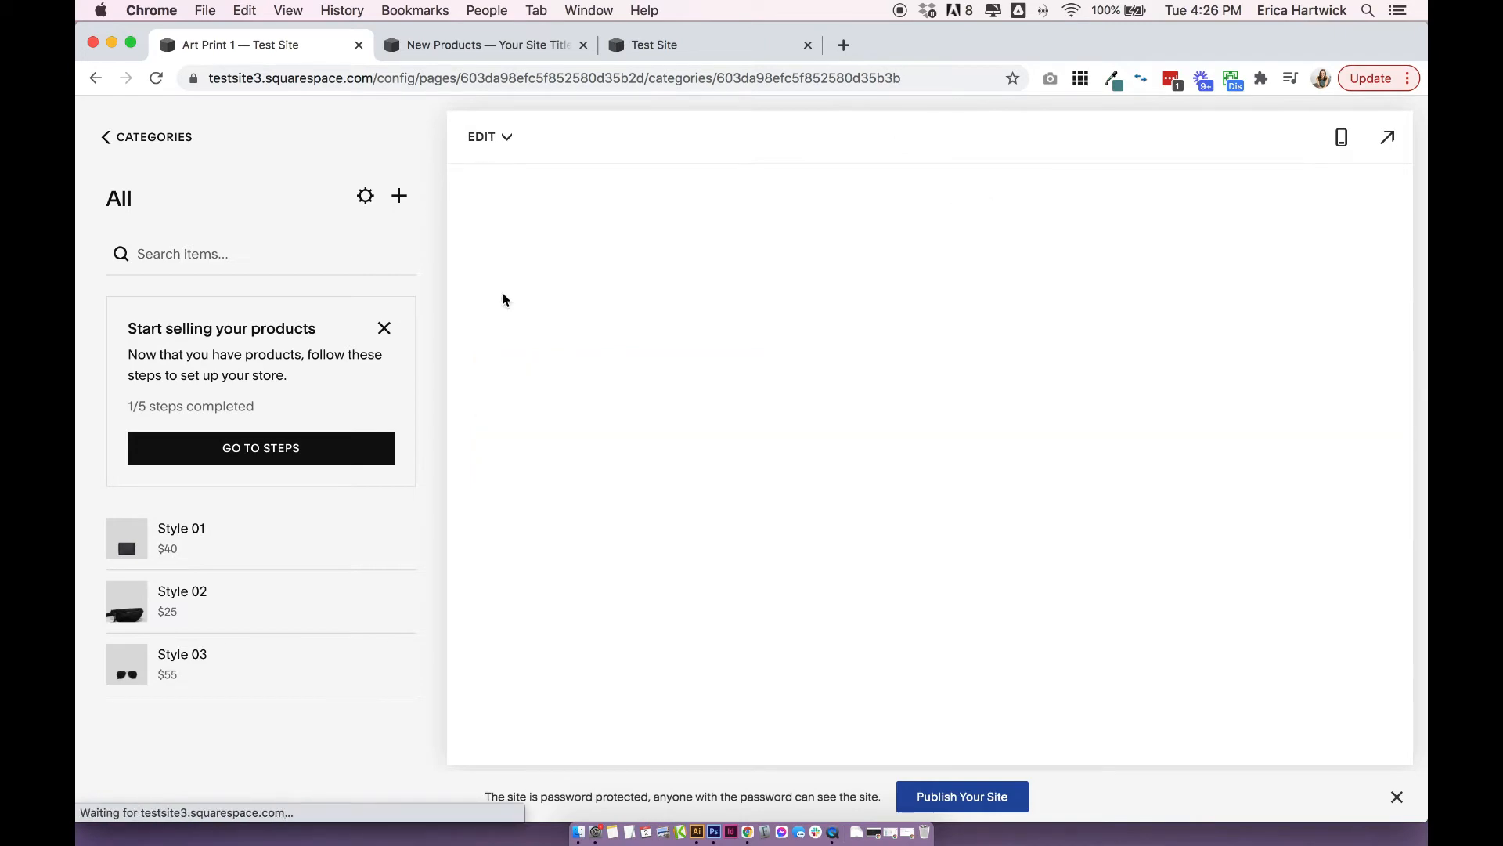
pyautogui.scroll(-7, 701, 392)
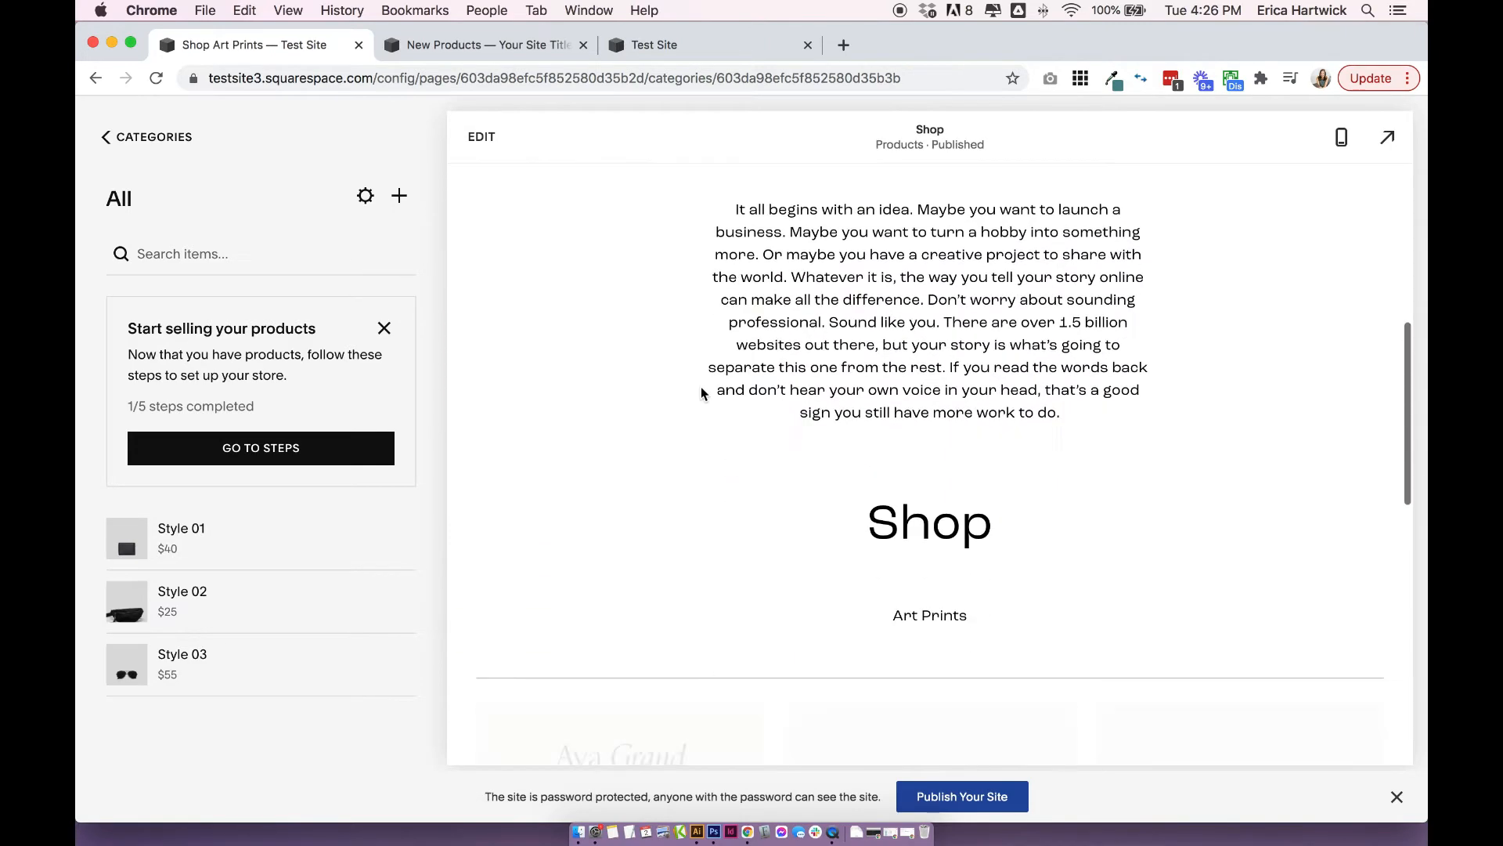
pyautogui.scroll(-5, 701, 393)
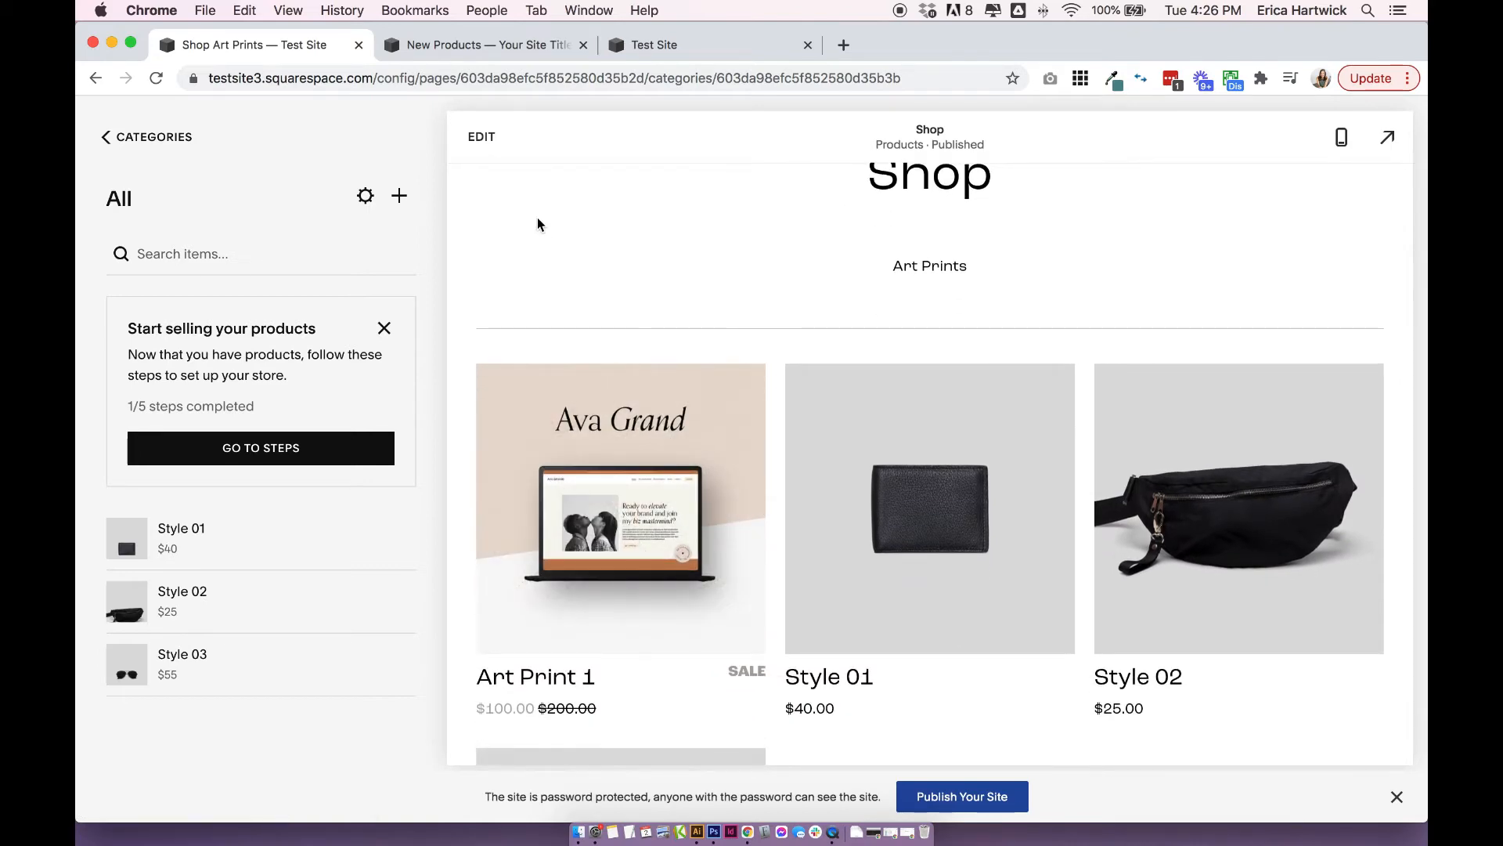
pyautogui.scroll(-2, 1027, 495)
pyautogui.scroll(9, 1028, 495)
pyautogui.scroll(-7, 1029, 494)
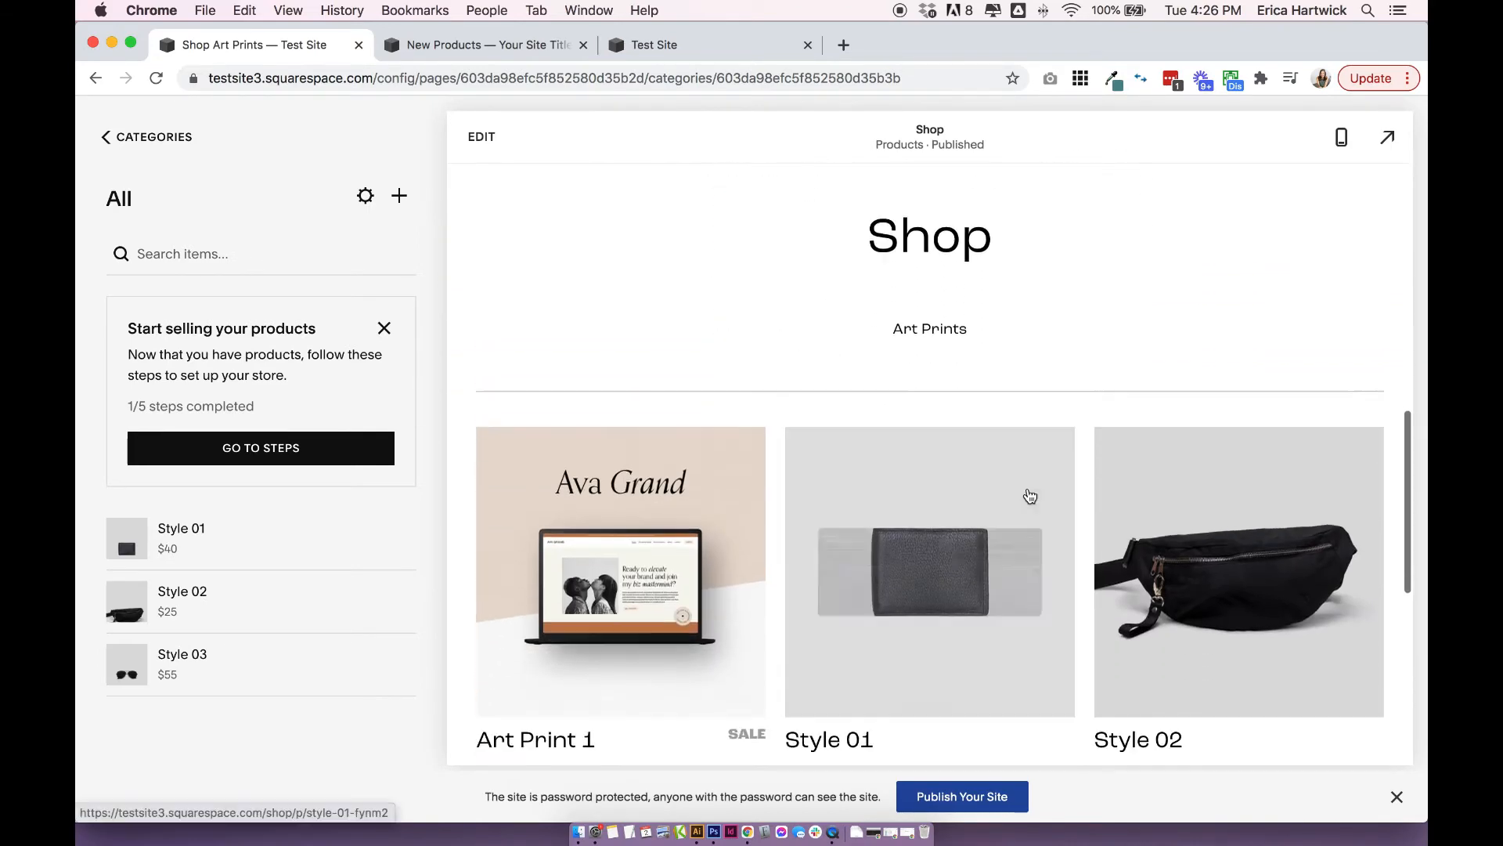
pyautogui.scroll(12, 1029, 495)
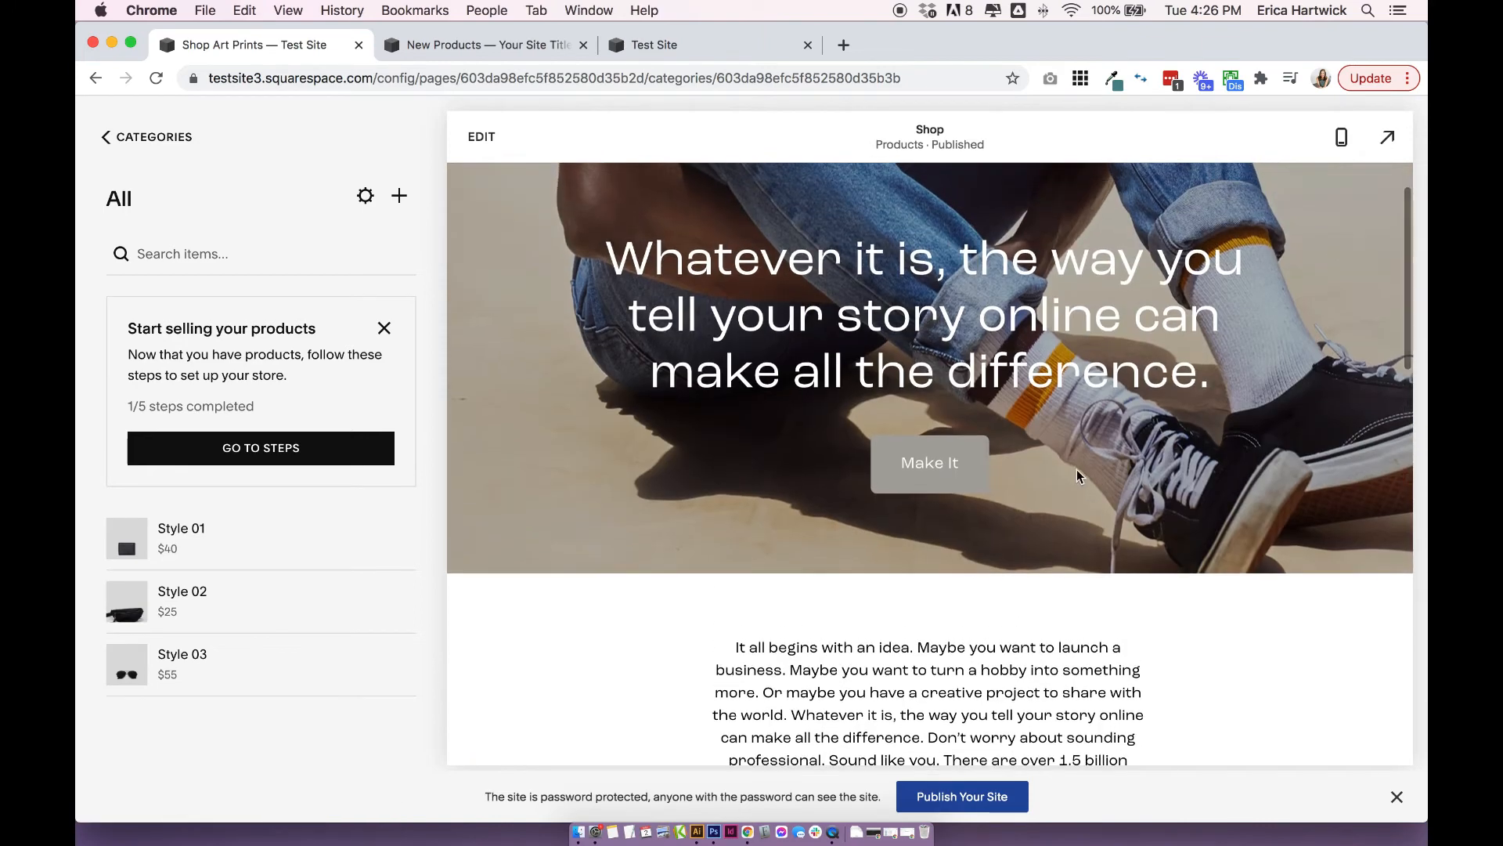
pyautogui.scroll(-7, 1079, 481)
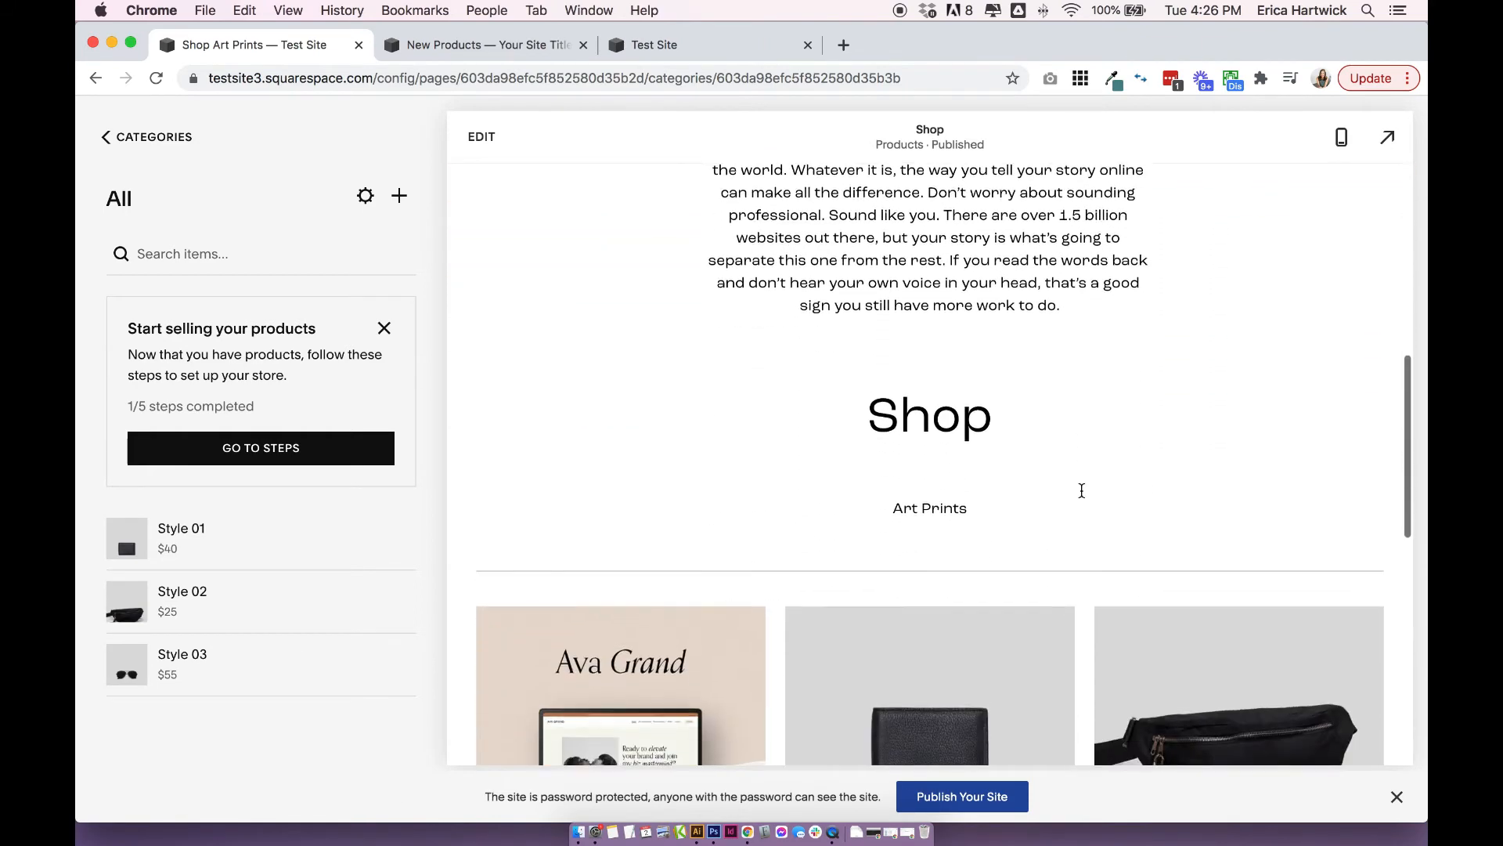
pyautogui.scroll(-1, 1073, 454)
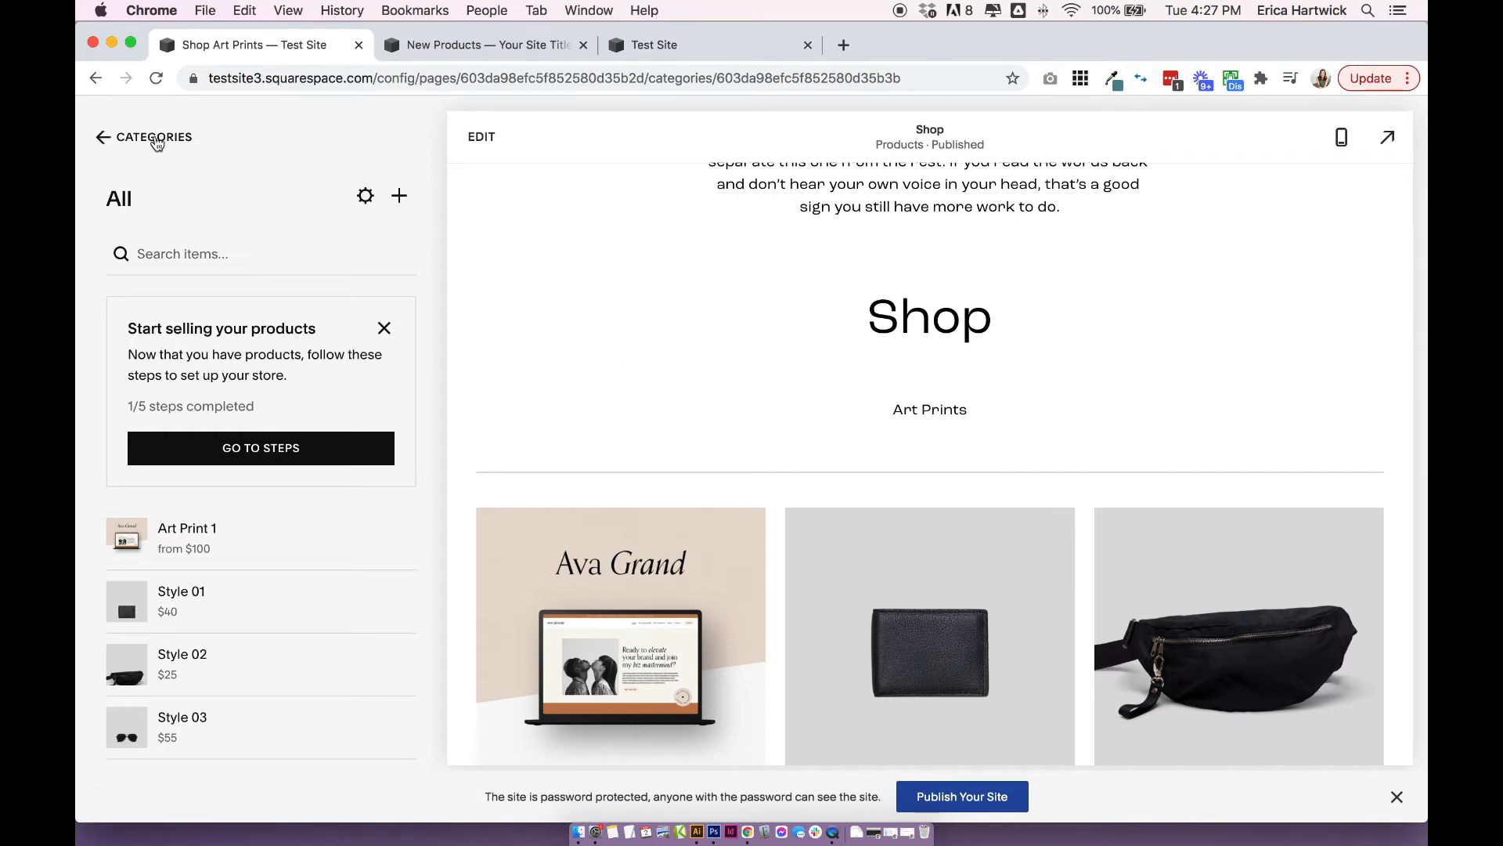
# Go back to the store's category list and view the Art Prints category page with its heading and subcategory links.
pyautogui.click(157, 142)
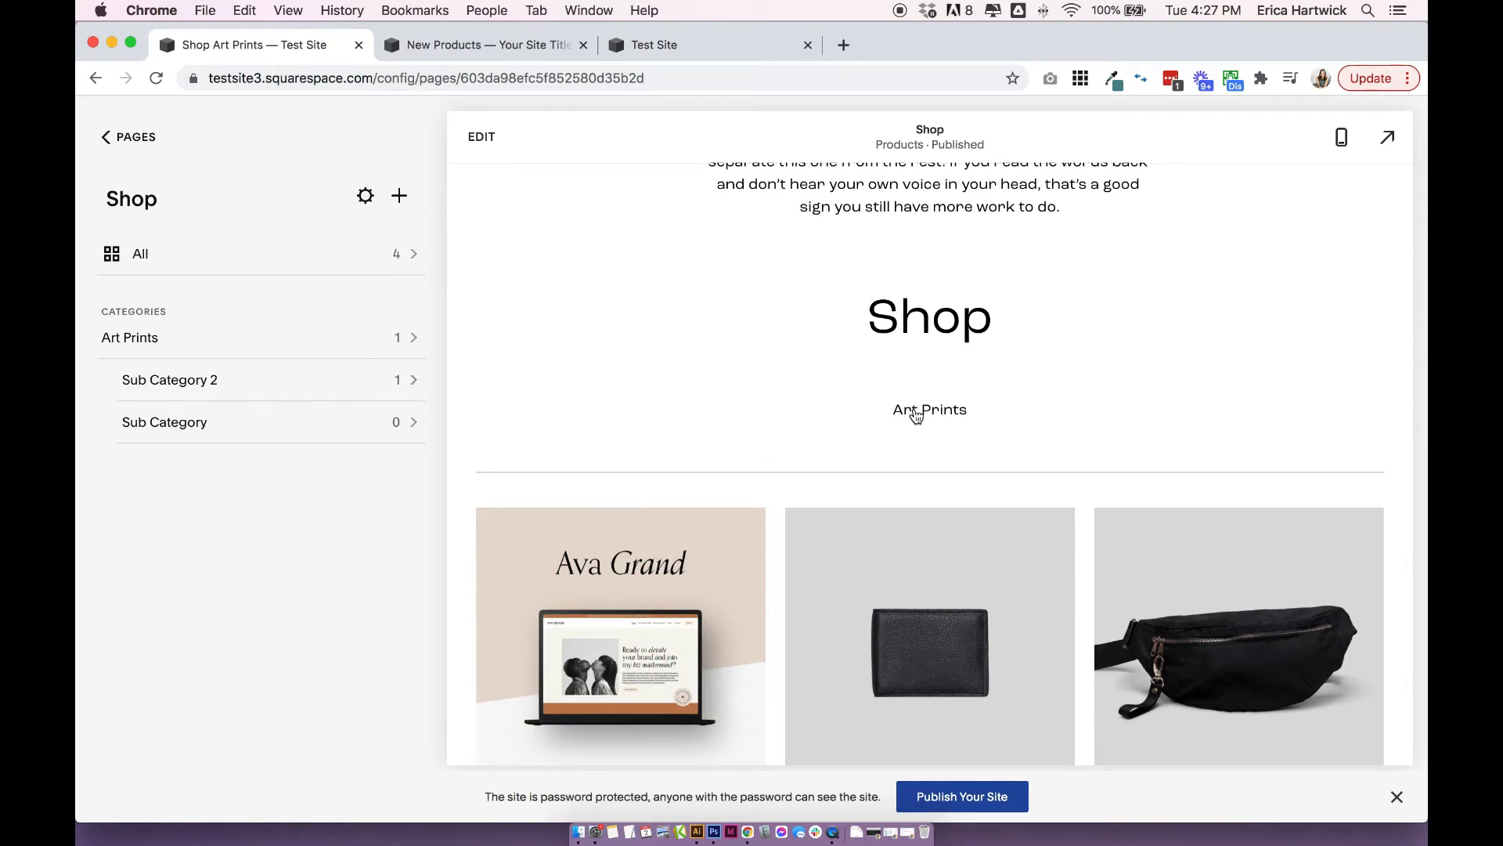
pyautogui.click(911, 414)
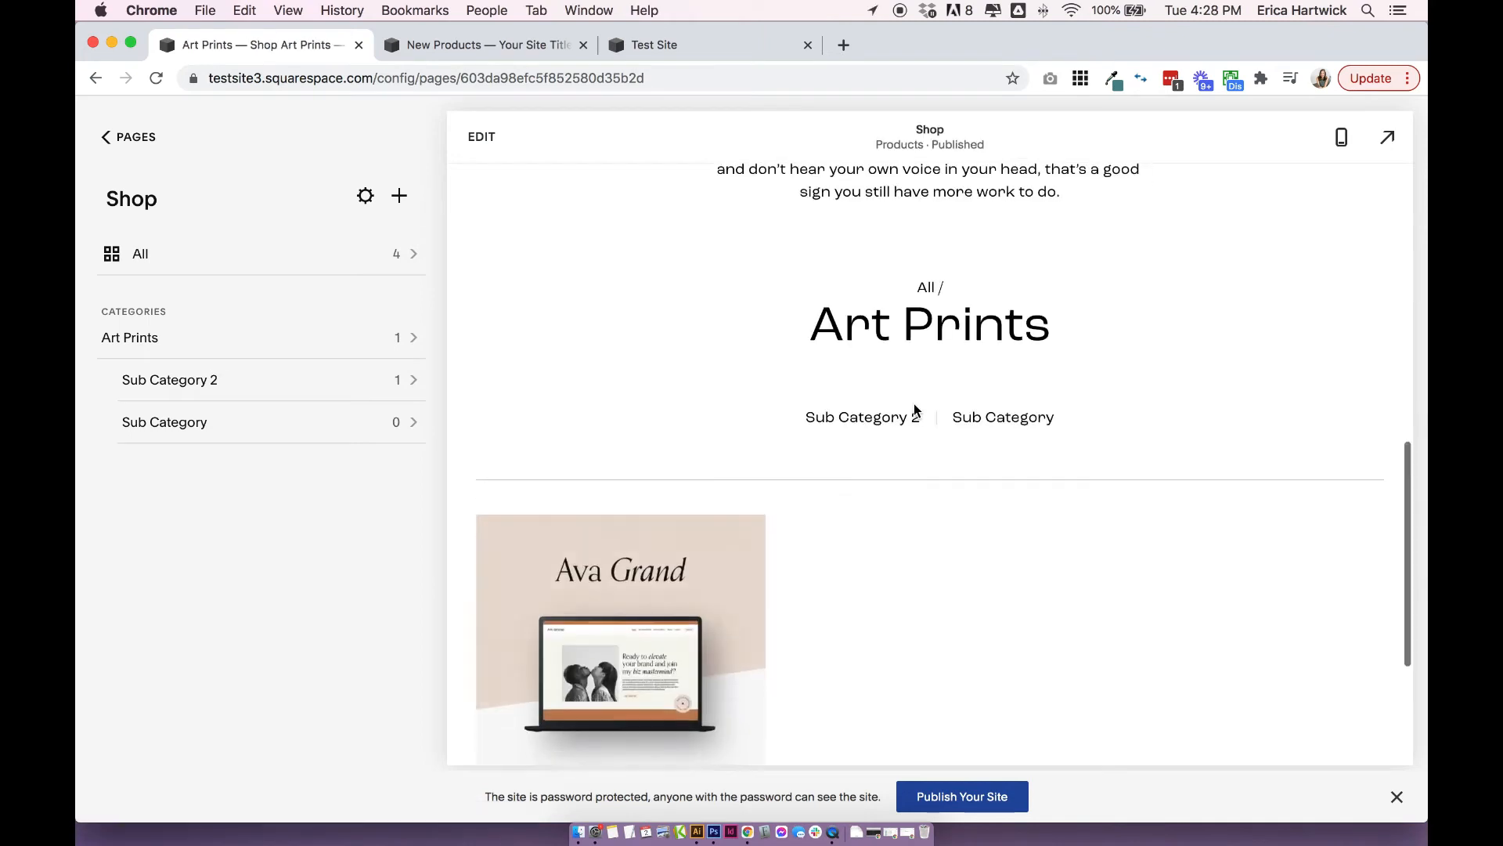
pyautogui.moveTo(812, 324); pyautogui.dragTo(1082, 346)
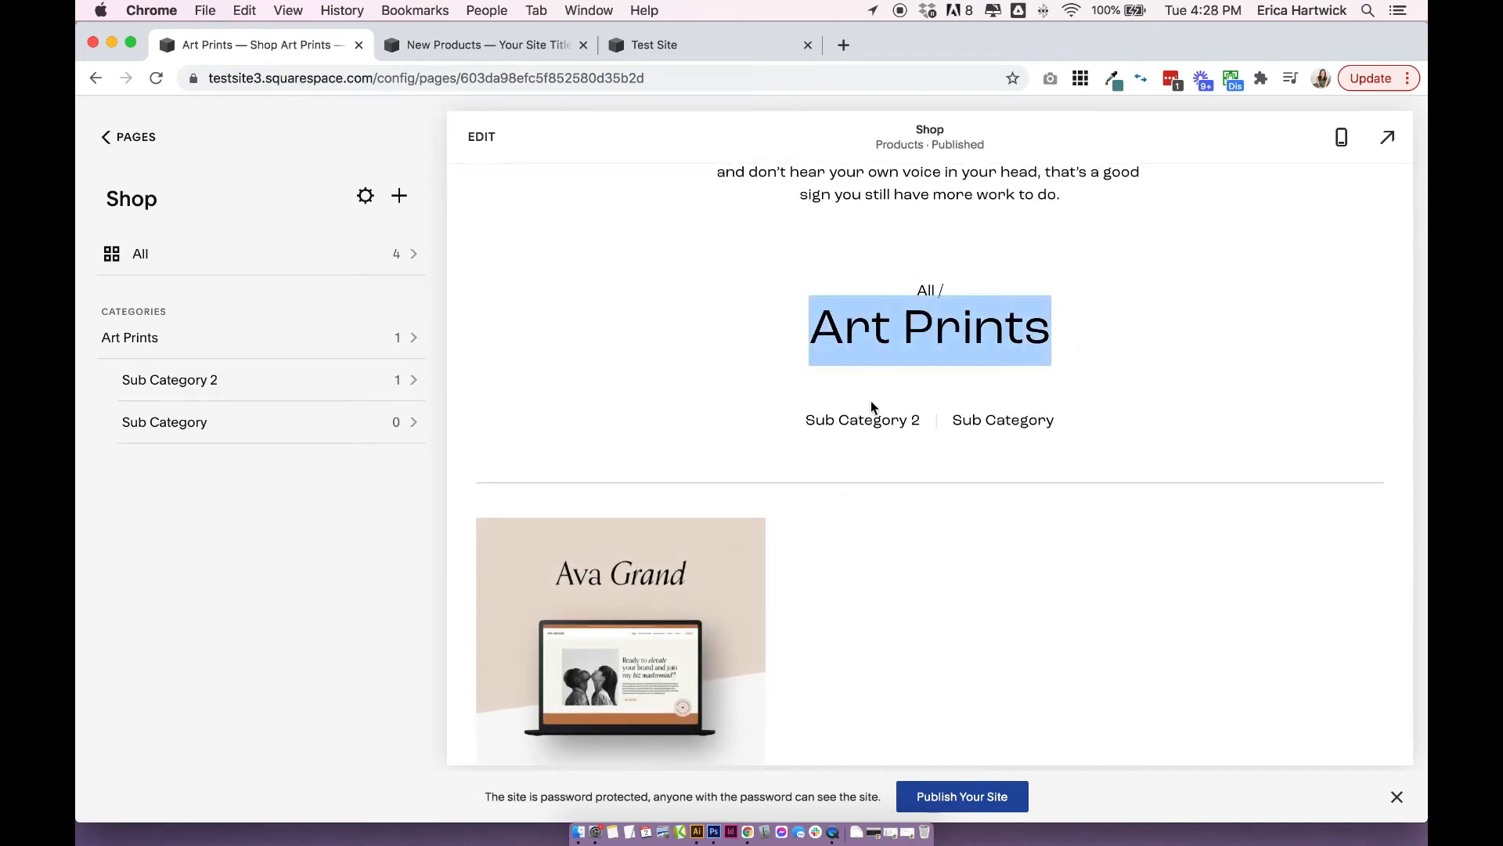
pyautogui.click(707, 368)
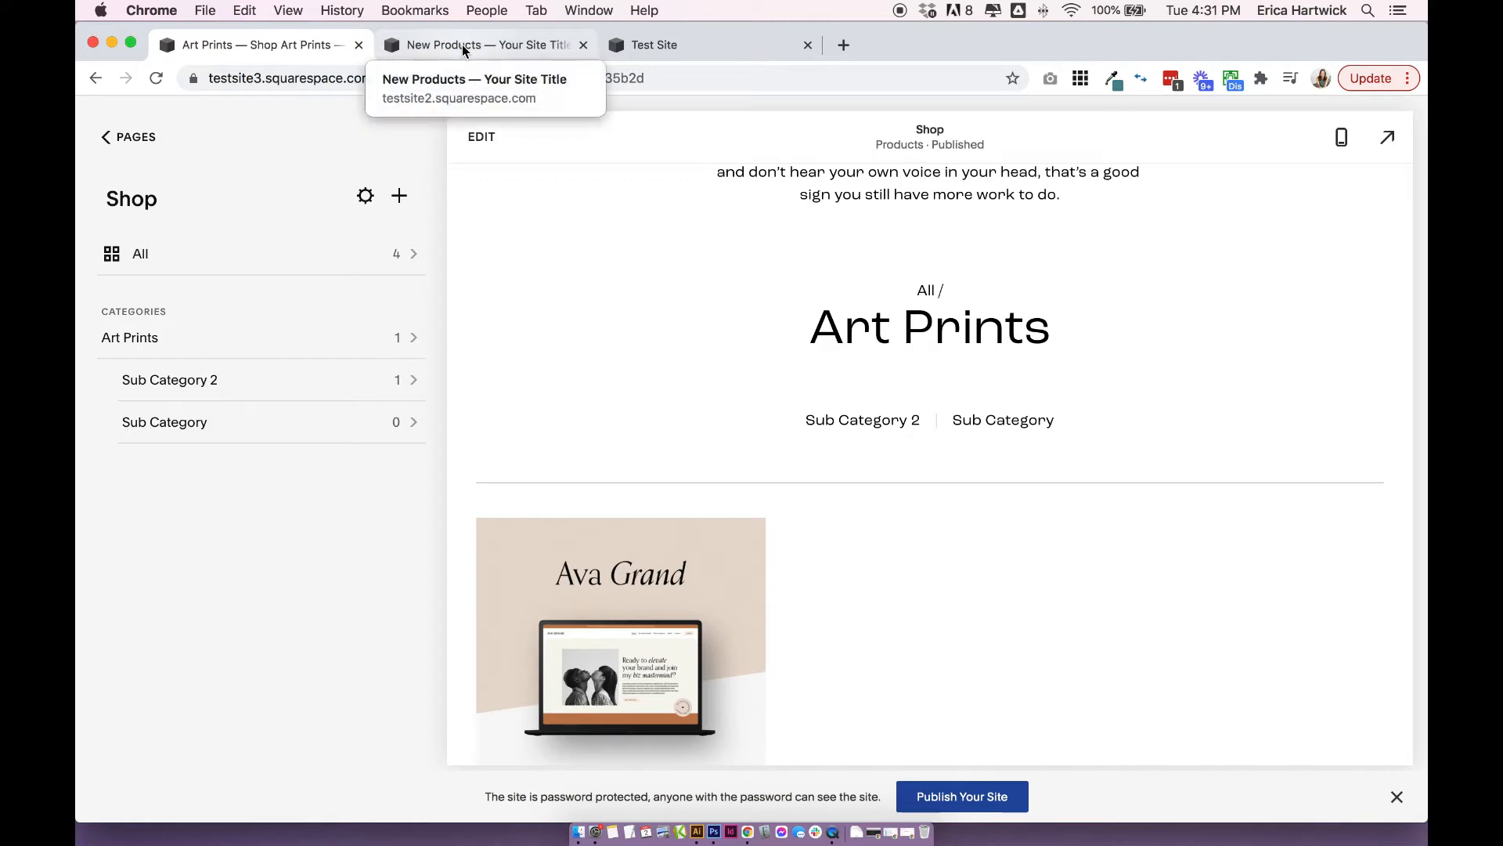
# Compare the New Products store on the other site with the Test Site Shop page, ending on New Products.
pyautogui.click(463, 50)
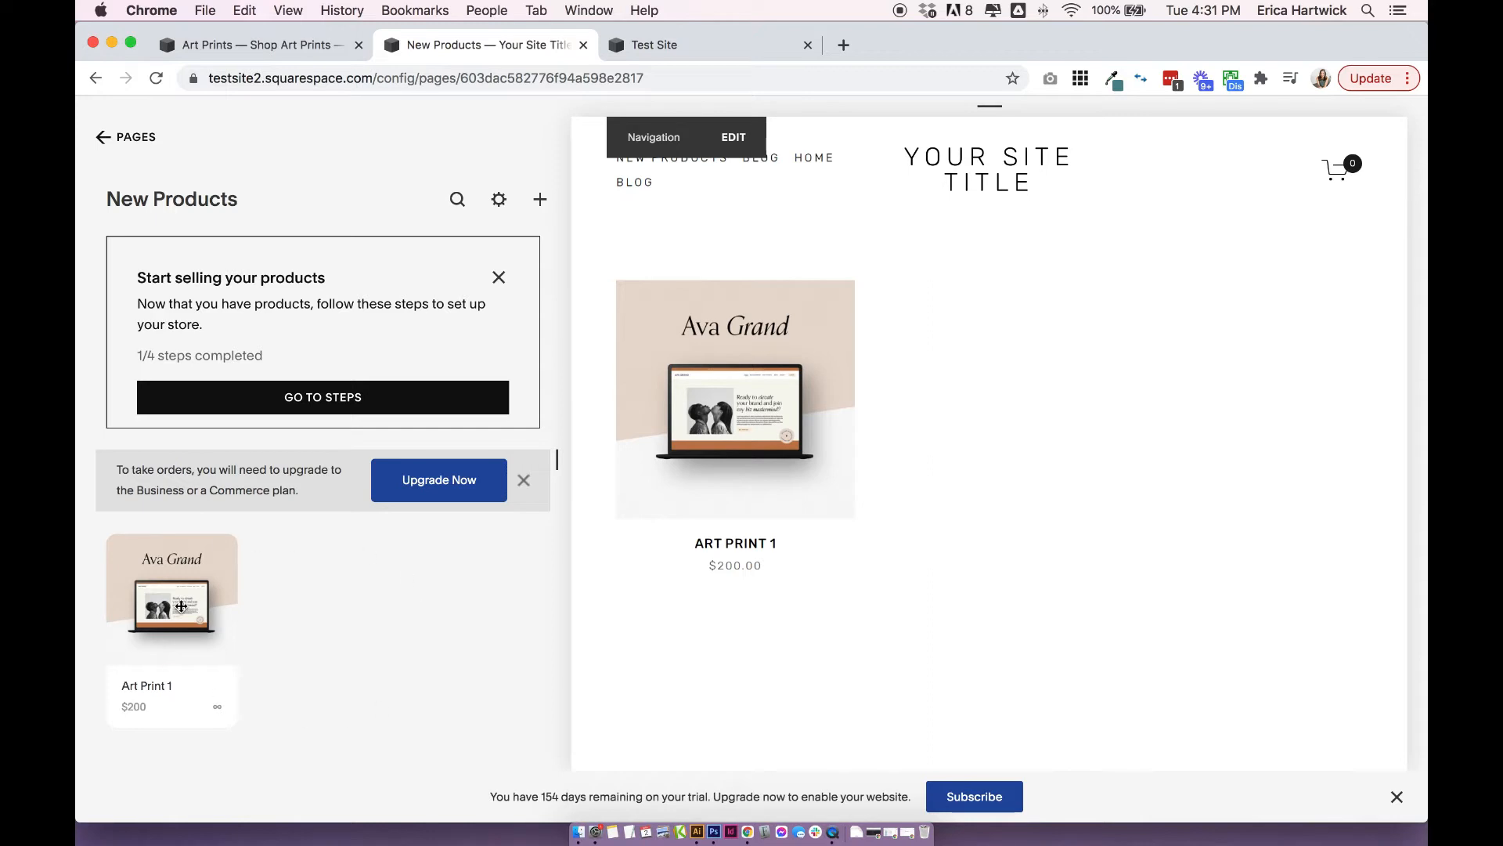
pyautogui.click(287, 48)
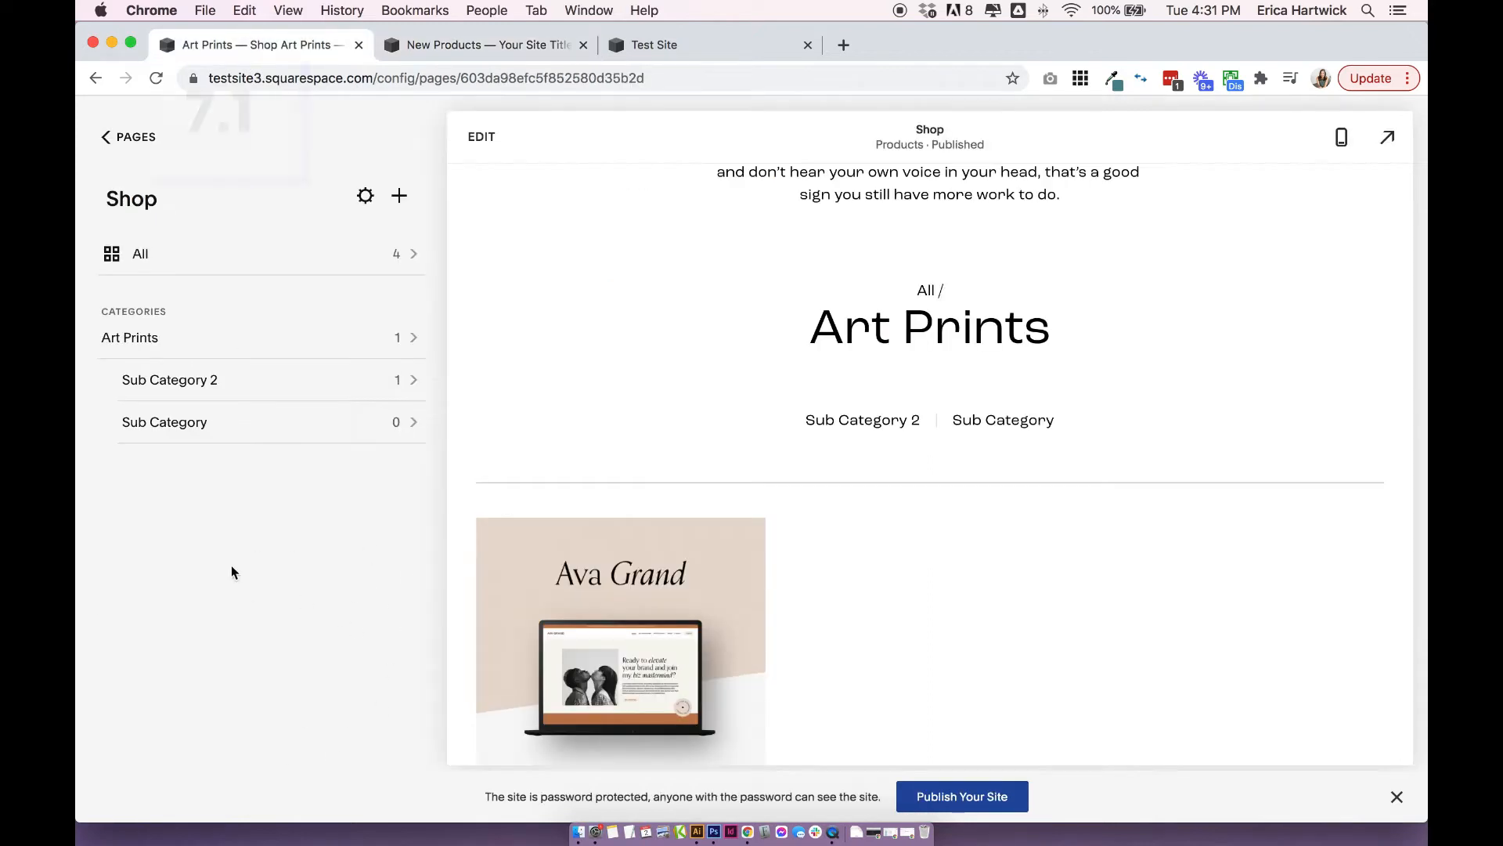
pyautogui.click(491, 49)
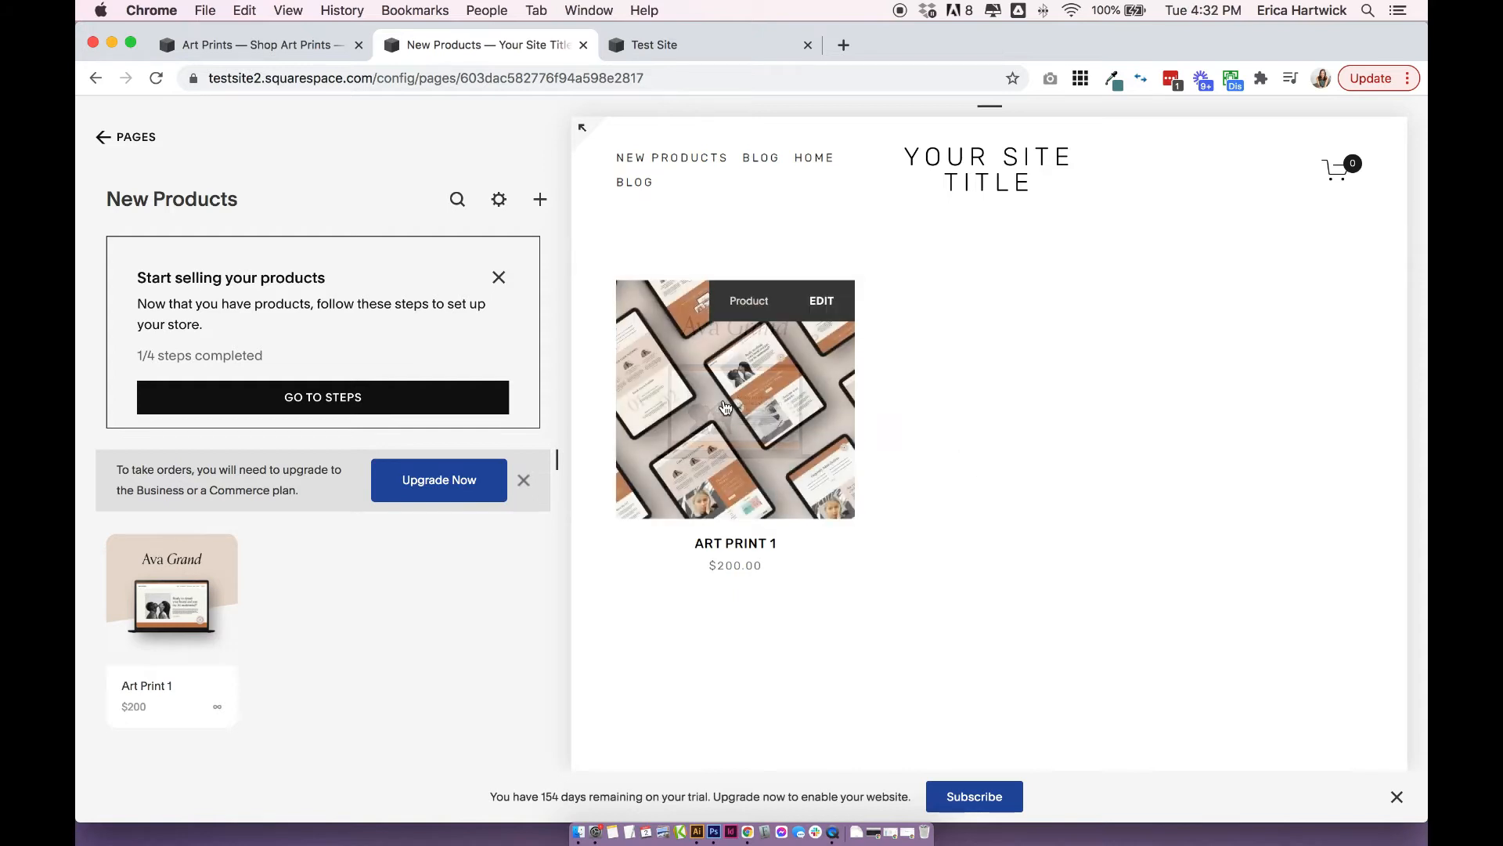
# Open Art Print 1 in the New Products store and check its title, price, description and purchase button.
pyautogui.click(726, 403)
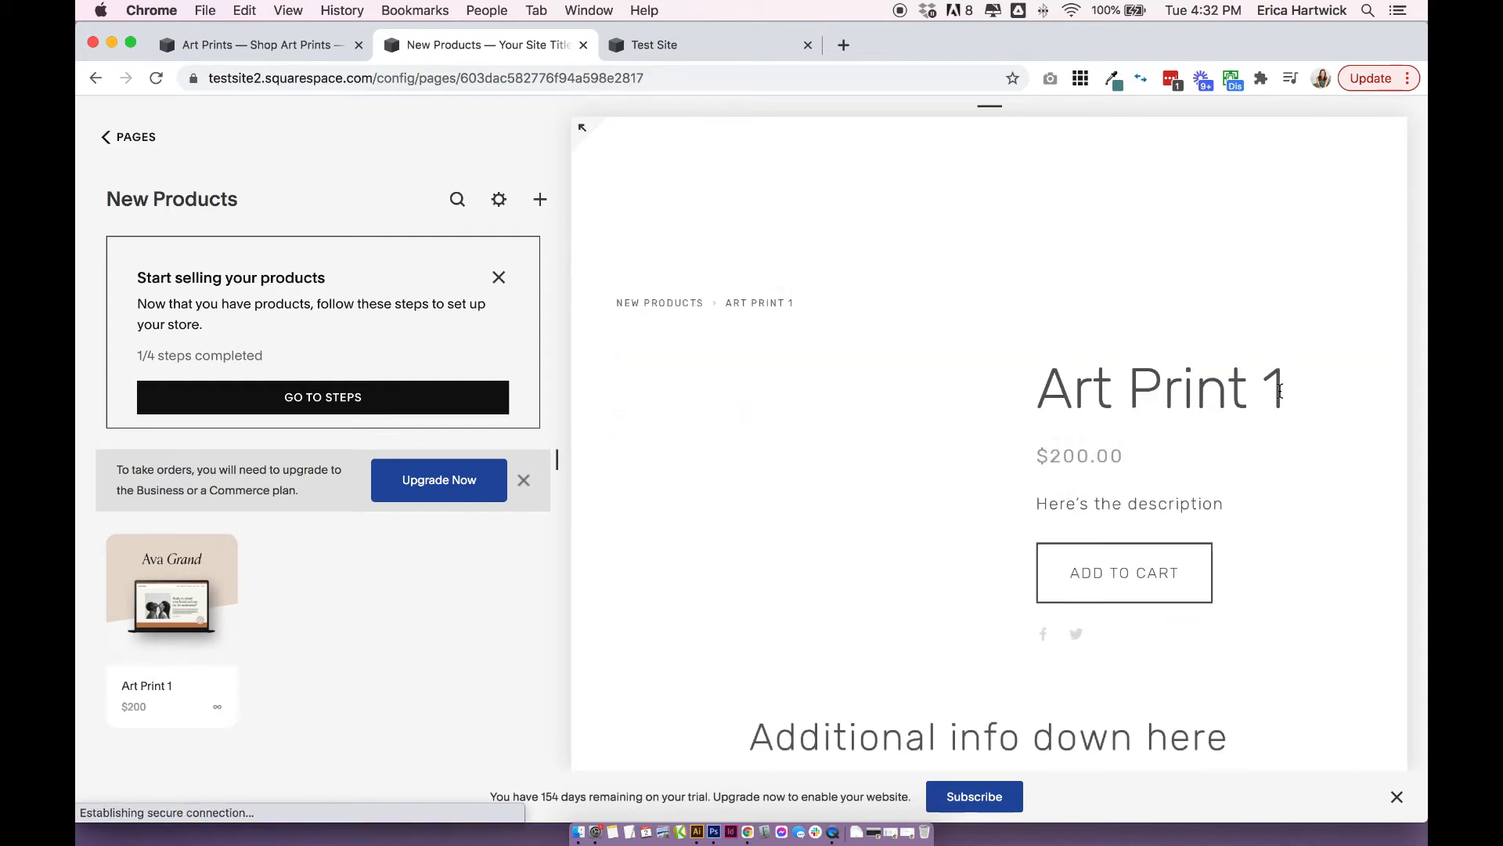
pyautogui.scroll(-4, 1196, 513)
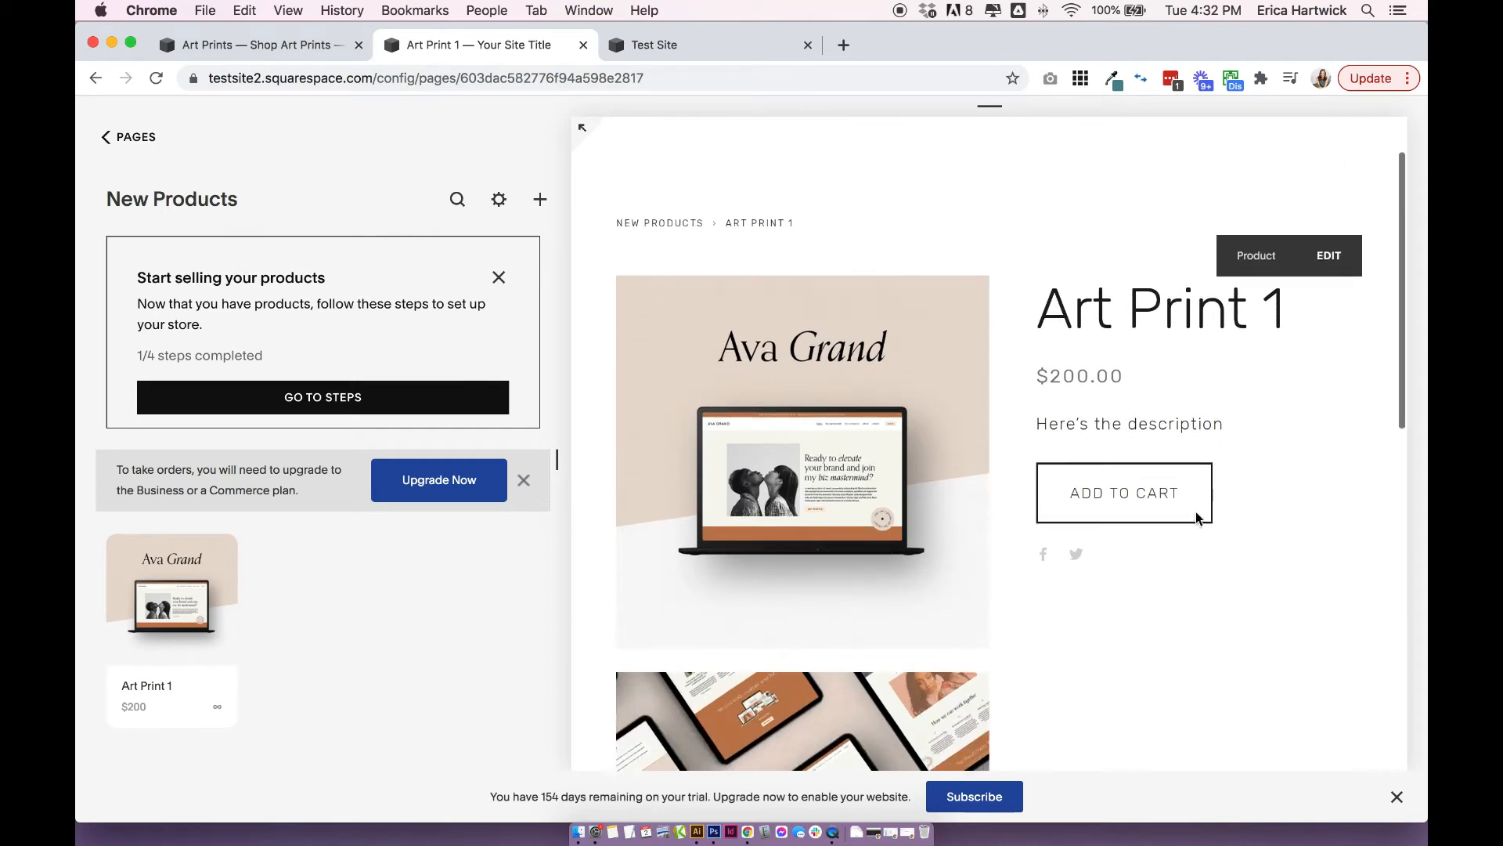
pyautogui.scroll(2, 1196, 513)
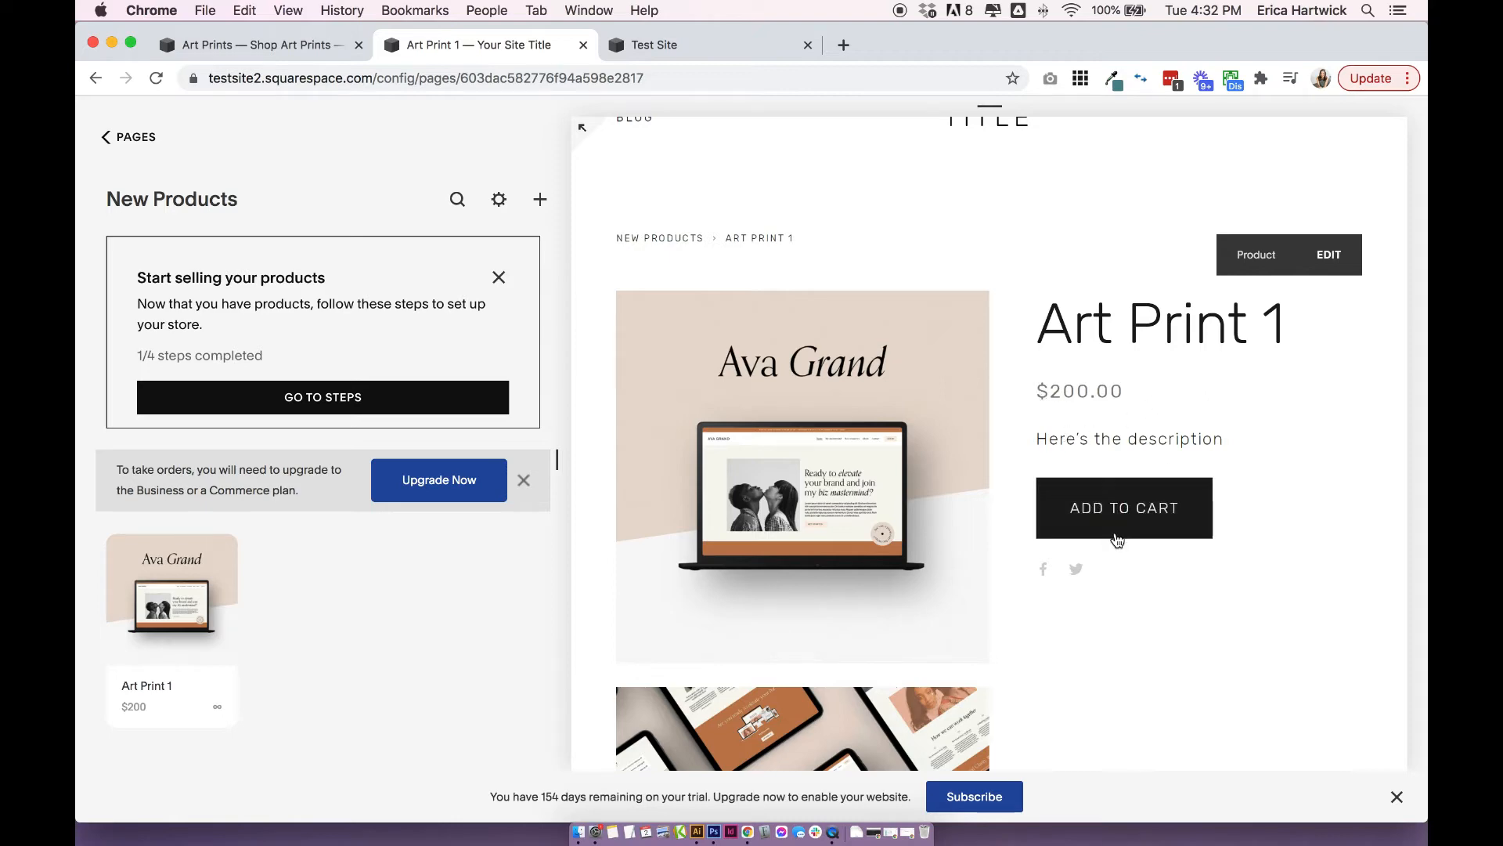
# Examine the stacked product images and the additional info section on the New Products version of Art Print 1.
pyautogui.scroll(-10, 1115, 538)
pyautogui.scroll(1, 1117, 532)
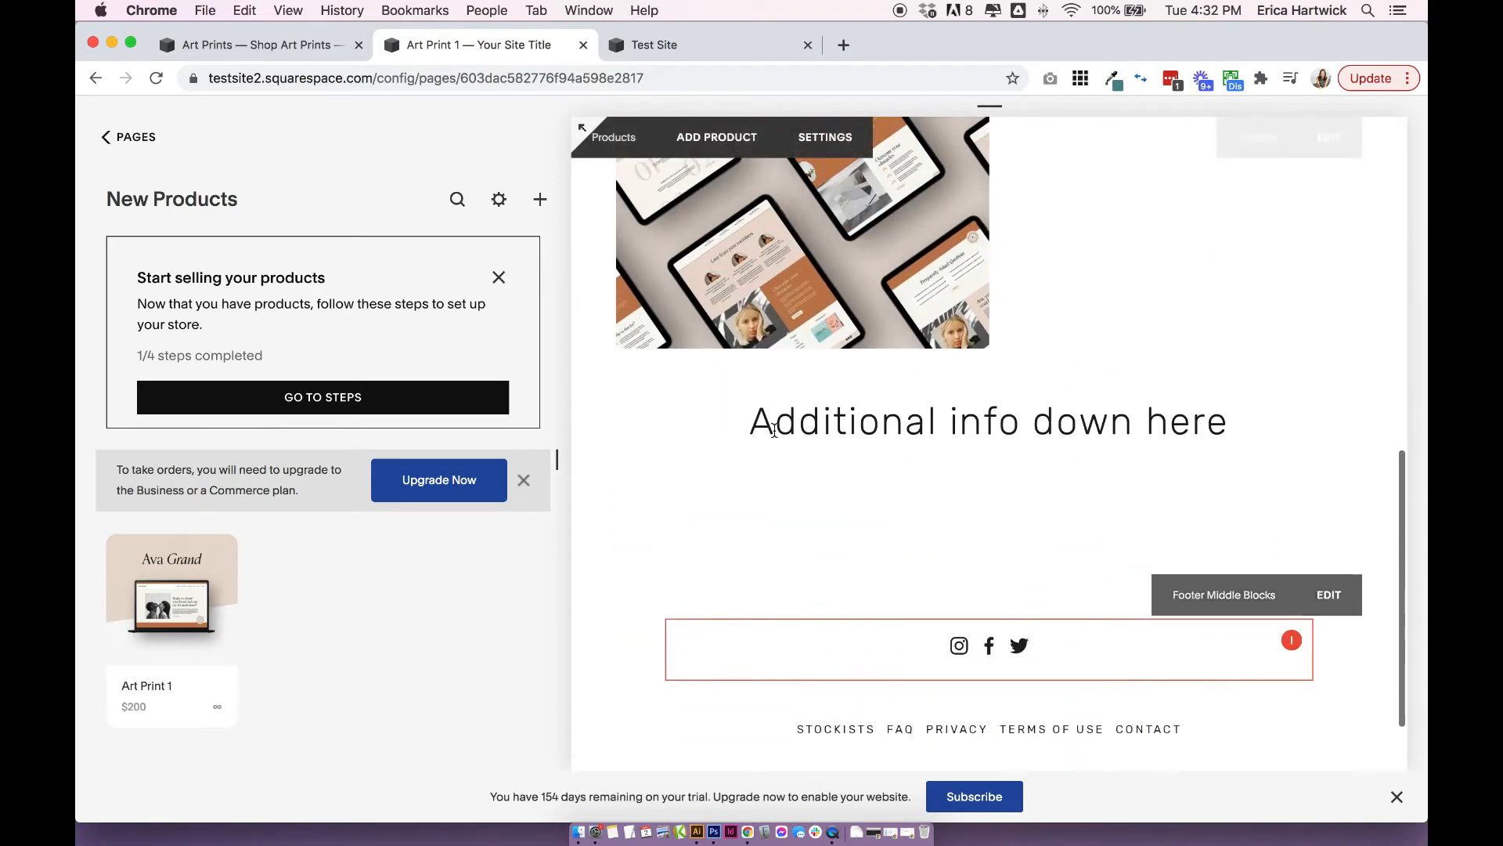
pyautogui.tripleClick(1342, 428)
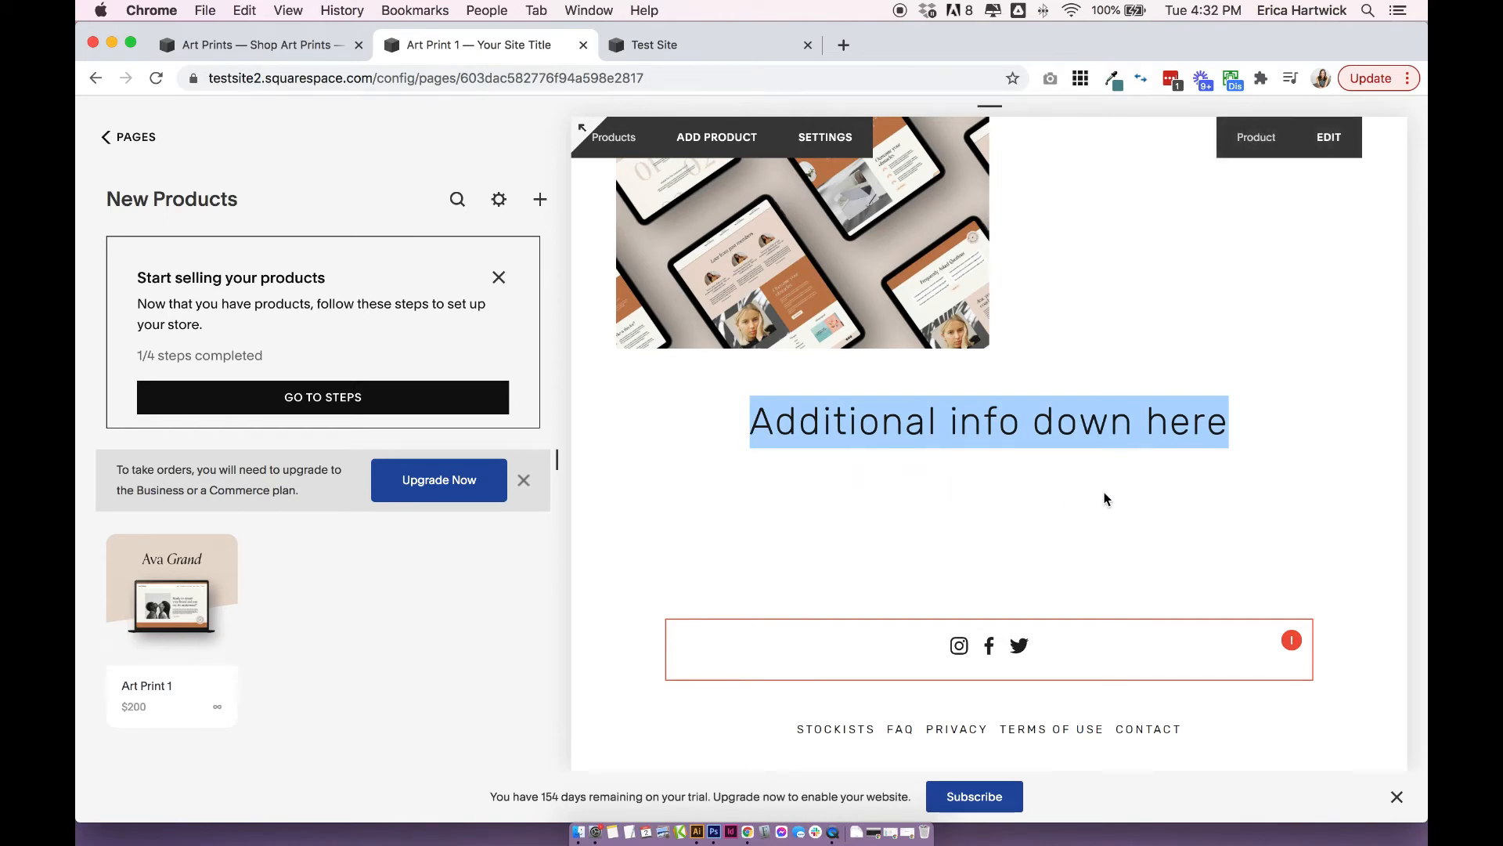
pyautogui.scroll(8, 1107, 500)
pyautogui.scroll(-3, 877, 423)
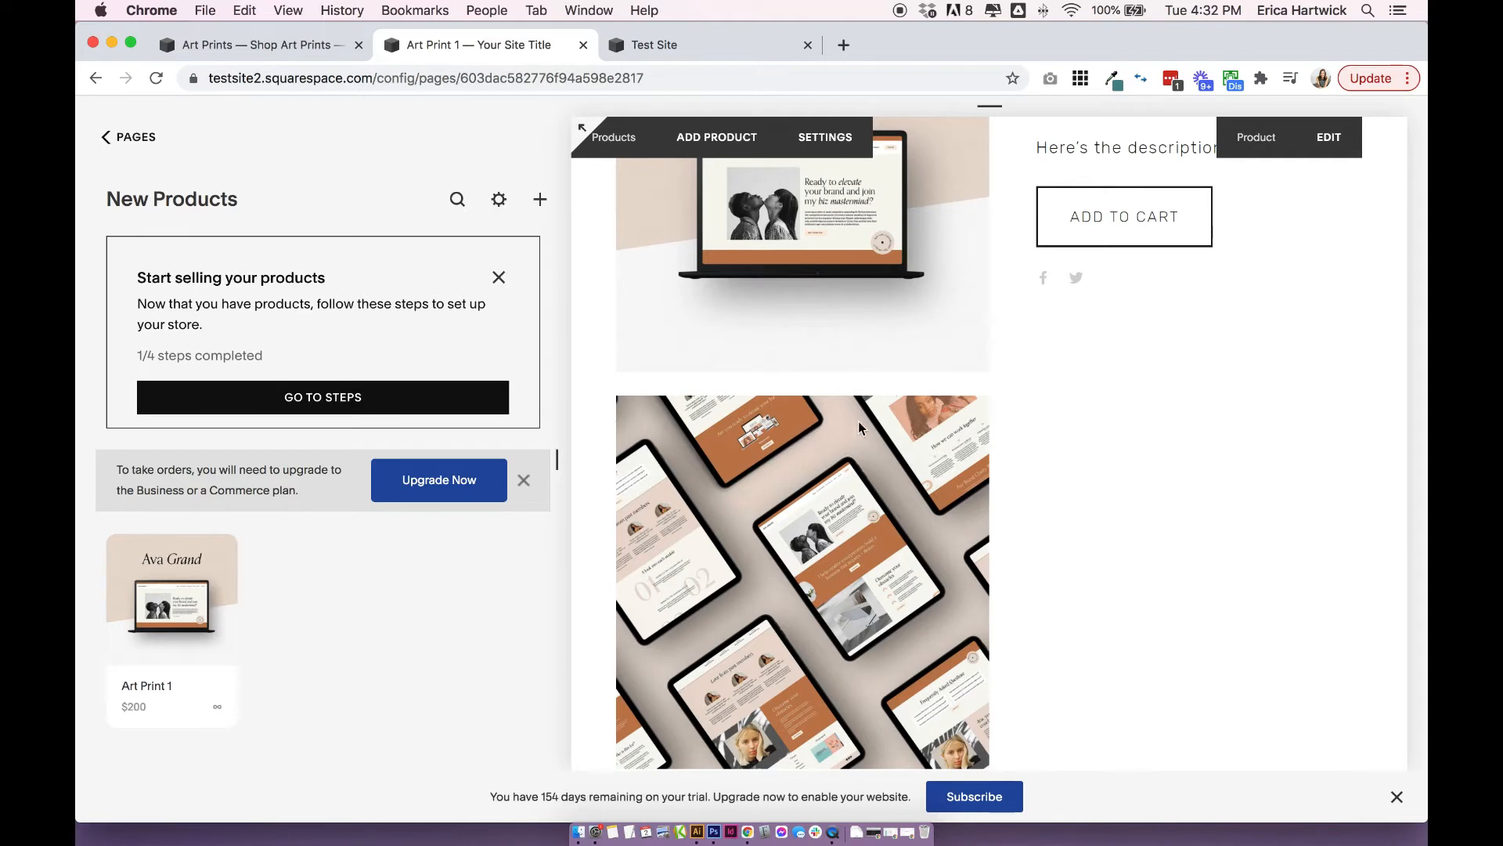
pyautogui.scroll(3, 880, 424)
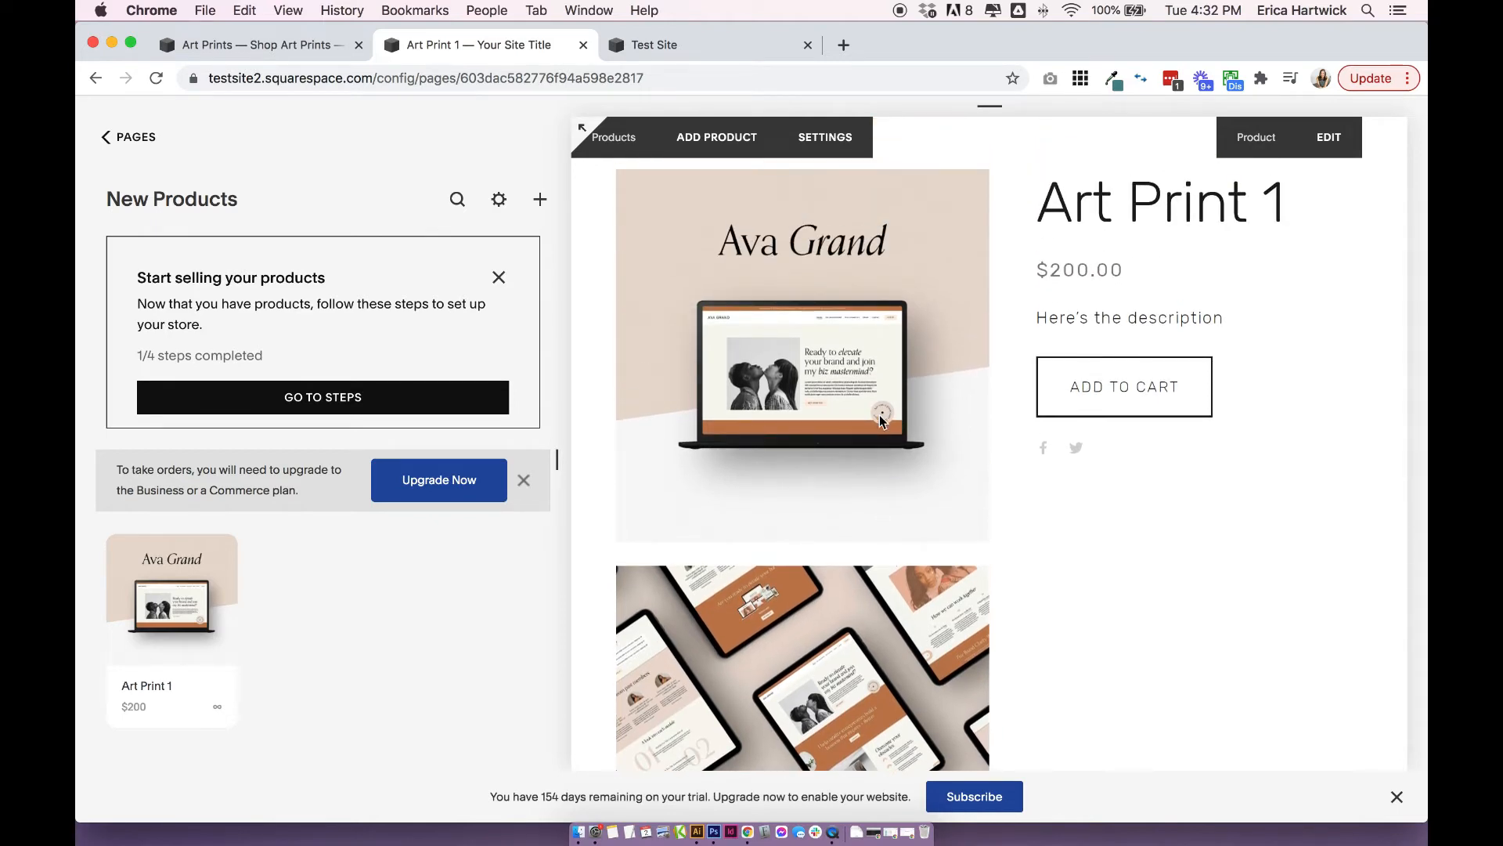
# Switch back to the Test Site, open Art Print 1 from the Art Prints category and view its gallery images through the thumbnails.
pyautogui.click(278, 45)
pyautogui.scroll(3, 791, 553)
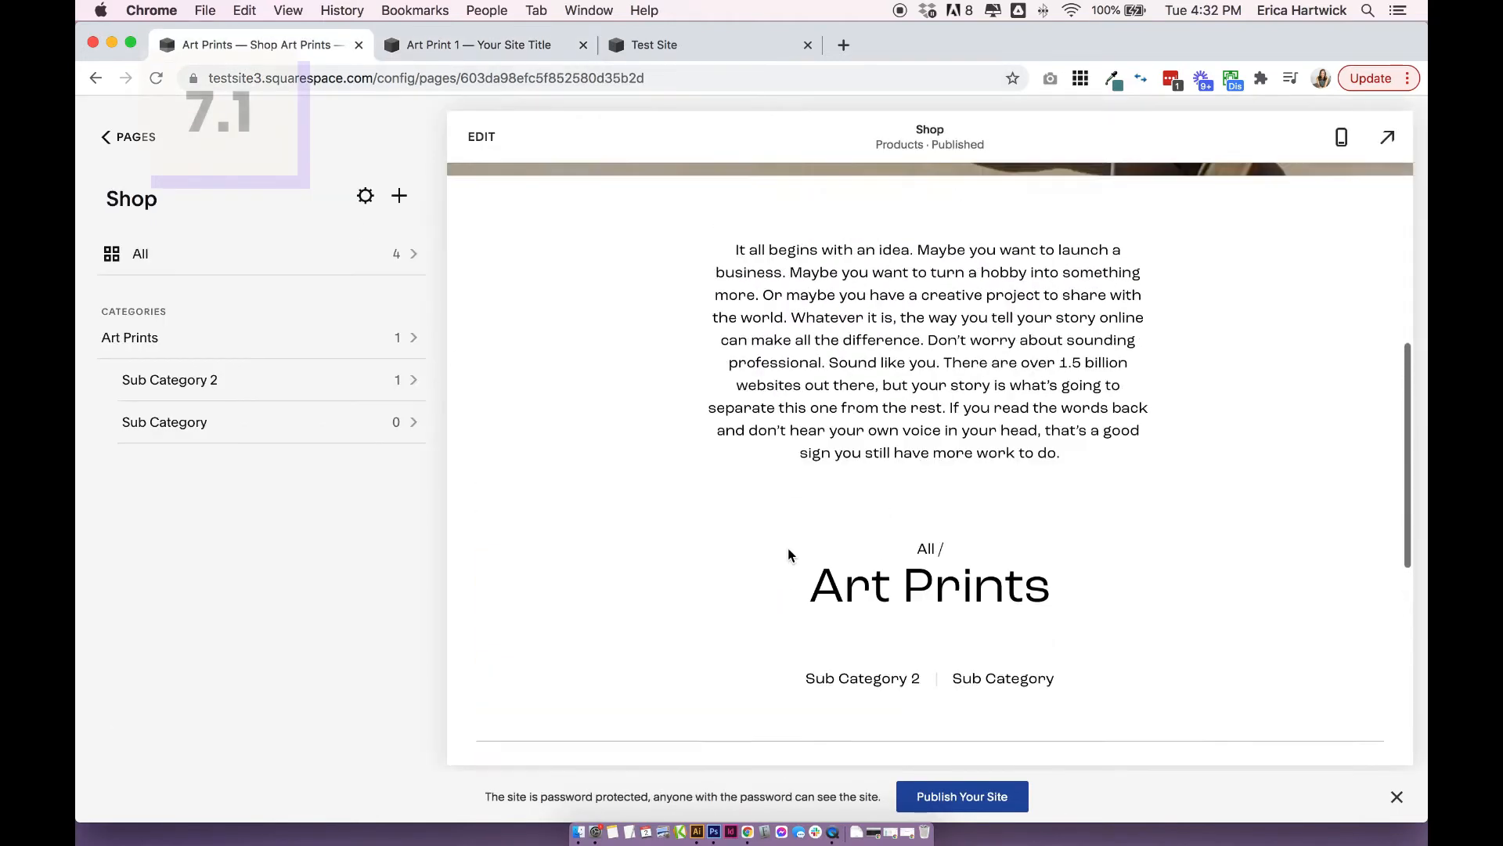
pyautogui.scroll(-2, 788, 549)
pyautogui.scroll(-3, 788, 549)
pyautogui.click(666, 527)
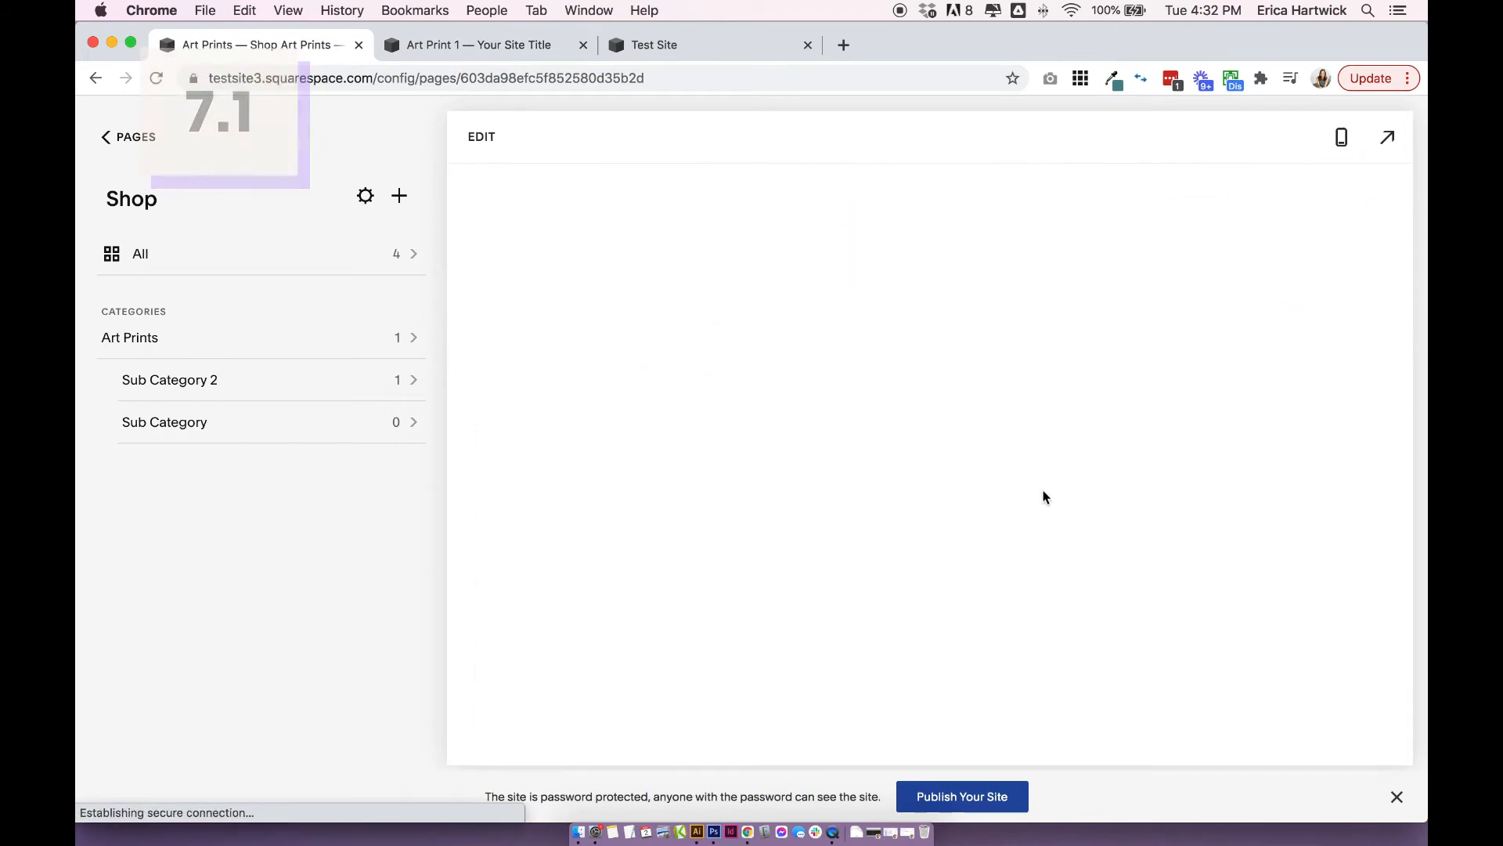
pyautogui.click(504, 310)
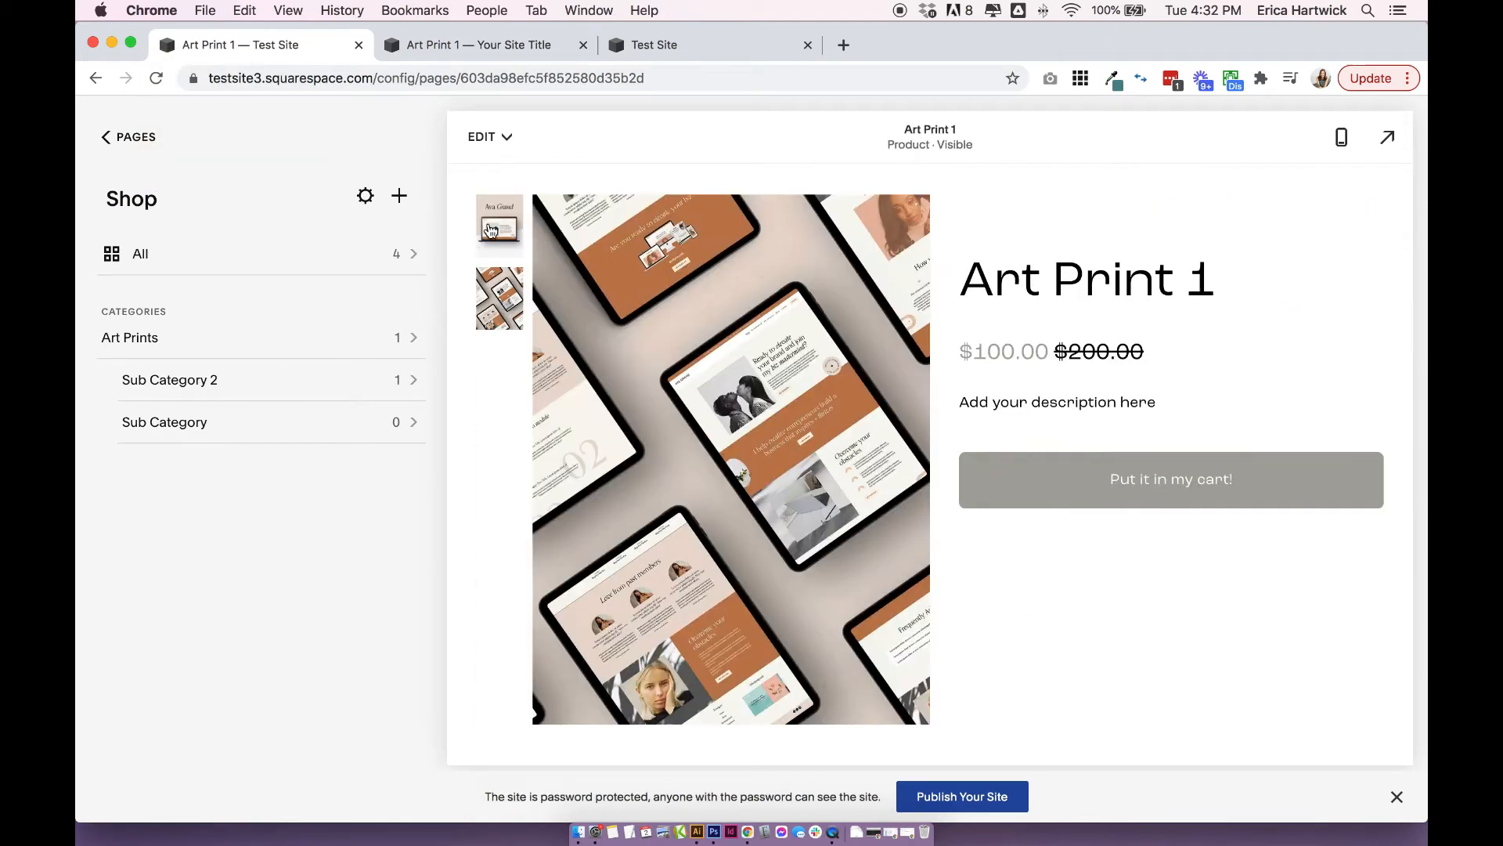
pyautogui.click(490, 230)
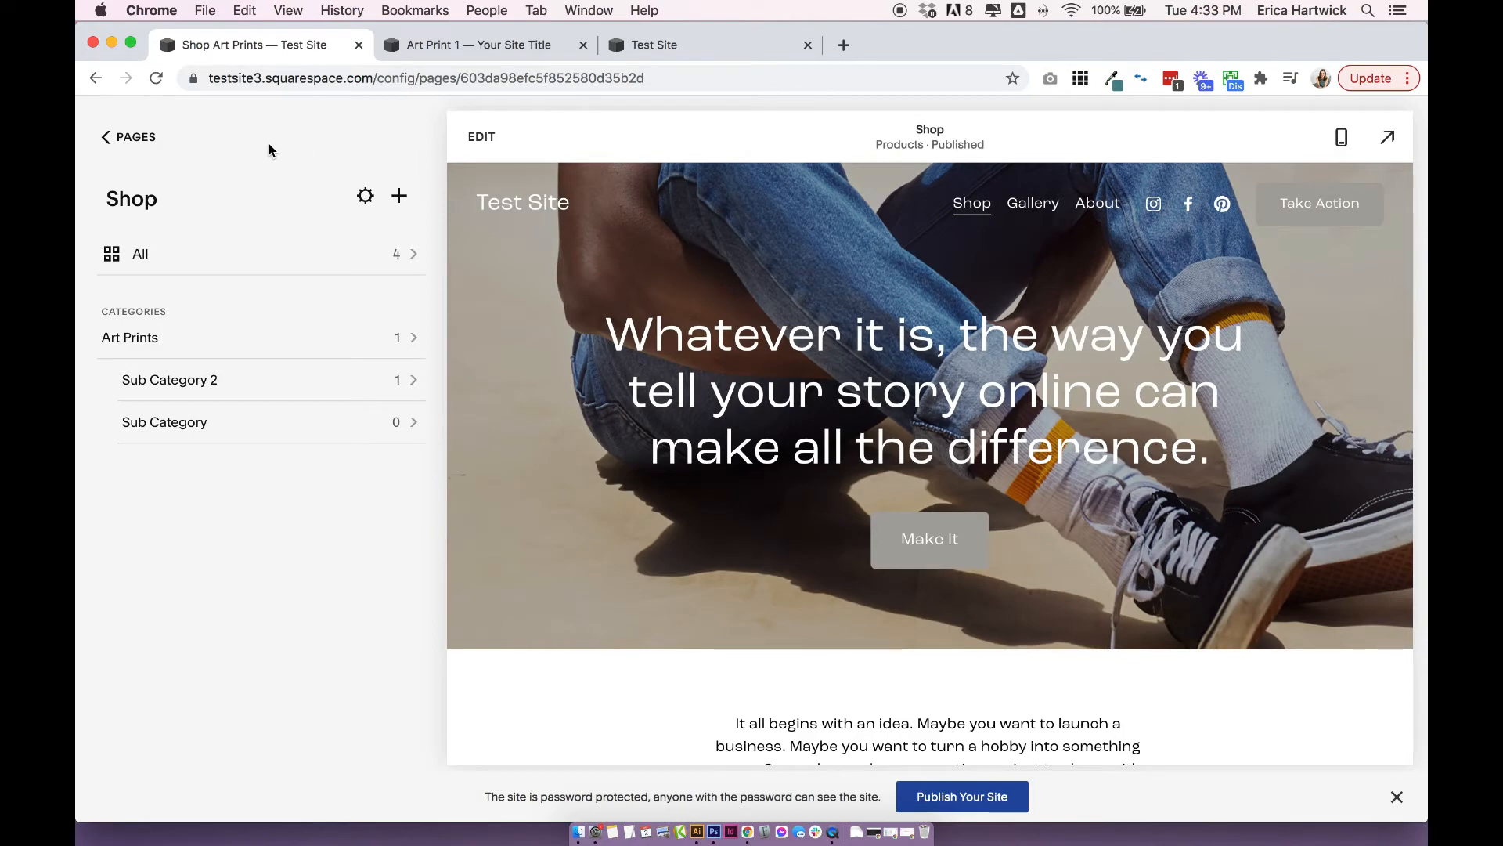
# Leave the Shop page for the Commerce settings and look over the selling tools, notifications and setup options.
pyautogui.scroll(-10, 658, 423)
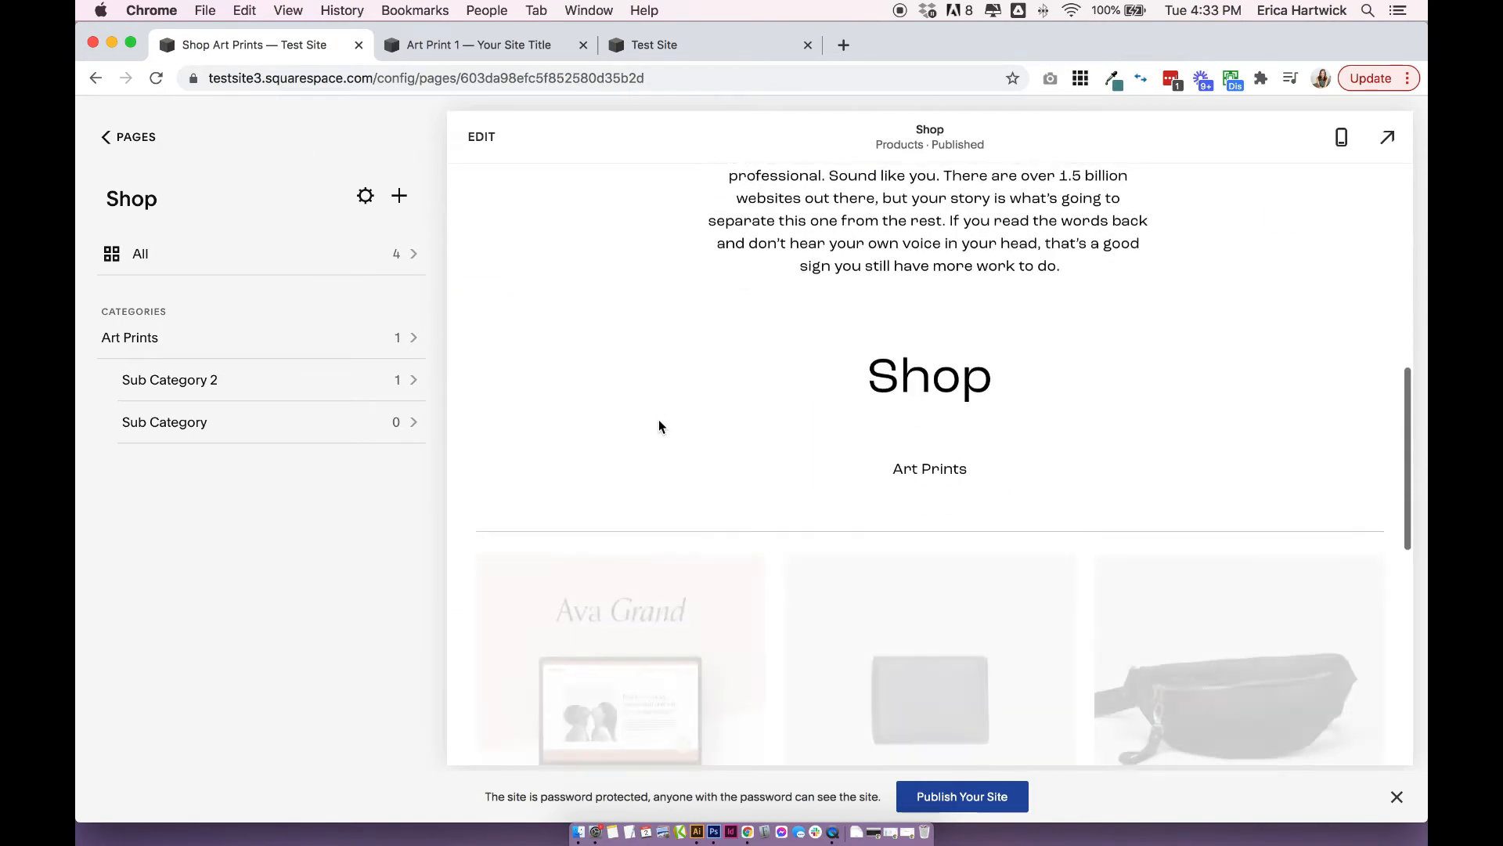
pyautogui.click(135, 142)
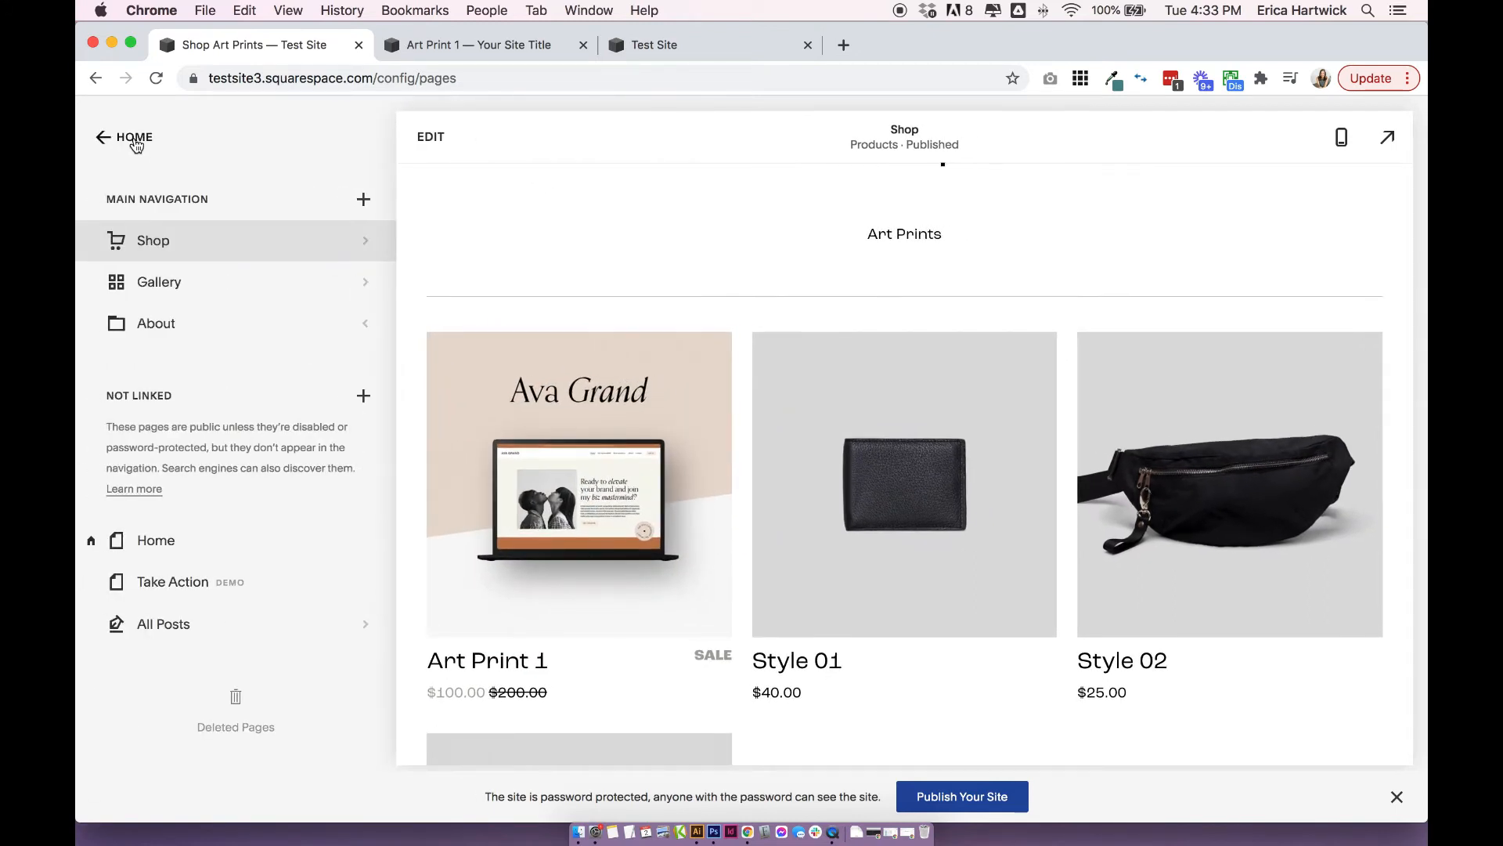
pyautogui.click(135, 142)
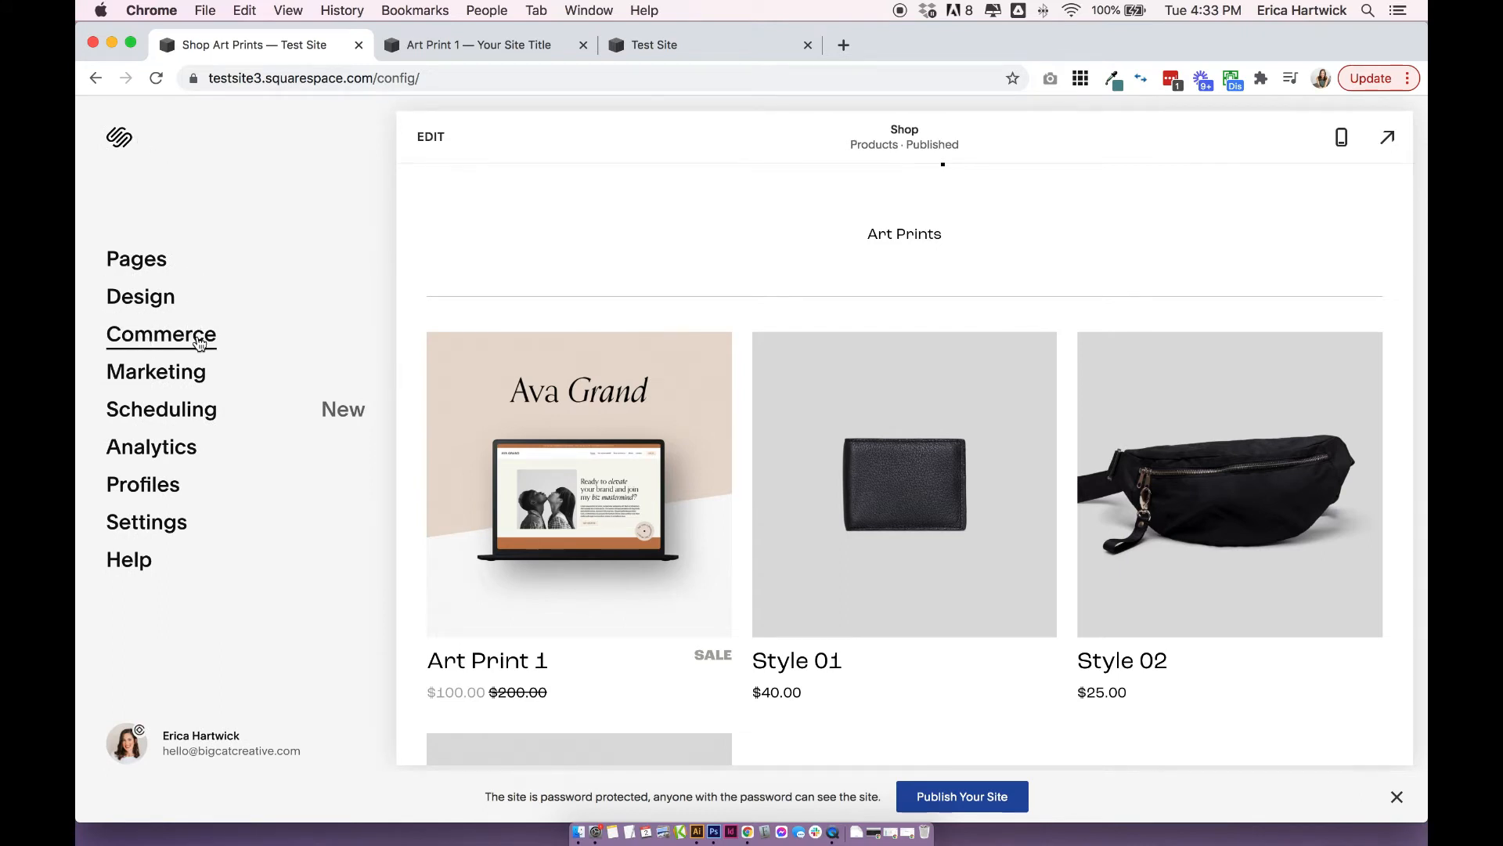
pyautogui.click(167, 332)
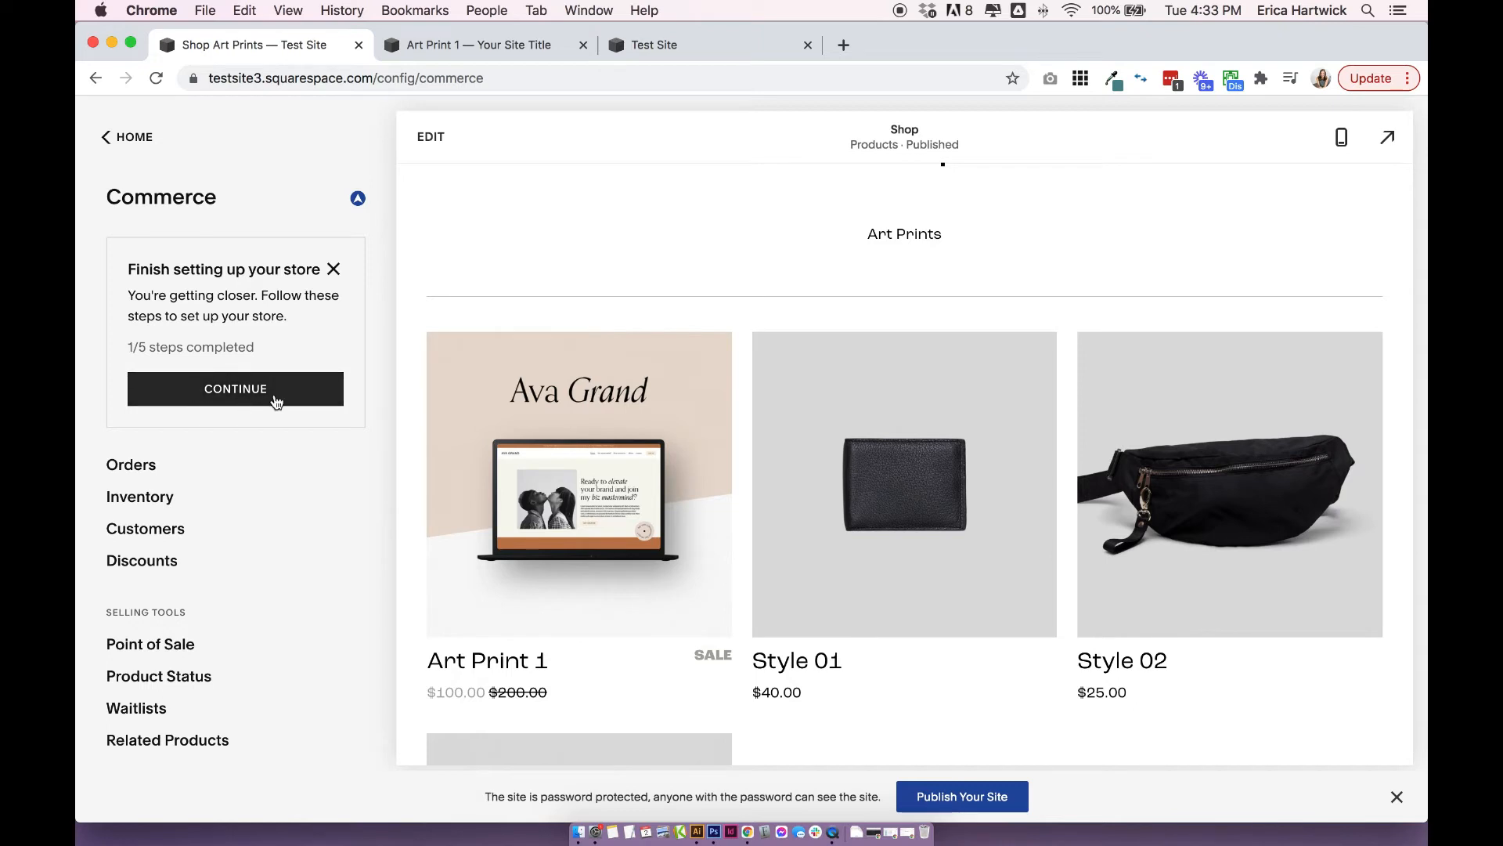
pyautogui.scroll(-5, 216, 361)
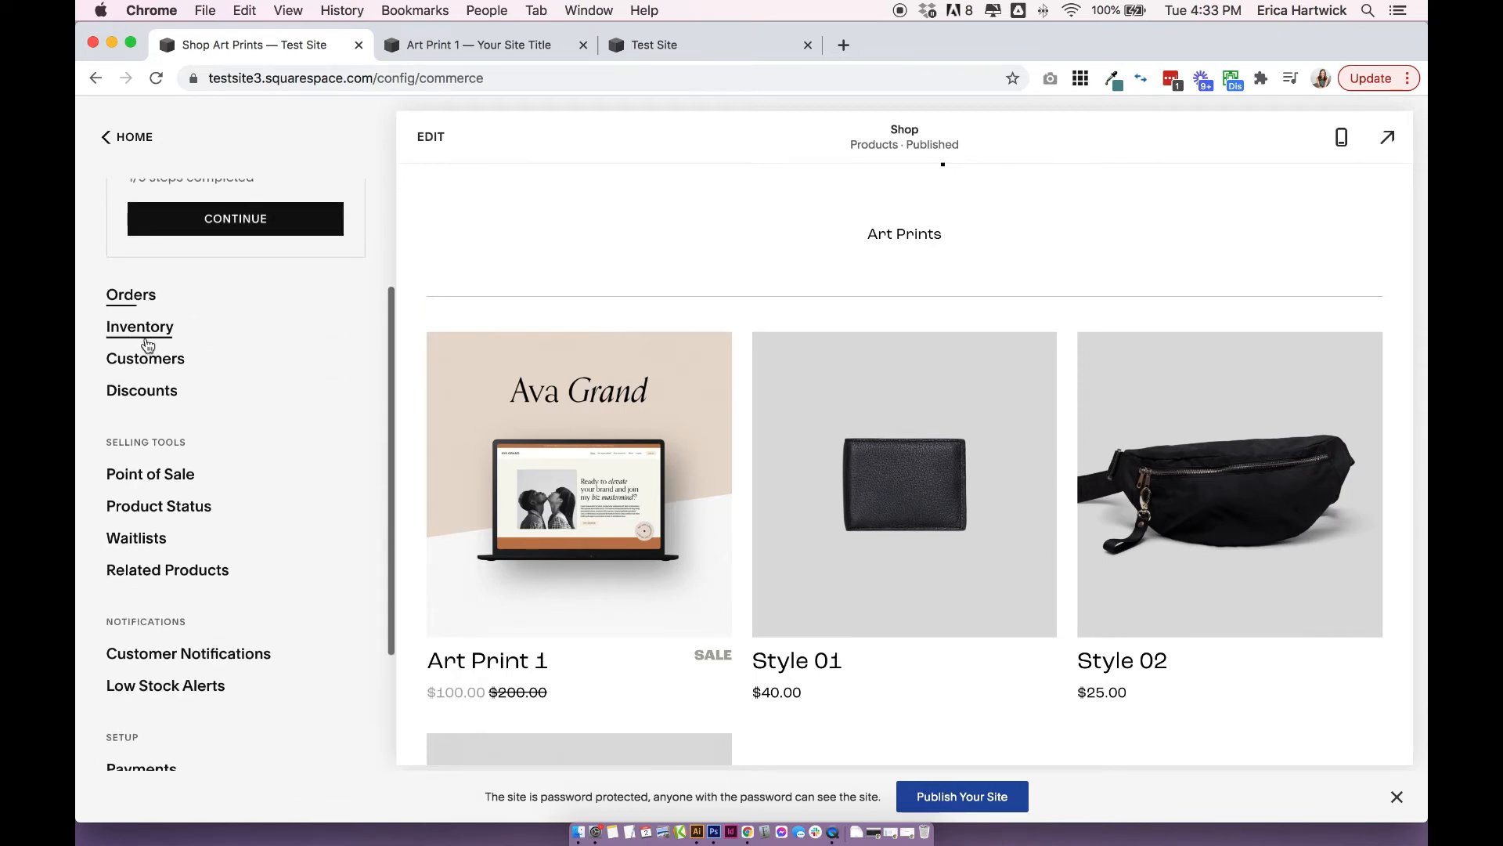
pyautogui.scroll(-3, 144, 396)
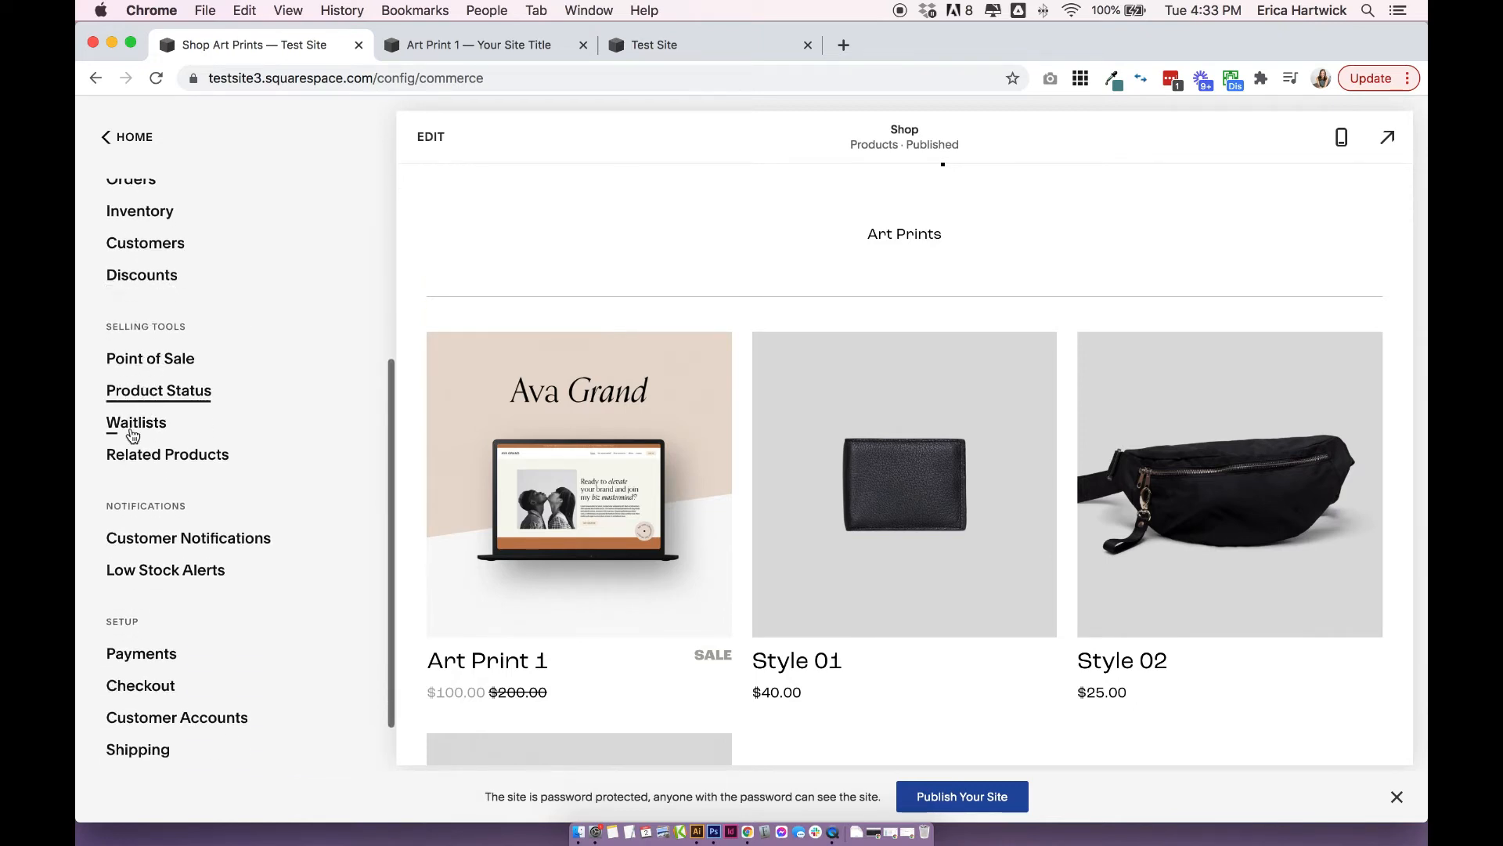
pyautogui.scroll(-2, 139, 481)
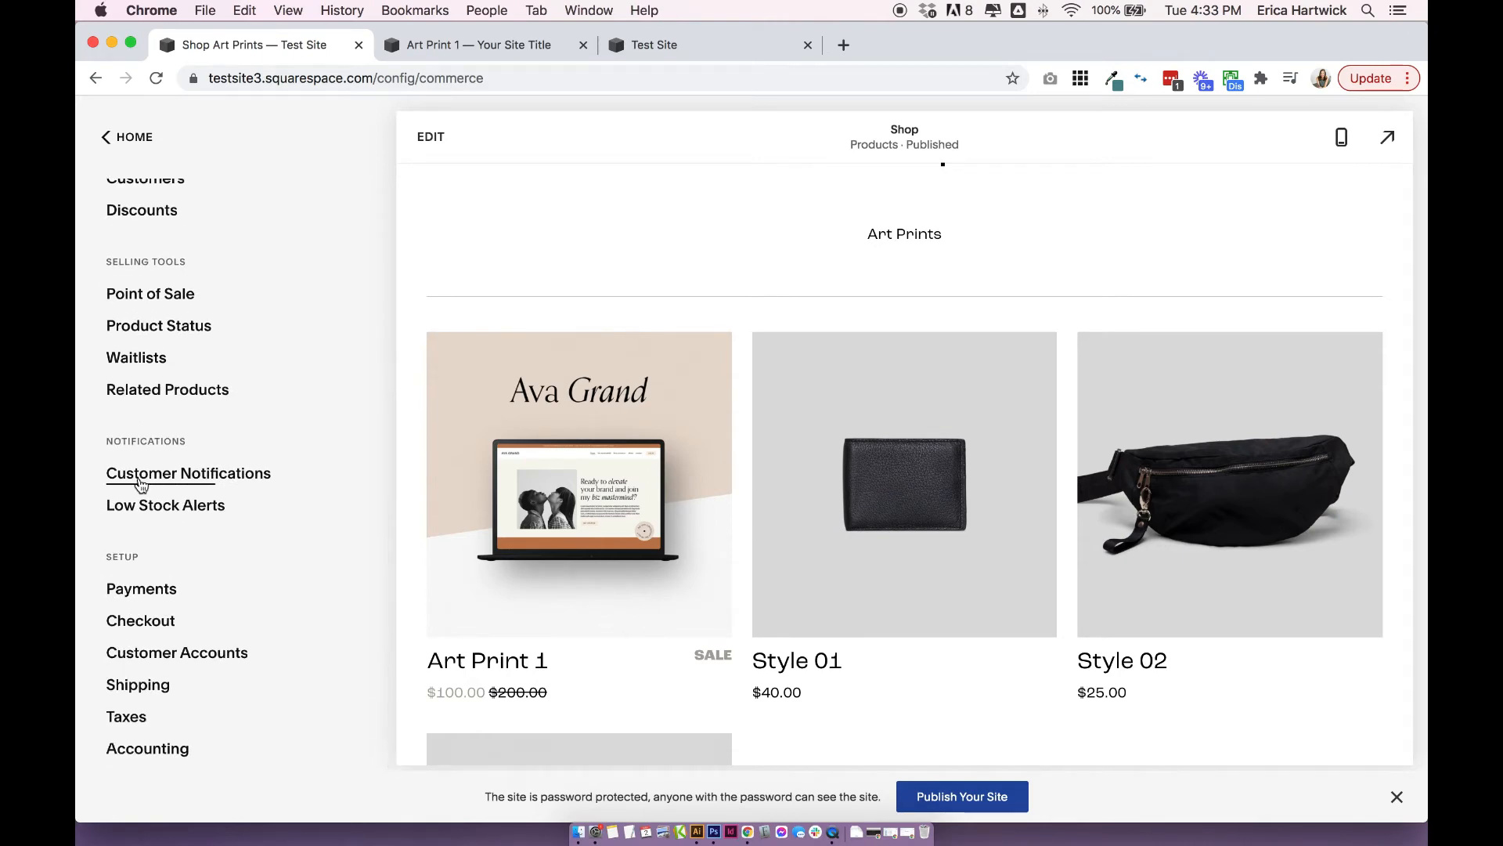
pyautogui.scroll(10, 204, 423)
# Continue the store setup checklist to "Add a way to get paid" and review the available payment processors.
pyautogui.click(226, 400)
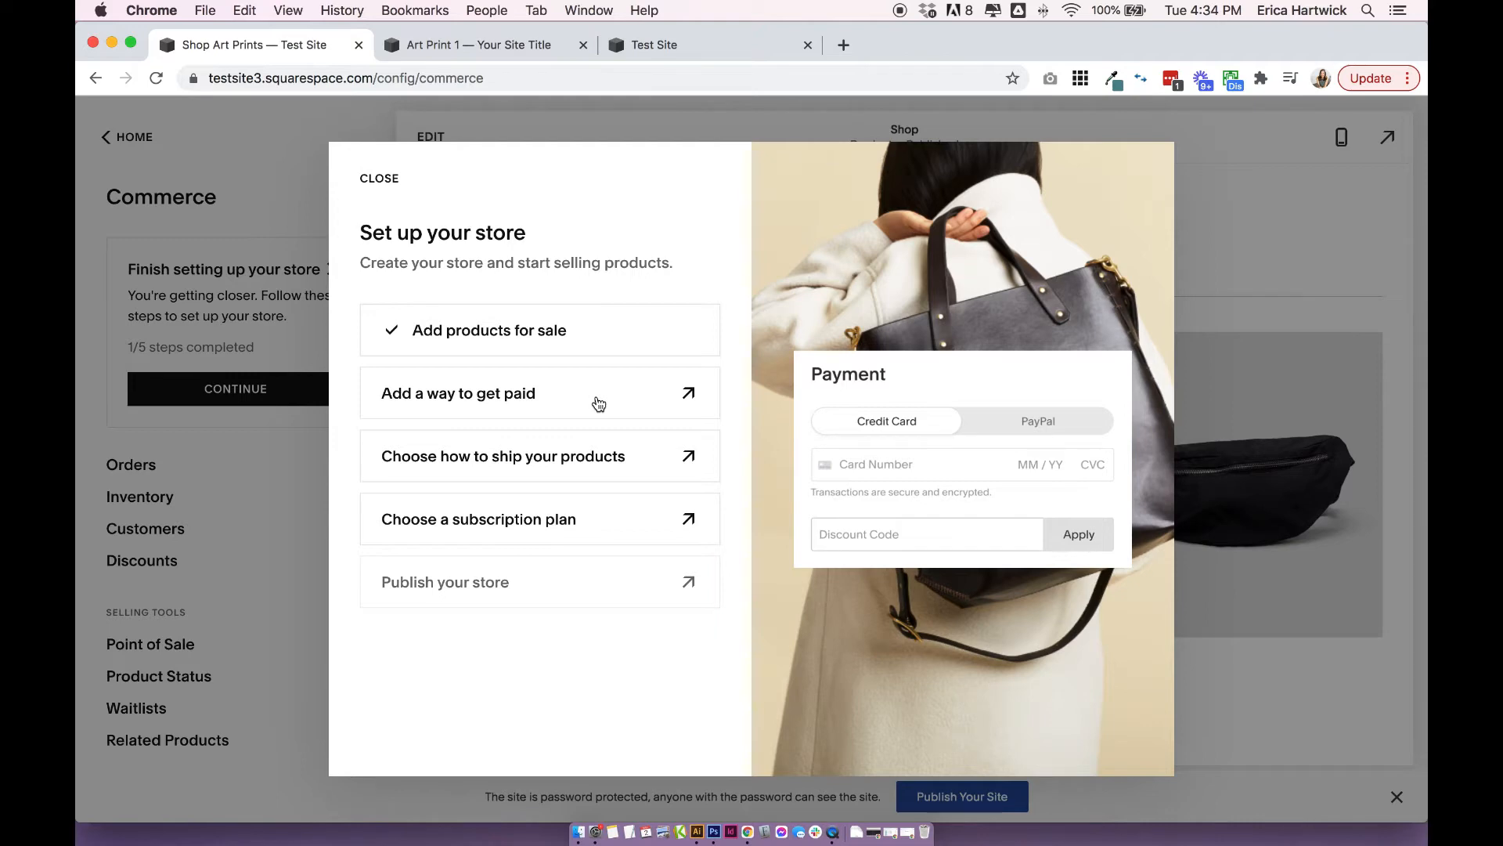
pyautogui.click(599, 404)
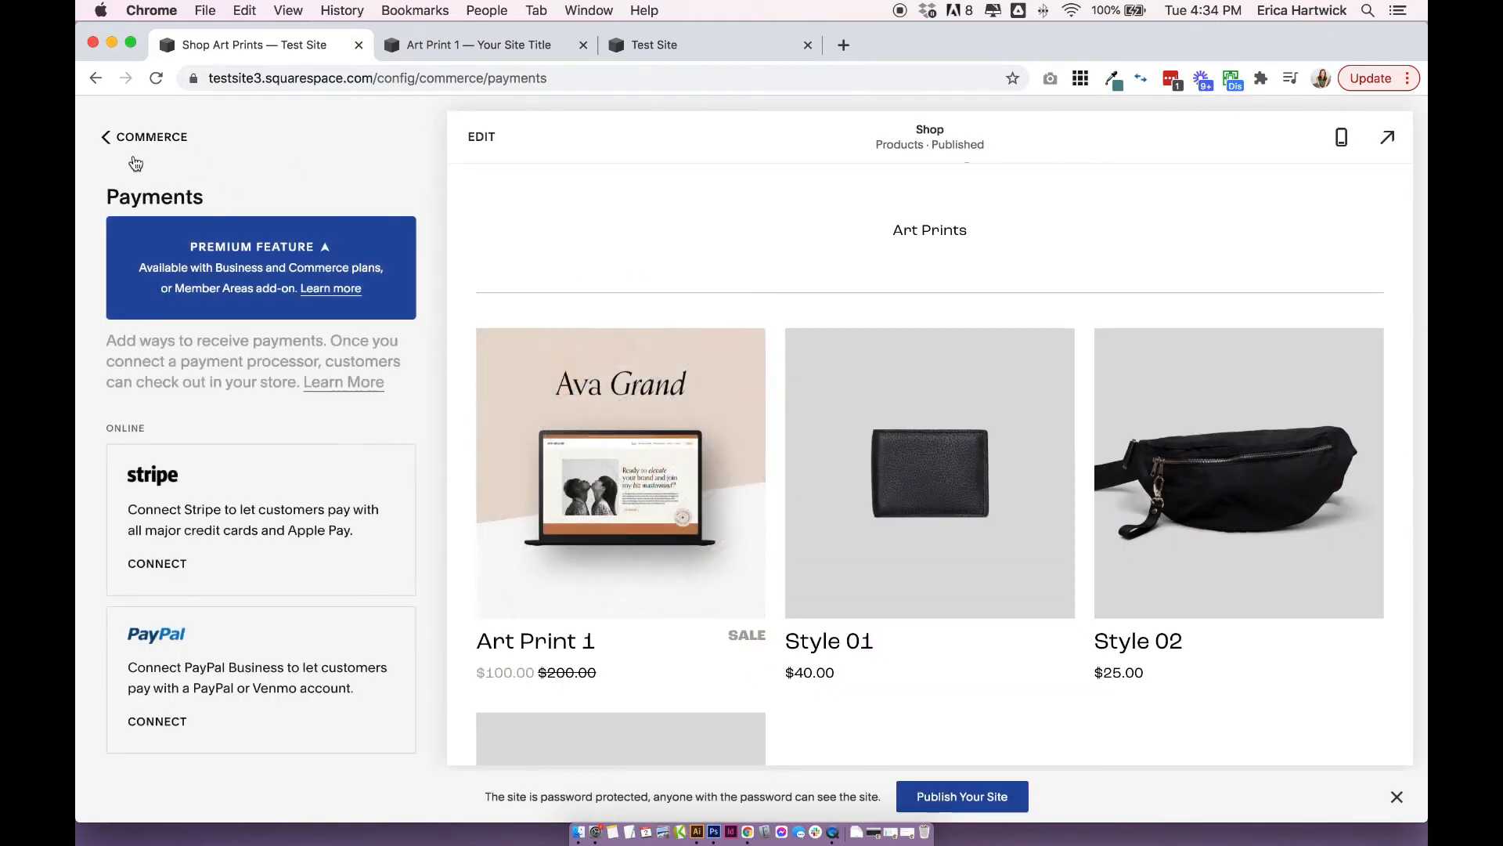
pyautogui.scroll(-2, 305, 218)
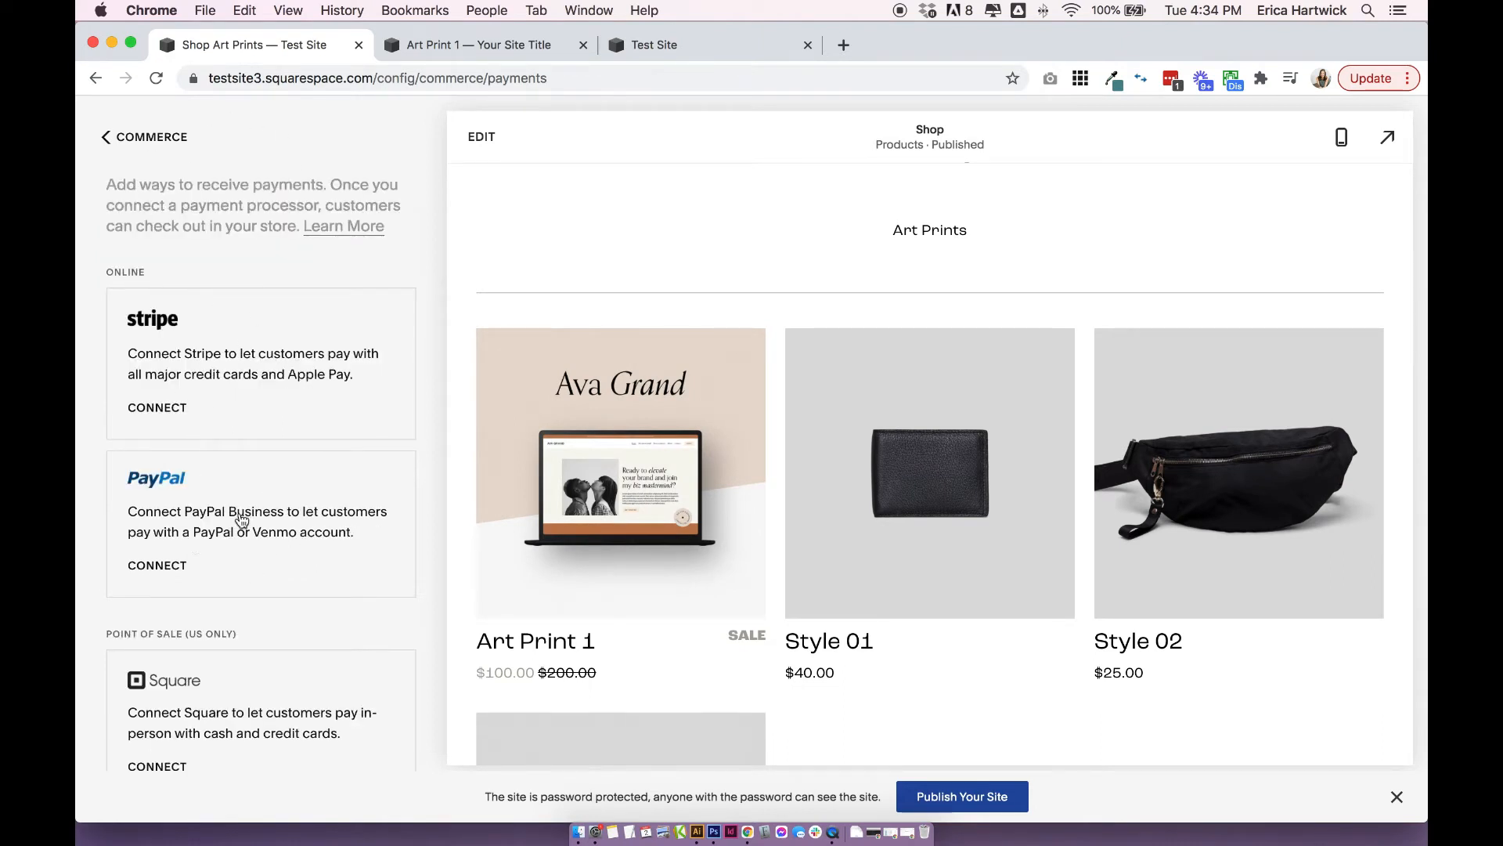
# Review the Stripe, PayPal, Square and currency options under Payments, and open the Stripe connection form for a look before closing it.
pyautogui.scroll(-2, 235, 516)
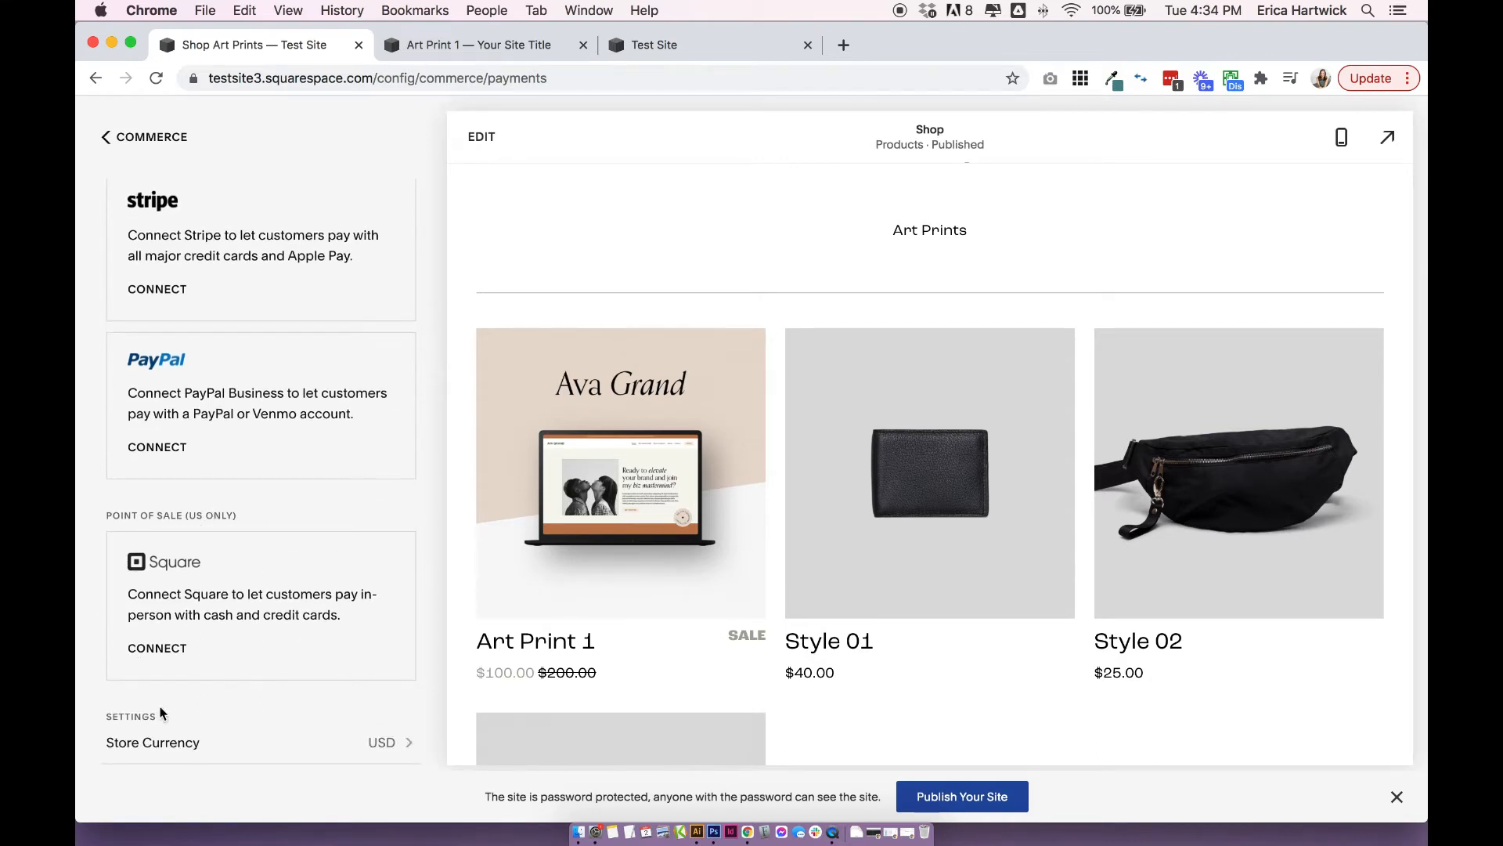
pyautogui.scroll(2, 232, 583)
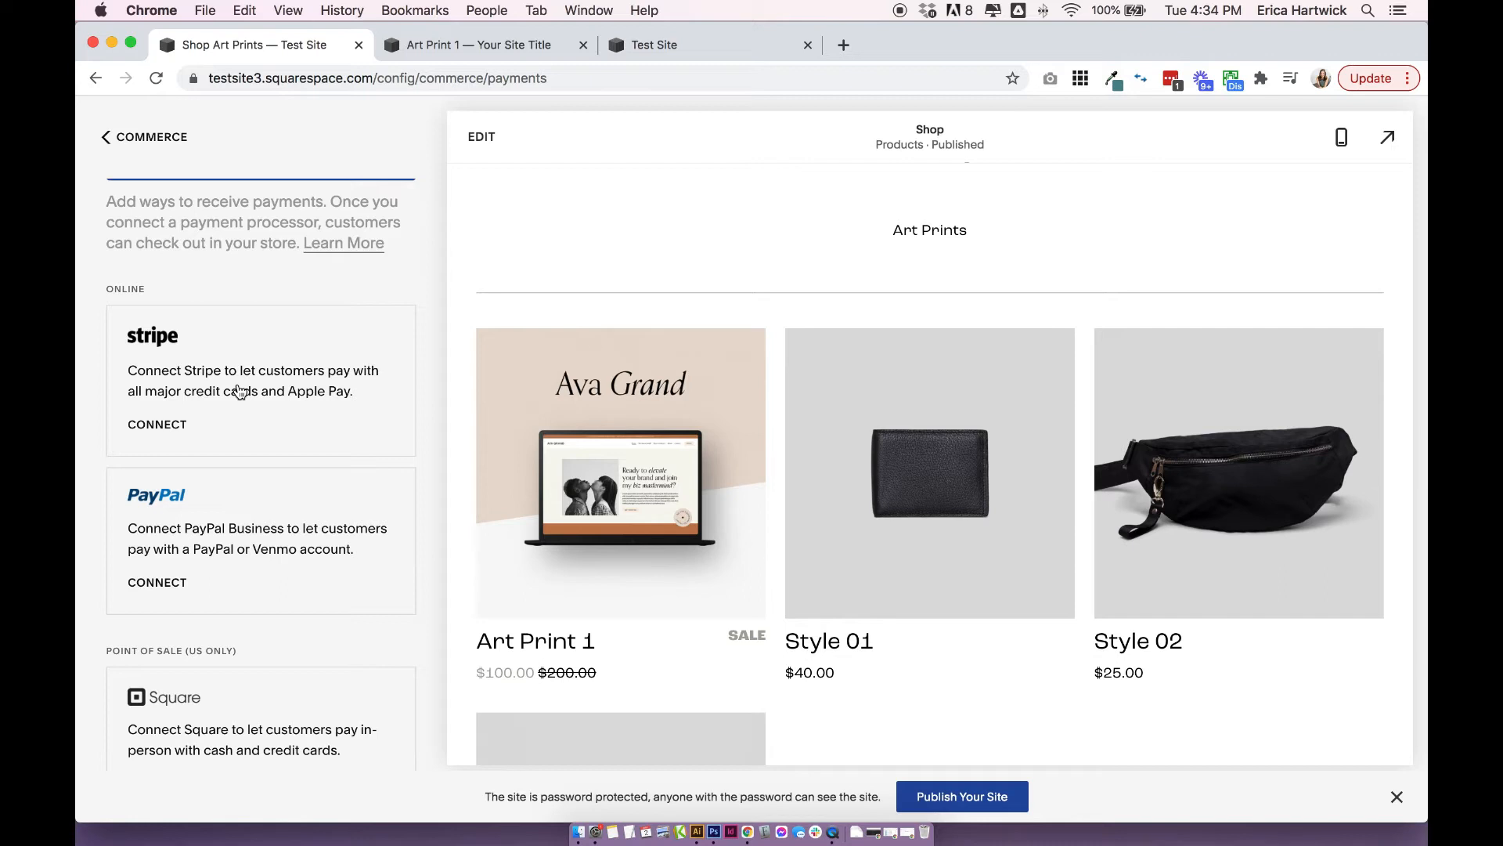
pyautogui.scroll(-3, 239, 391)
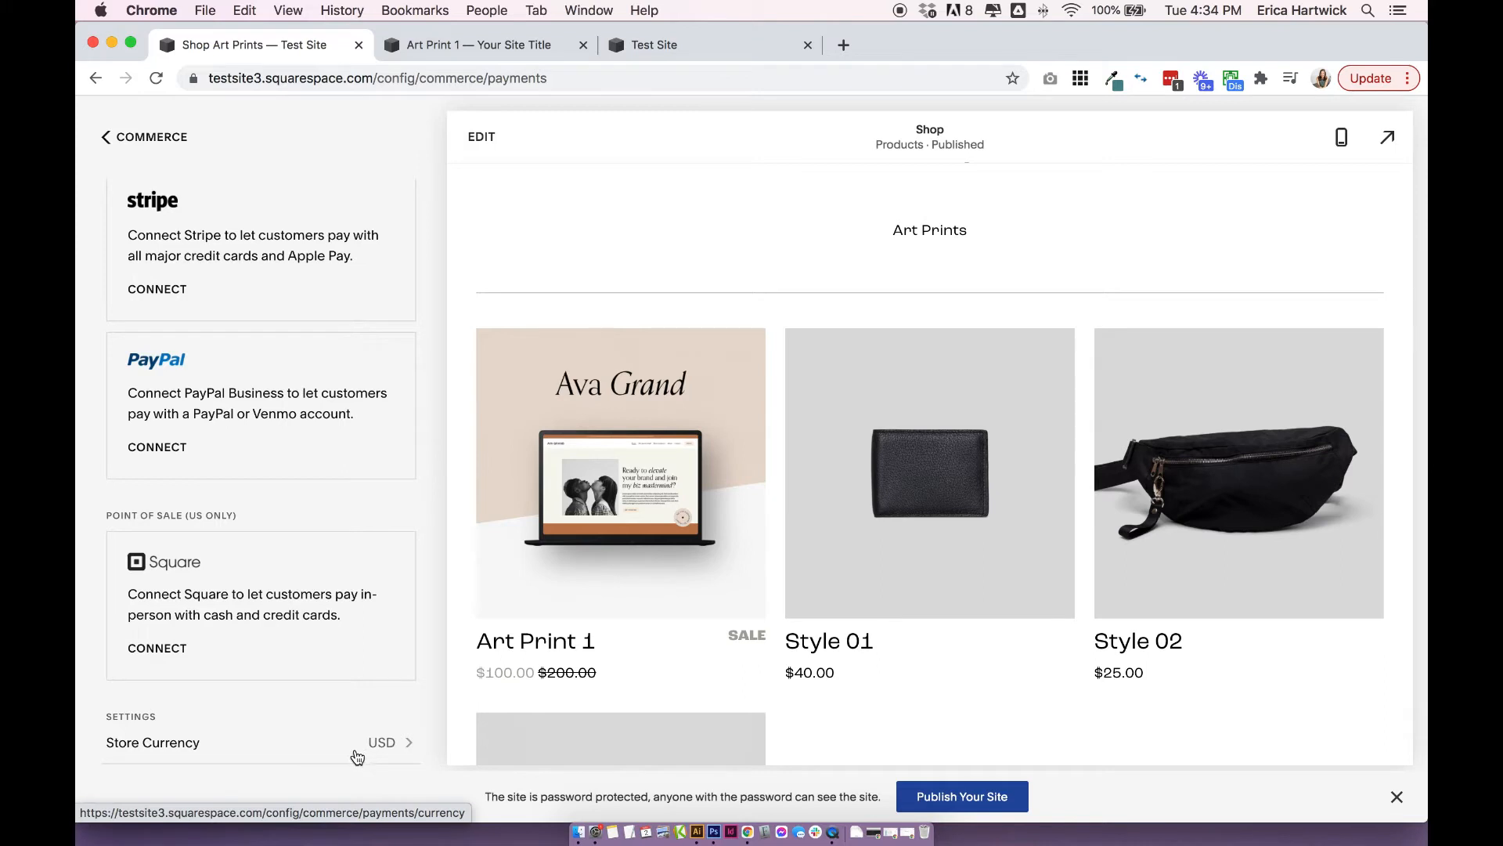
pyautogui.scroll(5, 290, 479)
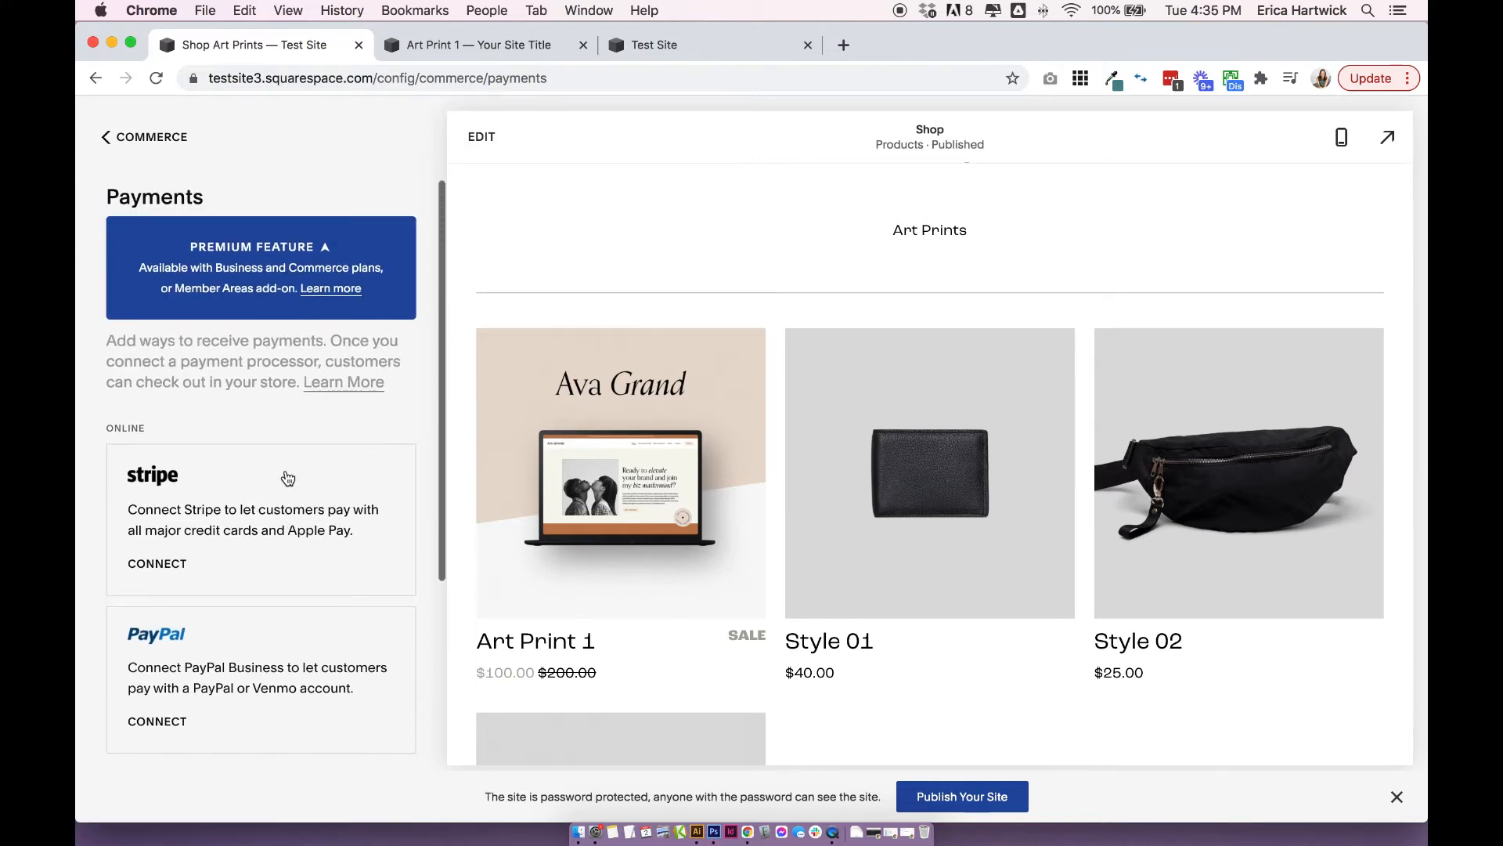
pyautogui.click(177, 565)
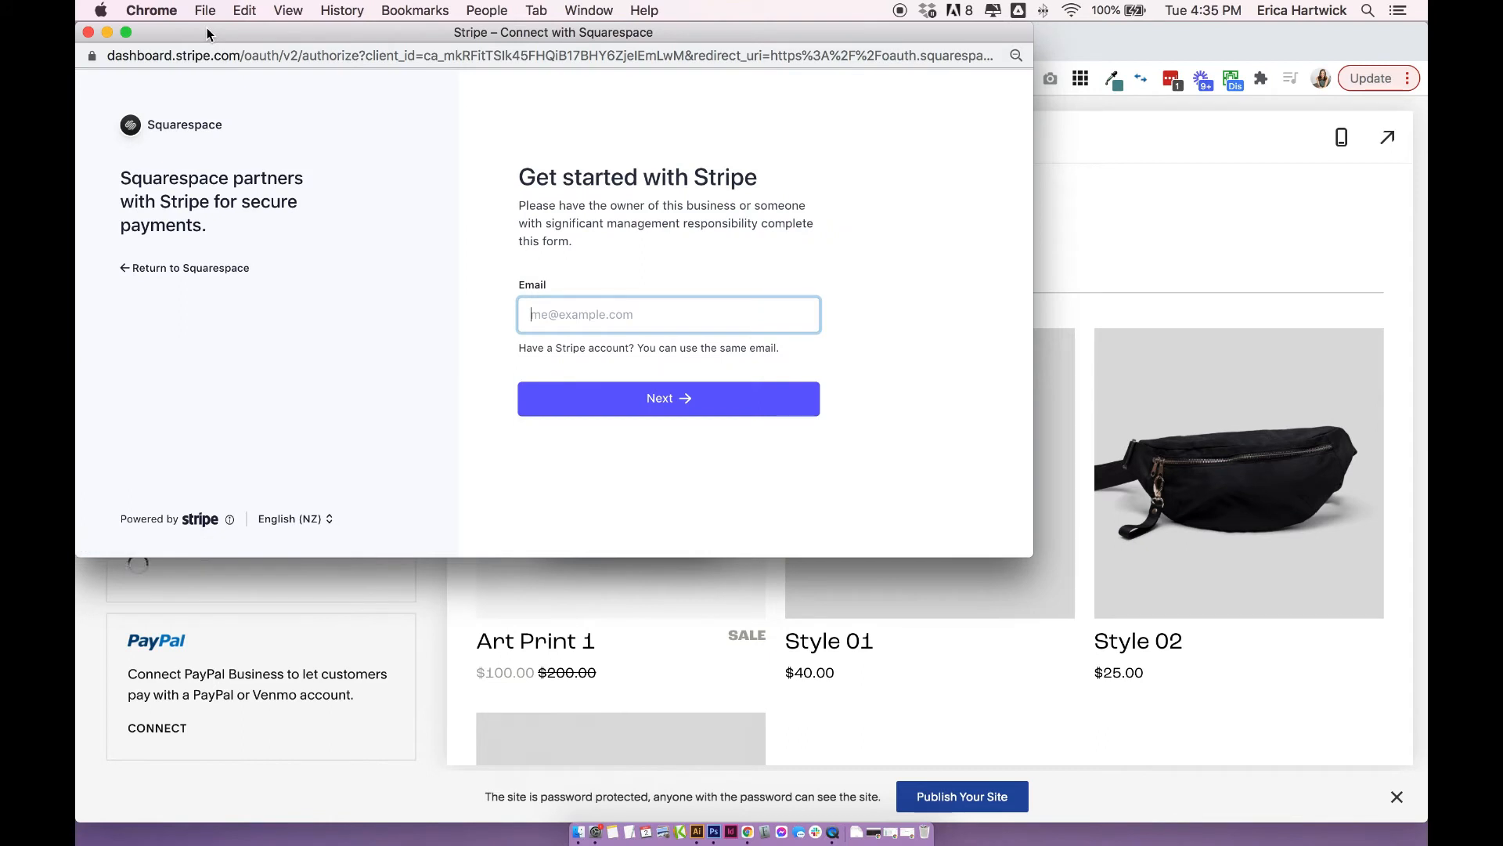
pyautogui.click(89, 33)
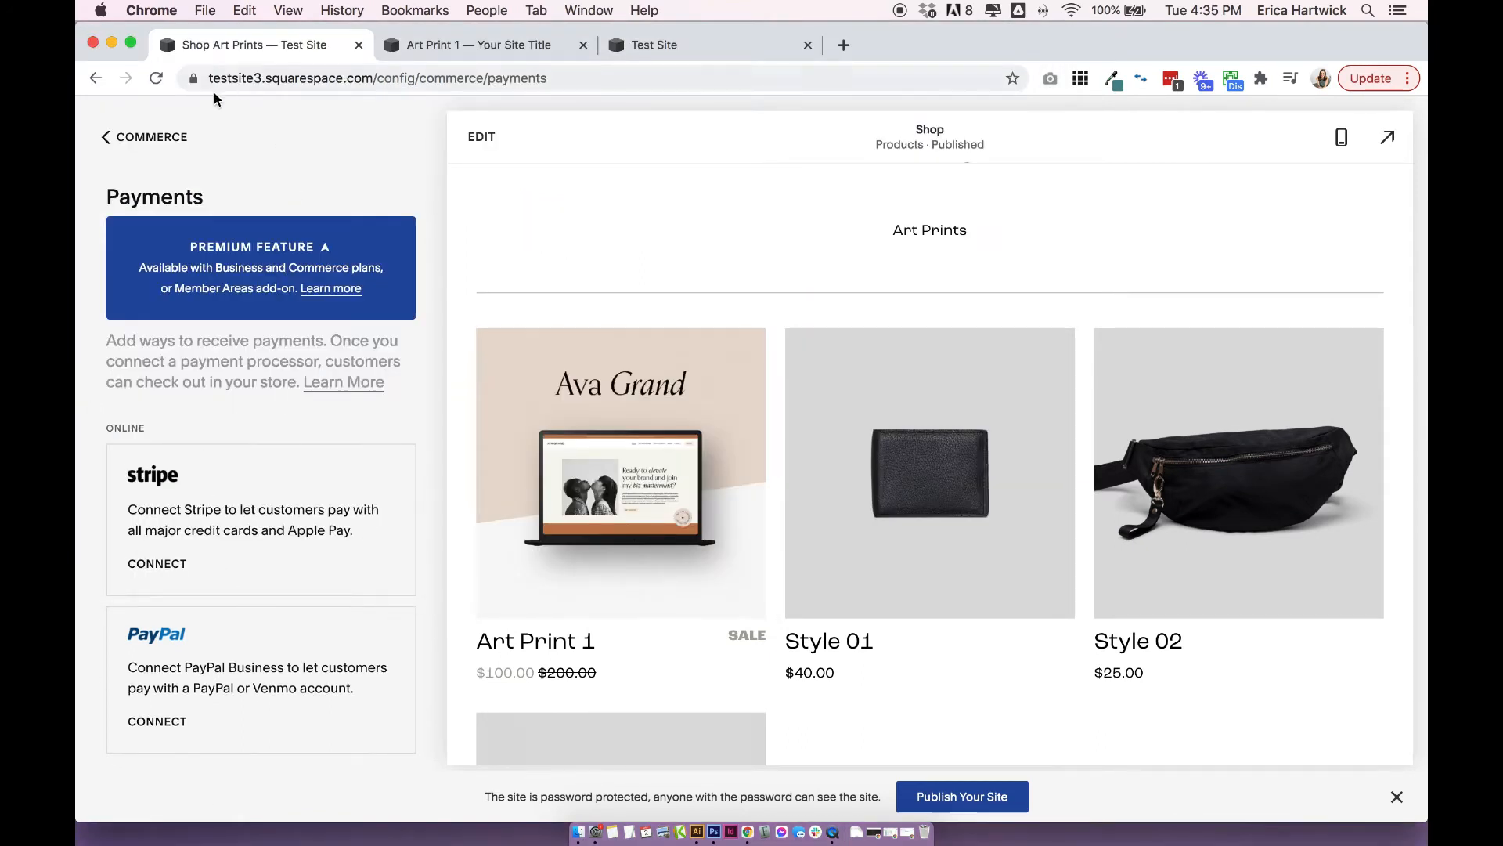
# Return to the store setup checklist, go to "Choose how to ship your products" and view the available shipping option types without adding one.
pyautogui.click(167, 145)
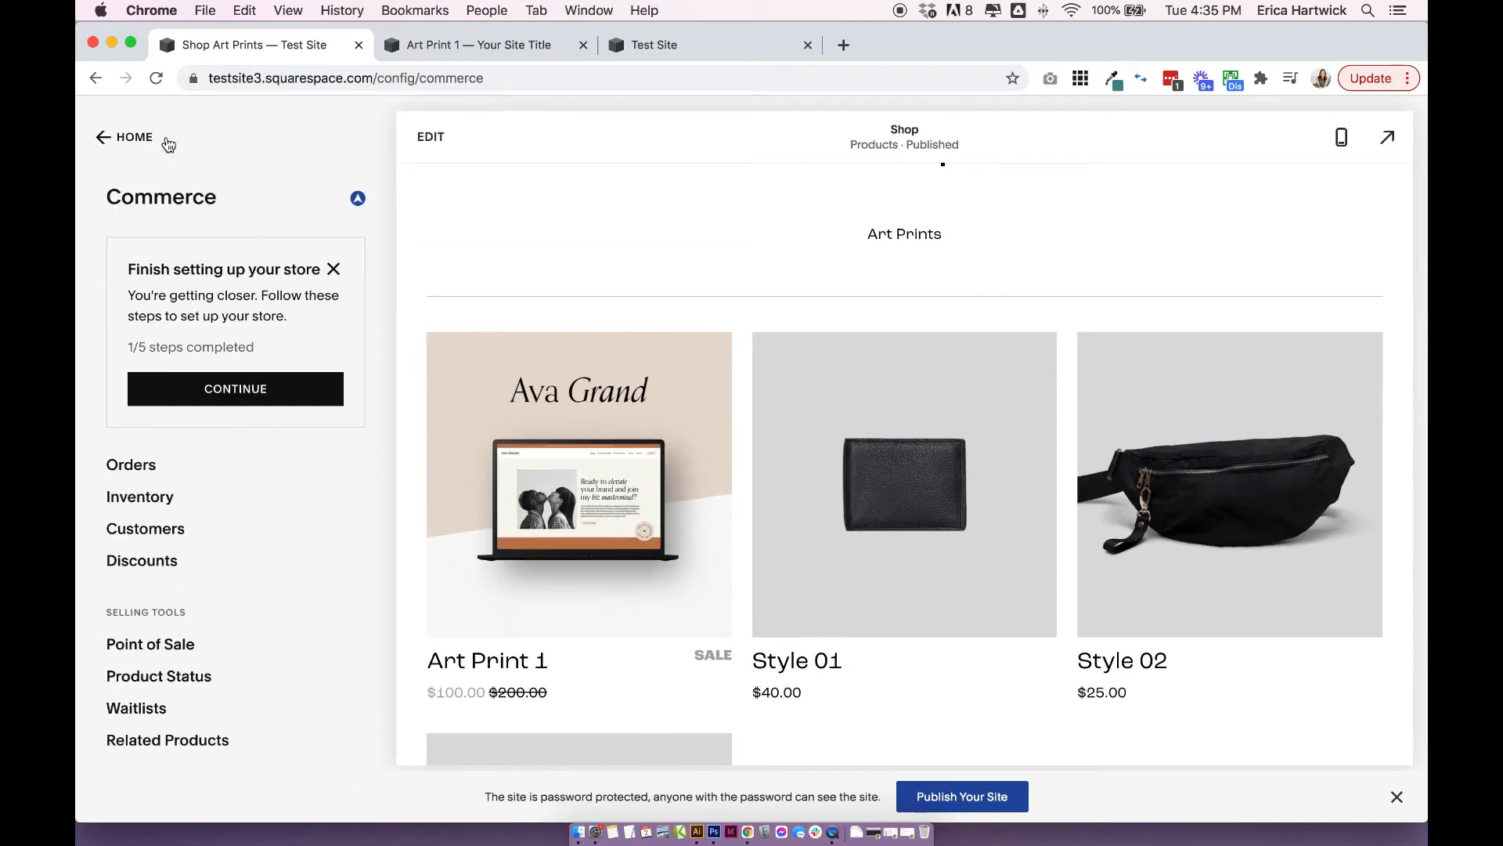
pyautogui.click(185, 386)
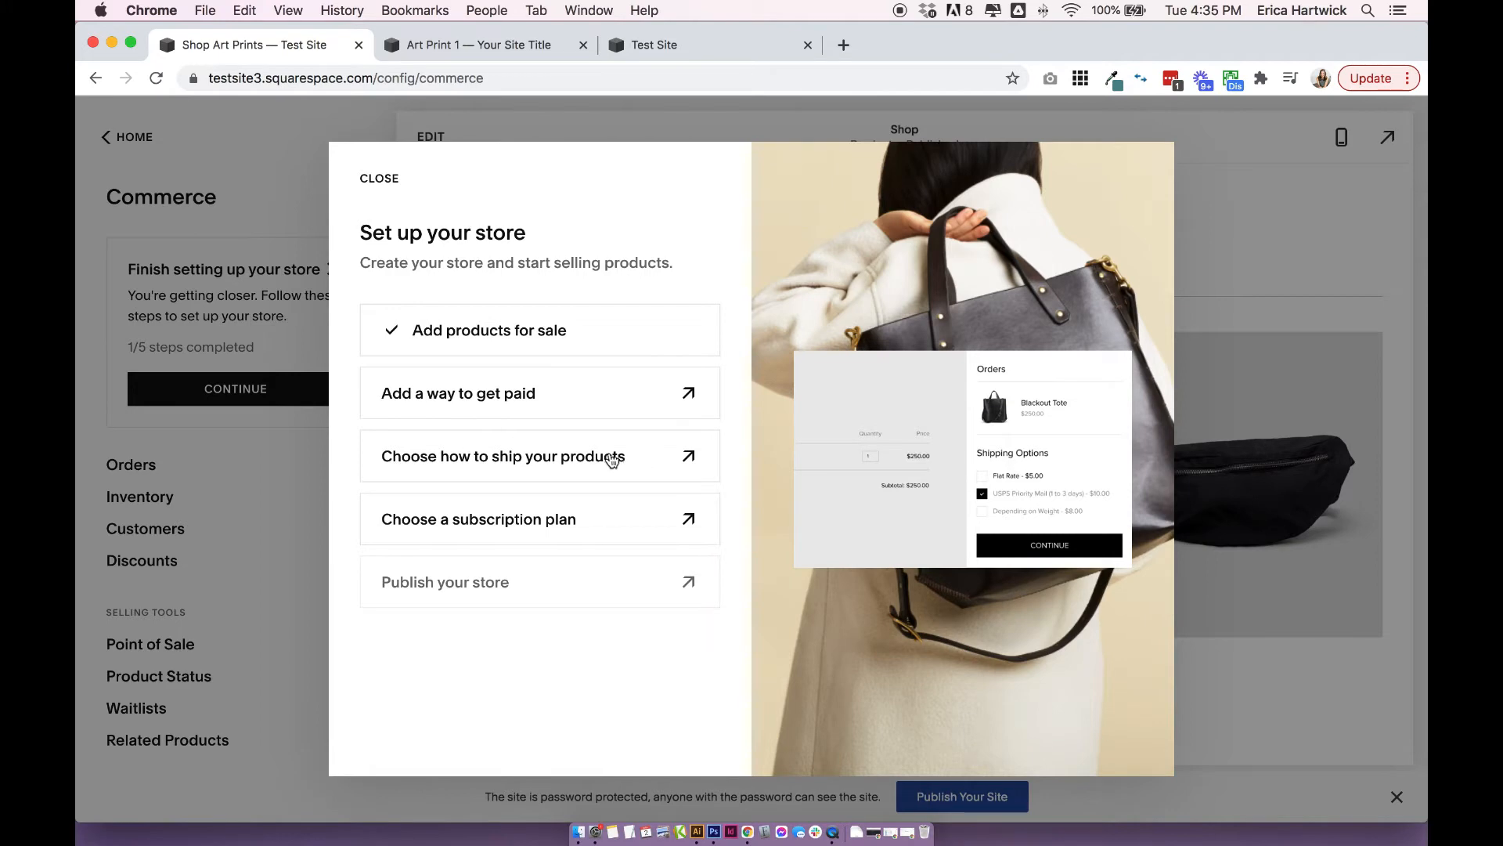
pyautogui.click(611, 460)
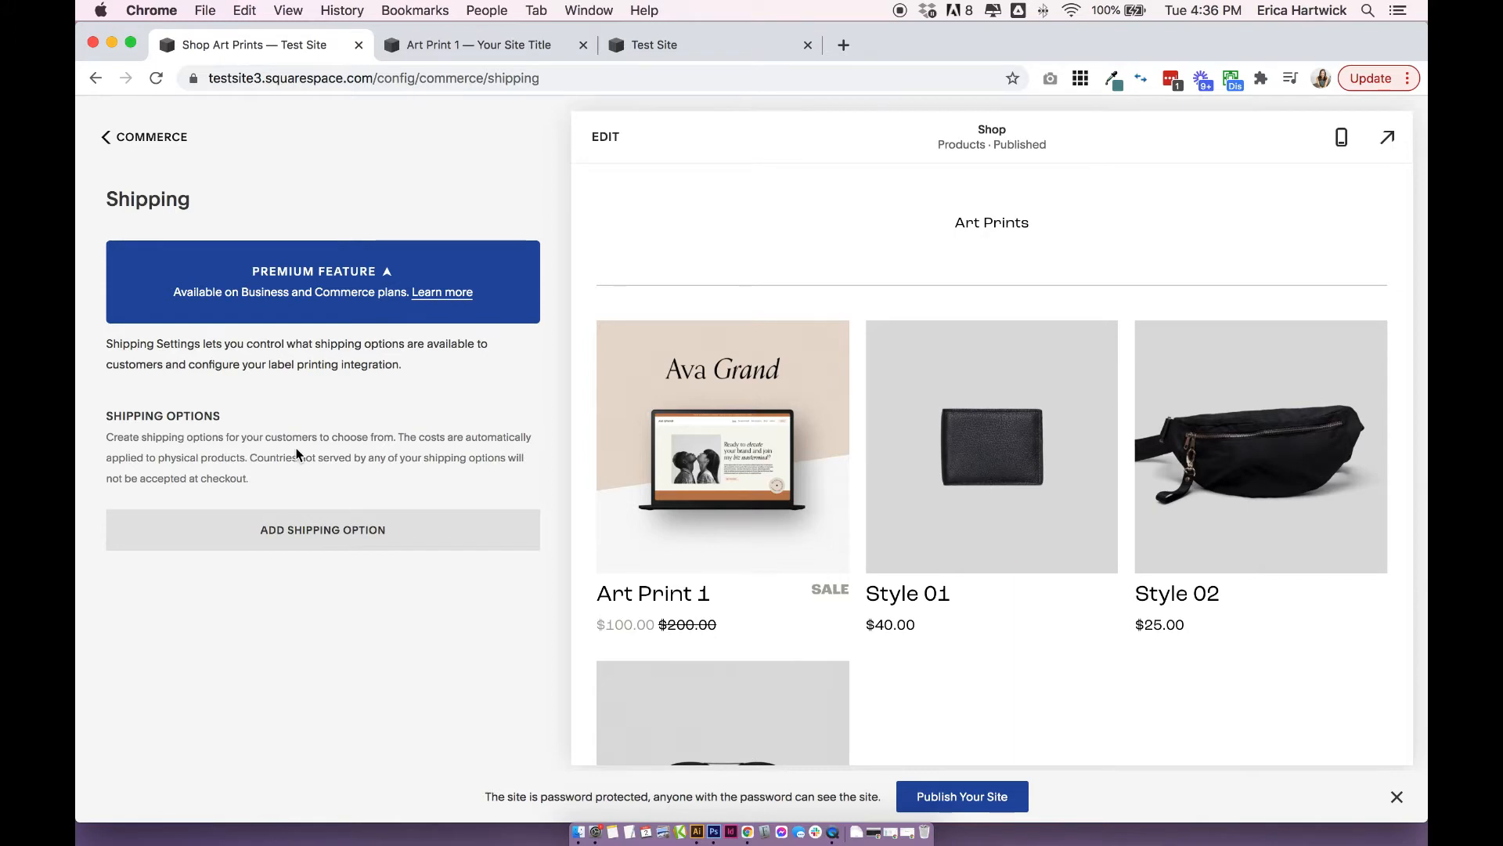
pyautogui.click(333, 540)
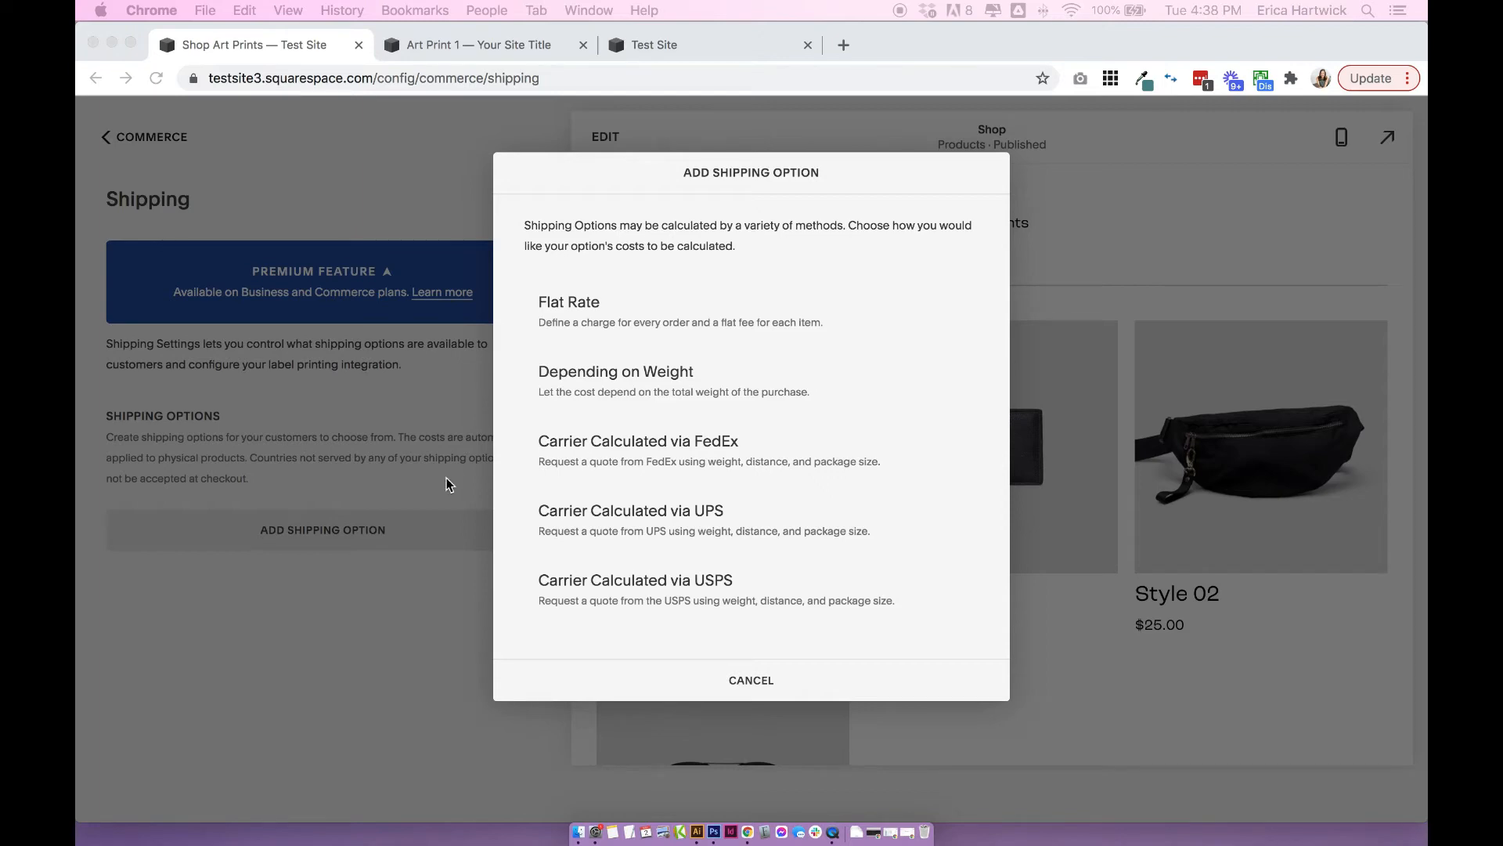
pyautogui.click(372, 399)
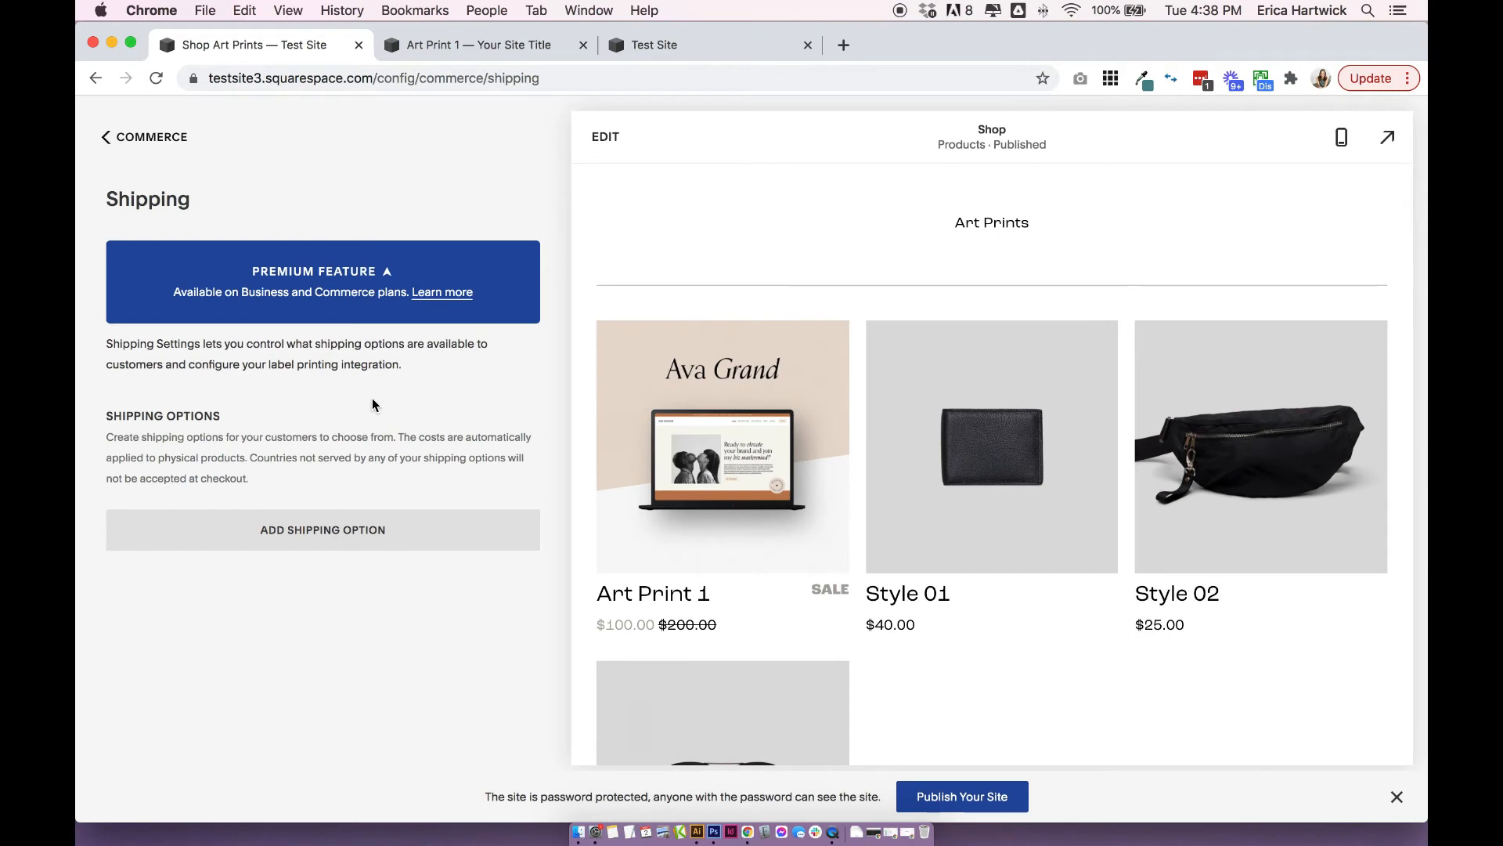
# Go back to Commerce, dismiss the store setup checklist and look at the Discounts settings.
pyautogui.click(180, 144)
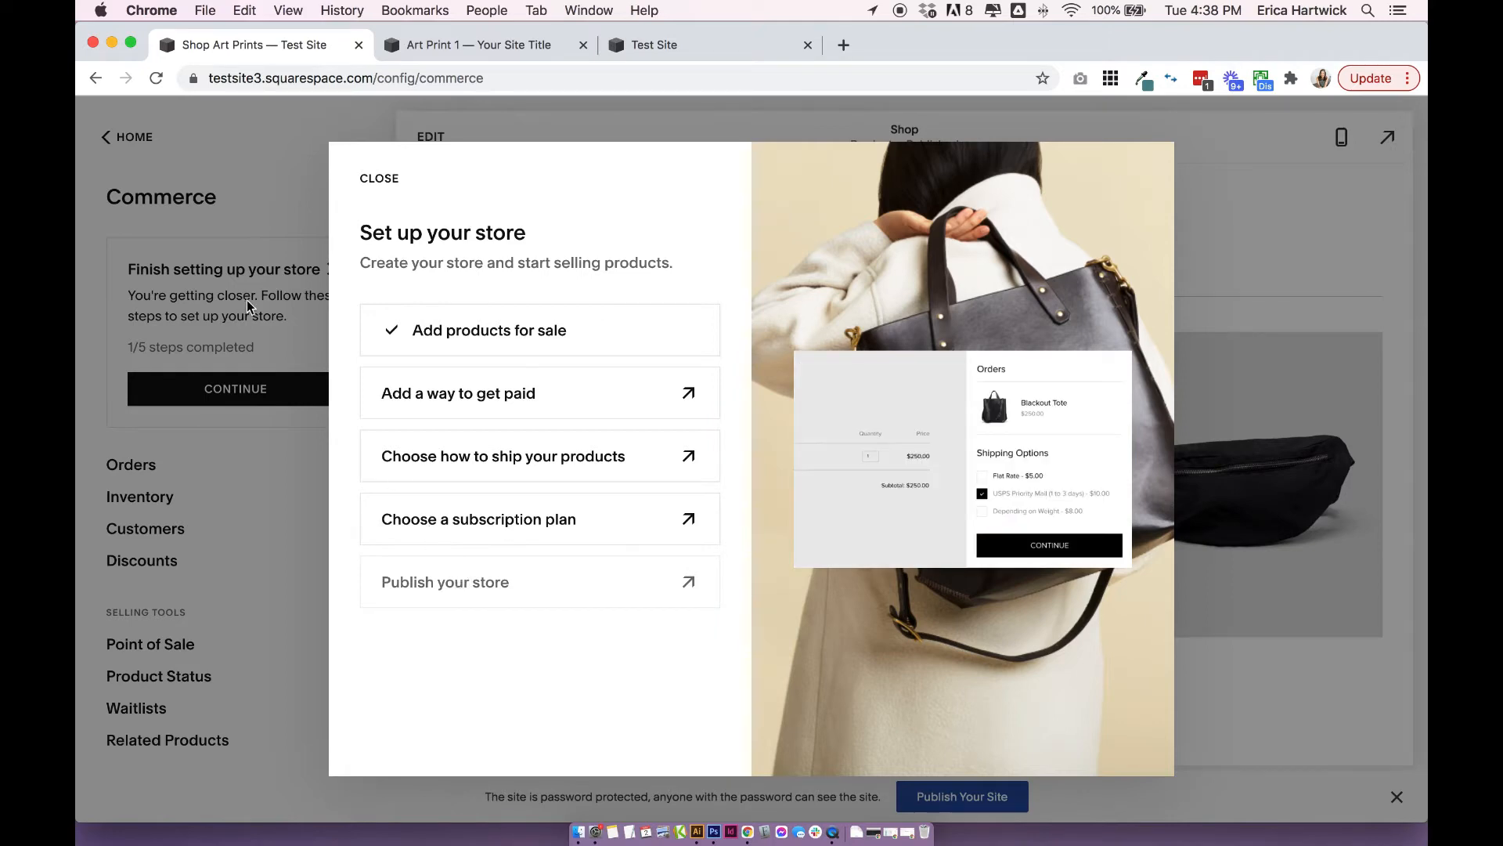
pyautogui.click(378, 178)
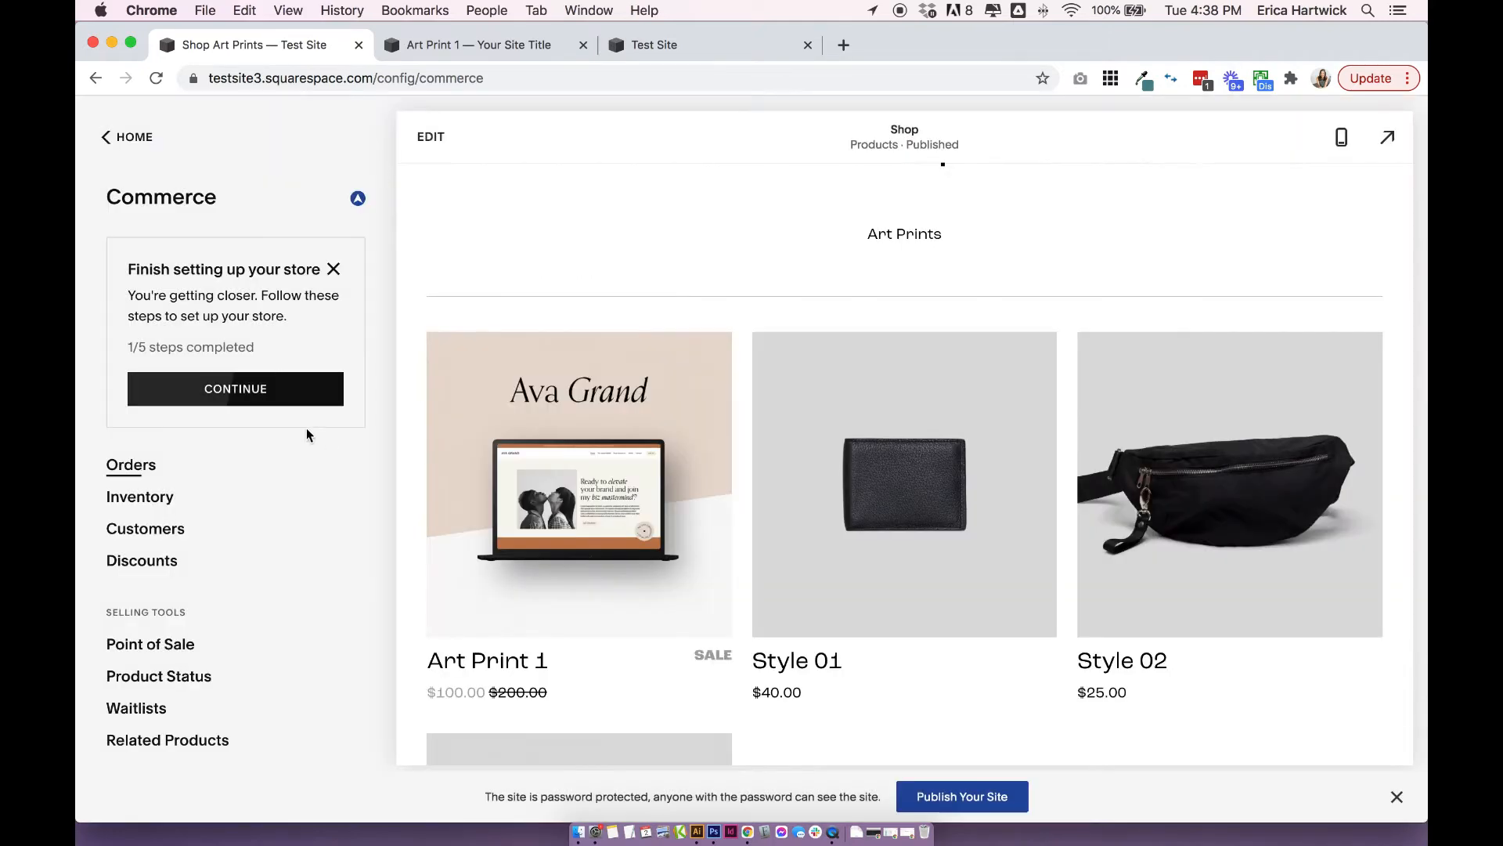
pyautogui.scroll(-3, 227, 485)
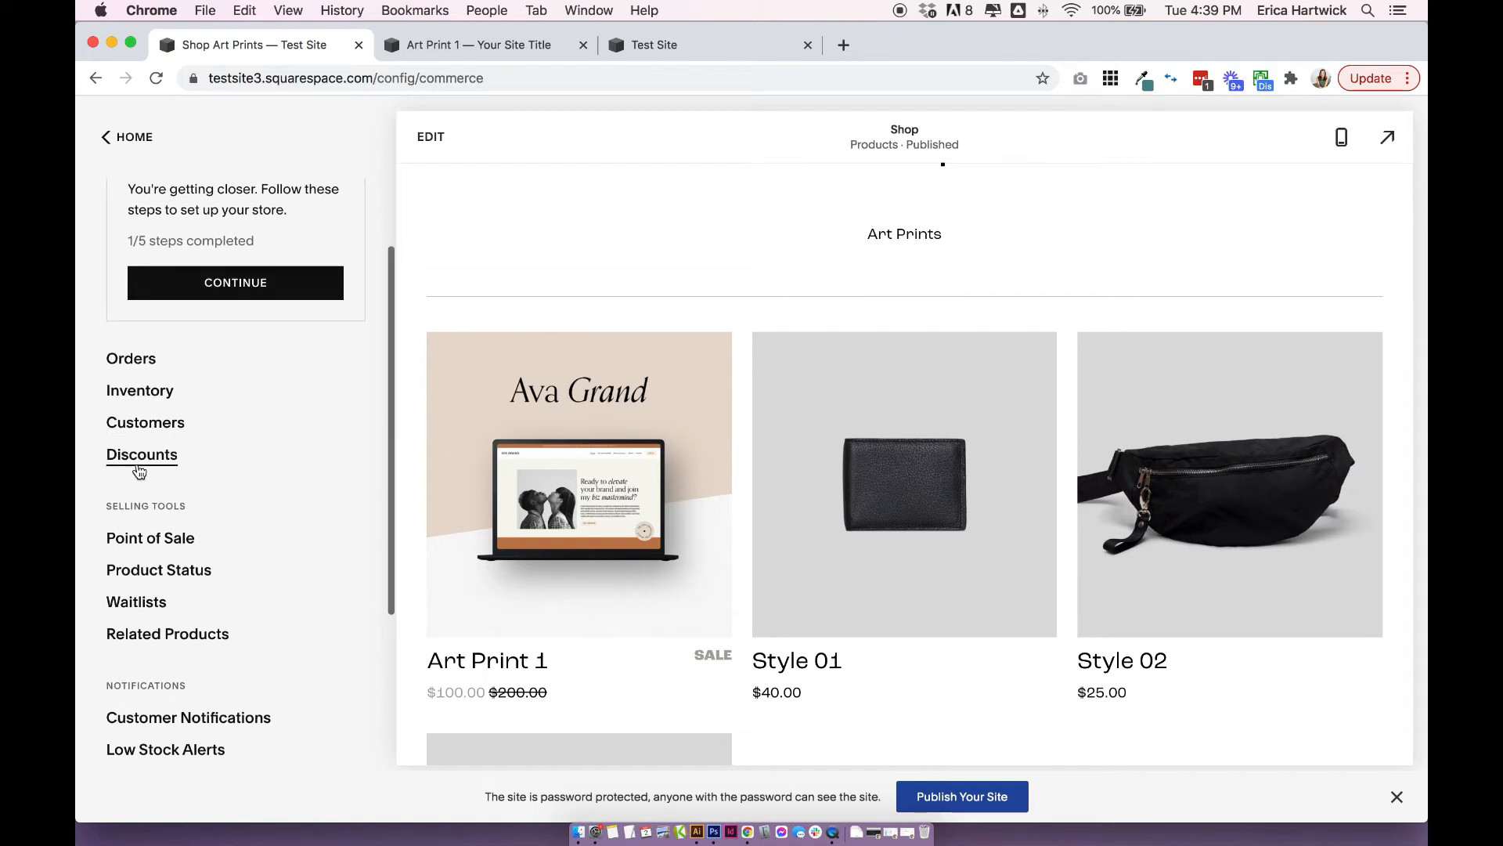
pyautogui.click(141, 455)
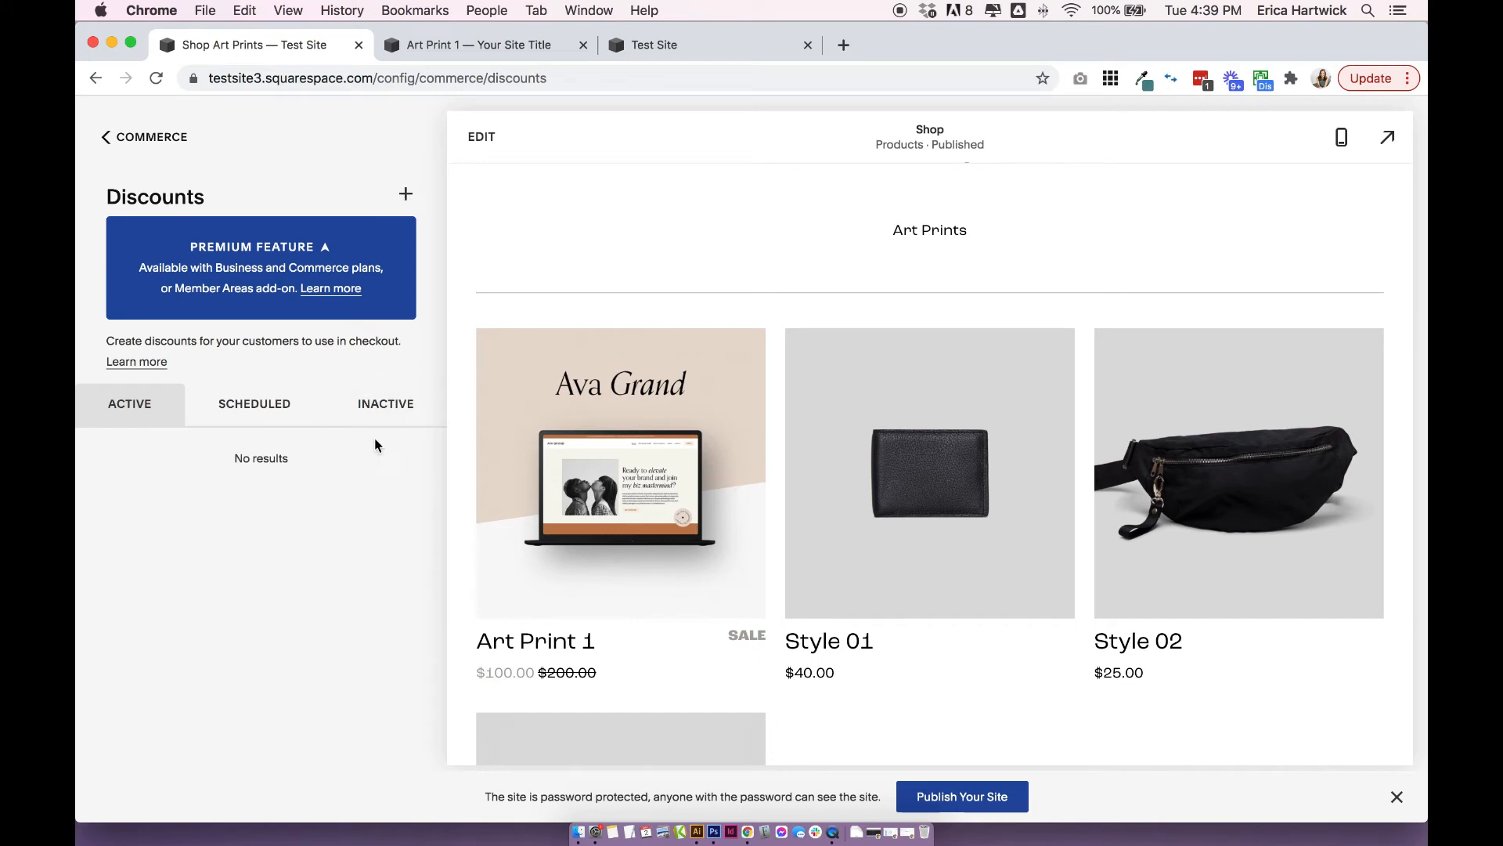
pyautogui.click(177, 146)
# Open the Out of Stock product status under the selling tools and review its label text and variant display option.
pyautogui.scroll(-1, 263, 458)
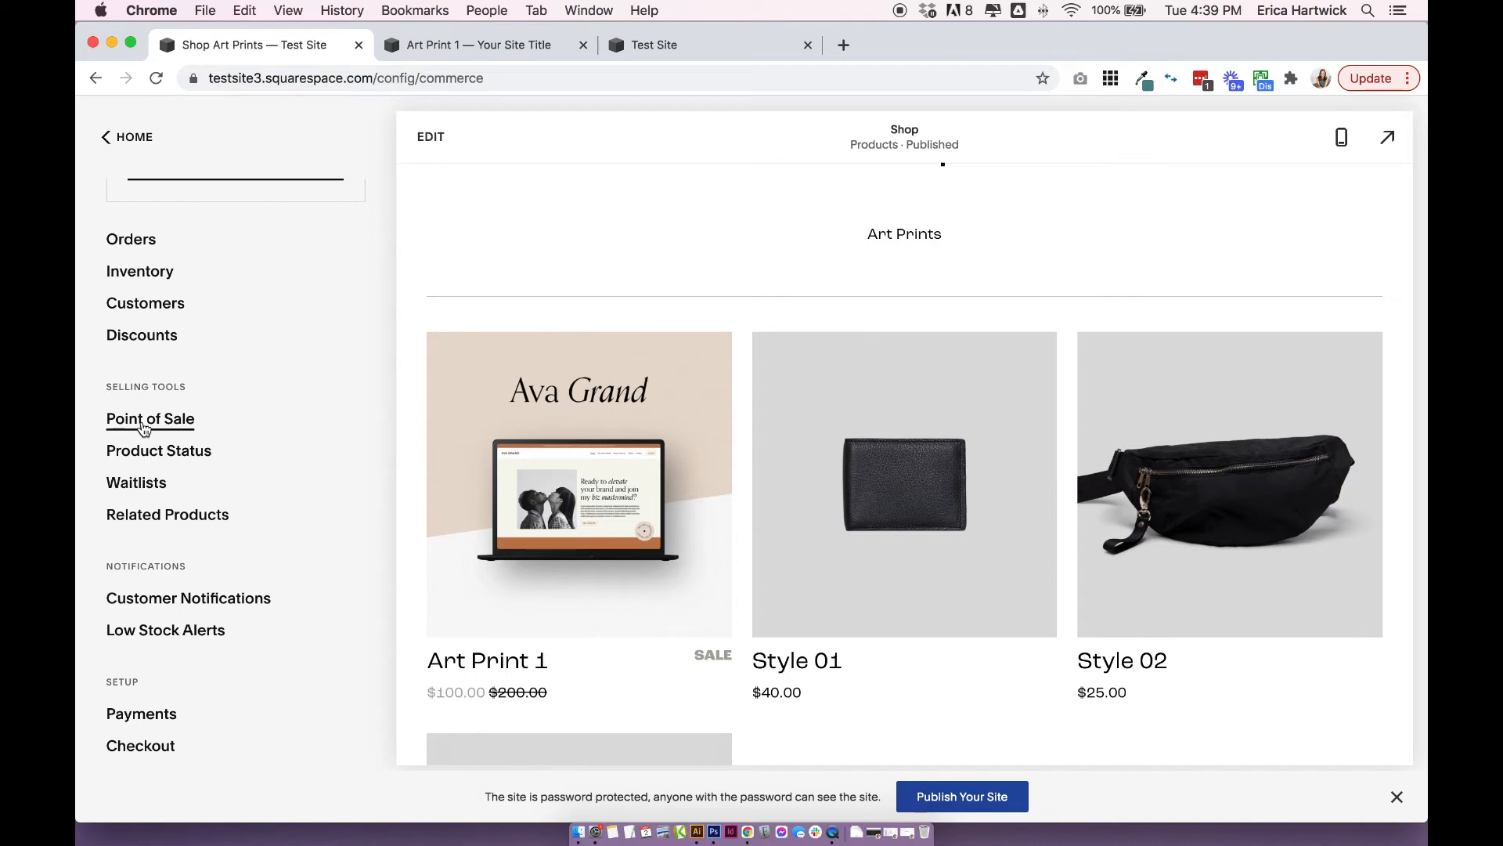
pyautogui.scroll(1, 143, 427)
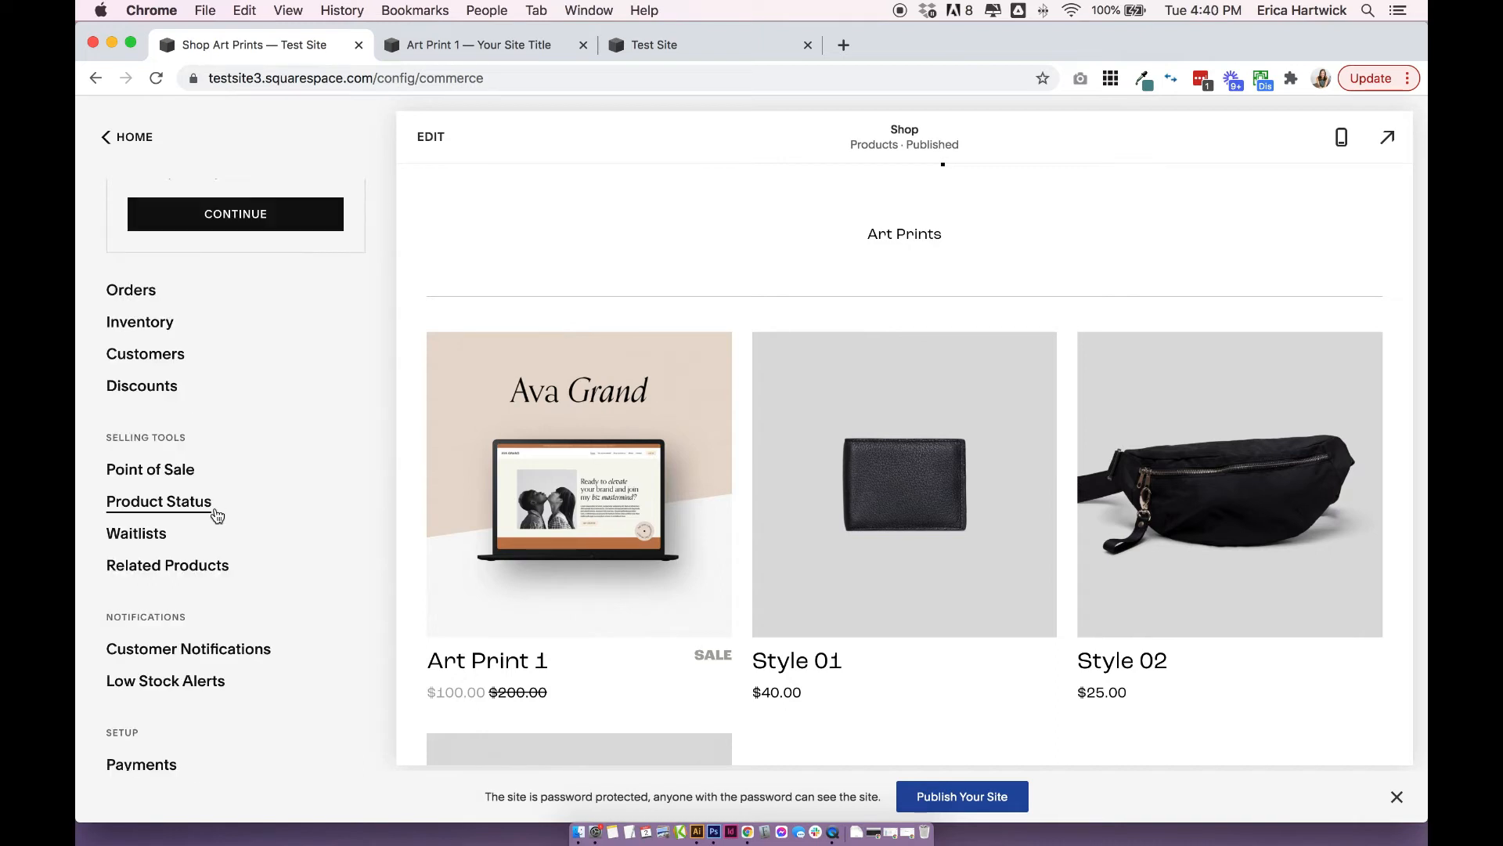
pyautogui.click(161, 505)
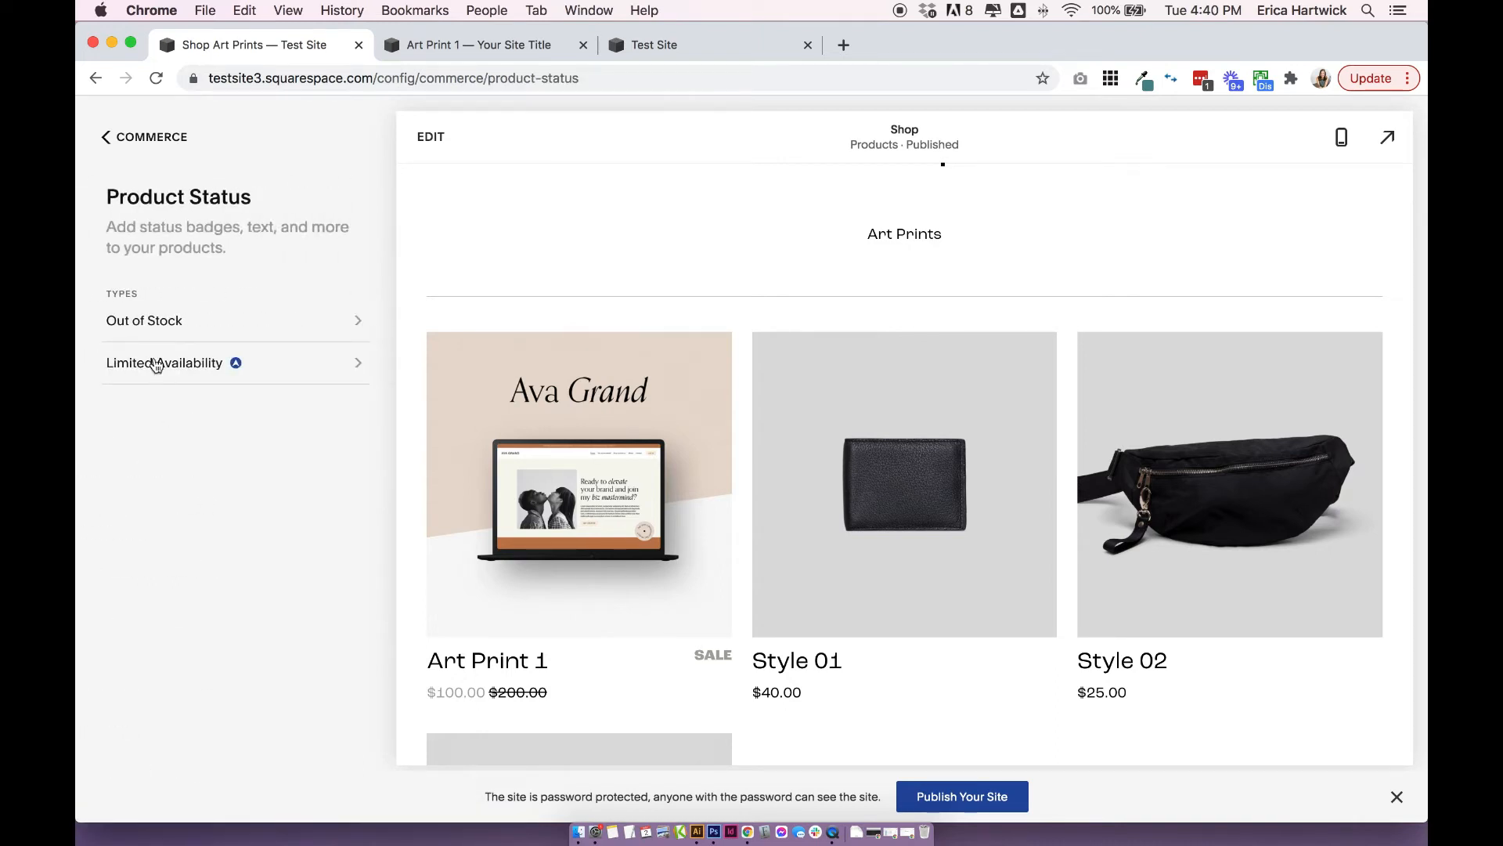
pyautogui.click(145, 321)
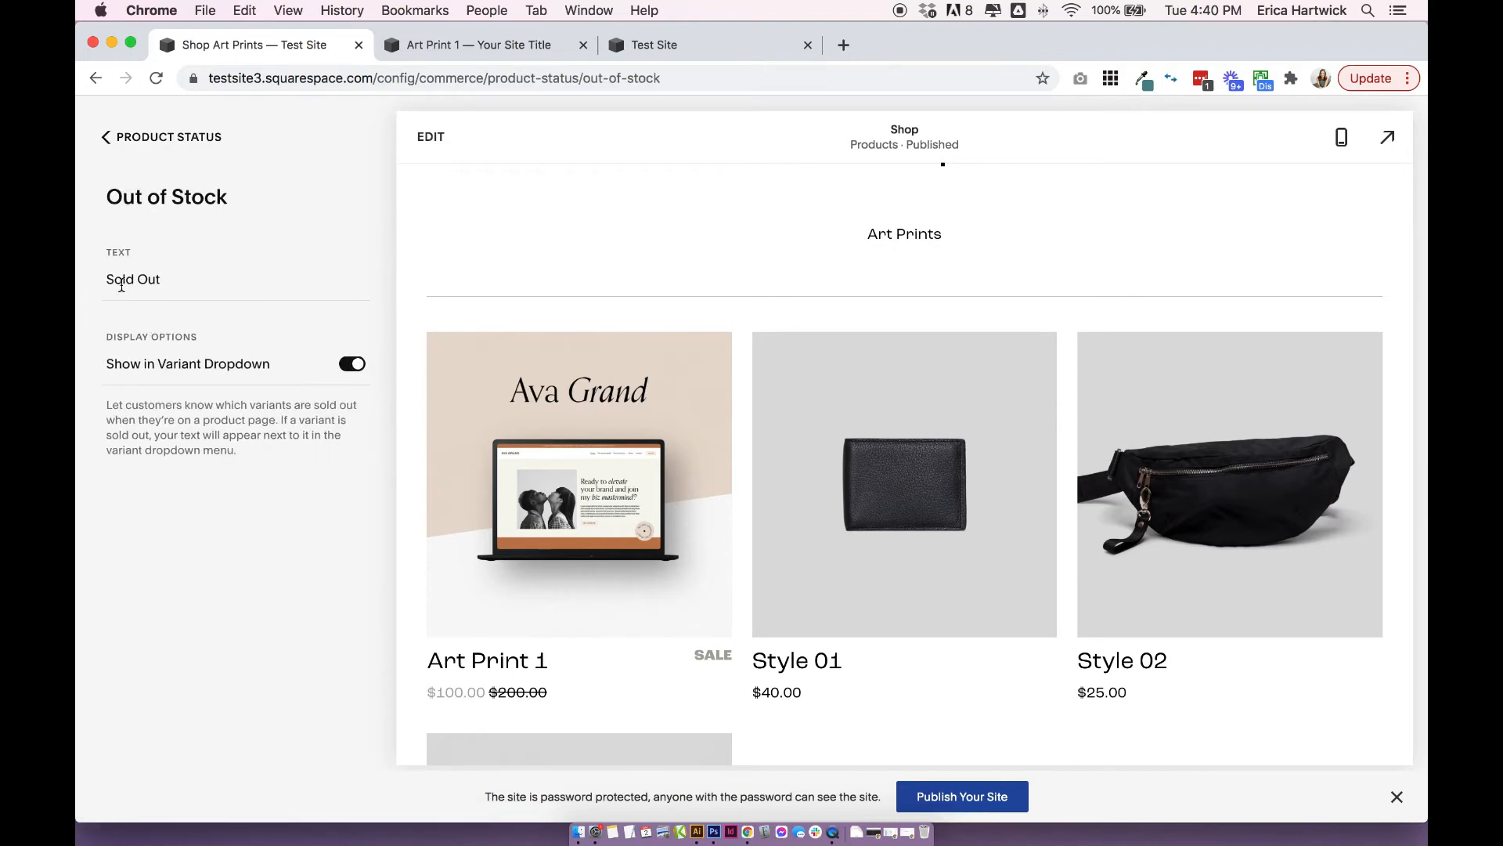
pyautogui.moveTo(110, 279)
pyautogui.mouseDown()
pyautogui.moveTo(191, 285)
pyautogui.moveTo(94, 292)
pyautogui.mouseUp()
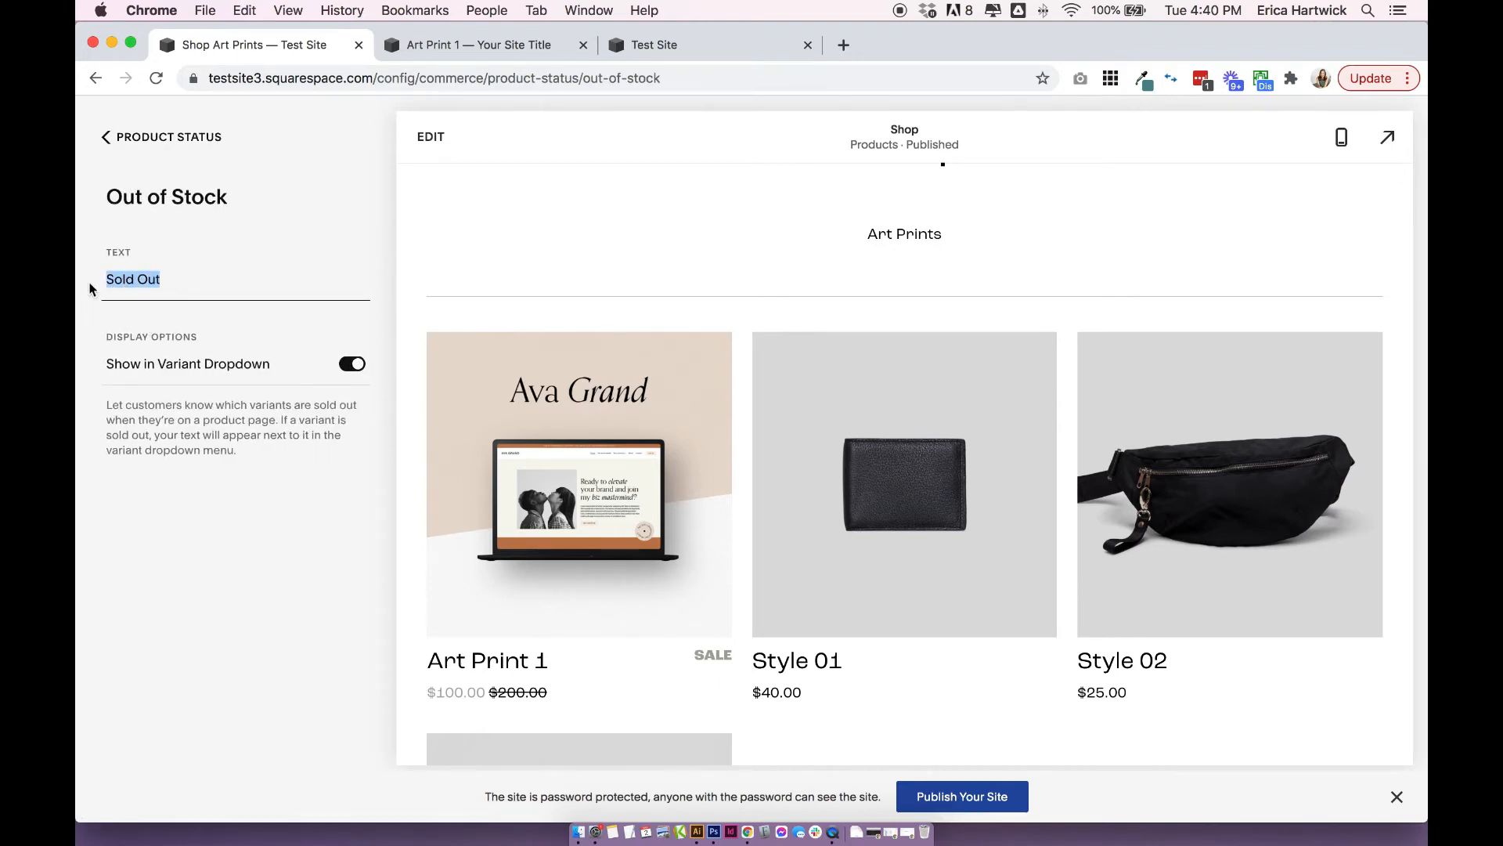
pyautogui.click(145, 138)
# Preview the Limited Availability label options with Show Label enabled, and discard the change.
pyautogui.click(188, 368)
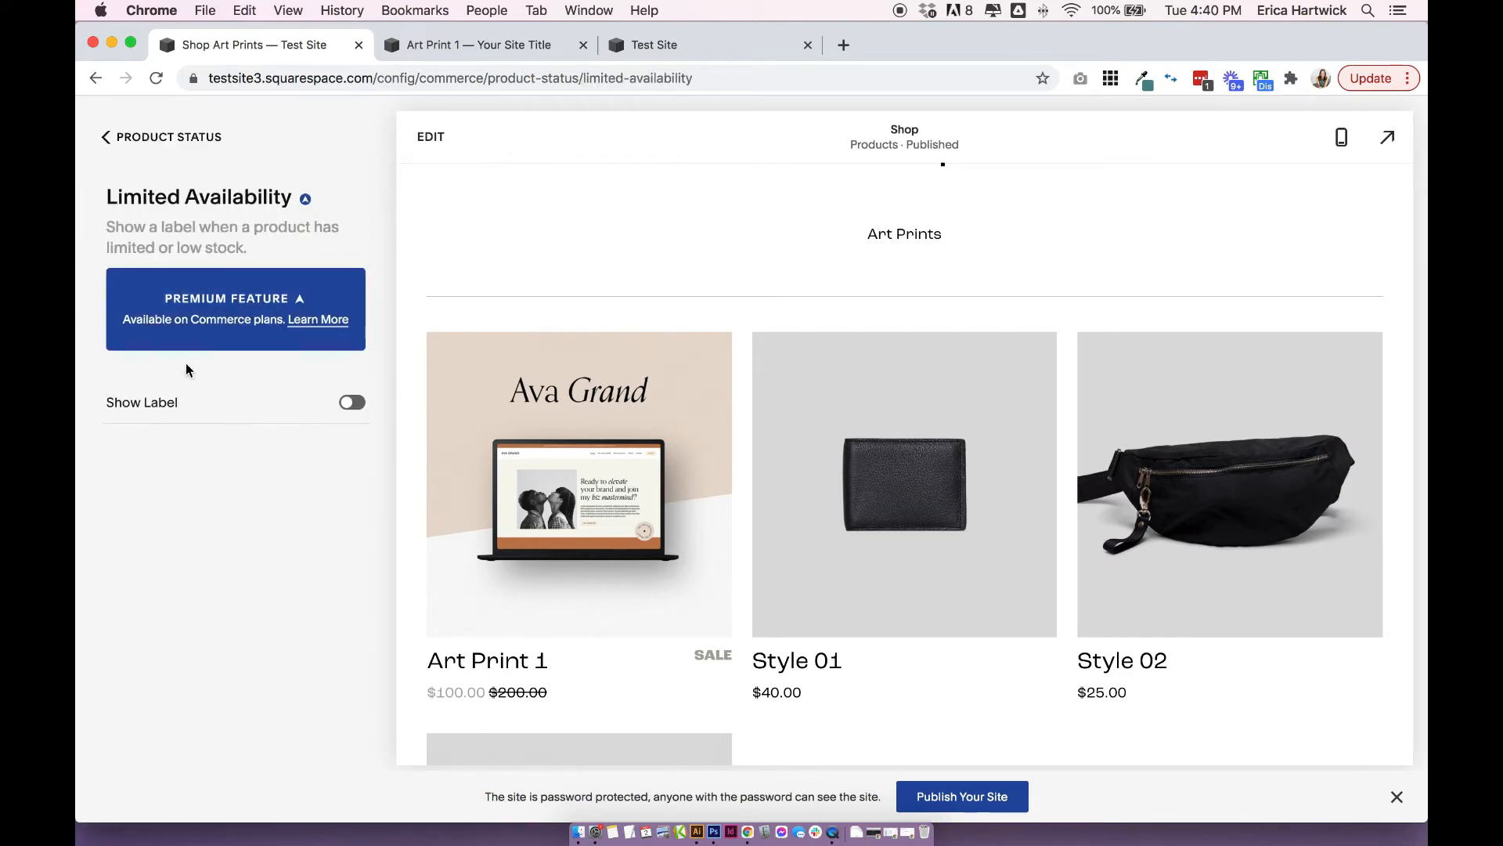
pyautogui.click(350, 413)
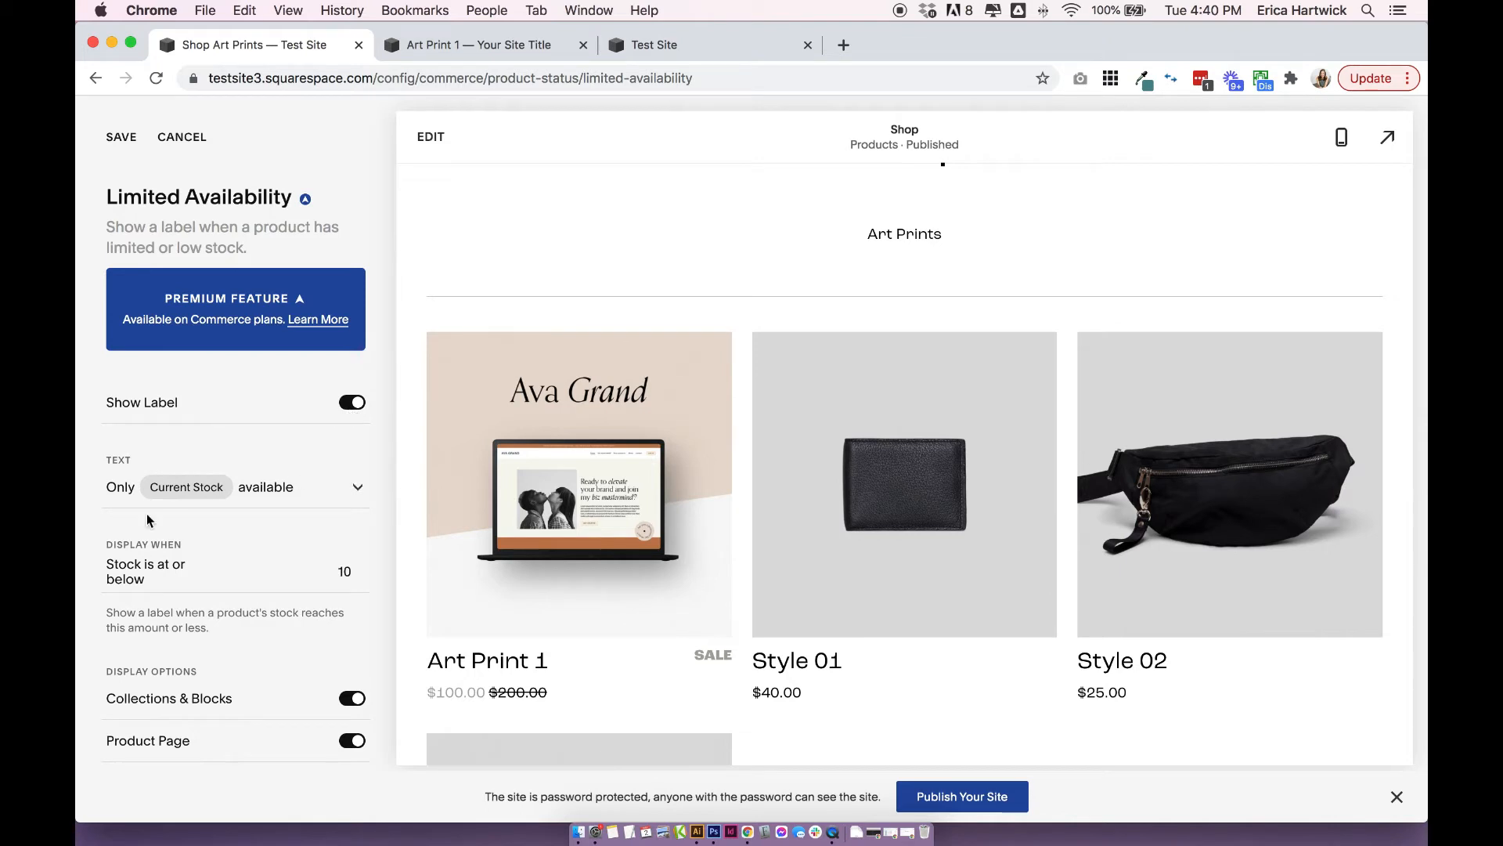
pyautogui.click(182, 138)
pyautogui.click(168, 137)
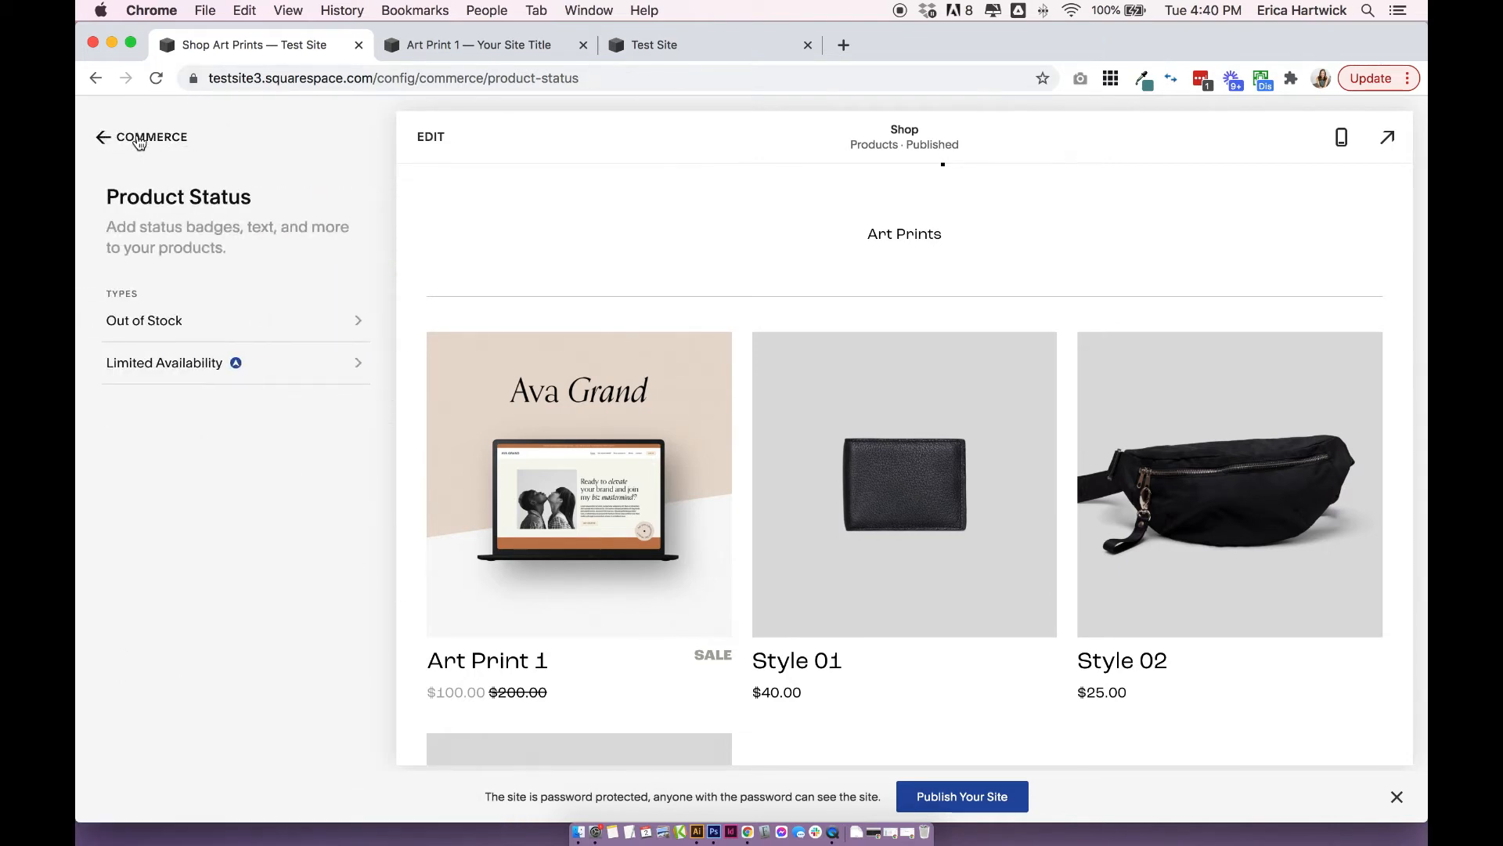
# Open the Waitlists settings from Commerce, try enabling Allow Waitlist Signups and cancel the change.
pyautogui.click(145, 137)
pyautogui.click(148, 451)
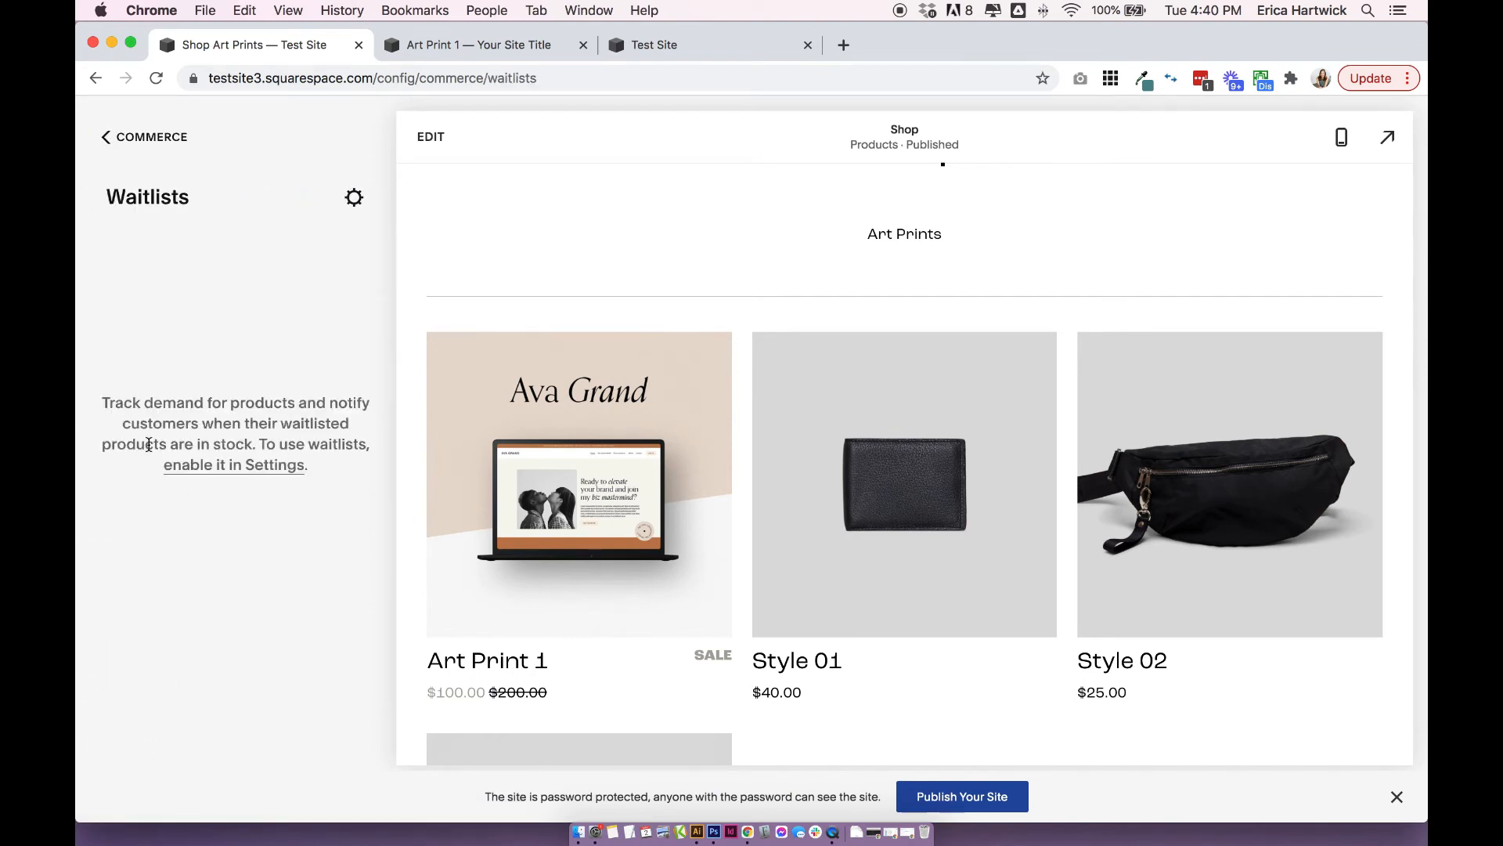
pyautogui.click(354, 197)
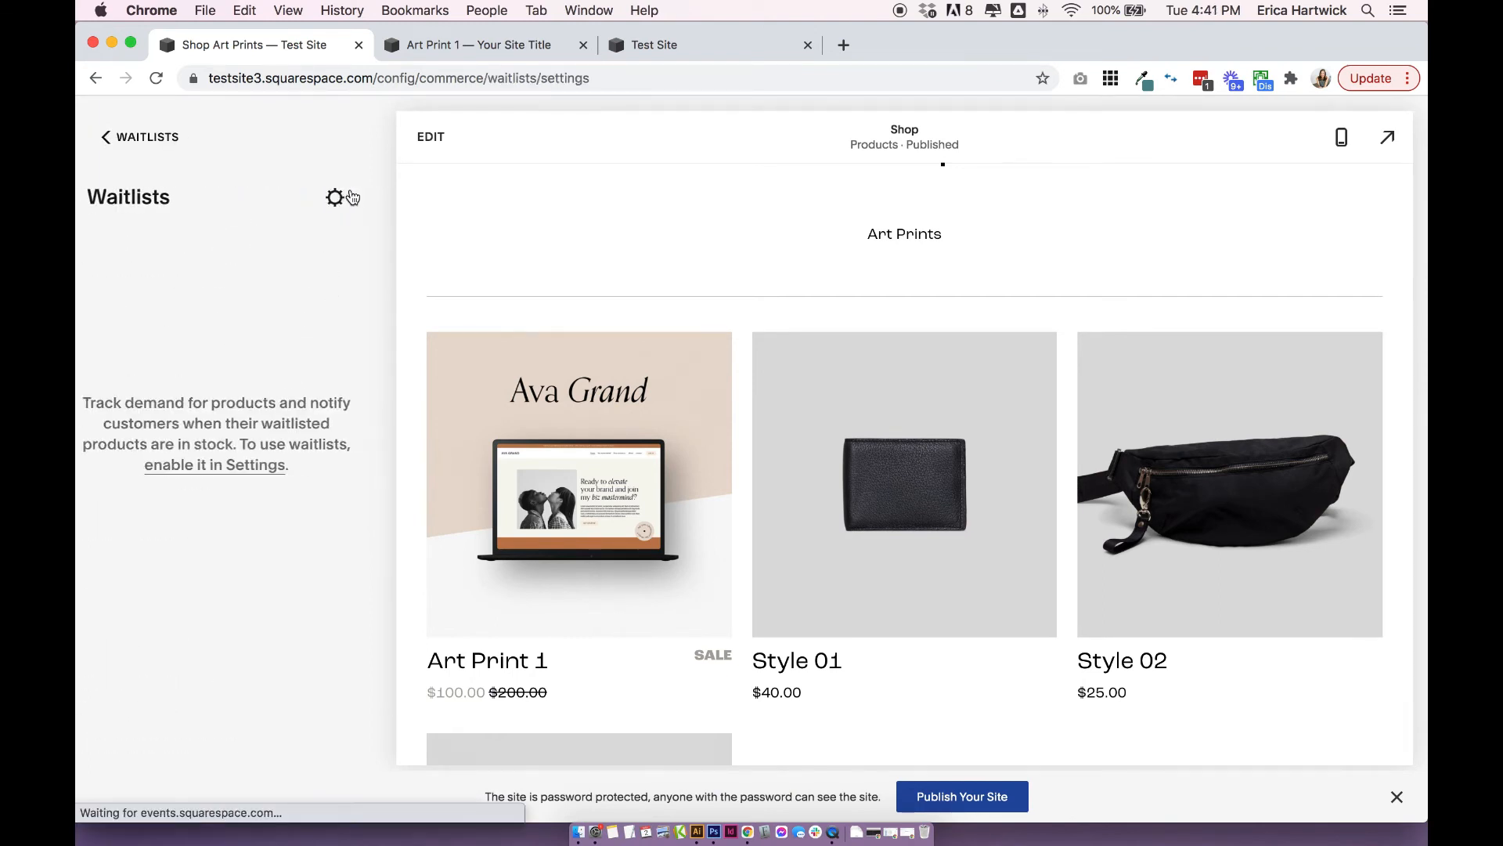
pyautogui.click(351, 381)
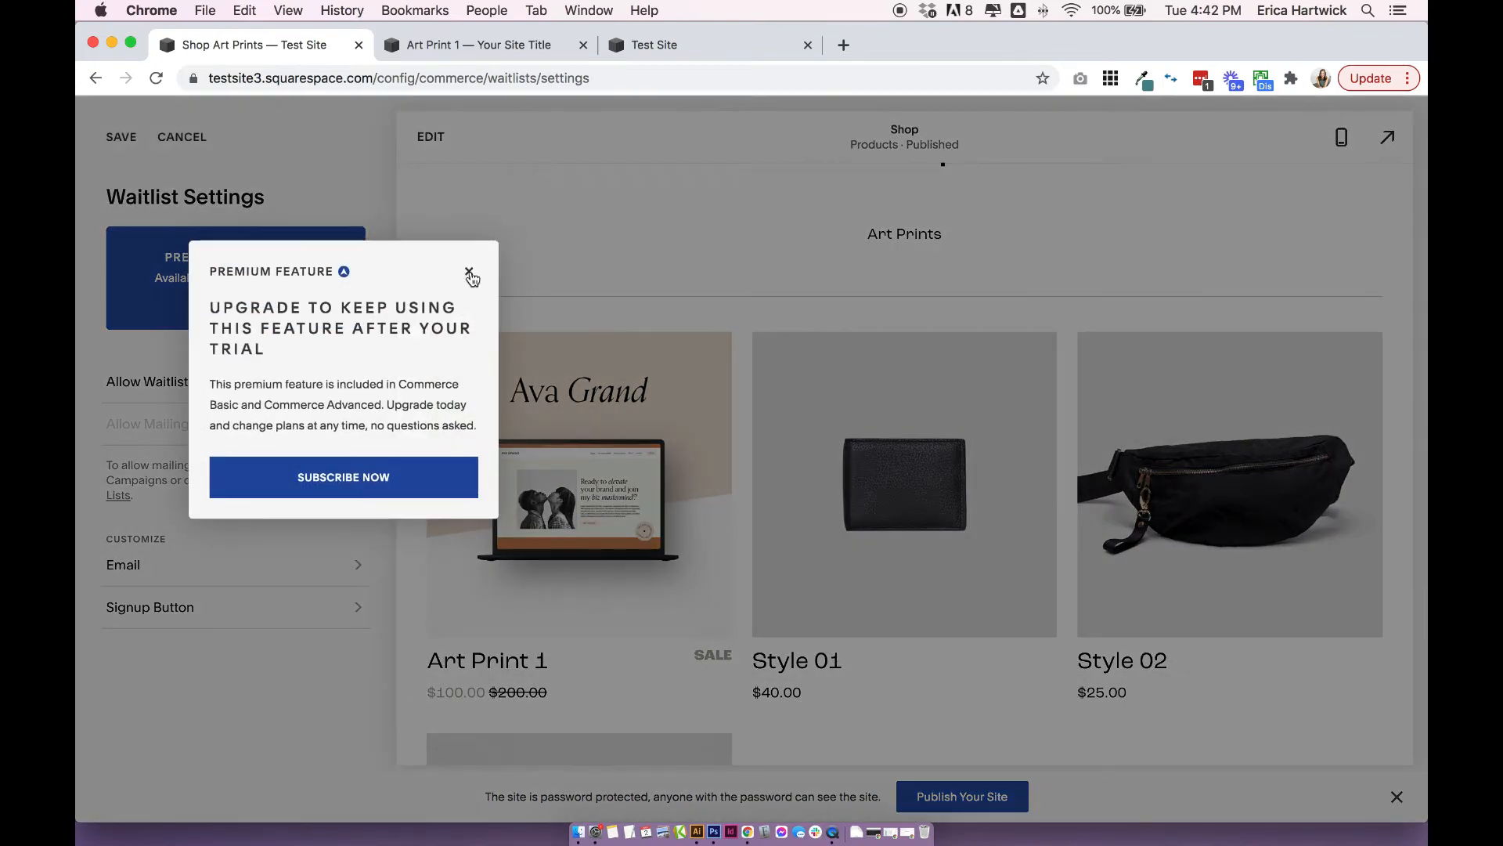
pyautogui.click(469, 271)
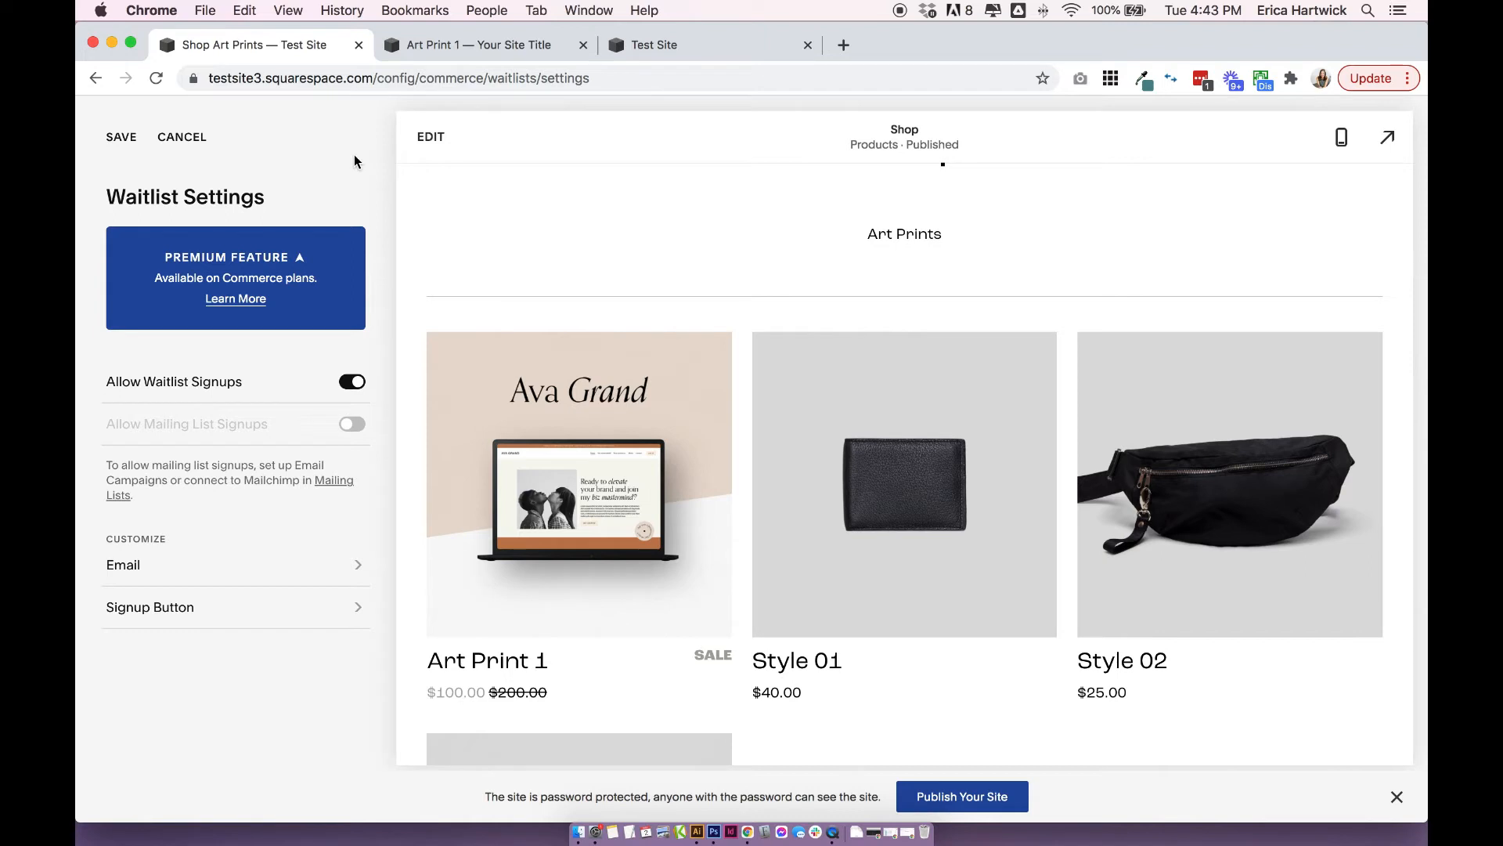
pyautogui.click(194, 140)
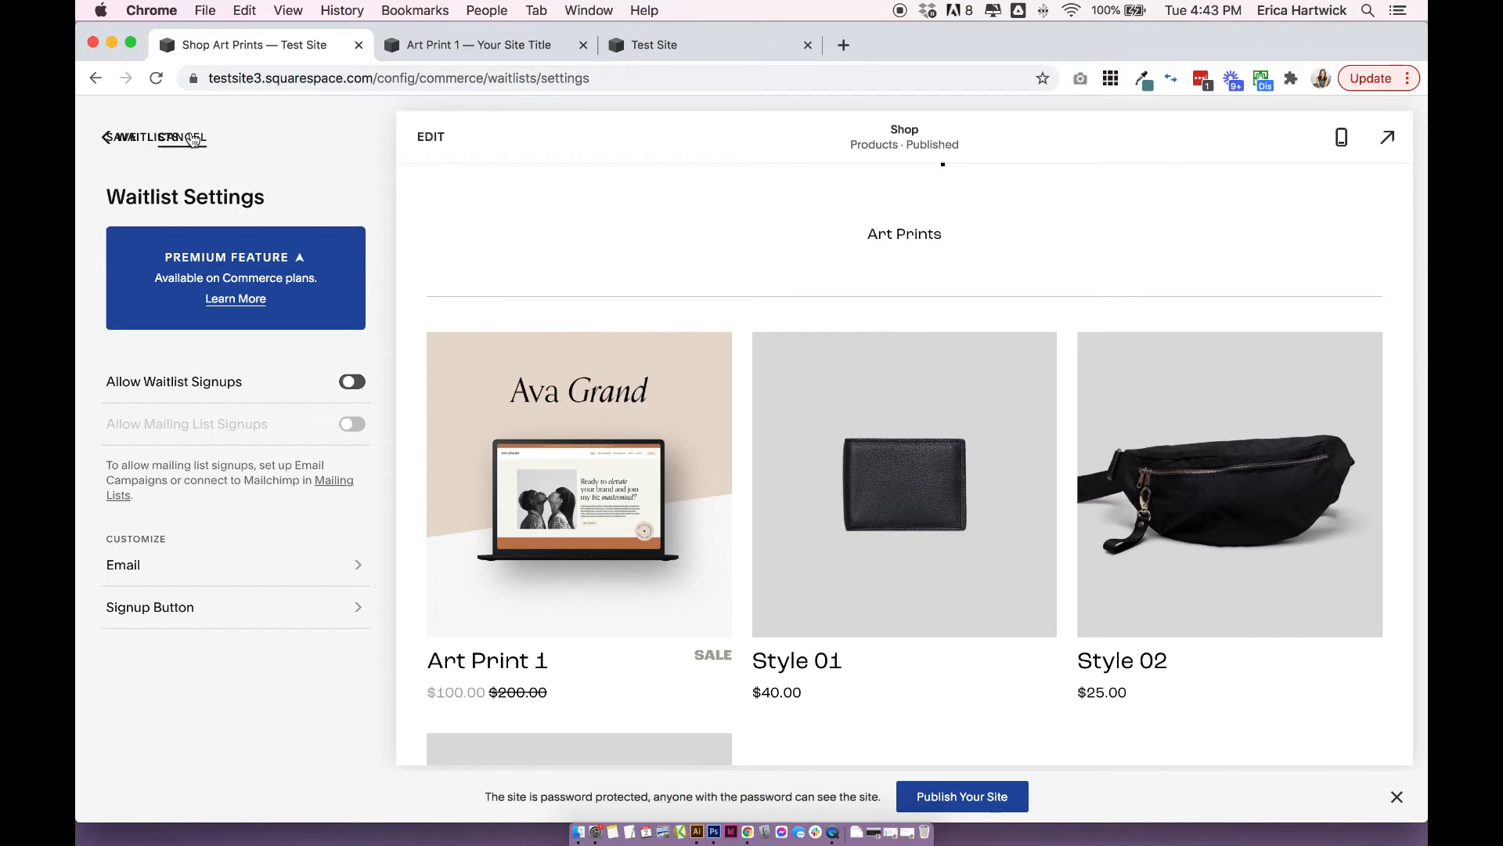
# Open the Related Products settings from Commerce and turn on Show Related Products.
pyautogui.click(138, 144)
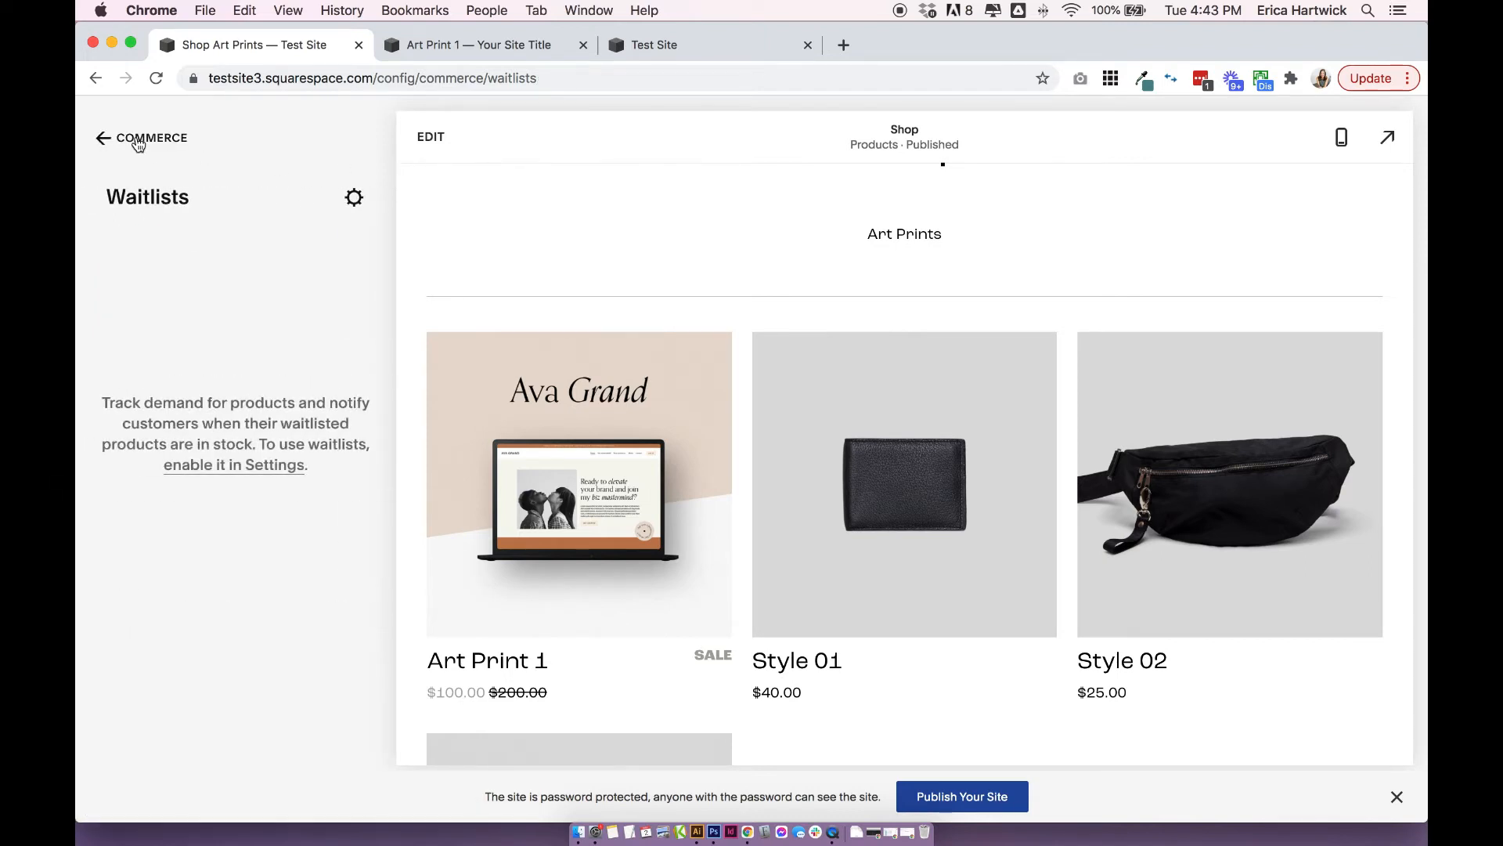
pyautogui.click(205, 484)
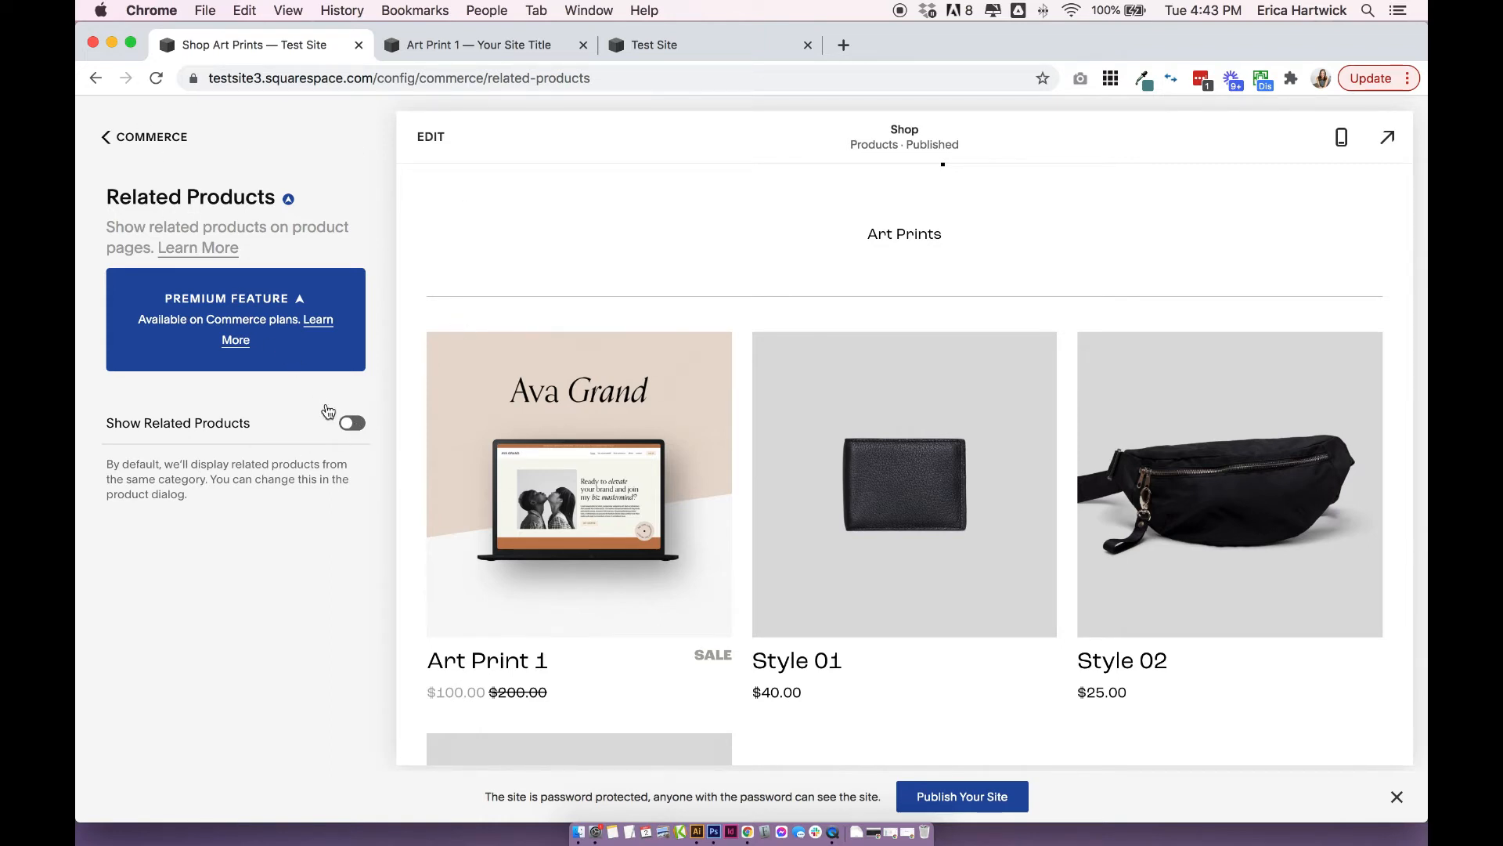
pyautogui.click(352, 424)
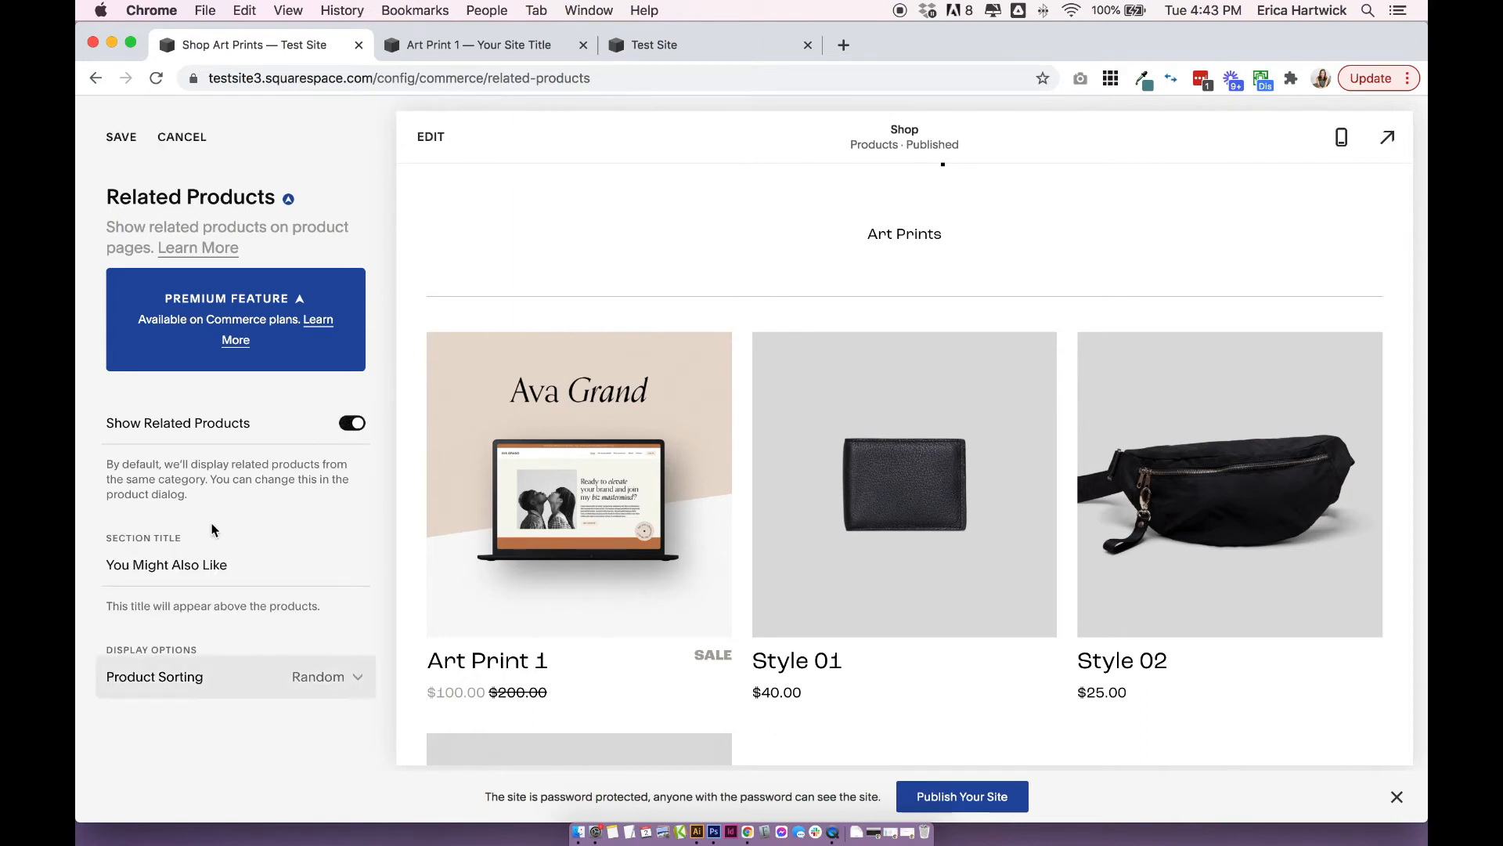
pyautogui.moveTo(223, 468); pyautogui.dragTo(341, 490)
pyautogui.click(342, 485)
pyautogui.click(341, 490)
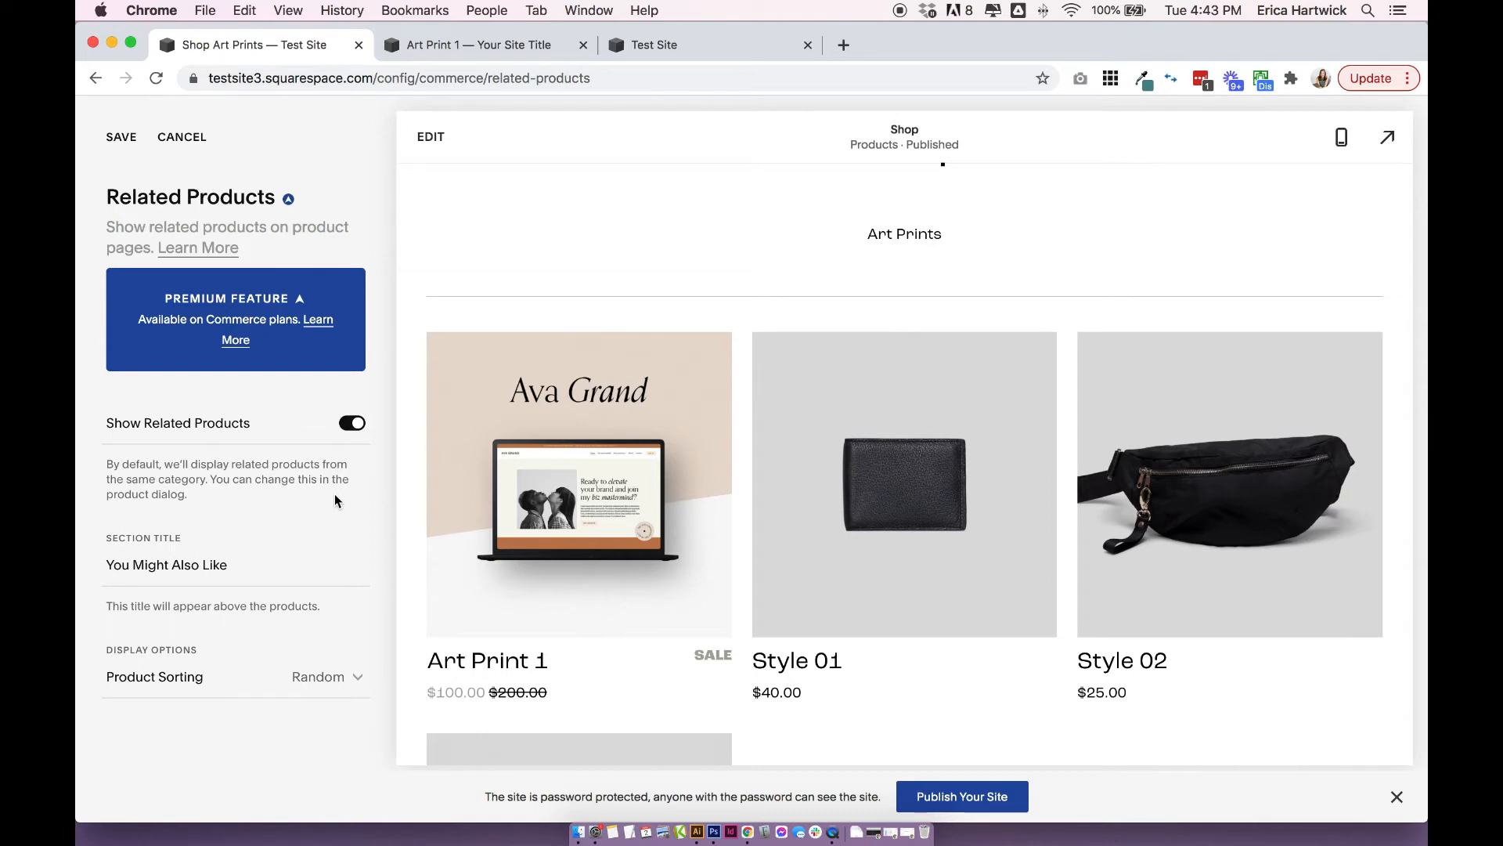
# Review the related products section title and the Product Sorting choices, leaving both as they are.
pyautogui.moveTo(108, 565); pyautogui.dragTo(222, 567)
pyautogui.tripleClick(222, 567)
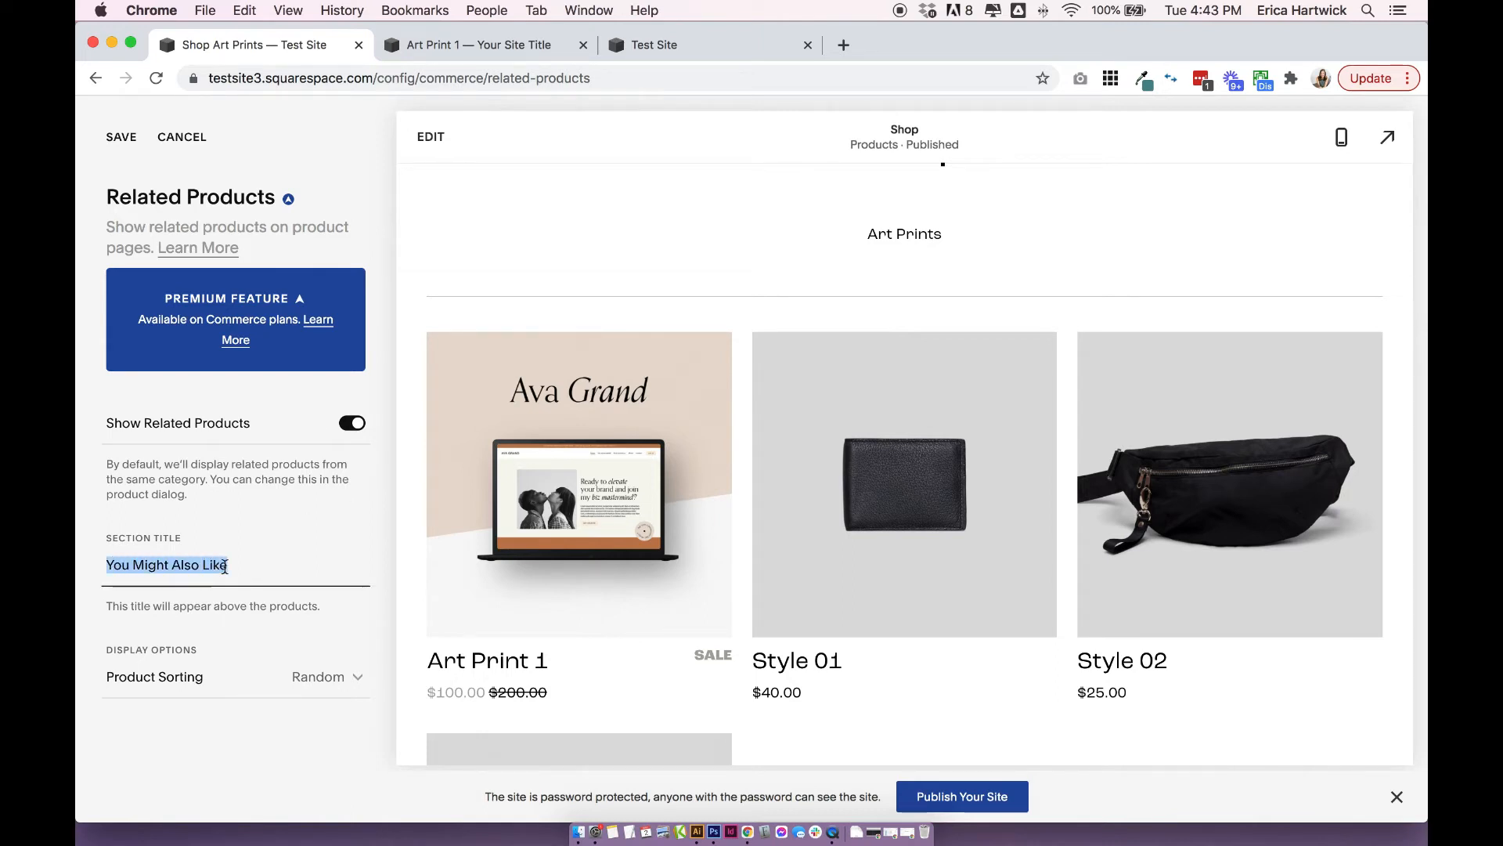
pyautogui.click(250, 561)
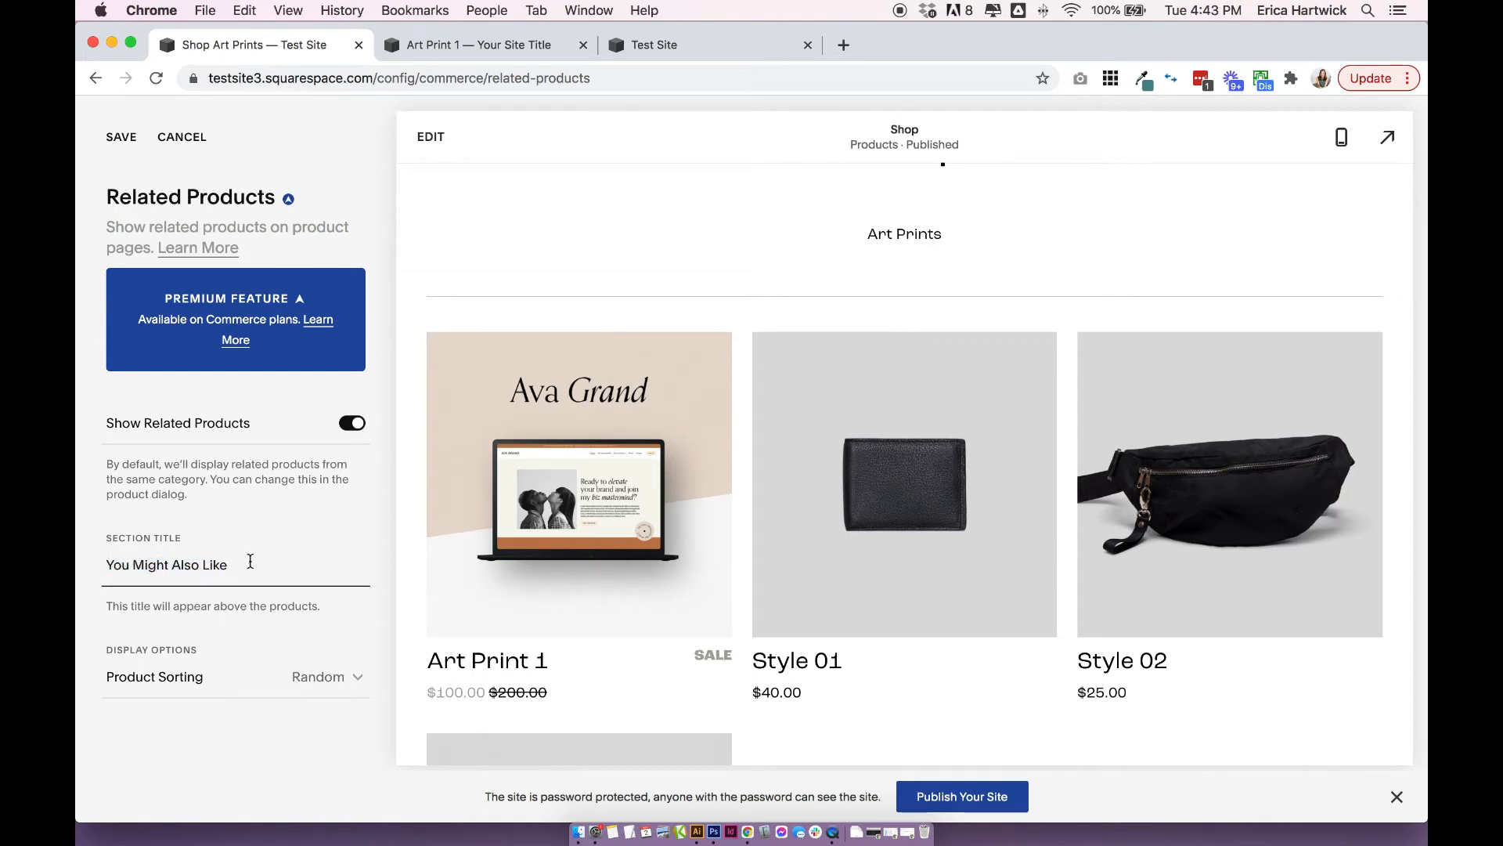
pyautogui.click(153, 678)
pyautogui.click(321, 640)
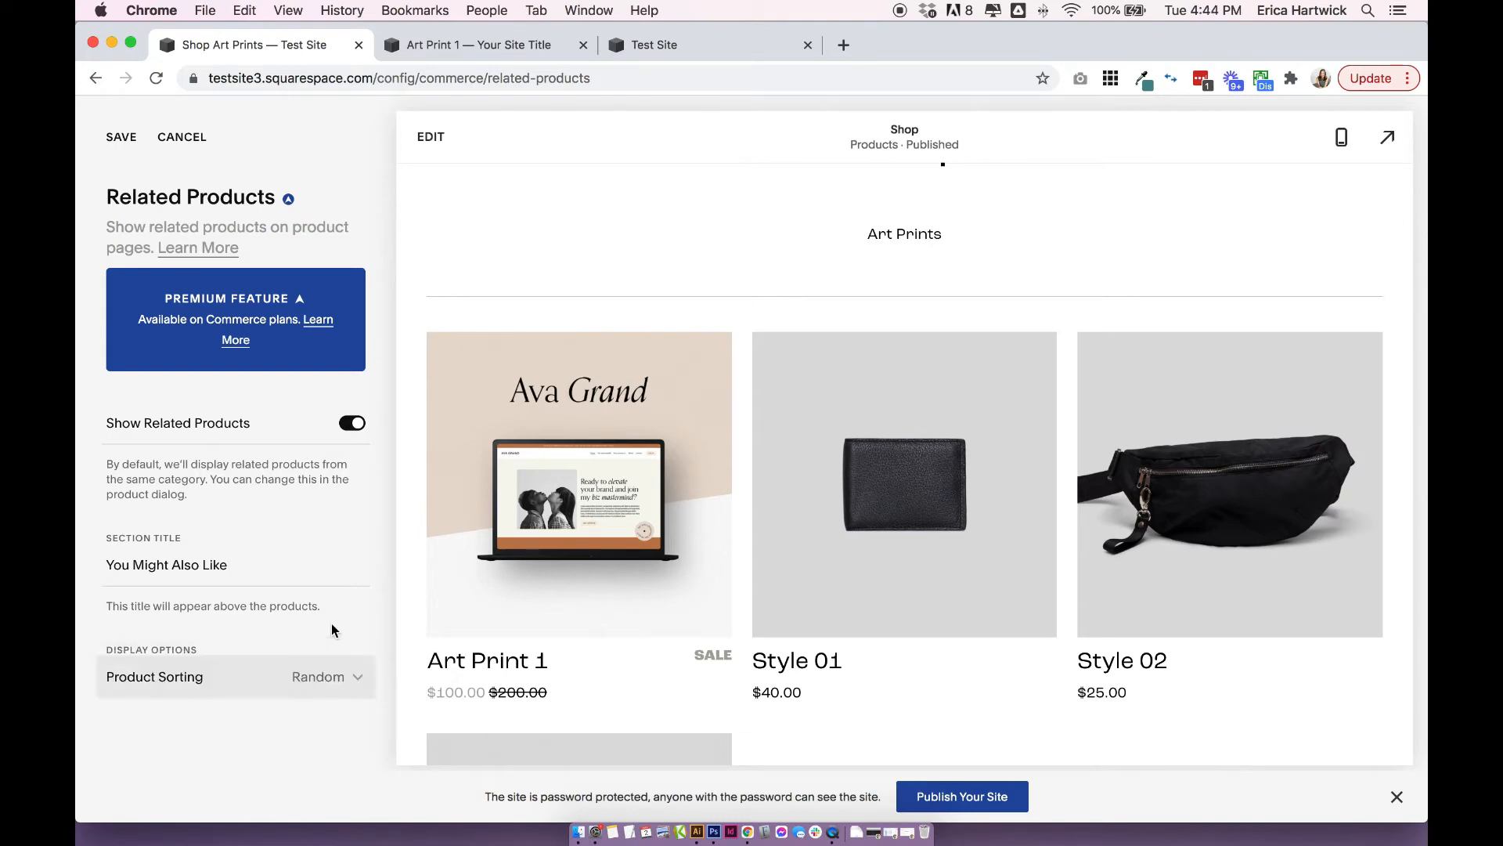
# Save the Related Products settings and open the Related Products option in the Art Print 1 product editor.
pyautogui.click(121, 137)
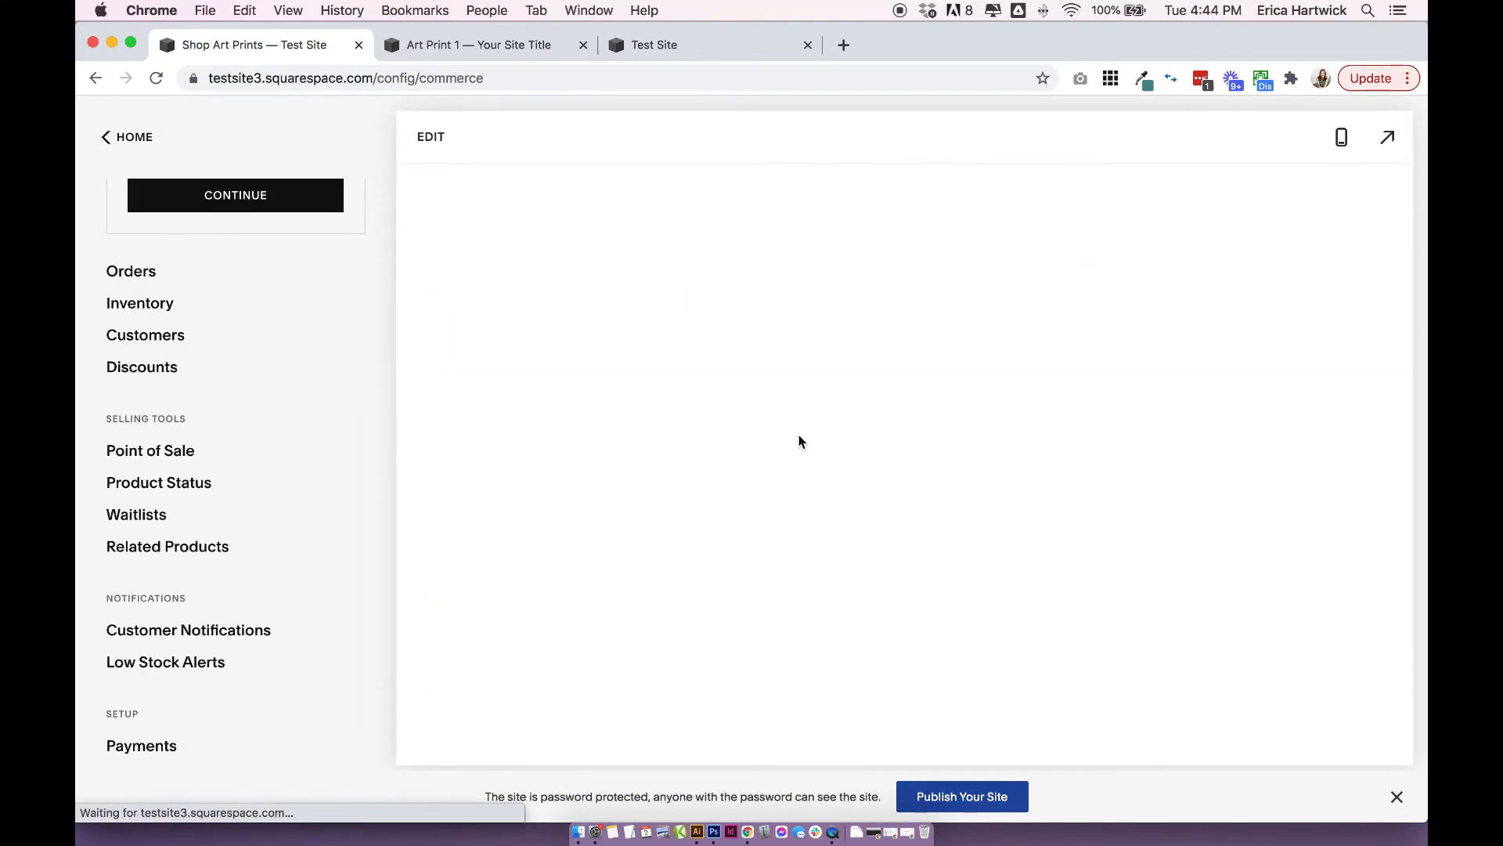
pyautogui.click(430, 141)
pyautogui.click(442, 173)
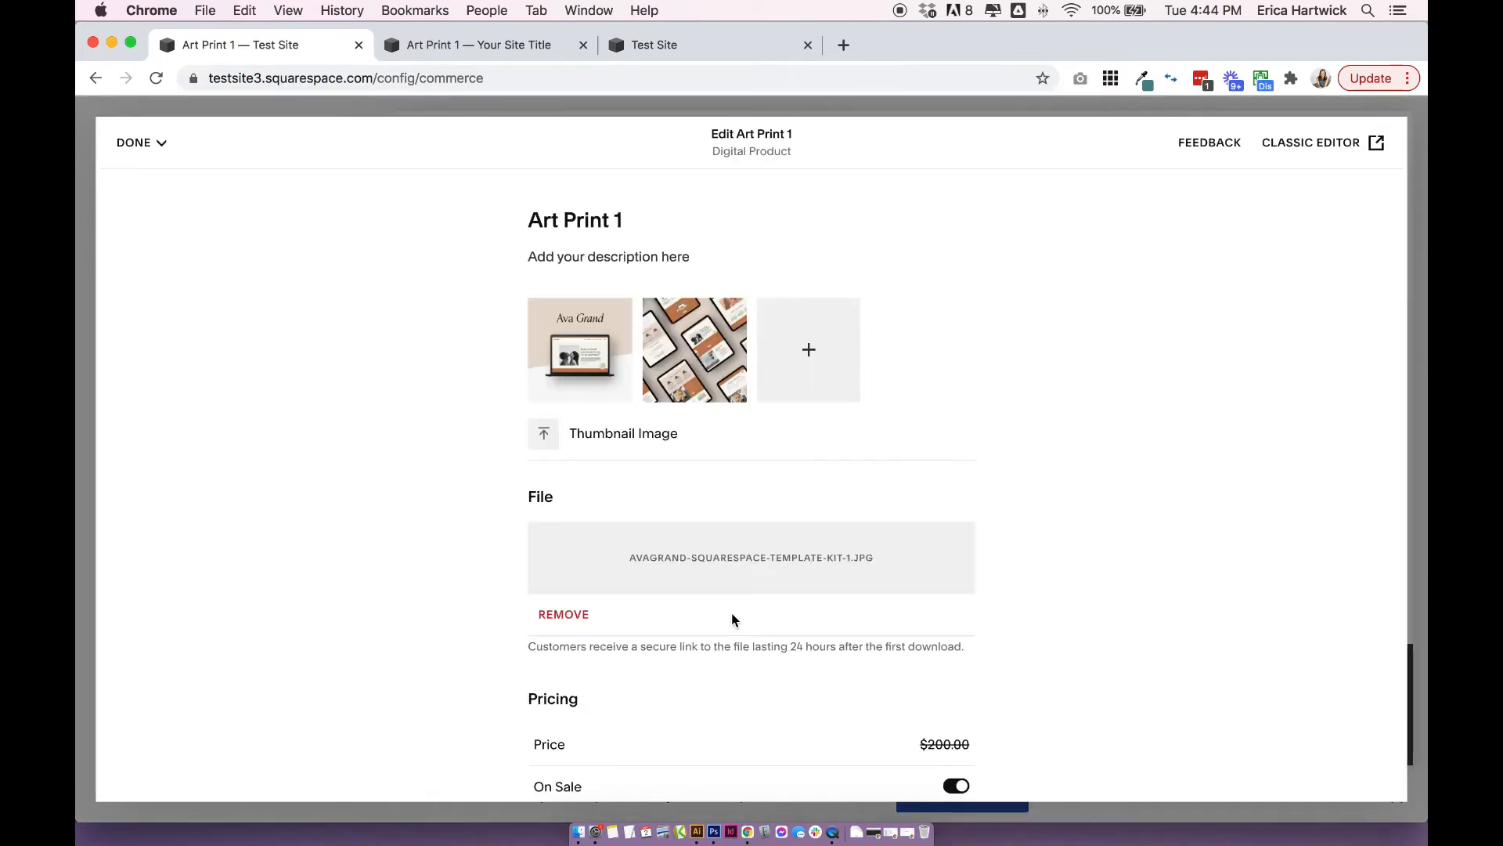
pyautogui.scroll(-12, 828, 505)
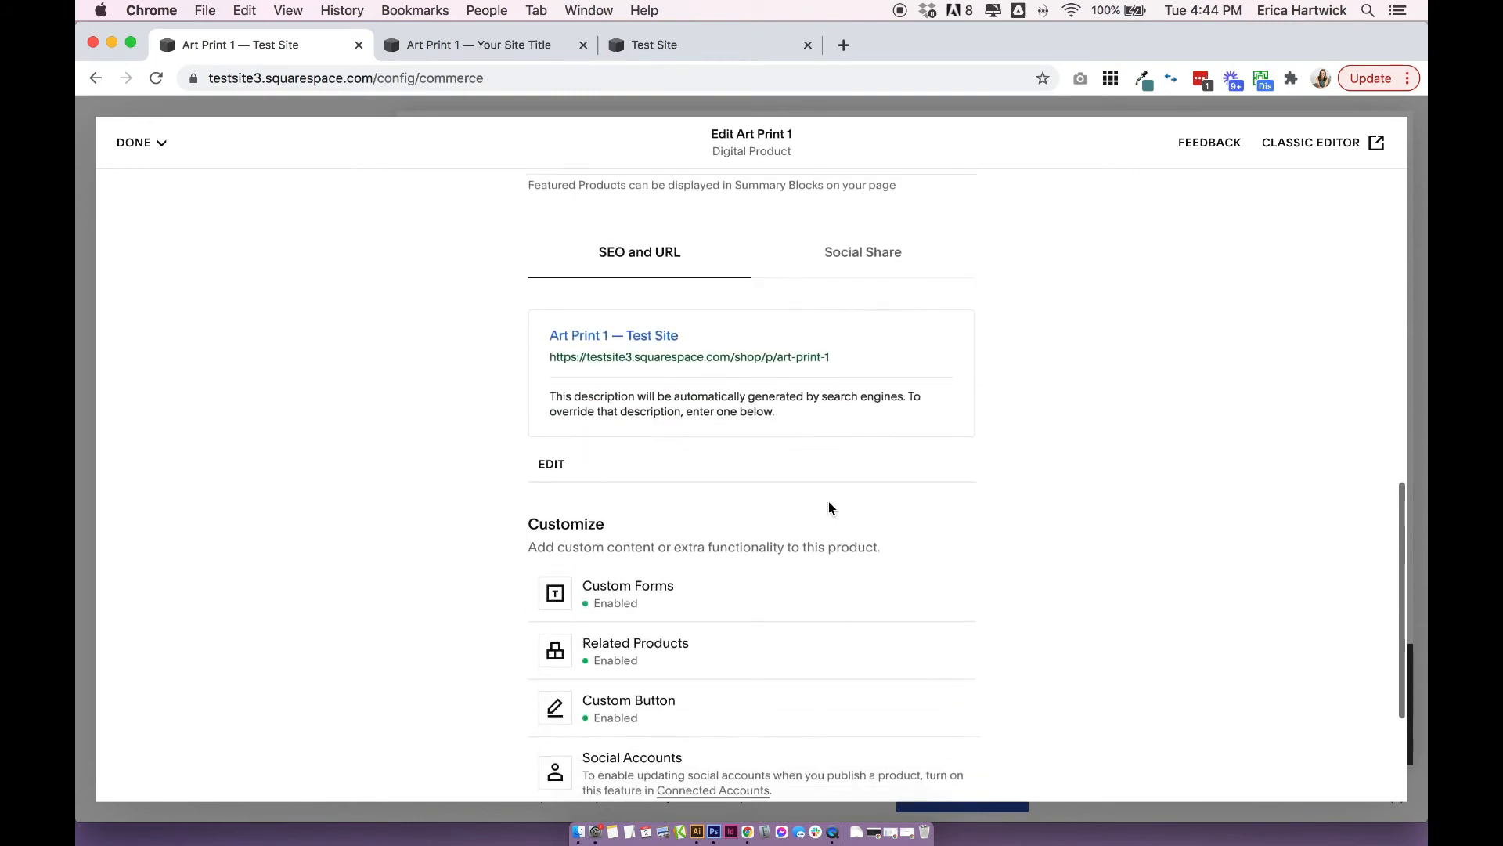
pyautogui.scroll(-3, 829, 507)
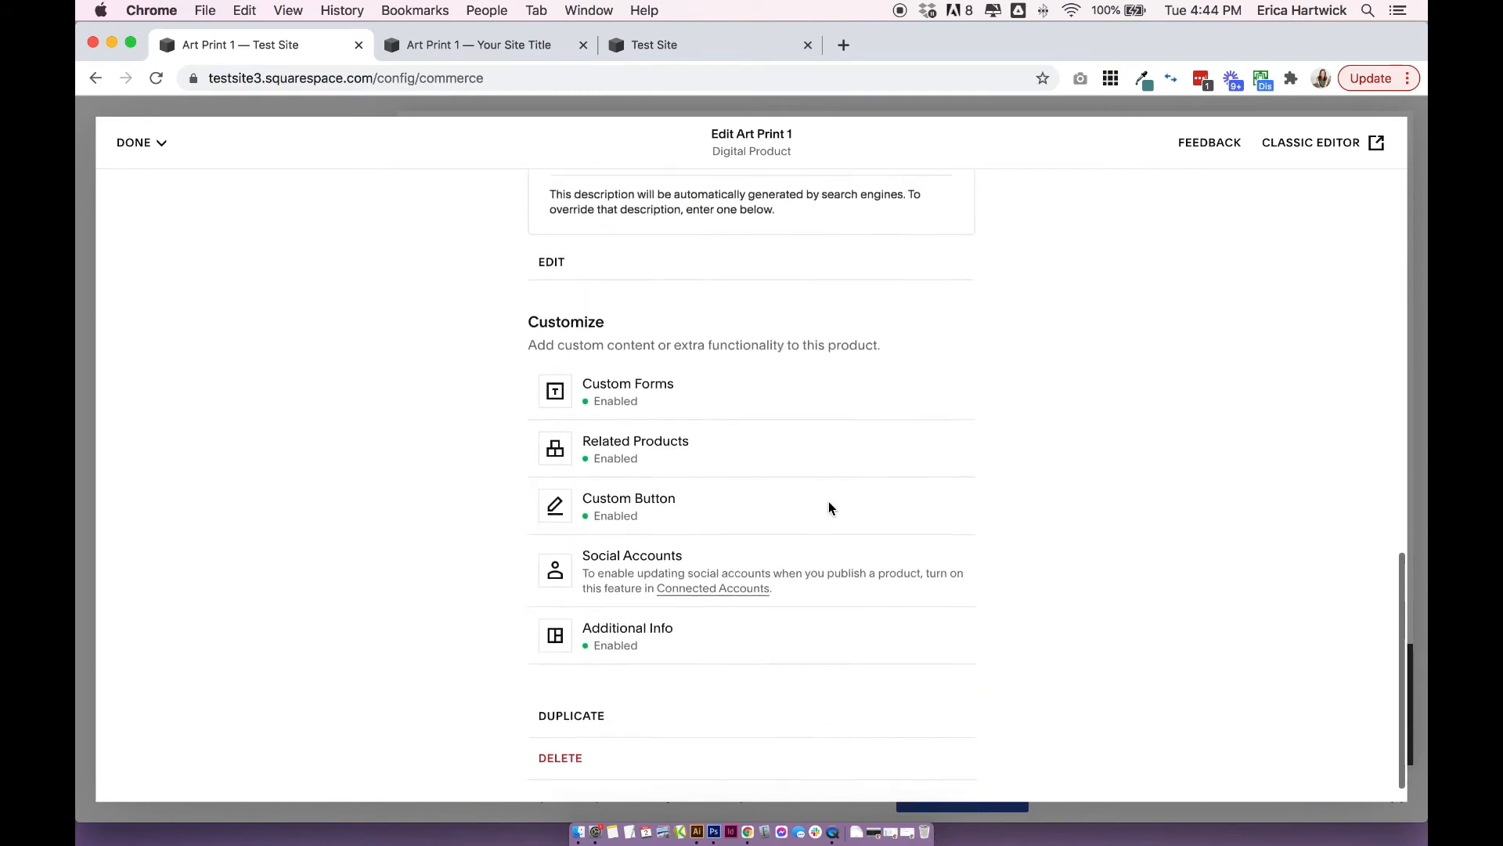
pyautogui.click(667, 429)
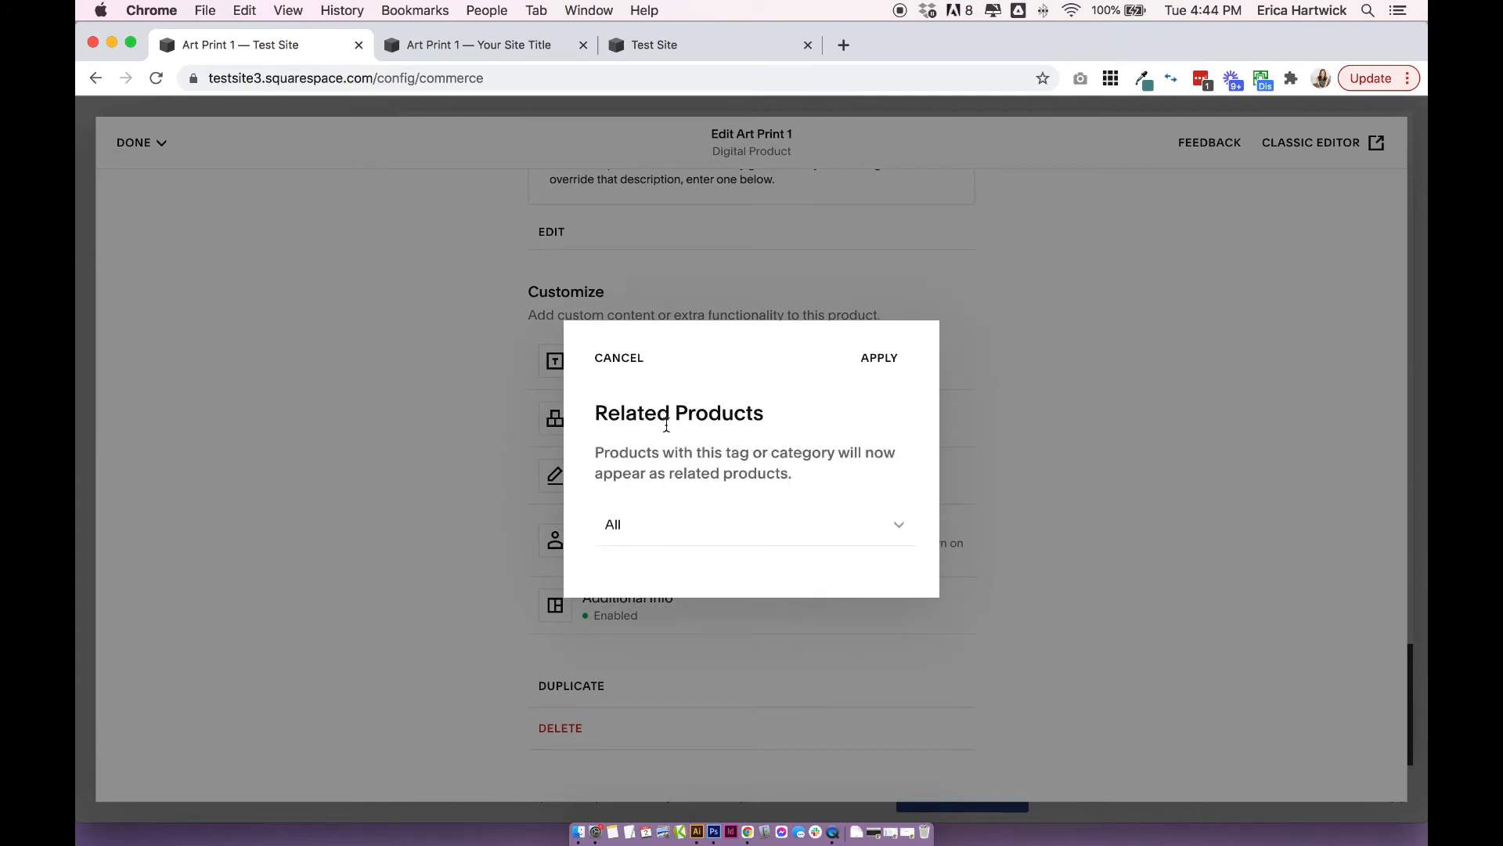
# Try the Art Prints category for Art Print 1's related products, set it back to All, apply it and save the product.
pyautogui.moveTo(595, 452); pyautogui.dragTo(898, 478)
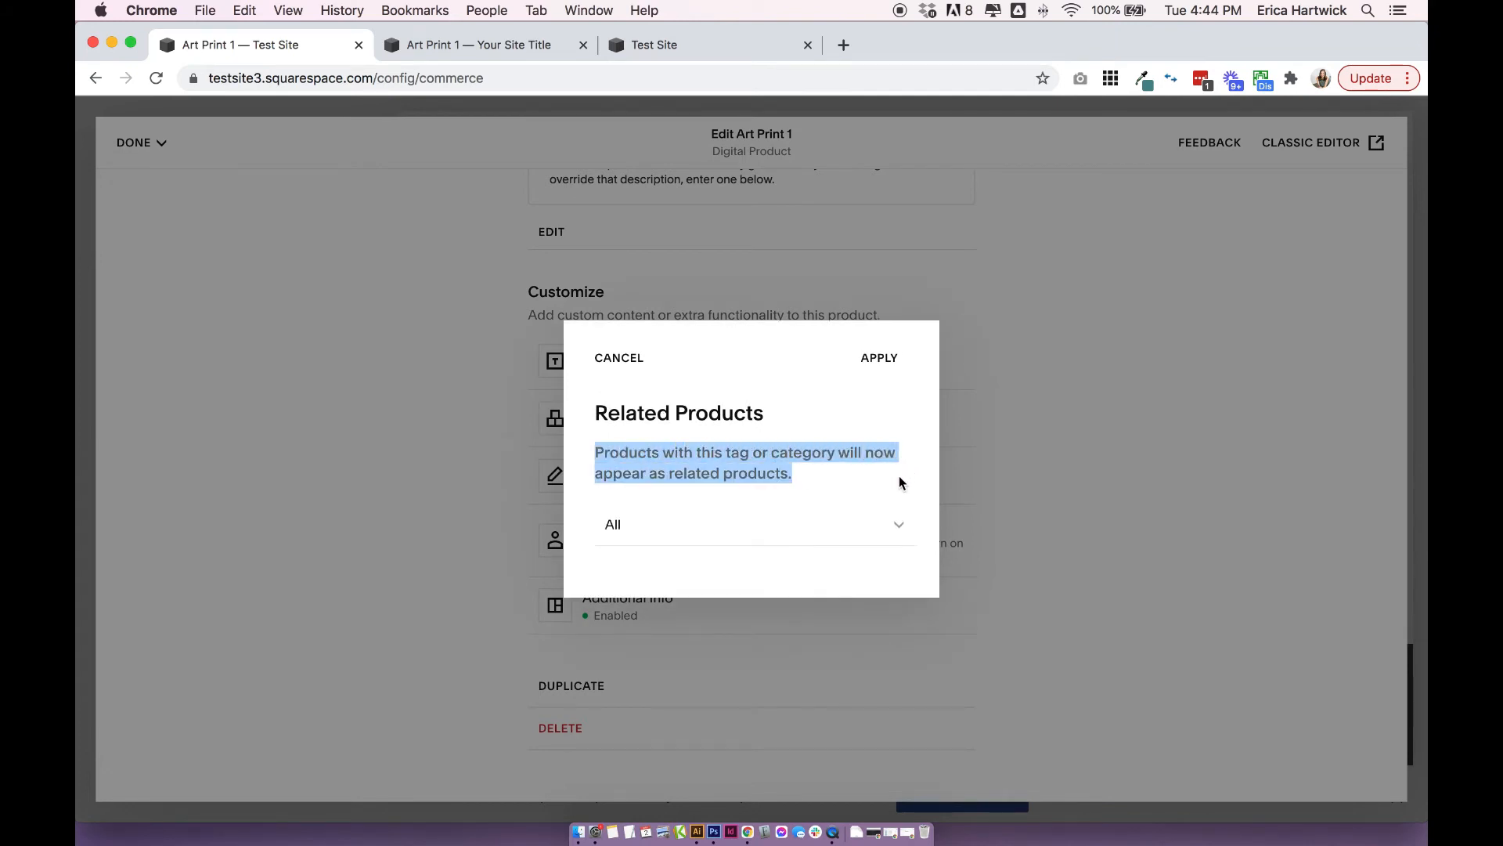
pyautogui.click(718, 520)
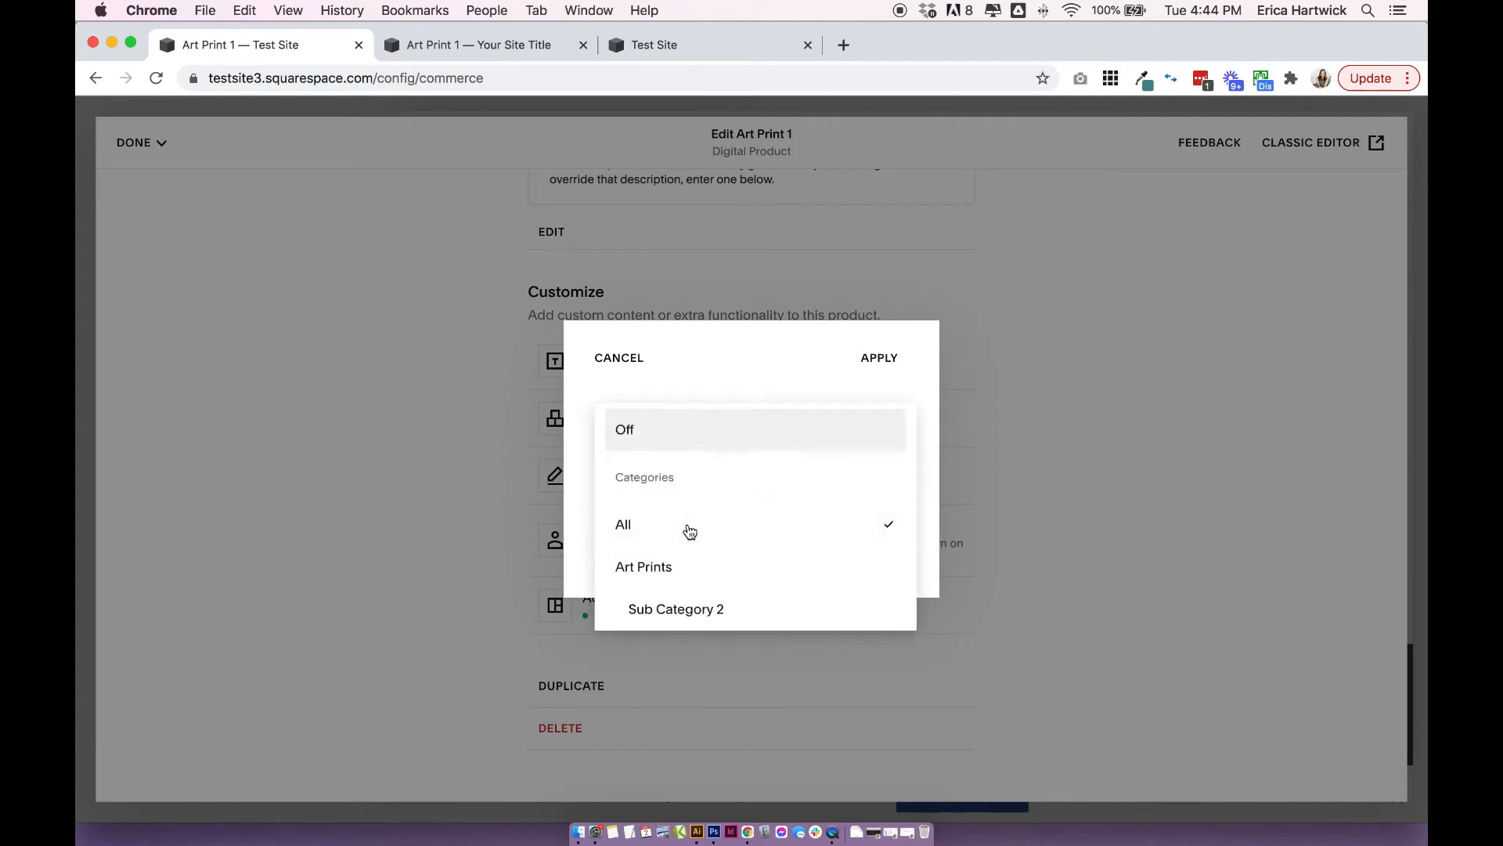
pyautogui.click(714, 571)
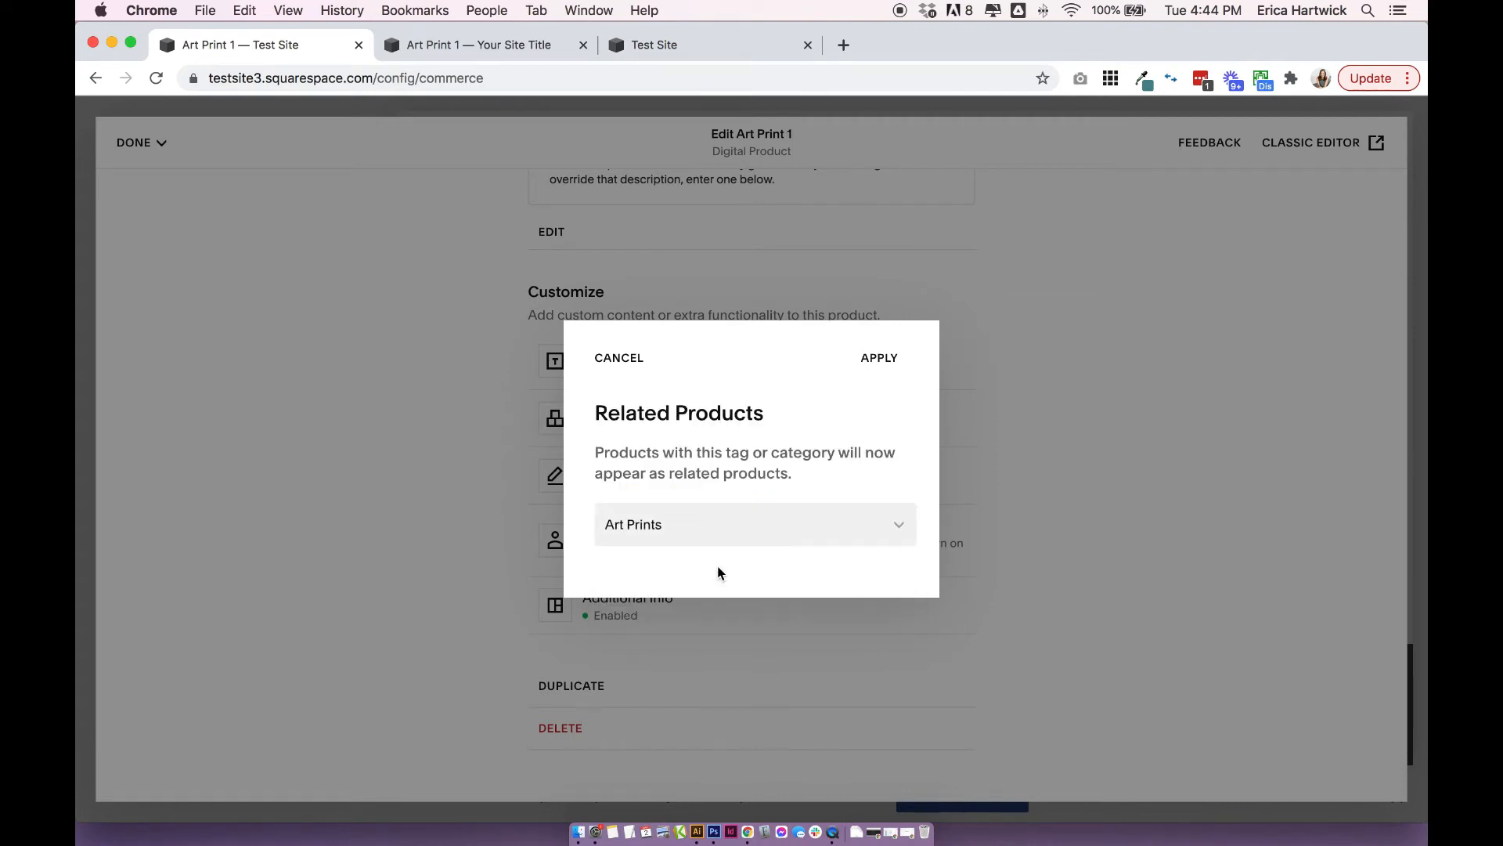
pyautogui.click(712, 523)
pyautogui.click(709, 487)
pyautogui.click(879, 368)
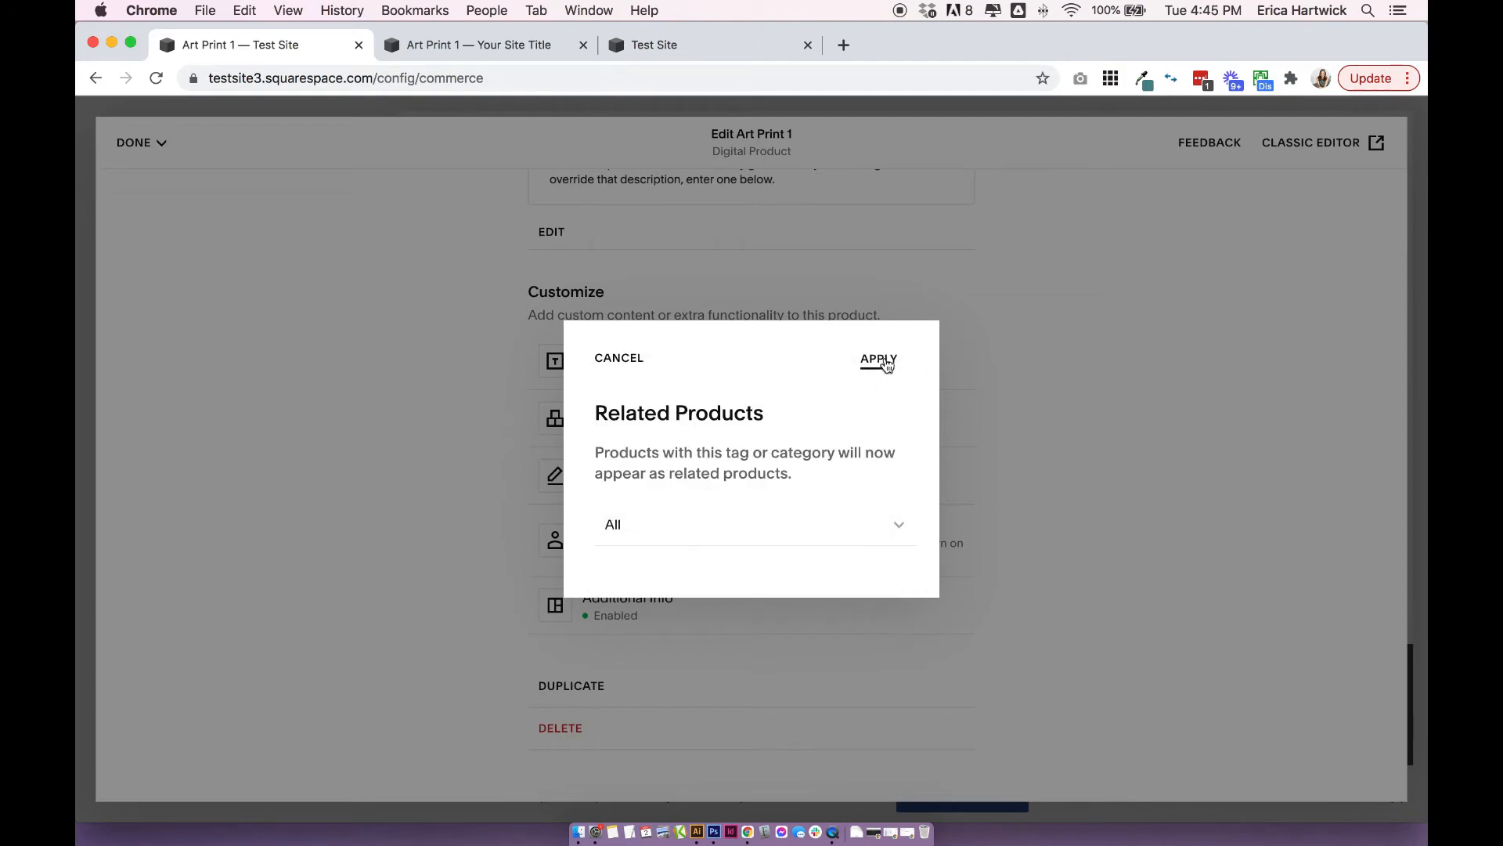
pyautogui.click(137, 142)
pyautogui.click(141, 174)
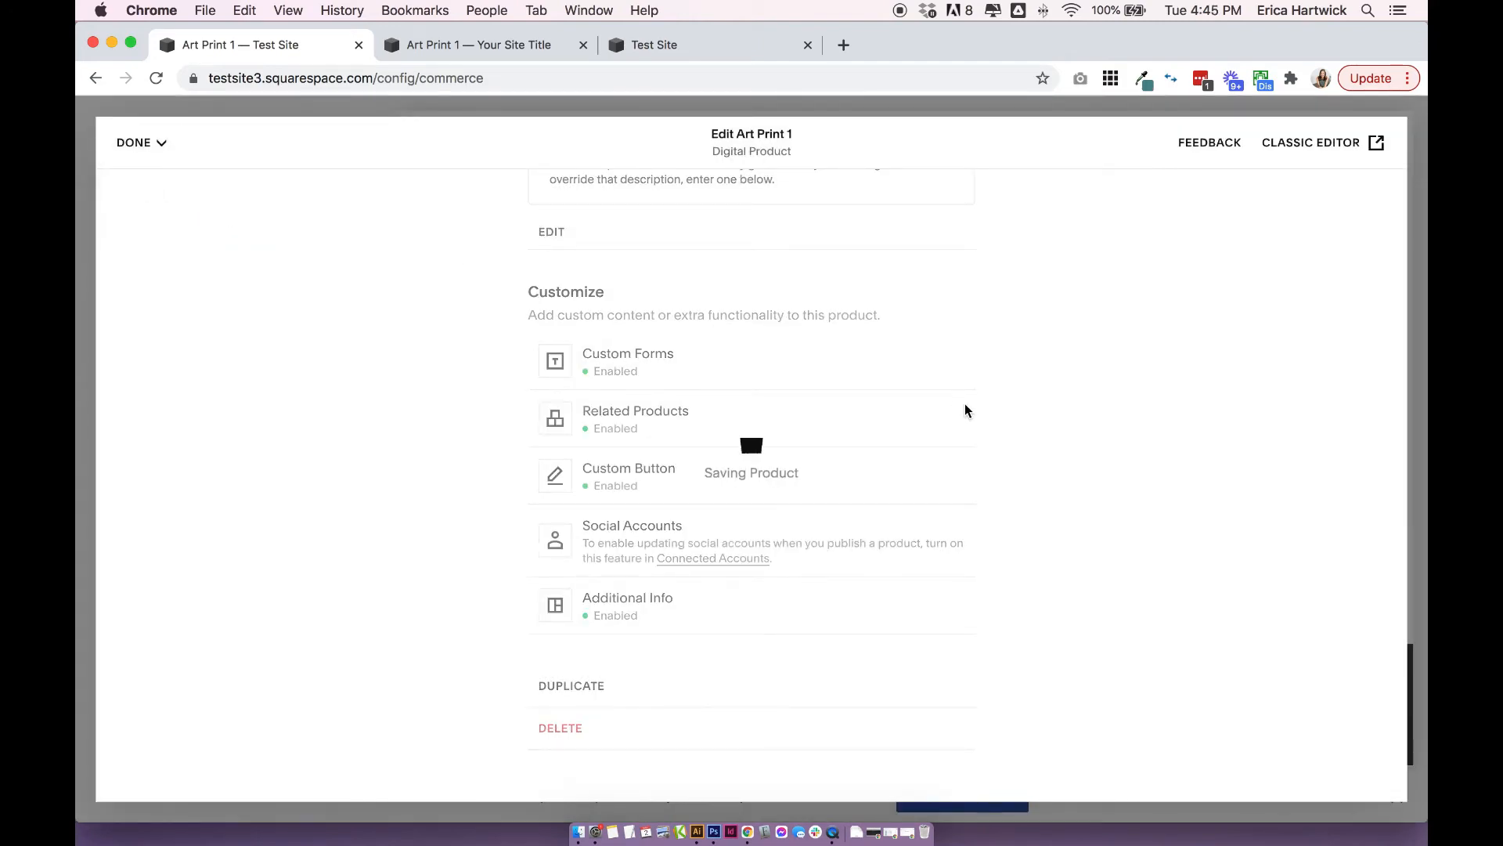
# Examine the You Might Also Like section on the Art Print 1 product page.
pyautogui.scroll(-5, 964, 402)
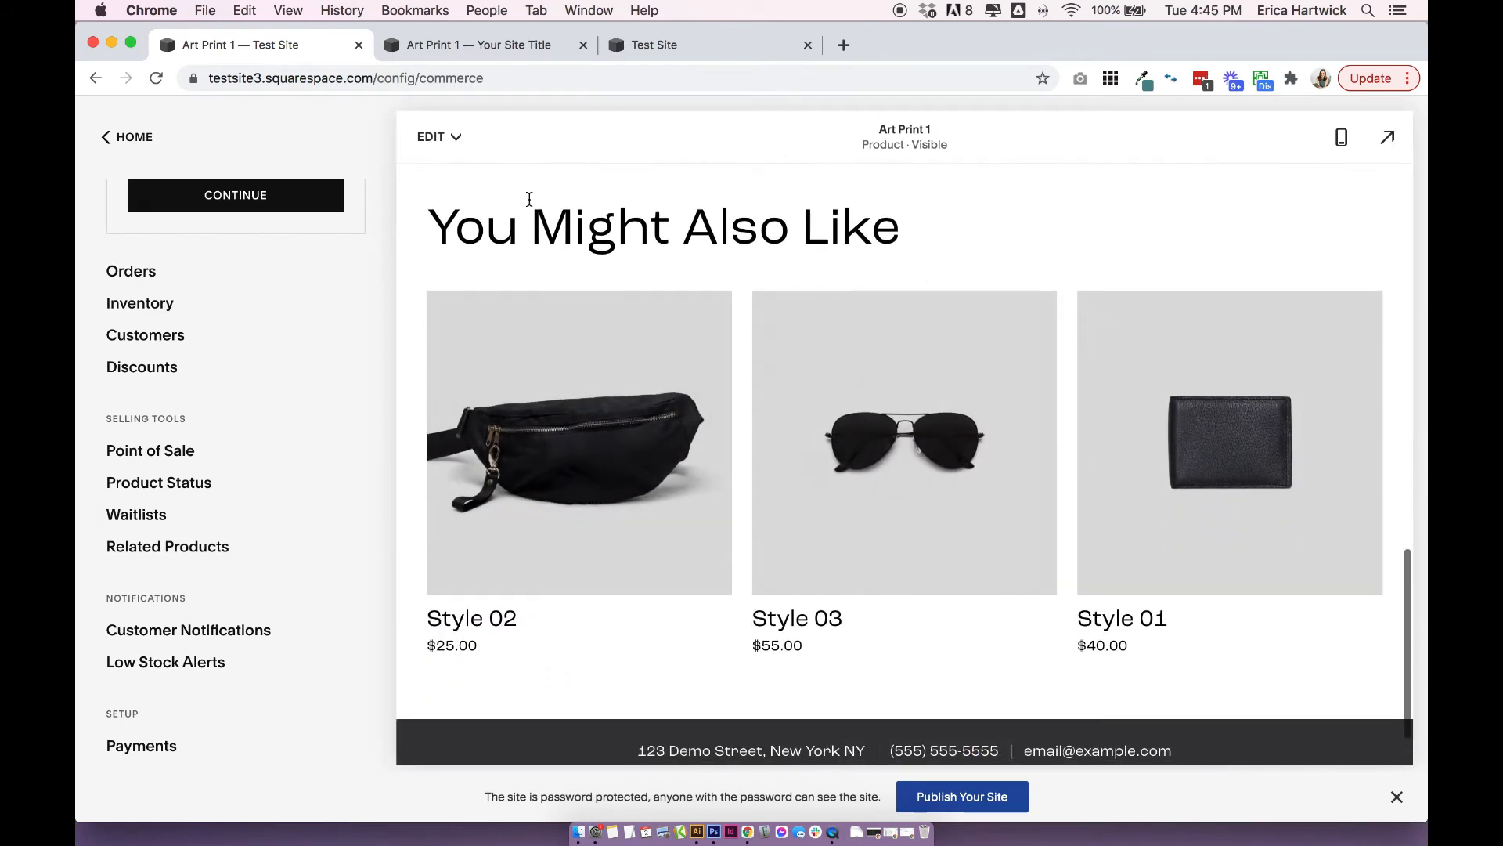
pyautogui.moveTo(431, 210); pyautogui.dragTo(933, 215)
pyautogui.click(932, 214)
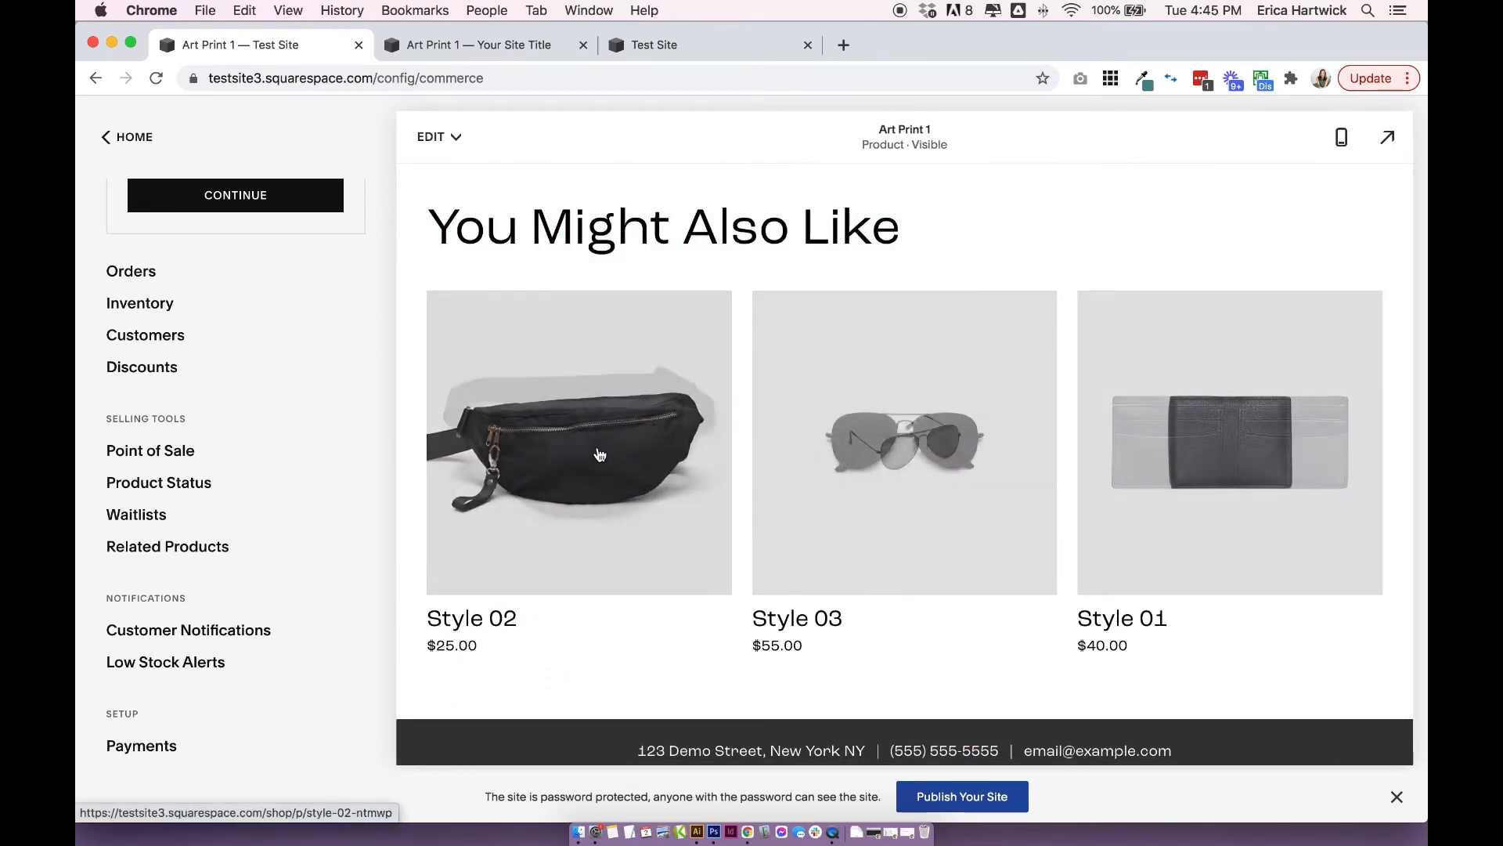
# Review the Global Email Styles preview and the Business Settings under Customer Notifications, and return to the notifications overview.
pyautogui.scroll(-4, 235, 470)
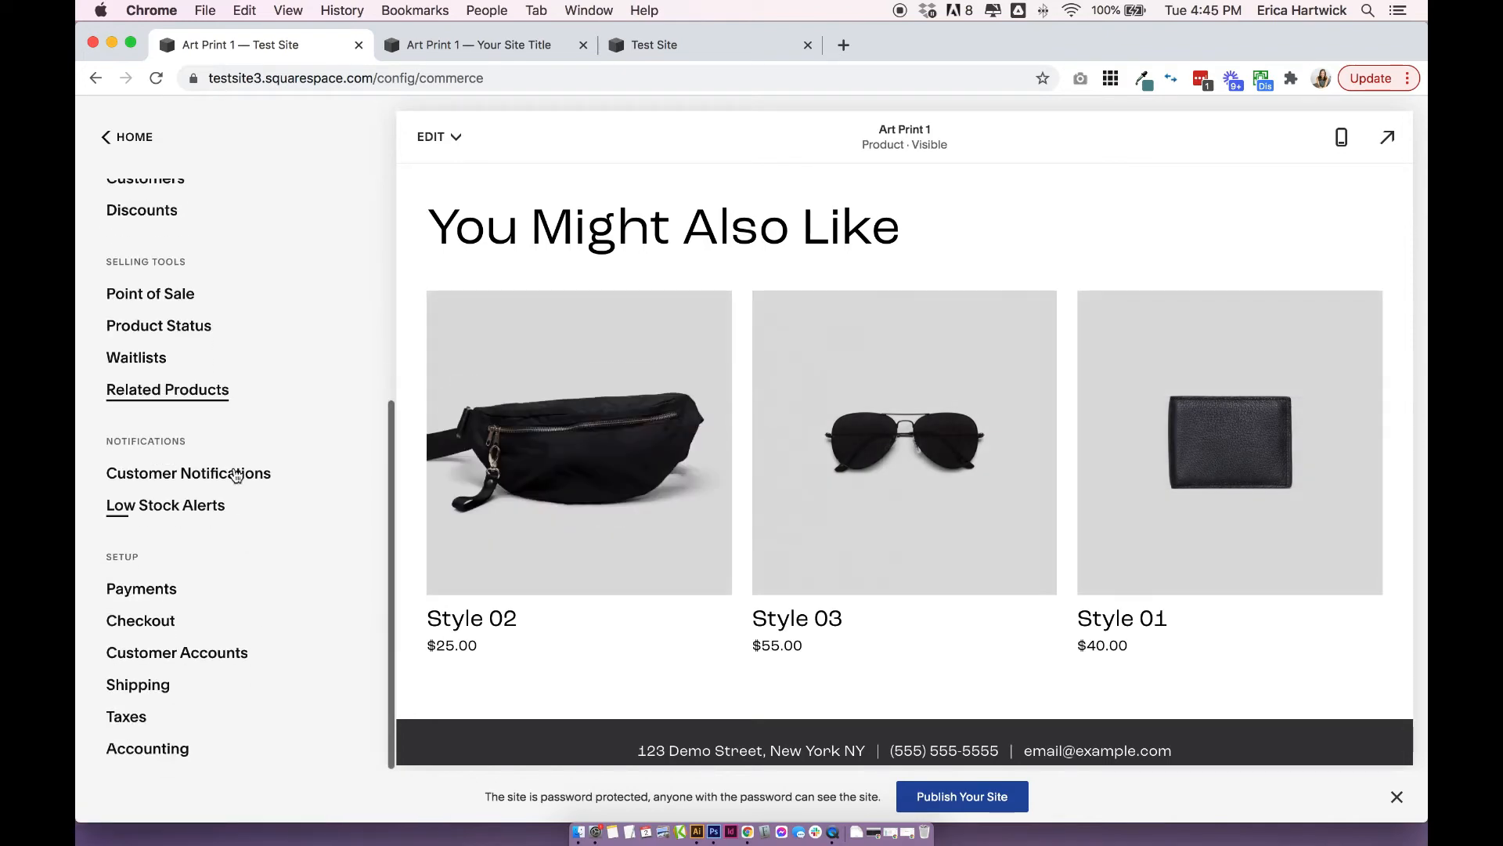
pyautogui.click(162, 479)
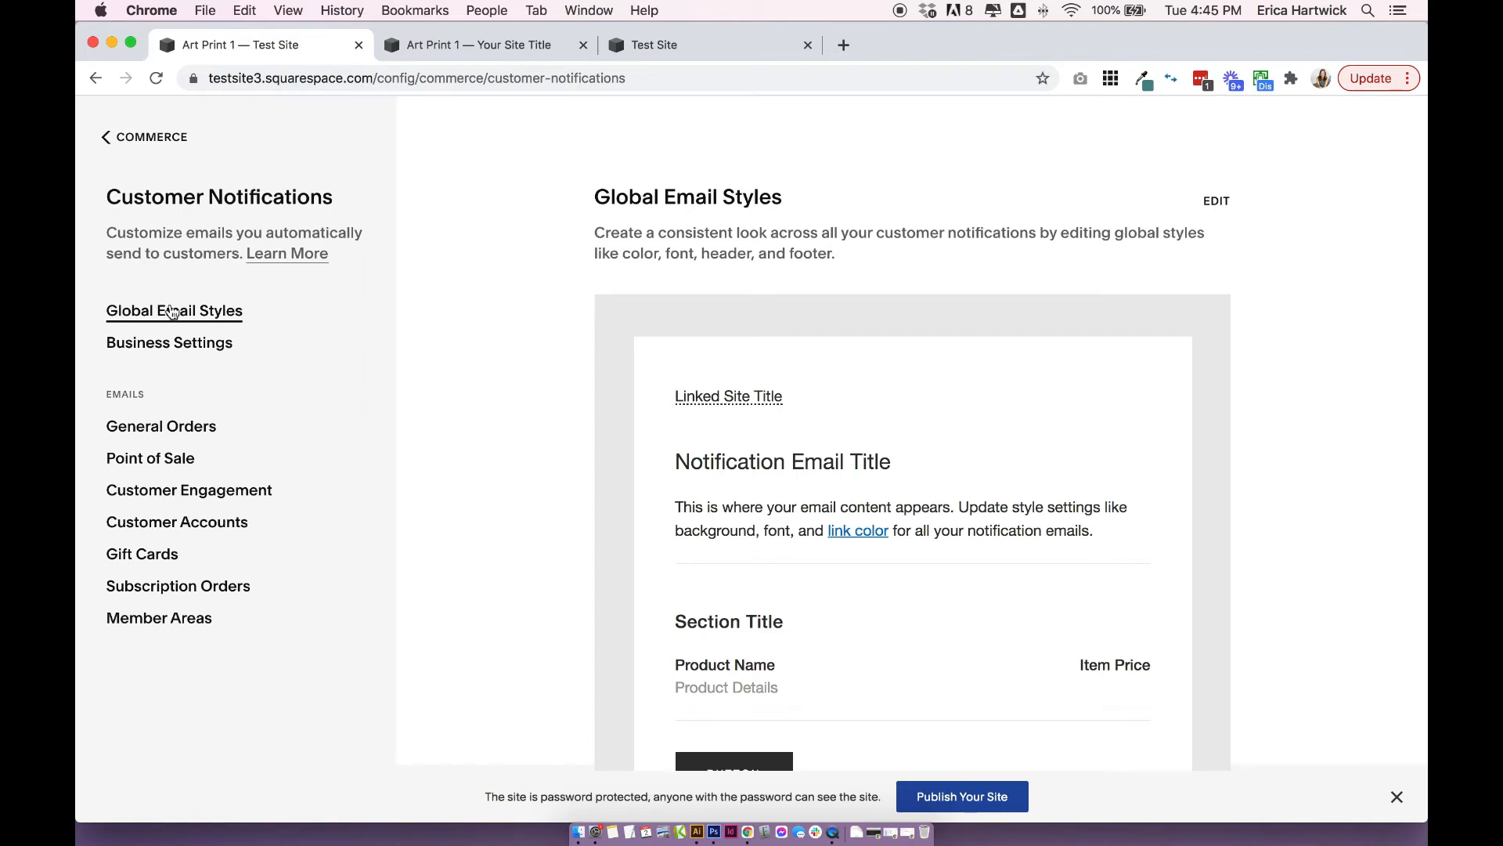
pyautogui.click(615, 519)
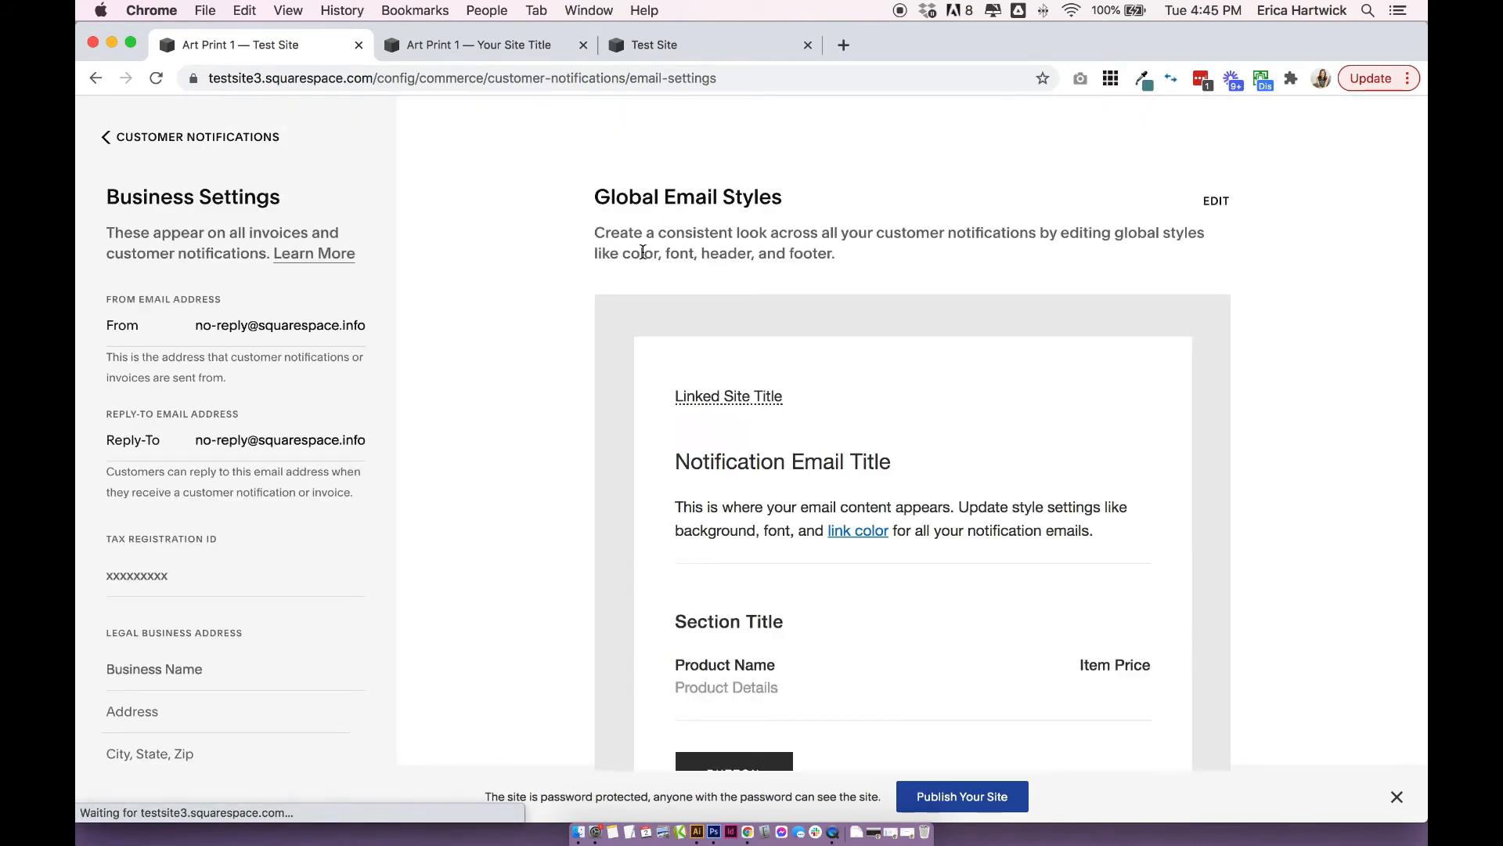
pyautogui.scroll(-3, 1031, 609)
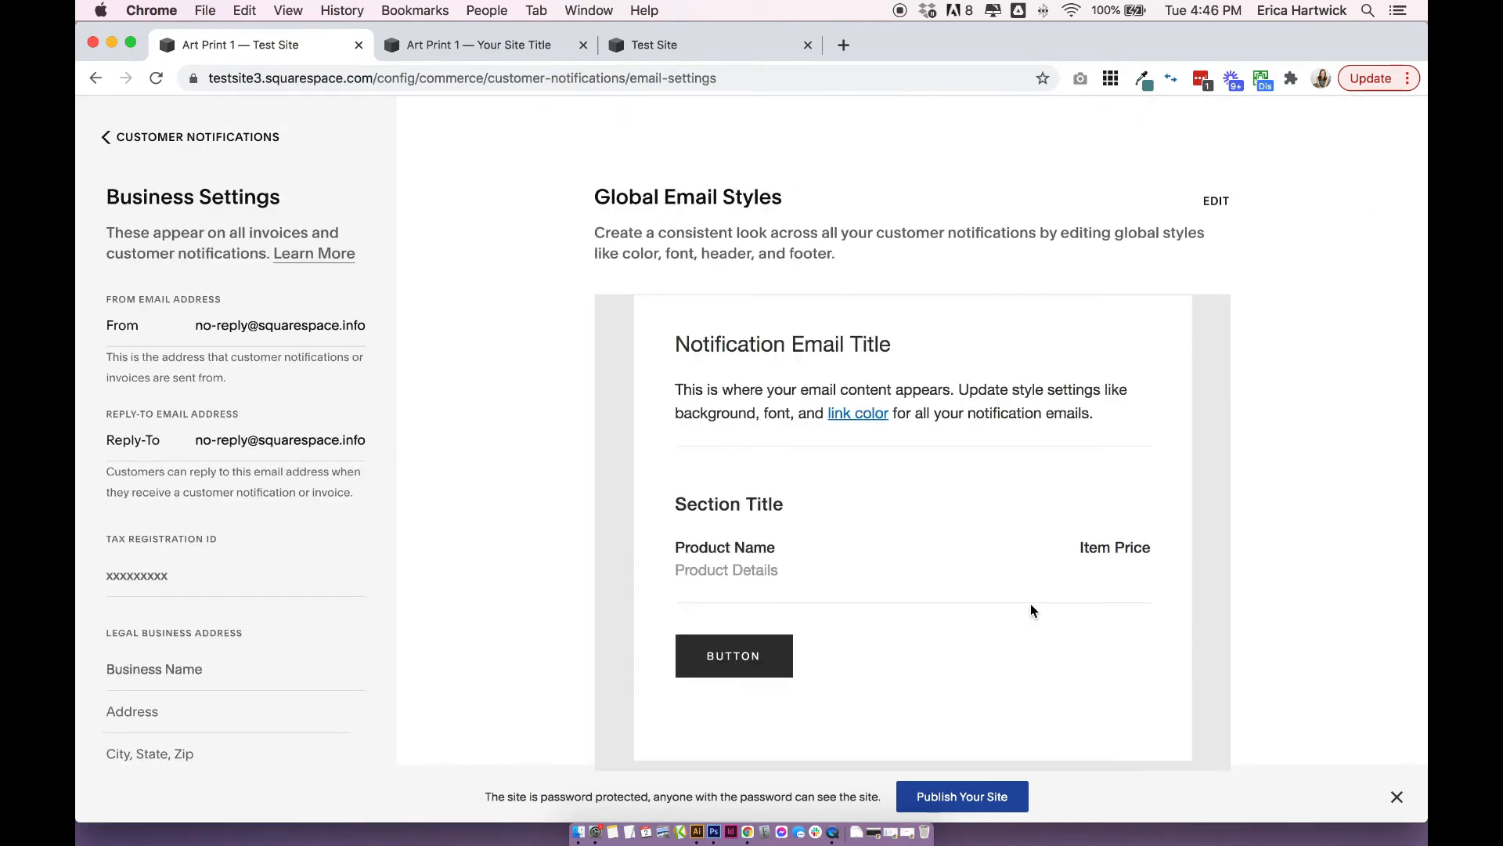
pyautogui.scroll(3, 1031, 610)
pyautogui.scroll(-2, 100, 743)
pyautogui.scroll(2, 280, 448)
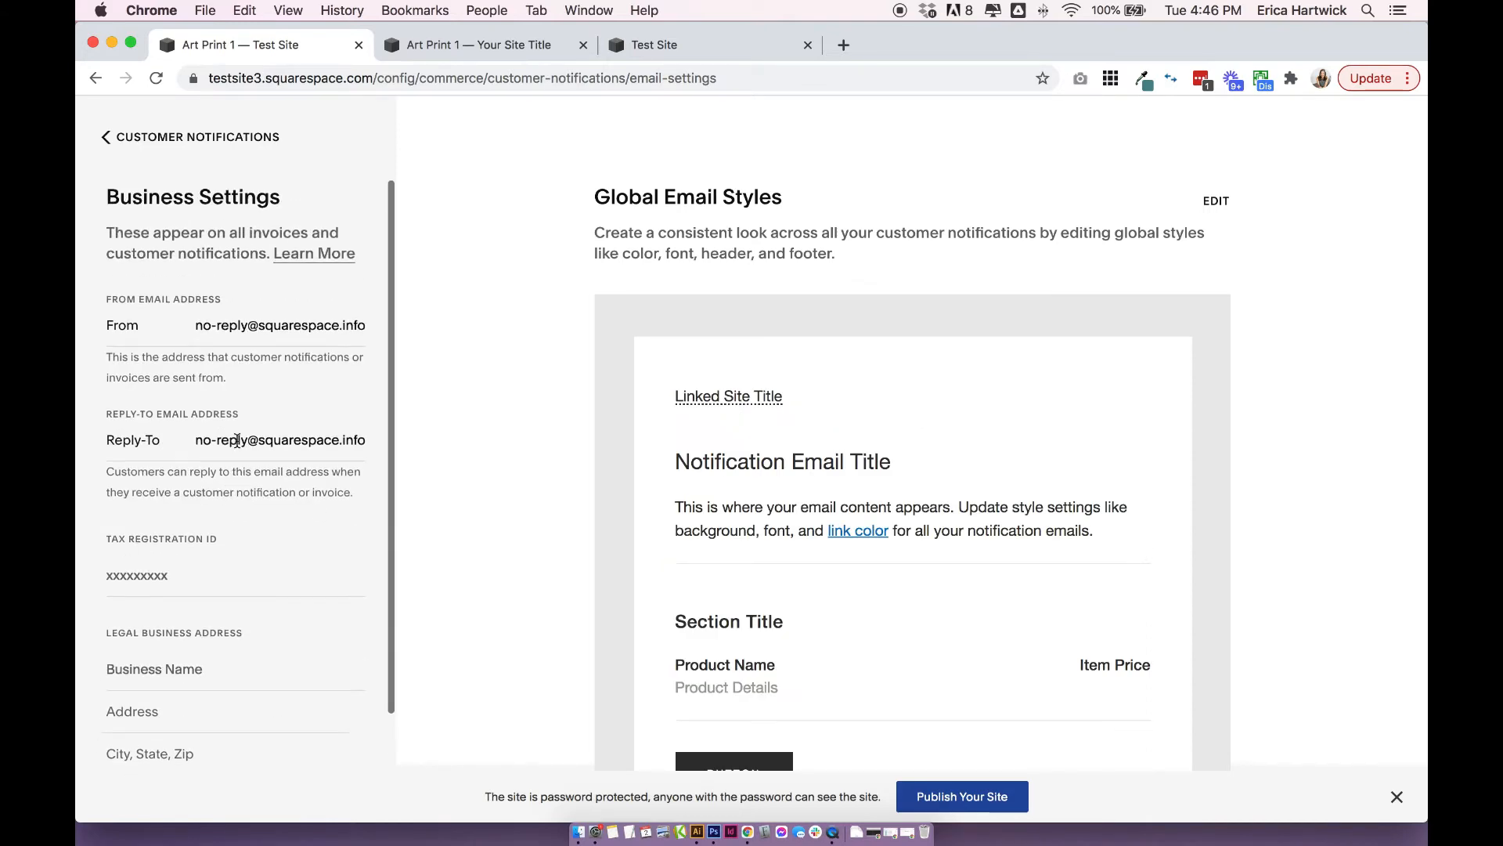
pyautogui.click(237, 149)
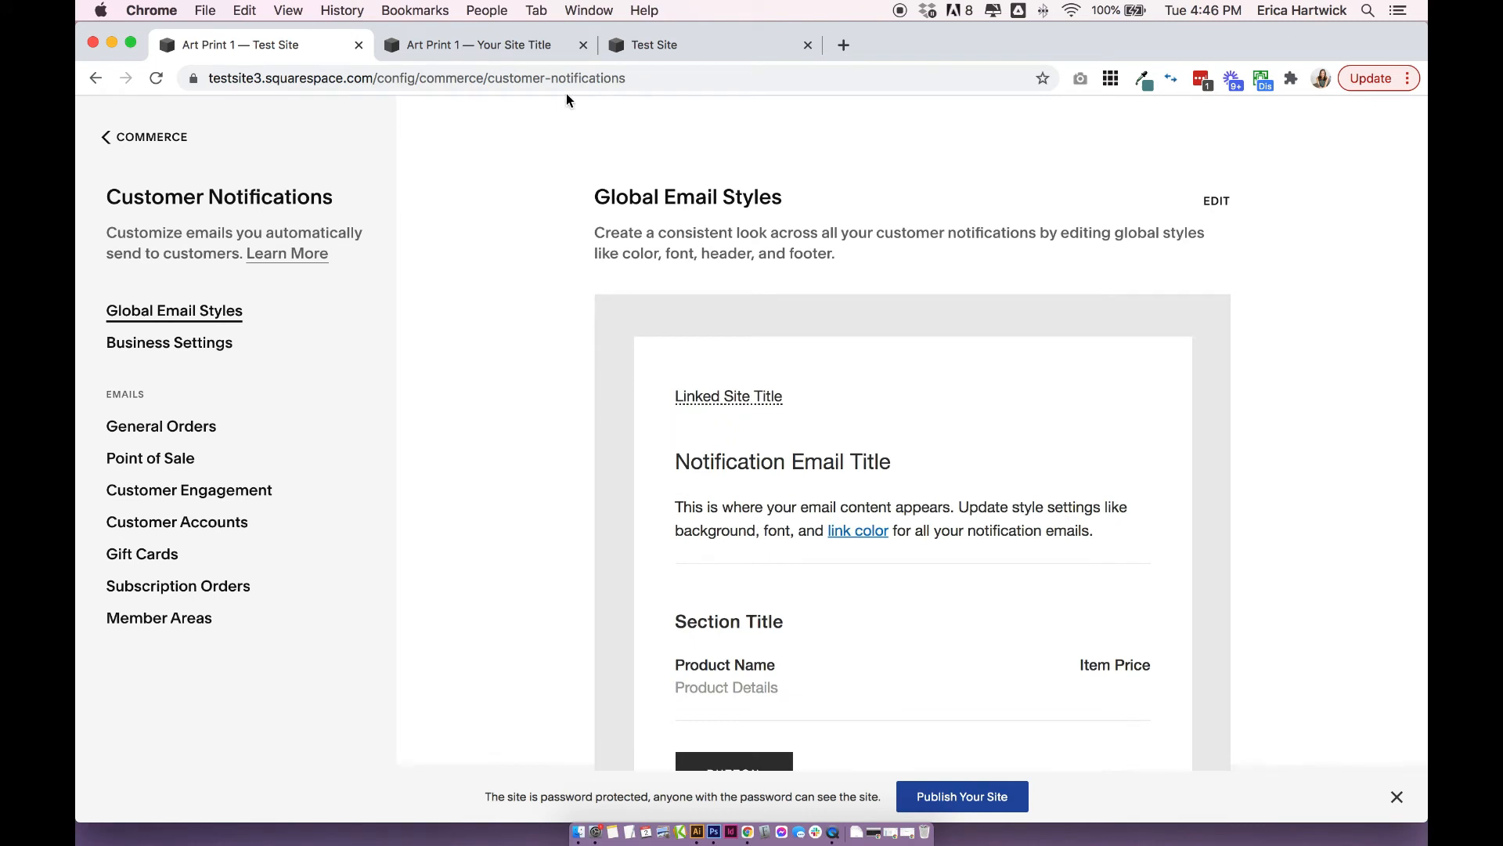
# Open the Order Confirmed email in its editor, inspect its confirmation text block, and go back to Commerce without editing it.
pyautogui.click(187, 431)
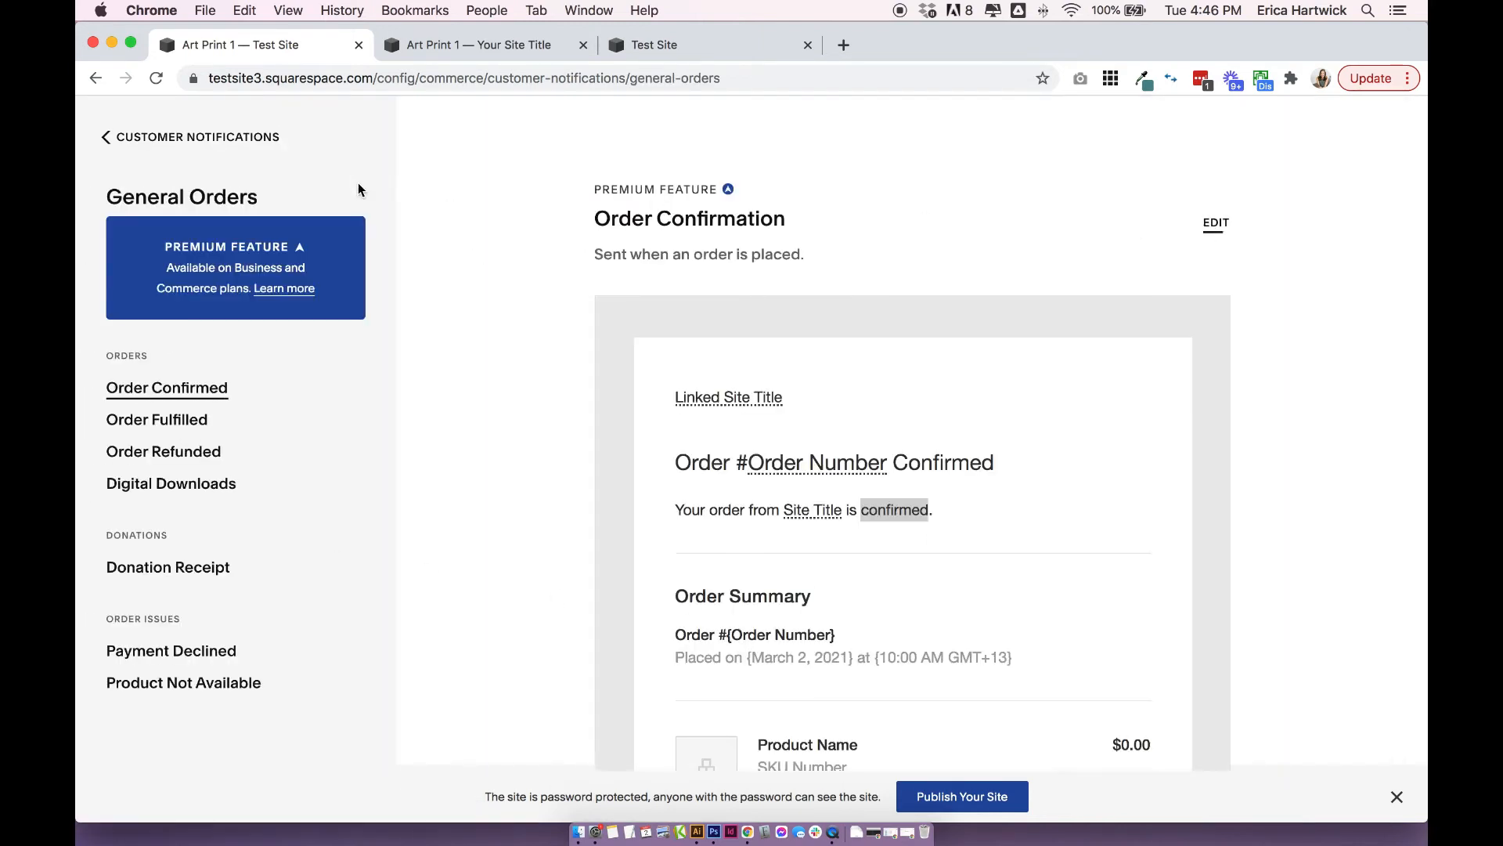
pyautogui.click(1216, 225)
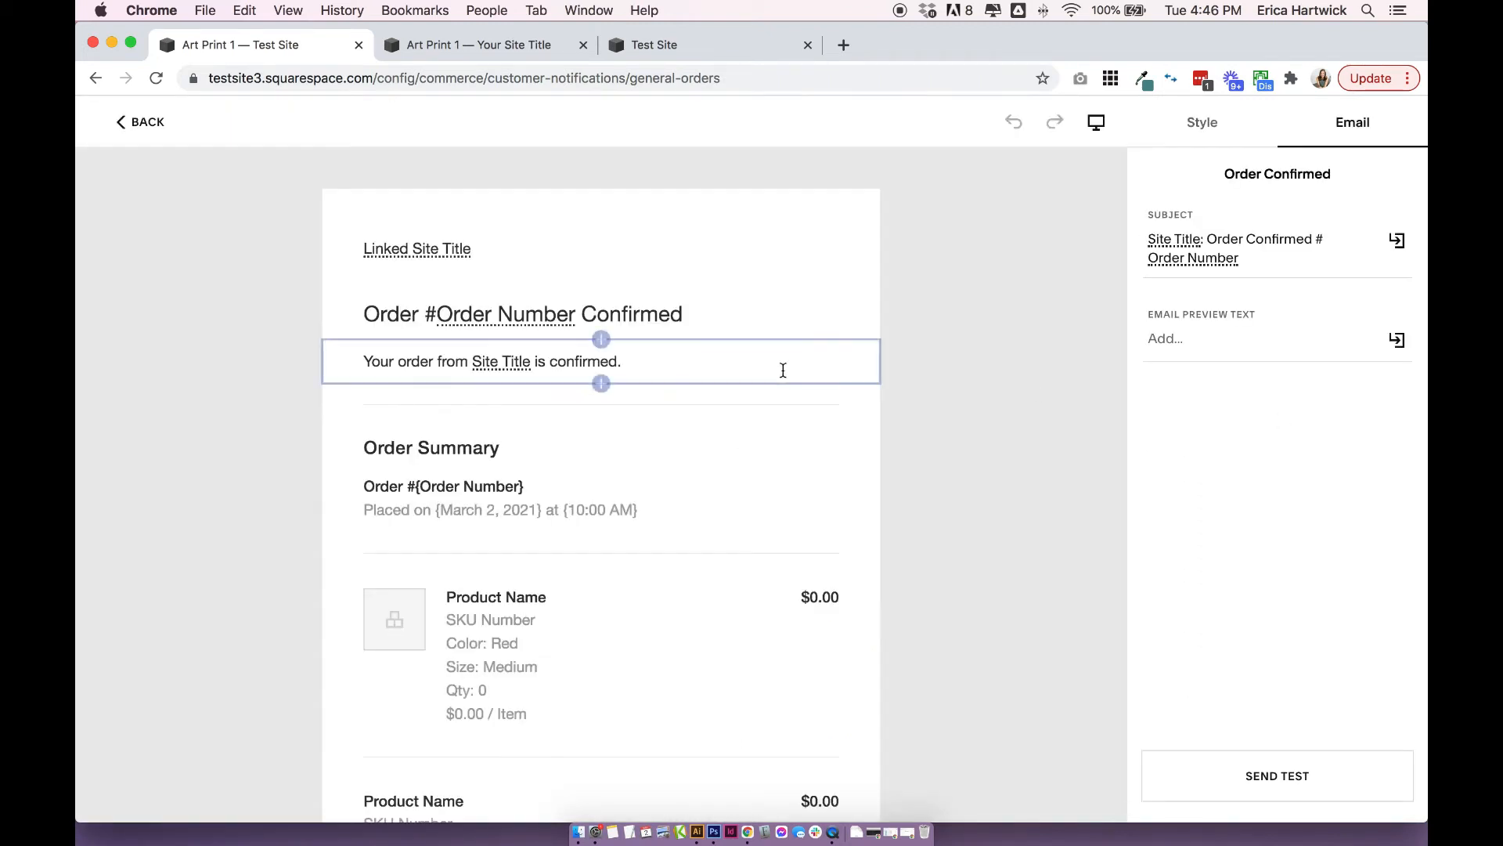
pyautogui.click(745, 373)
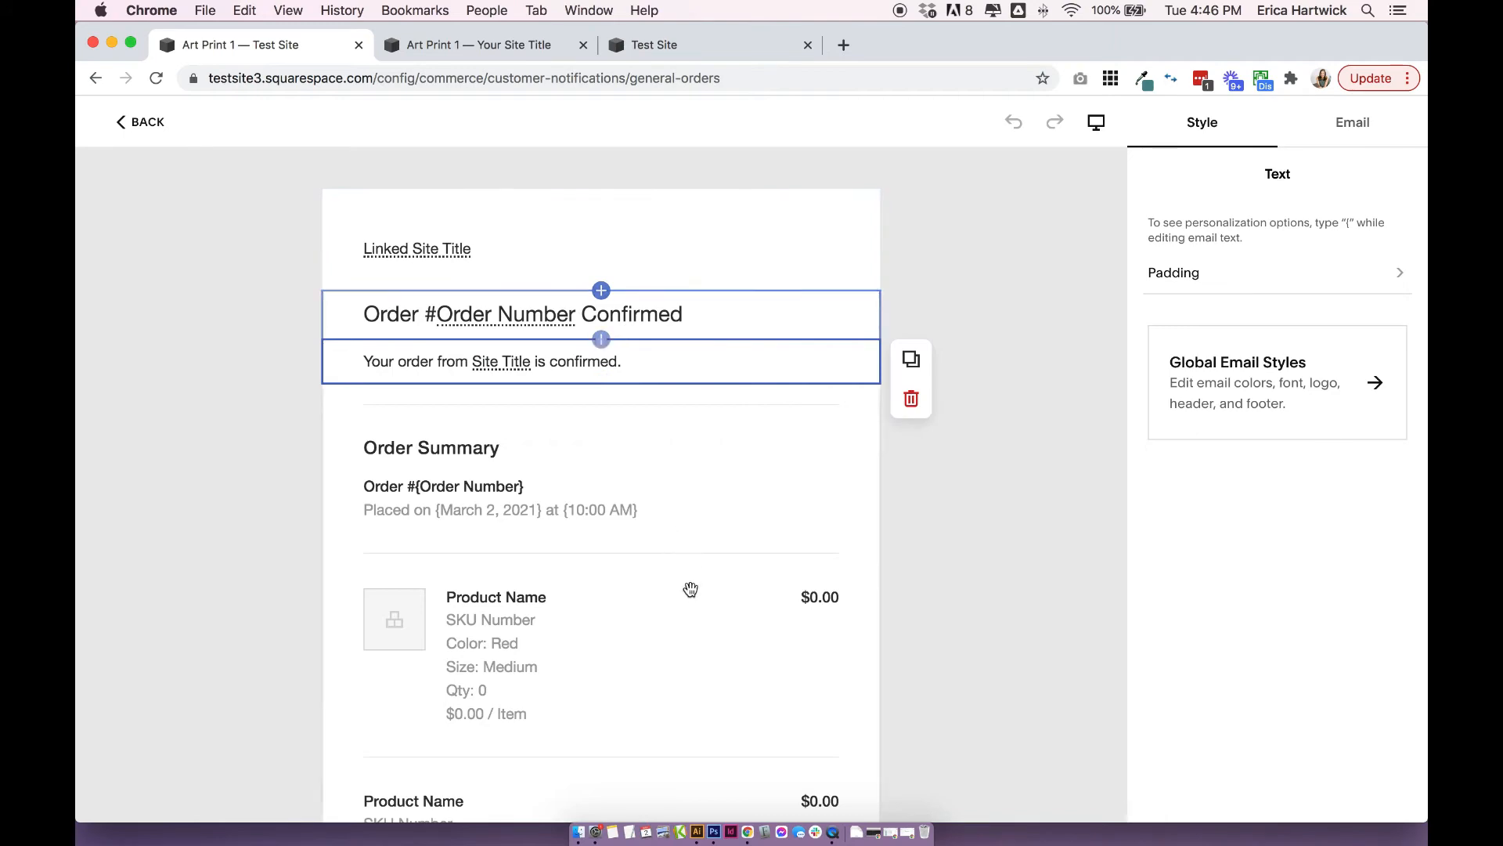
pyautogui.click(1081, 321)
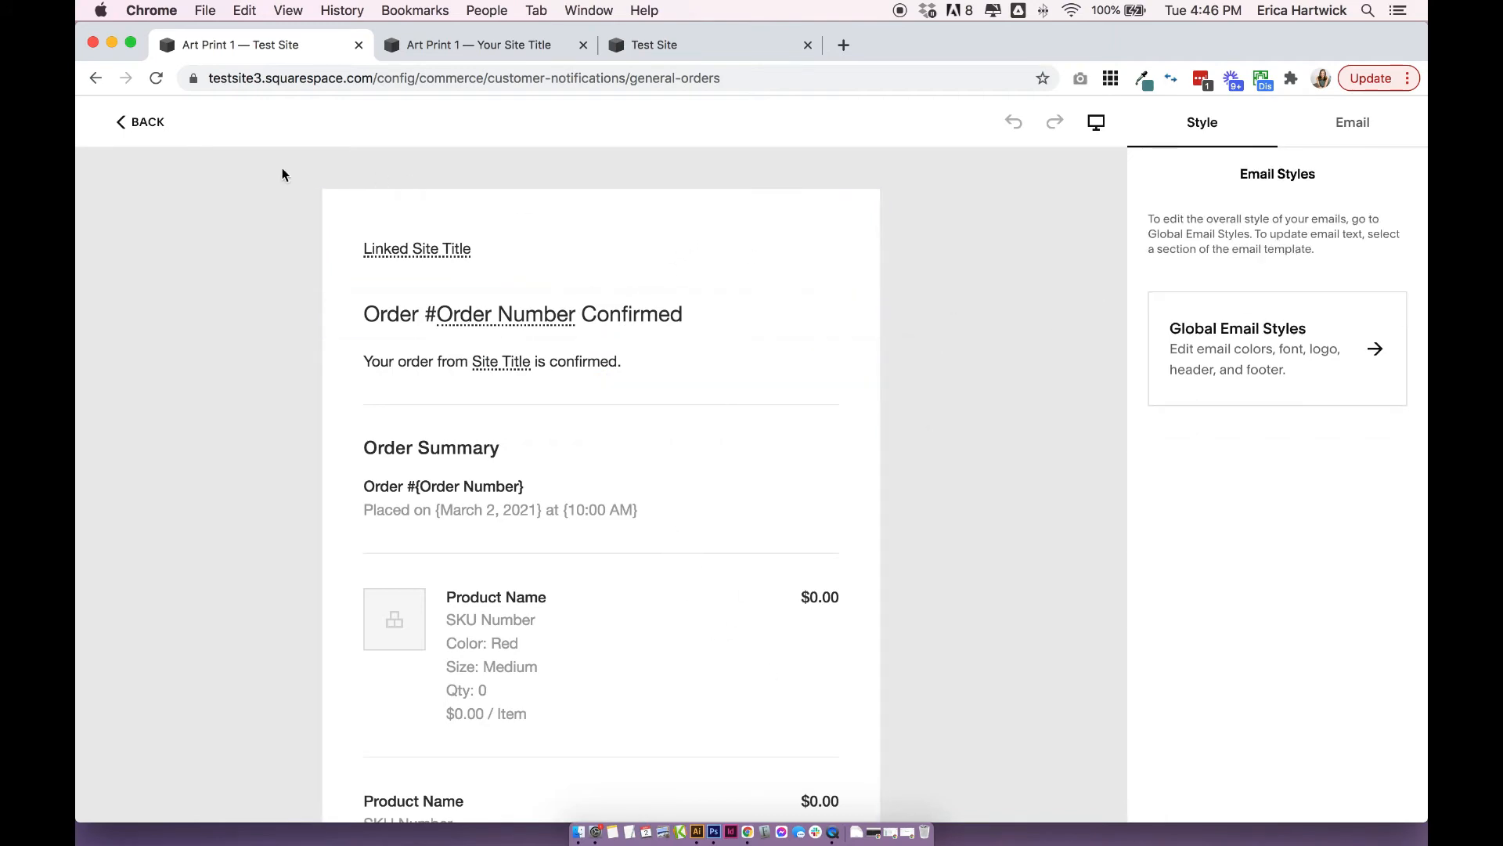
pyautogui.click(148, 127)
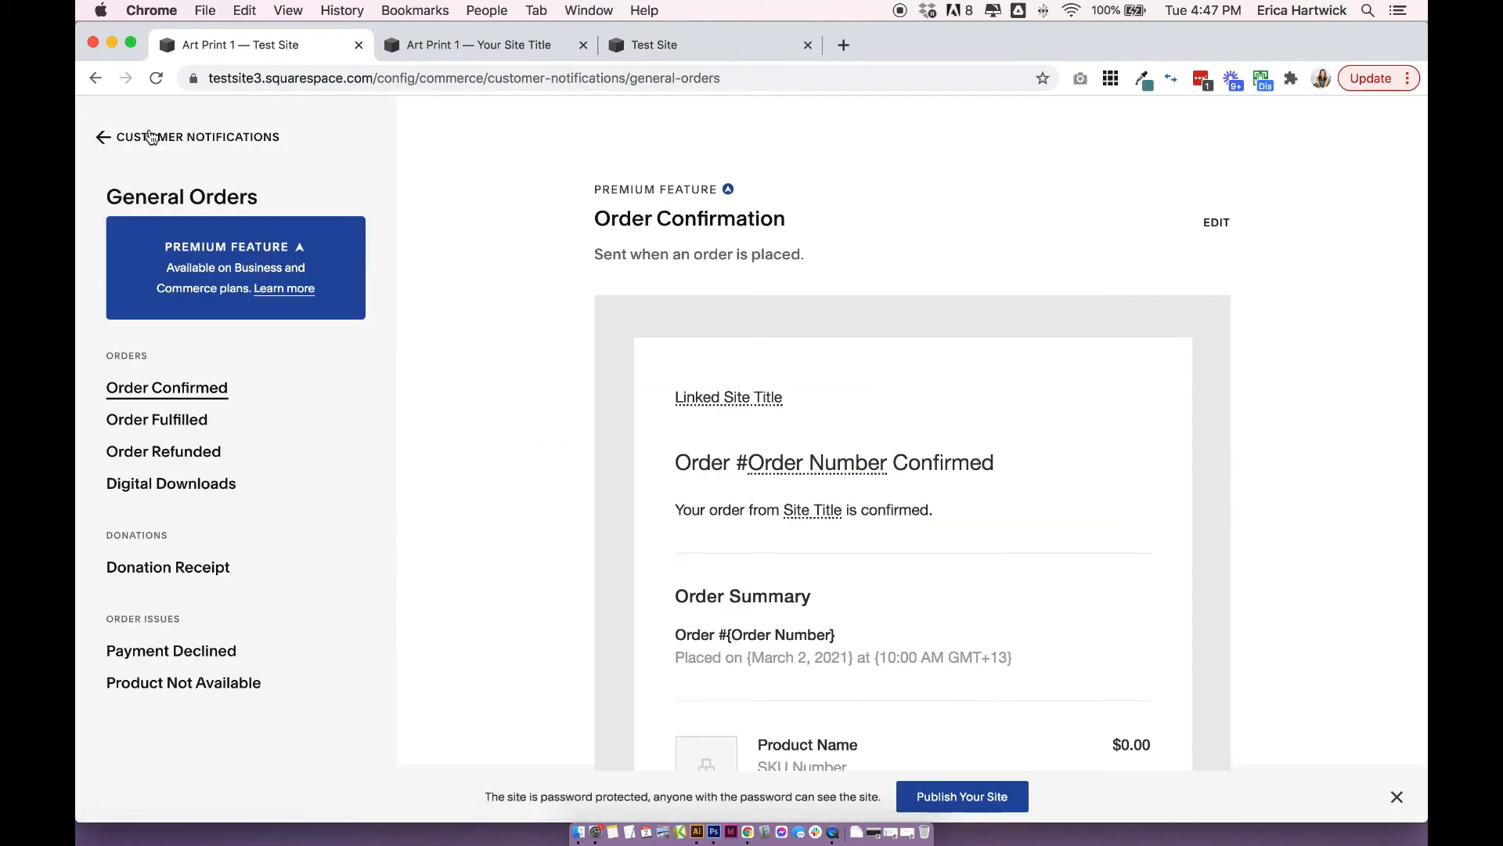
pyautogui.click(175, 137)
pyautogui.click(176, 137)
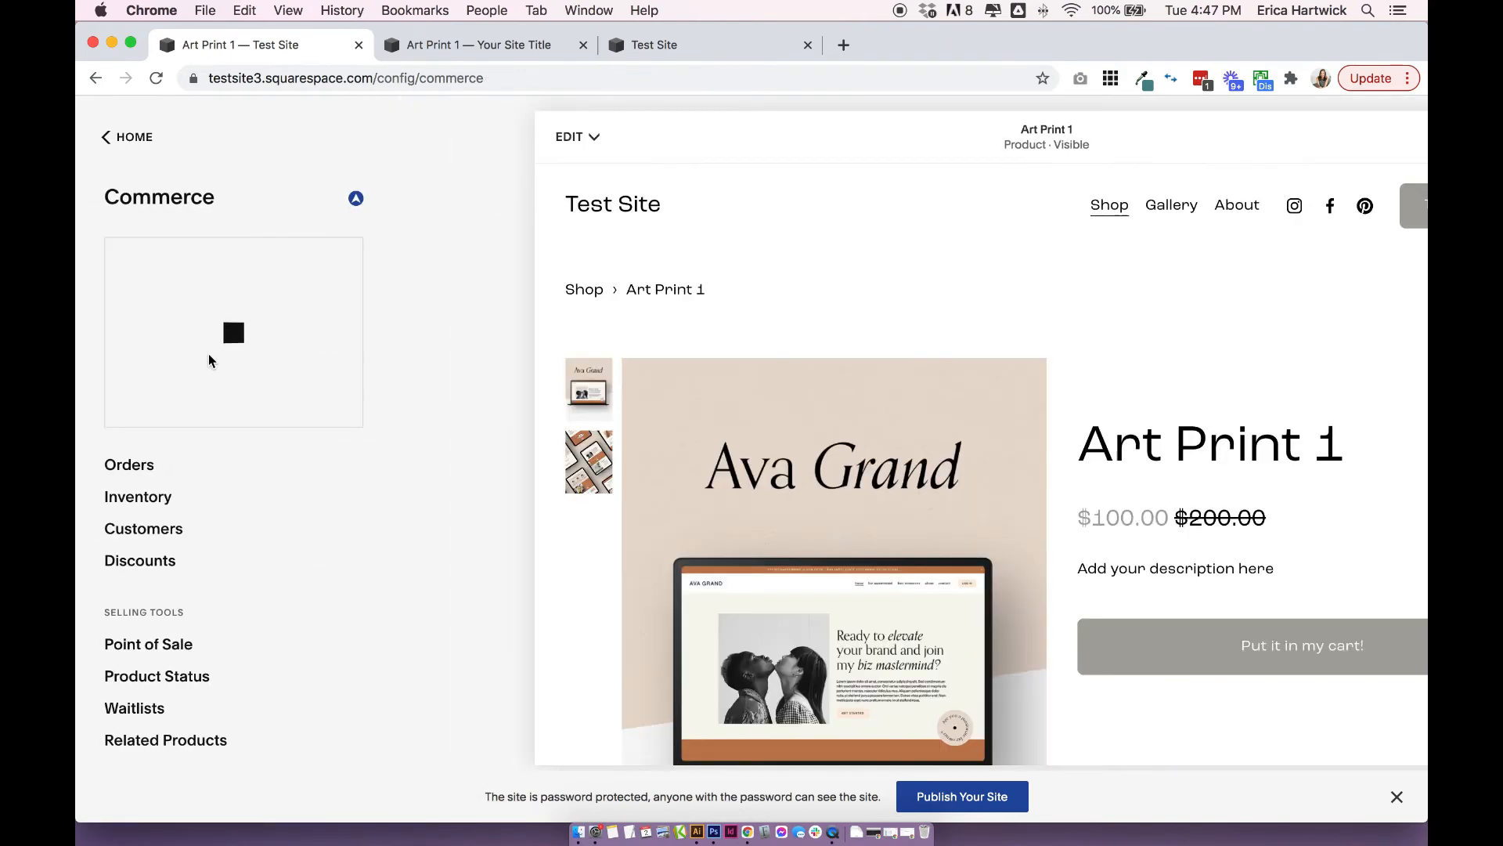
# View the Low Stock Alerts settings and return to Commerce, leaving Send Alerts off.
pyautogui.scroll(-2, 292, 567)
pyautogui.scroll(-3, 293, 561)
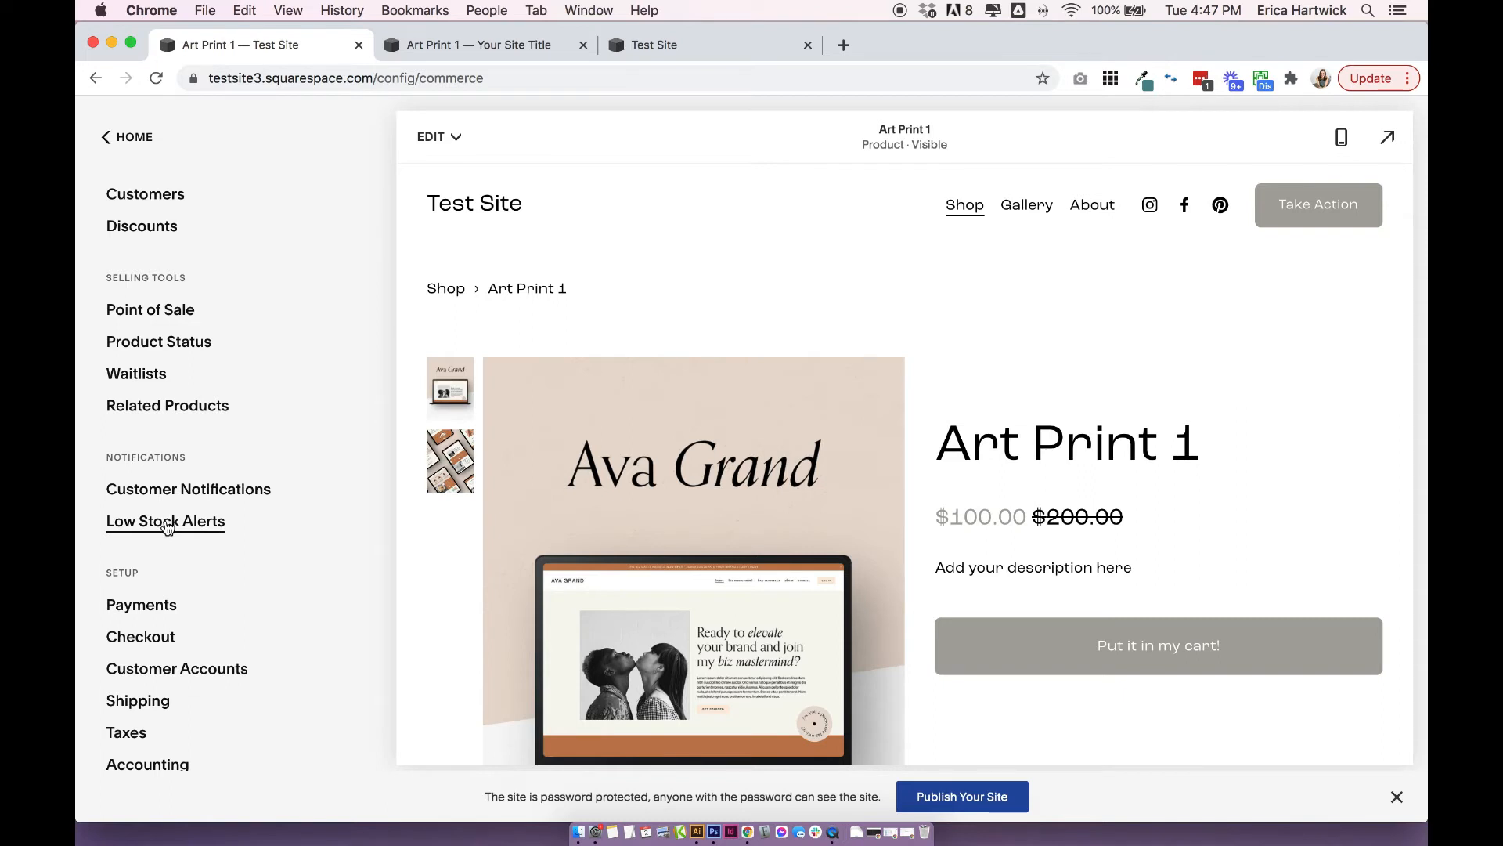
pyautogui.click(166, 523)
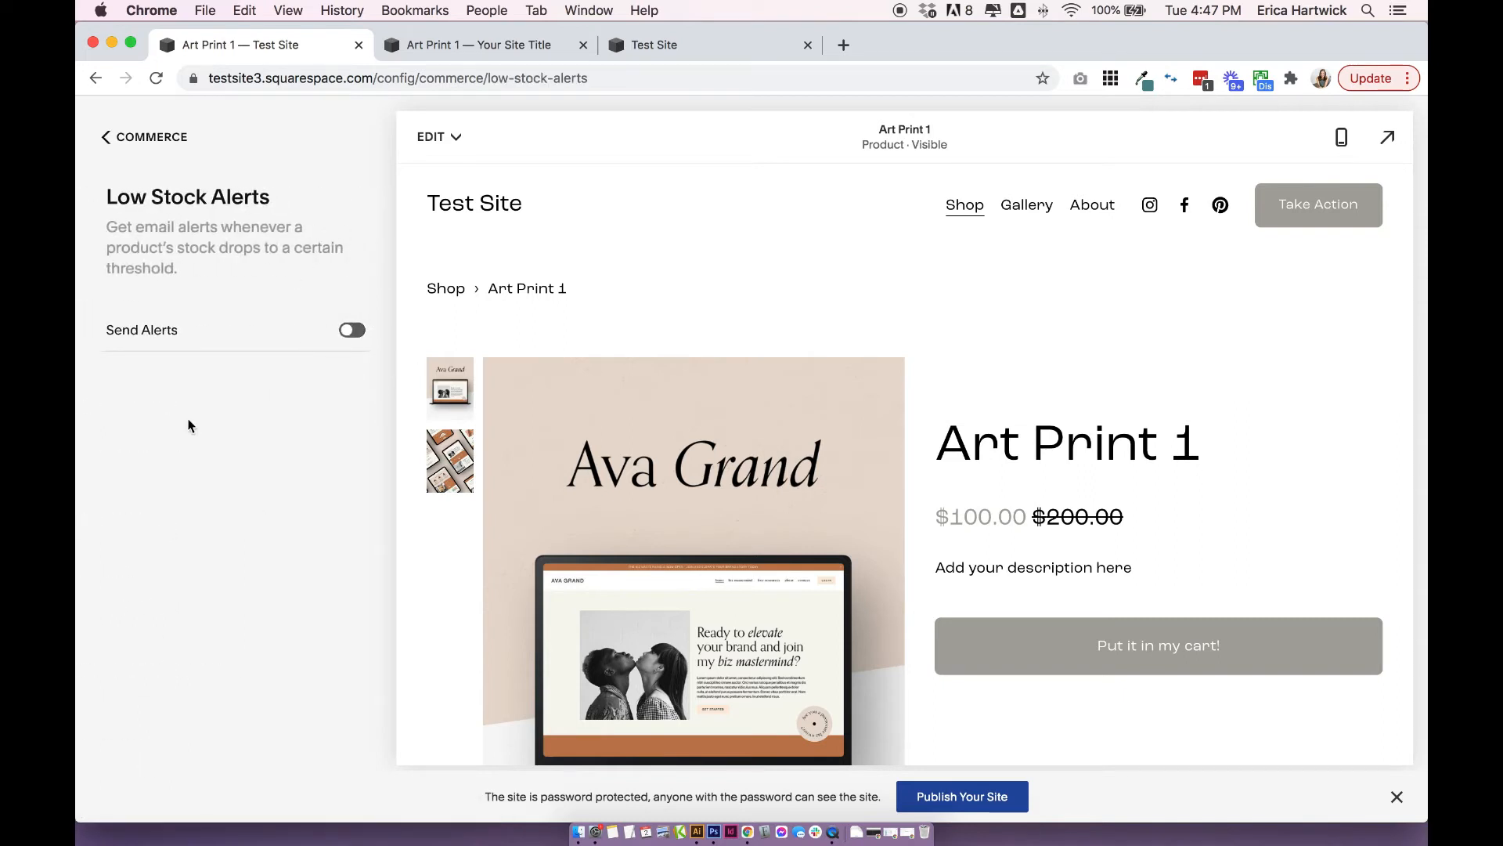
pyautogui.click(106, 138)
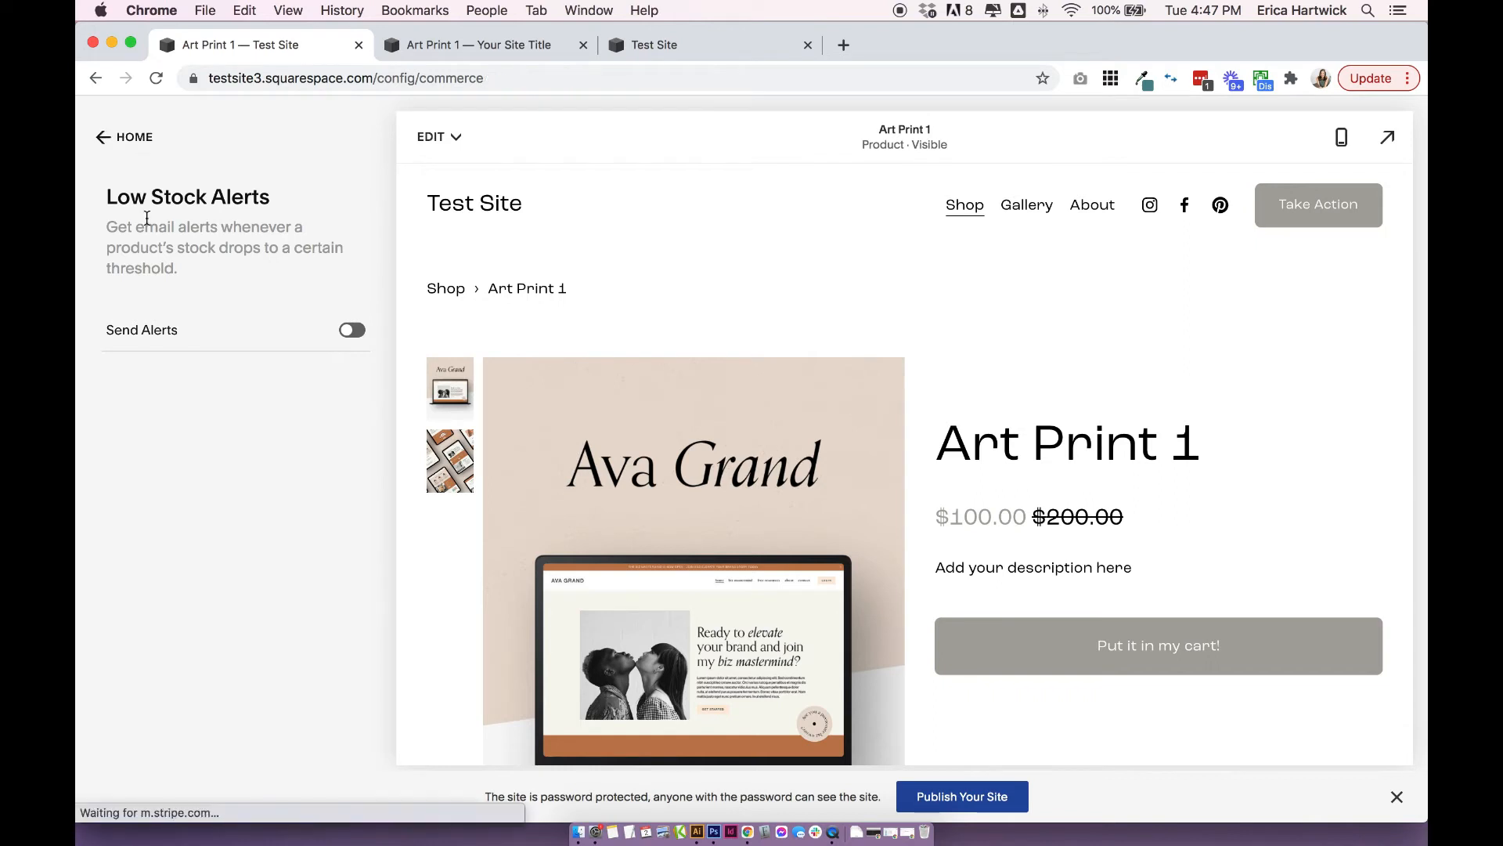
# Open the Checkout settings and review the abandoned cart recovery, checkout domain and mailing list sections.
pyautogui.scroll(-5, 163, 508)
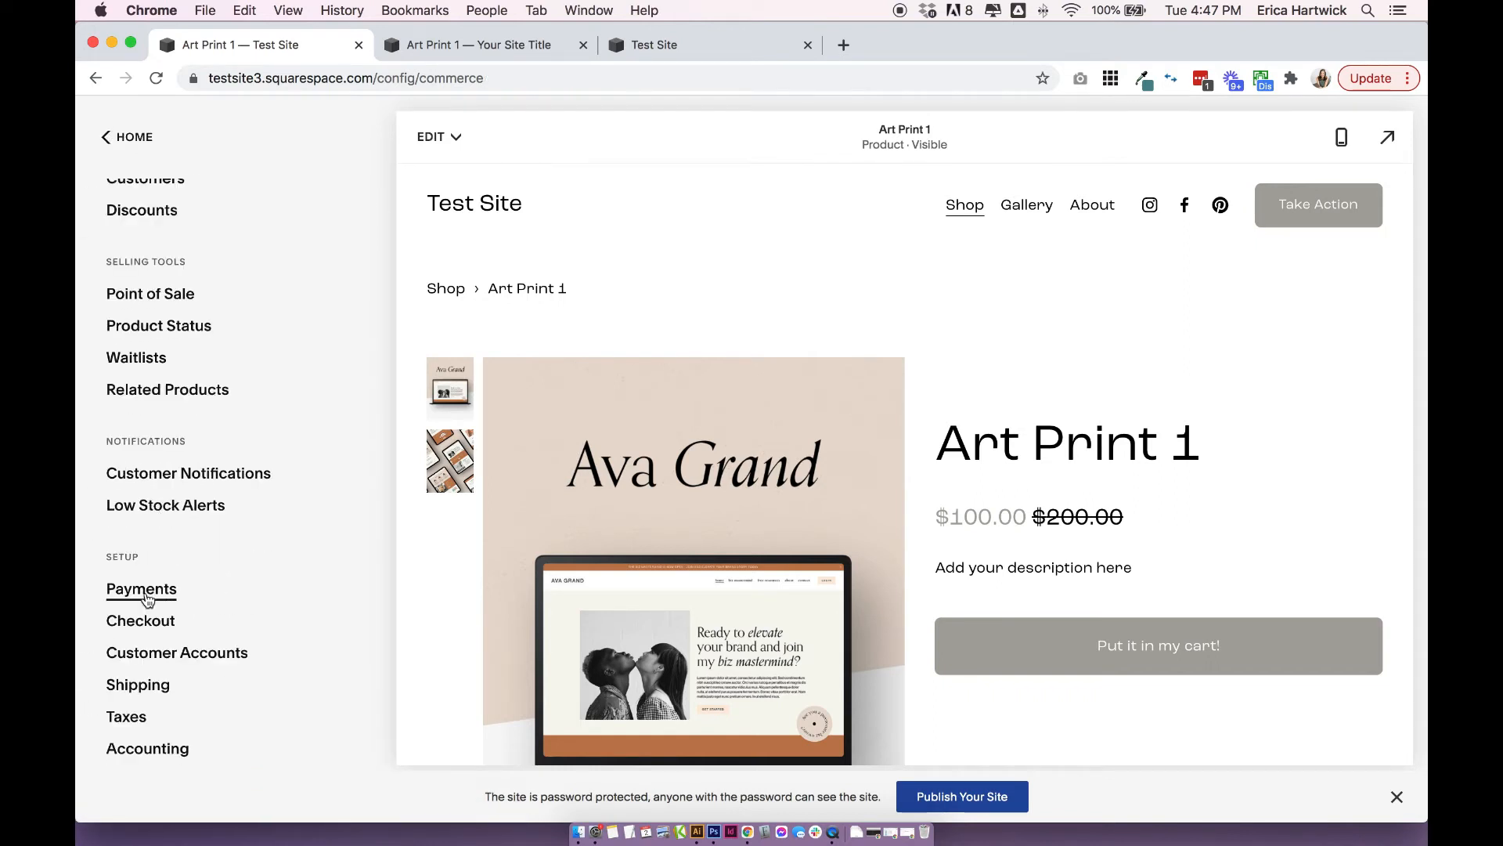
pyautogui.click(147, 625)
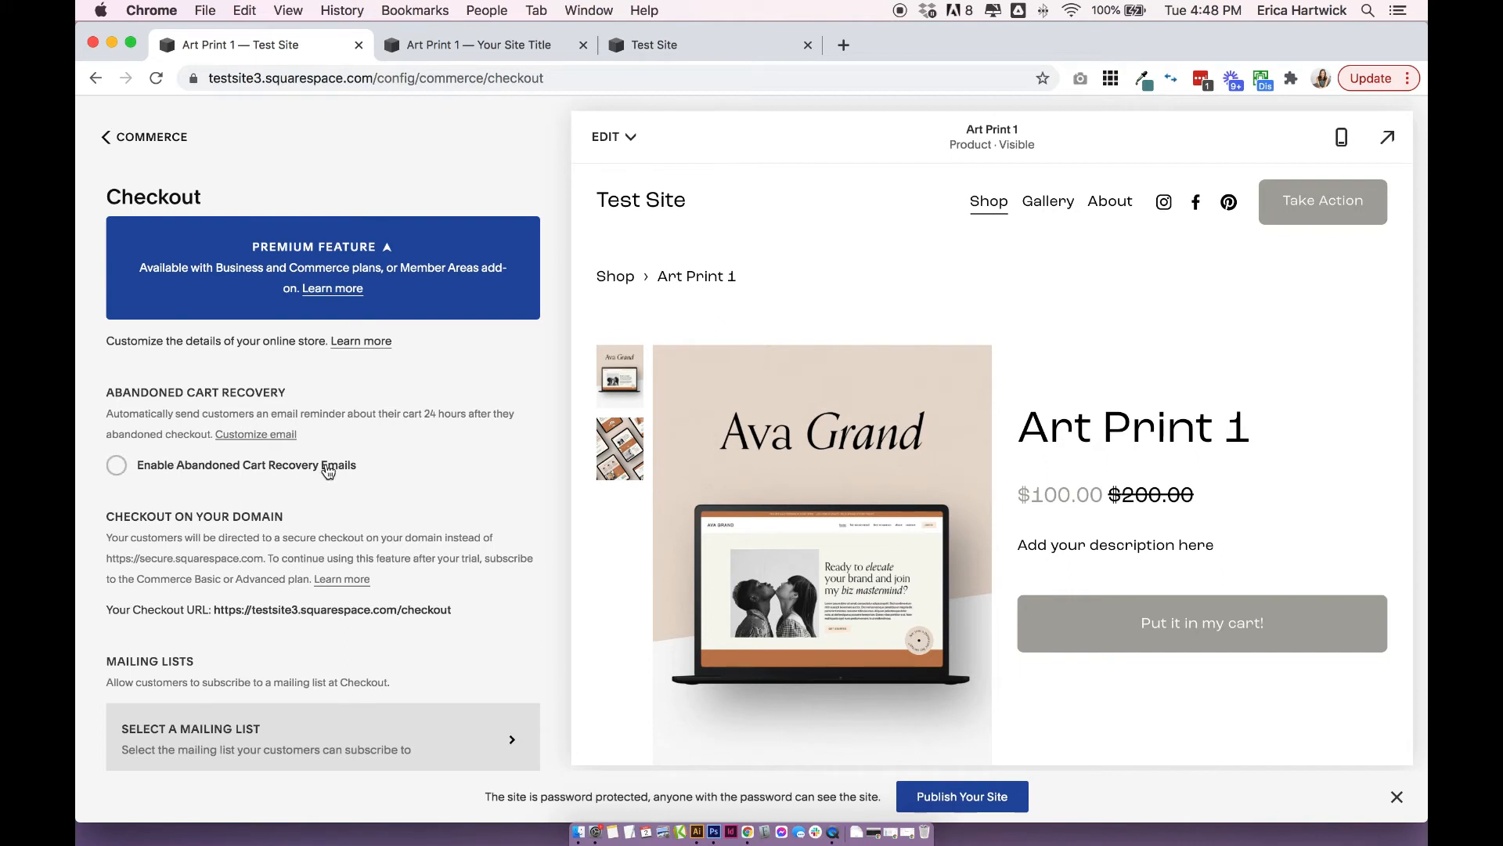
pyautogui.scroll(-3, 327, 473)
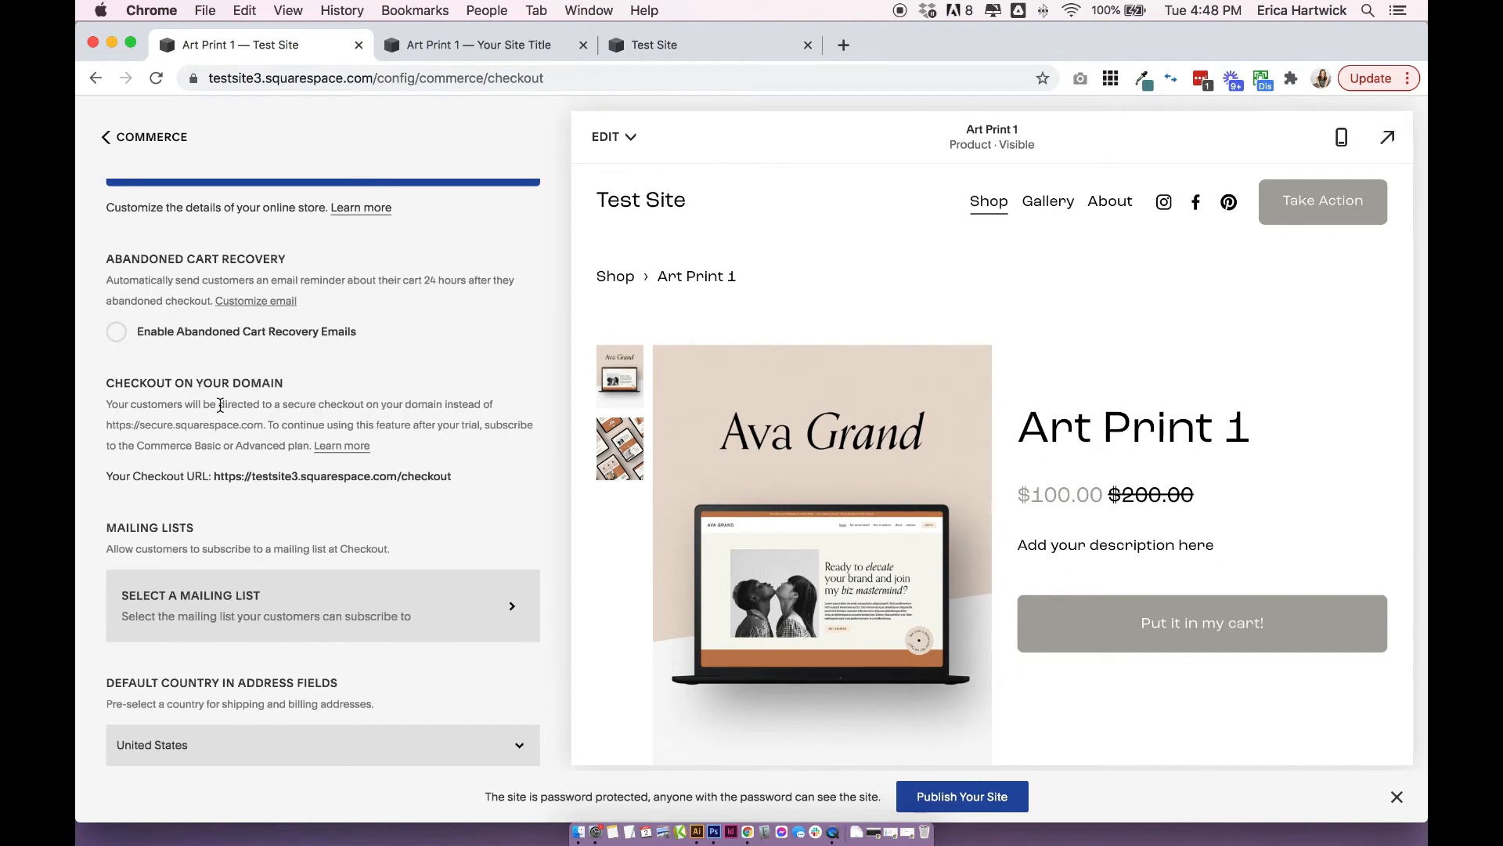
pyautogui.scroll(-4, 163, 452)
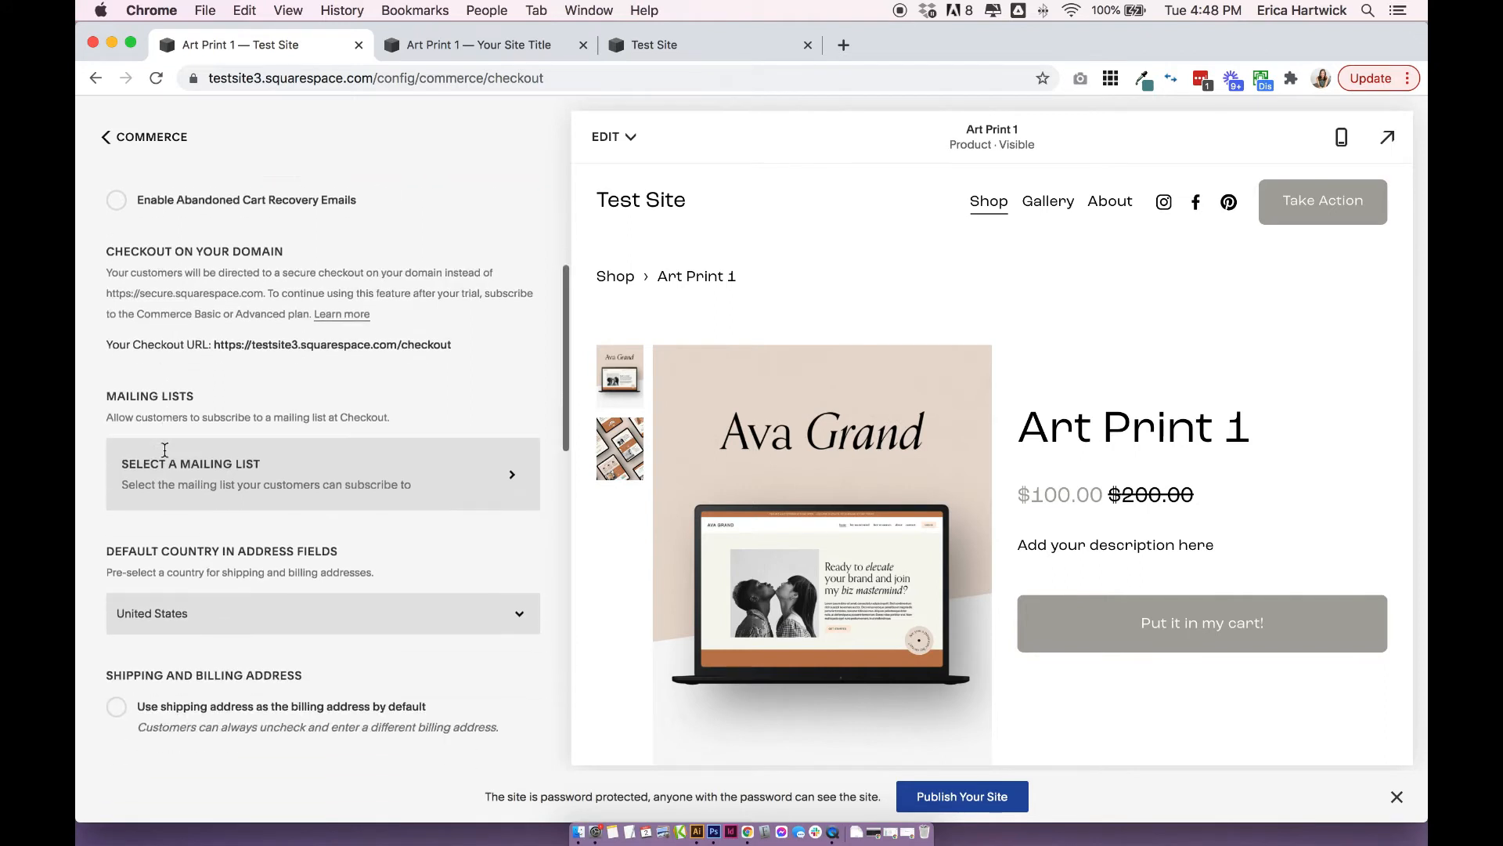
# View the email services that can be connected for checkout mailing lists, and return to the Checkout settings without connecting one.
pyautogui.click(165, 456)
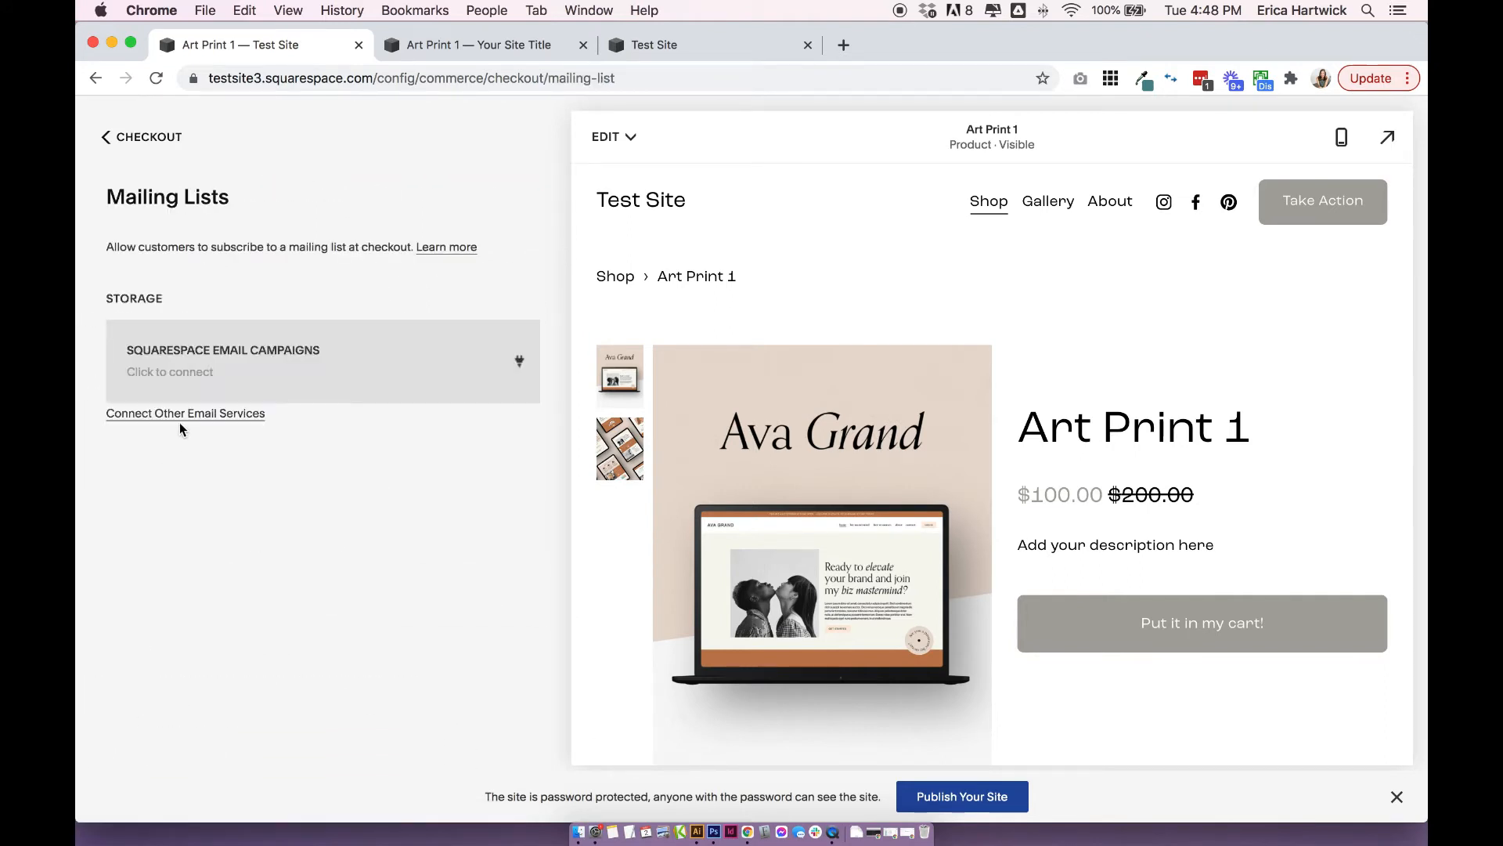
pyautogui.click(180, 420)
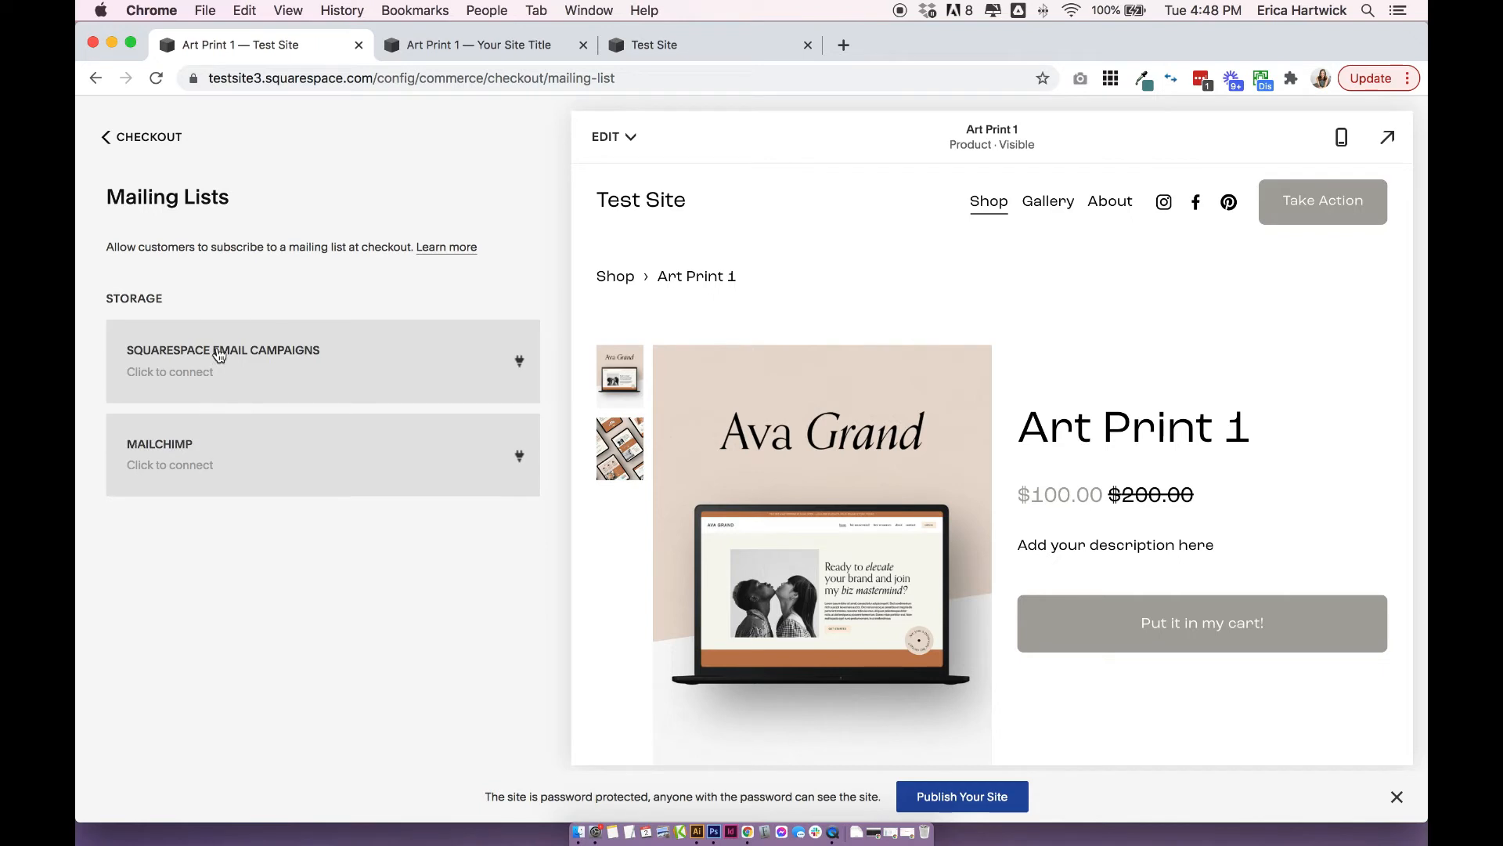
pyautogui.click(179, 136)
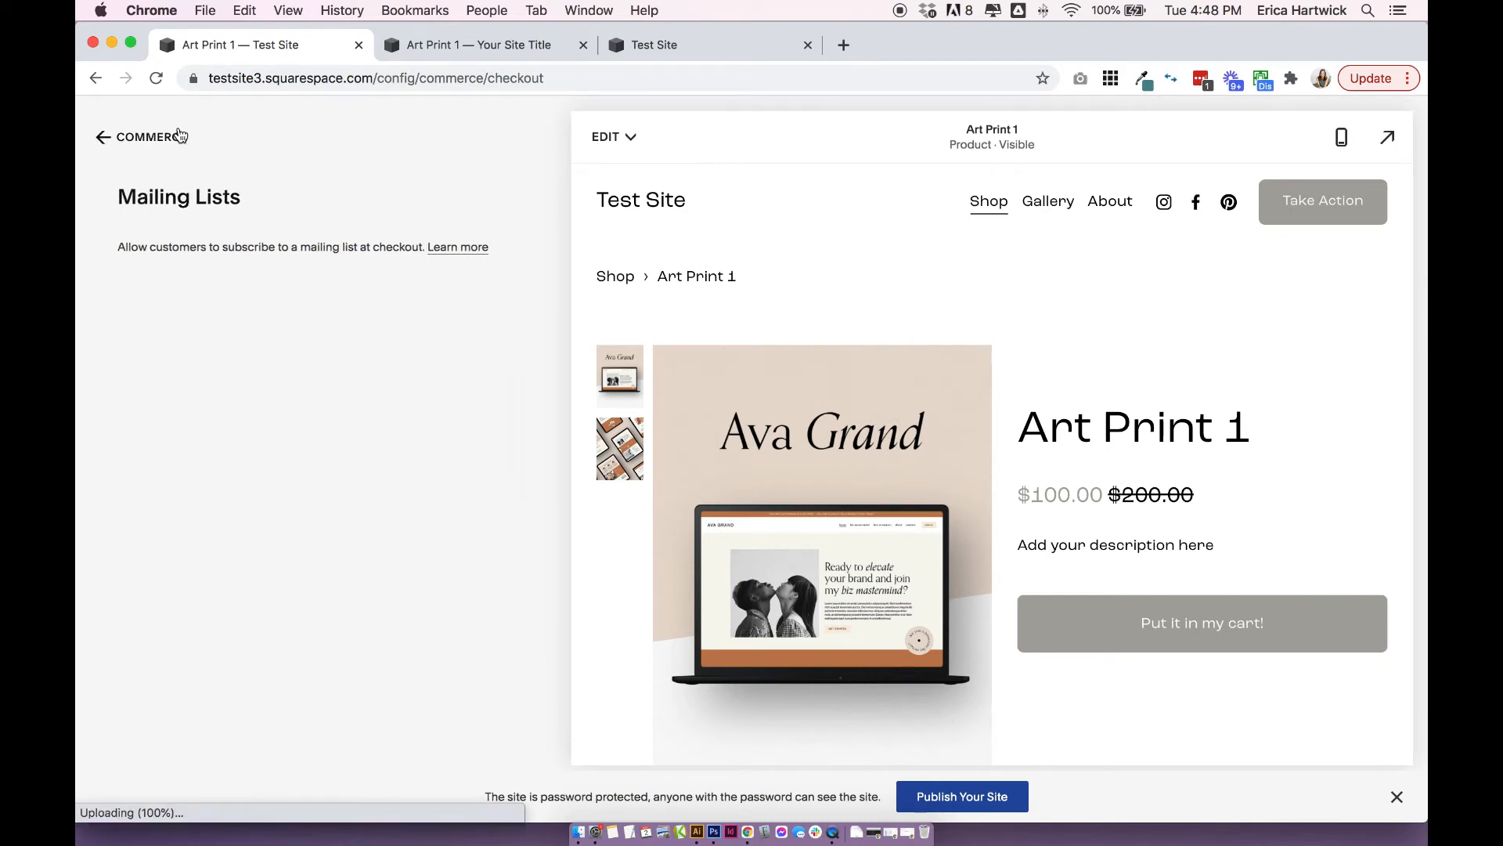
pyautogui.scroll(-5, 209, 381)
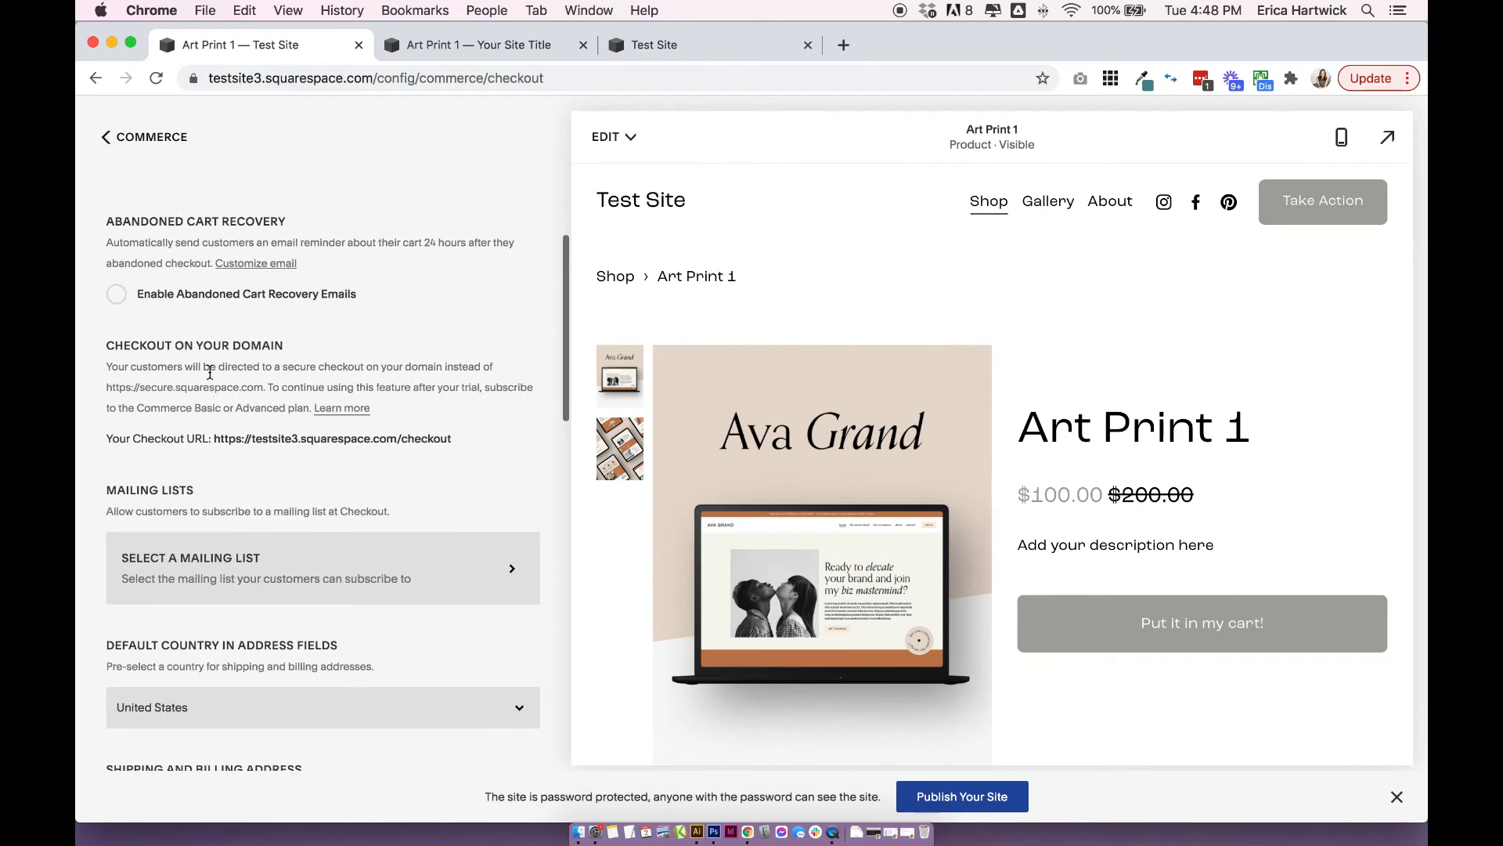
# Review the checkout settings for default country, shipping and billing address, minimum order amount, express checkout and shopping cart style.
pyautogui.scroll(-6, 207, 376)
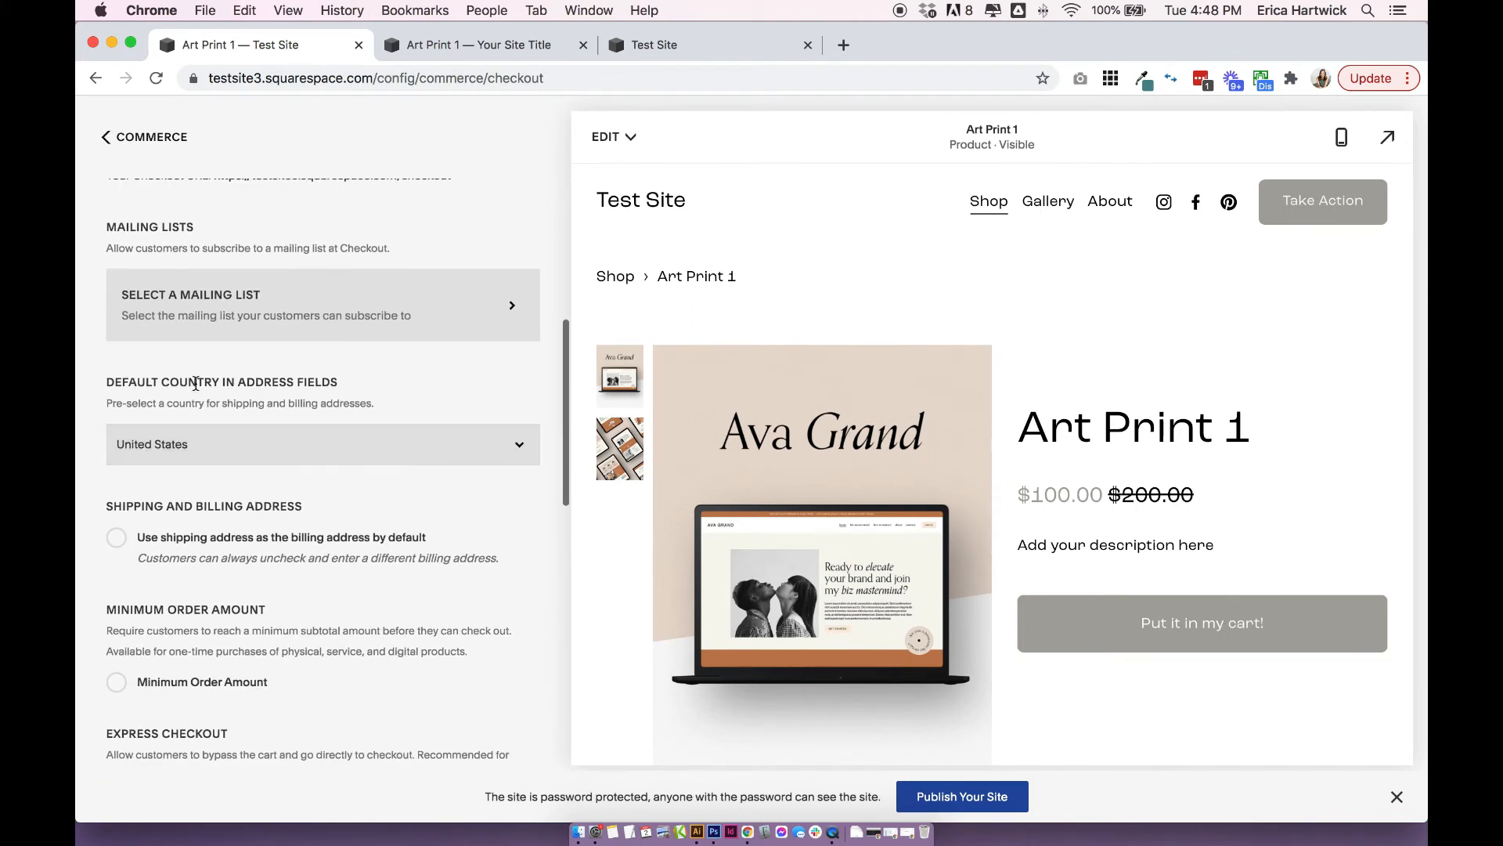
pyautogui.moveTo(197, 383); pyautogui.dragTo(363, 382)
pyautogui.click(363, 382)
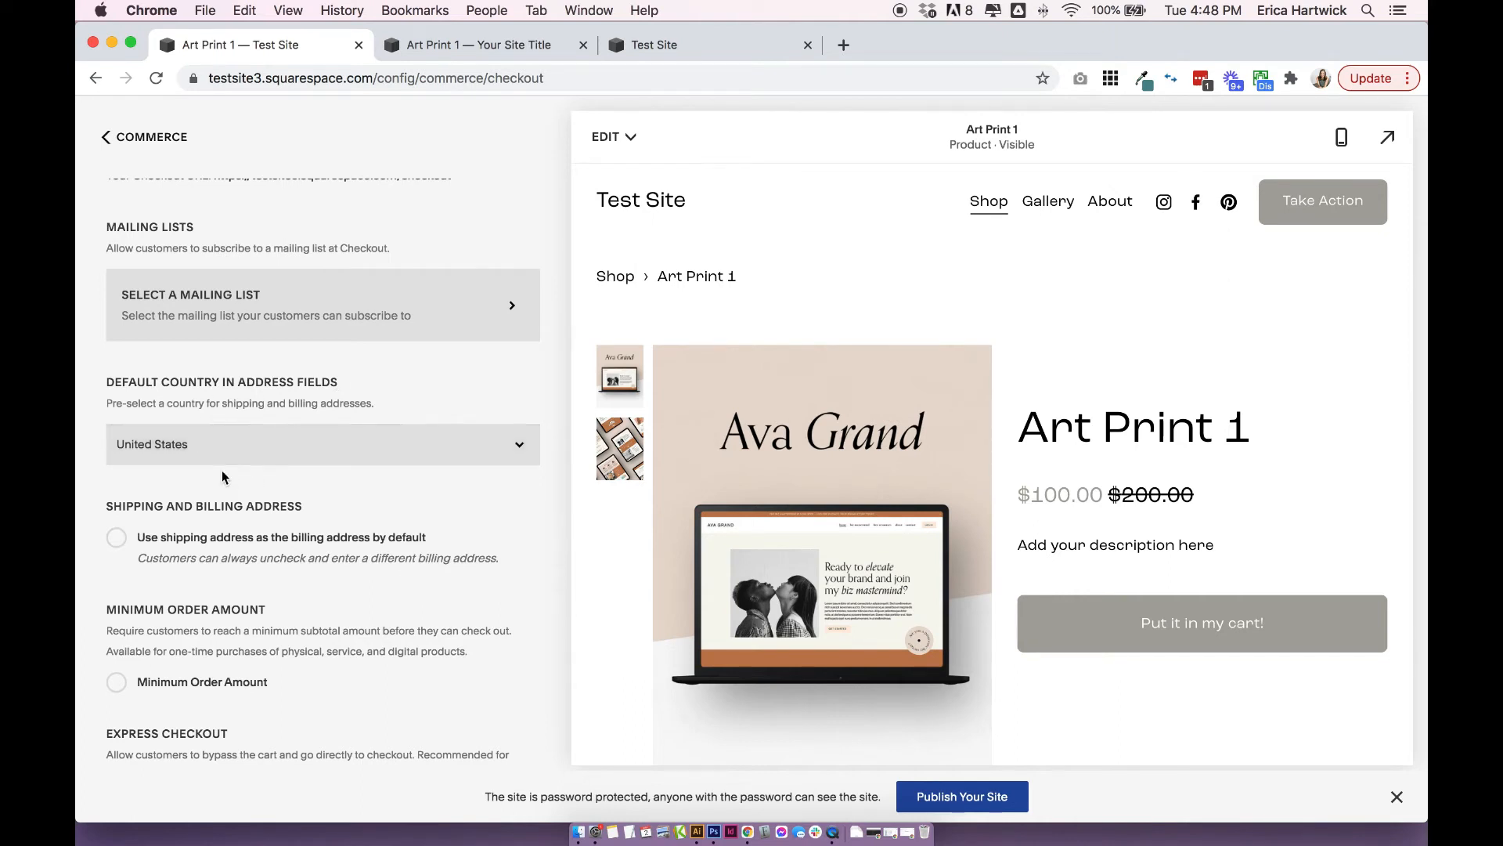
pyautogui.scroll(-3, 223, 470)
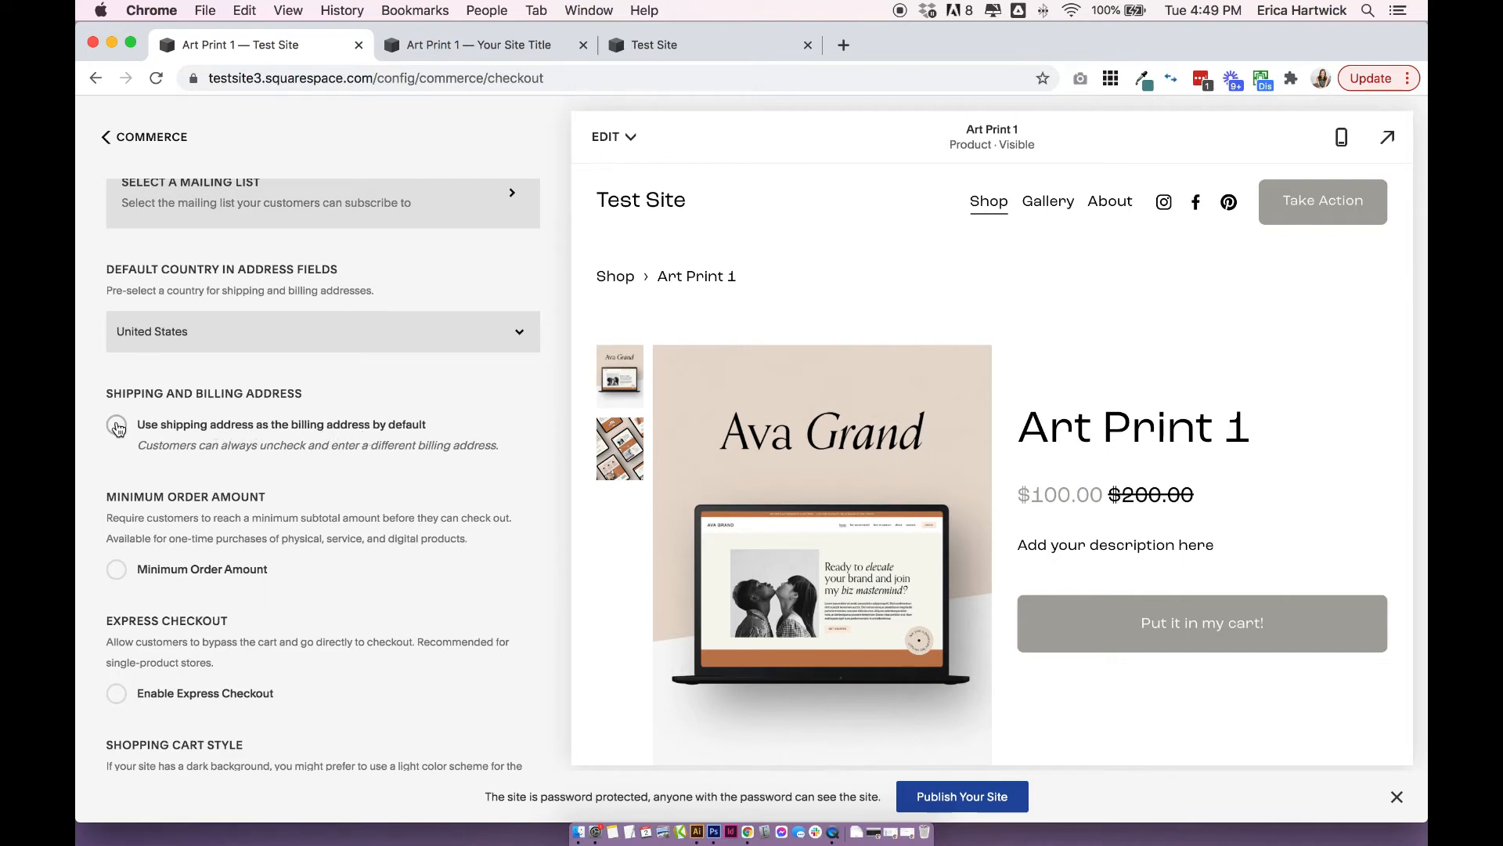
pyautogui.scroll(-3, 117, 427)
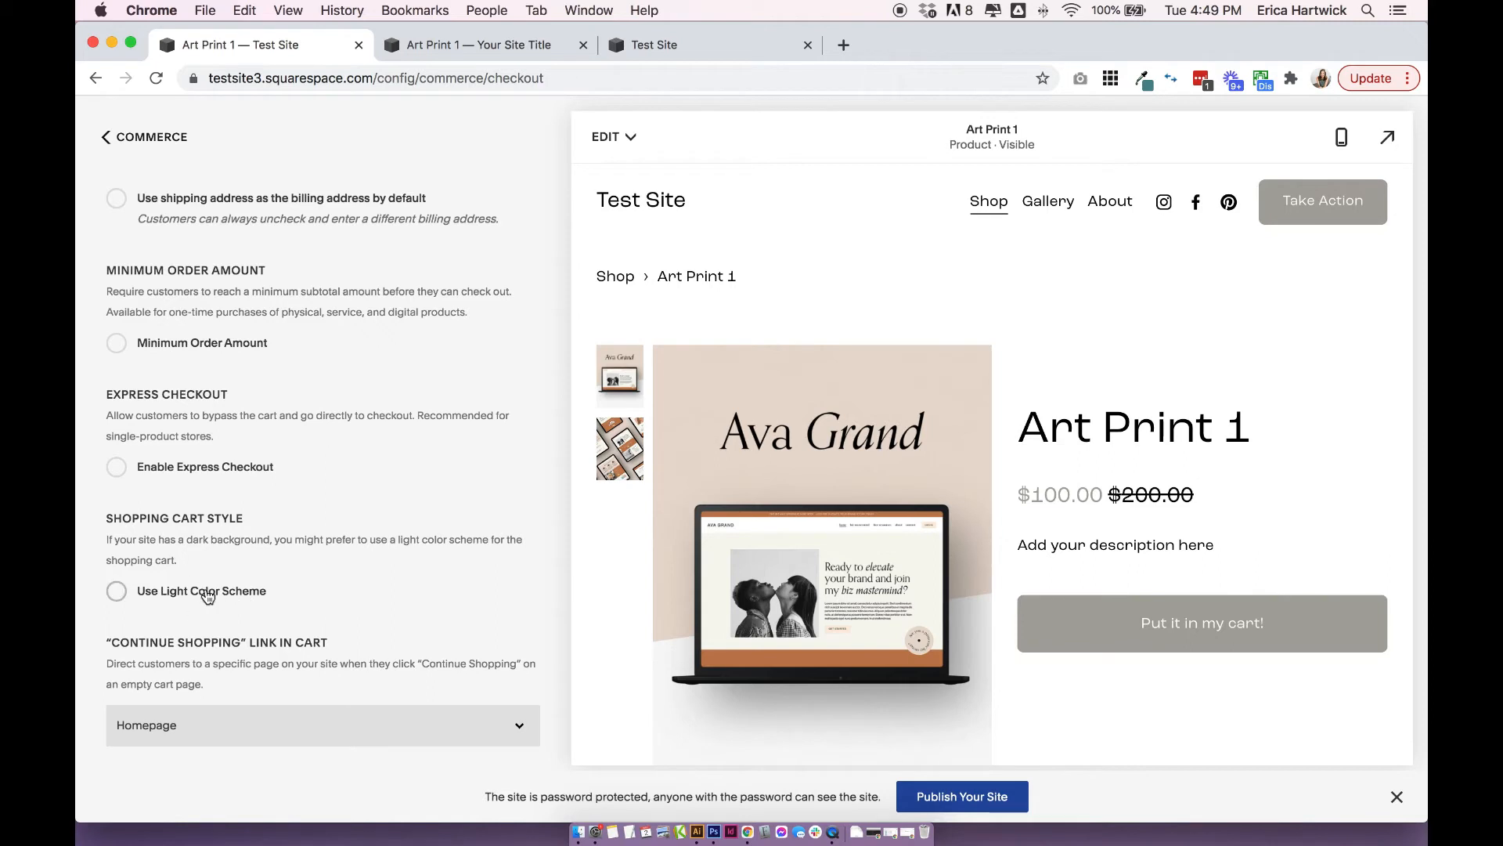
# Set the "Continue Shopping" link in the cart to direct customers to the Shop page.
pyautogui.moveTo(112, 643); pyautogui.dragTo(252, 643)
pyautogui.click(407, 658)
pyautogui.click(185, 728)
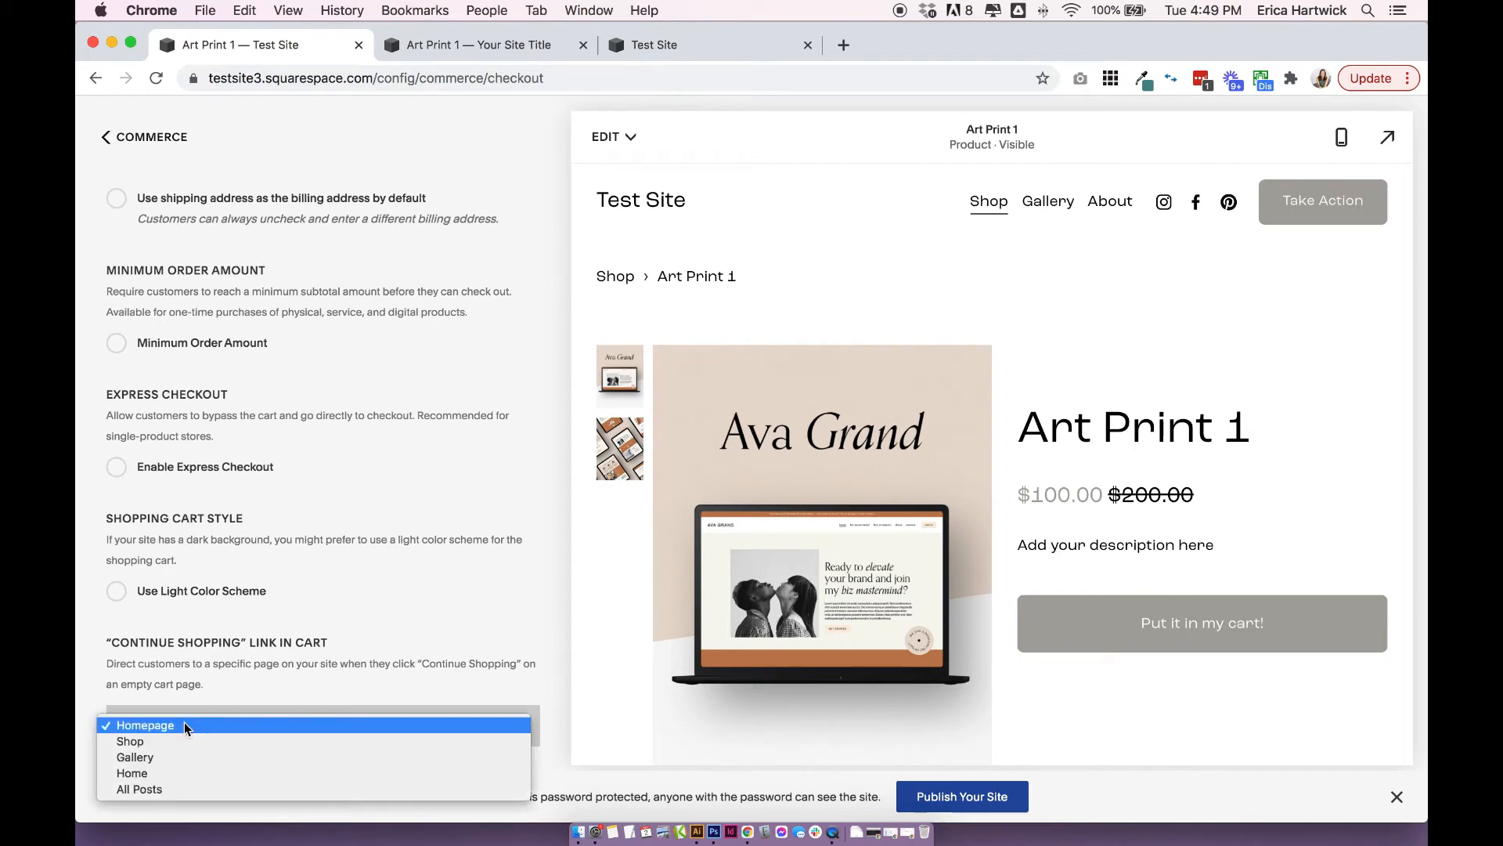
pyautogui.click(181, 742)
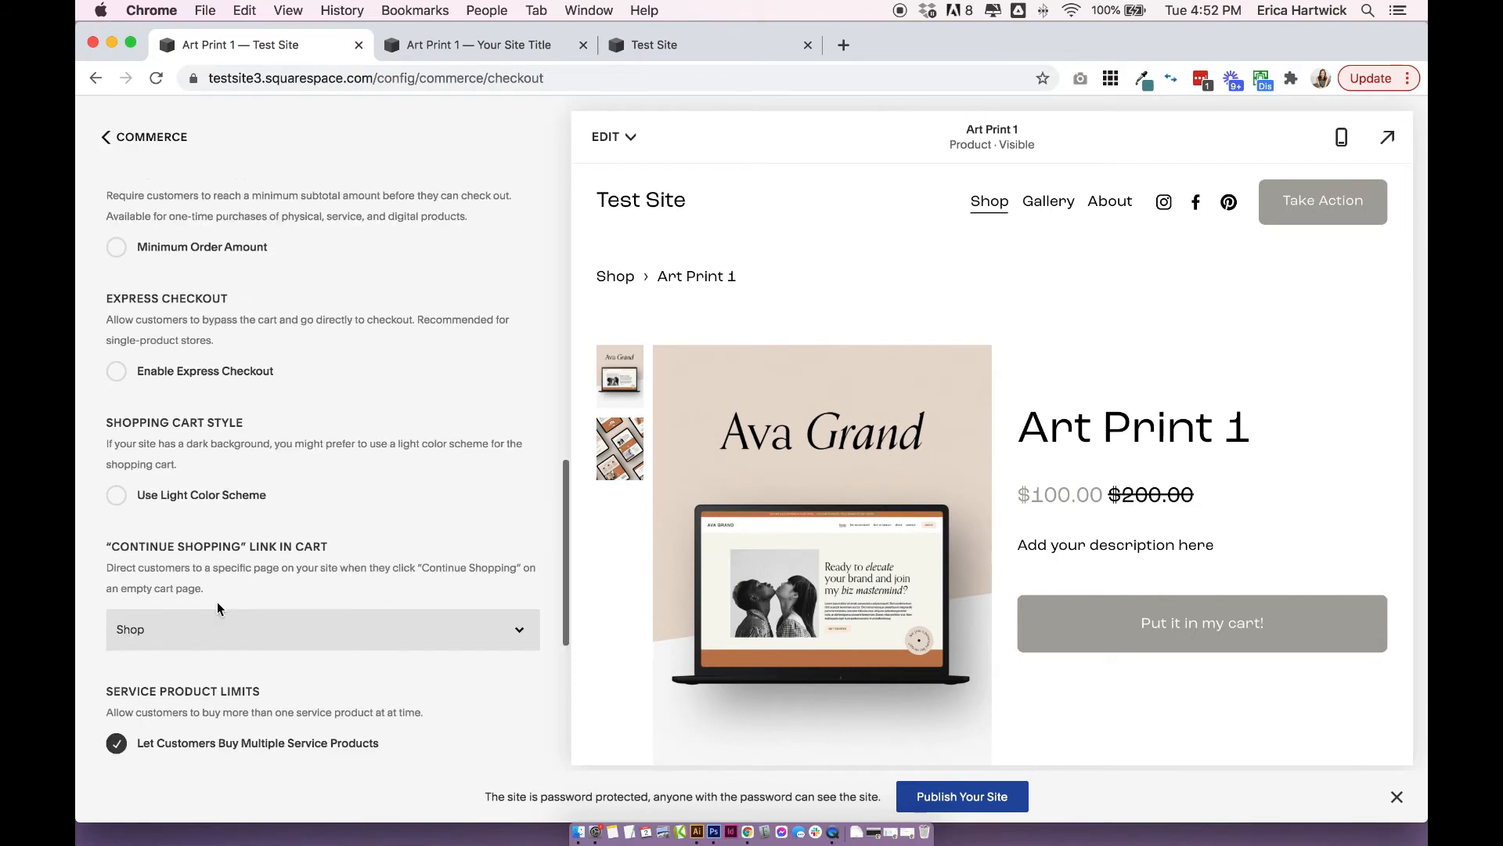
# Review the Service Product Limits section and try its Let Customers Buy Multiple Service Products option, leaving it enabled.
pyautogui.scroll(-2, 218, 601)
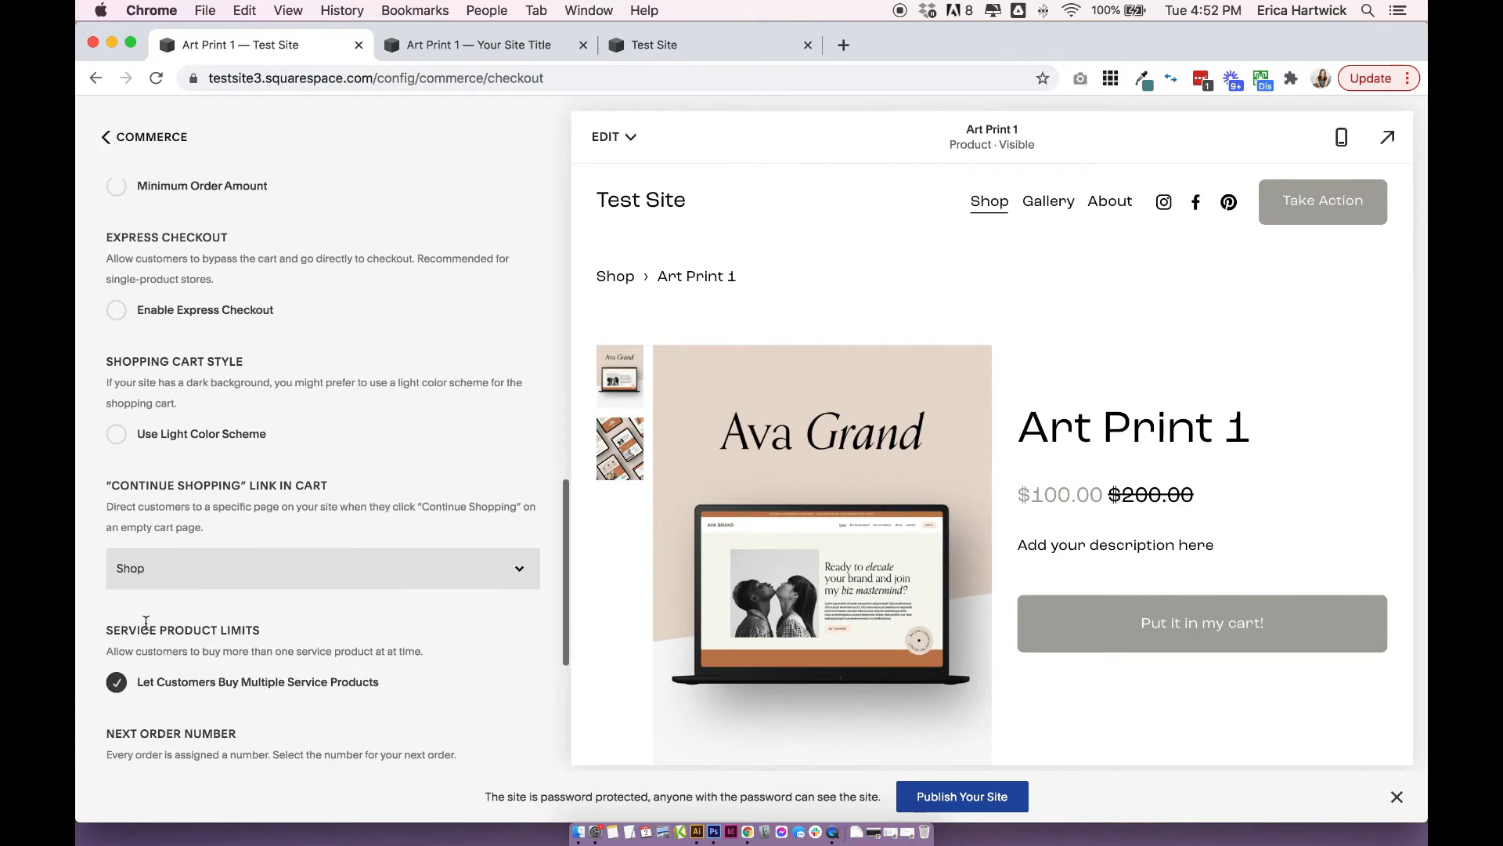
pyautogui.moveTo(106, 629); pyautogui.dragTo(289, 626)
pyautogui.click(97, 651)
pyautogui.click(111, 681)
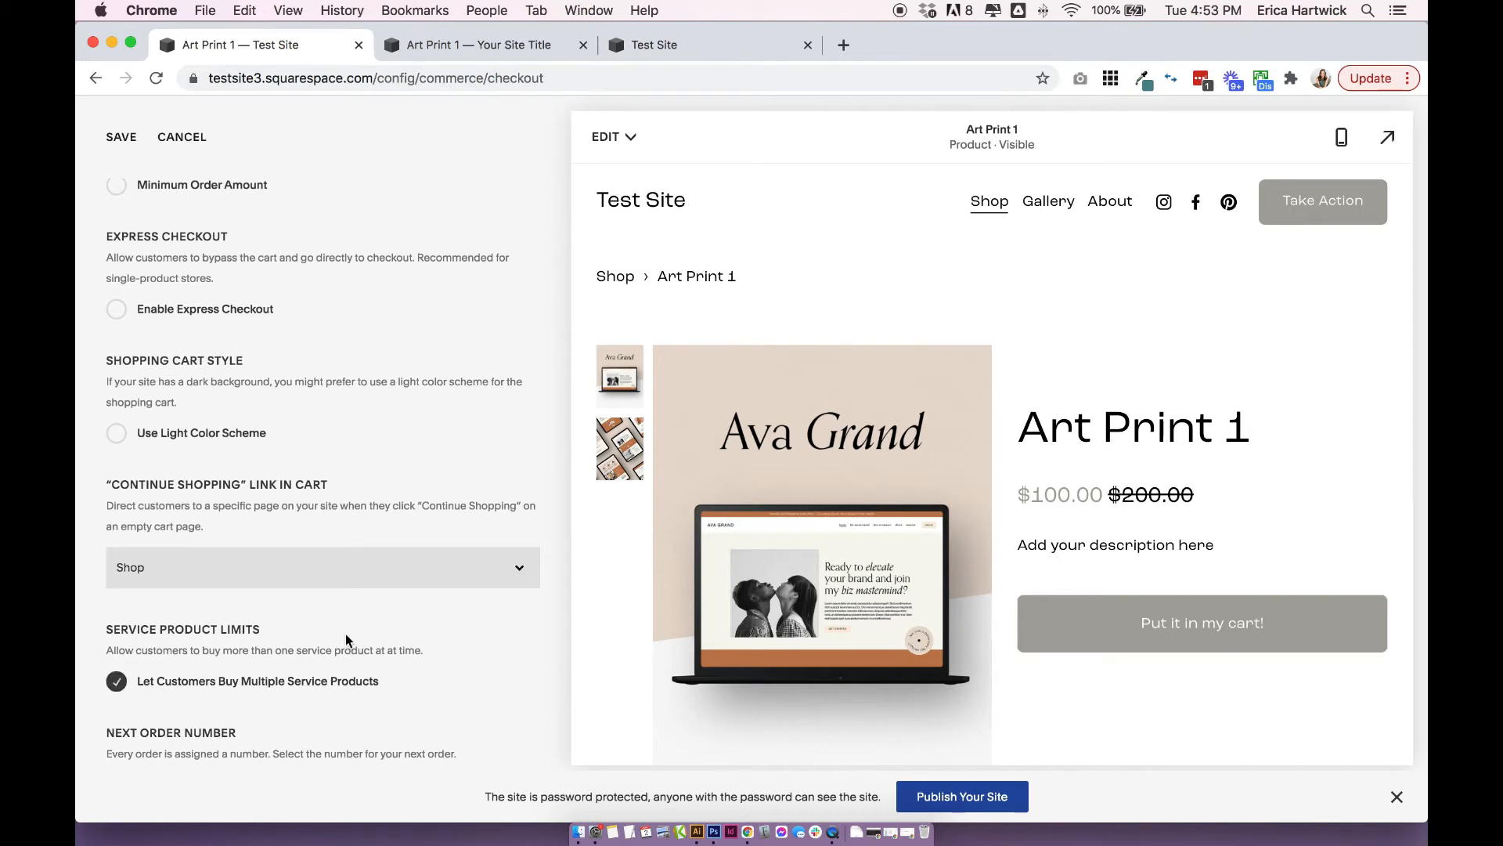
# Examine the Next Order Number setting and its entry field without entering a new number.
pyautogui.scroll(-4, 345, 633)
pyautogui.moveTo(106, 565); pyautogui.dragTo(273, 570)
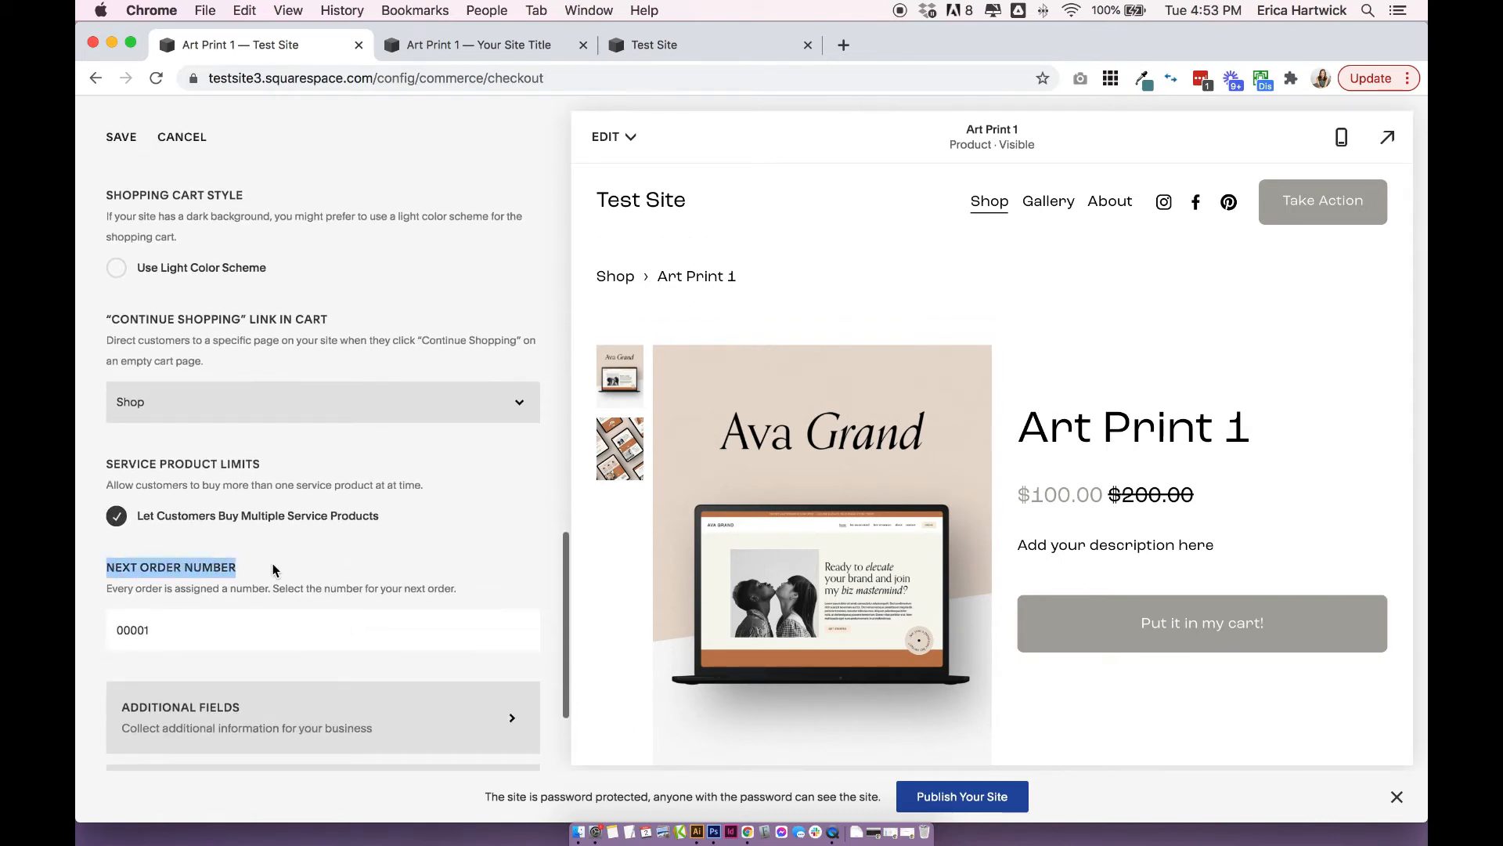
pyautogui.click(273, 567)
pyautogui.click(166, 632)
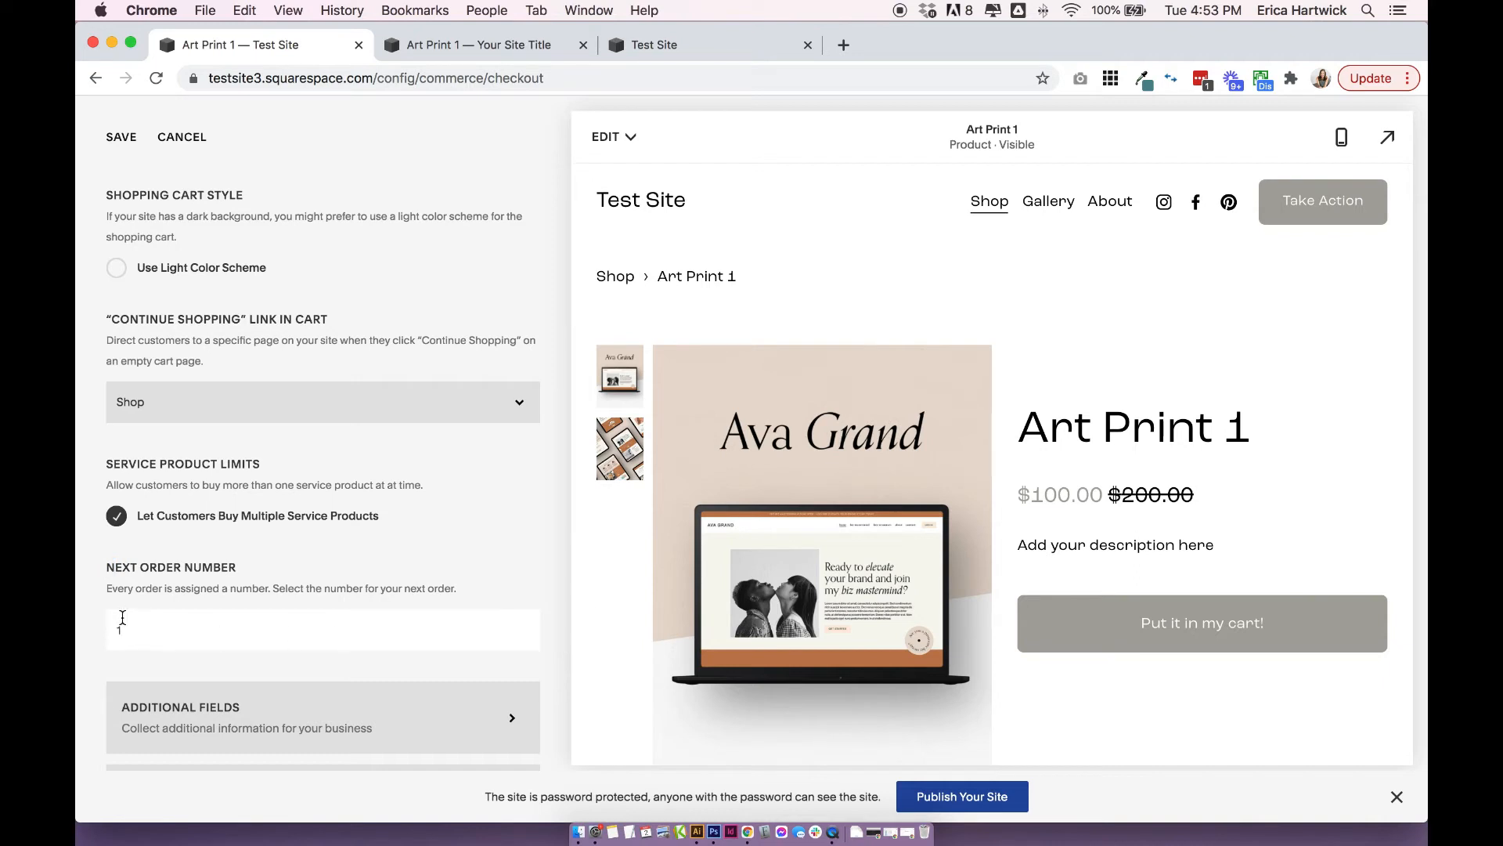
pyautogui.click(167, 646)
# Open the Additional Fields settings for checkout, saving the pending checkout changes.
pyautogui.scroll(-3, 337, 587)
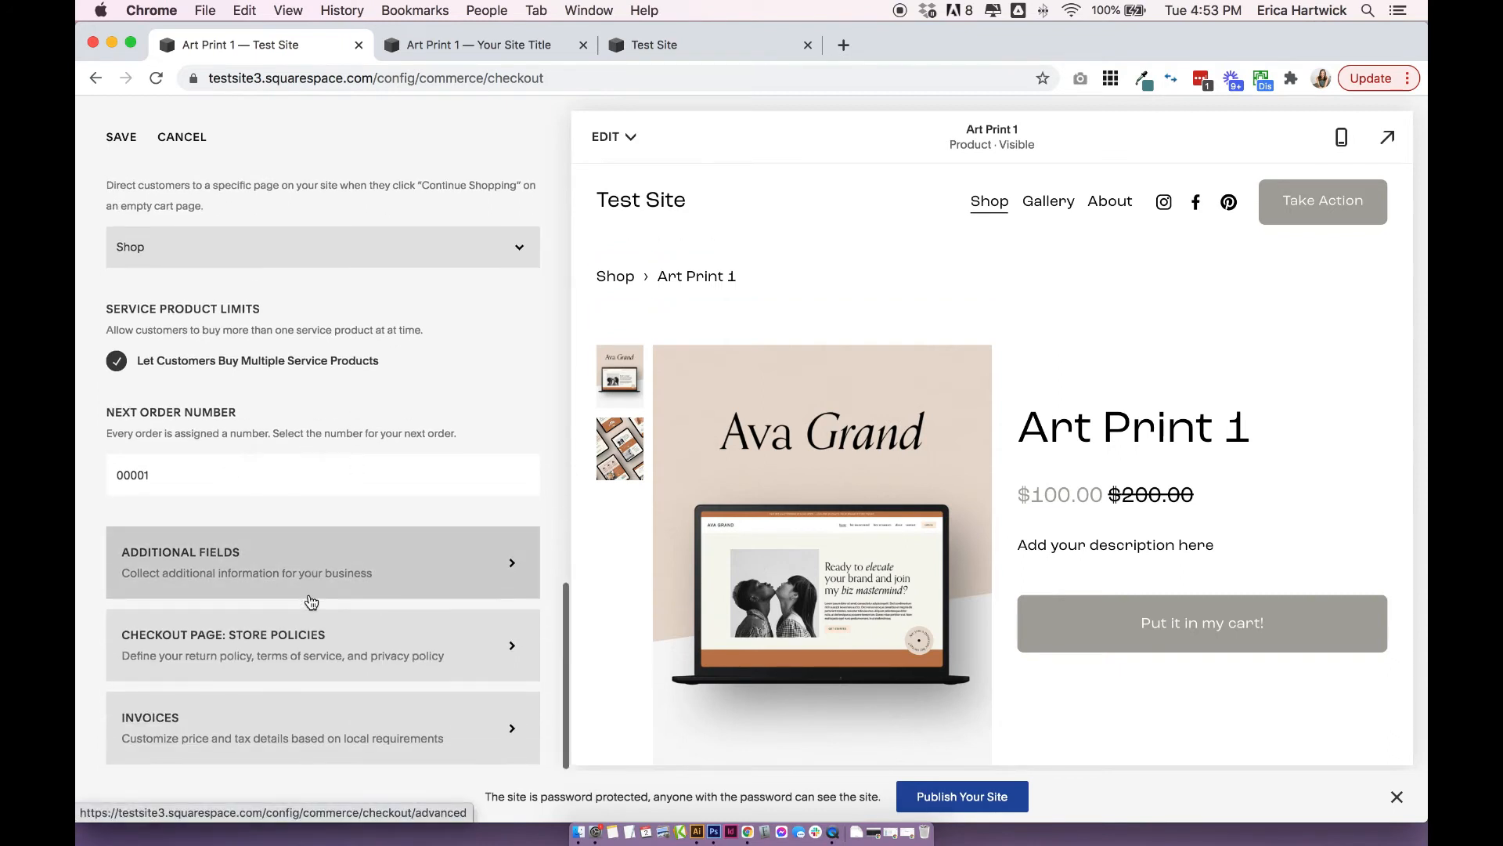
pyautogui.click(266, 552)
pyautogui.click(829, 516)
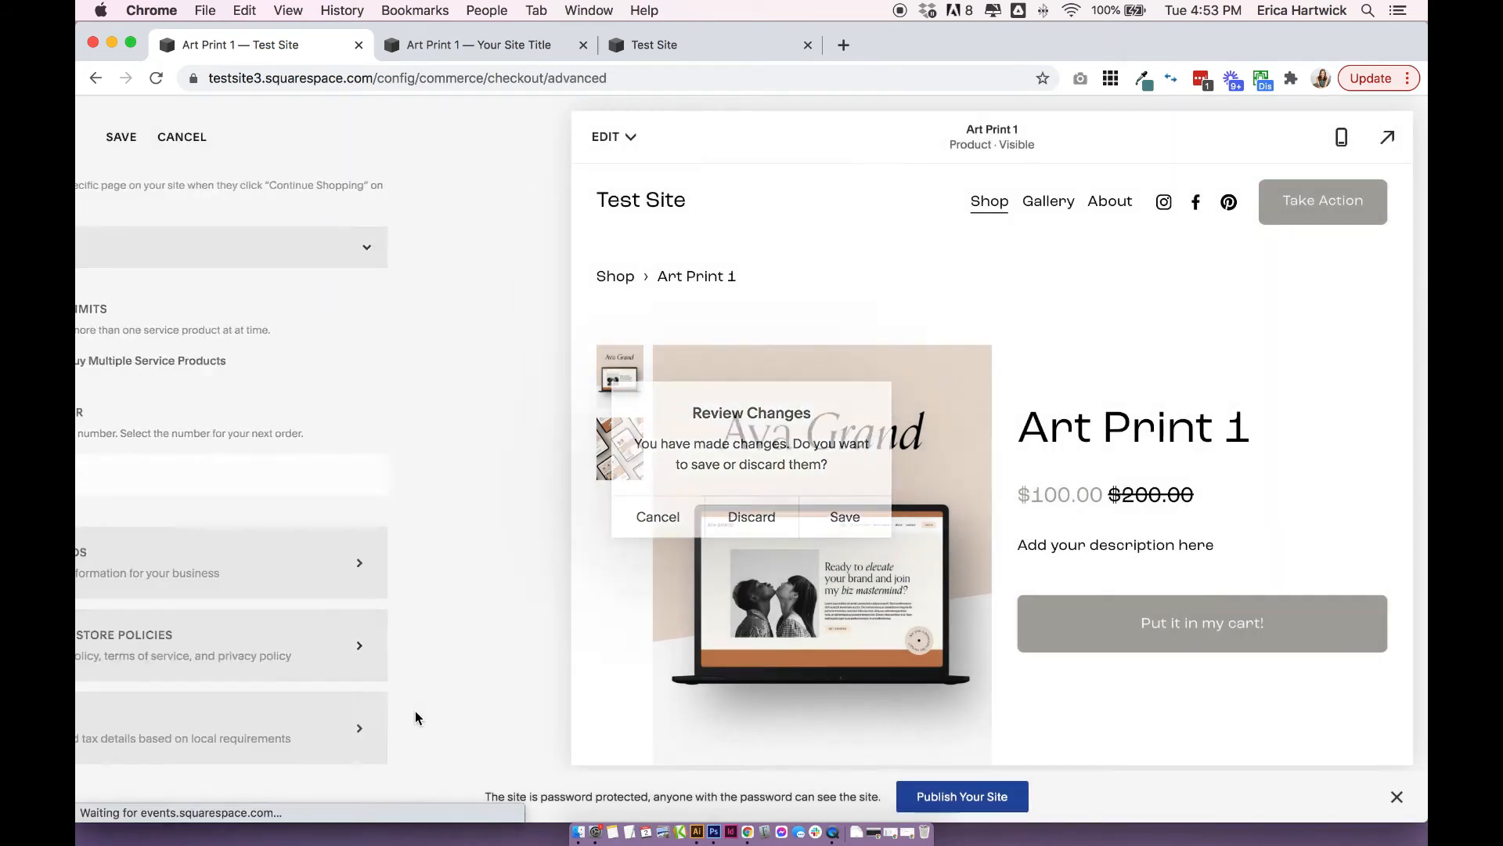
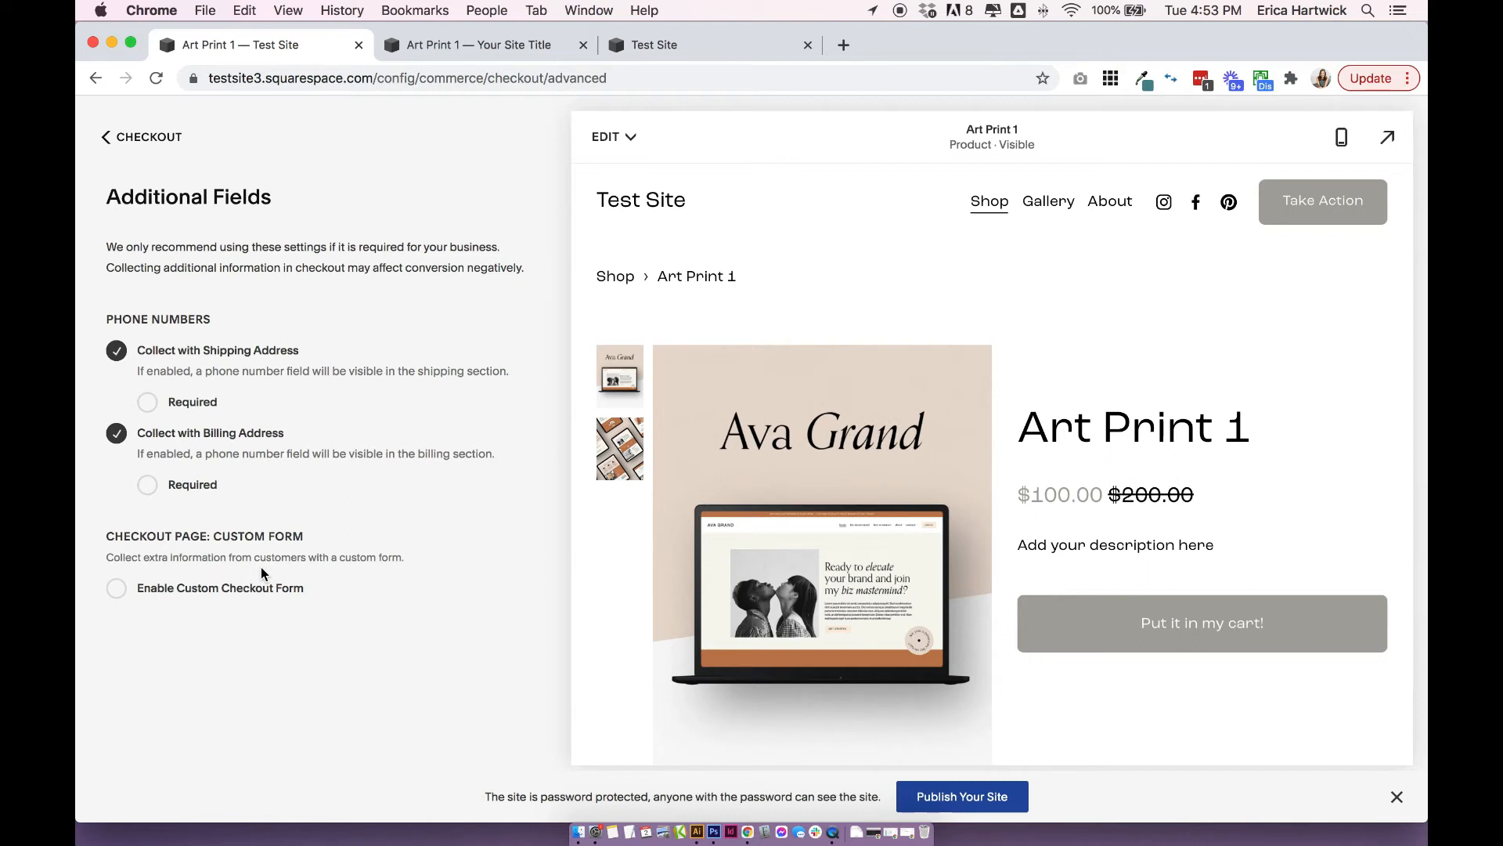
# Try enabling the custom checkout form, view its form editor, and discard the Additional Fields changes.
pyautogui.click(115, 590)
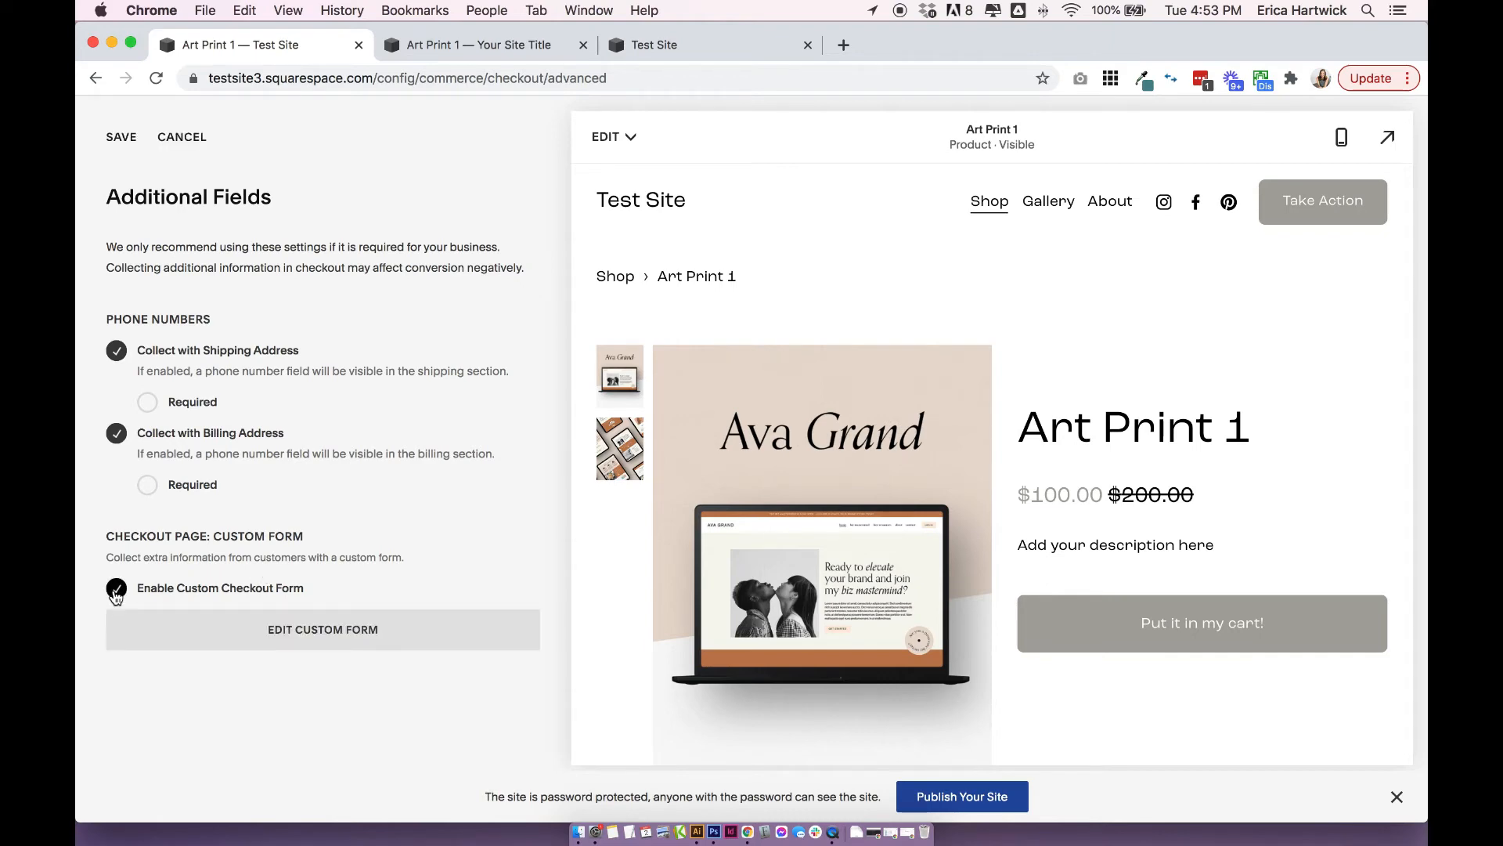
pyautogui.click(294, 642)
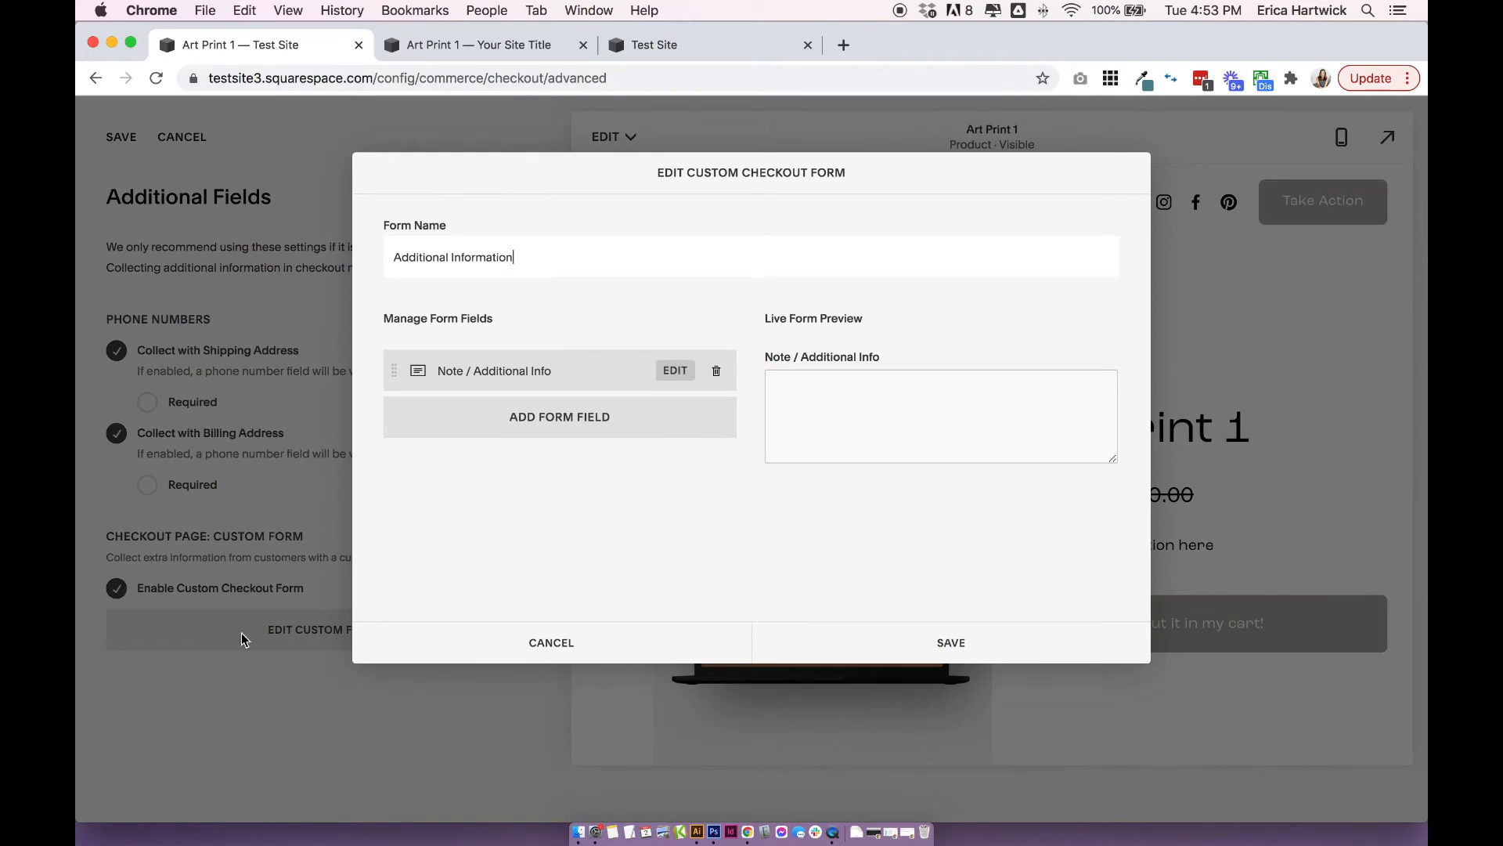
pyautogui.click(262, 718)
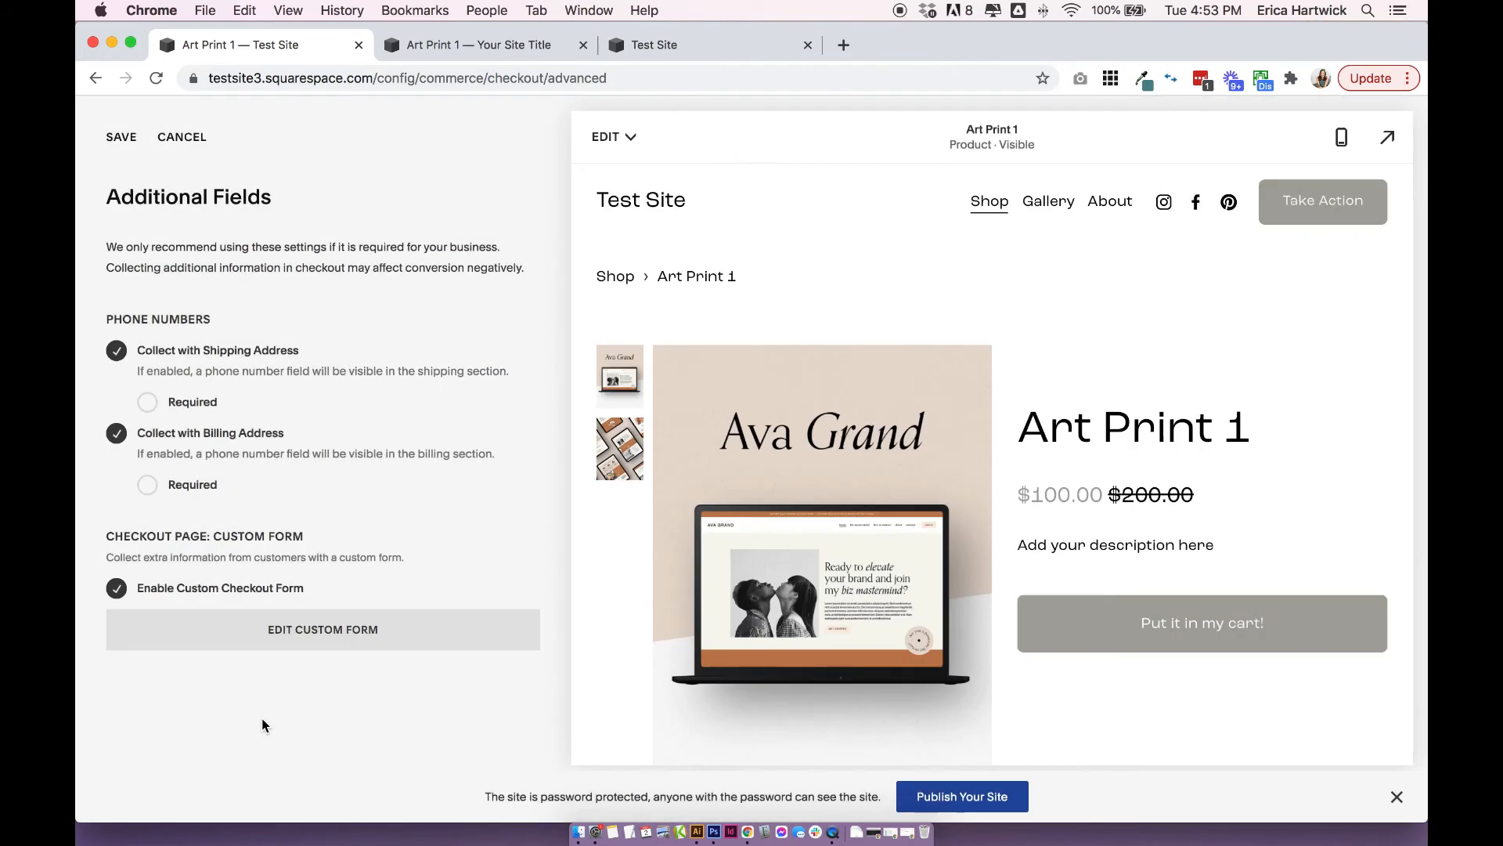
pyautogui.click(179, 137)
pyautogui.click(130, 139)
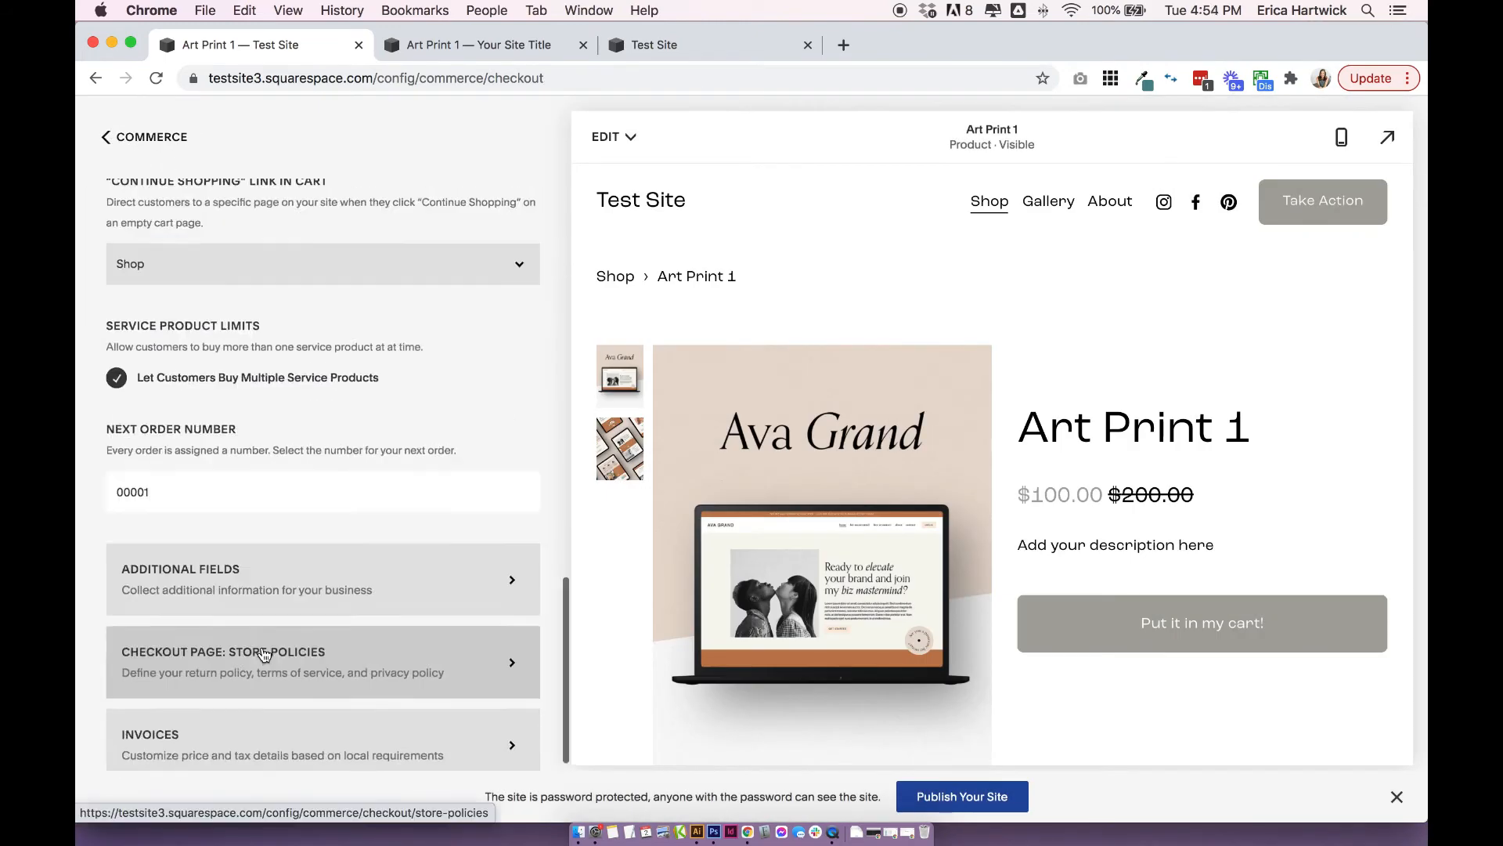
# Review the Return Policy, Terms of Service and Privacy Policy fields in the checkout page's store policies.
pyautogui.click(269, 619)
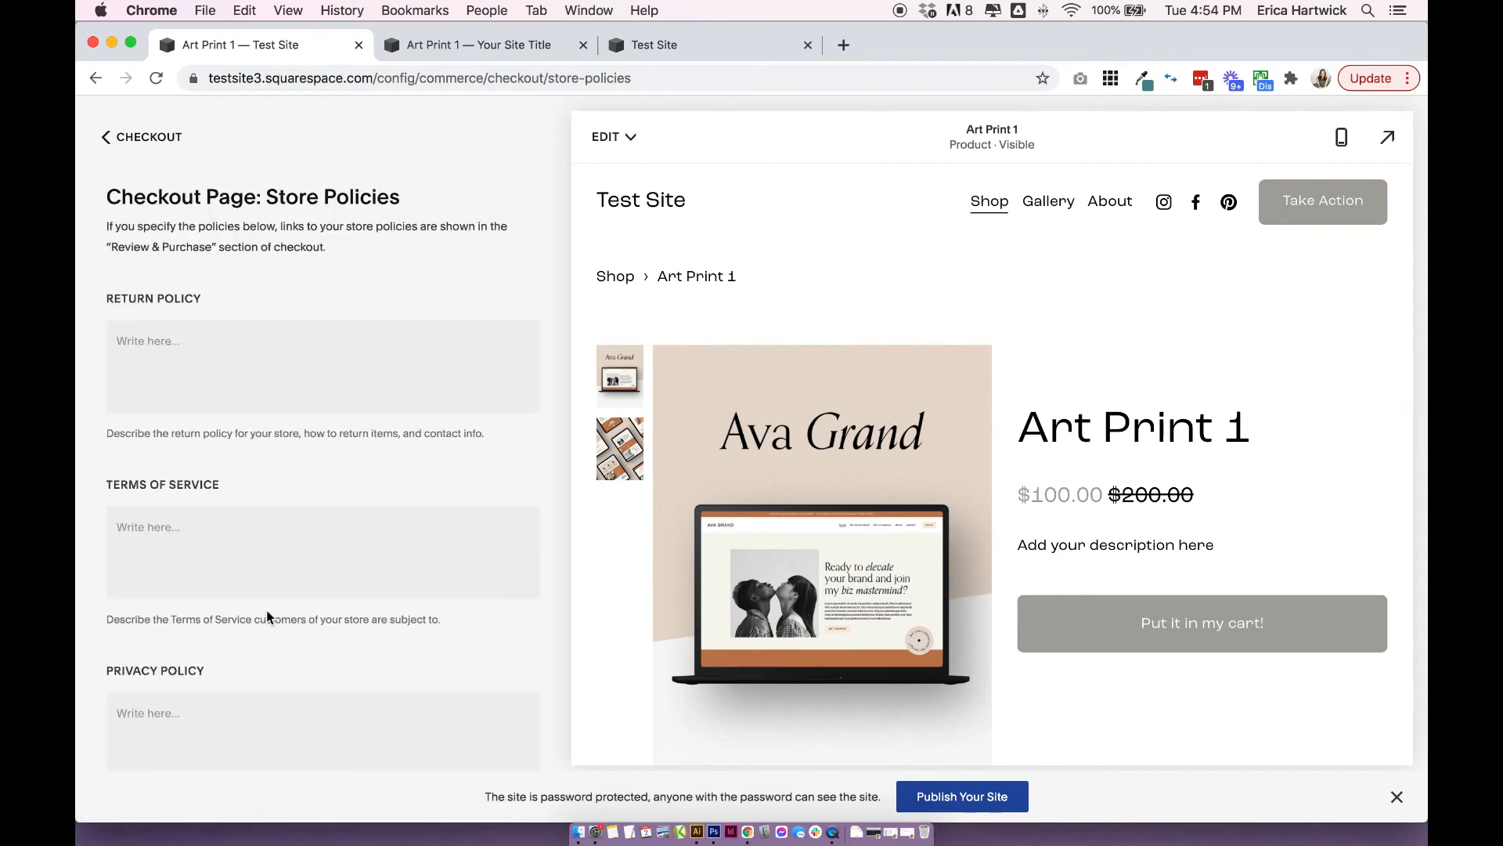
pyautogui.click(238, 369)
pyautogui.click(219, 540)
pyautogui.scroll(-2, 219, 540)
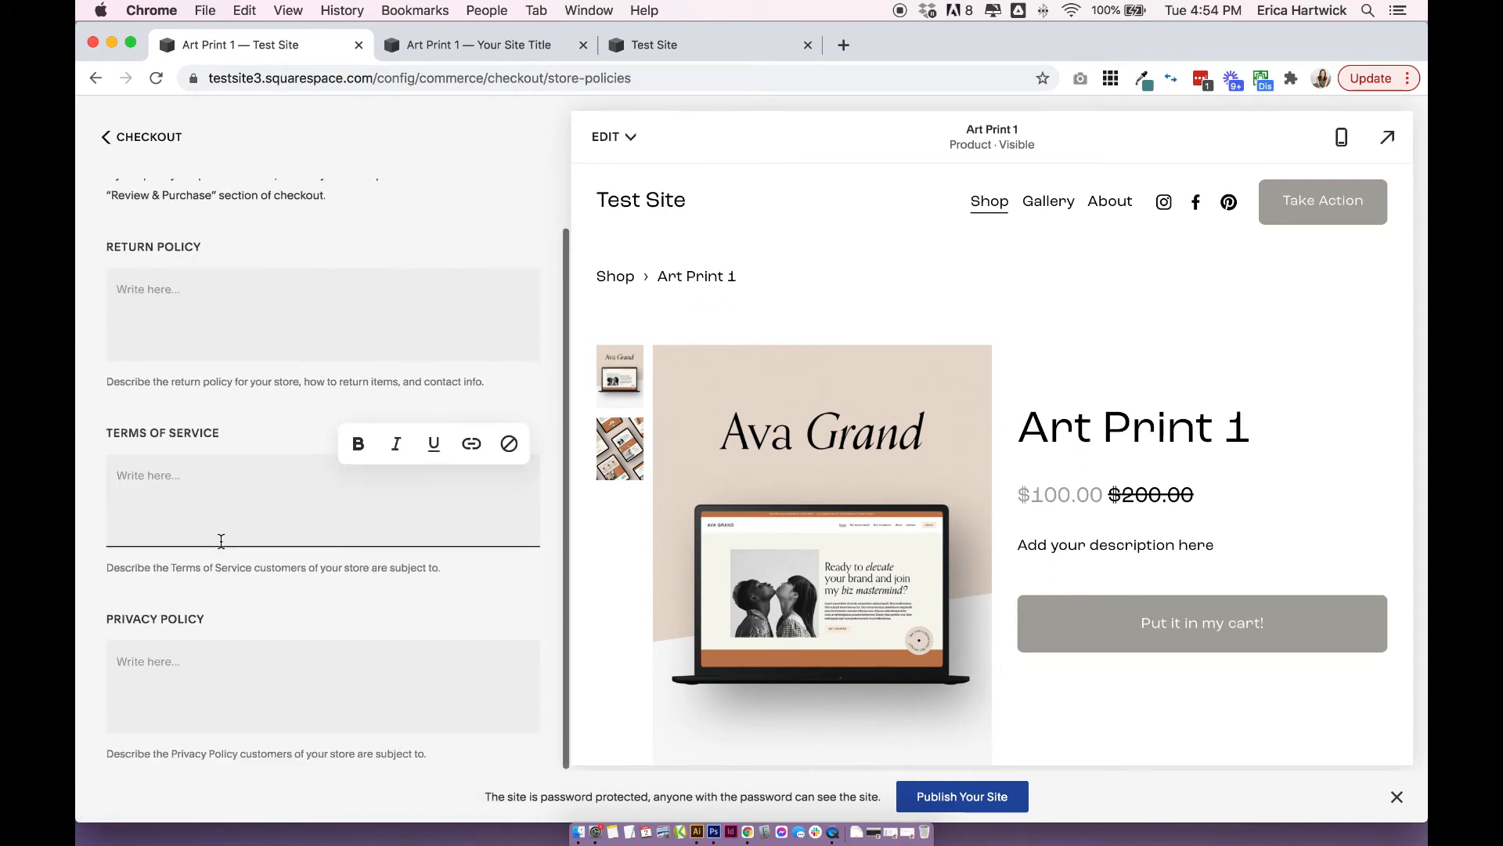
pyautogui.click(176, 666)
pyautogui.click(195, 598)
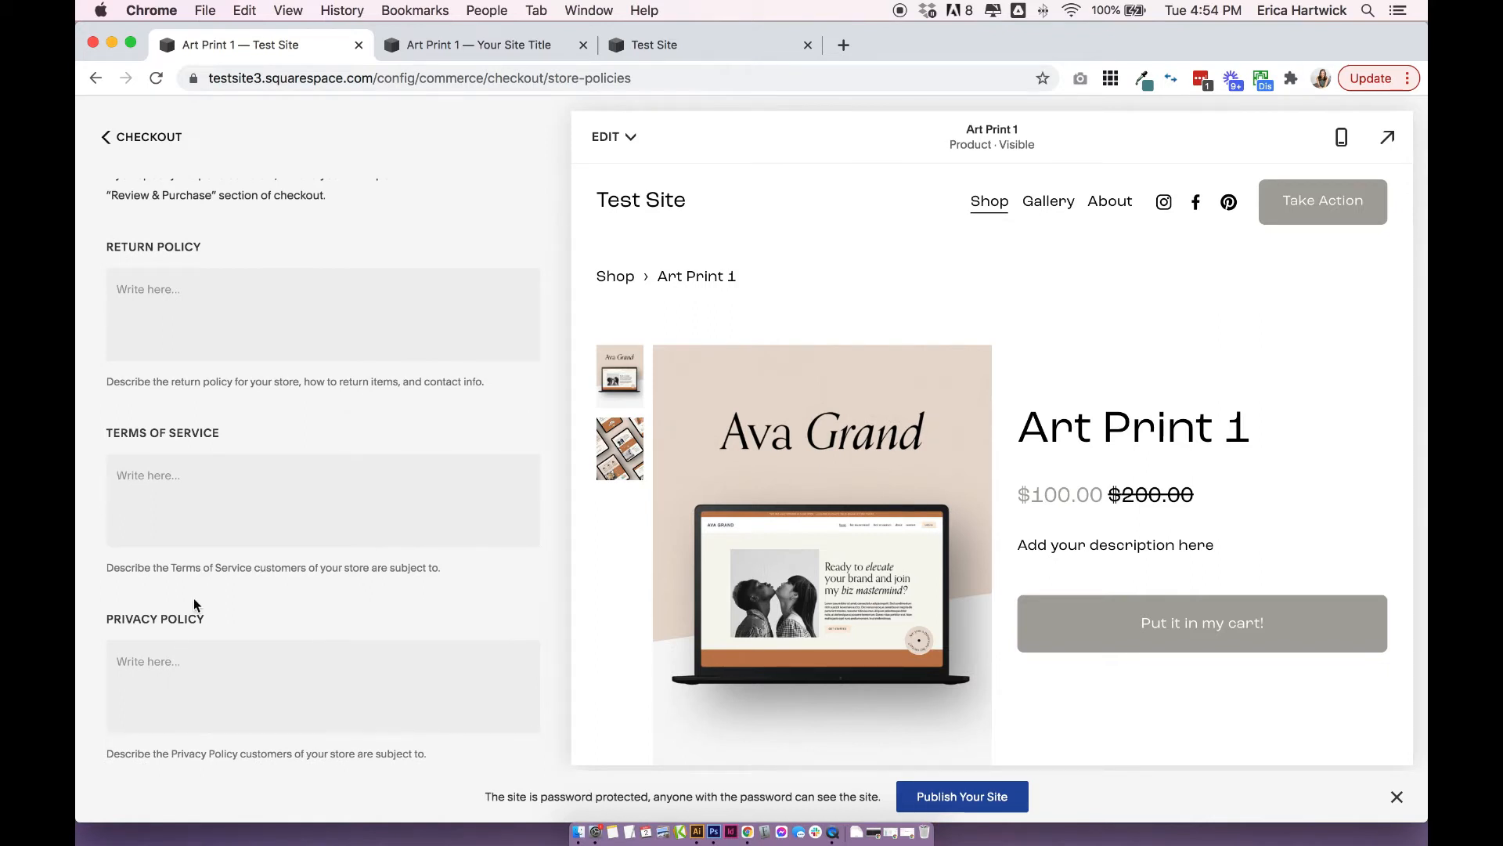
pyautogui.scroll(2, 195, 598)
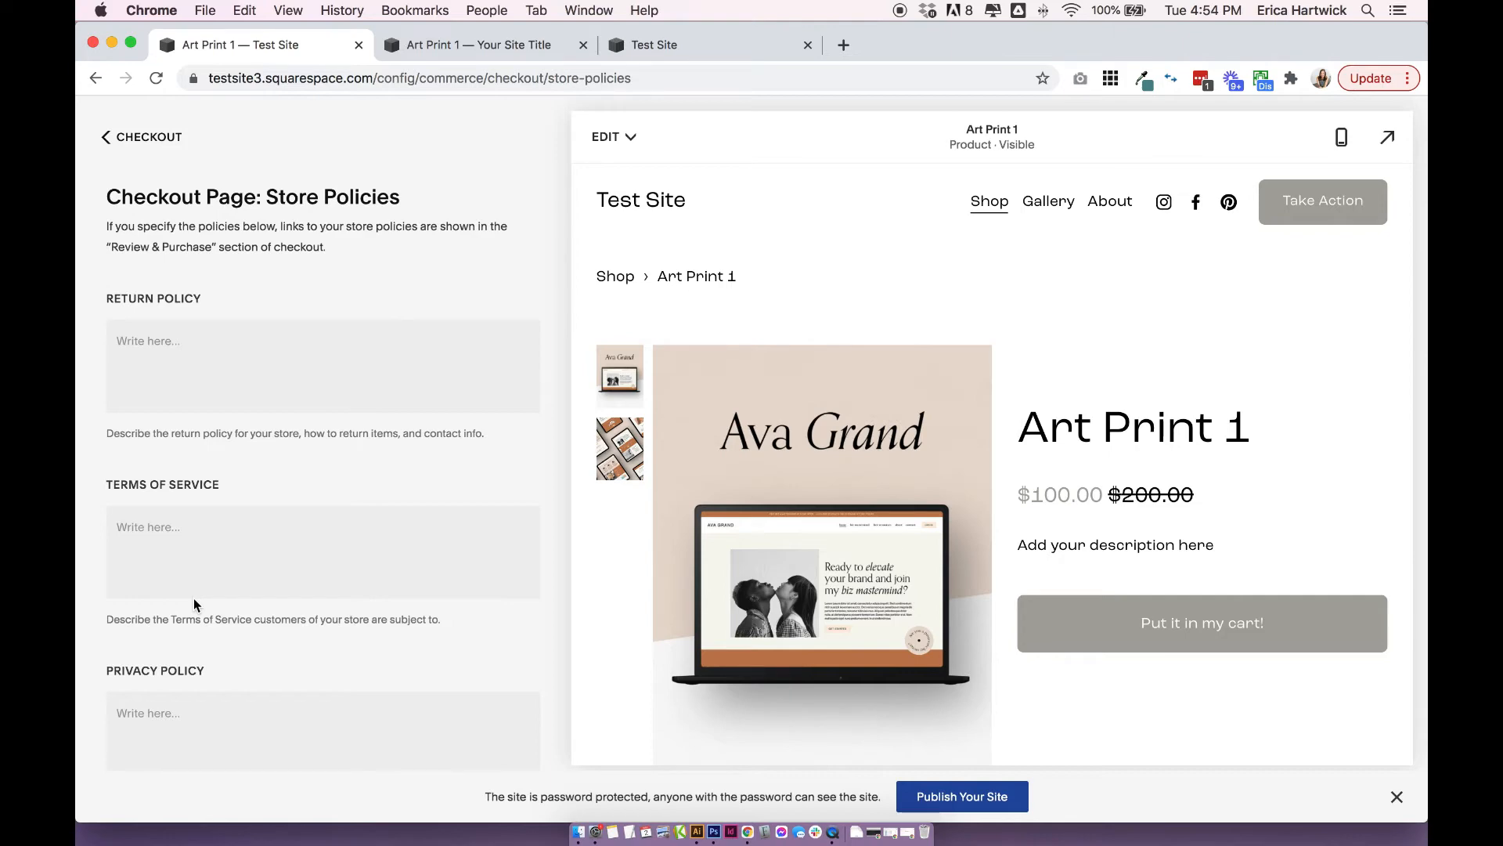
pyautogui.click(106, 136)
# Examine the price and tax detail options for invoices without enabling any, and return to the Checkout settings.
pyautogui.scroll(-5, 169, 652)
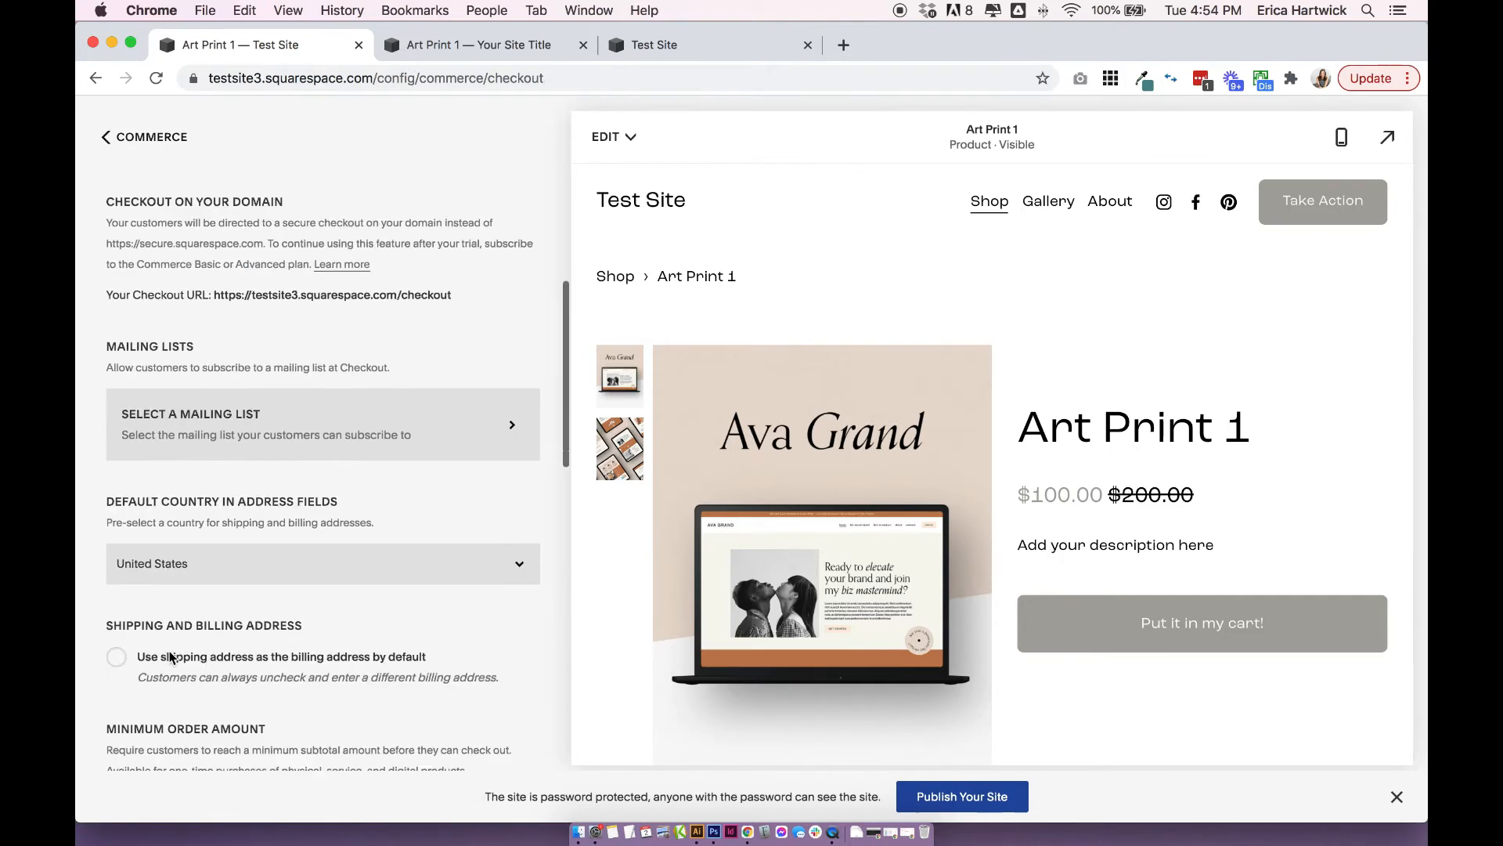
pyautogui.scroll(-8, 169, 658)
pyautogui.click(166, 735)
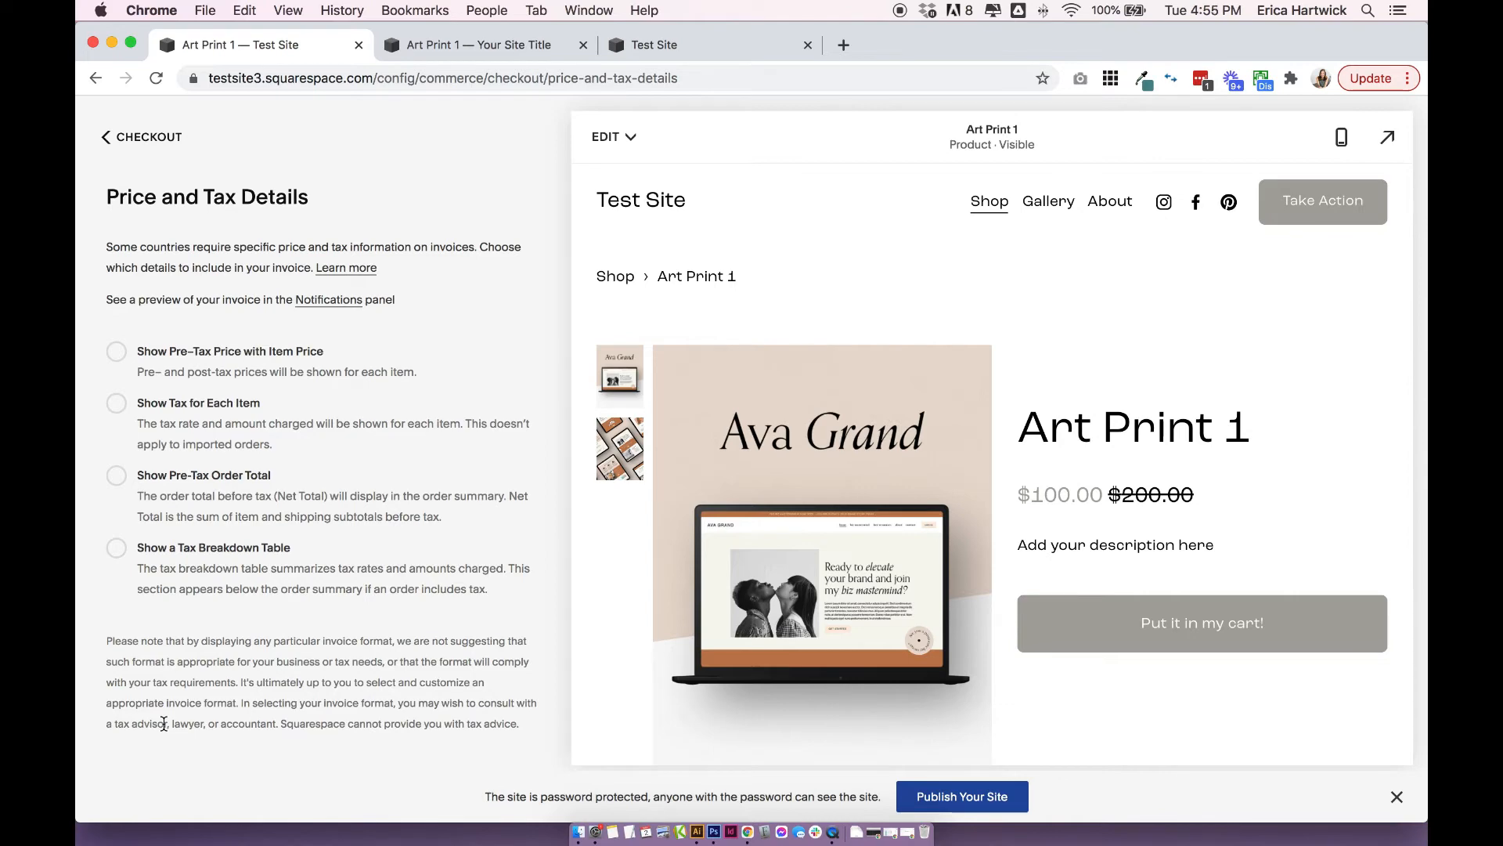
pyautogui.click(150, 137)
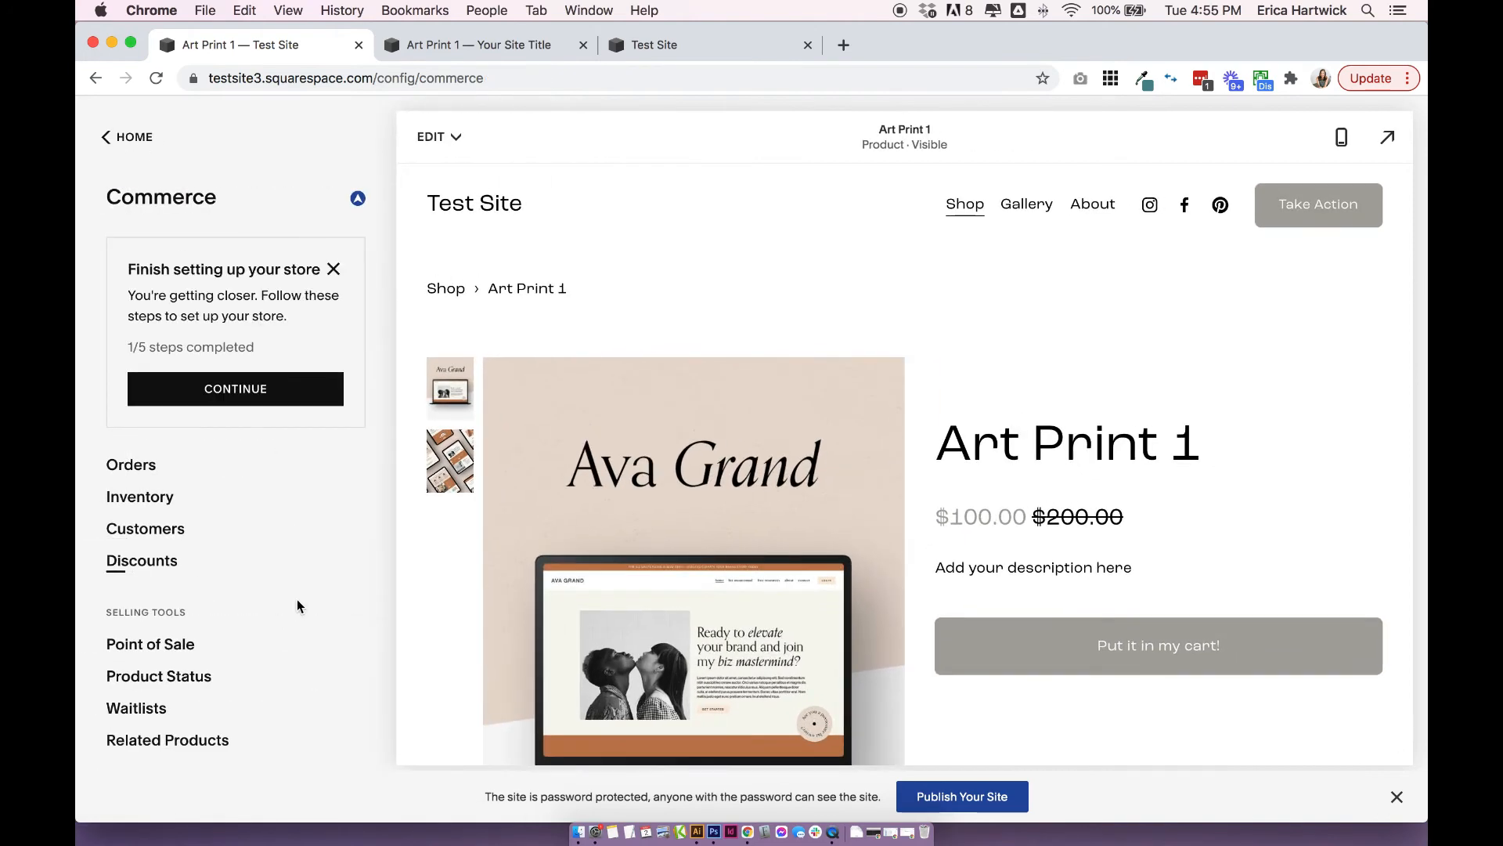
# Review the Customer Accounts settings and return to the Commerce overview.
pyautogui.scroll(-5, 298, 599)
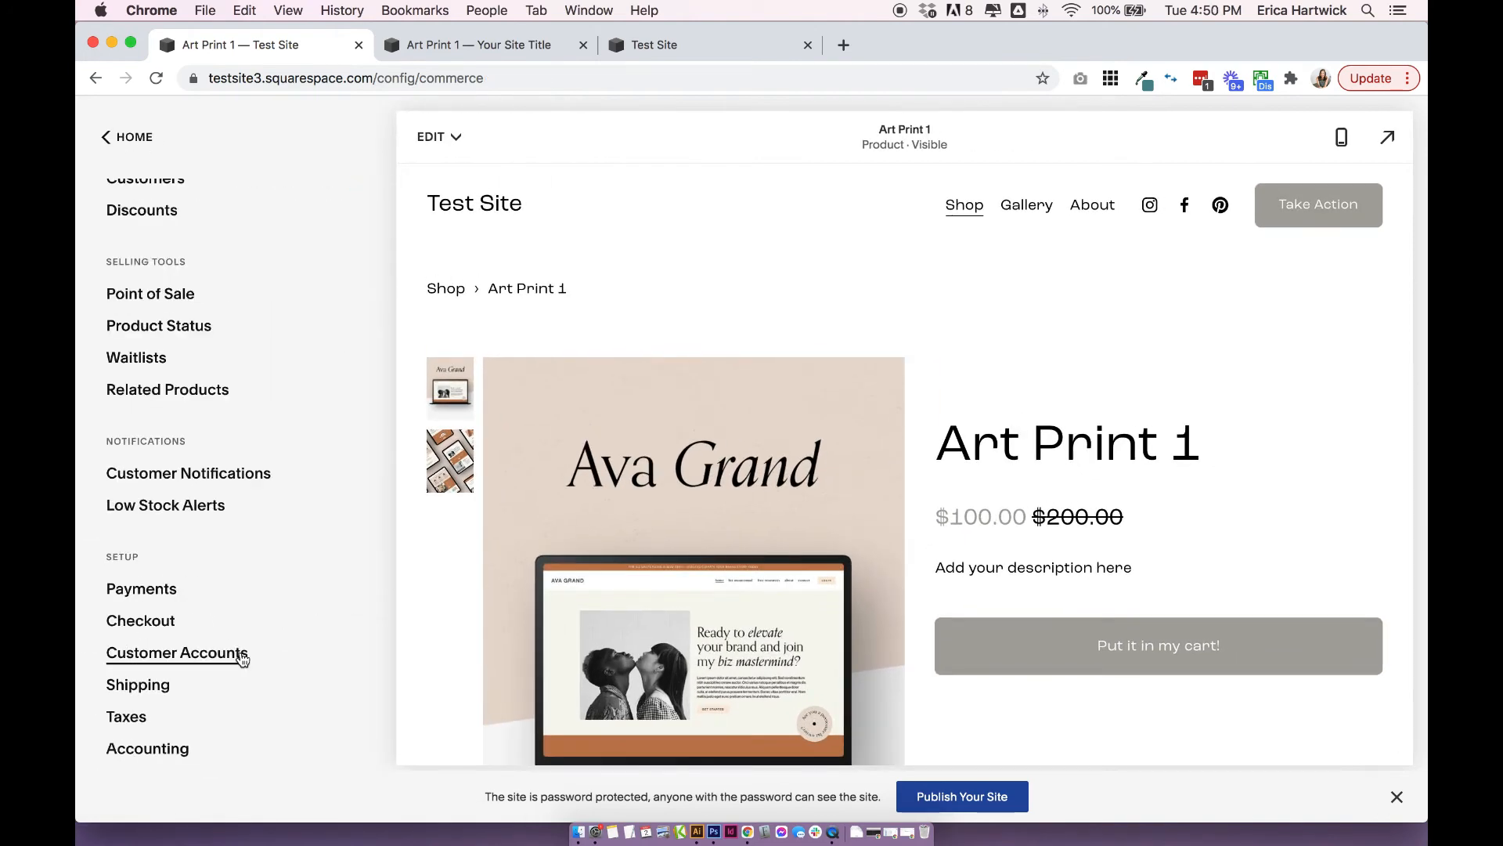
pyautogui.click(241, 655)
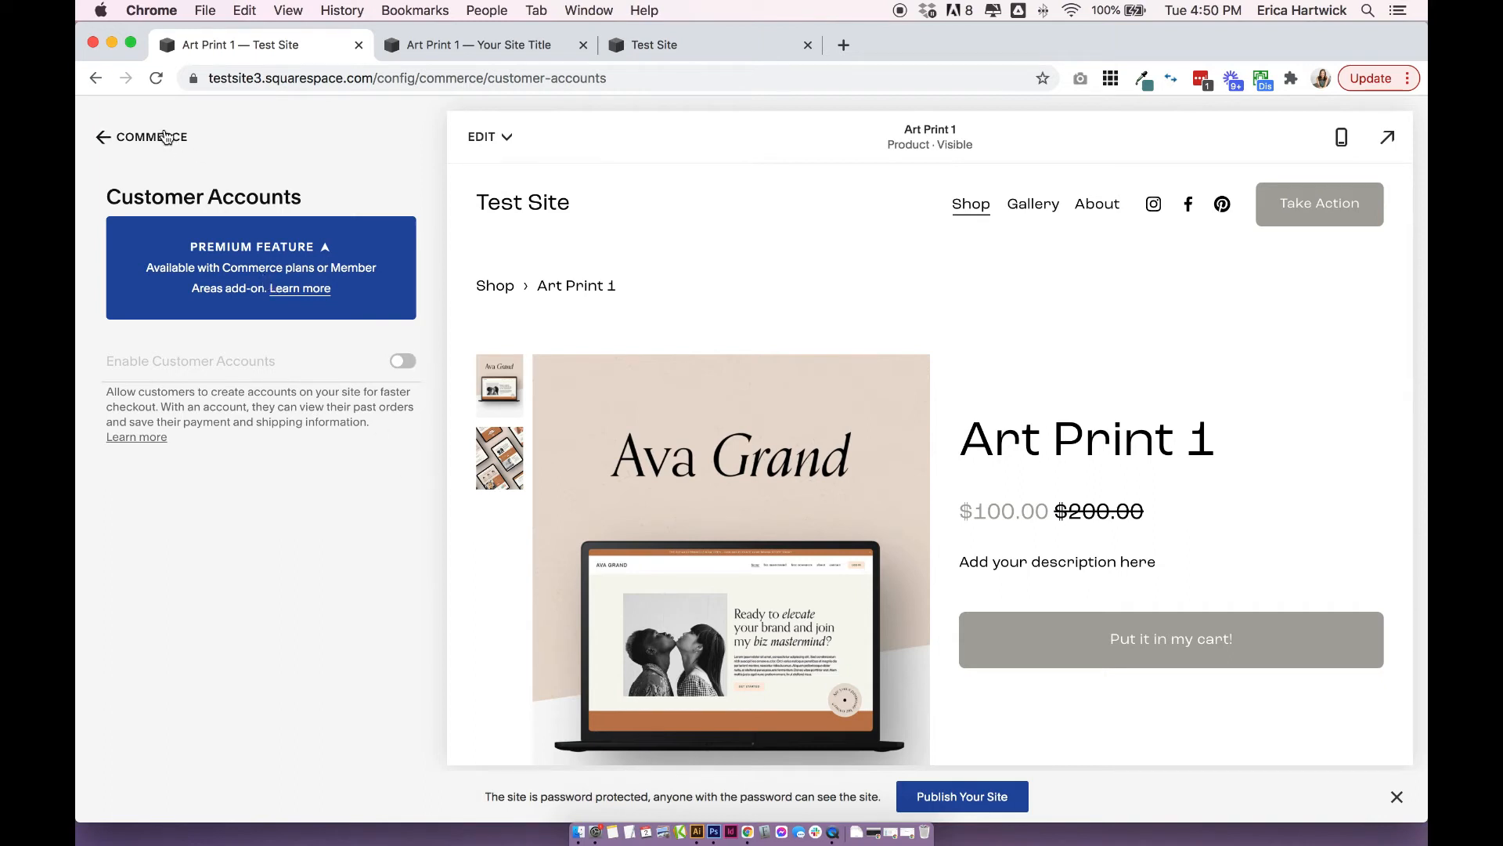
pyautogui.click(166, 137)
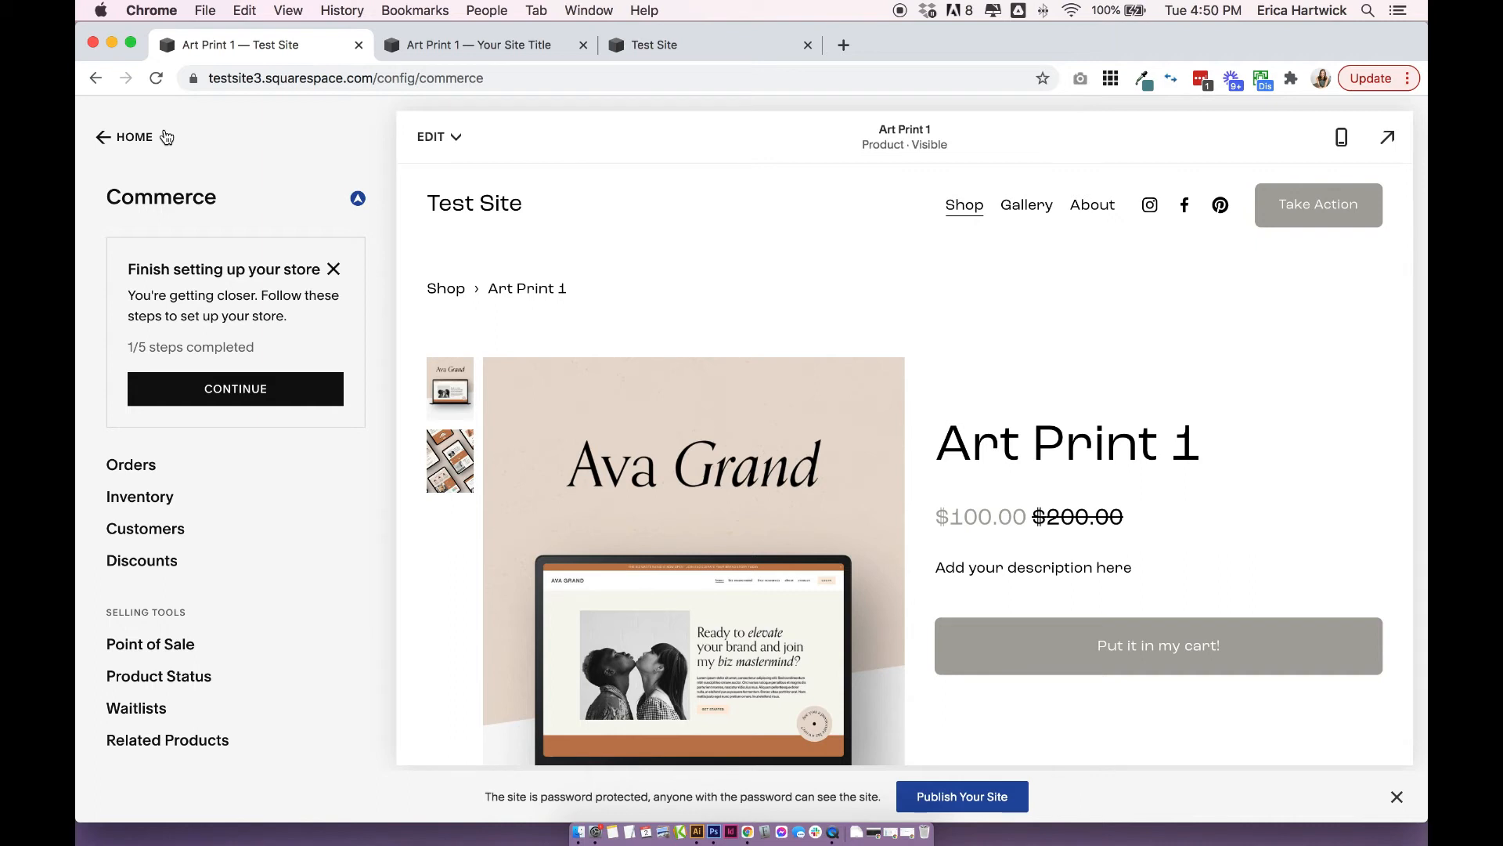
# View the Taxes settings for collecting taxes from customers, and go back to the Commerce overview.
pyautogui.scroll(-5, 188, 501)
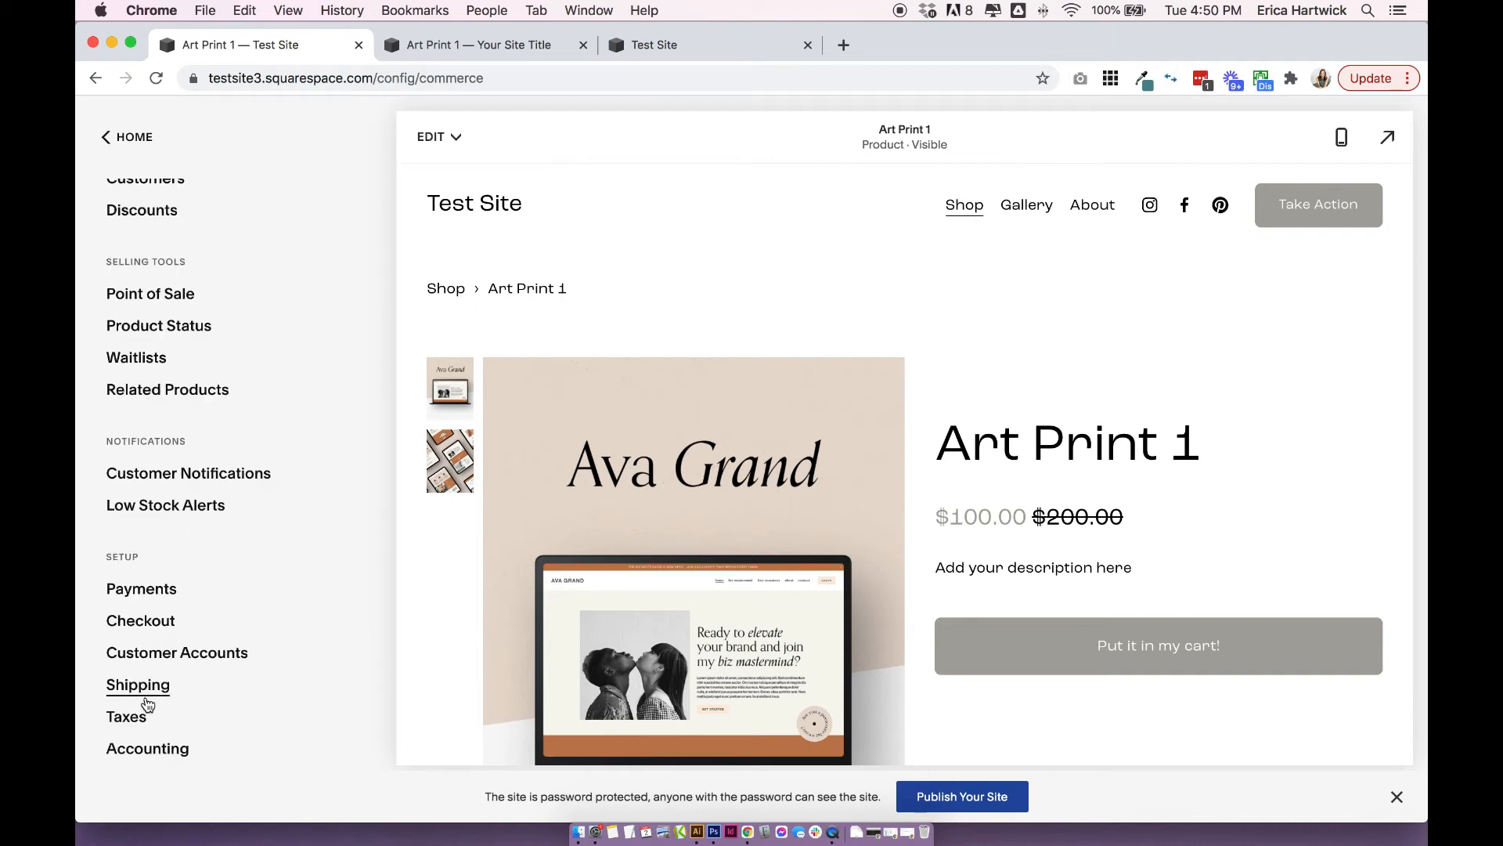
pyautogui.click(131, 725)
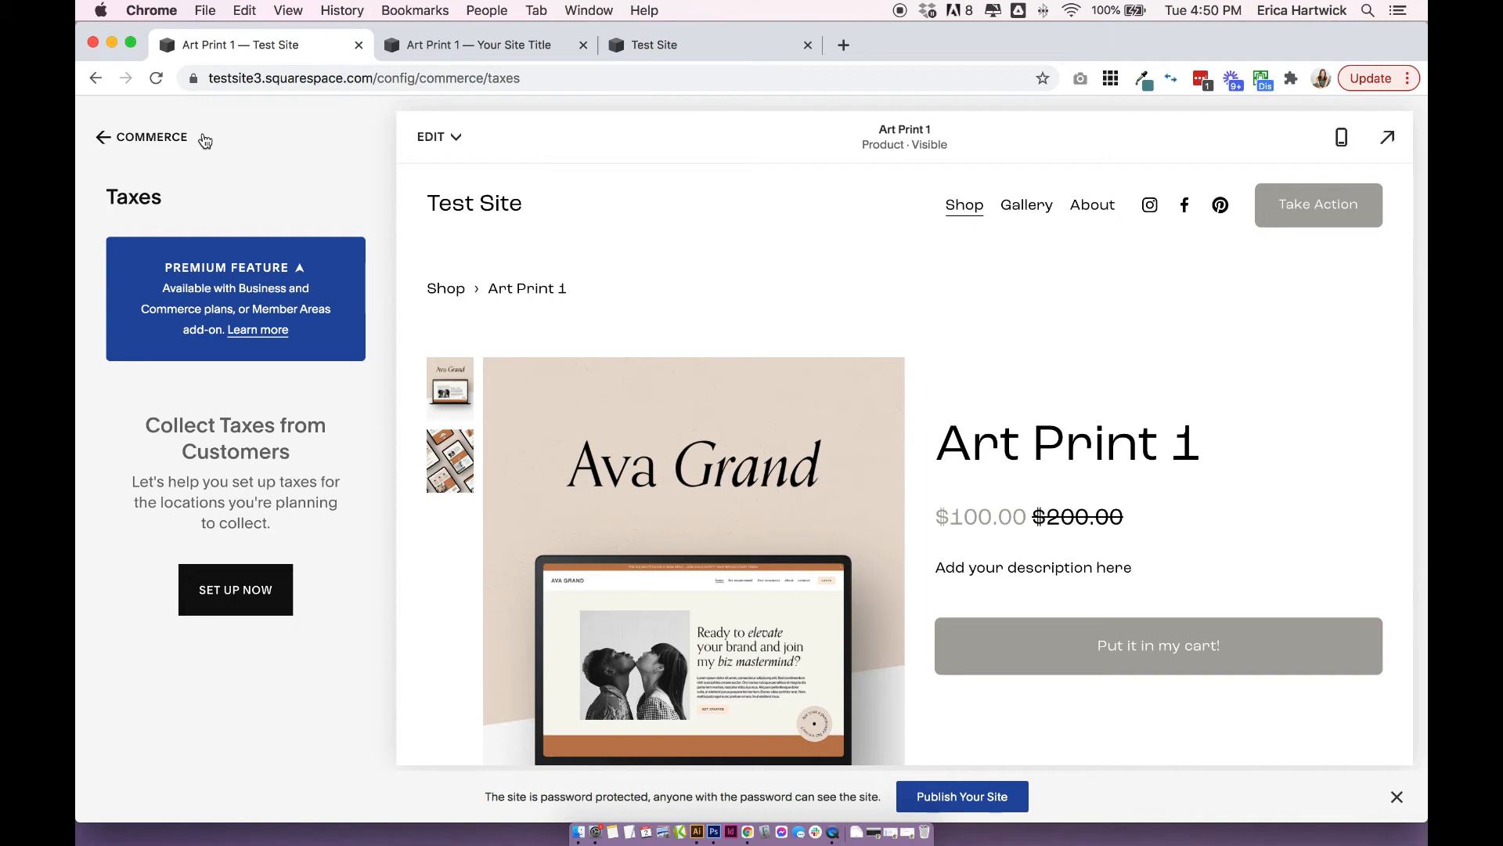
pyautogui.click(153, 137)
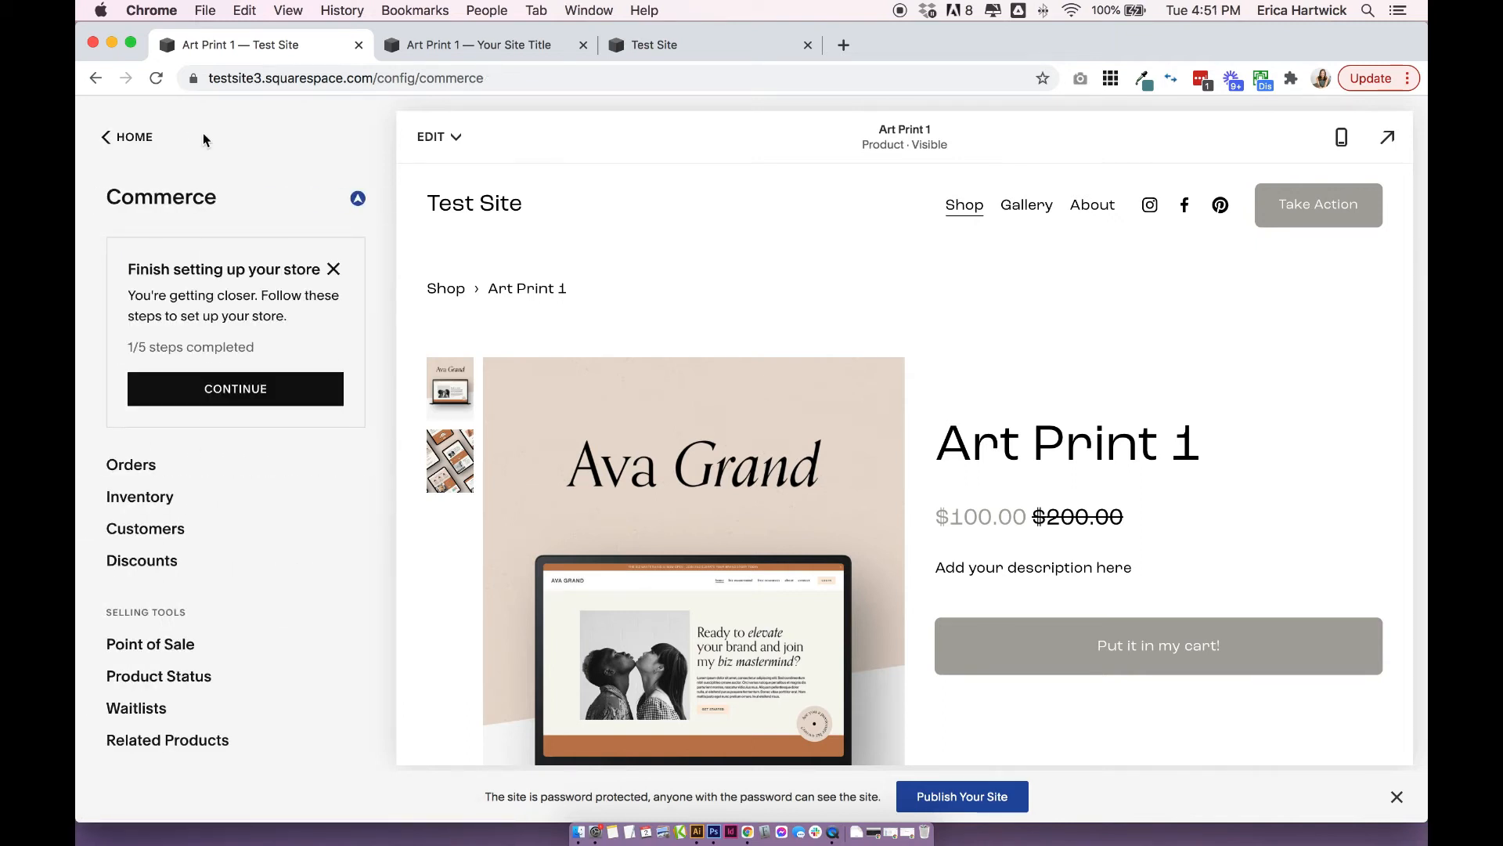
# Check the period choices for downloading an Accounting report, leaving Last Week selected, and return to Commerce.
pyautogui.scroll(-5, 353, 363)
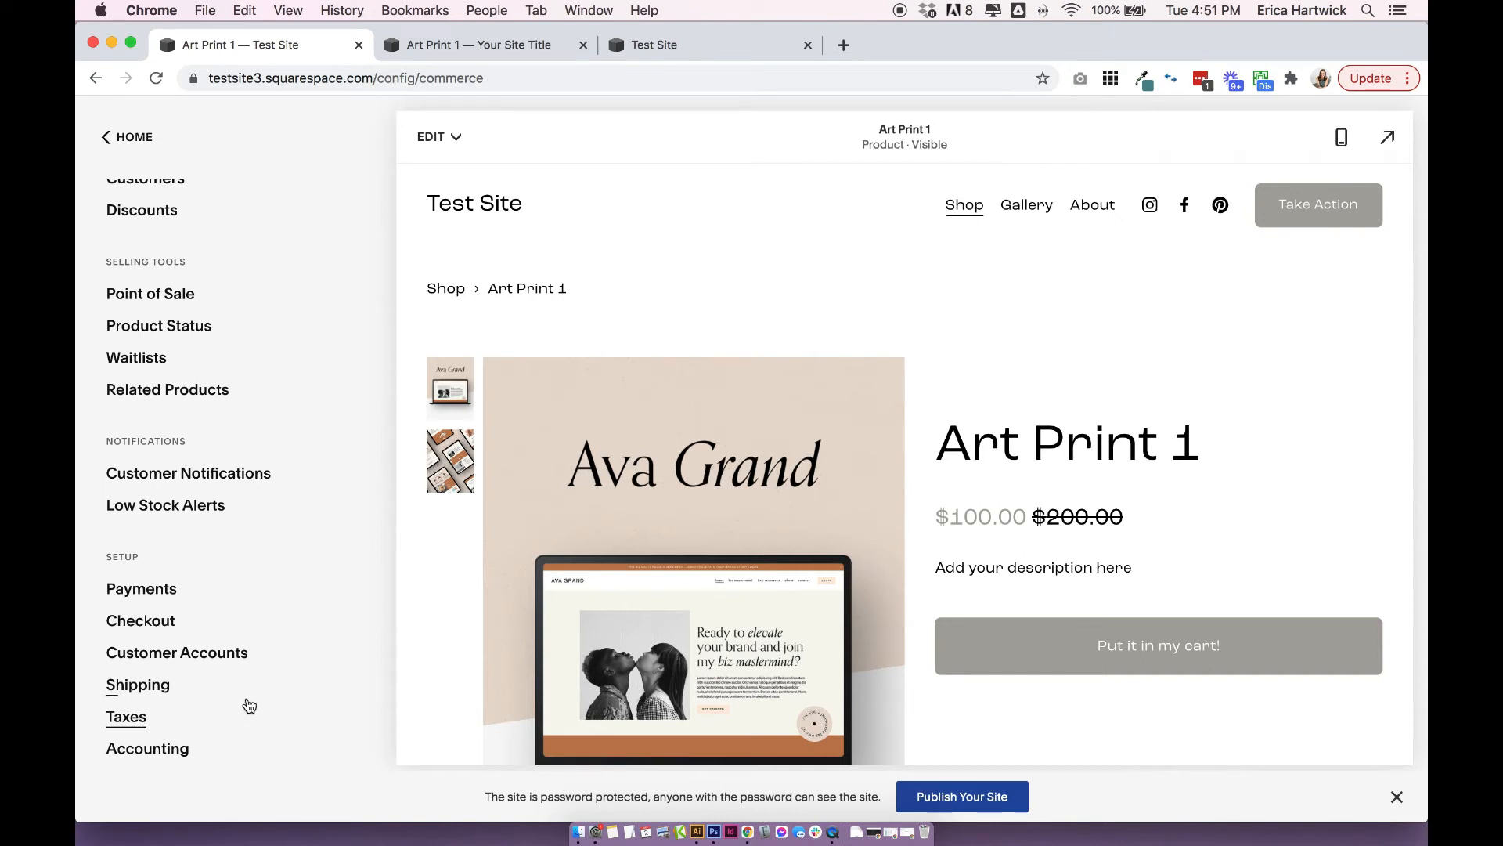
pyautogui.click(173, 751)
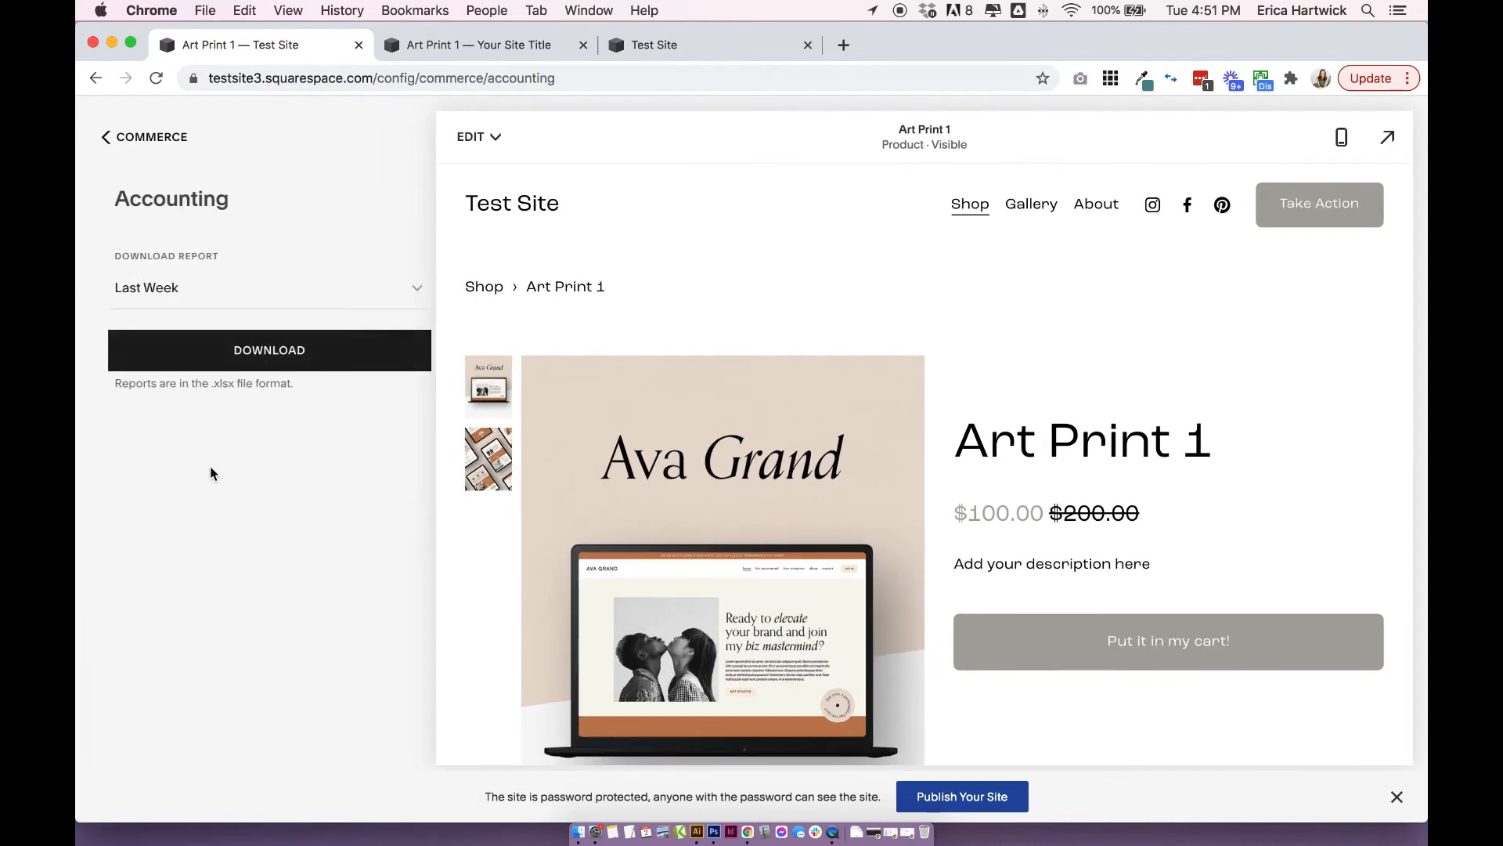
pyautogui.click(266, 285)
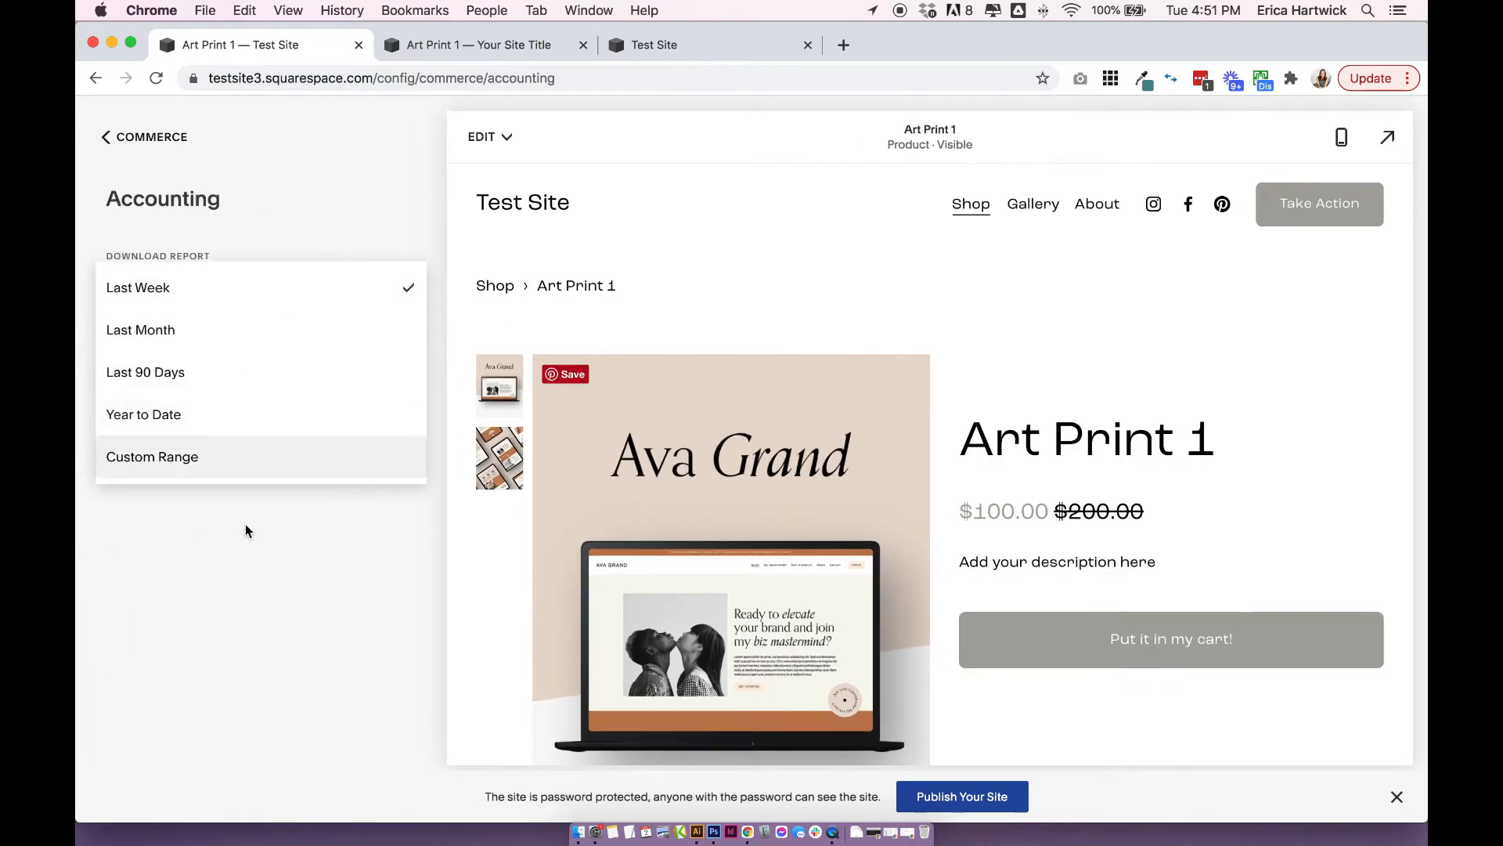
pyautogui.click(246, 543)
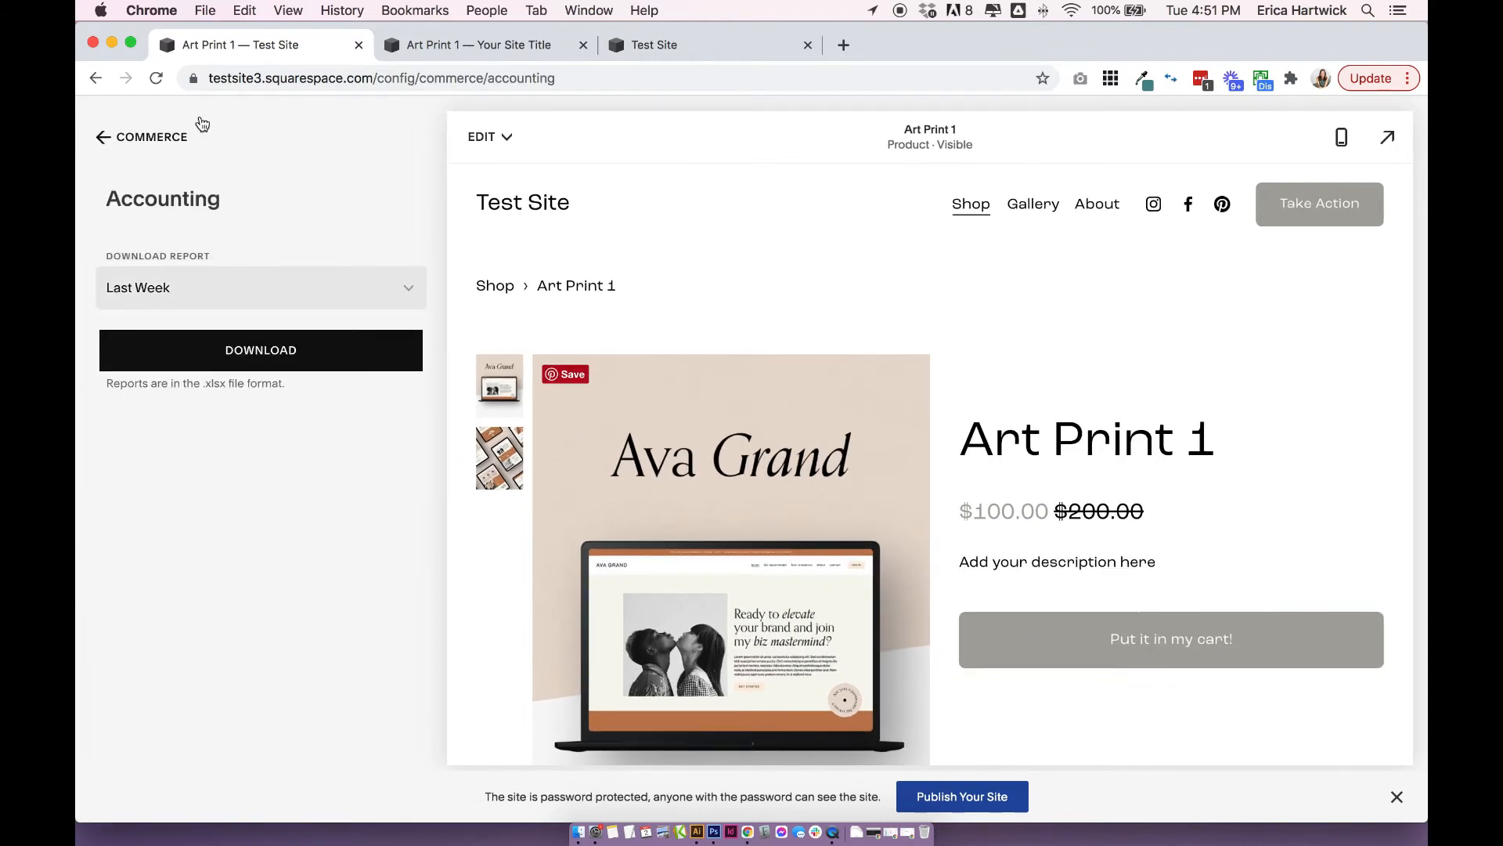
pyautogui.click(155, 138)
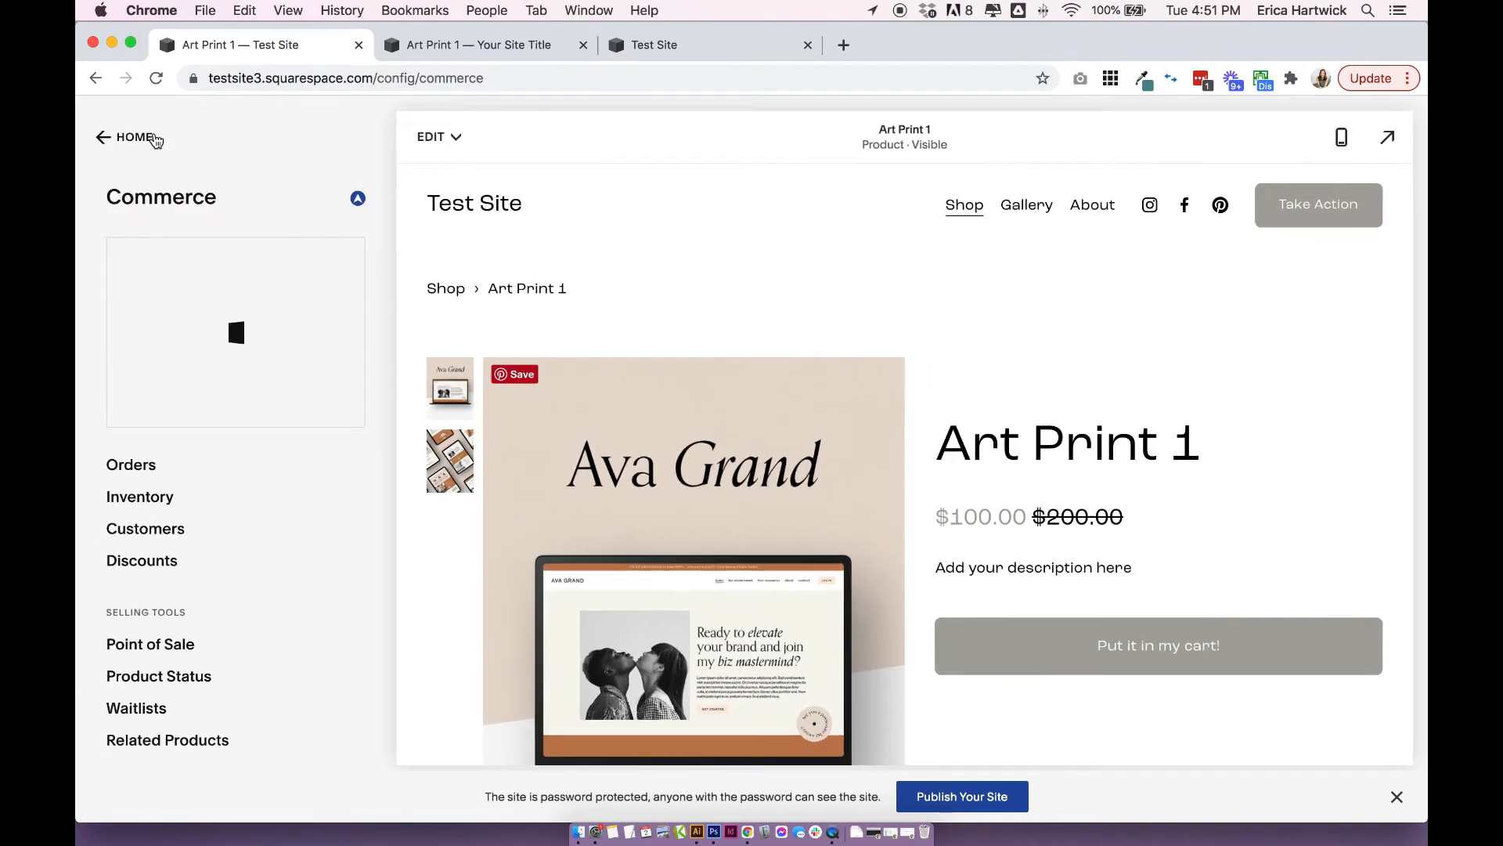
pyautogui.scroll(-5, 223, 540)
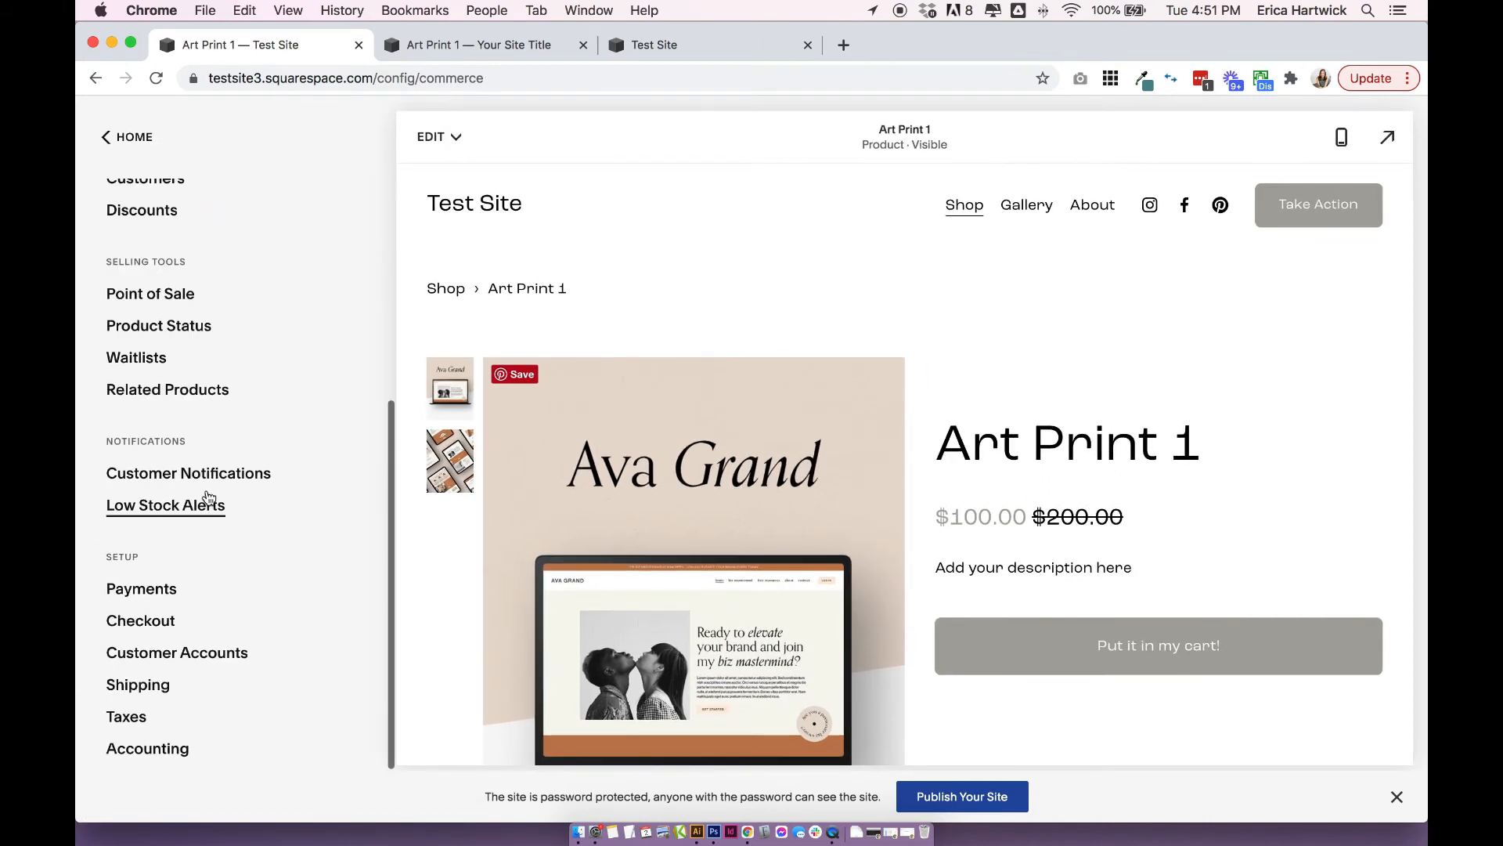
pyautogui.scroll(5, 211, 501)
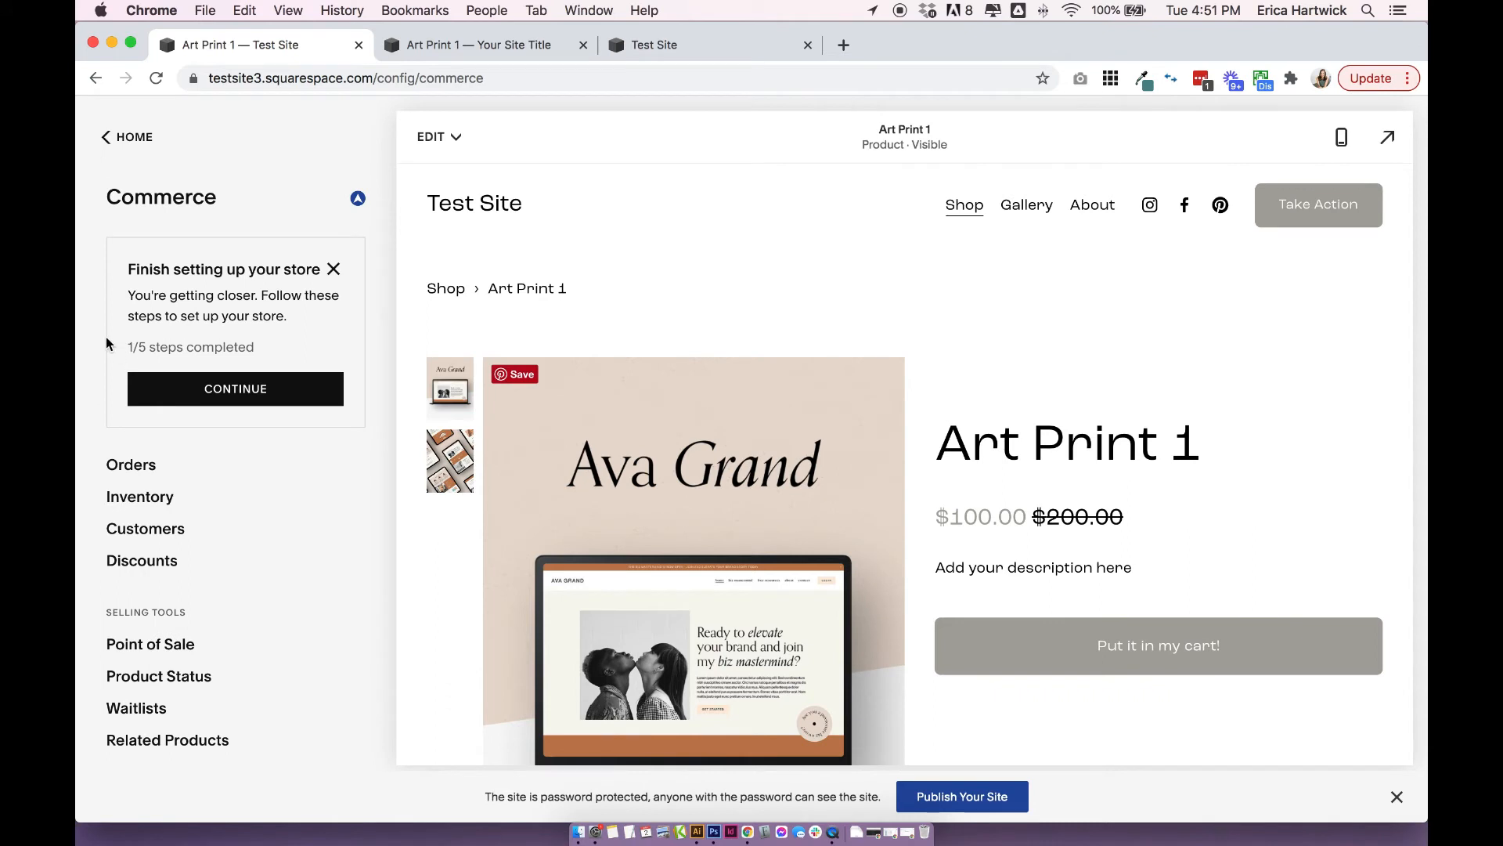
pyautogui.scroll(-5, 118, 328)
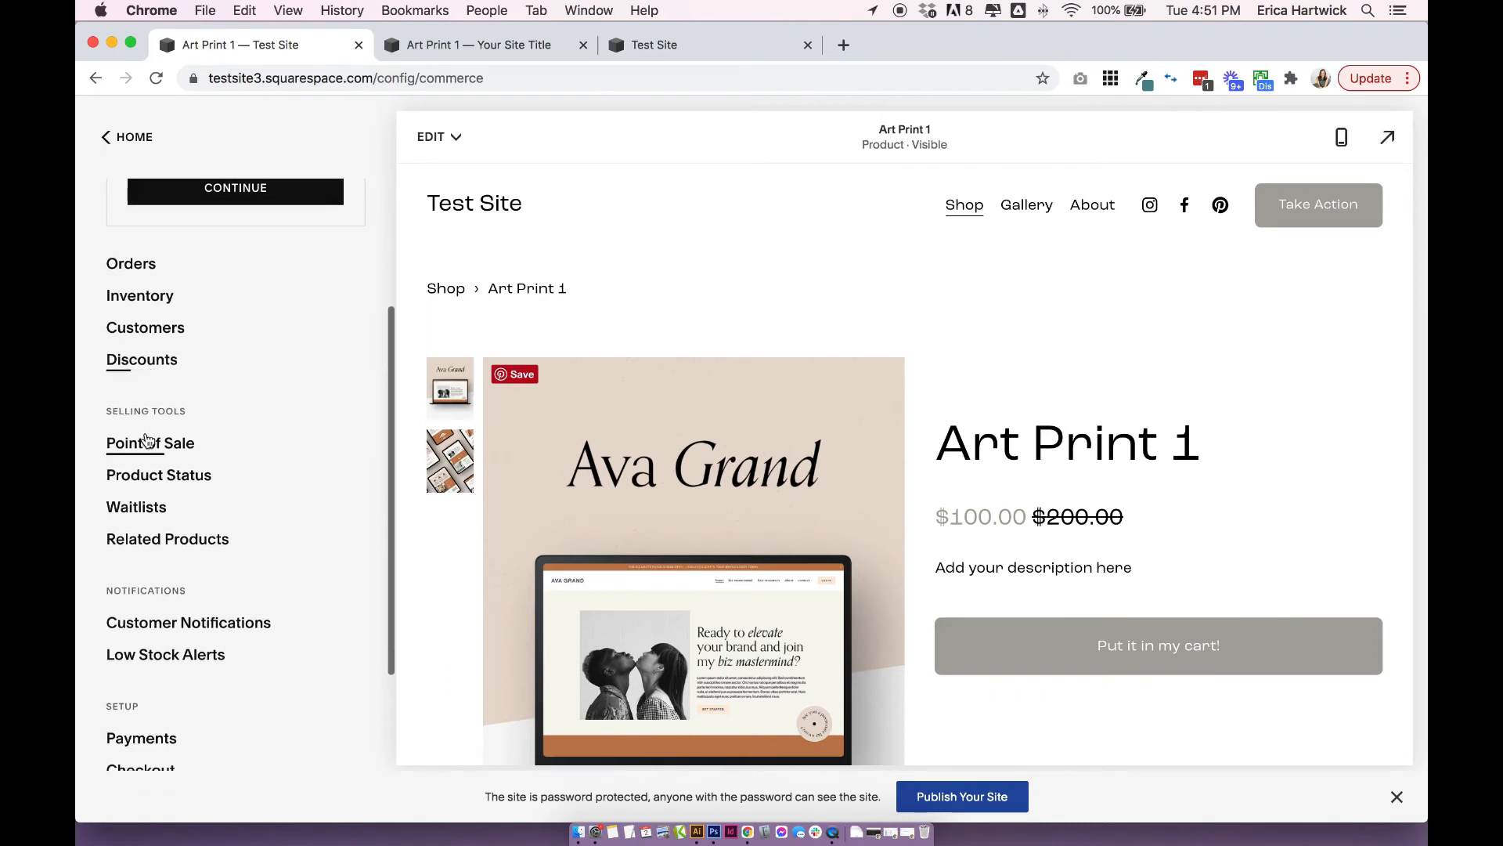
pyautogui.scroll(-1, 136, 282)
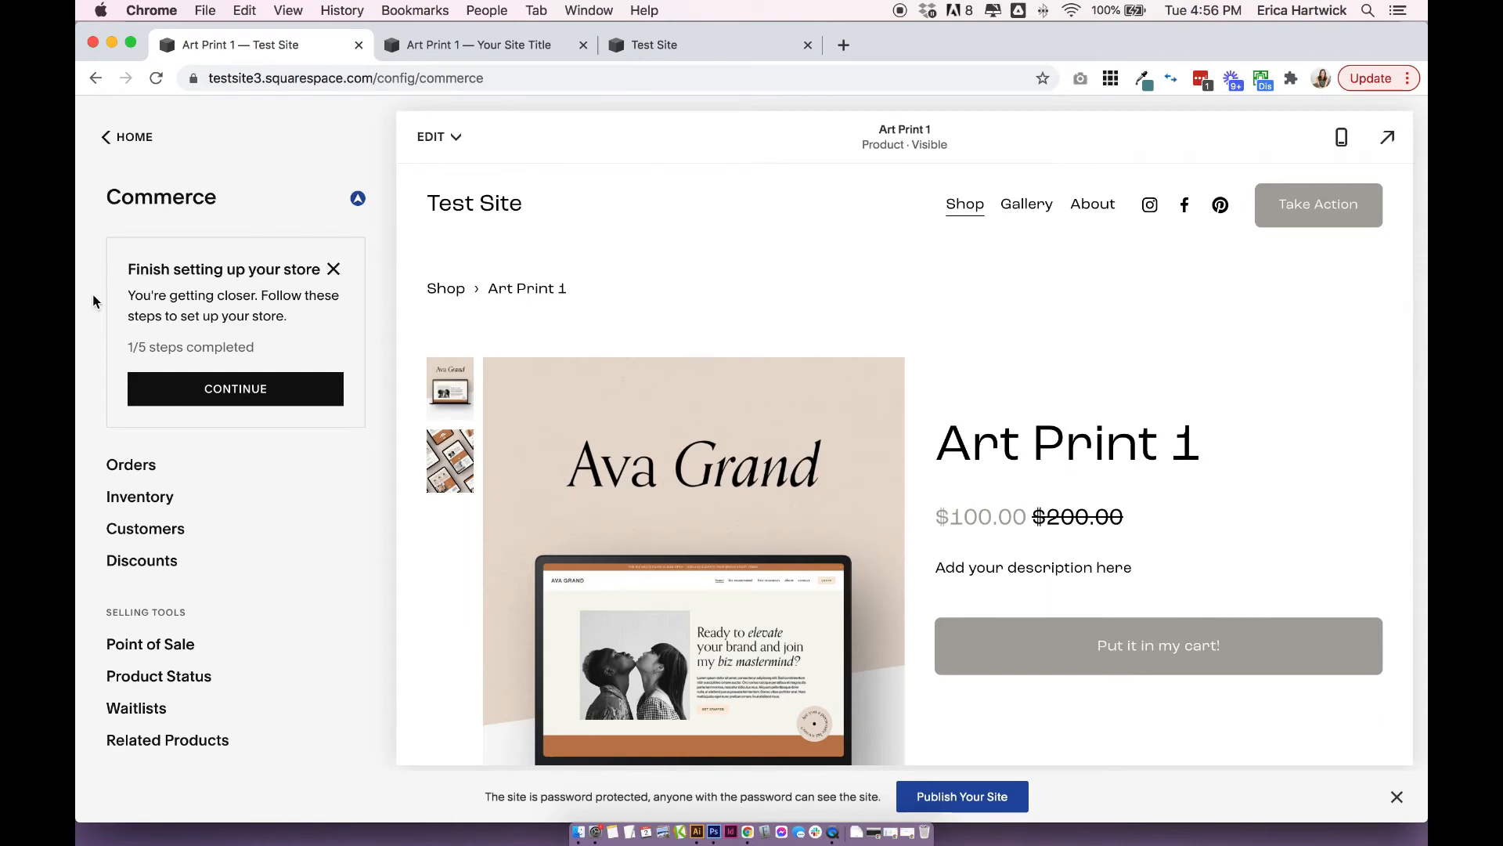
# Leave the Commerce settings, bring up the Shop page in the site preview, and review its banner and text sections.
pyautogui.click(144, 133)
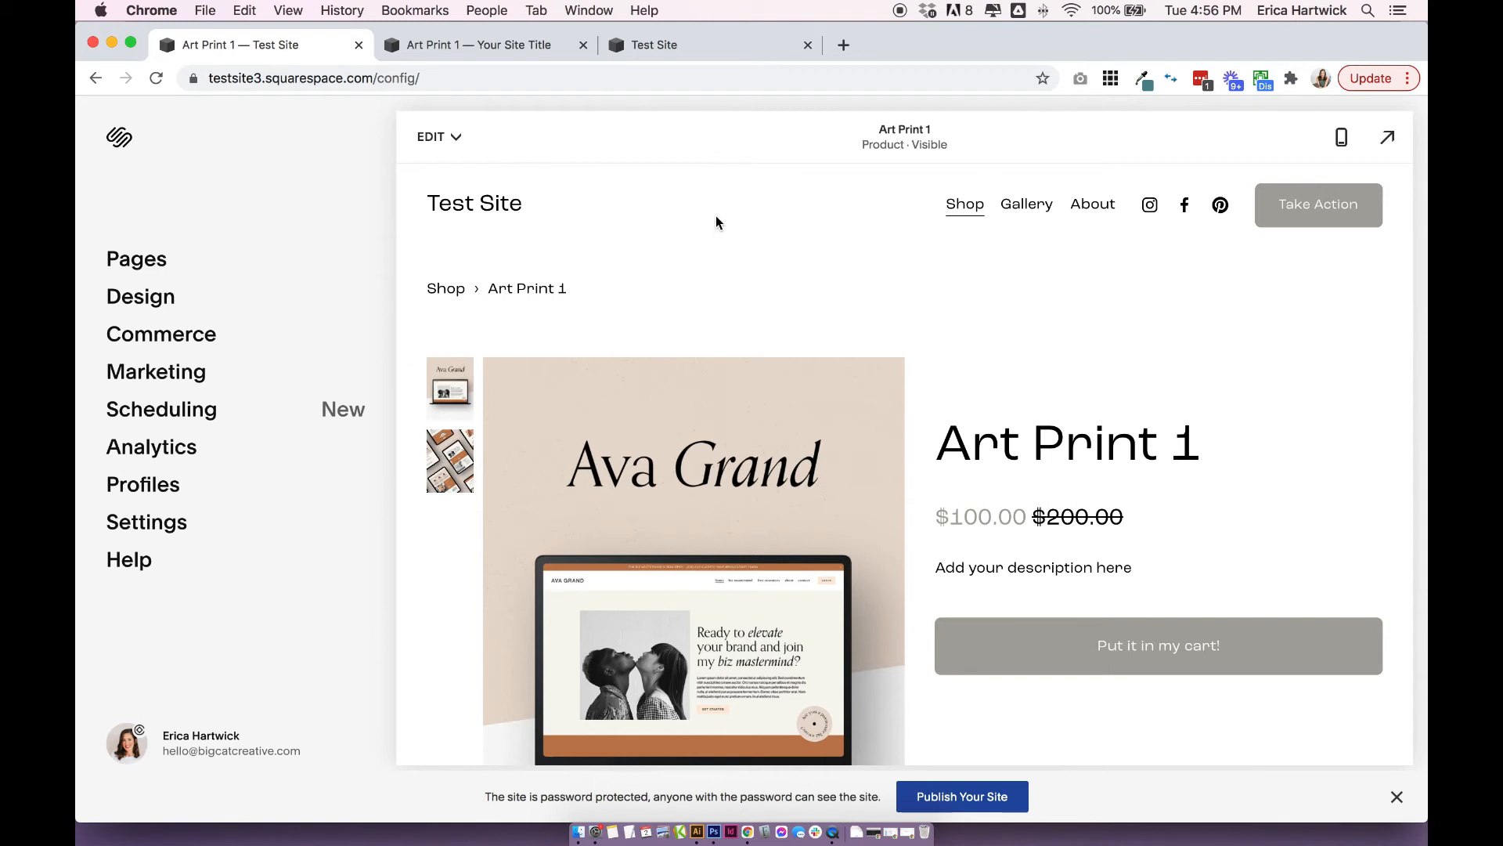
pyautogui.click(960, 207)
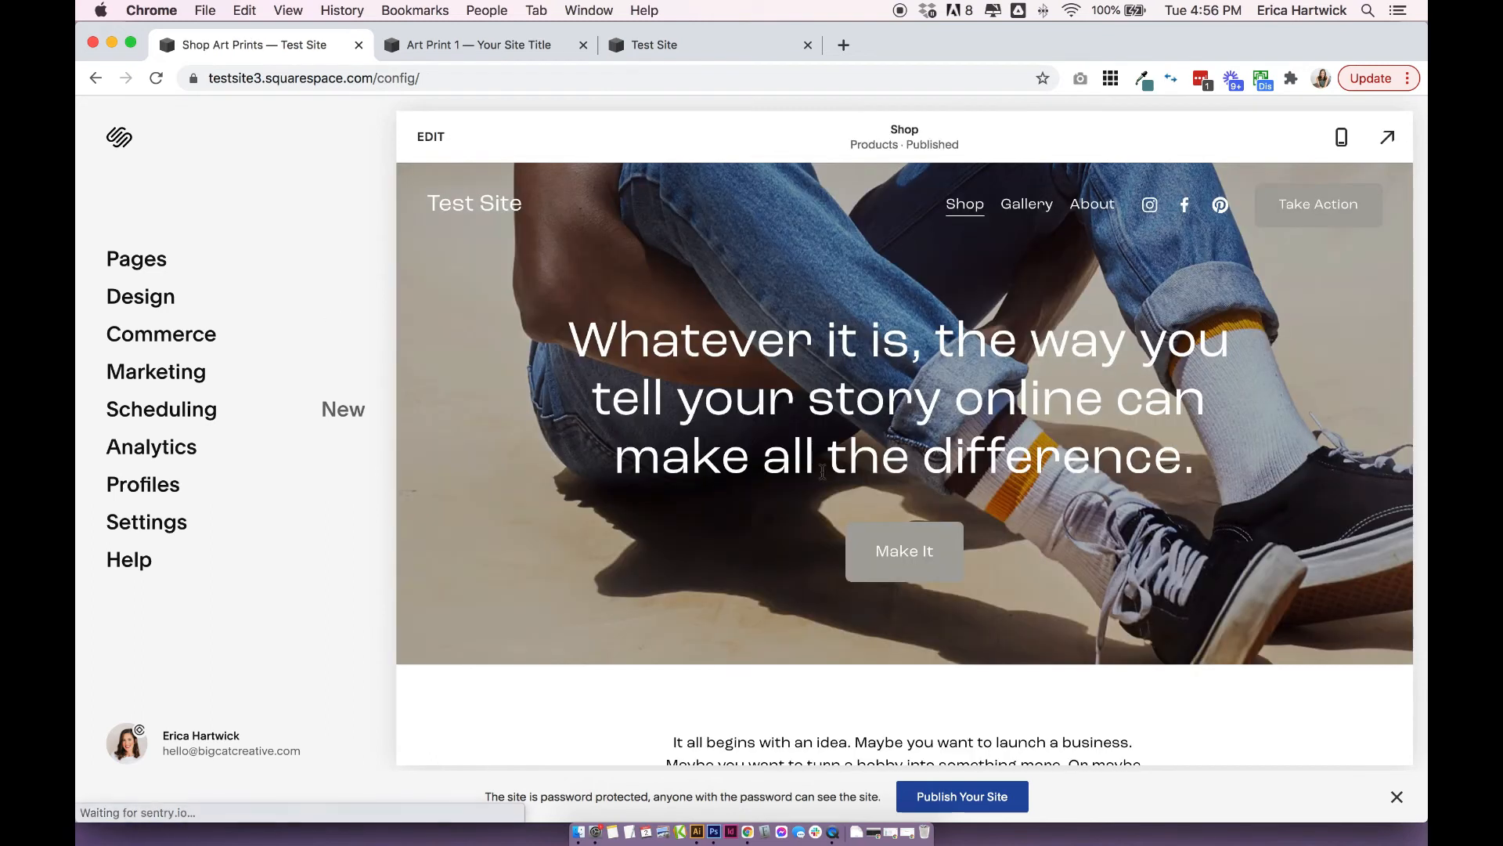
pyautogui.scroll(-2, 824, 466)
pyautogui.scroll(-7, 824, 466)
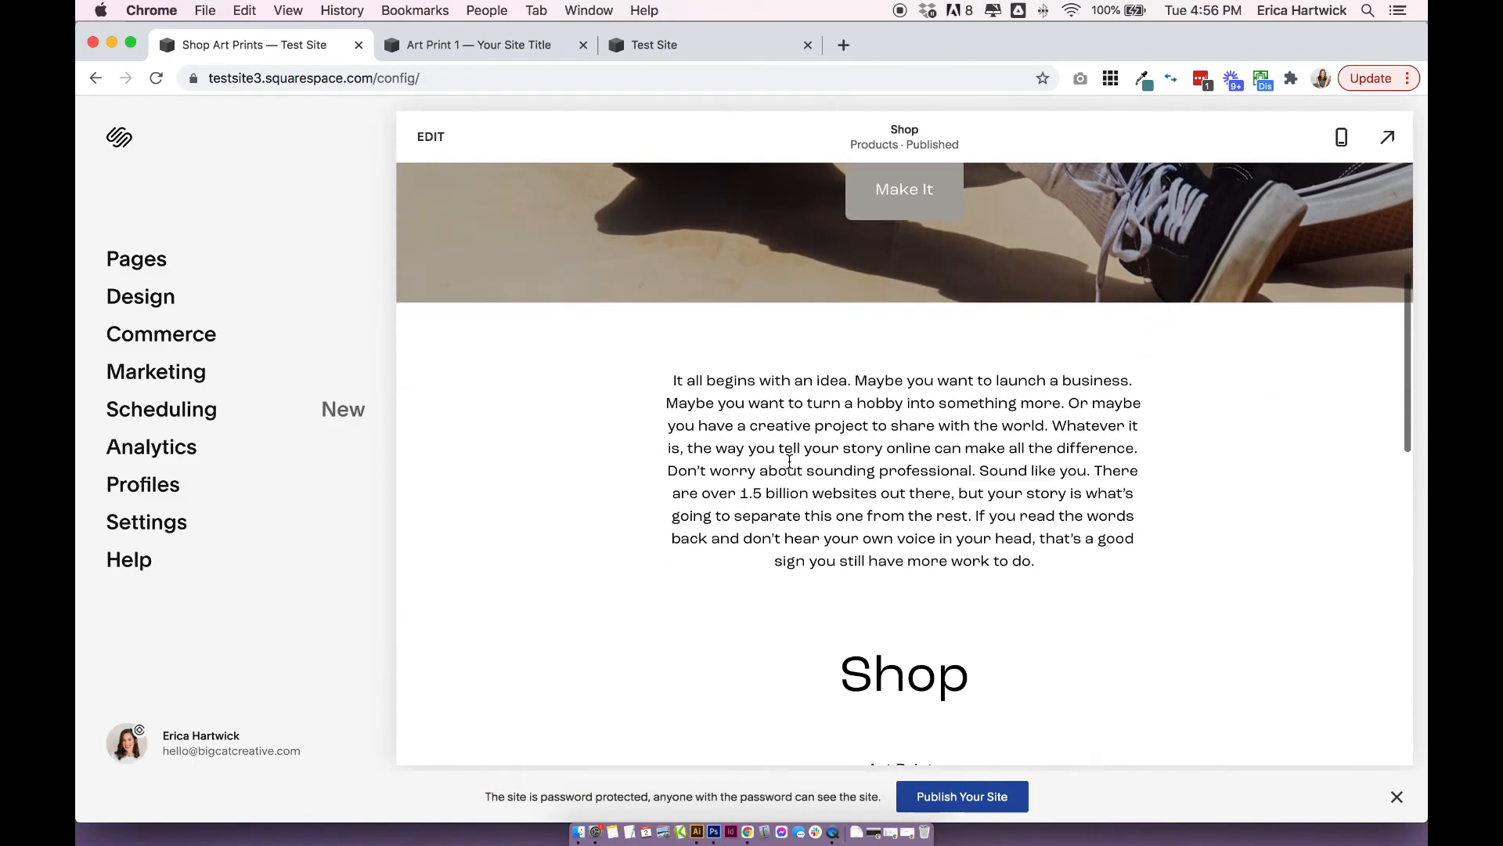
pyautogui.scroll(10, 790, 468)
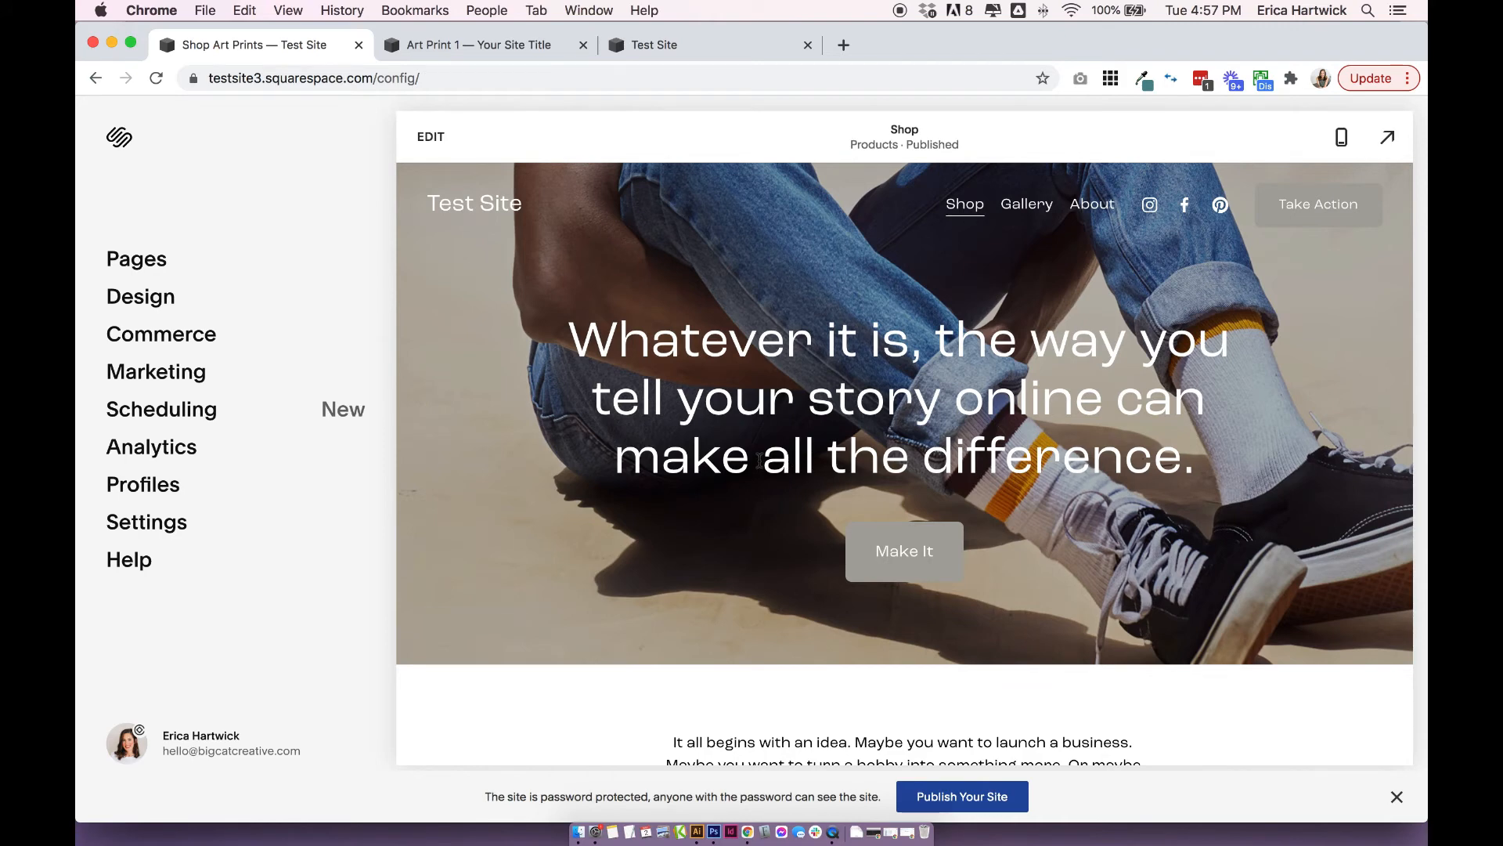
pyautogui.scroll(-2, 756, 458)
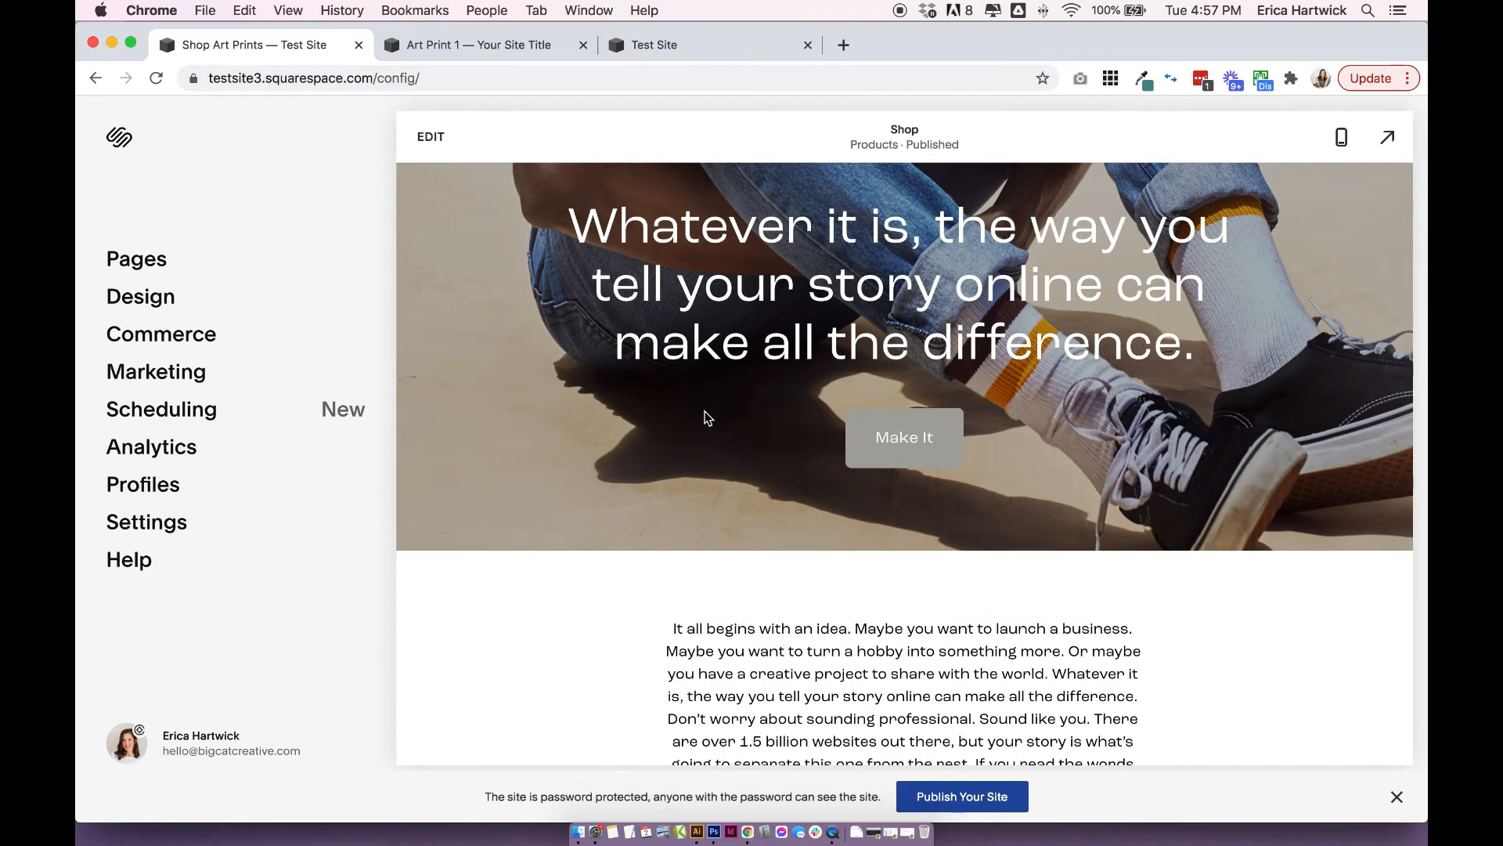
# Open the Shop page for editing and look through its sections down to the product grid.
pyautogui.click(431, 138)
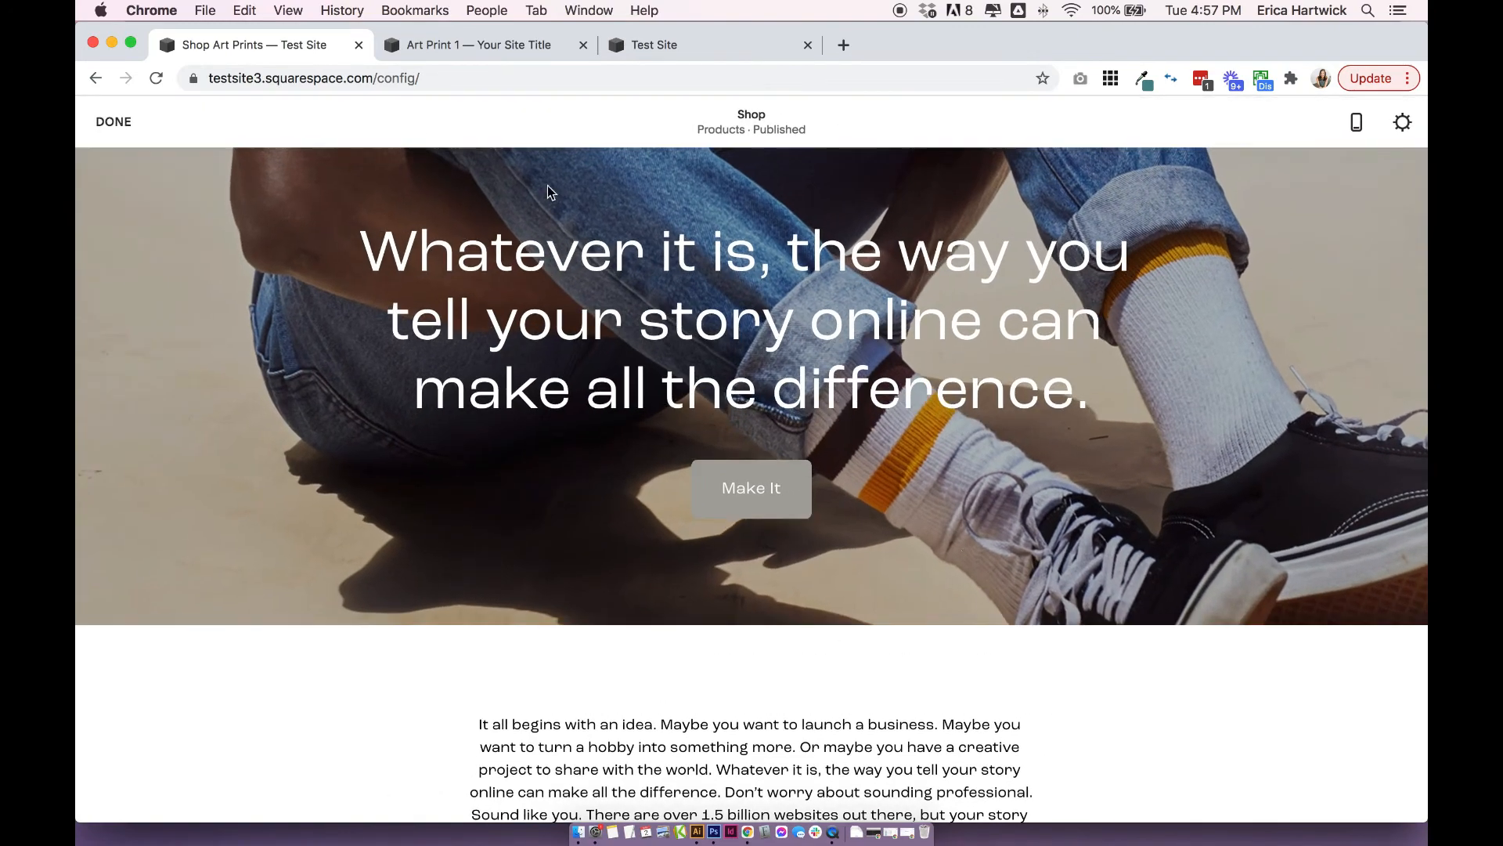
pyautogui.scroll(-8, 980, 536)
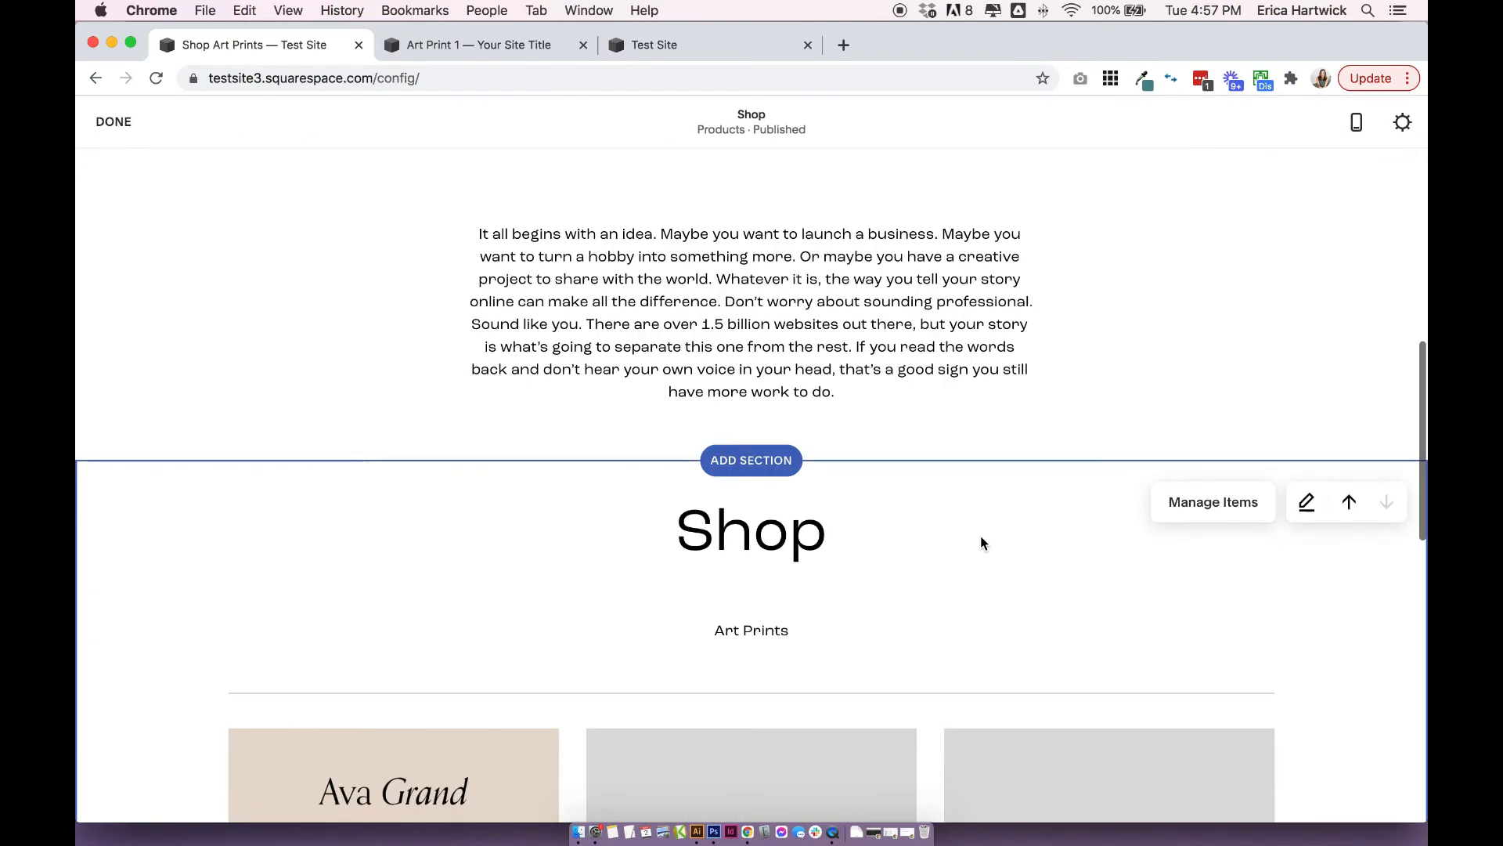
pyautogui.scroll(-10, 981, 542)
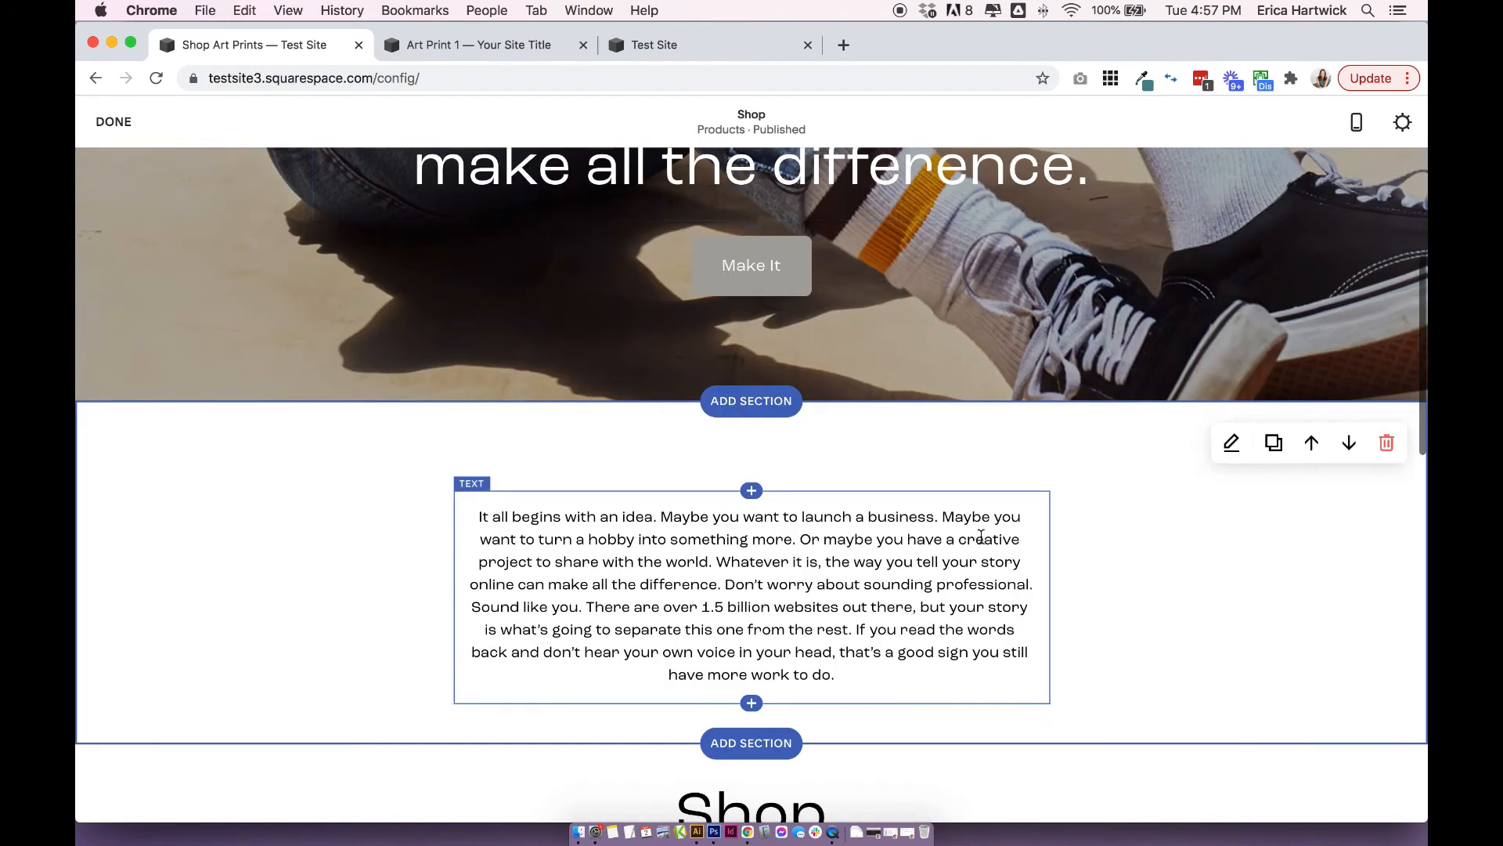
pyautogui.scroll(3, 1005, 426)
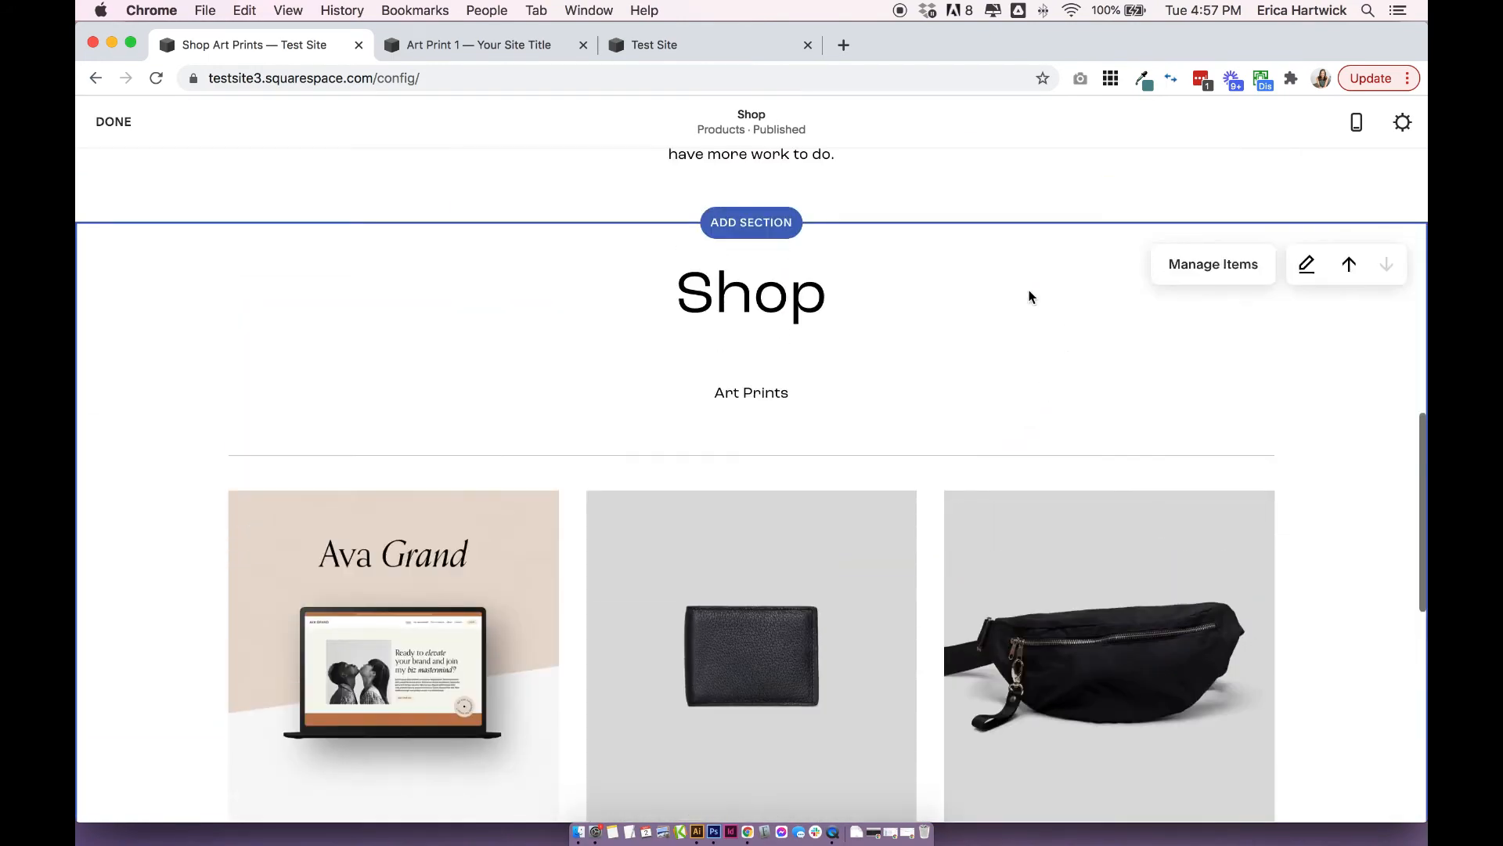
# Add a blank section between the text section and the Shop product section.
pyautogui.scroll(-9, 783, 505)
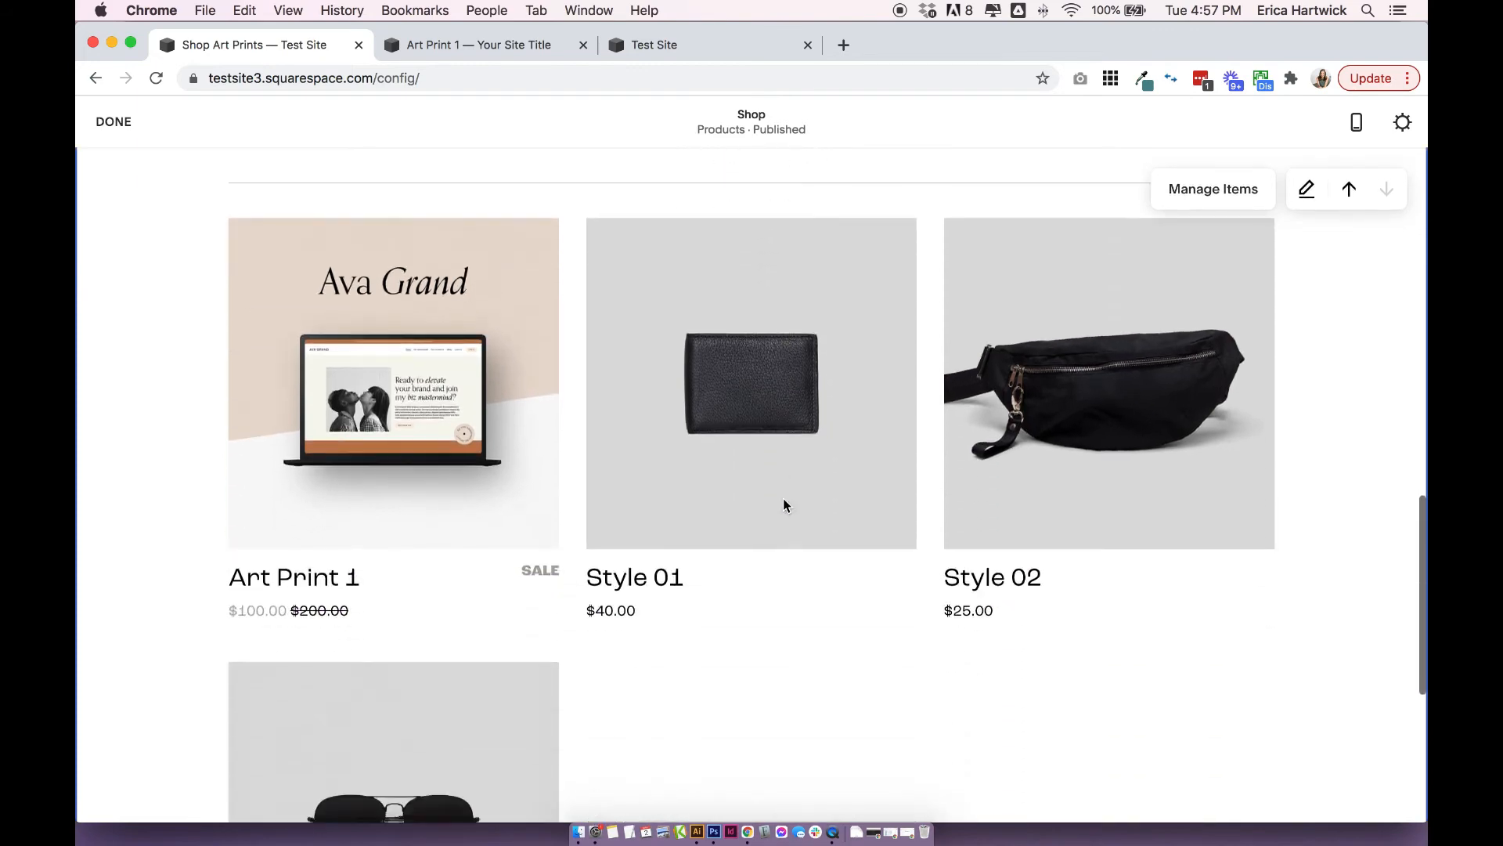
pyautogui.scroll(7, 796, 447)
pyautogui.scroll(5, 818, 548)
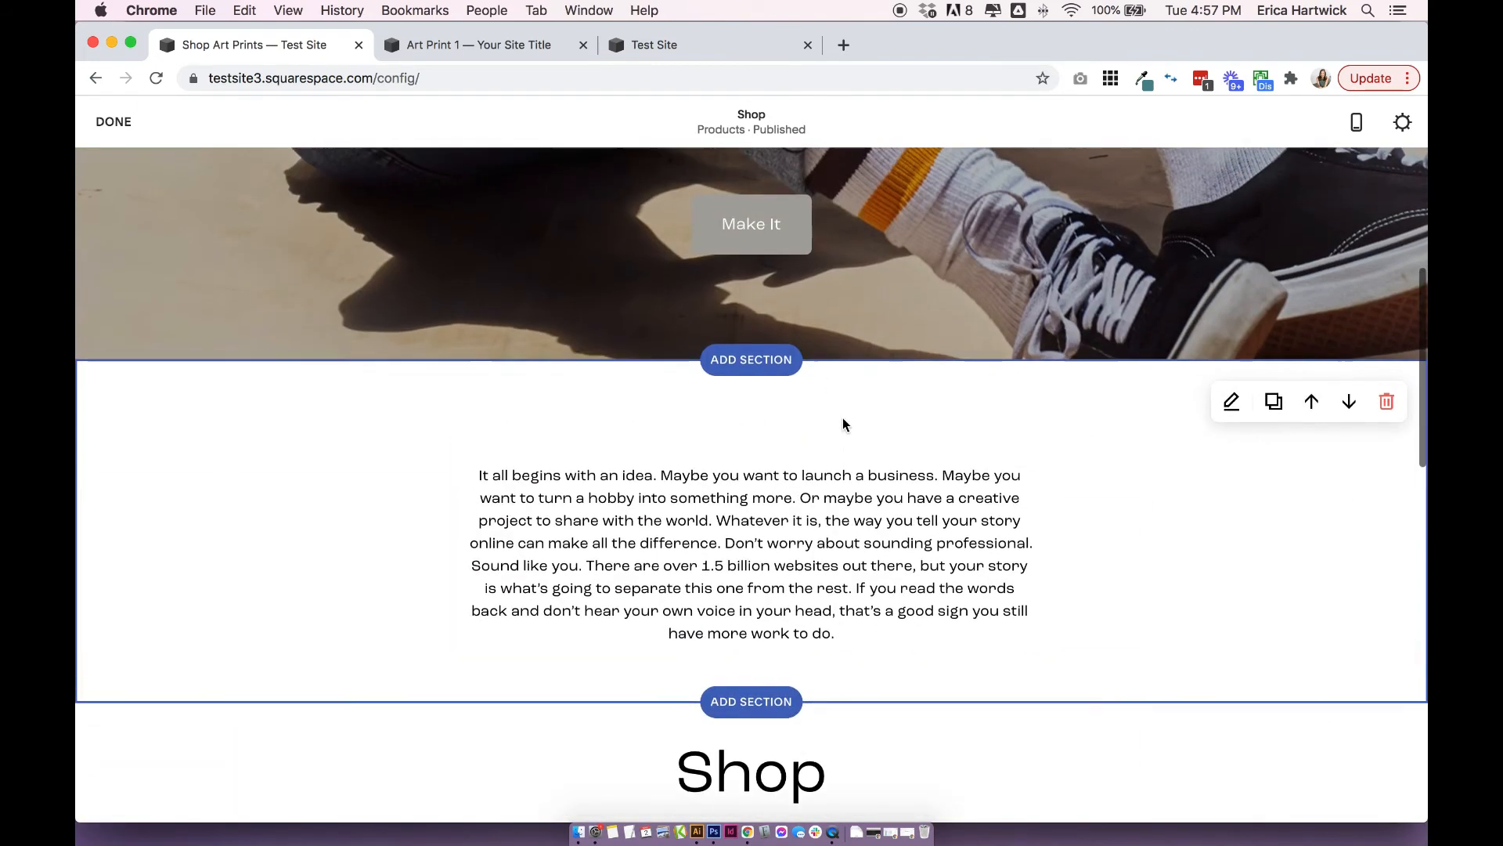
pyautogui.scroll(-3, 763, 479)
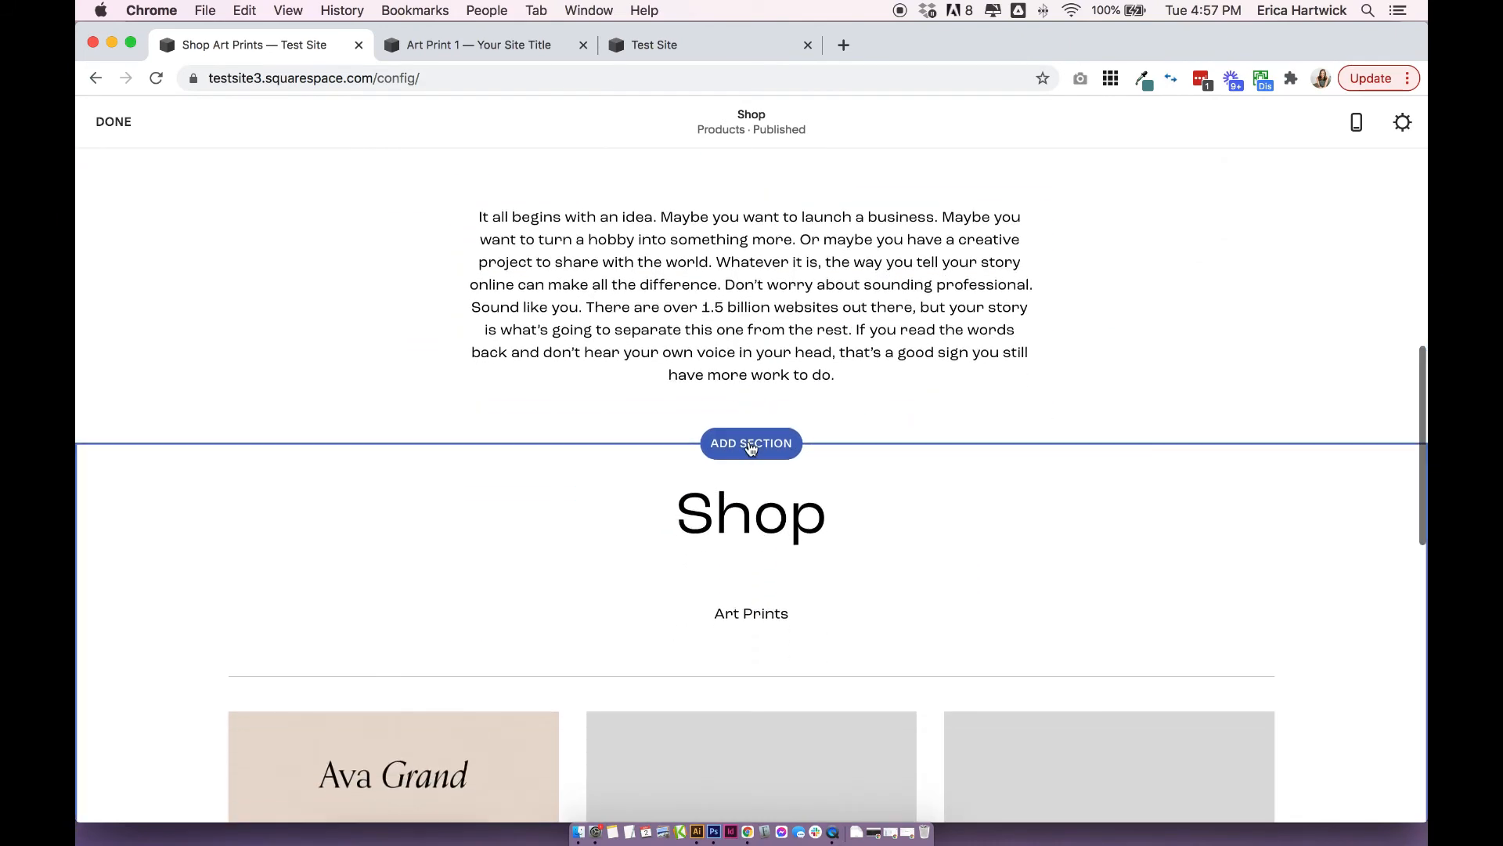
pyautogui.click(750, 446)
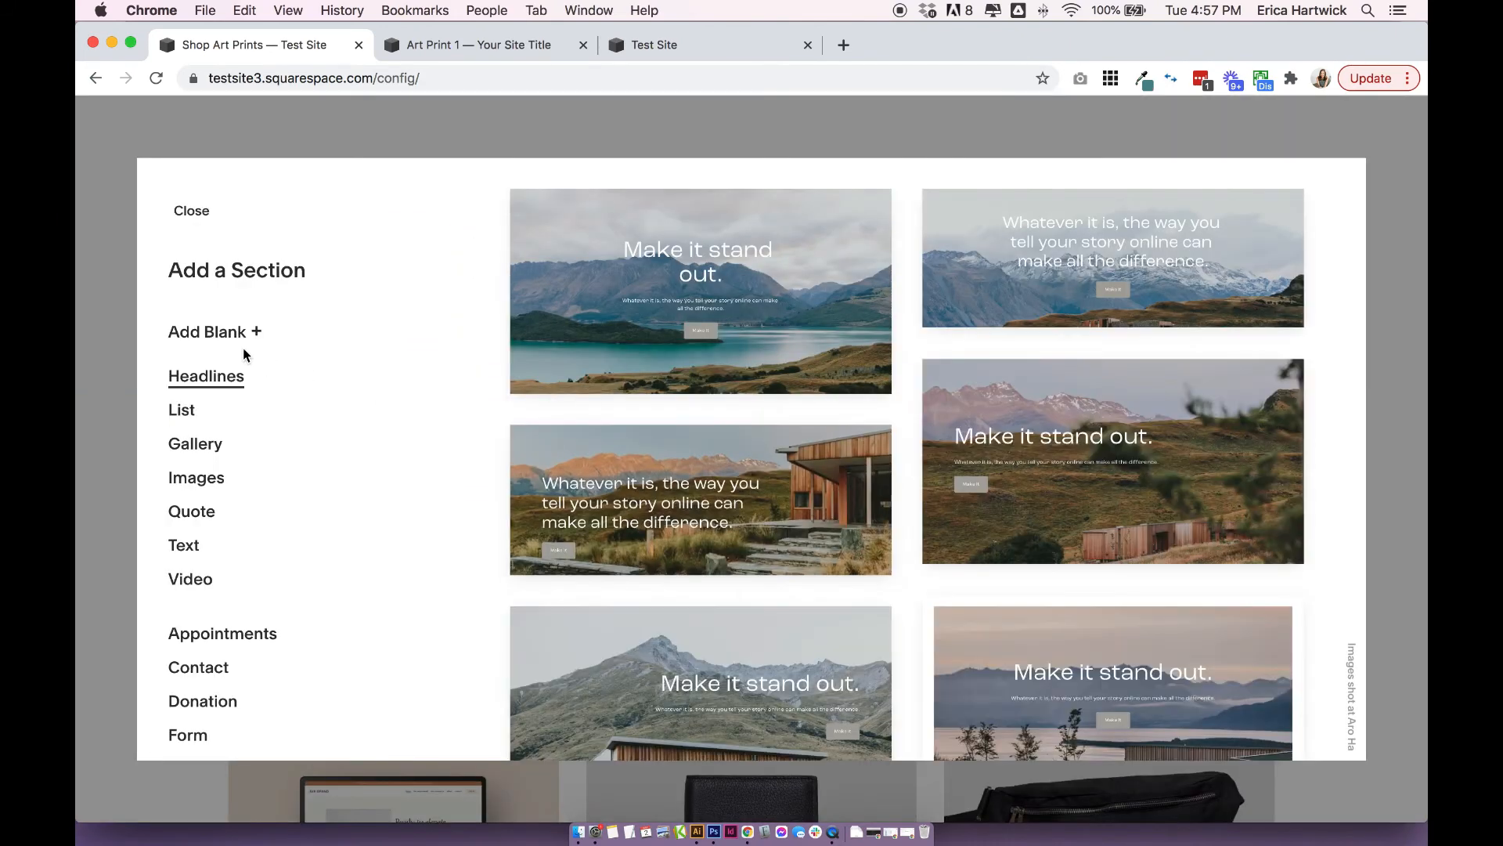
pyautogui.click(234, 333)
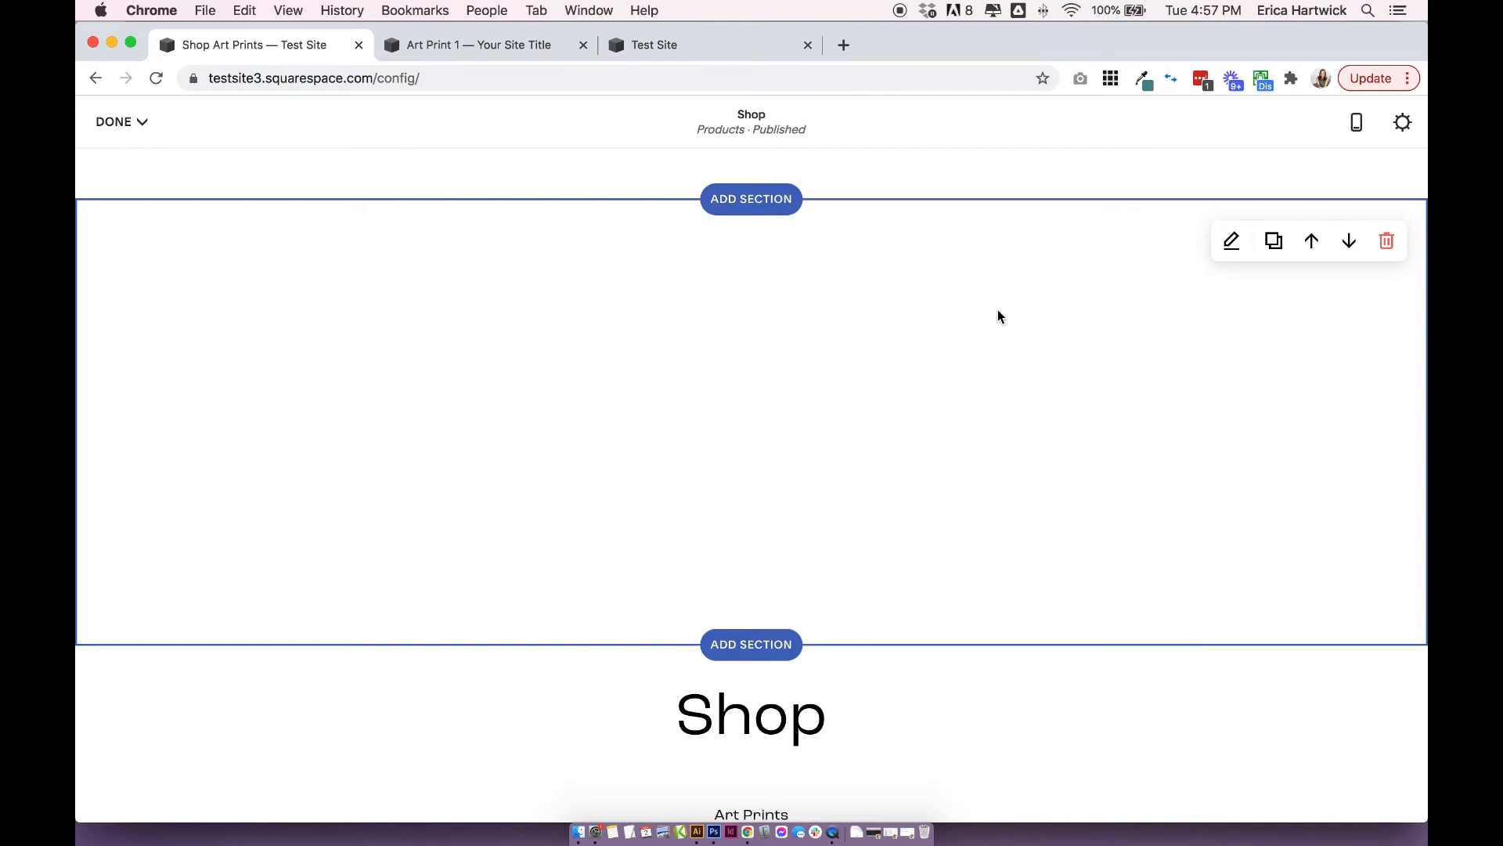
# Delete the blank section above the Shop product section.
pyautogui.scroll(10, 1110, 321)
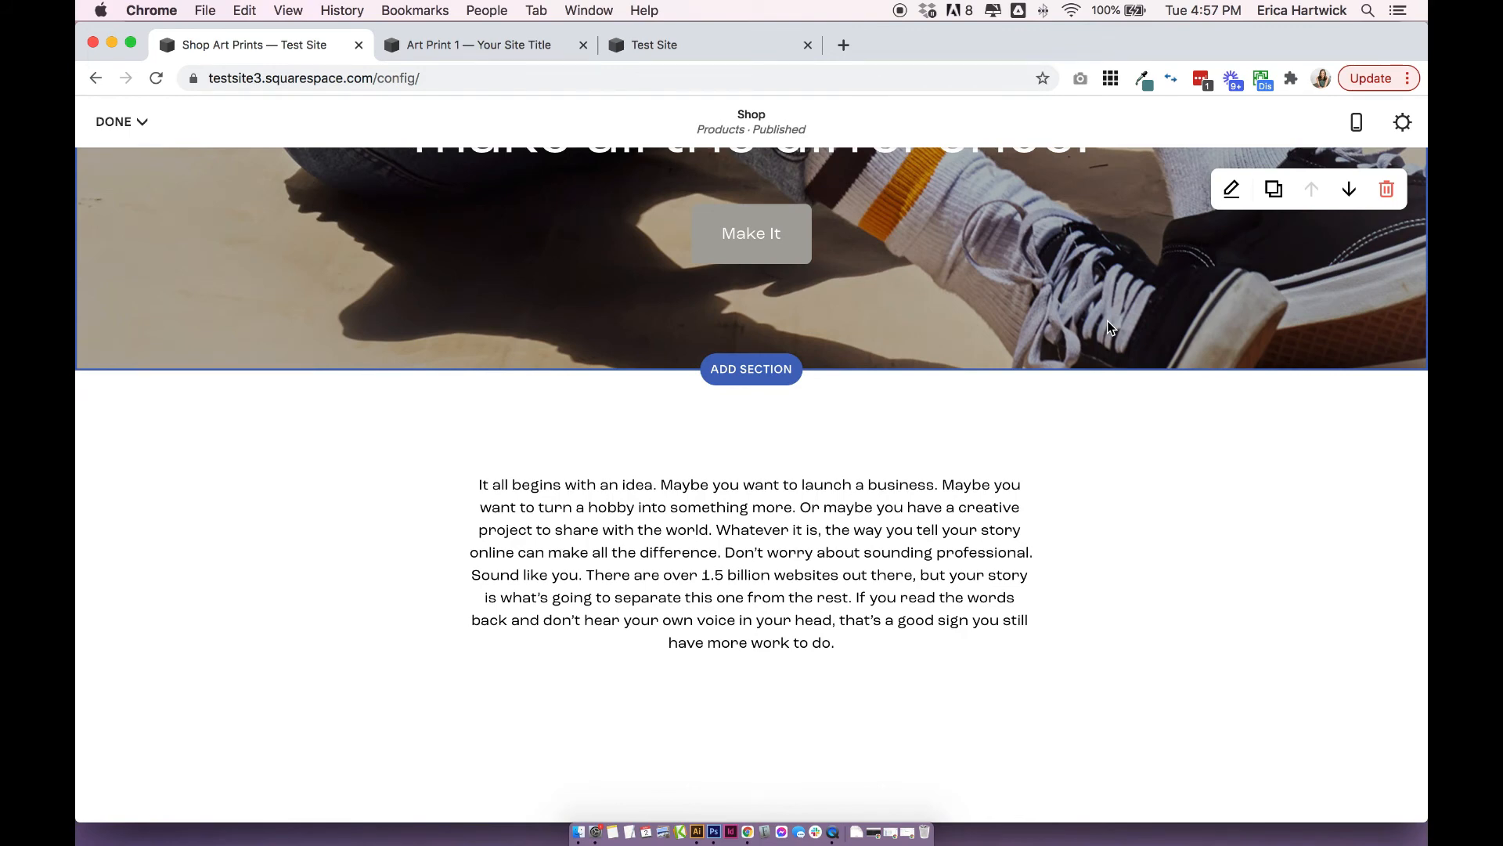
pyautogui.scroll(-6, 1149, 512)
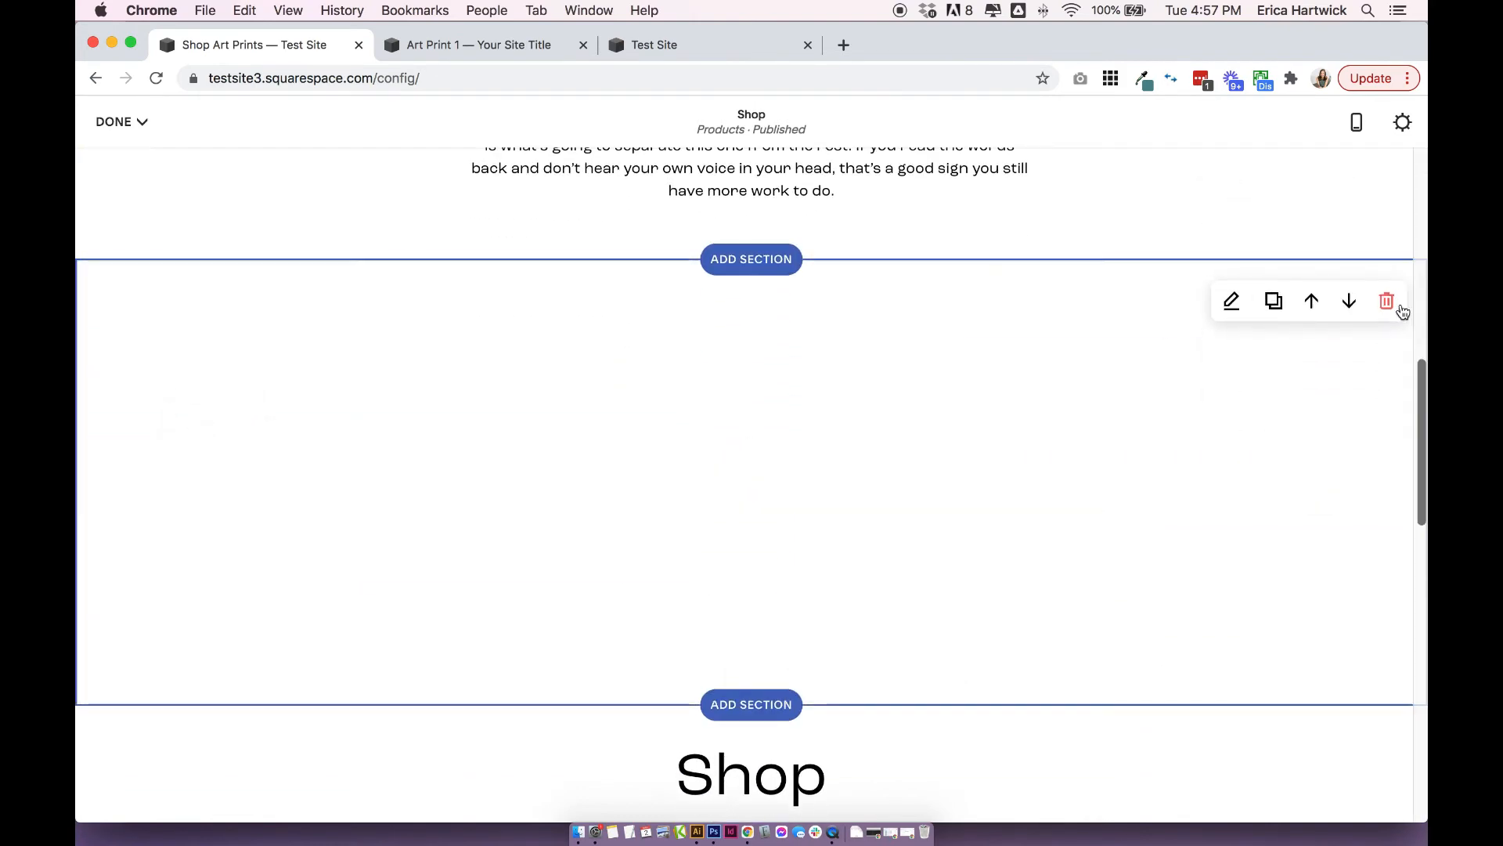
pyautogui.click(1388, 302)
pyautogui.click(822, 529)
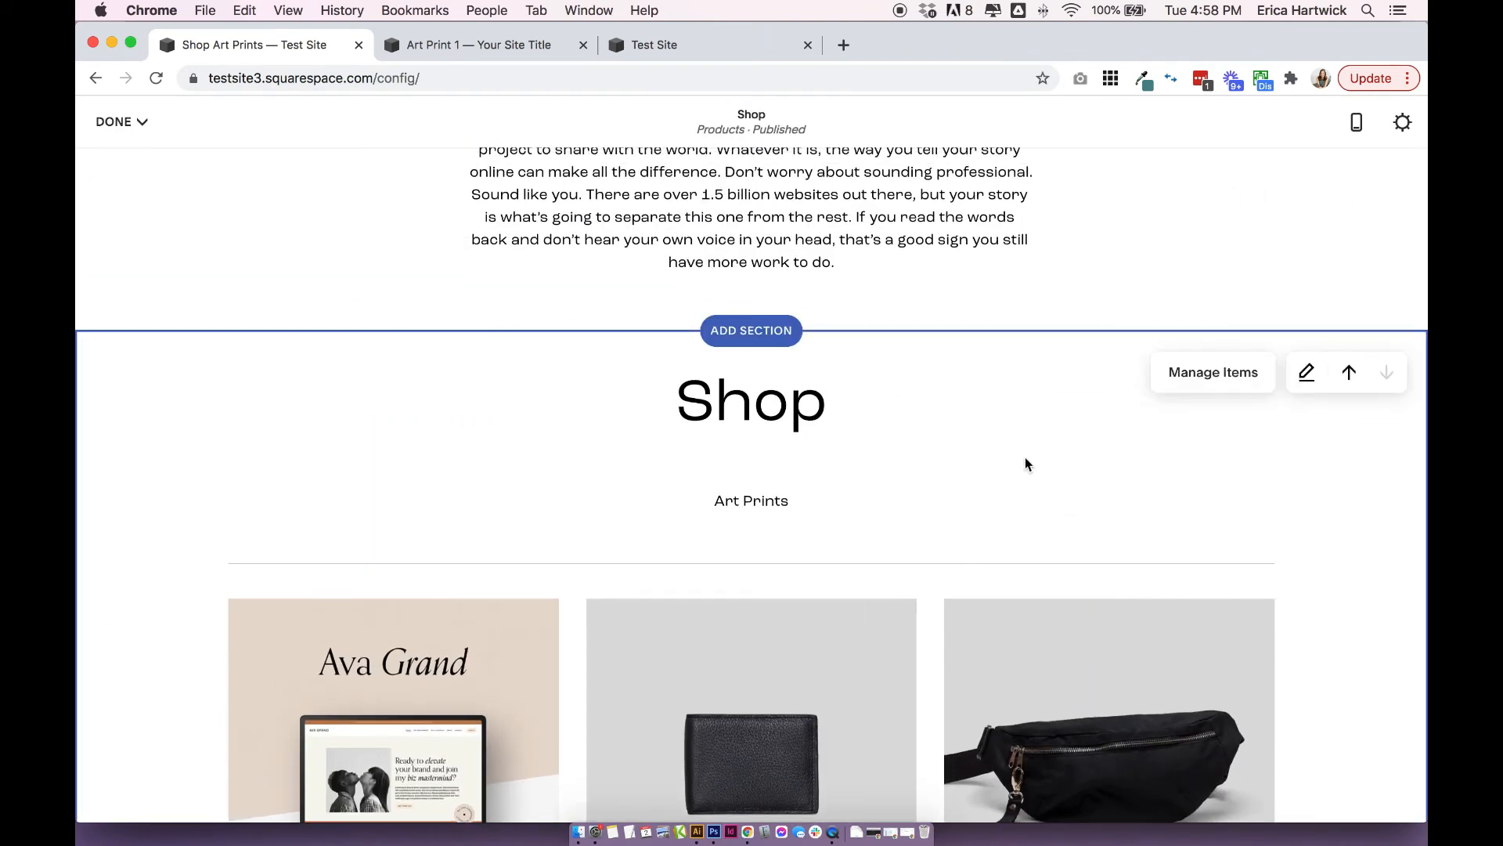
# Move the Shop product section up above the text section and check the resulting page order.
pyautogui.click(1348, 375)
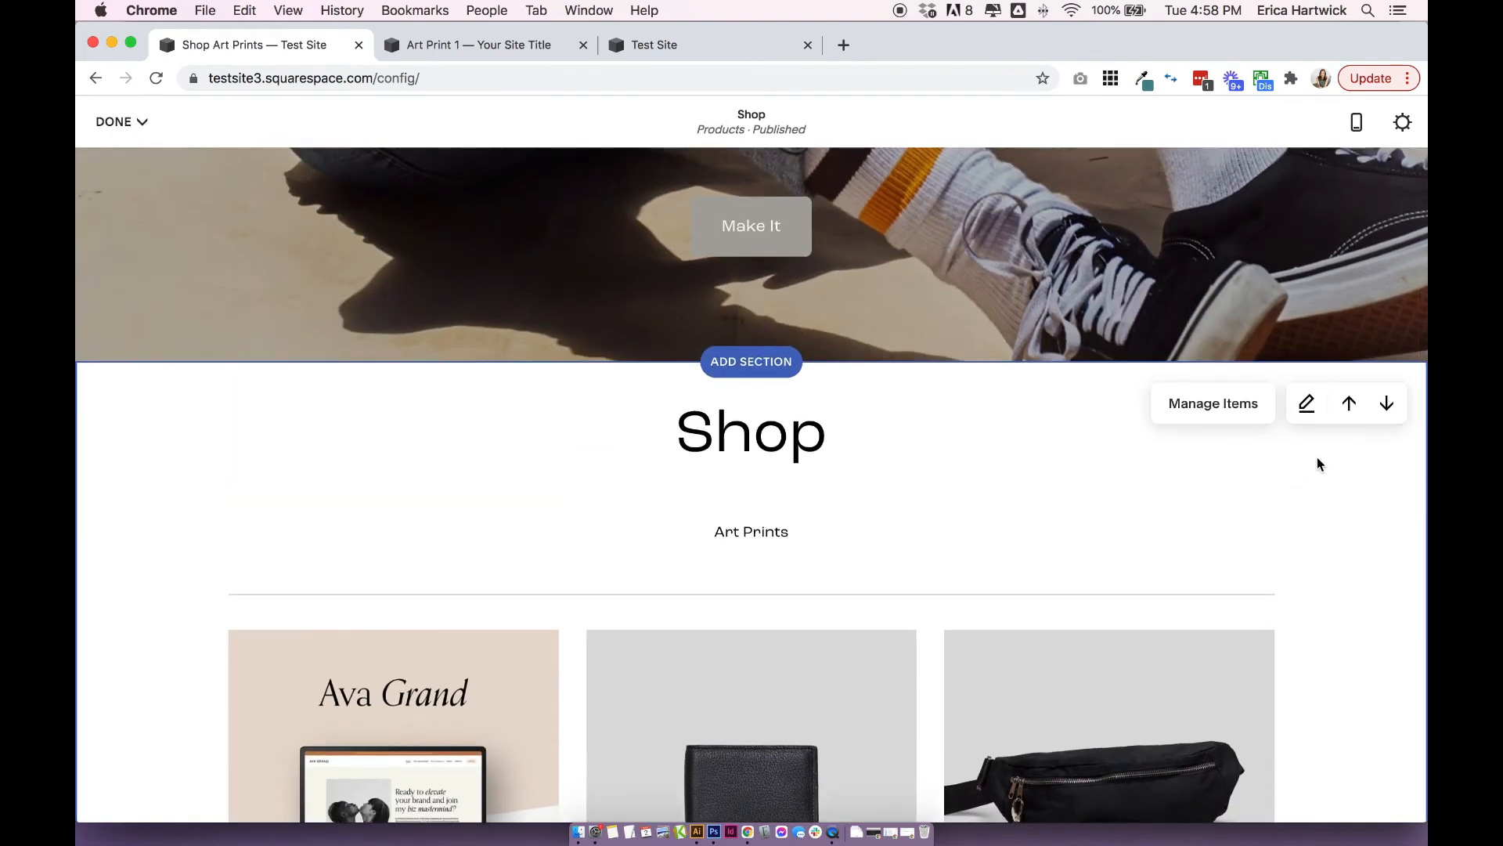
pyautogui.scroll(-15, 1317, 457)
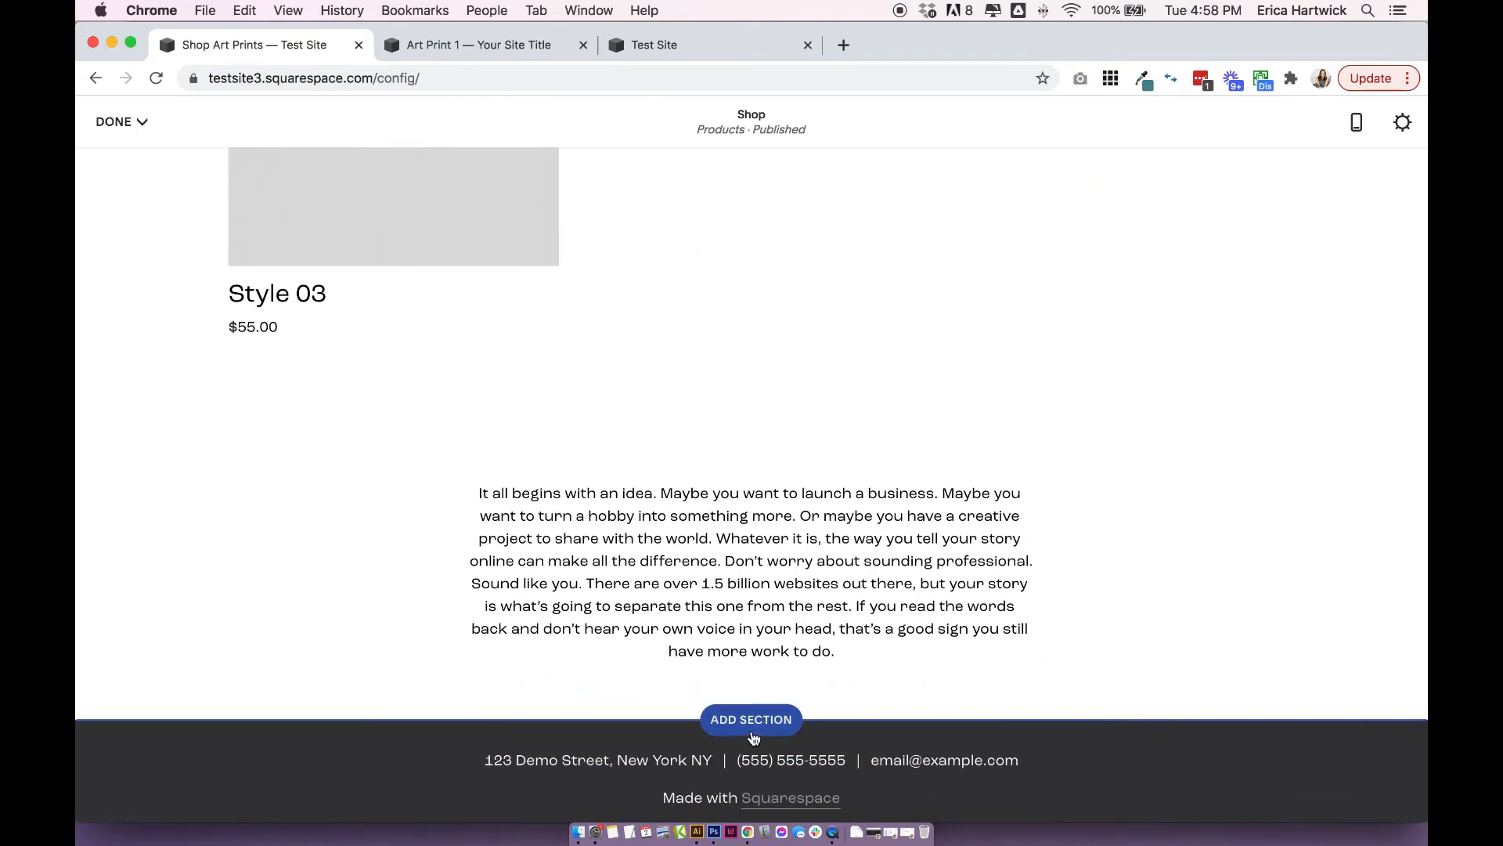
pyautogui.scroll(10, 977, 493)
pyautogui.scroll(3, 974, 493)
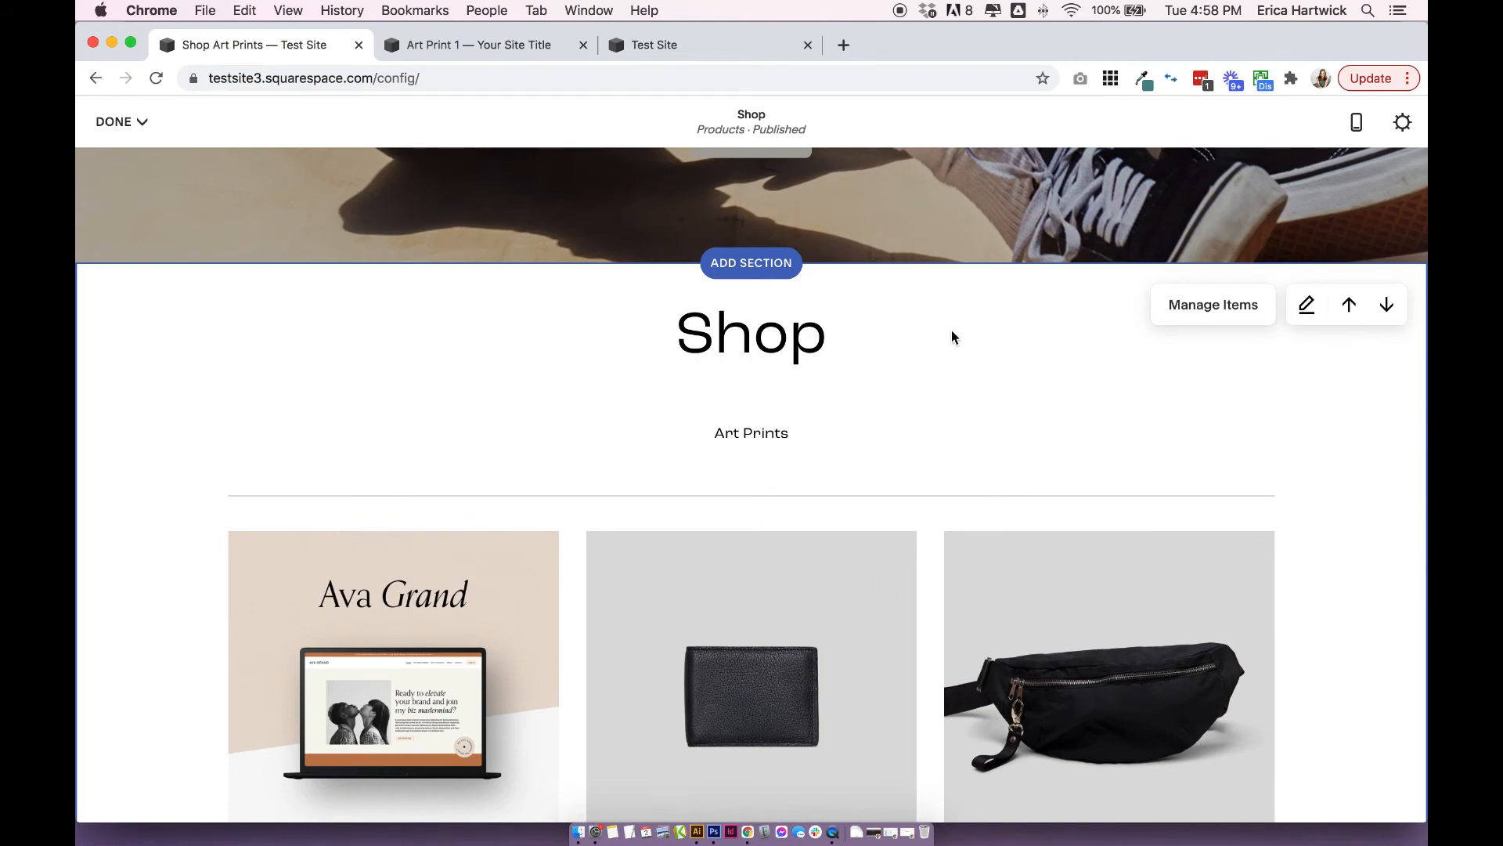
# Open the Shop product section for editing, showing its format options.
pyautogui.scroll(5, 951, 337)
pyautogui.scroll(-8, 1069, 605)
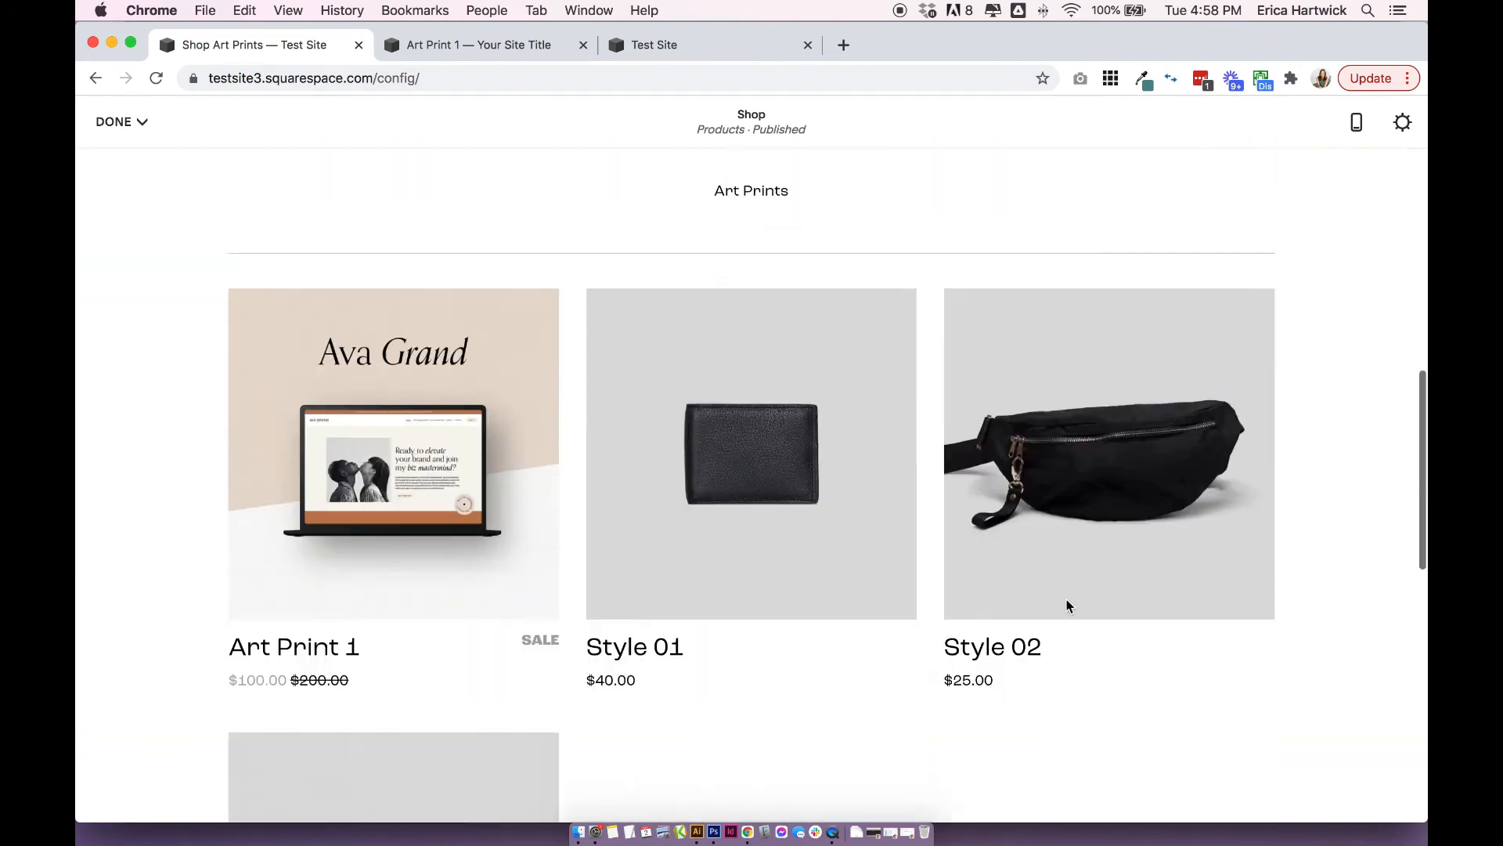
pyautogui.scroll(9, 1068, 606)
pyautogui.scroll(-6, 1022, 562)
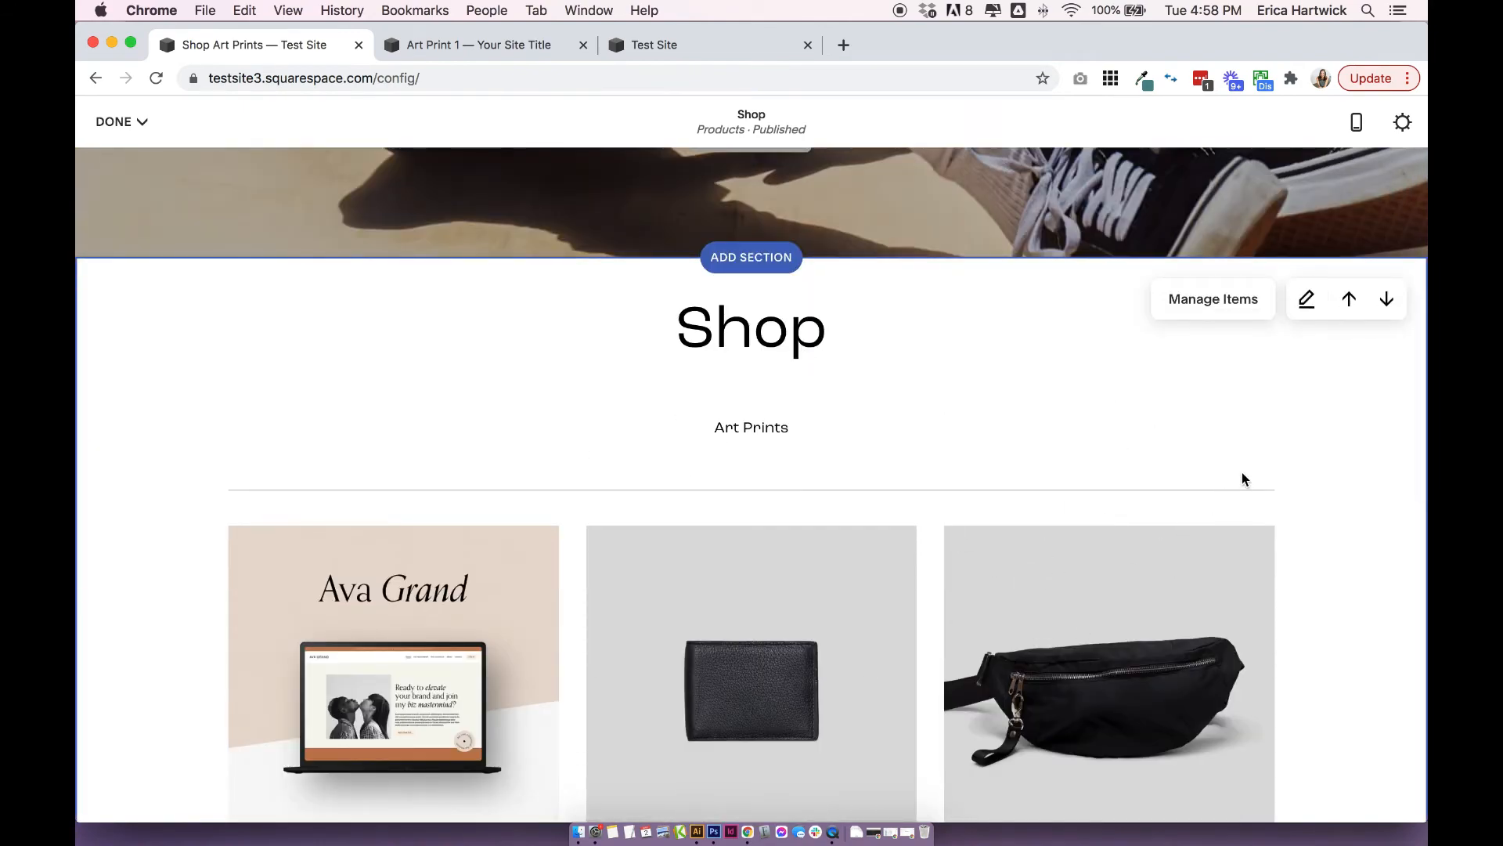
pyautogui.scroll(-1, 1240, 476)
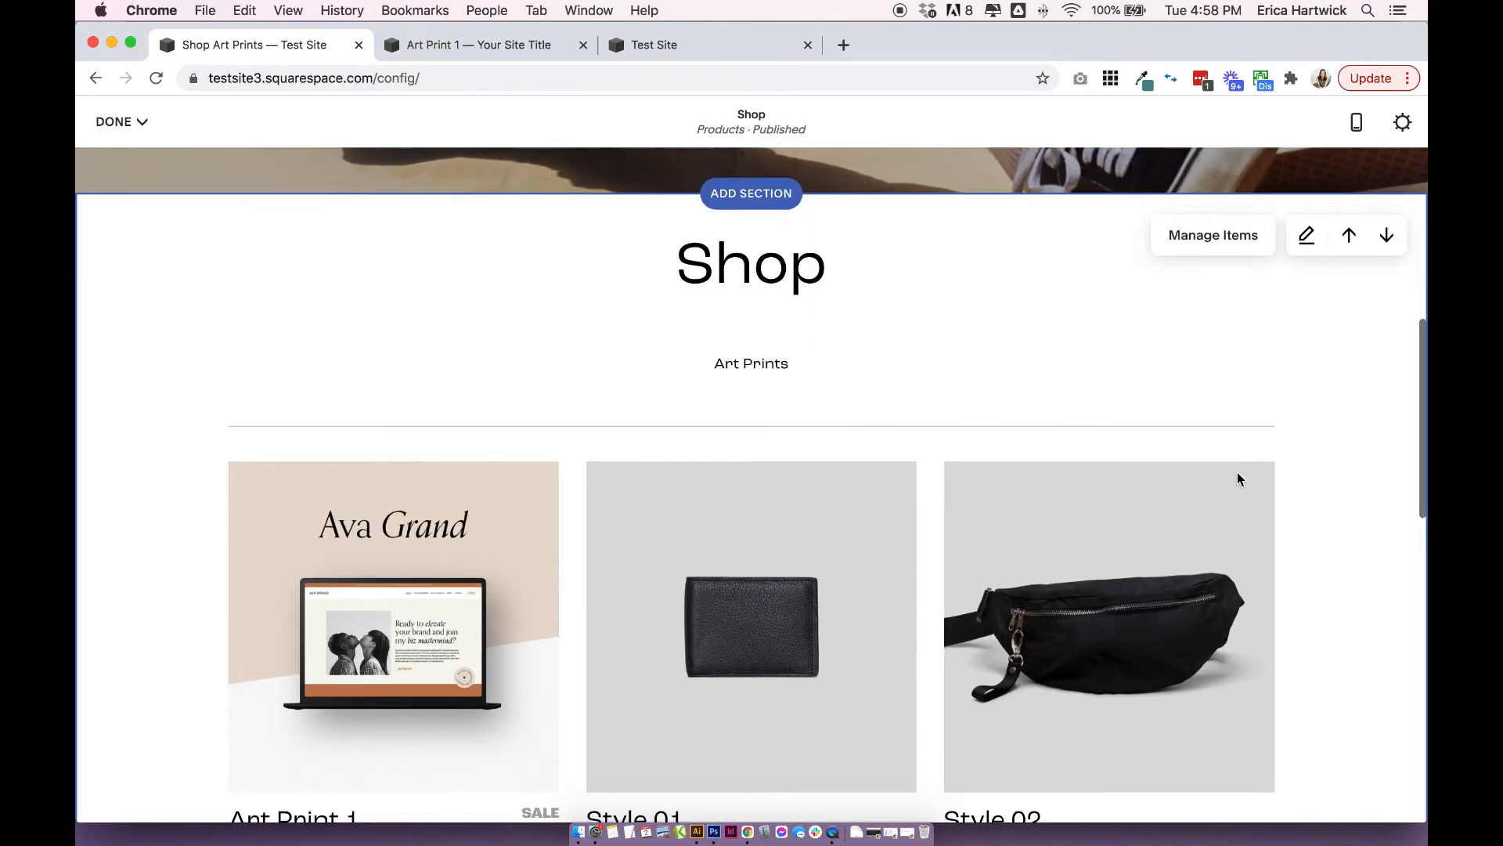
pyautogui.click(1306, 236)
pyautogui.scroll(-2, 1209, 407)
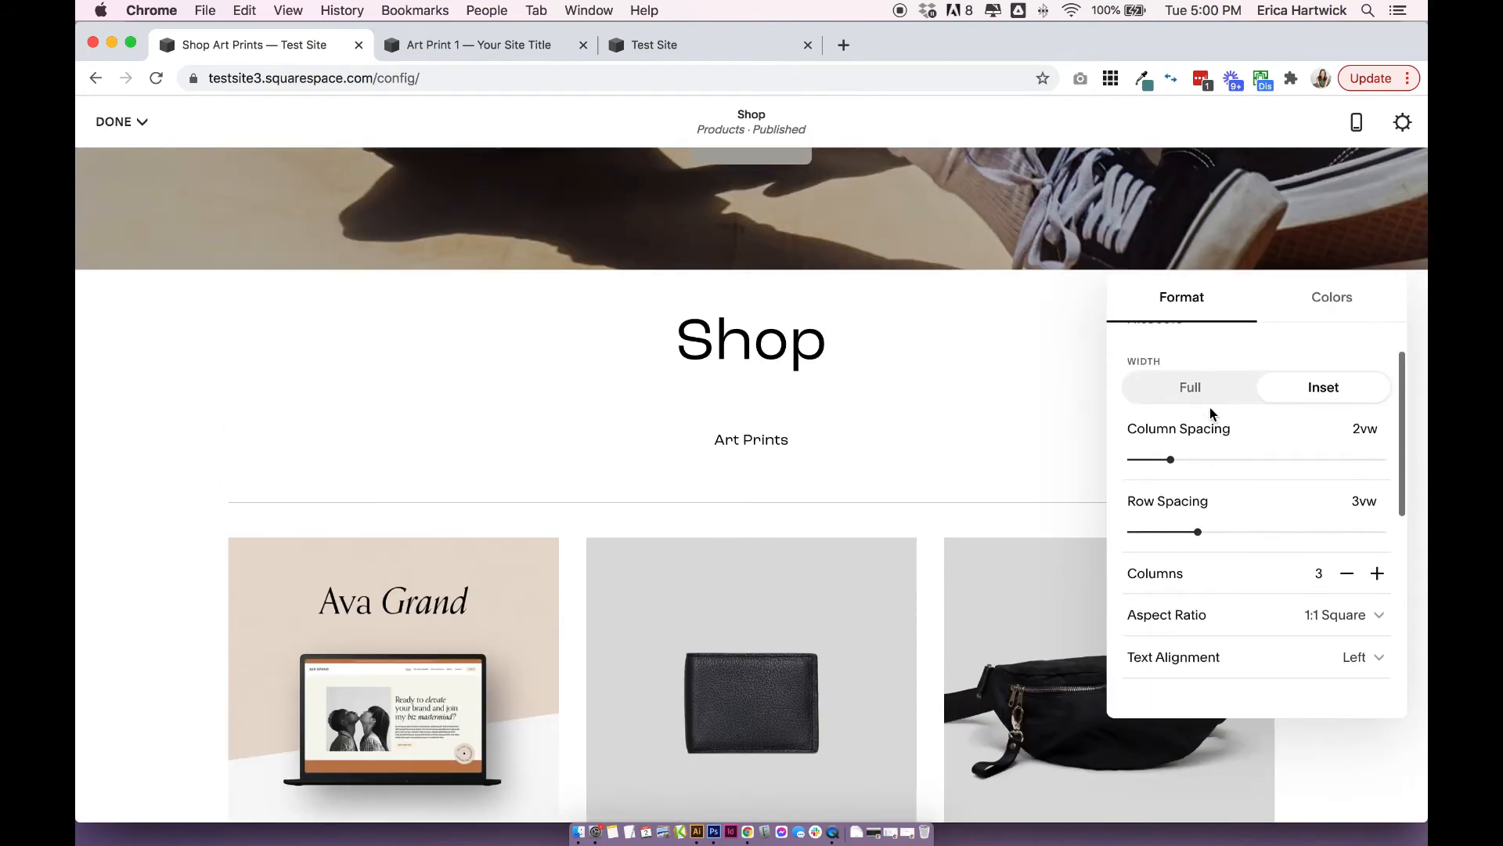
pyautogui.scroll(-2, 931, 387)
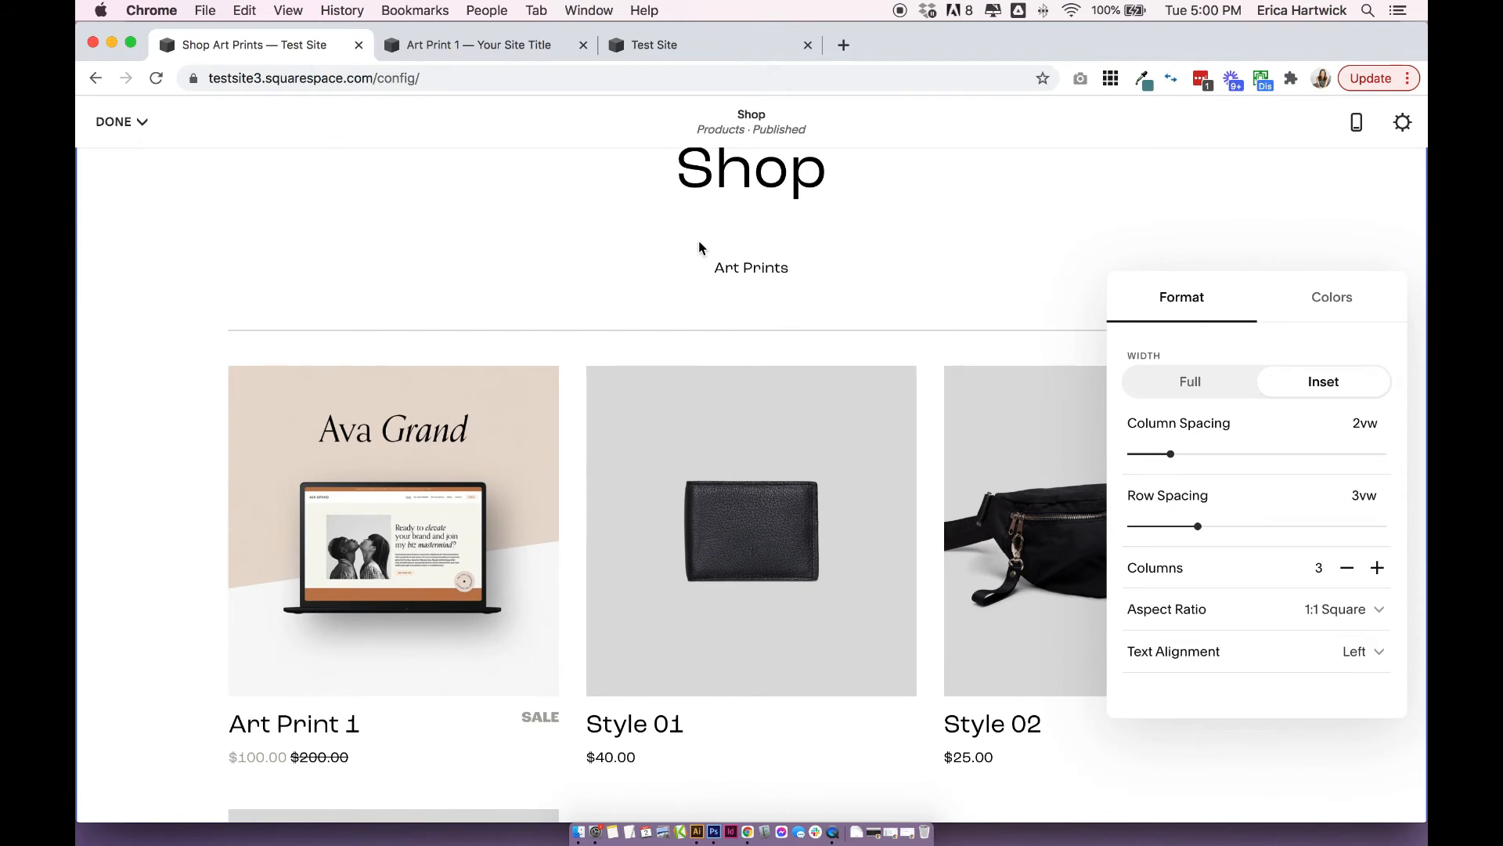
# Examine the product grid alongside the format options for width, spacing, columns and aspect ratio.
pyautogui.scroll(3, 698, 241)
pyautogui.scroll(-5, 913, 396)
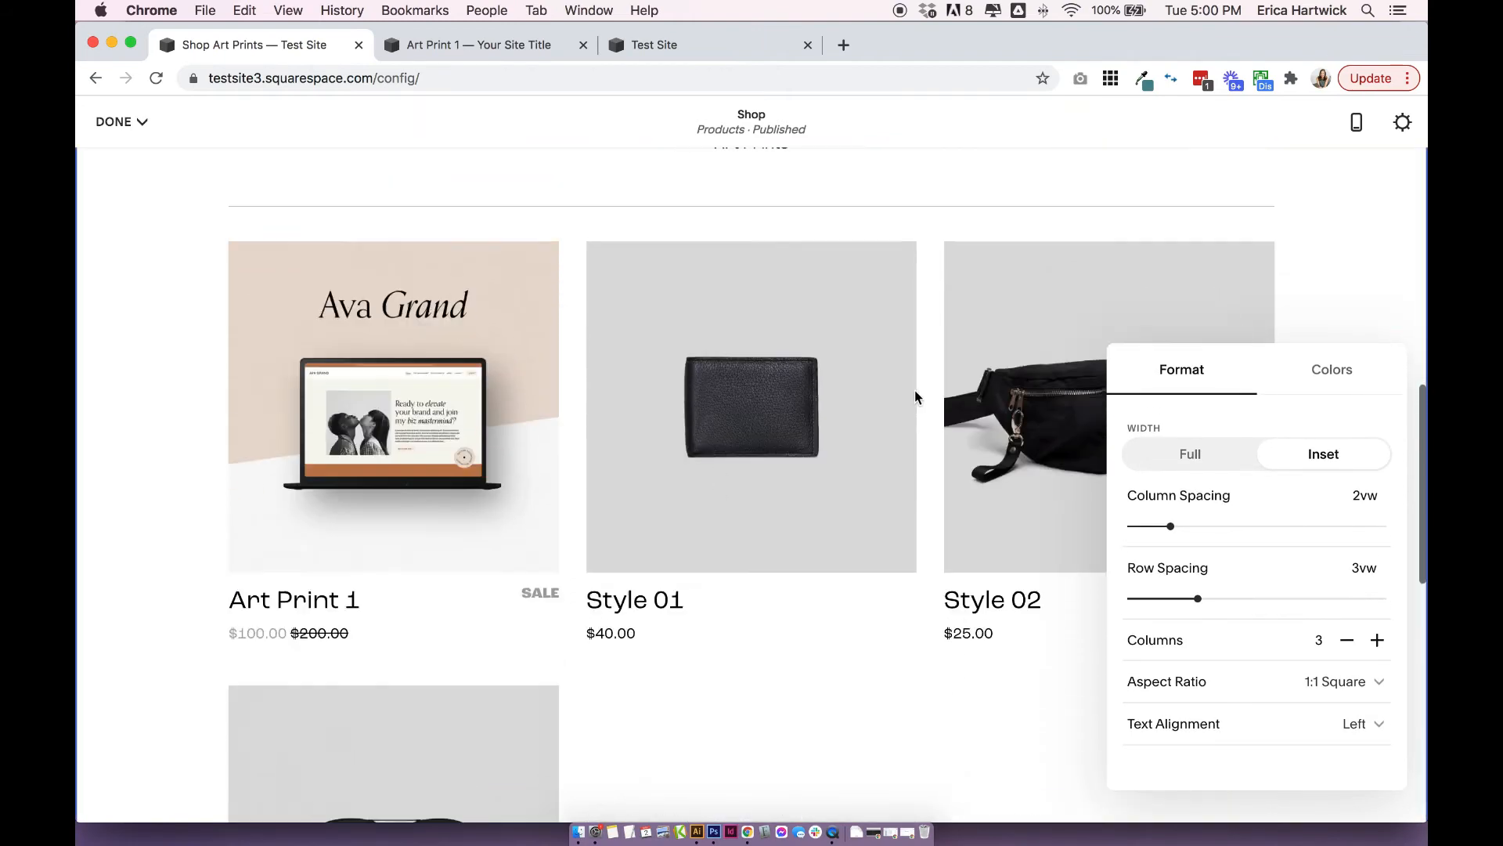
pyautogui.scroll(3, 913, 396)
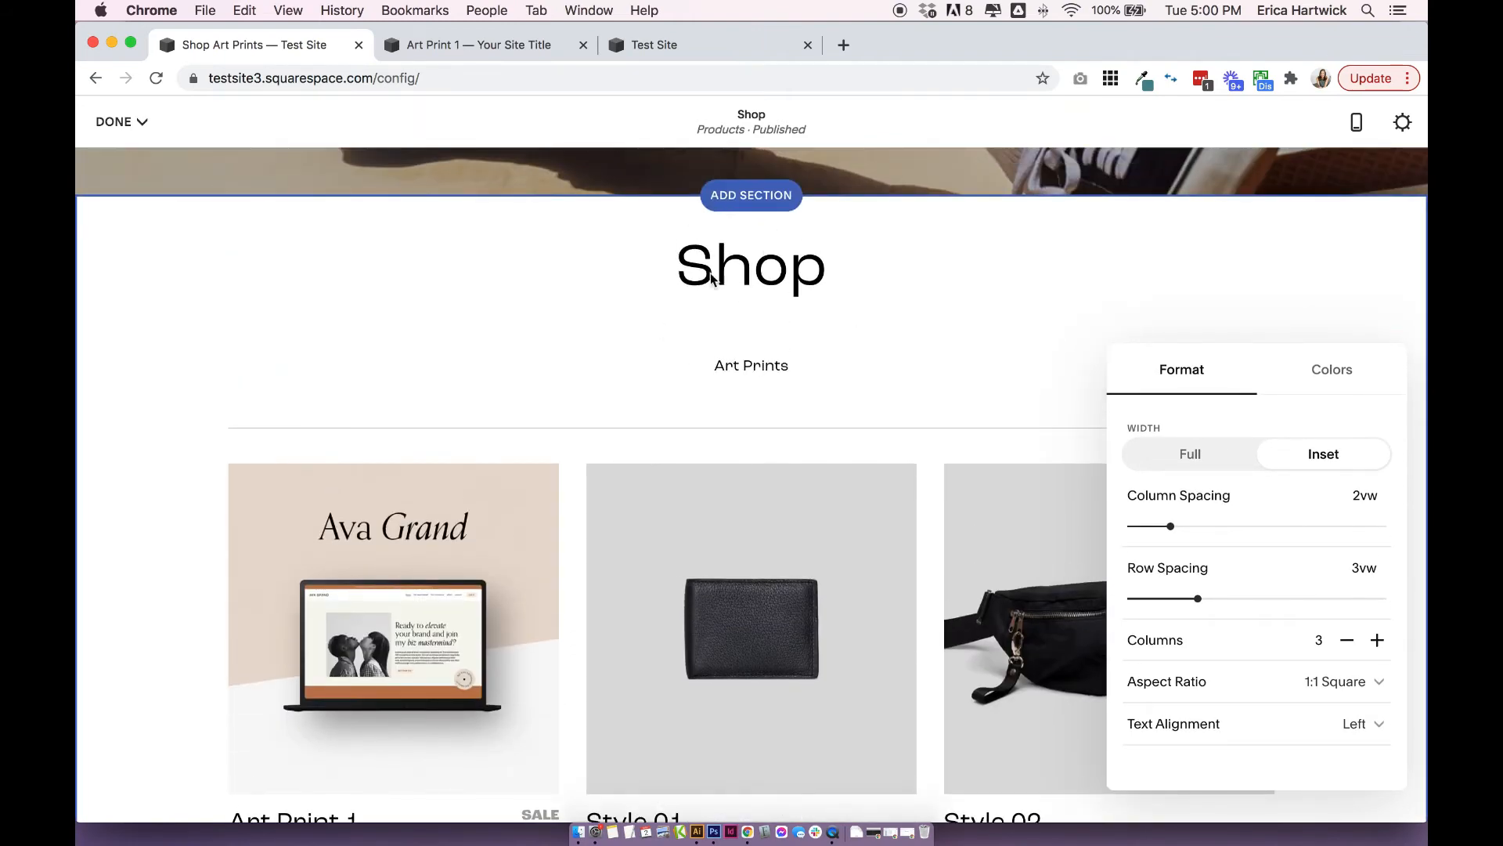
pyautogui.scroll(1, 1161, 571)
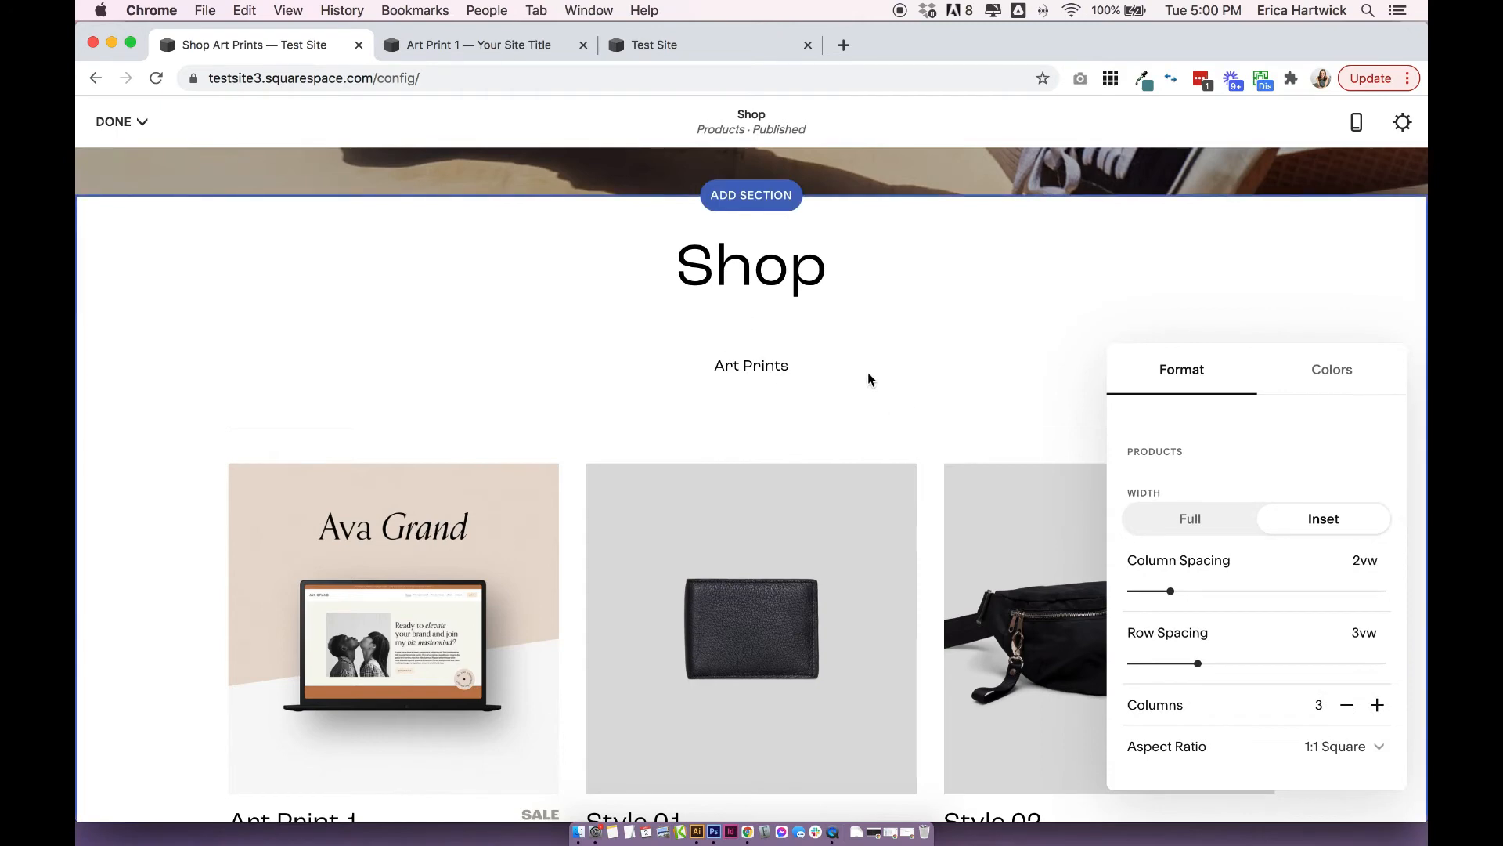
pyautogui.scroll(-2, 984, 377)
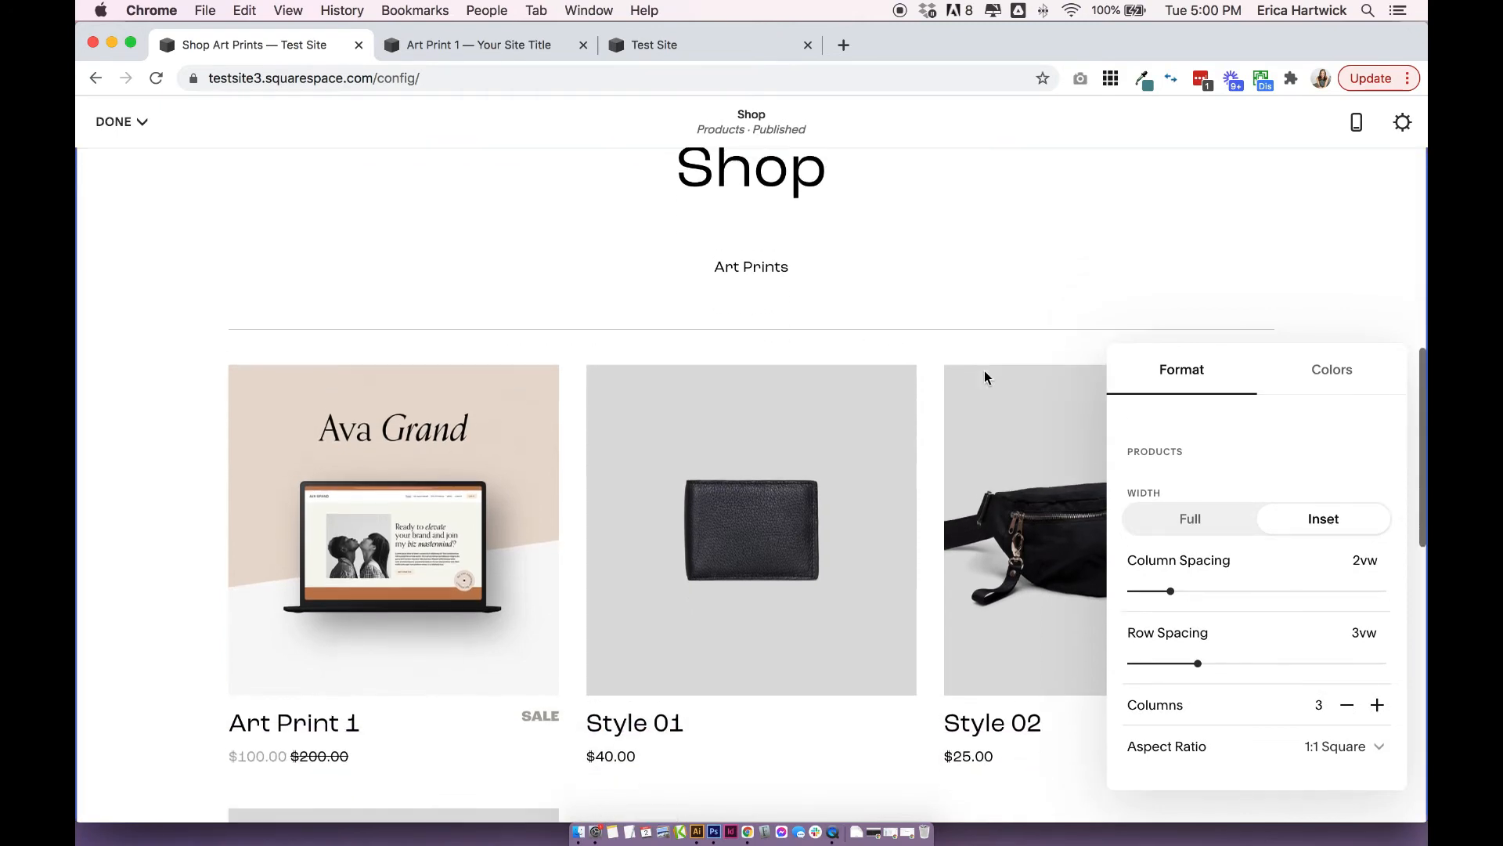
pyautogui.scroll(-4, 861, 509)
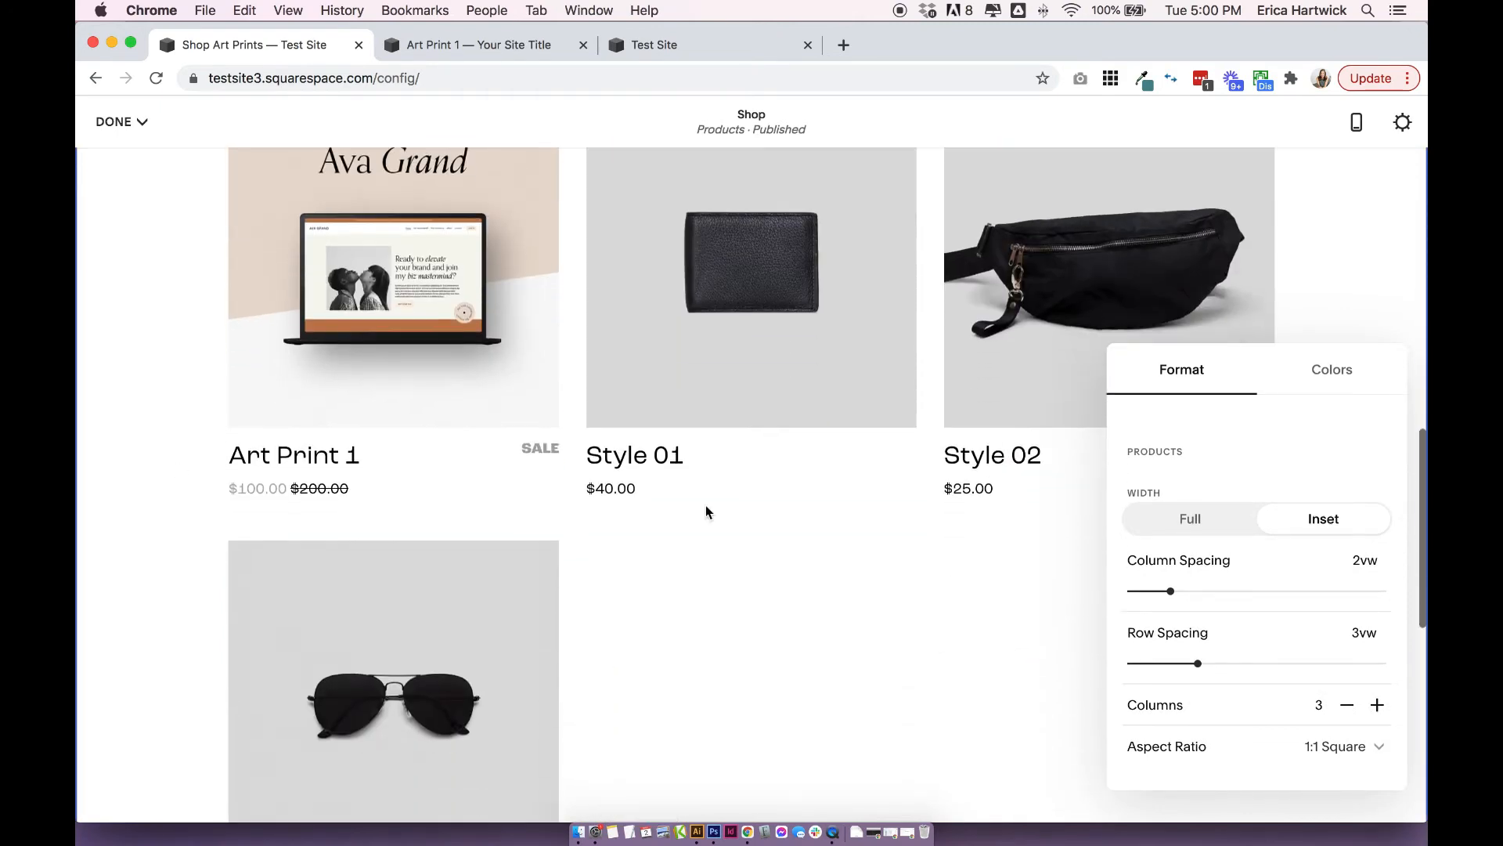
pyautogui.scroll(6, 965, 477)
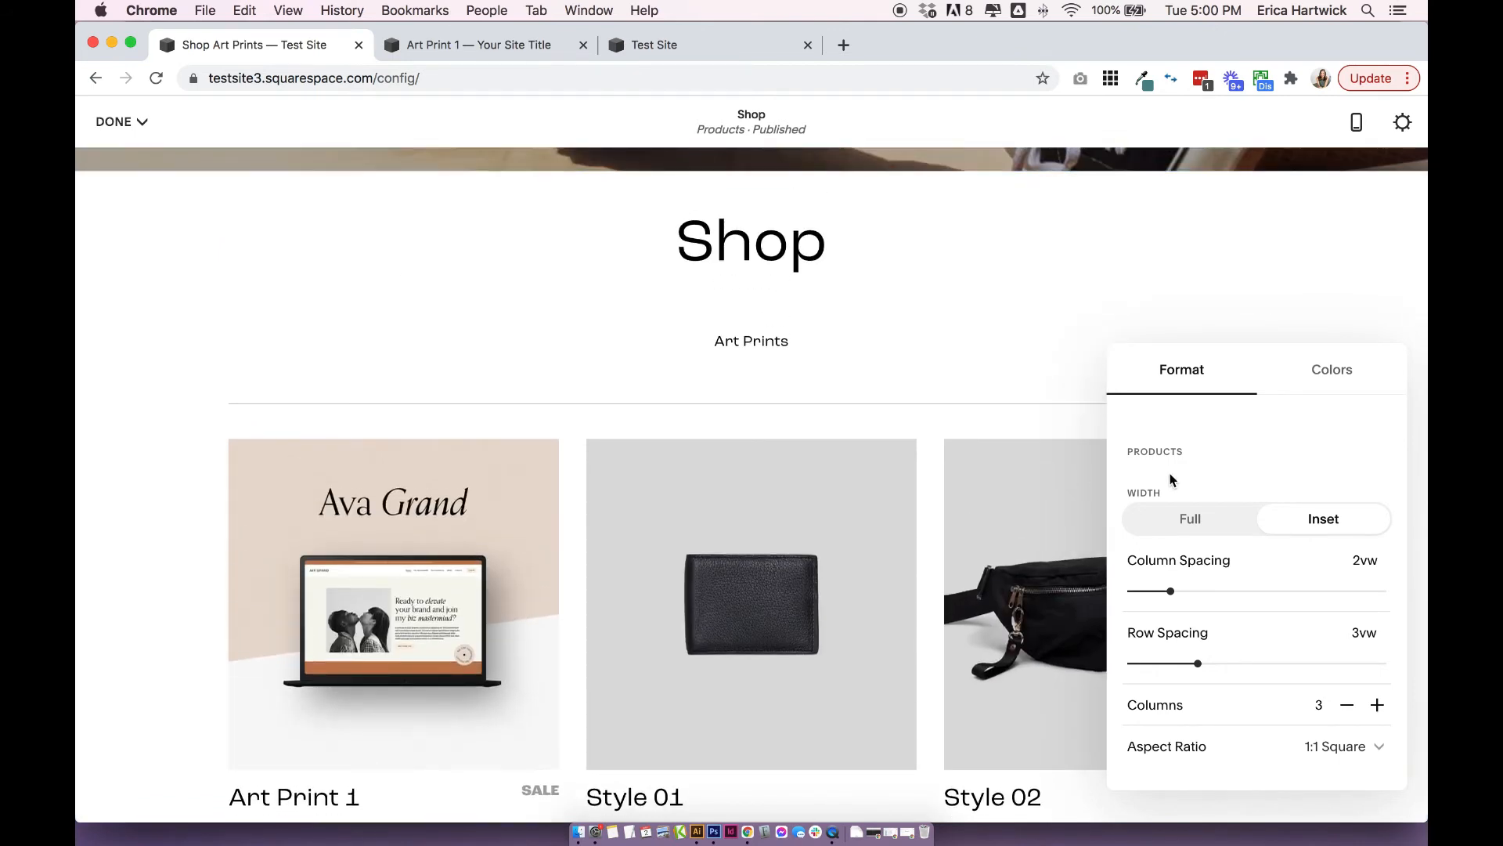
pyautogui.scroll(-2, 1167, 476)
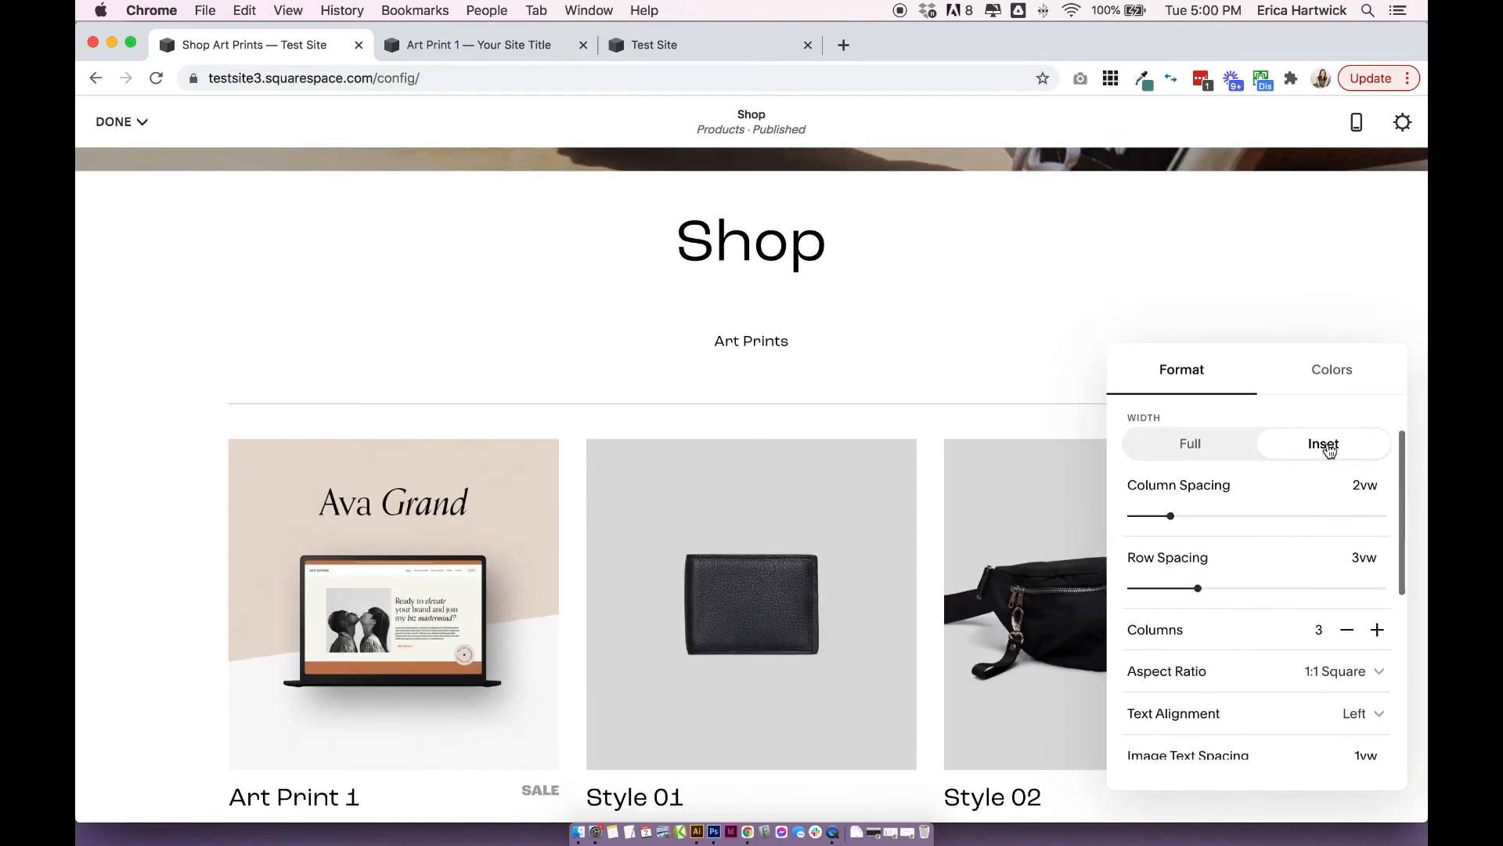
# Keep the product grid's width at Inset and set it to 4 columns.
pyautogui.click(1329, 450)
pyautogui.click(1329, 450)
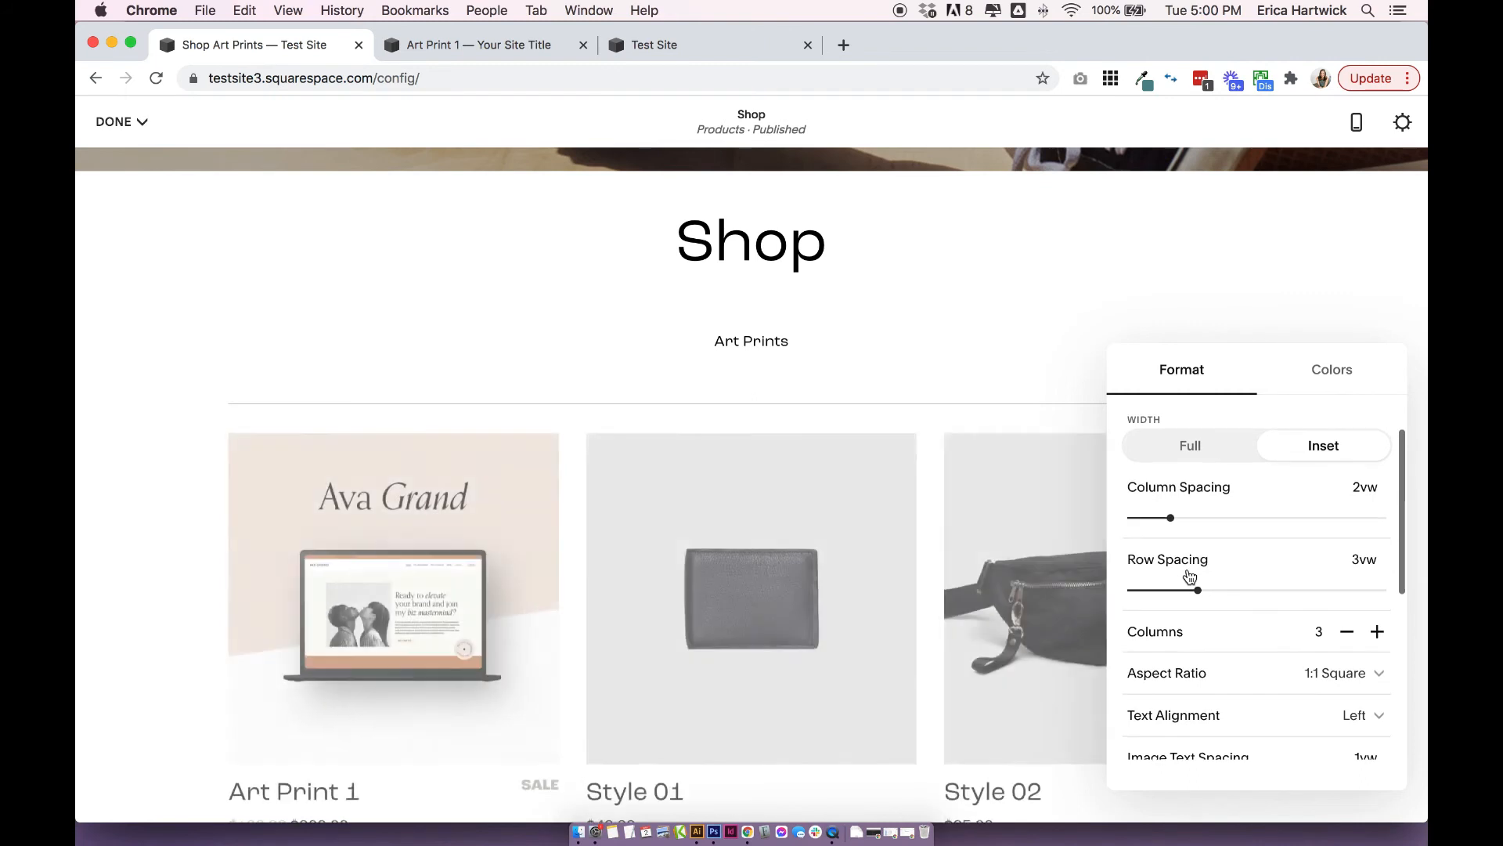
pyautogui.scroll(-2, 1252, 571)
pyautogui.click(1377, 567)
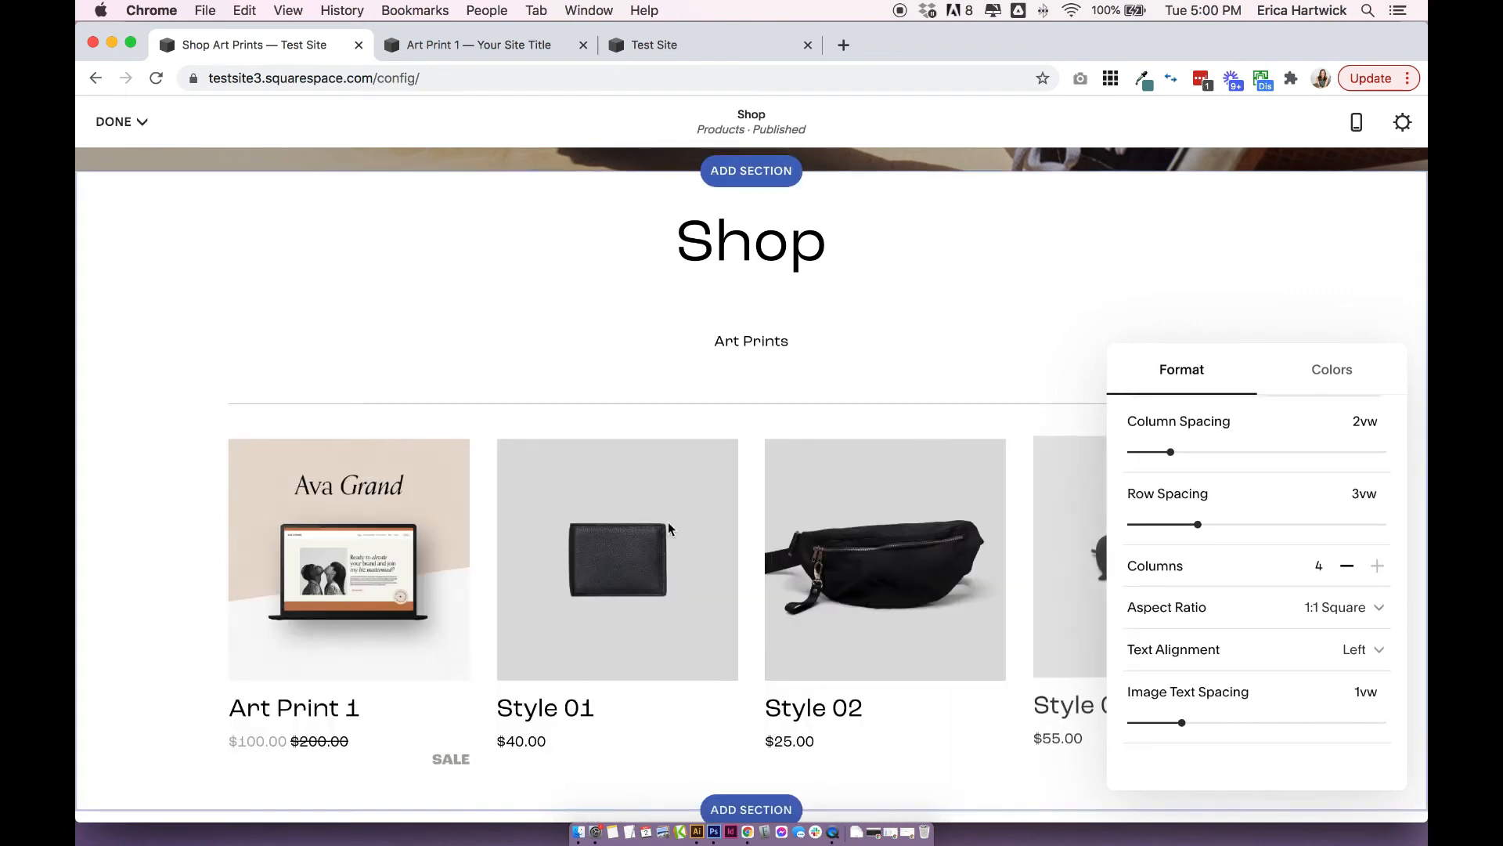
# Set the product images' aspect ratio to 2:3 Standard (Vertical) and check the product grid.
pyautogui.scroll(-3, 1299, 550)
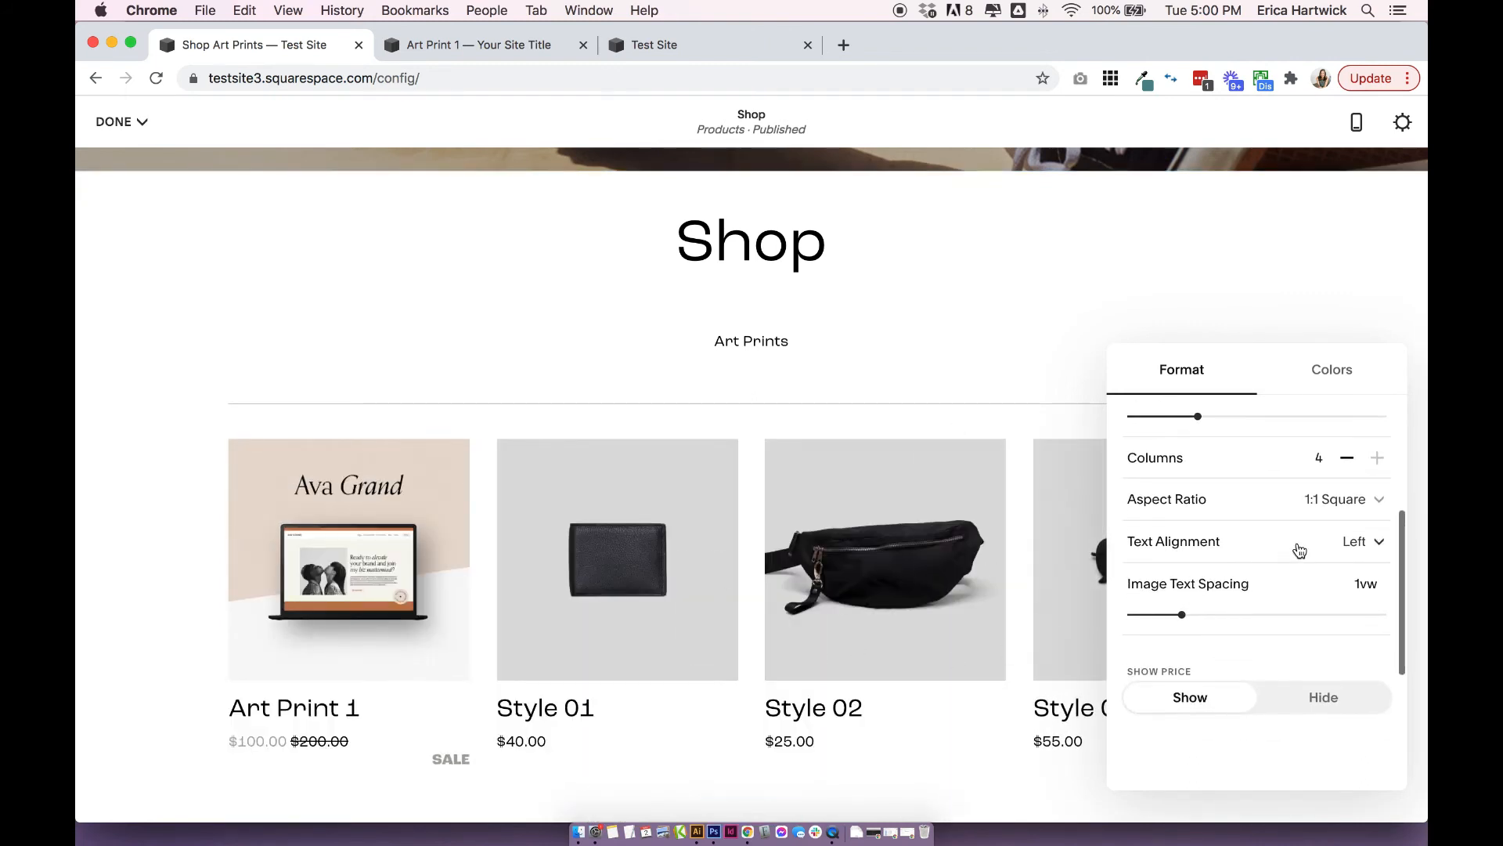
pyautogui.click(1325, 499)
pyautogui.click(1237, 563)
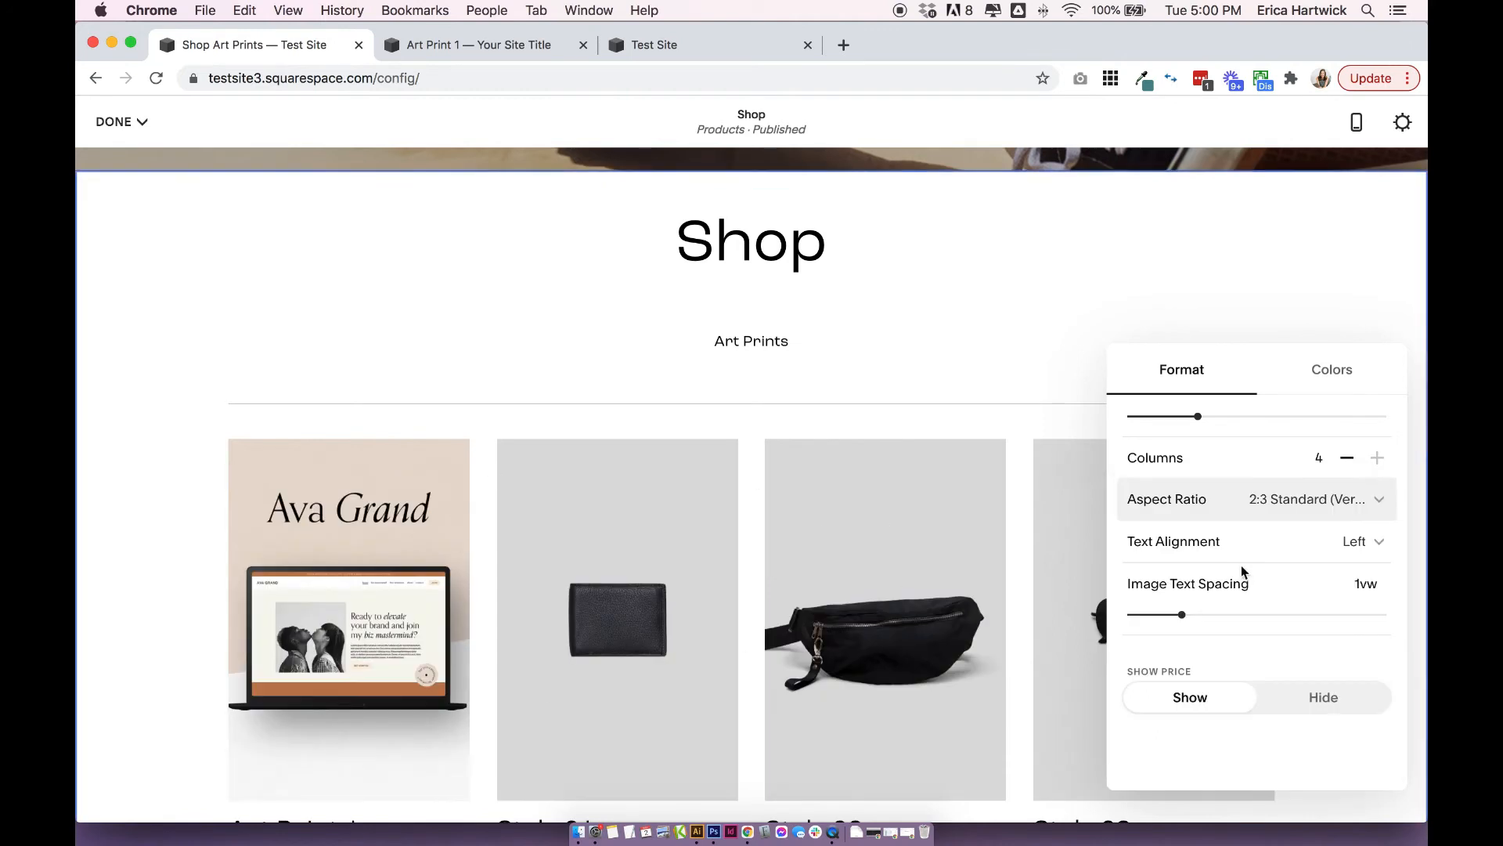
pyautogui.scroll(-5, 1242, 566)
pyautogui.scroll(2, 1247, 538)
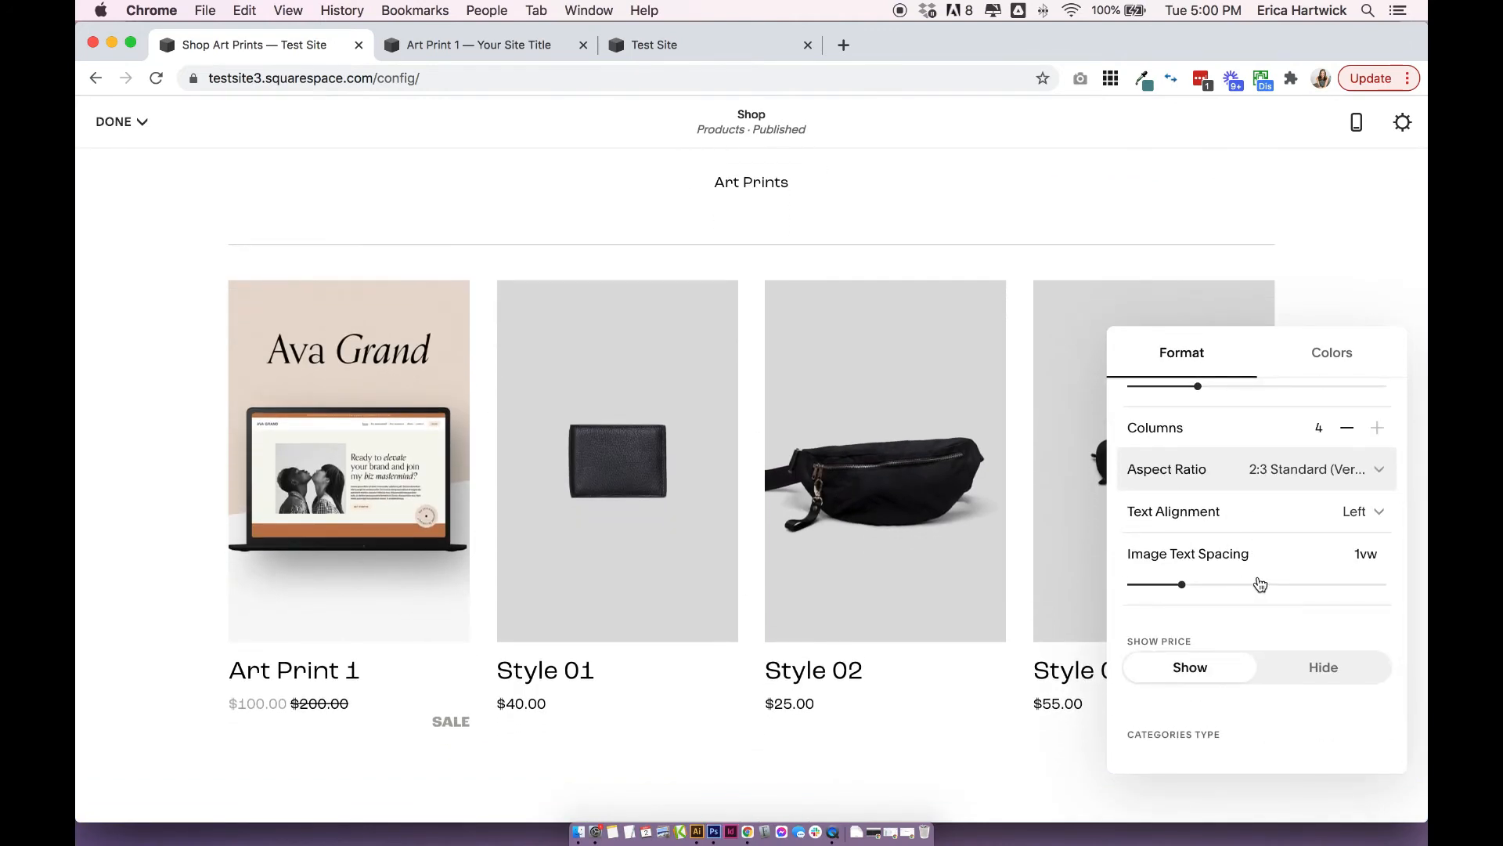
# Try hiding the product prices, and set them back to Show.
pyautogui.scroll(-3, 1192, 606)
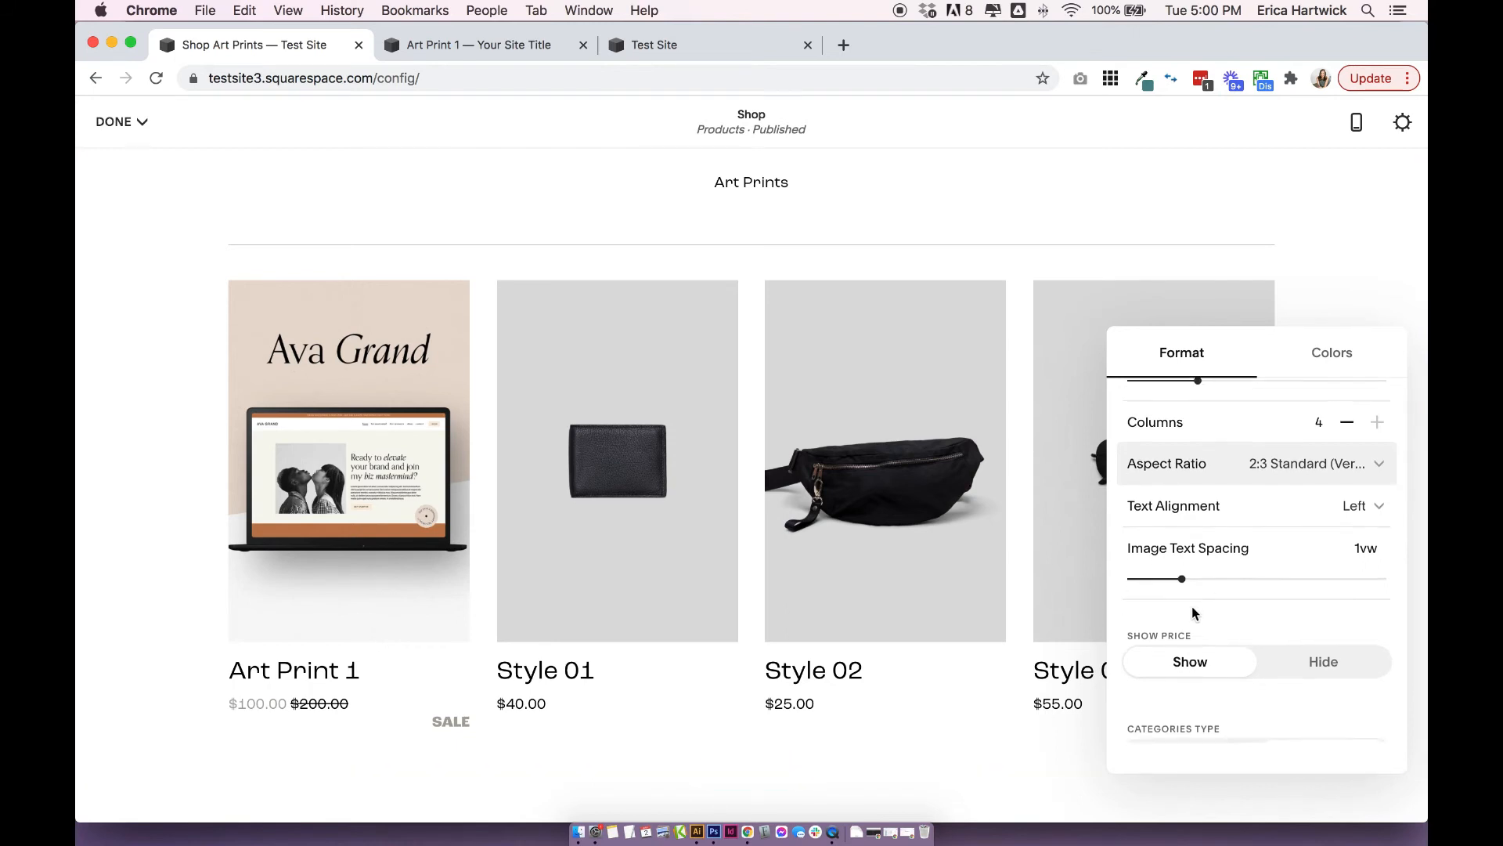
pyautogui.click(1315, 568)
pyautogui.click(1187, 545)
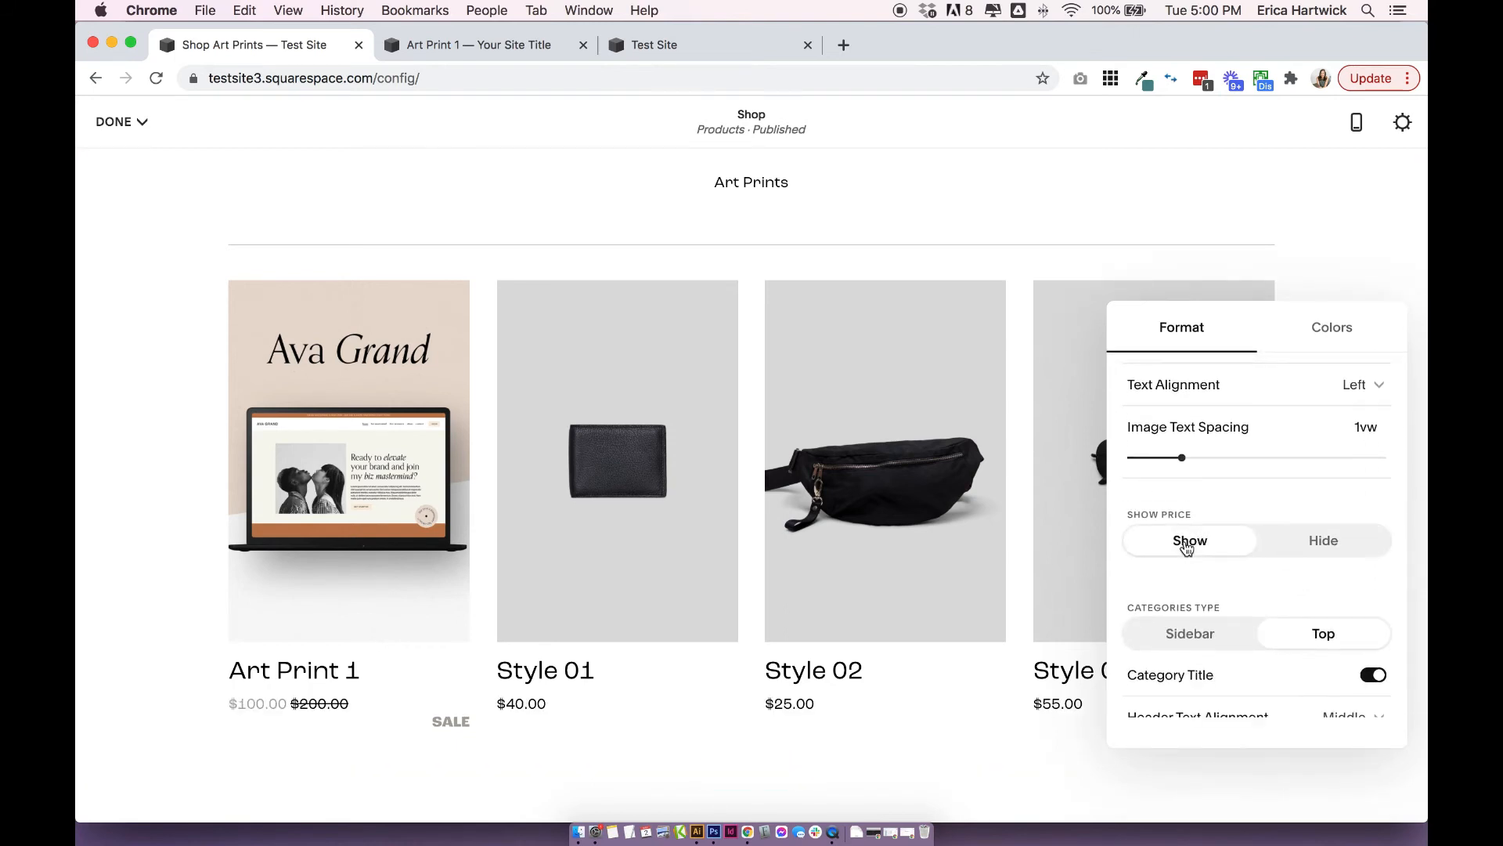
# Set the categories type to Sidebar and turn off the category title for the Shop product section.
pyautogui.scroll(-2, 1186, 548)
pyautogui.scroll(3, 955, 374)
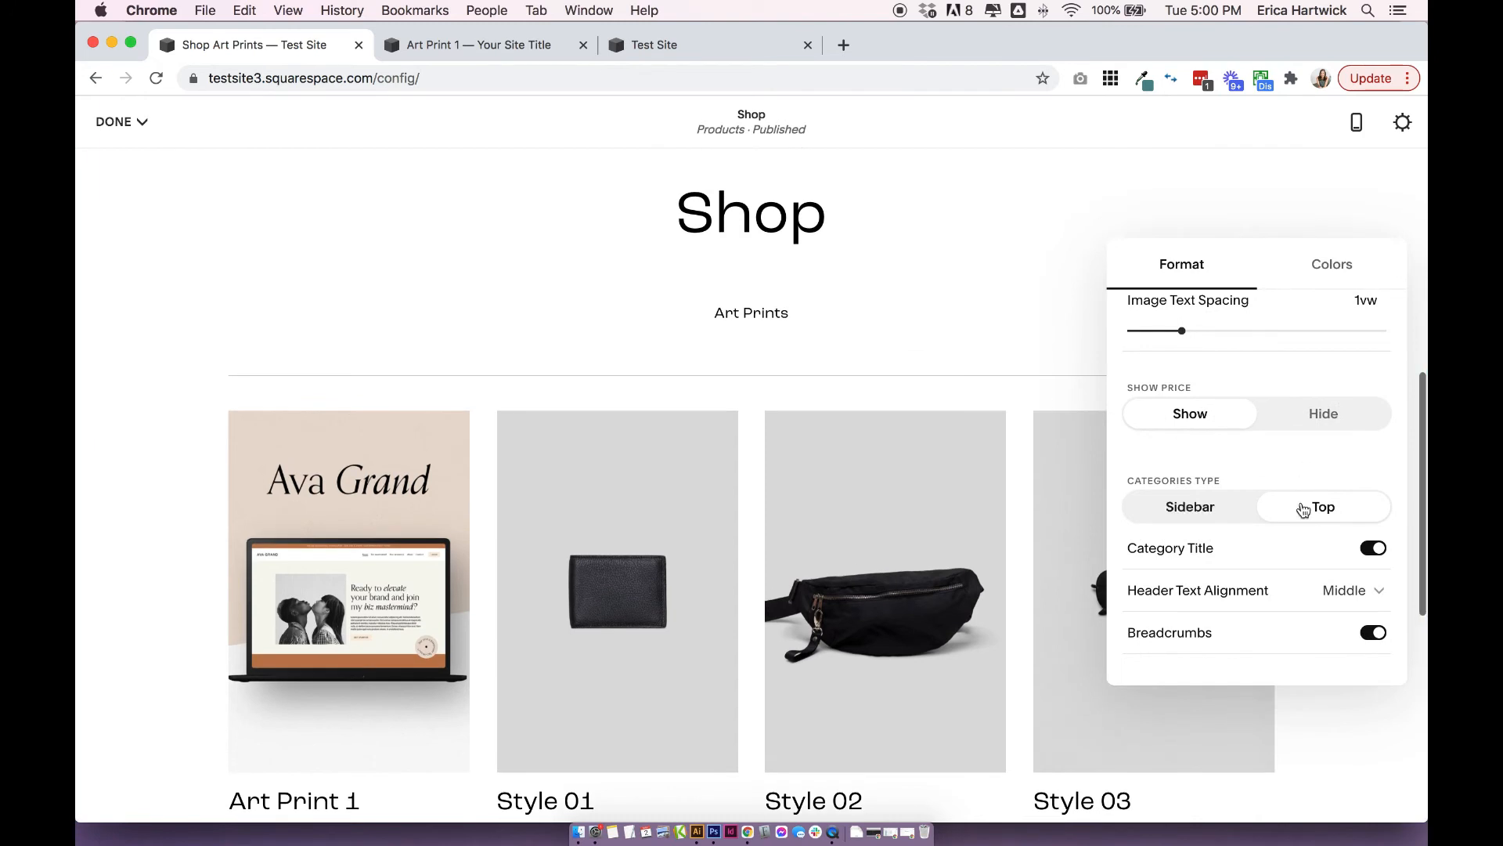
pyautogui.click(1209, 509)
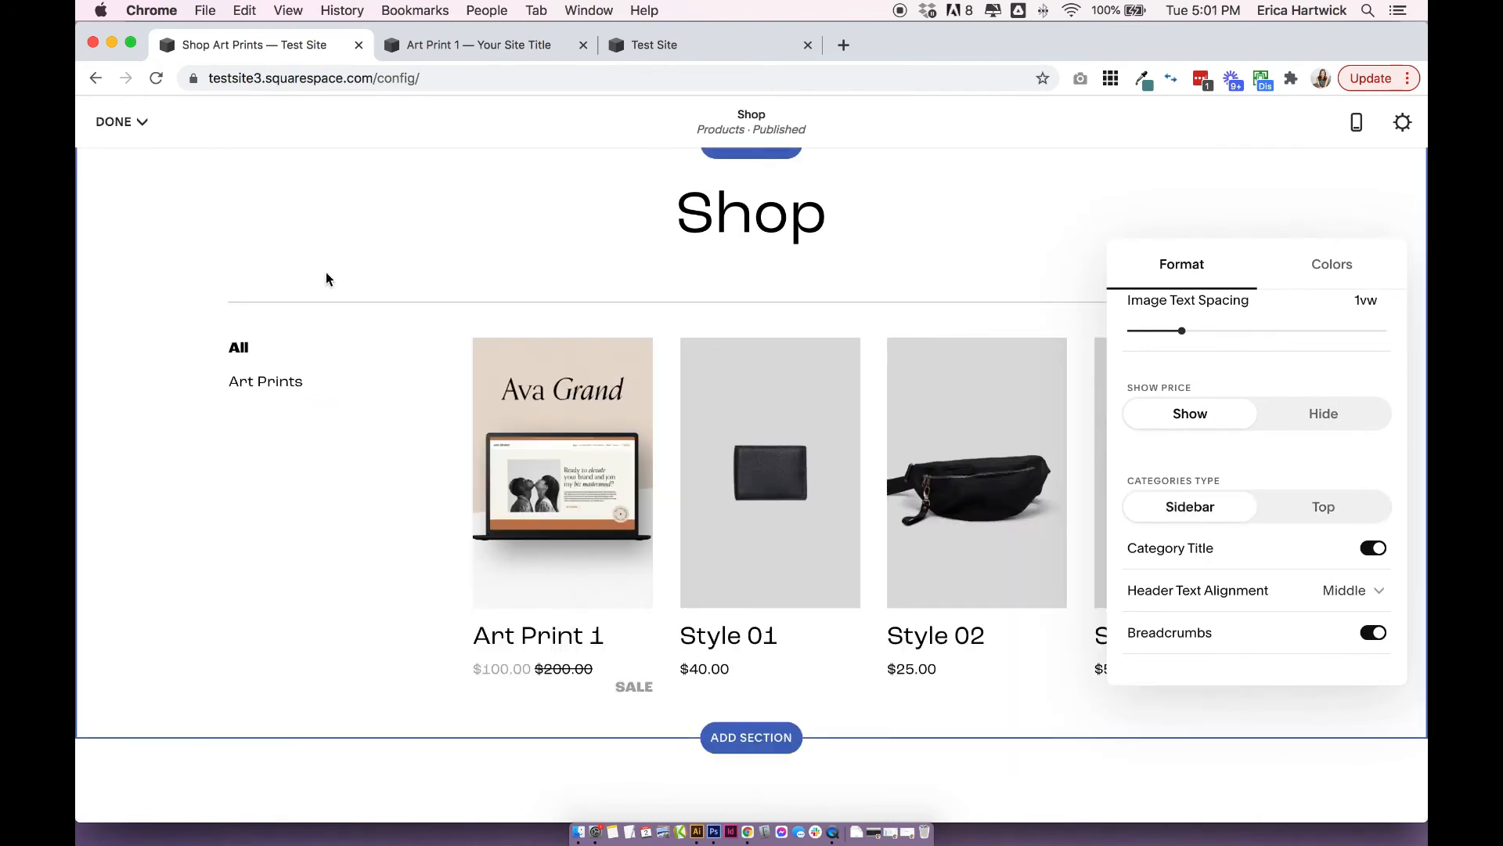
pyautogui.scroll(-1, 570, 320)
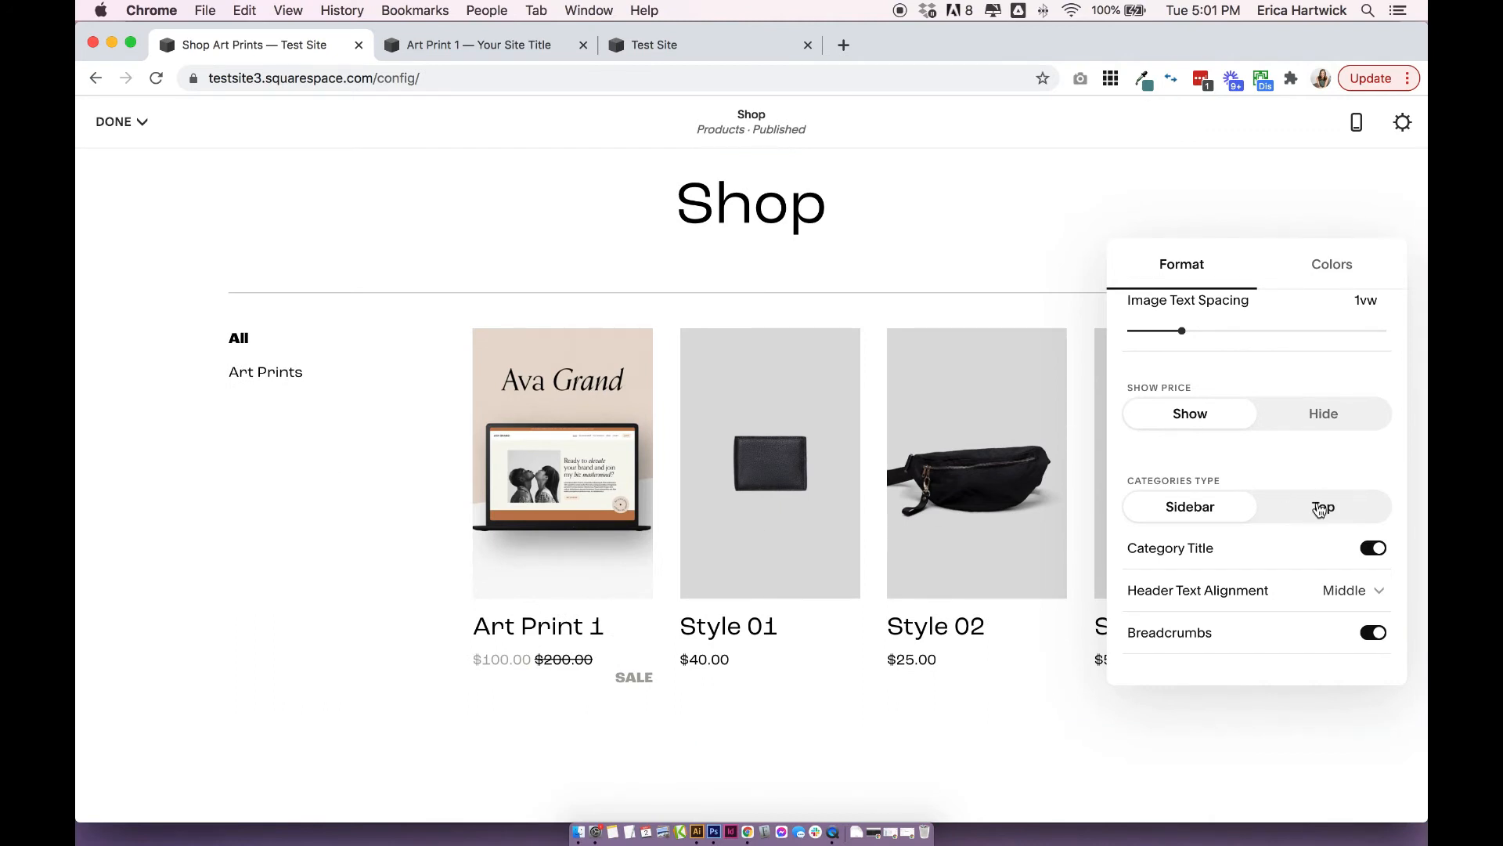
pyautogui.scroll(3, 1320, 509)
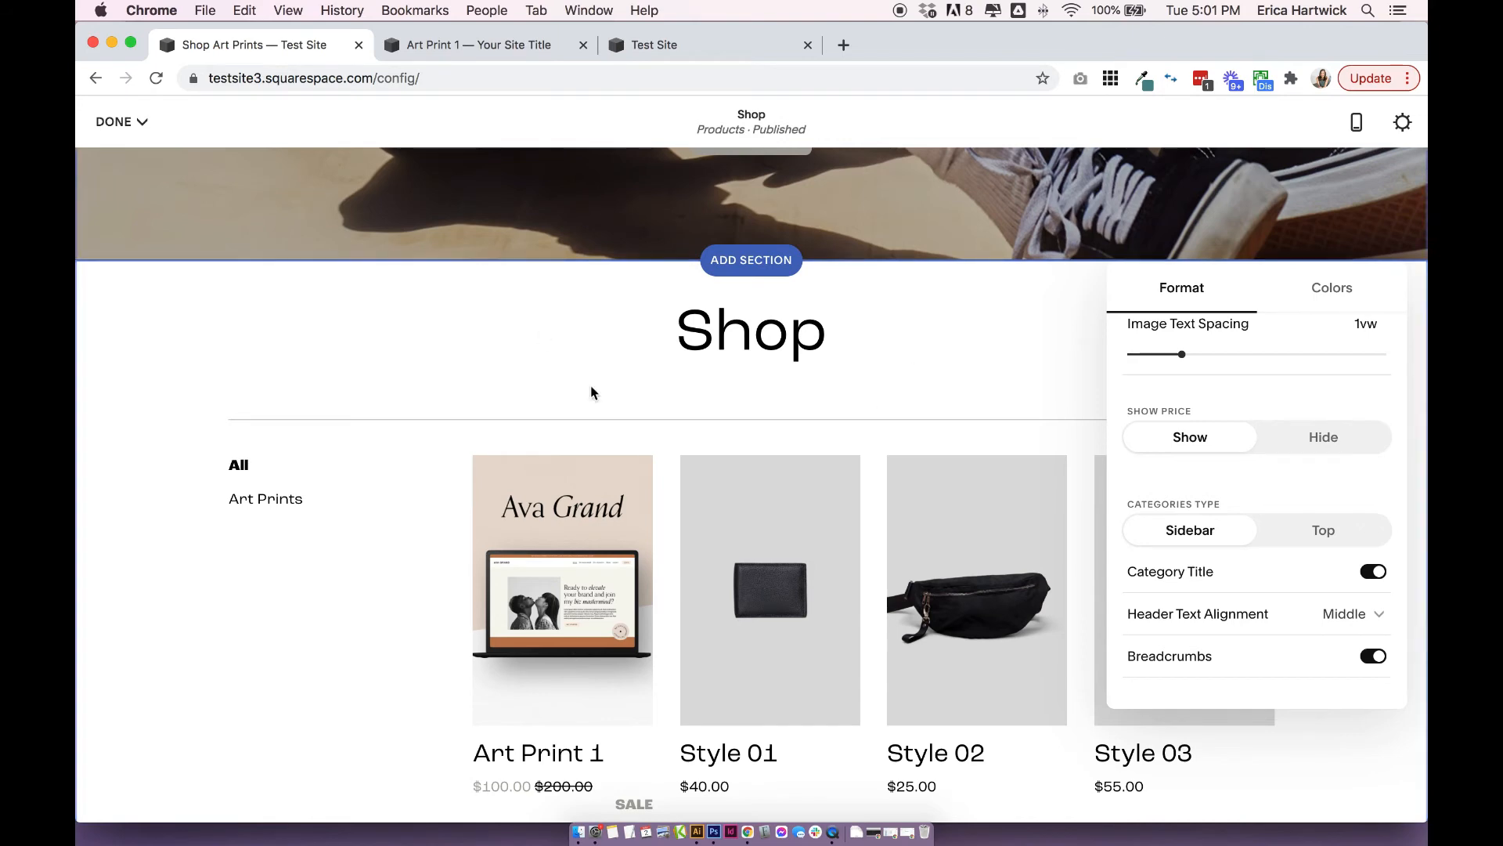
pyautogui.click(1375, 573)
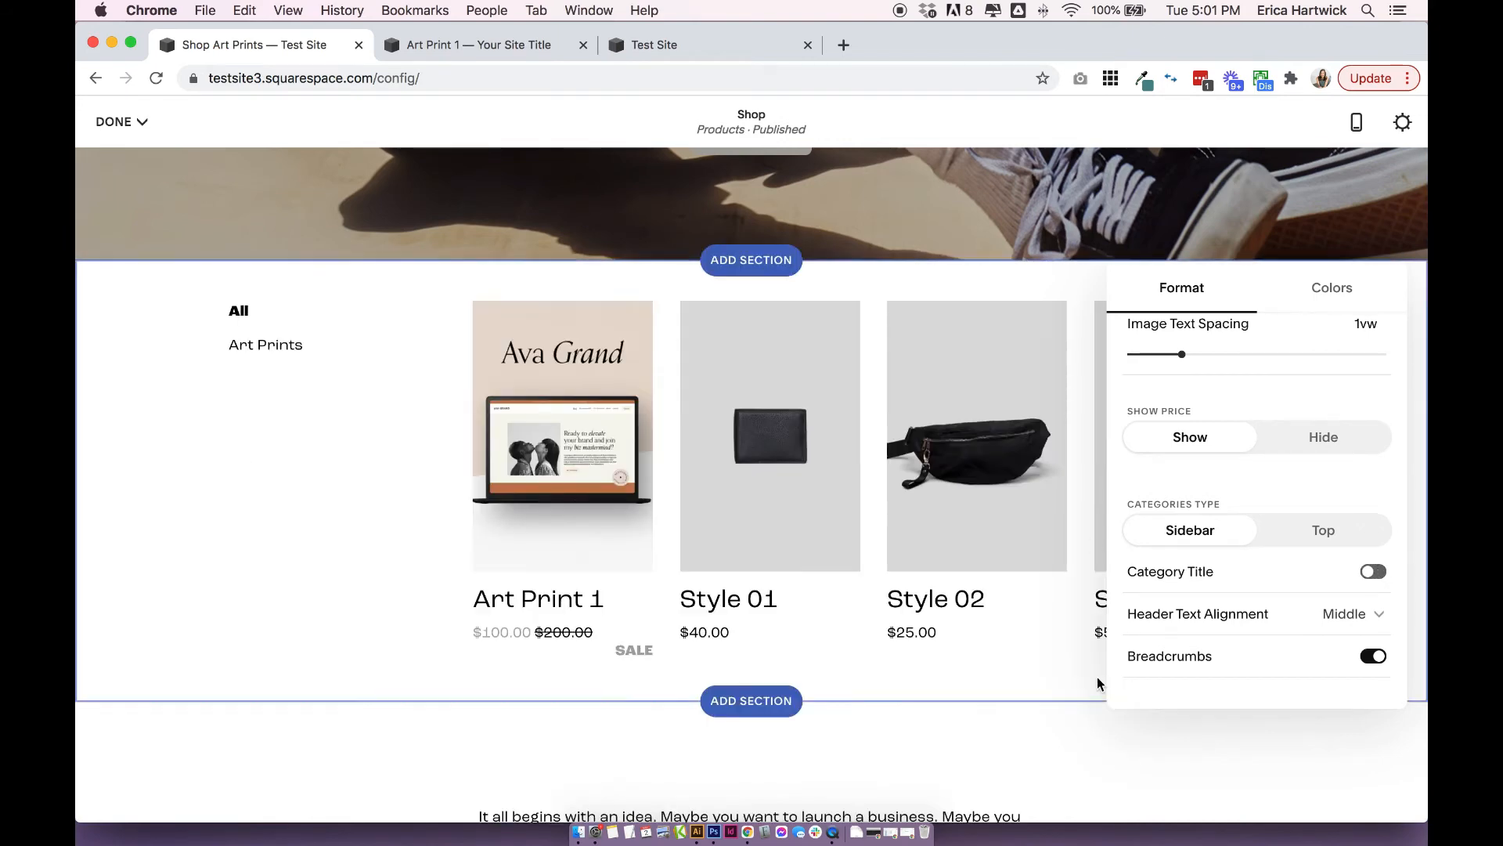
# Check the Header Text Alignment options, leave the format settings, and review the Shop page's product section.
pyautogui.scroll(2, 832, 577)
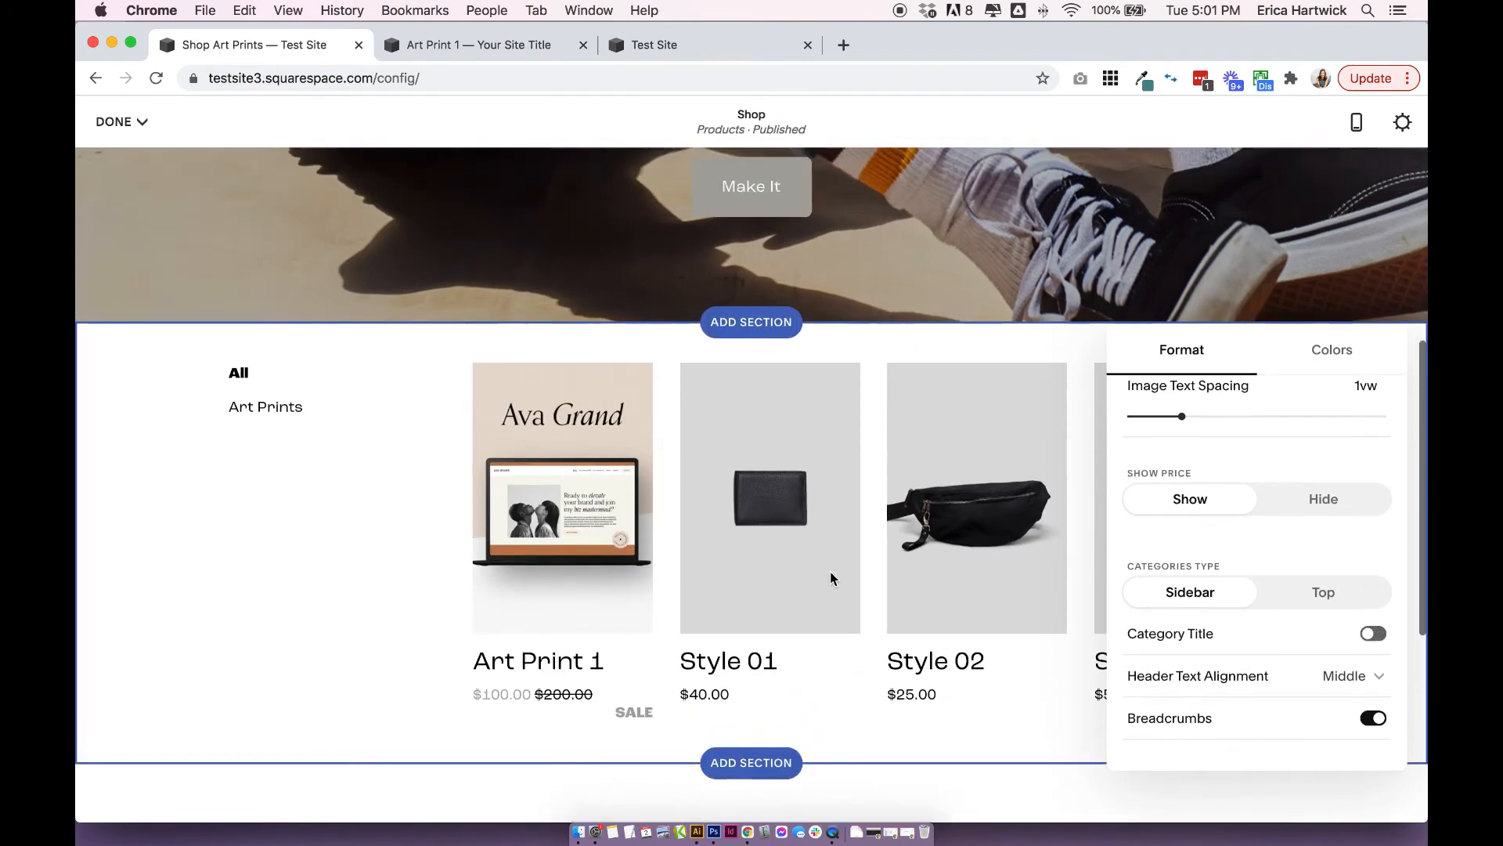
pyautogui.scroll(-1, 833, 577)
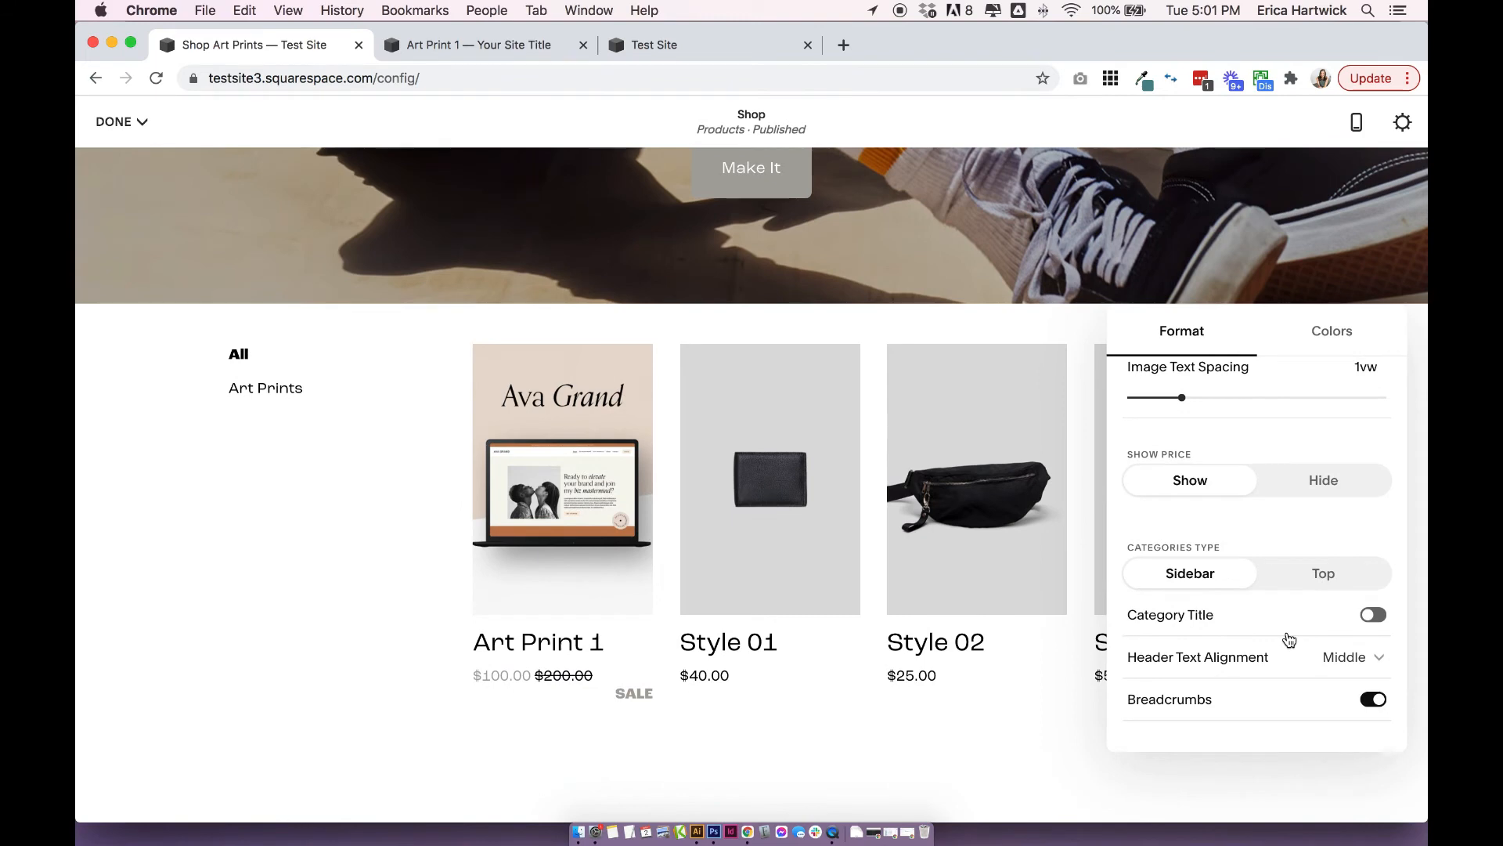
pyautogui.click(1378, 658)
pyautogui.click(1401, 530)
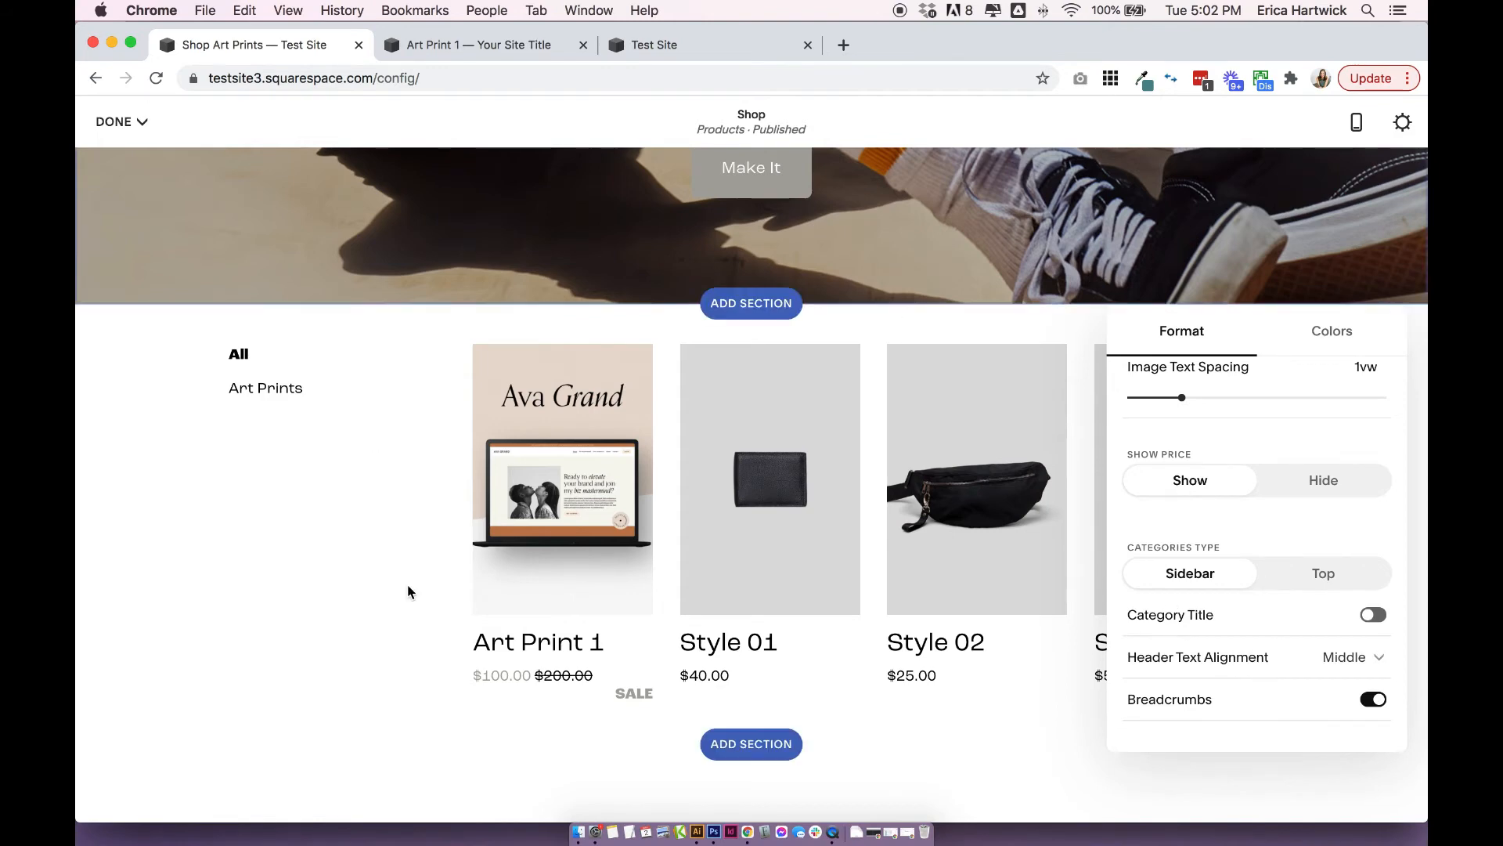
pyautogui.scroll(5, 1185, 589)
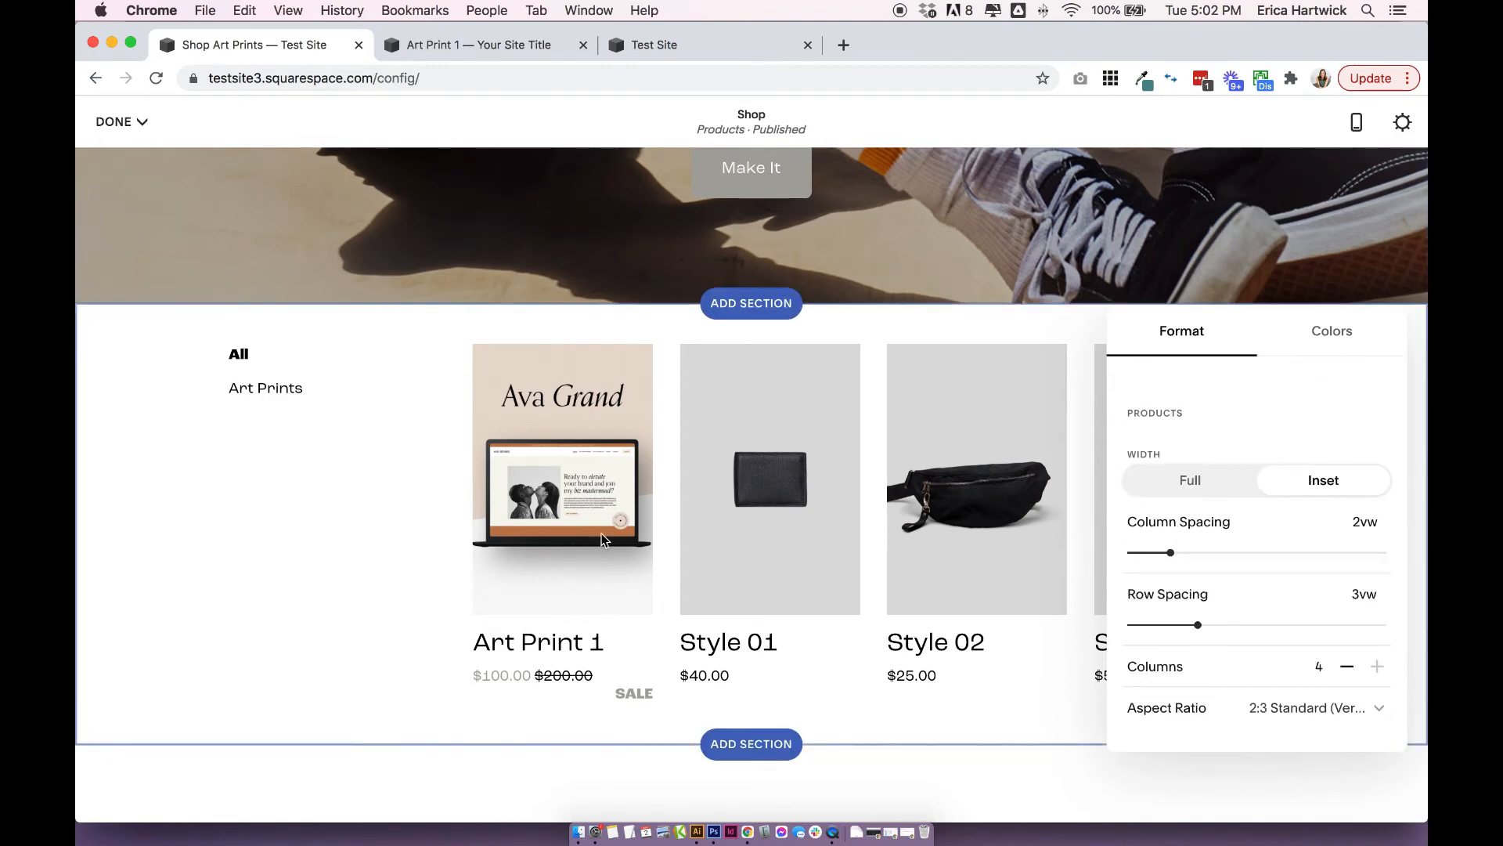
pyautogui.click(168, 502)
pyautogui.scroll(10, 700, 539)
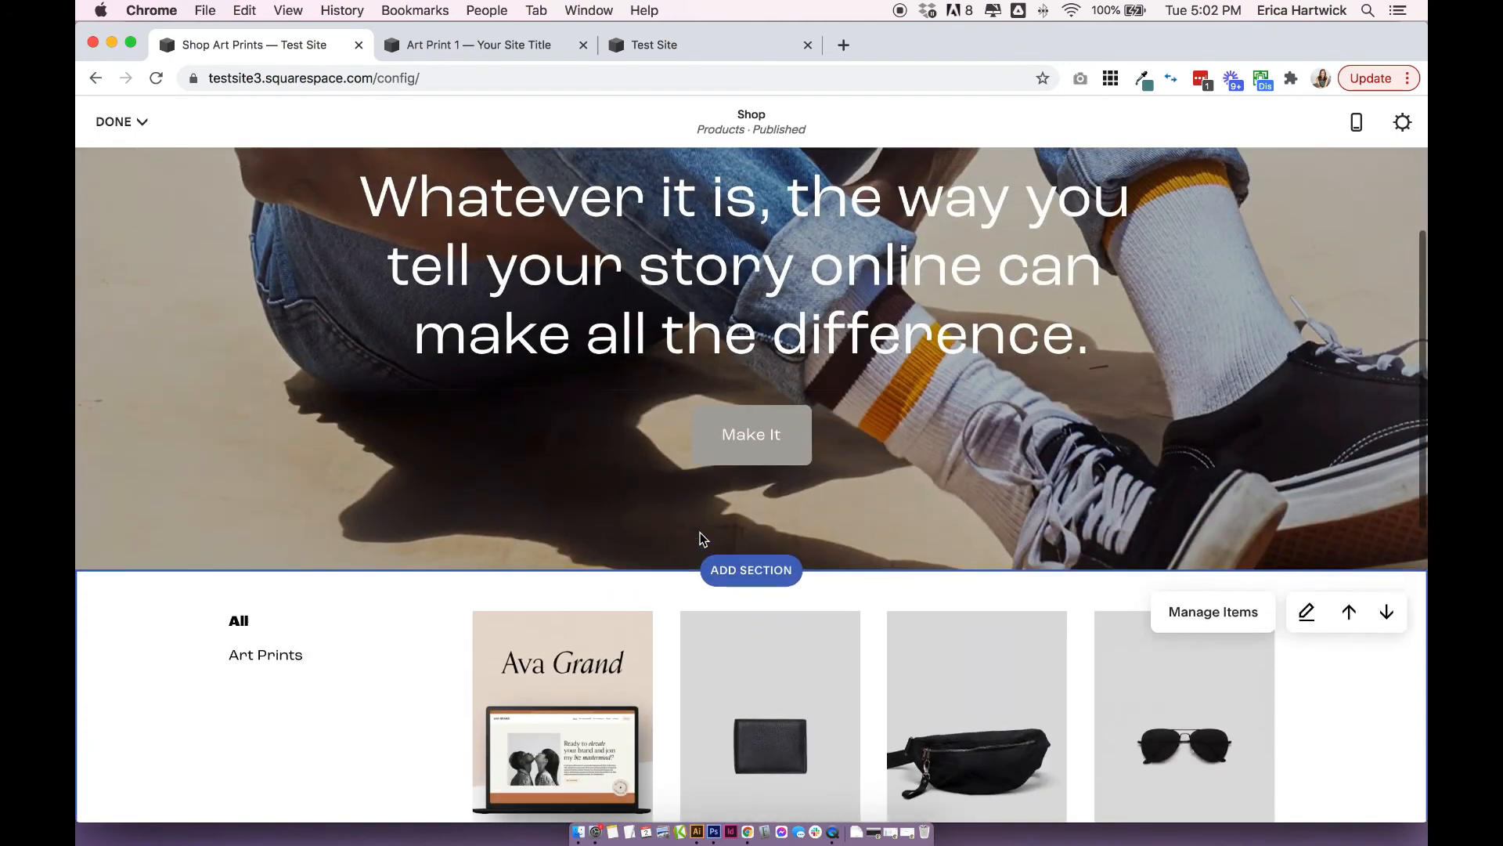
pyautogui.scroll(-15, 872, 473)
pyautogui.scroll(3, 872, 473)
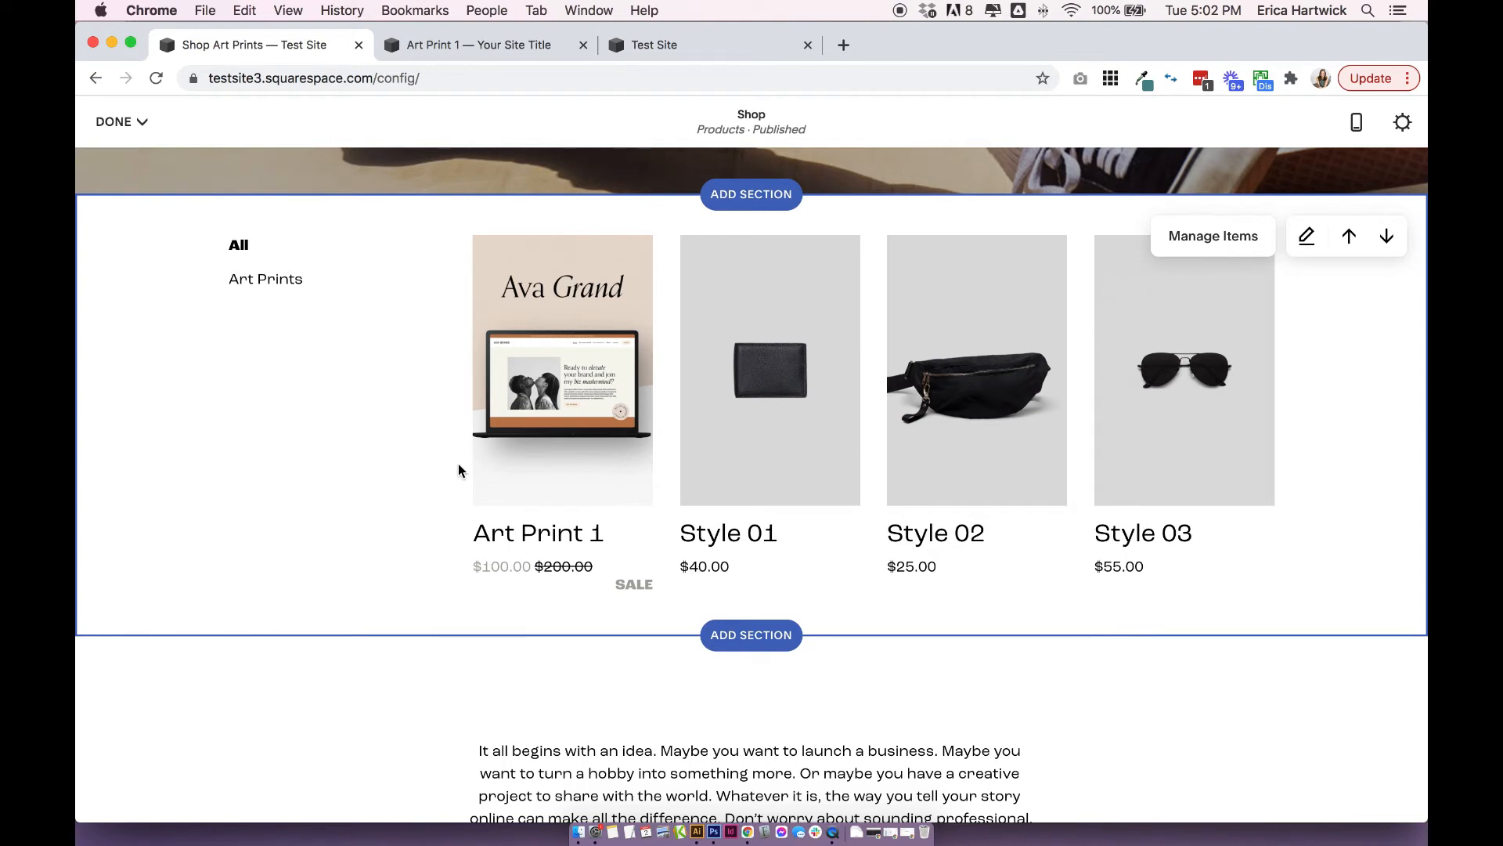
# Save the Shop page, exit its editor, and open the Art Print 1 product page for editing.
pyautogui.click(117, 121)
pyautogui.click(141, 160)
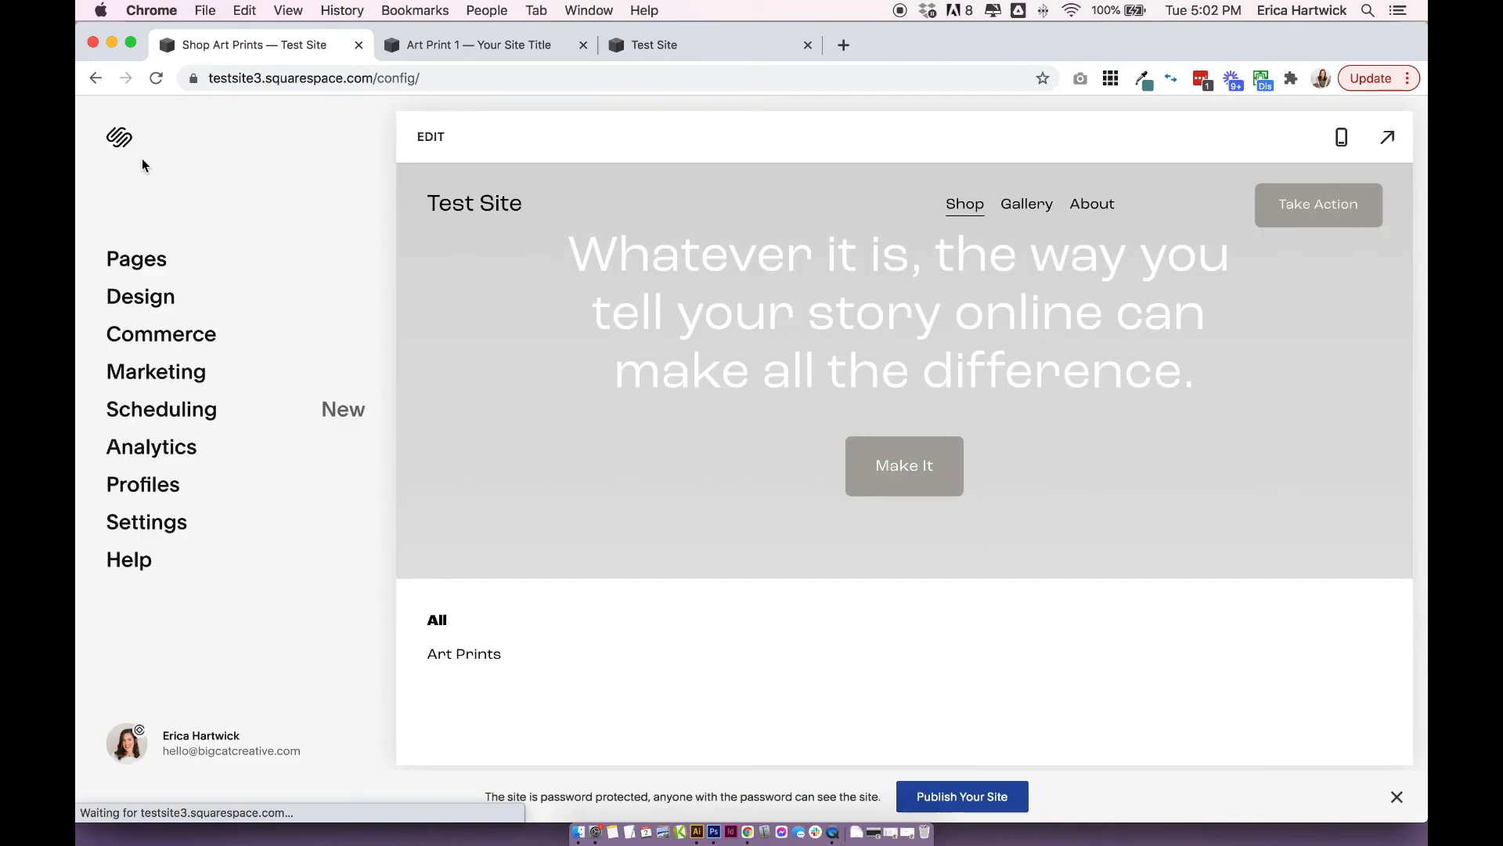
pyautogui.scroll(-8, 648, 423)
pyautogui.scroll(4, 648, 423)
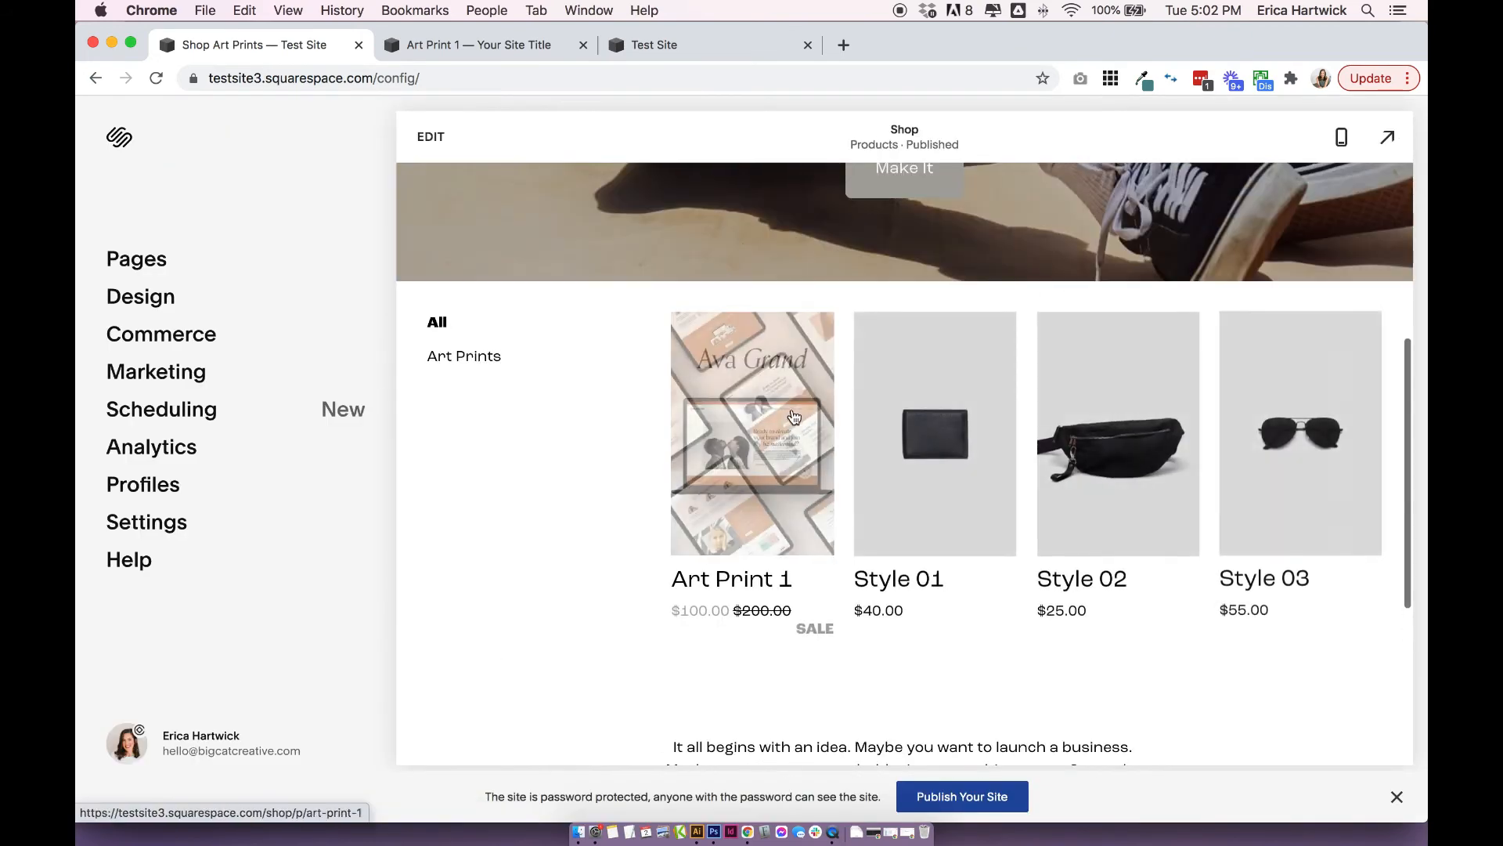
pyautogui.click(789, 415)
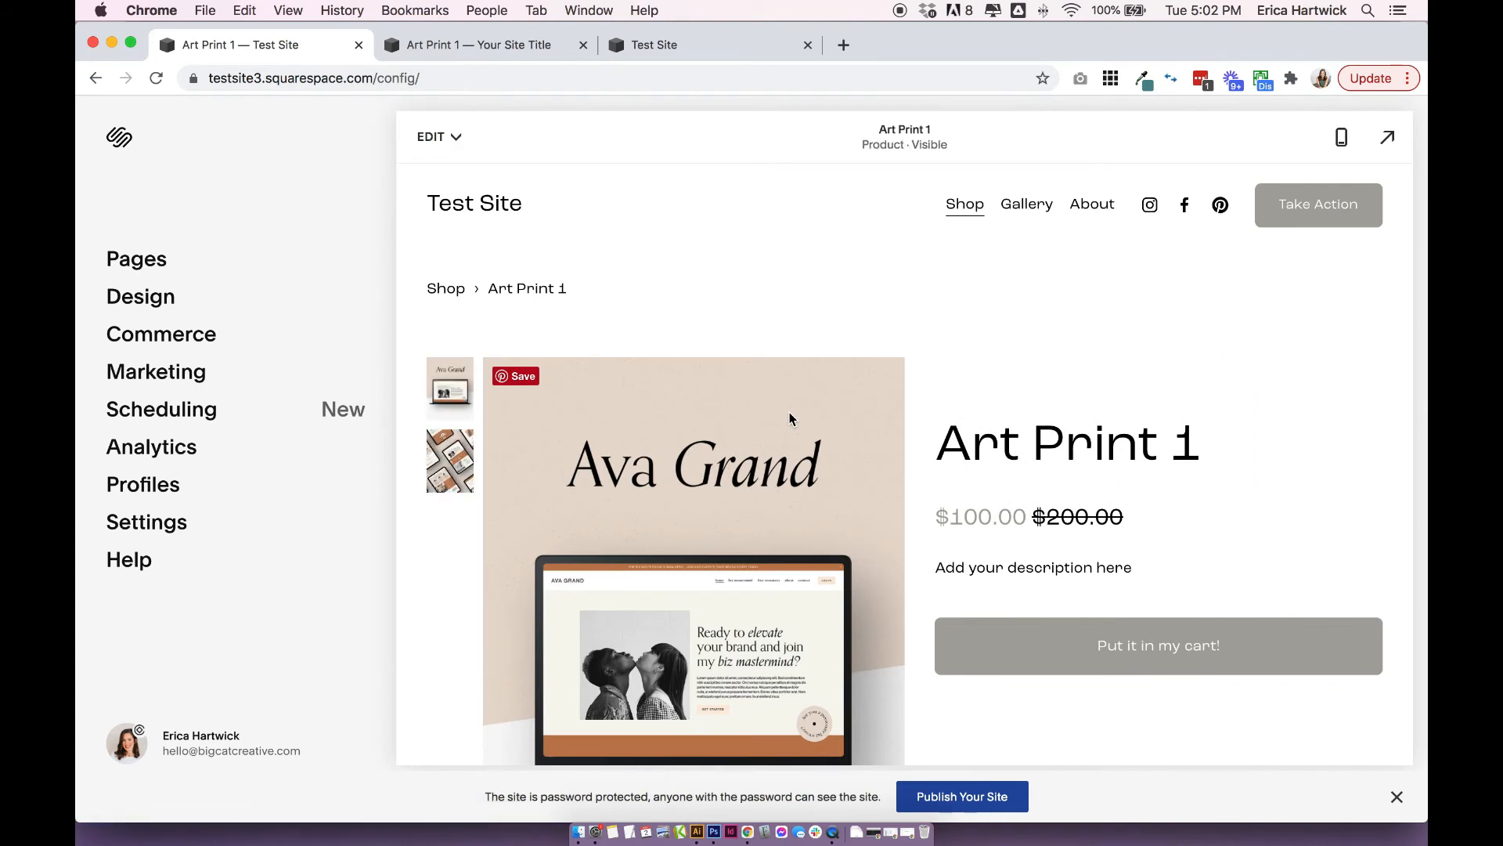
pyautogui.click(440, 136)
pyautogui.click(435, 219)
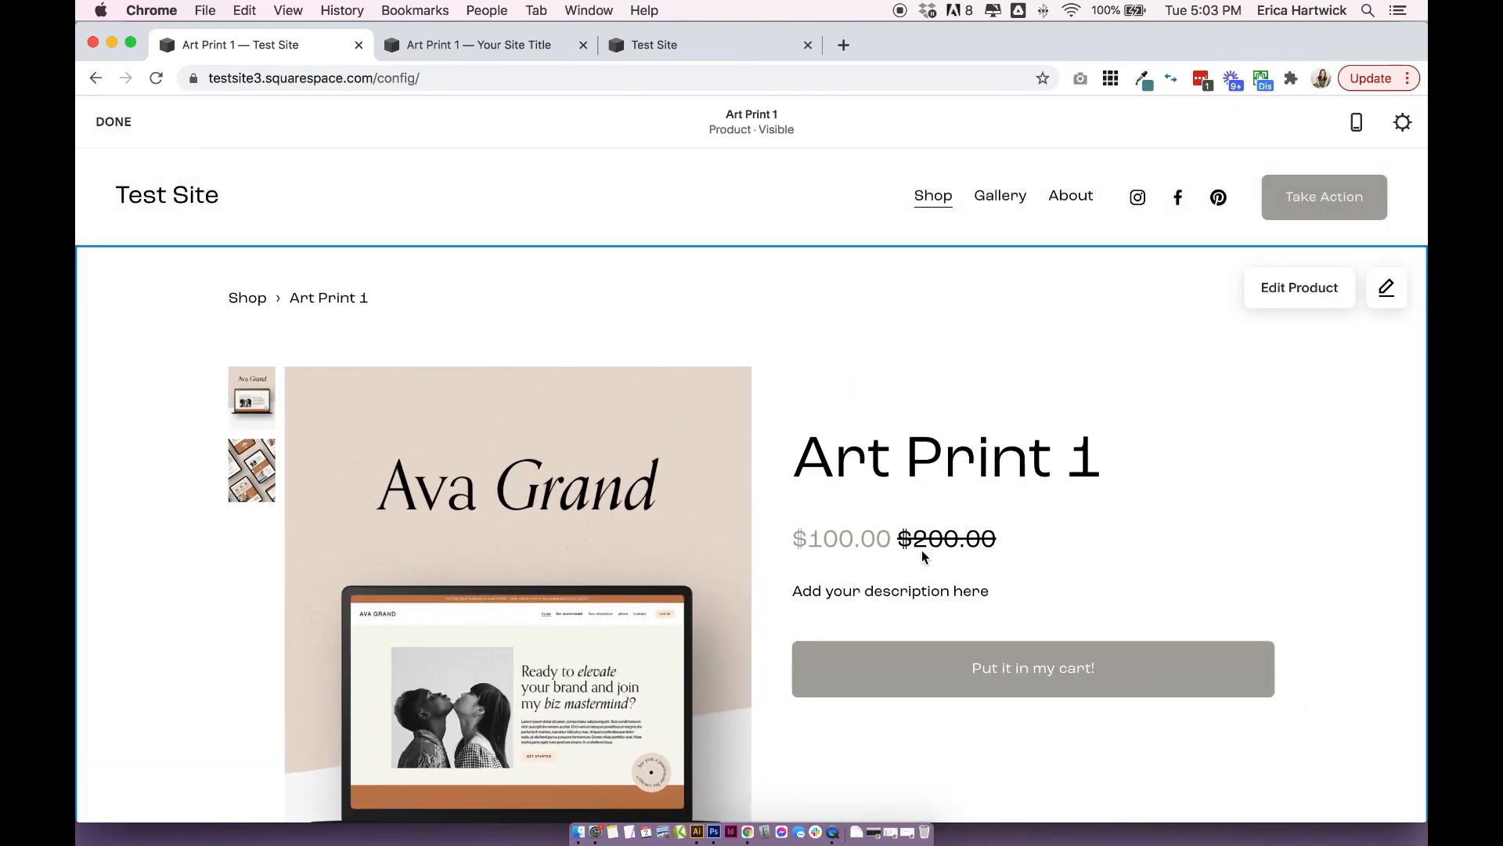
# Set the aspect ratio of the Art Print 1 product images to 1:1 Square.
pyautogui.click(1387, 290)
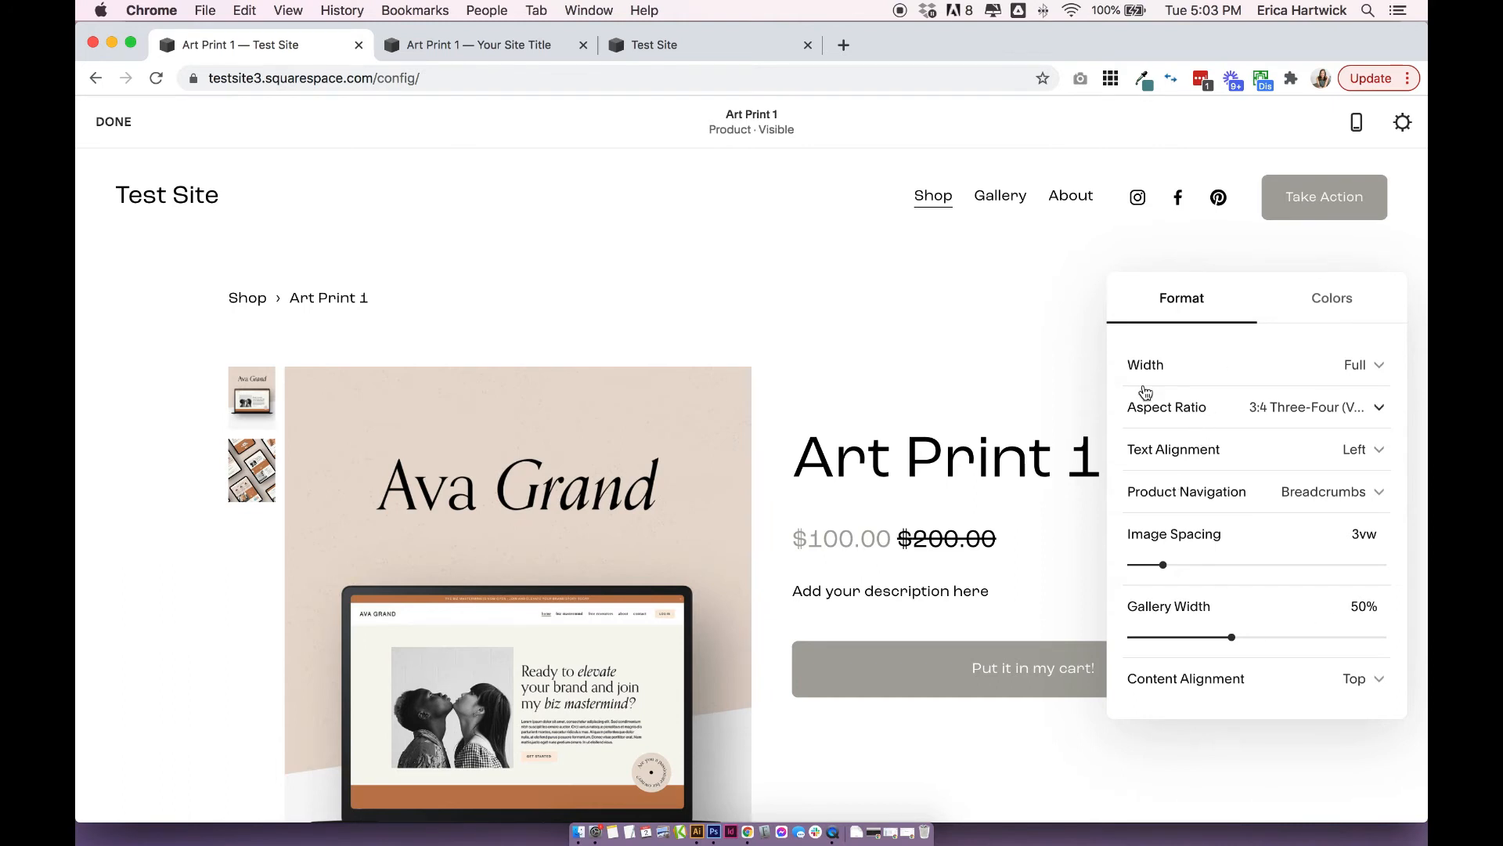
pyautogui.click(1190, 408)
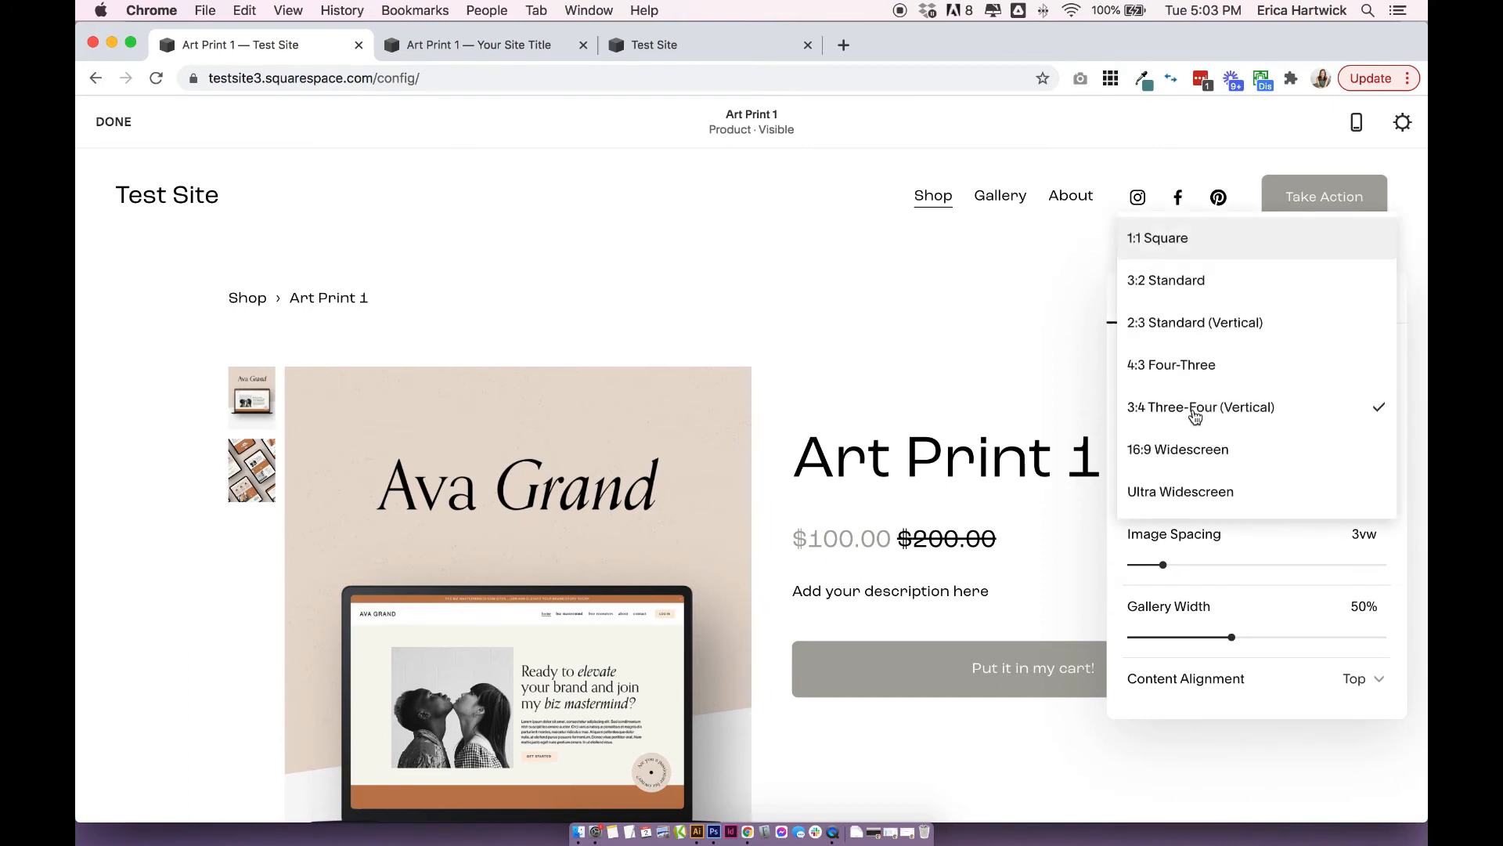
pyautogui.click(1210, 377)
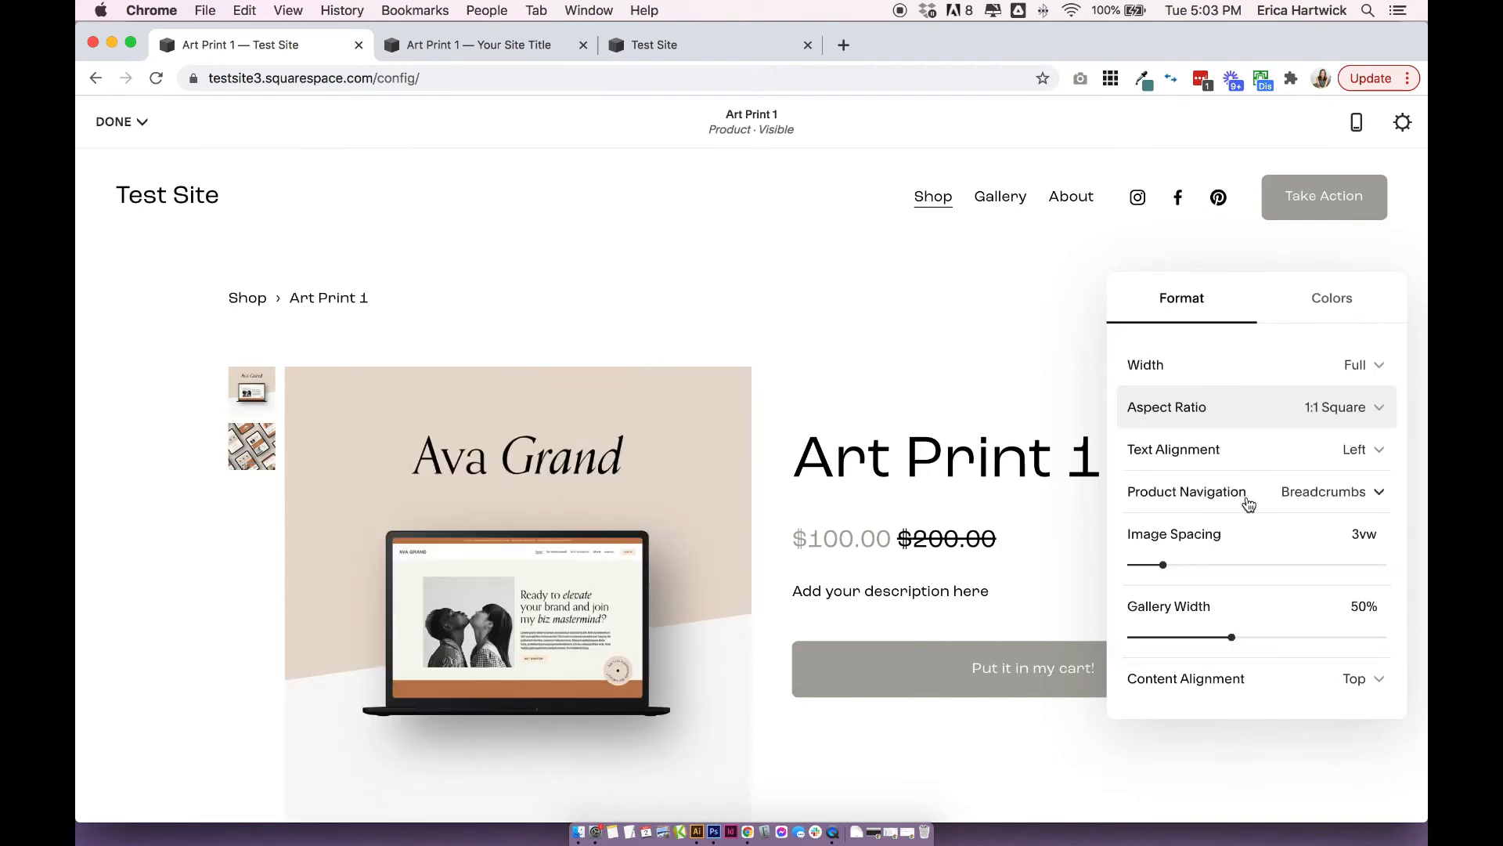
# Try setting Product Navigation to None on the product page, and set it back to Breadcrumbs.
pyautogui.click(1335, 493)
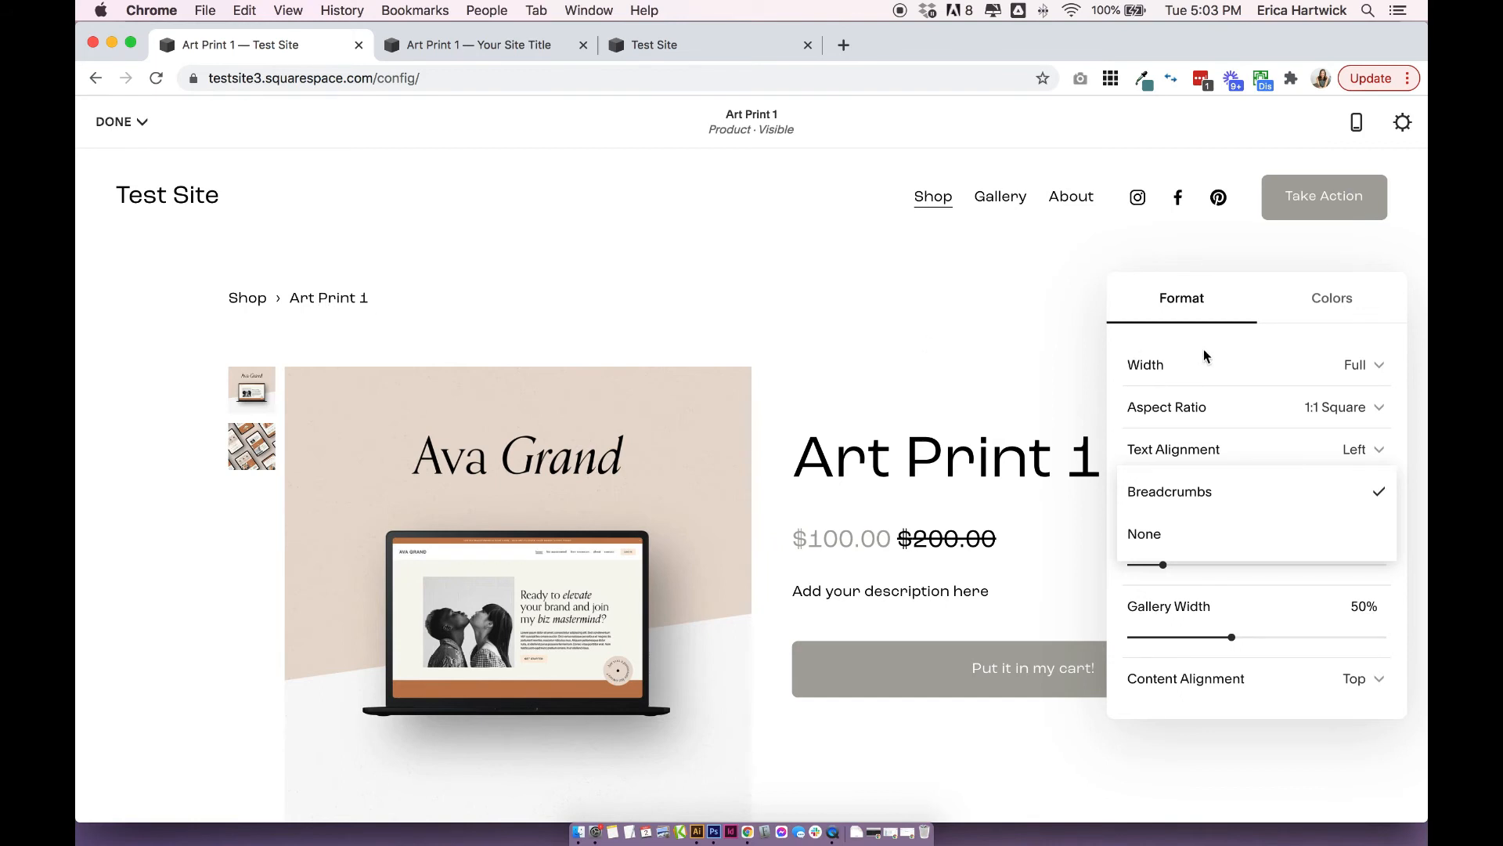
pyautogui.click(1190, 553)
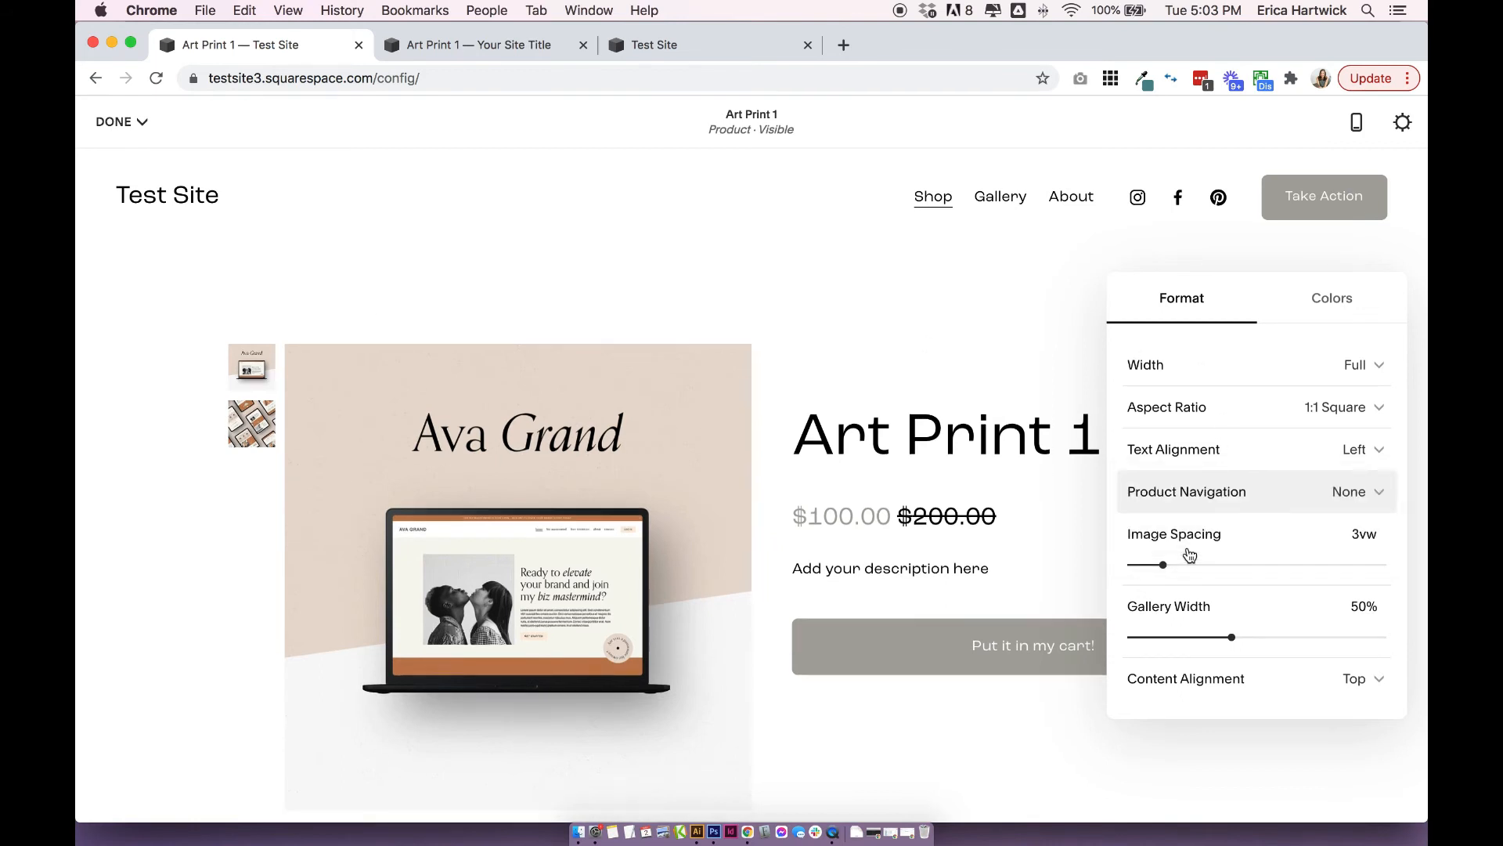
pyautogui.click(1261, 495)
pyautogui.click(1261, 468)
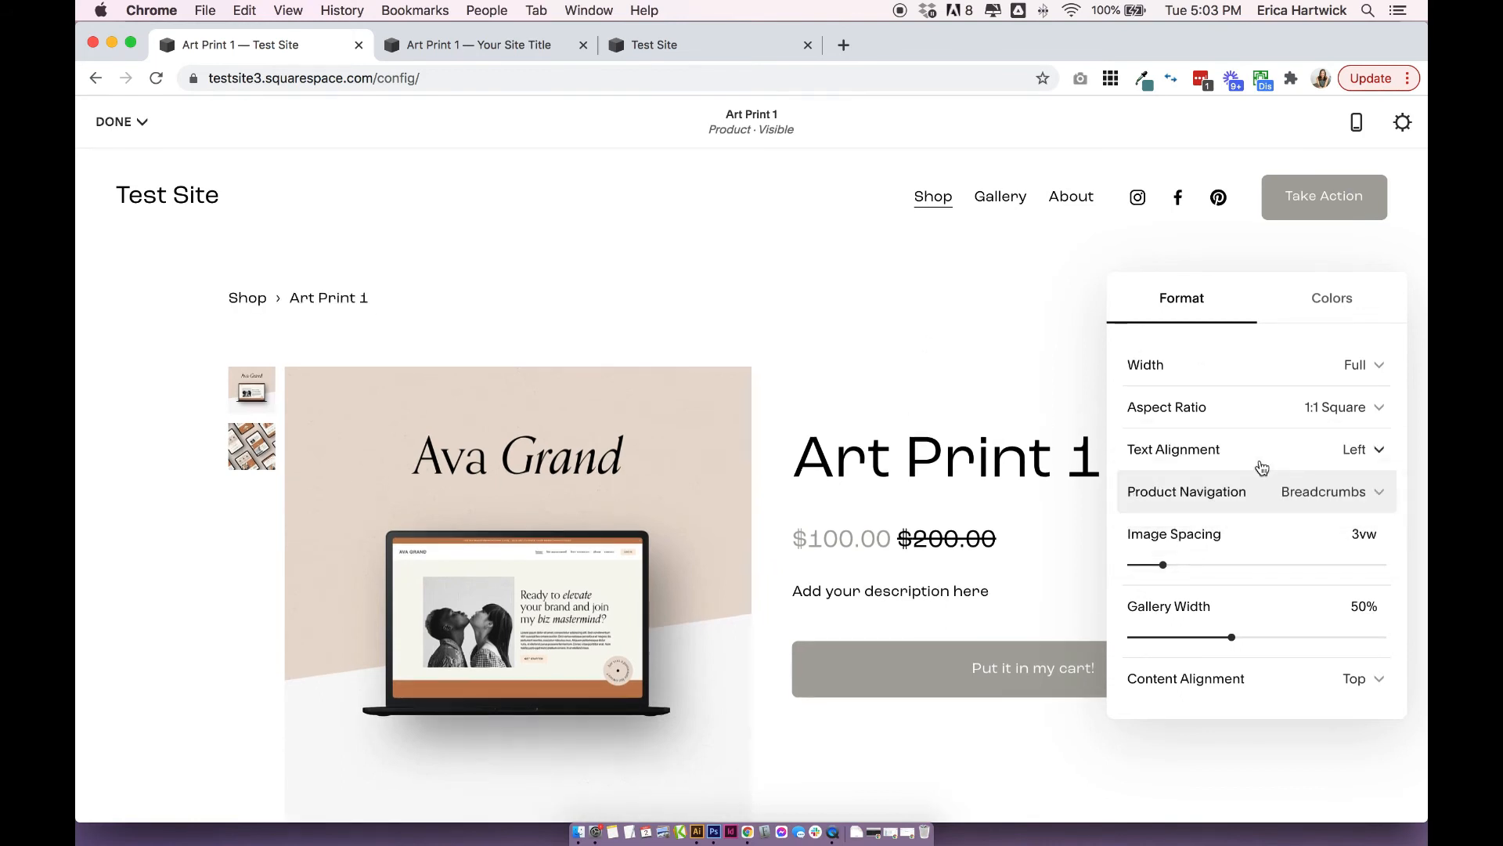
# Set the product page's gallery width to 43%.
pyautogui.scroll(-2, 1252, 462)
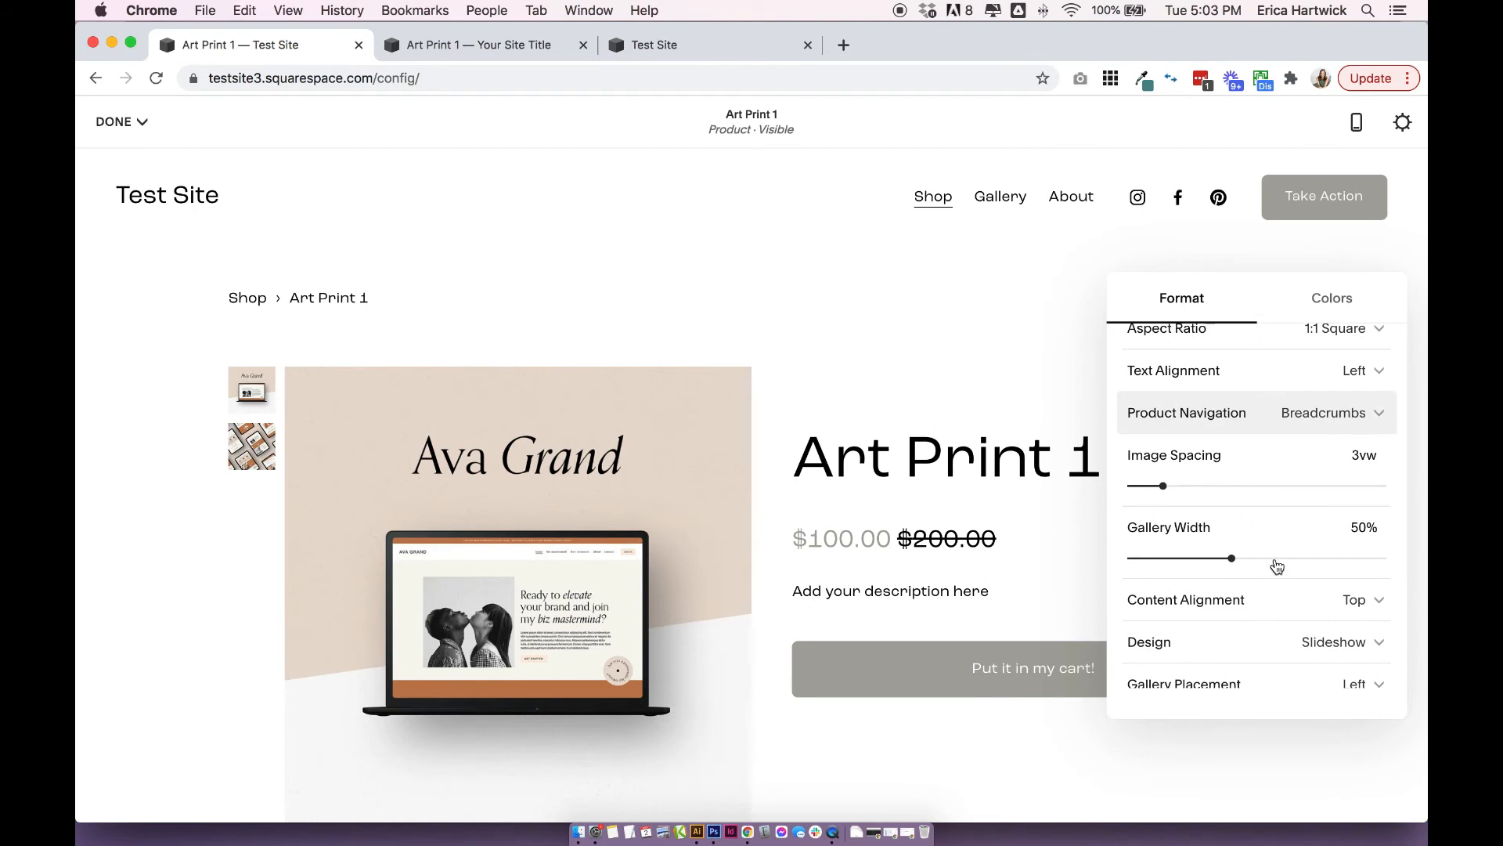
pyautogui.moveTo(1232, 557); pyautogui.dragTo(1196, 558)
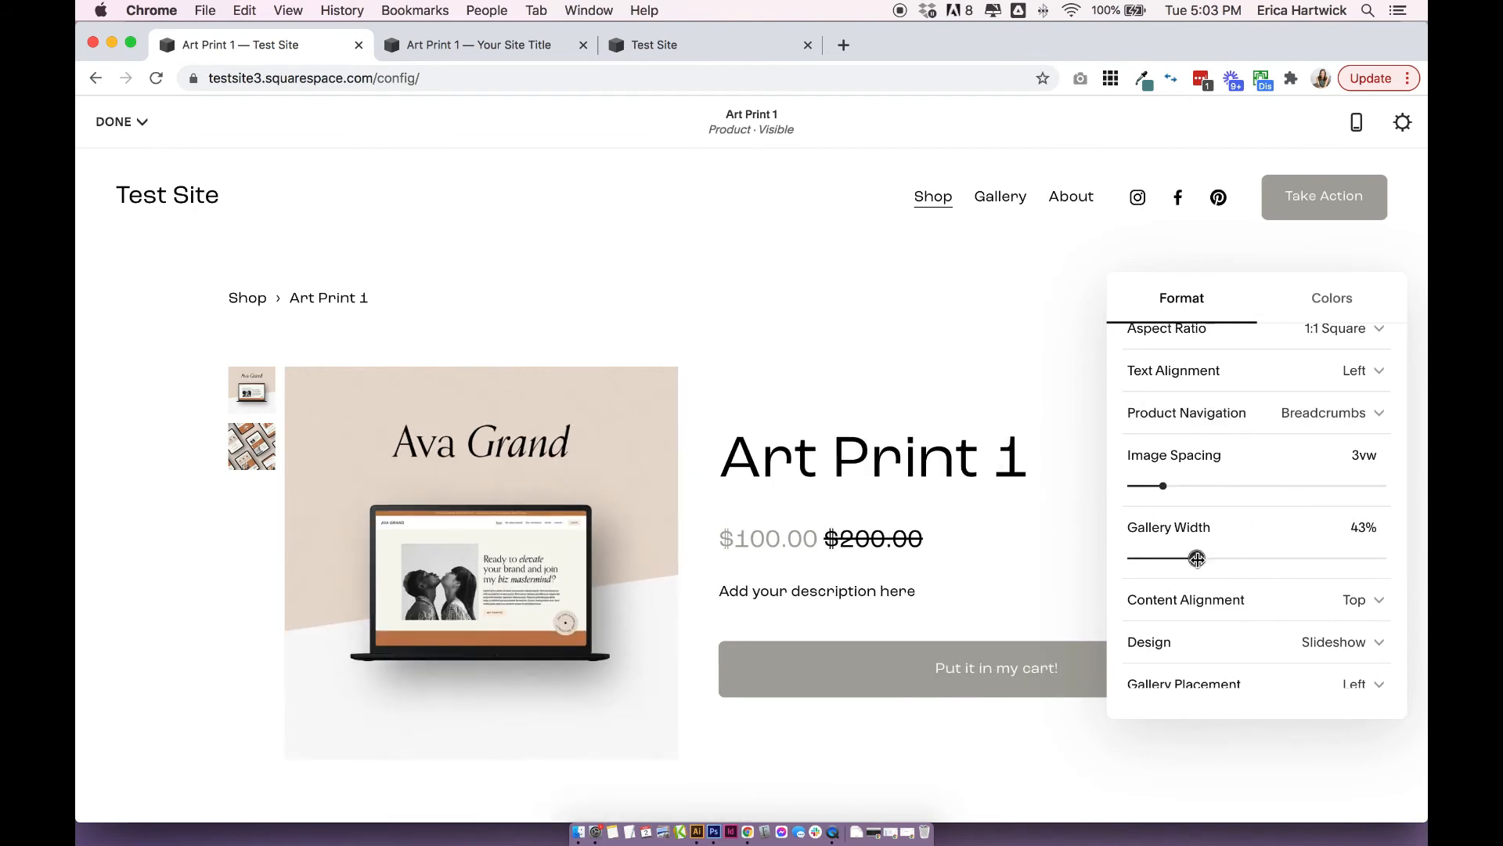
# Try the Stacked design for the product image gallery and check how its images are laid out.
pyautogui.scroll(-3, 1197, 554)
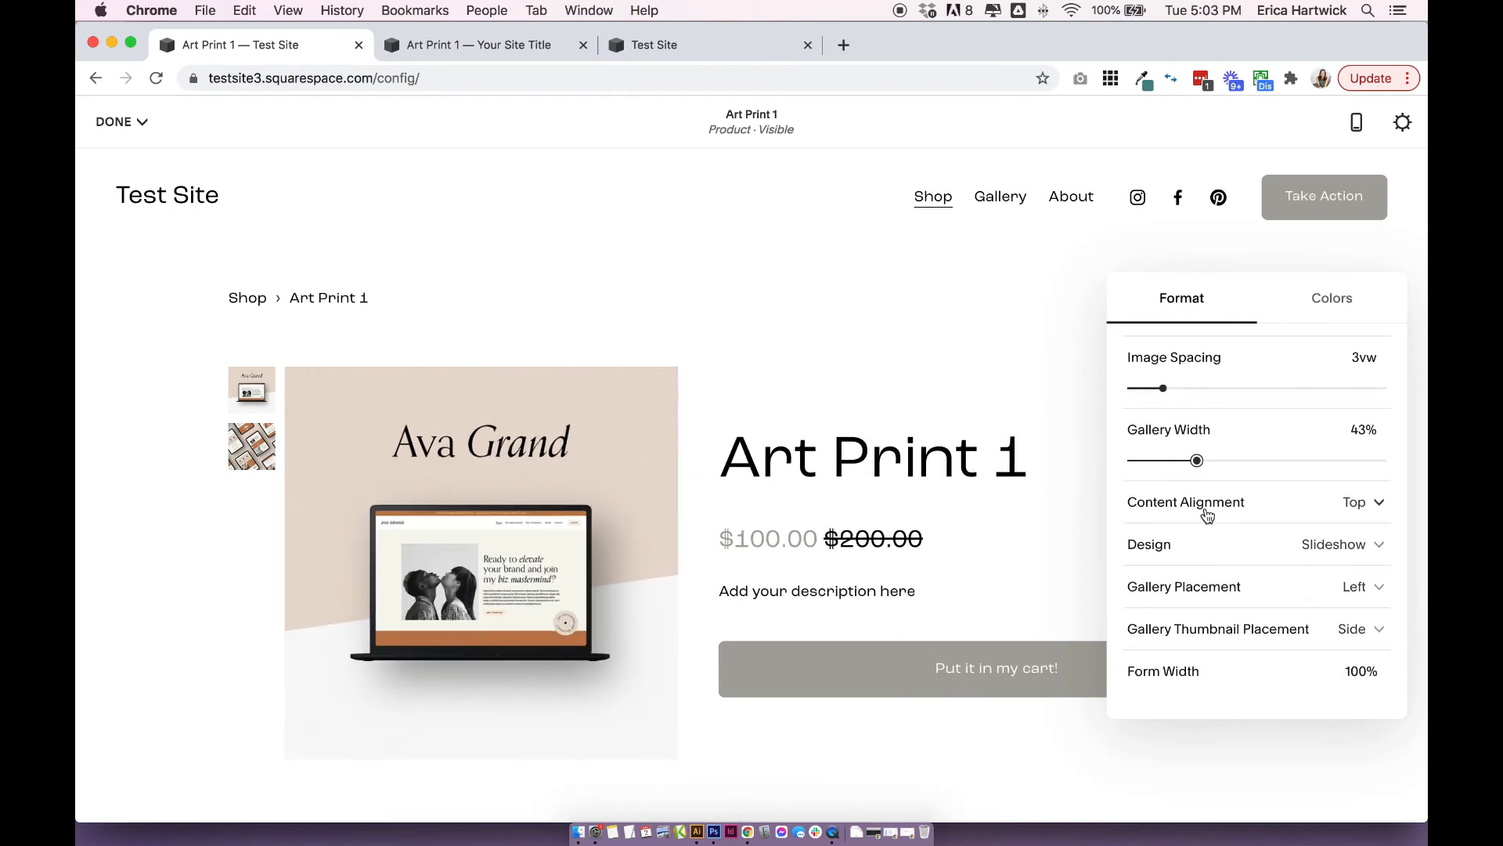
pyautogui.scroll(-2, 1207, 514)
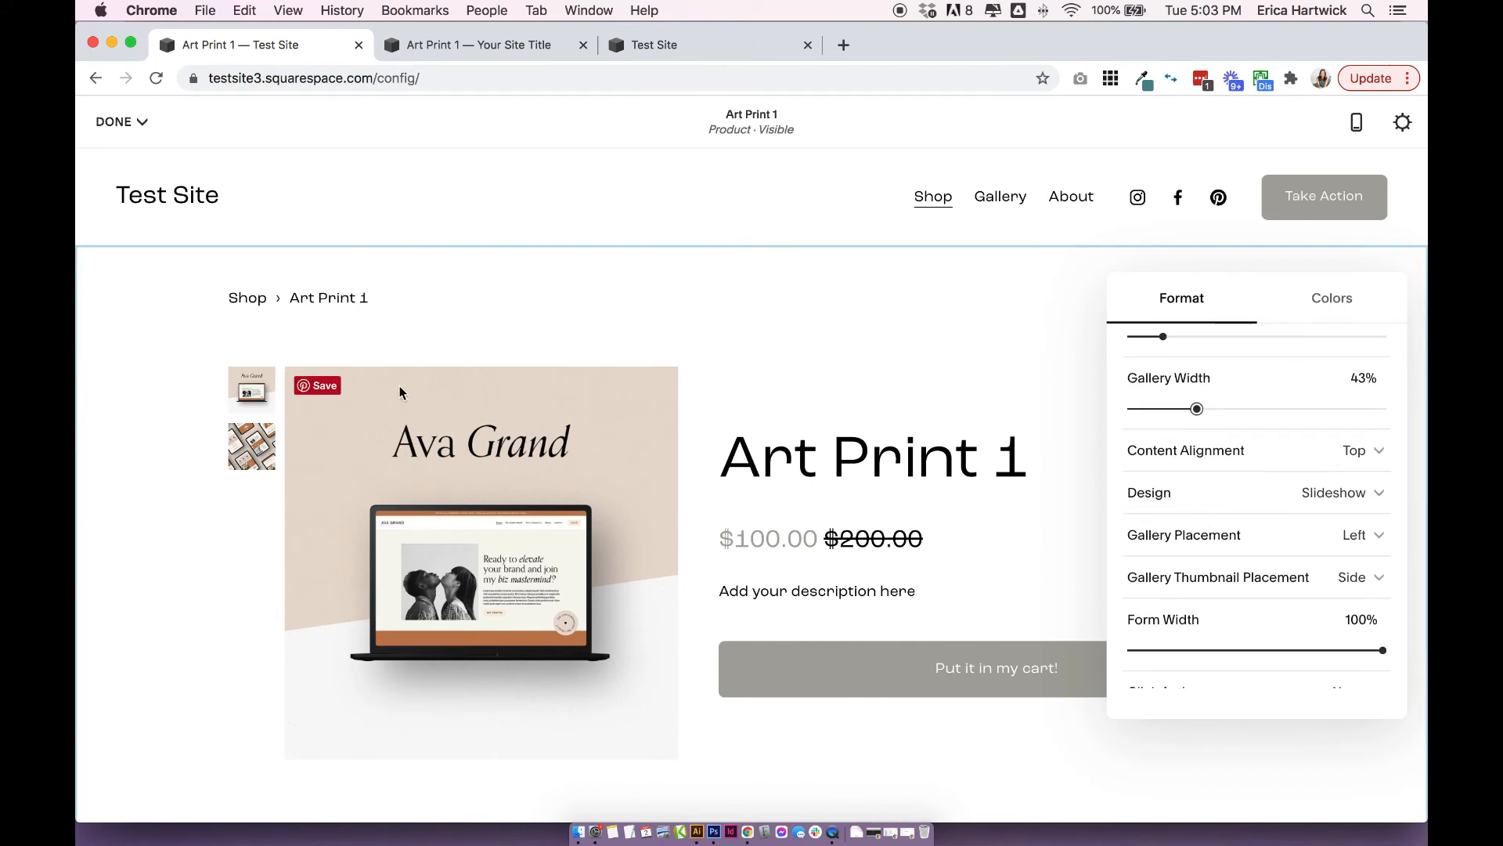
pyautogui.click(1333, 499)
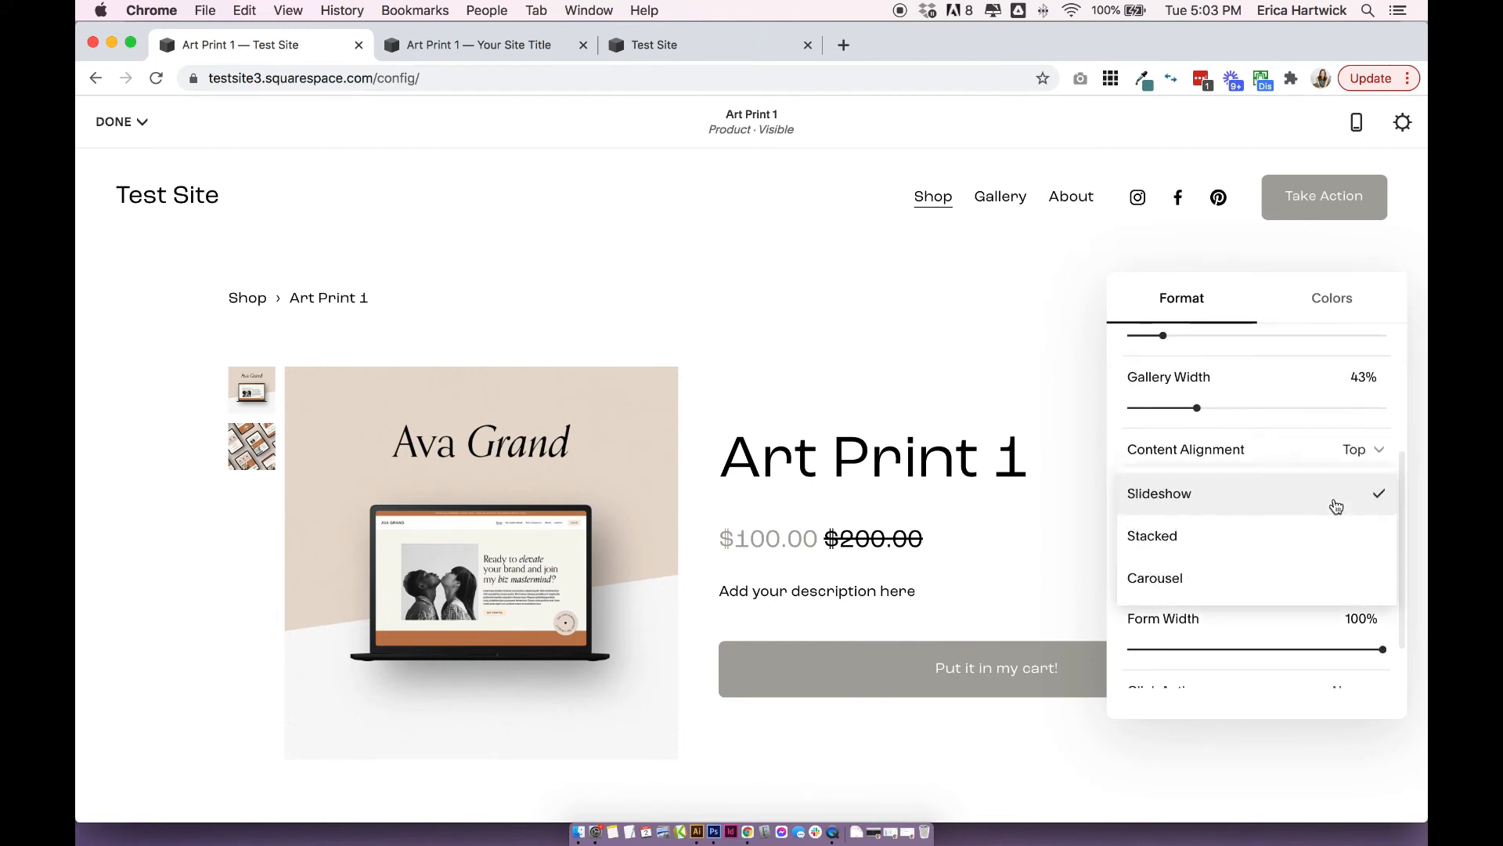
pyautogui.scroll(1, 1292, 541)
pyautogui.scroll(1, 1292, 540)
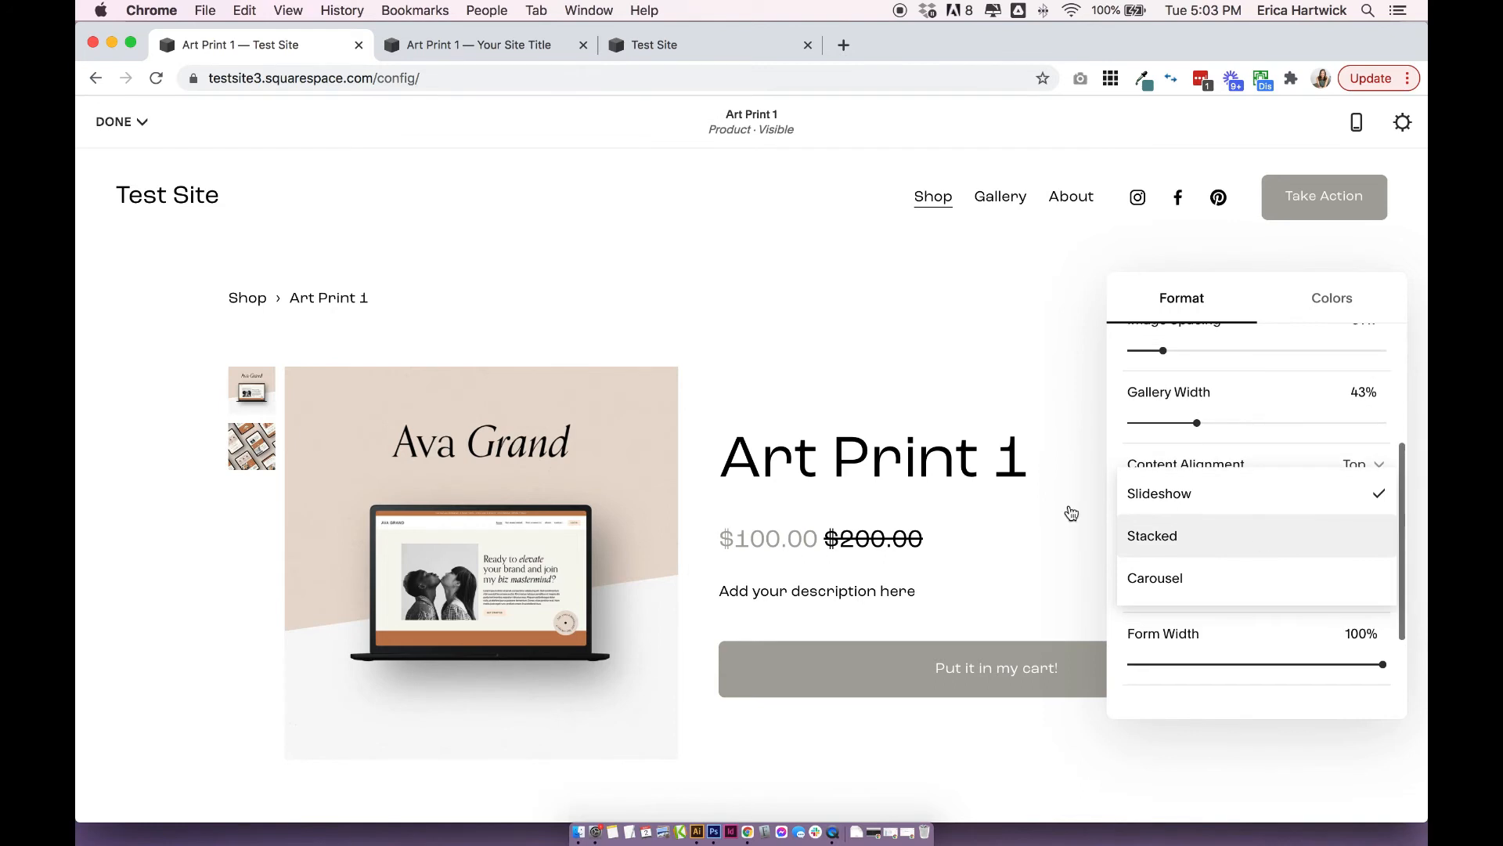
pyautogui.click(1153, 535)
pyautogui.scroll(-3, 1041, 509)
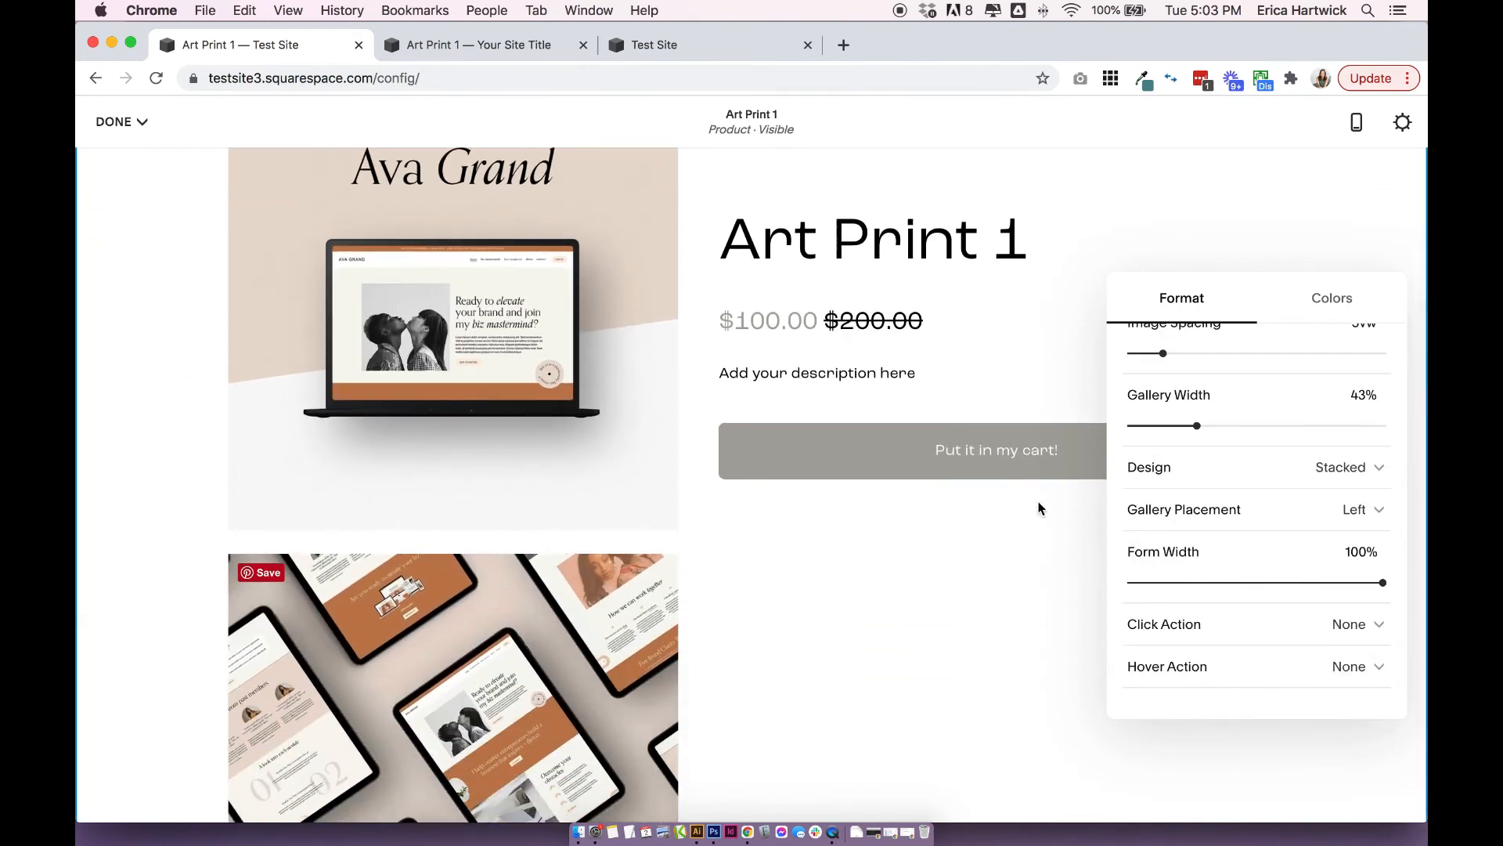
pyautogui.scroll(2, 1241, 530)
# Set the product gallery's design to Carousel and flip through its images to test it.
pyautogui.click(1242, 530)
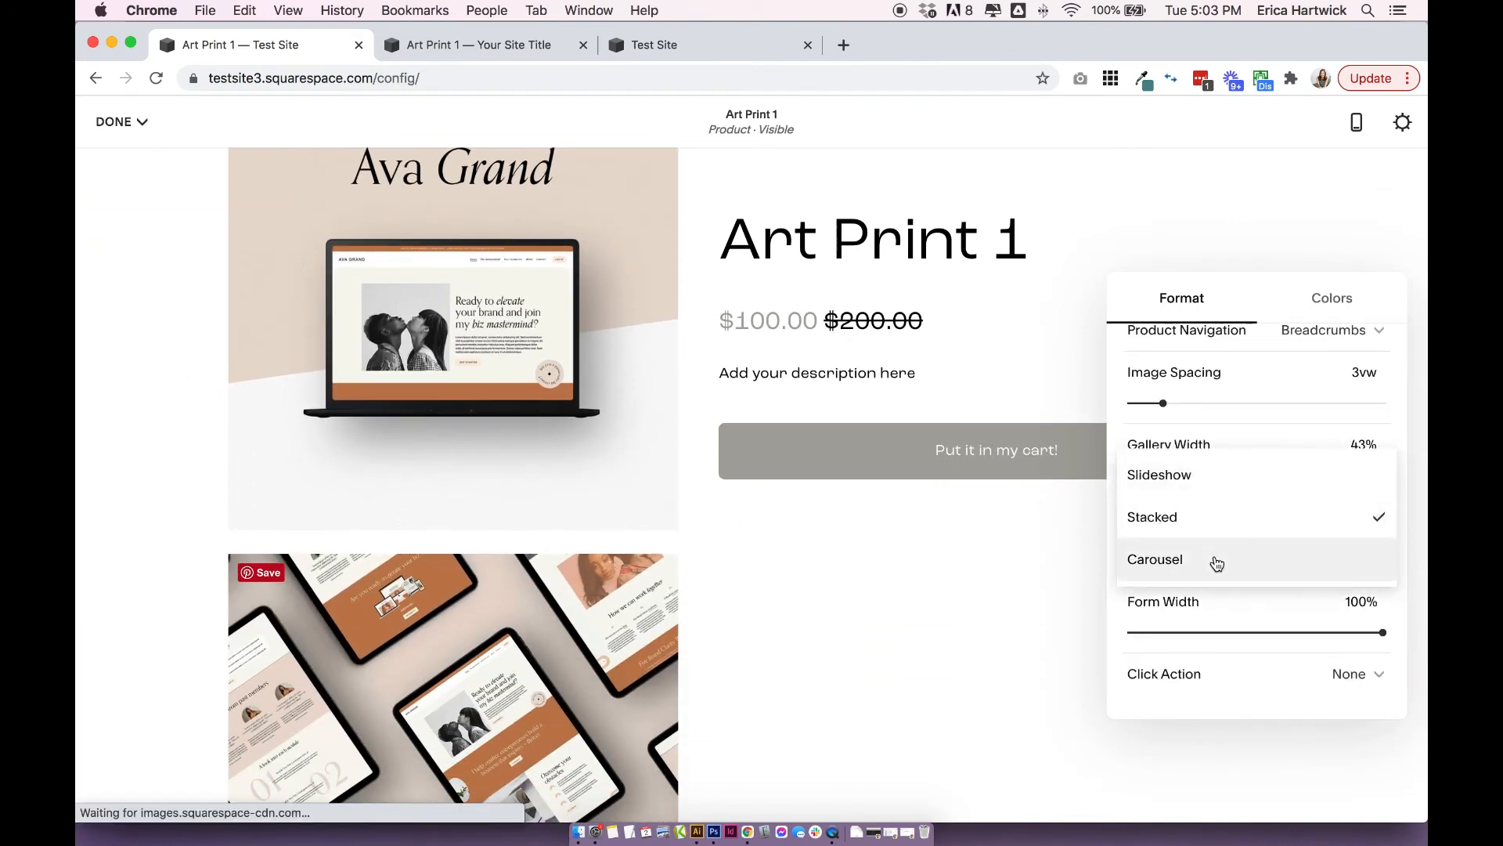
pyautogui.click(1216, 560)
pyautogui.scroll(3, 548, 597)
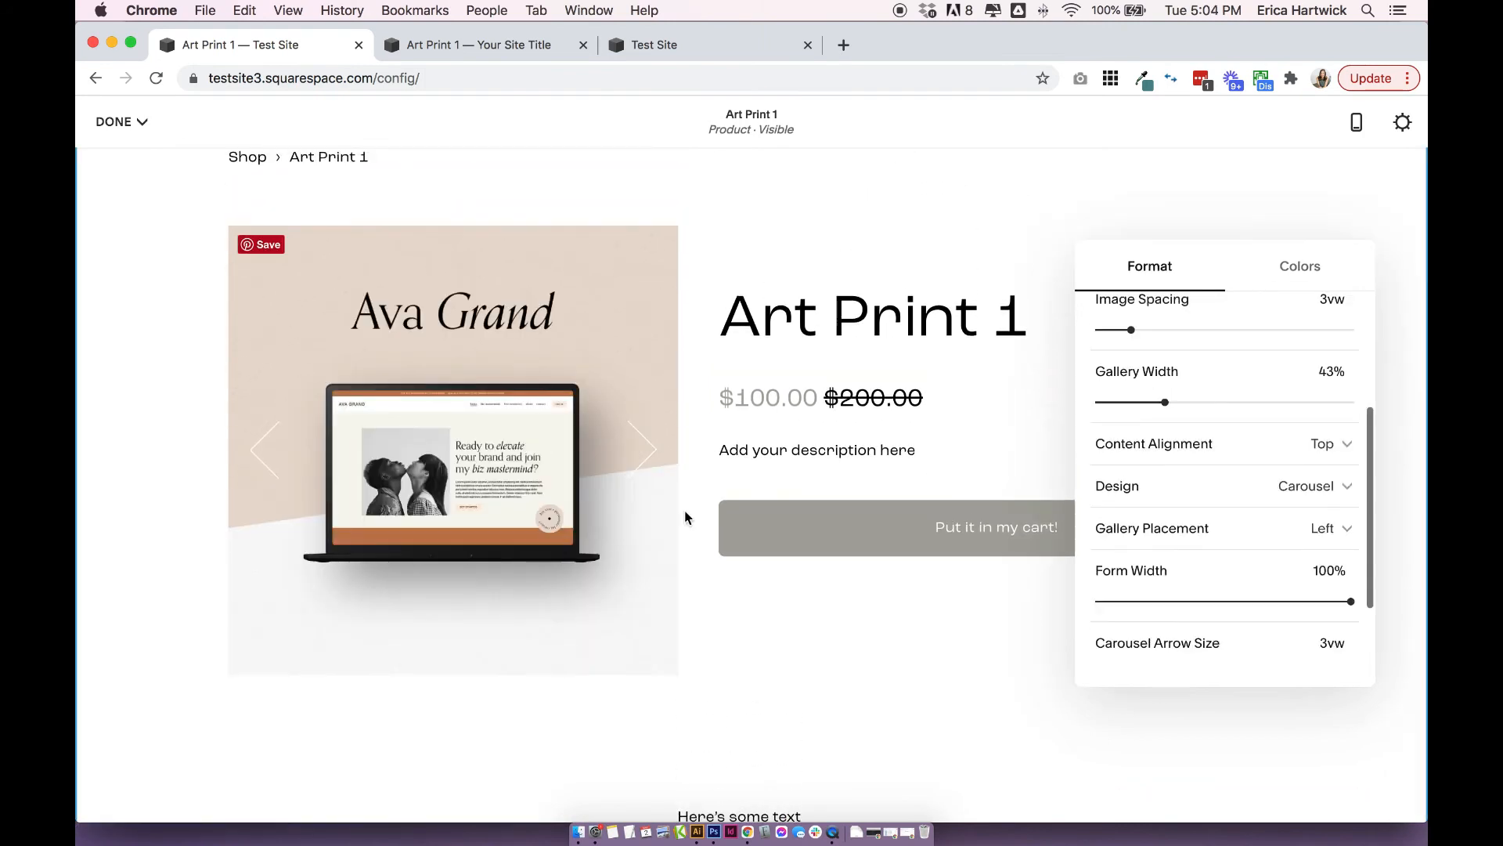
pyautogui.click(645, 448)
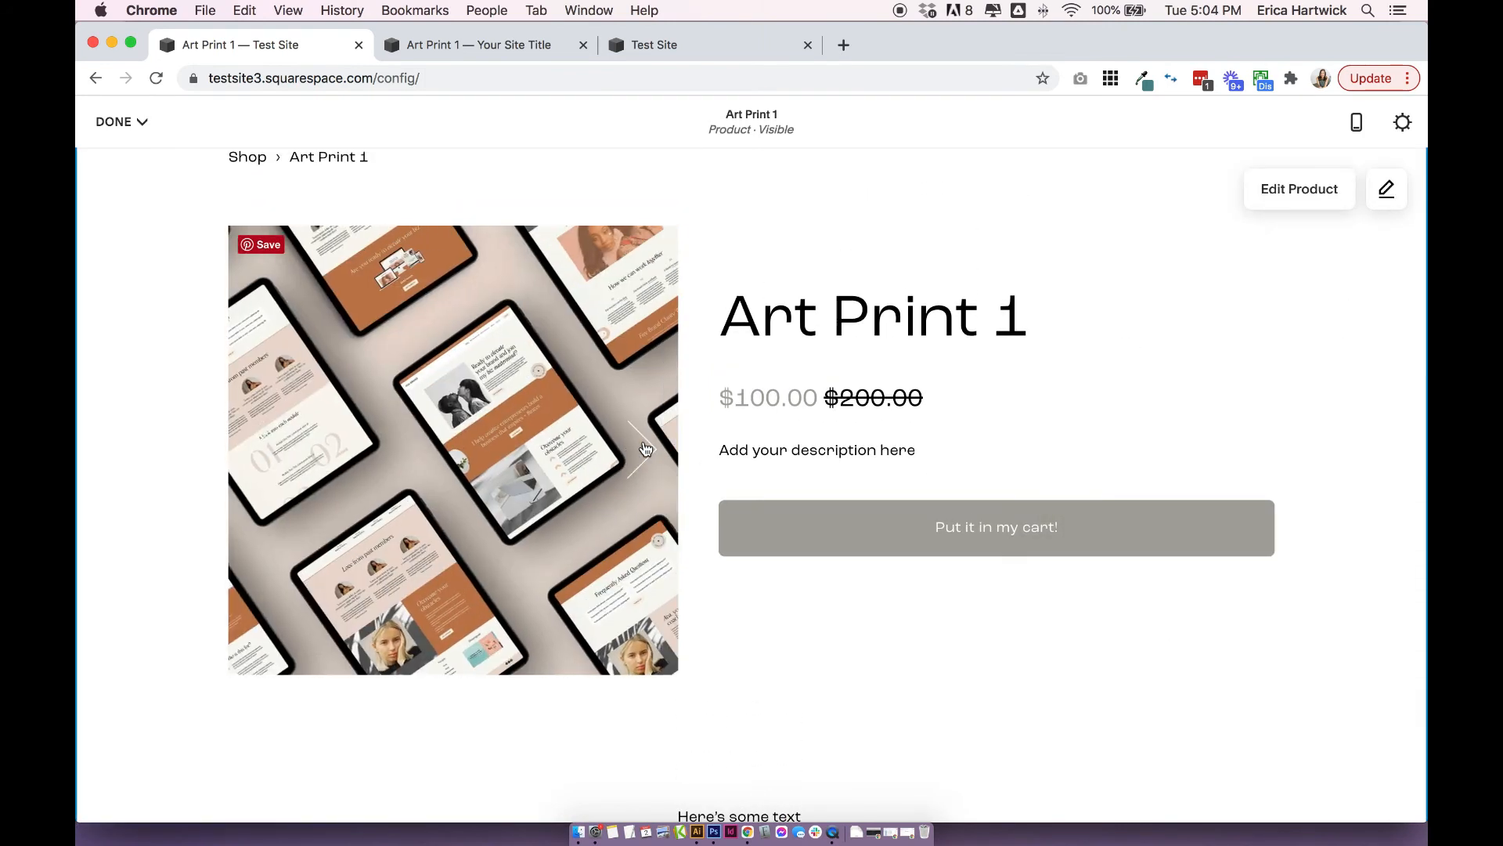
pyautogui.click(646, 448)
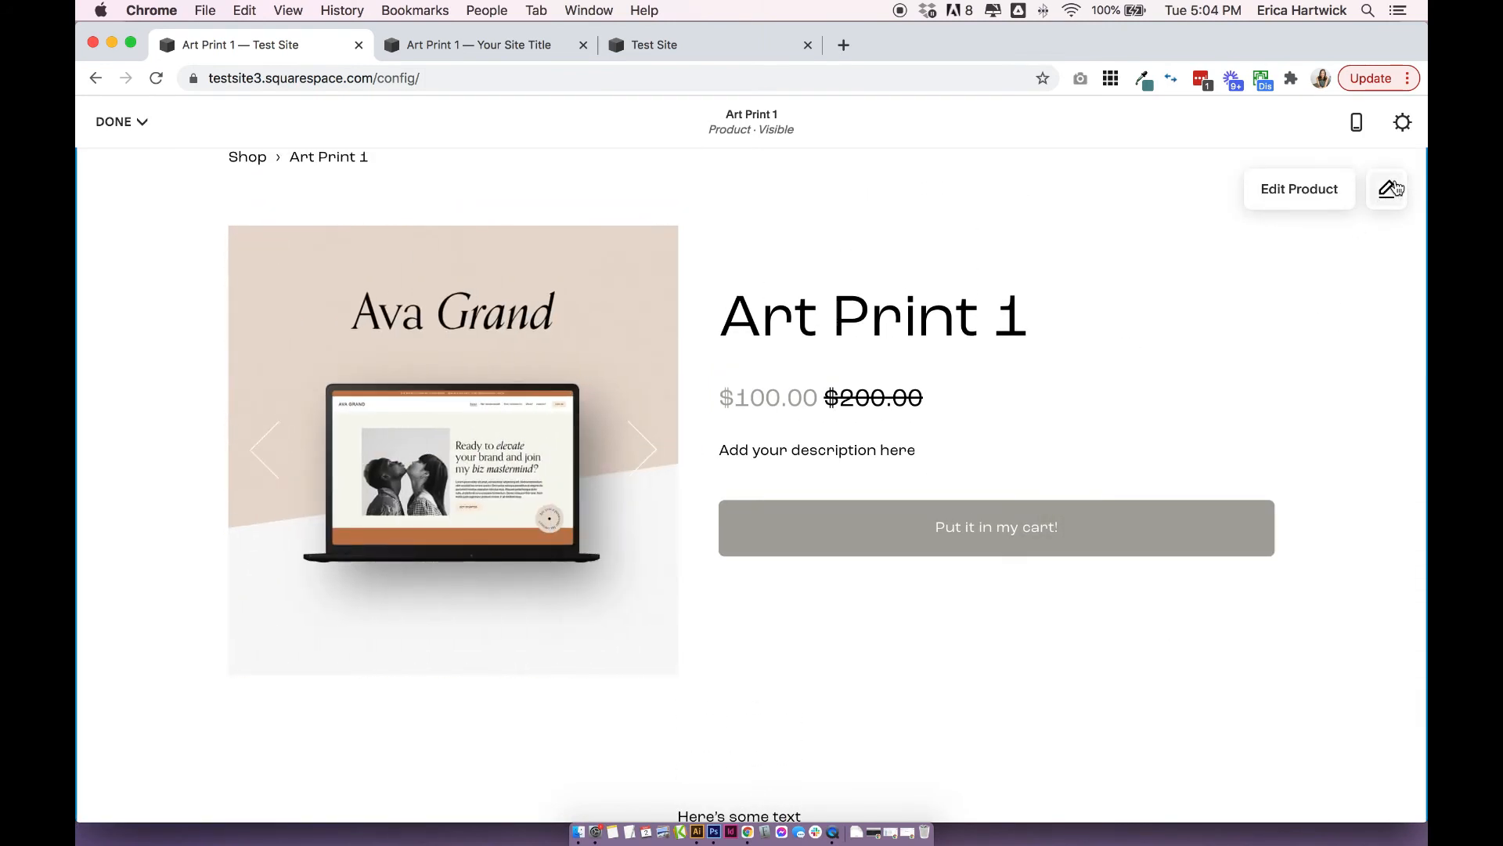
# Set the gallery placement on the product page to Right.
pyautogui.click(1396, 187)
pyautogui.scroll(-1, 1292, 420)
pyautogui.click(1241, 429)
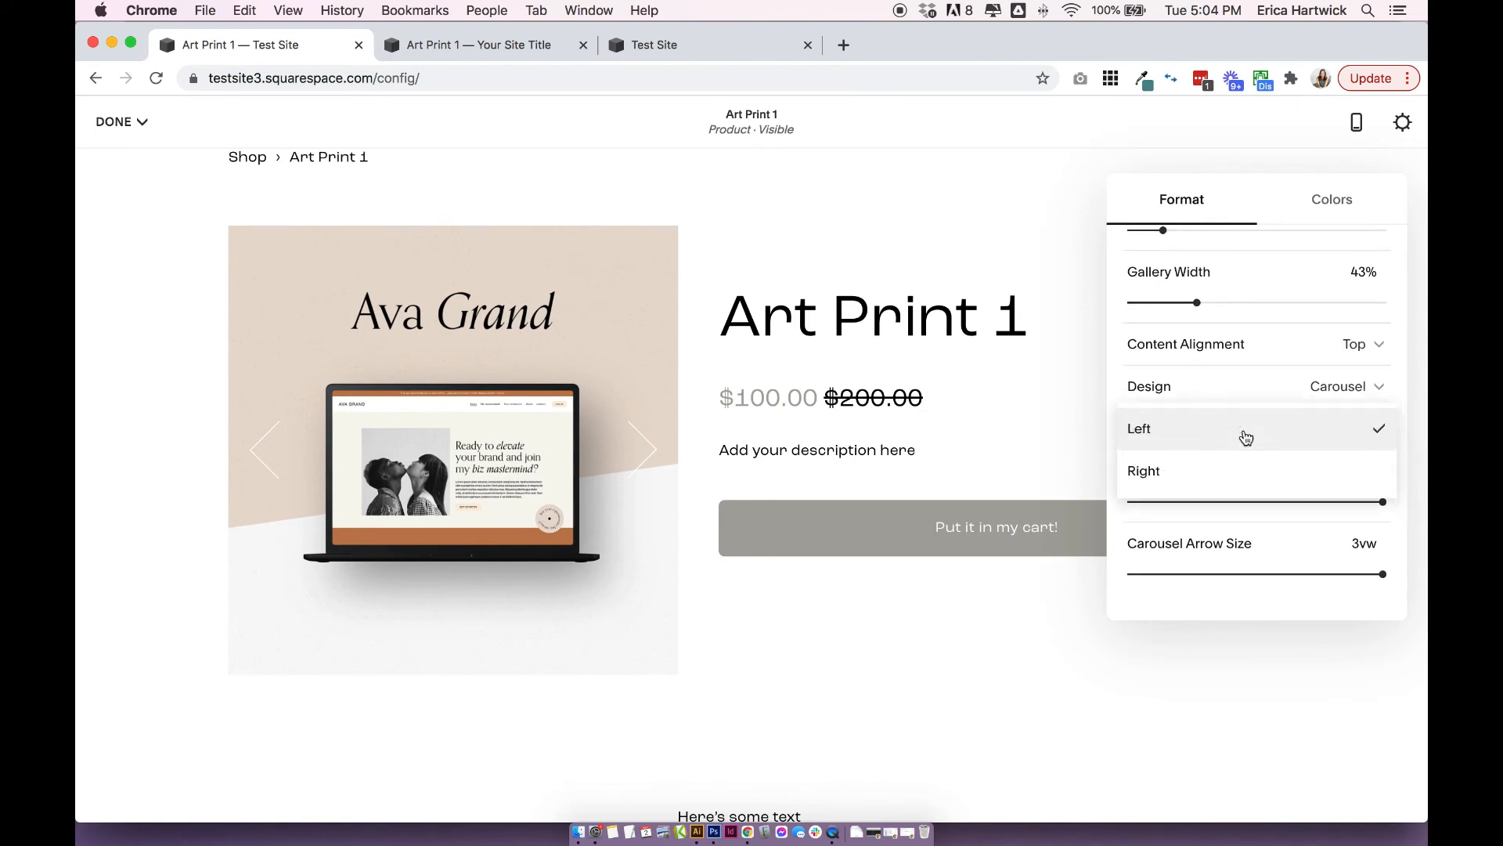
pyautogui.click(1253, 470)
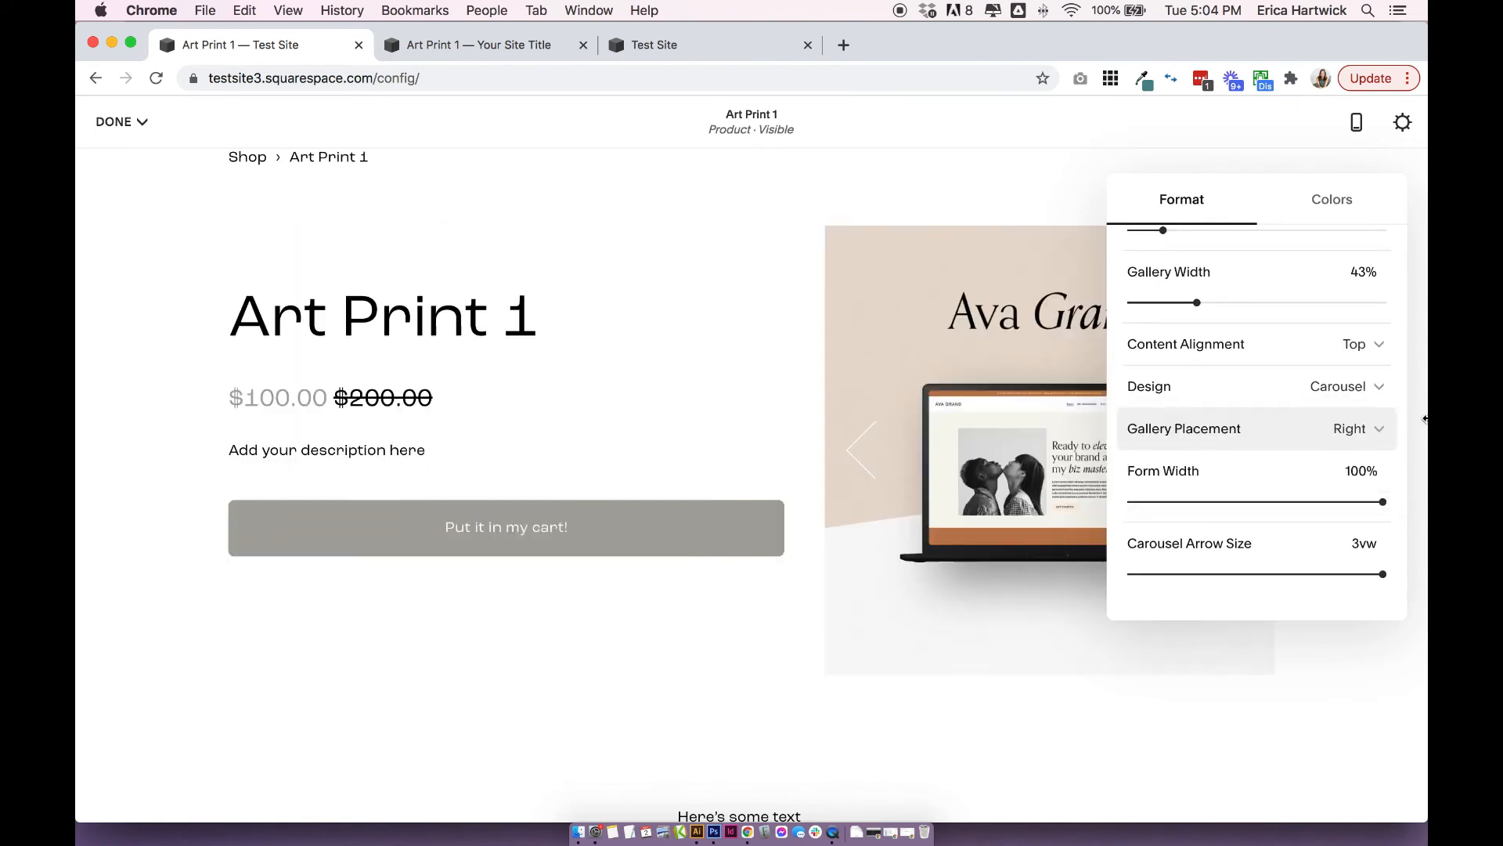
# Set the product page's form width to 70% and the carousel arrow size to 2vw.
pyautogui.scroll(-2, 1304, 456)
pyautogui.moveTo(1385, 455); pyautogui.dragTo(1232, 459)
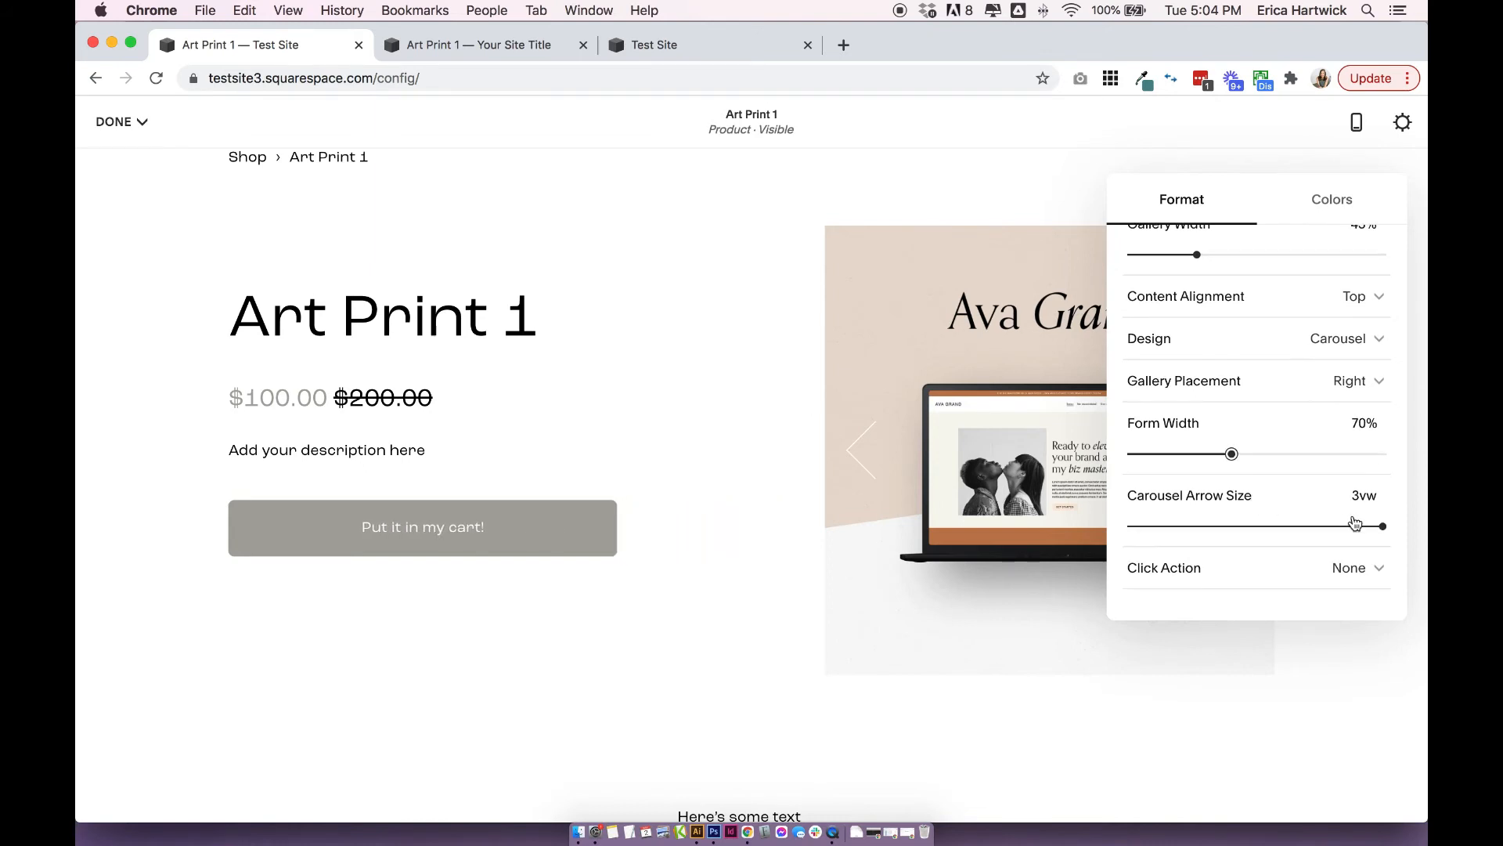
pyautogui.moveTo(1380, 527); pyautogui.dragTo(1278, 529)
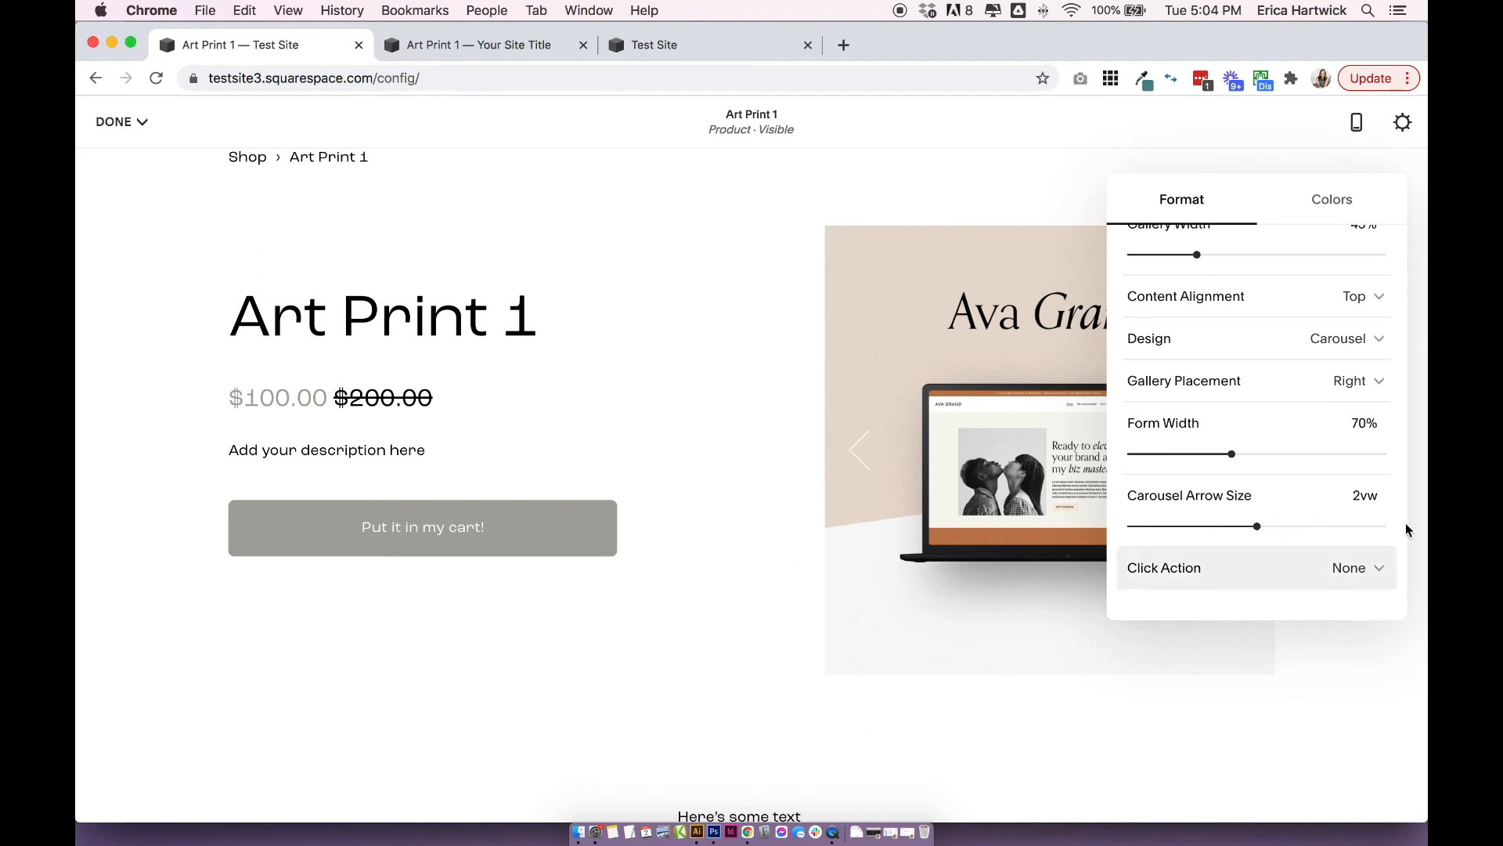
# Set the click action for the product images to Zoom and test it on the gallery image.
pyautogui.click(1183, 577)
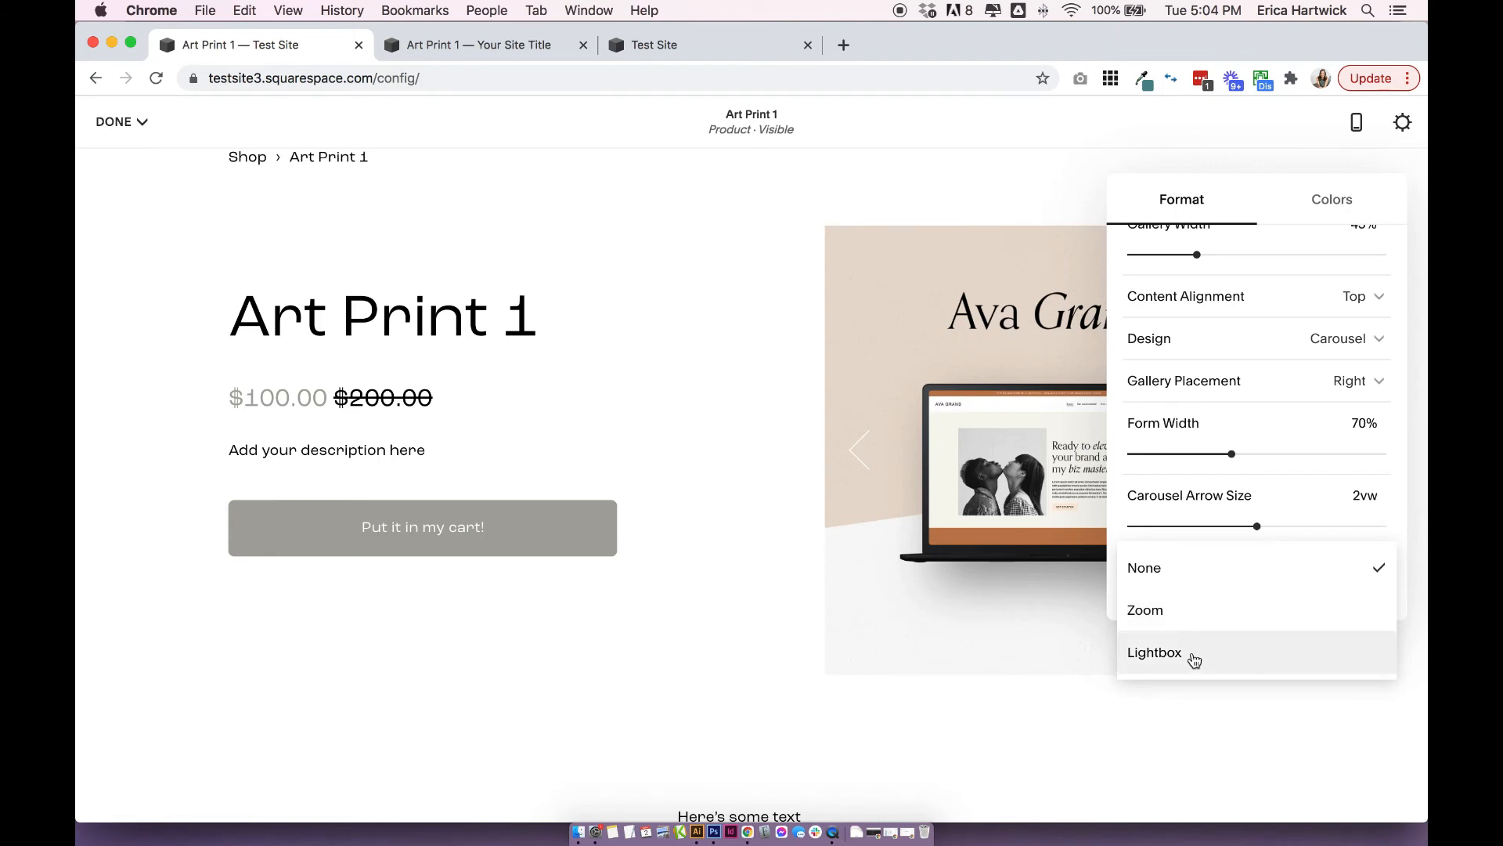
pyautogui.click(1200, 610)
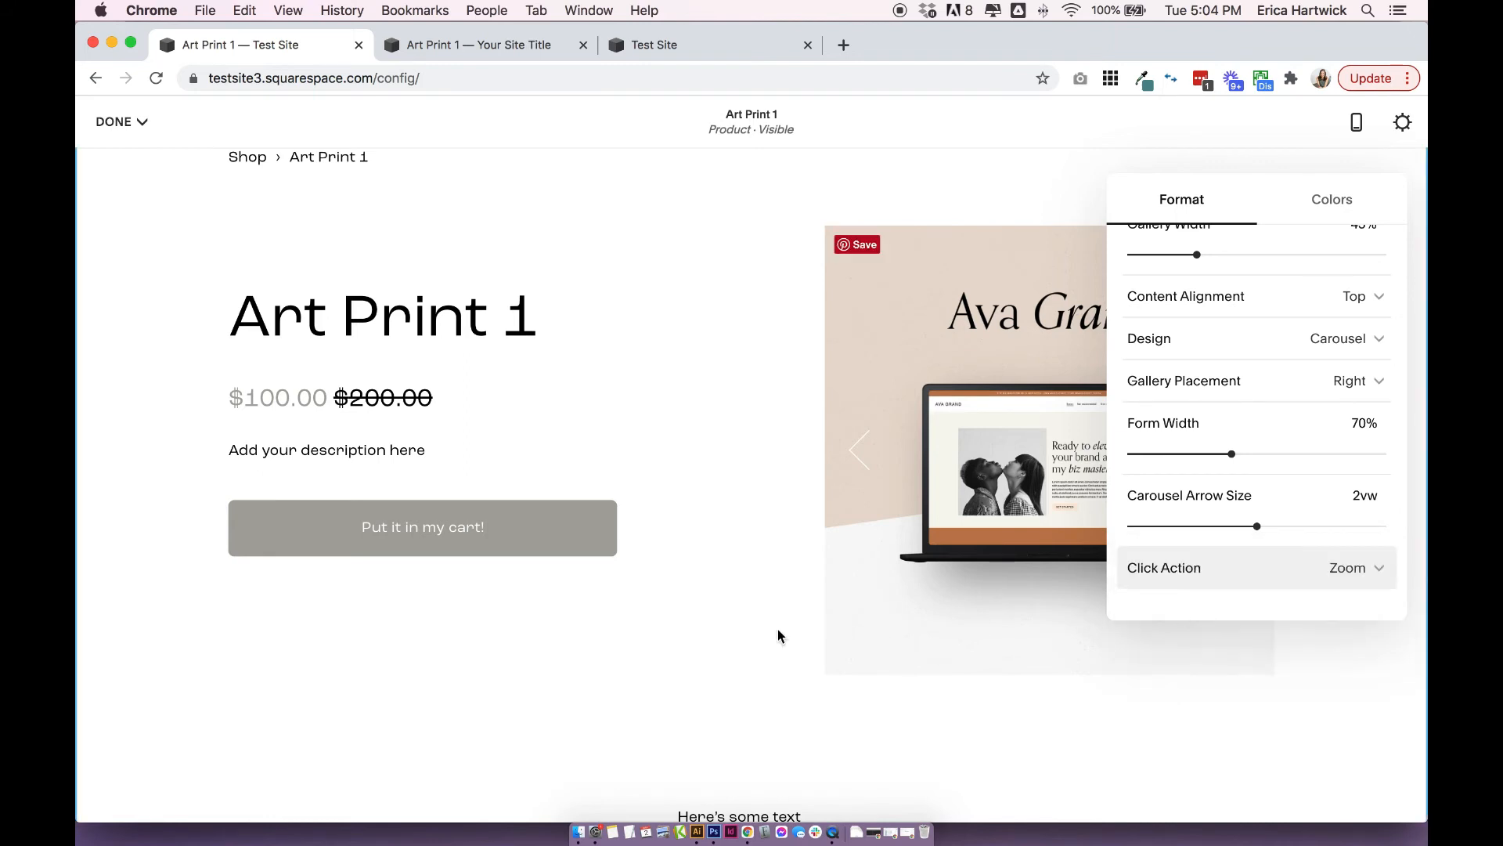
pyautogui.click(755, 631)
pyautogui.click(1071, 434)
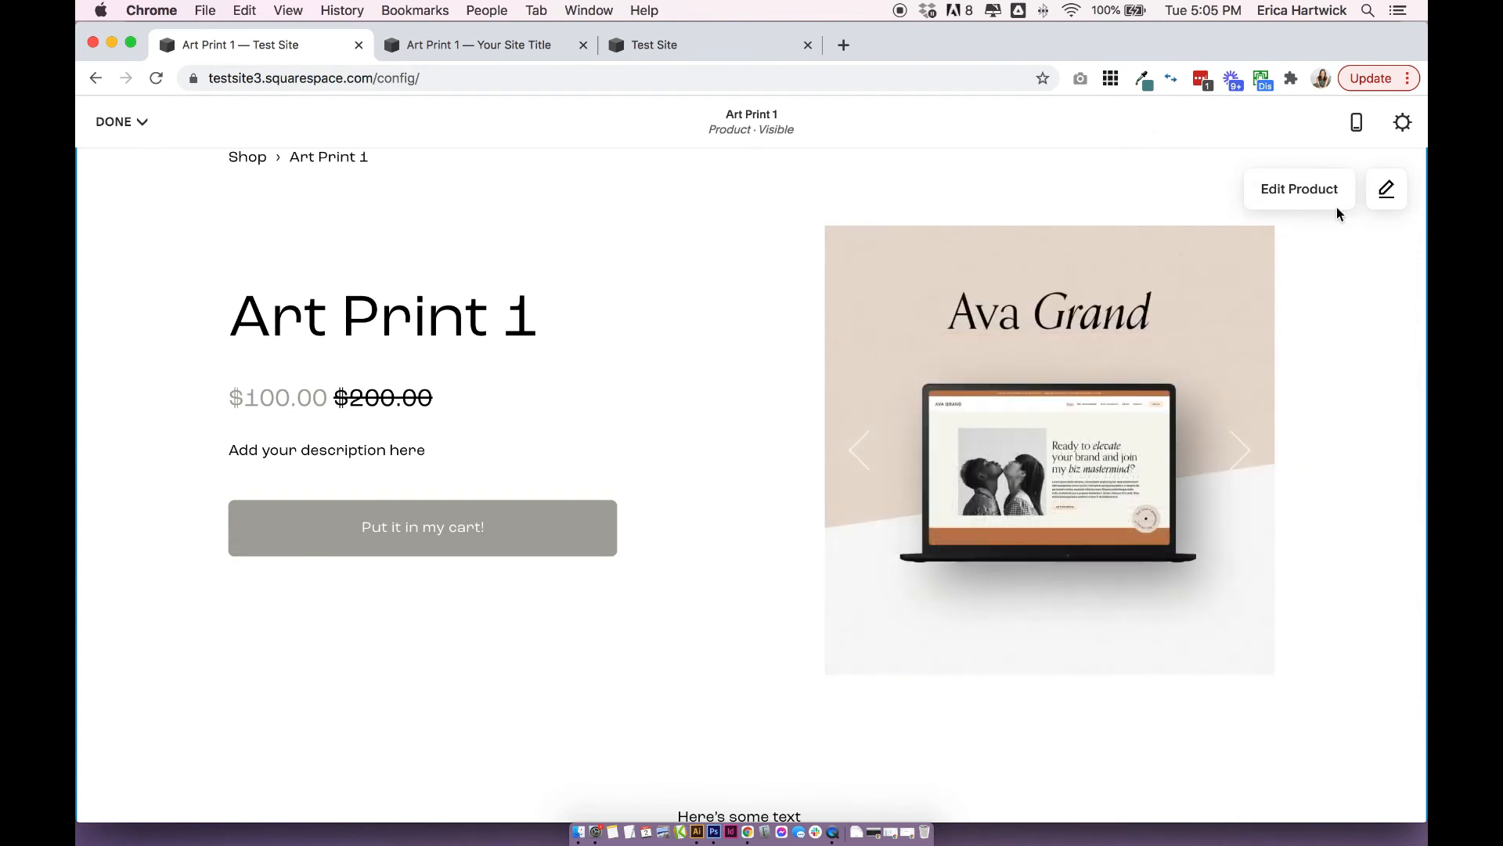
# Set the click action for the product images to Lightbox and test it by browsing the enlarged gallery.
pyautogui.click(1397, 196)
pyautogui.scroll(-5, 1190, 575)
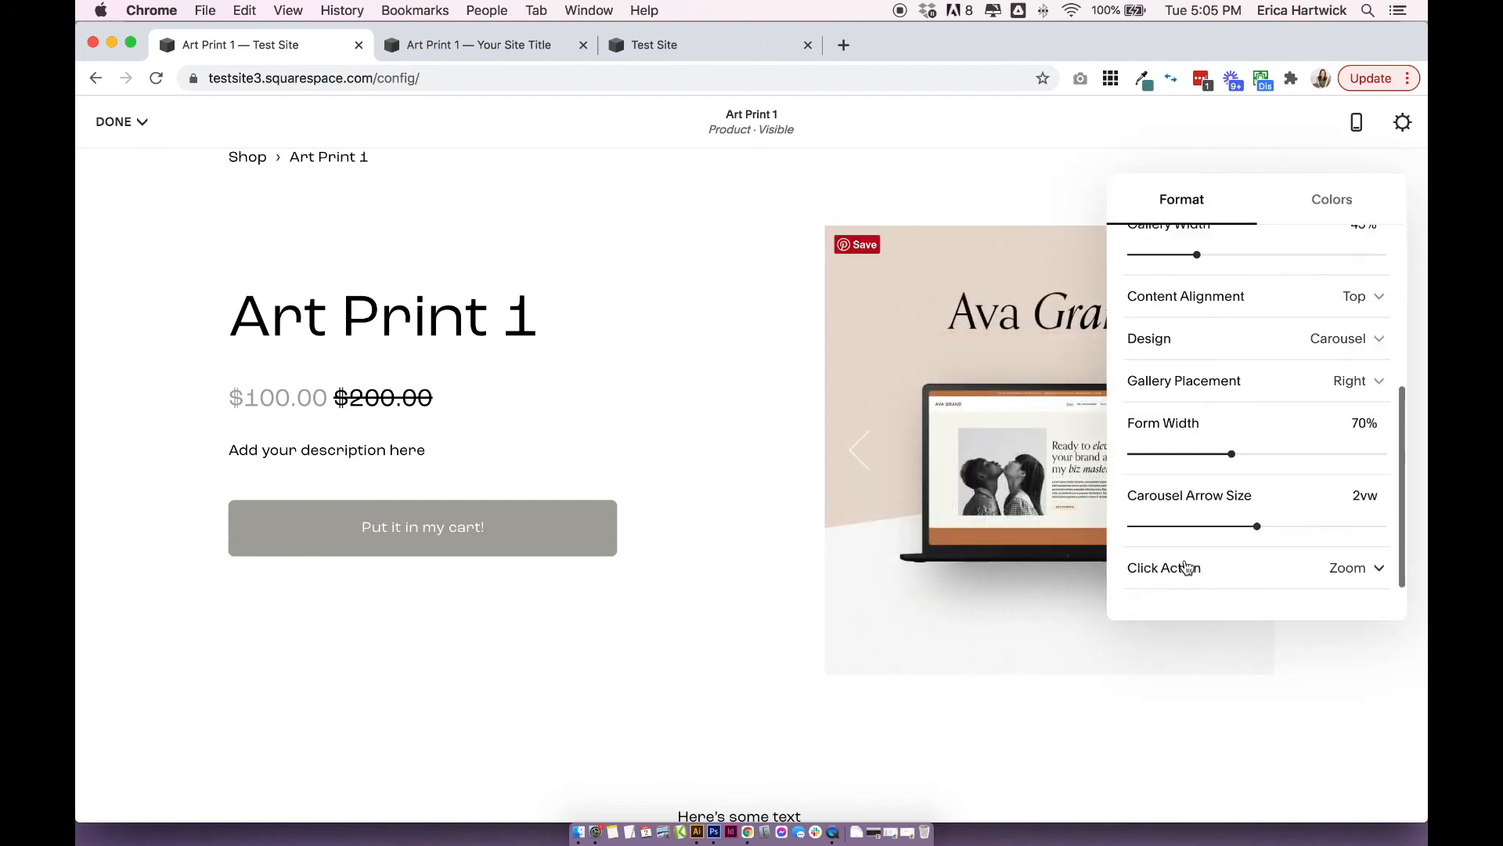
pyautogui.click(1184, 569)
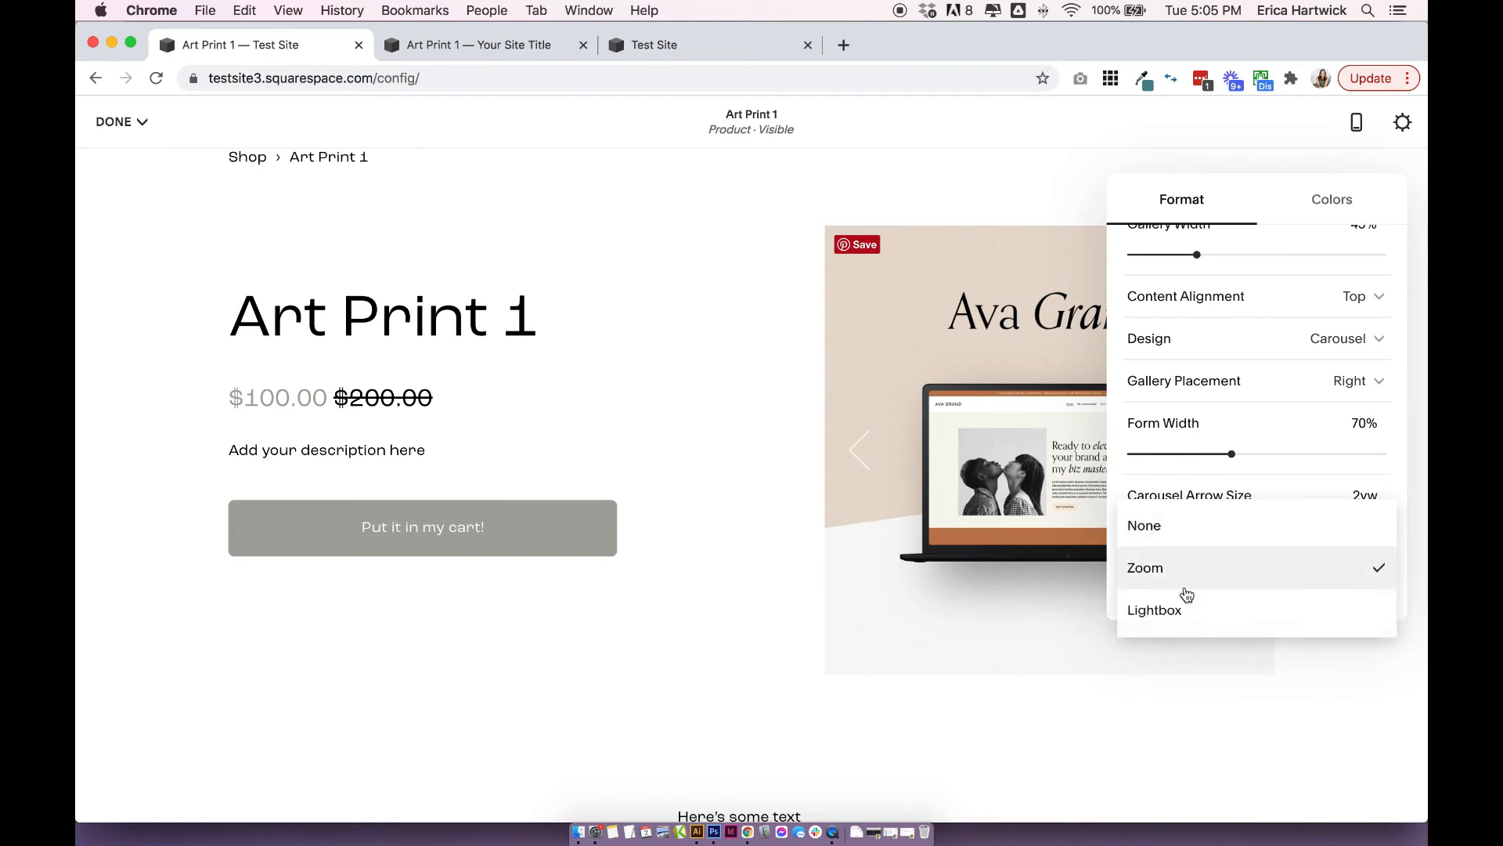
pyautogui.click(725, 650)
pyautogui.click(1110, 474)
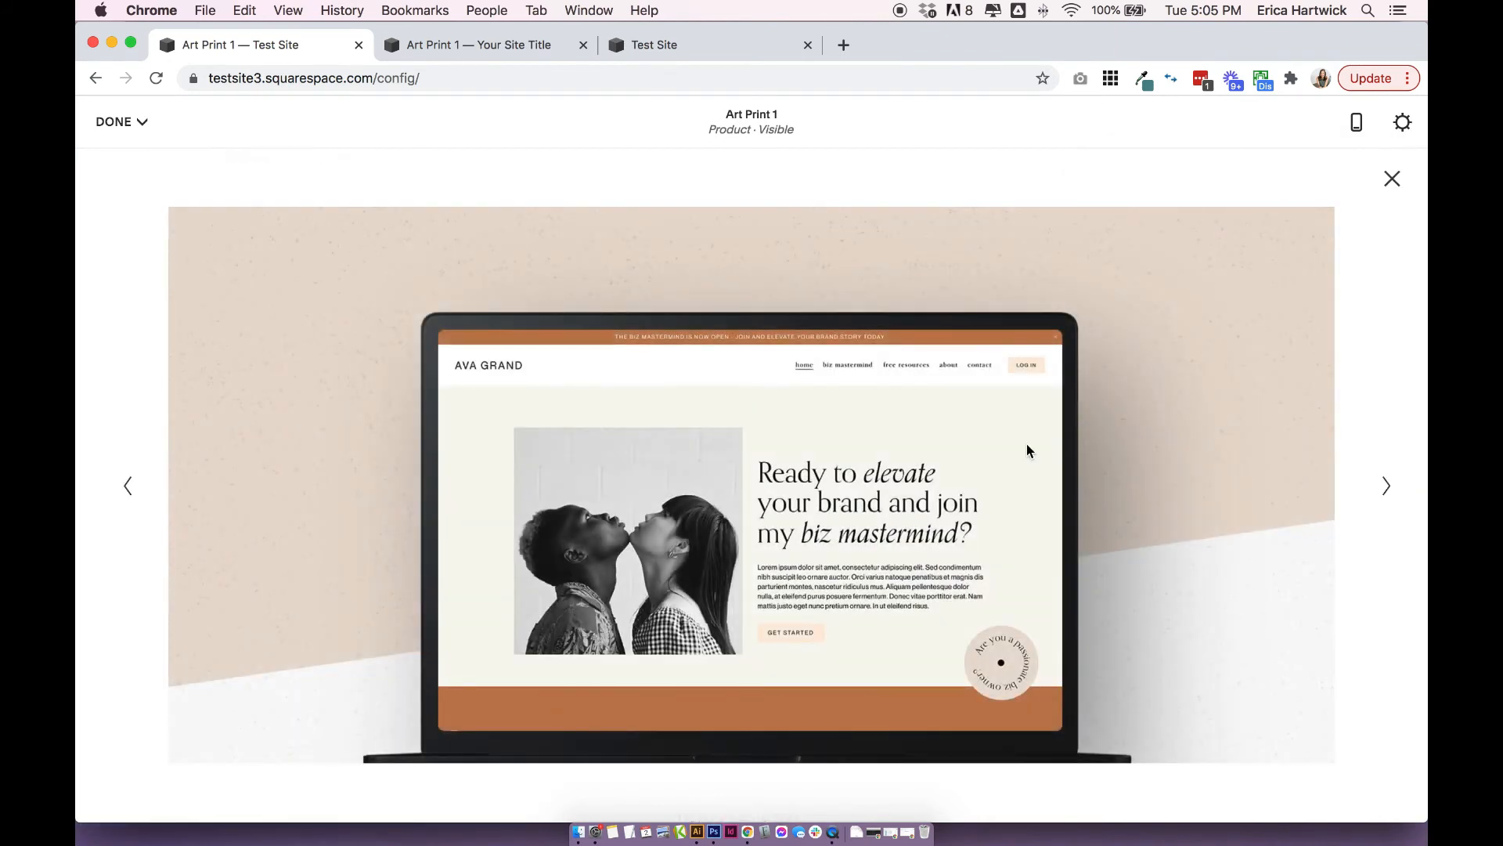
pyautogui.click(1384, 487)
pyautogui.click(1394, 178)
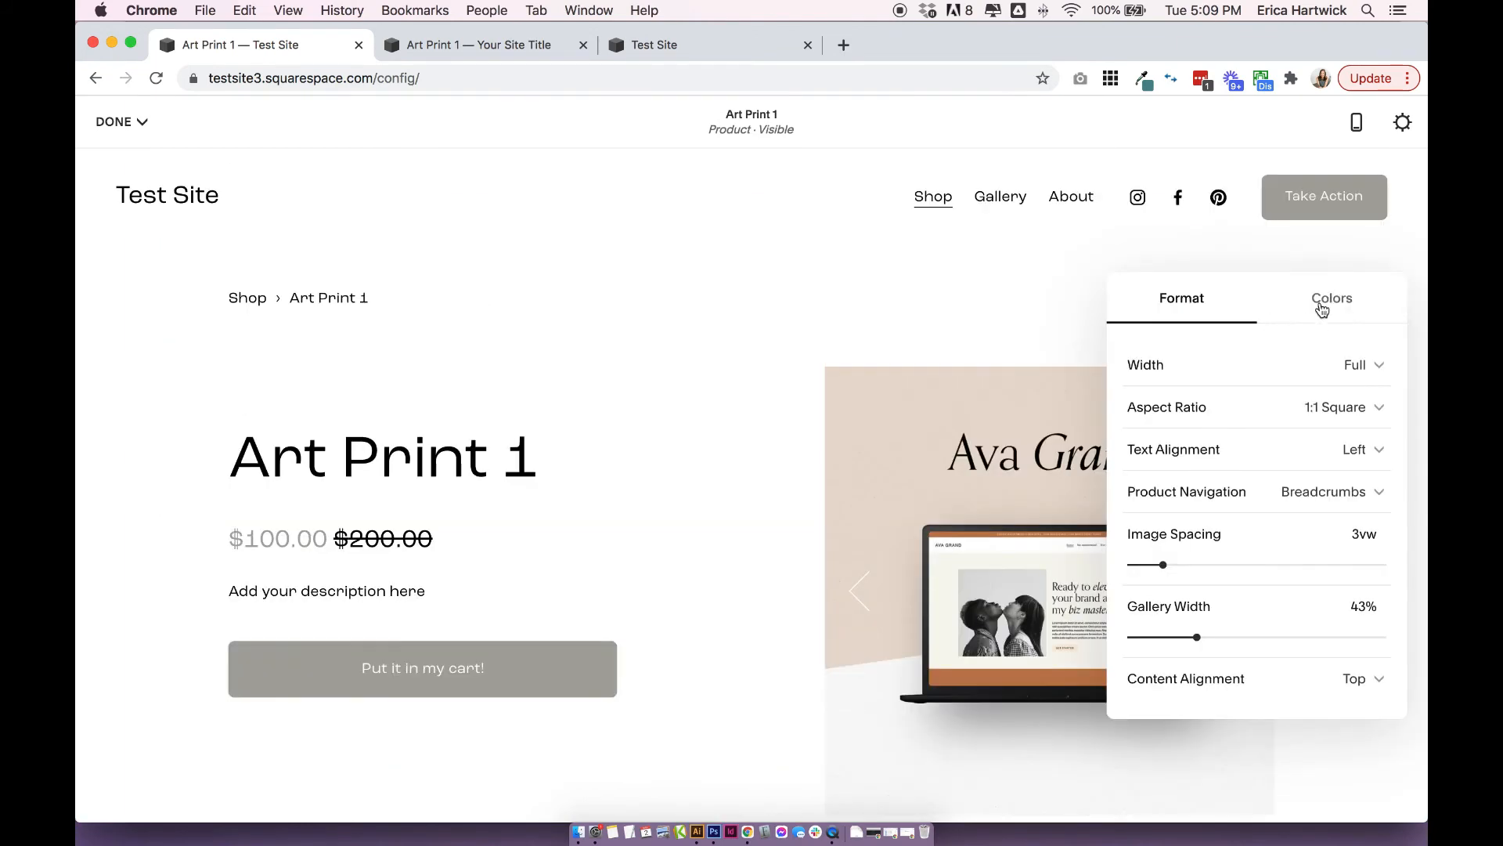
# Browse the section color themes and apply a dark theme to the Art Print 1 product section.
pyautogui.click(1322, 308)
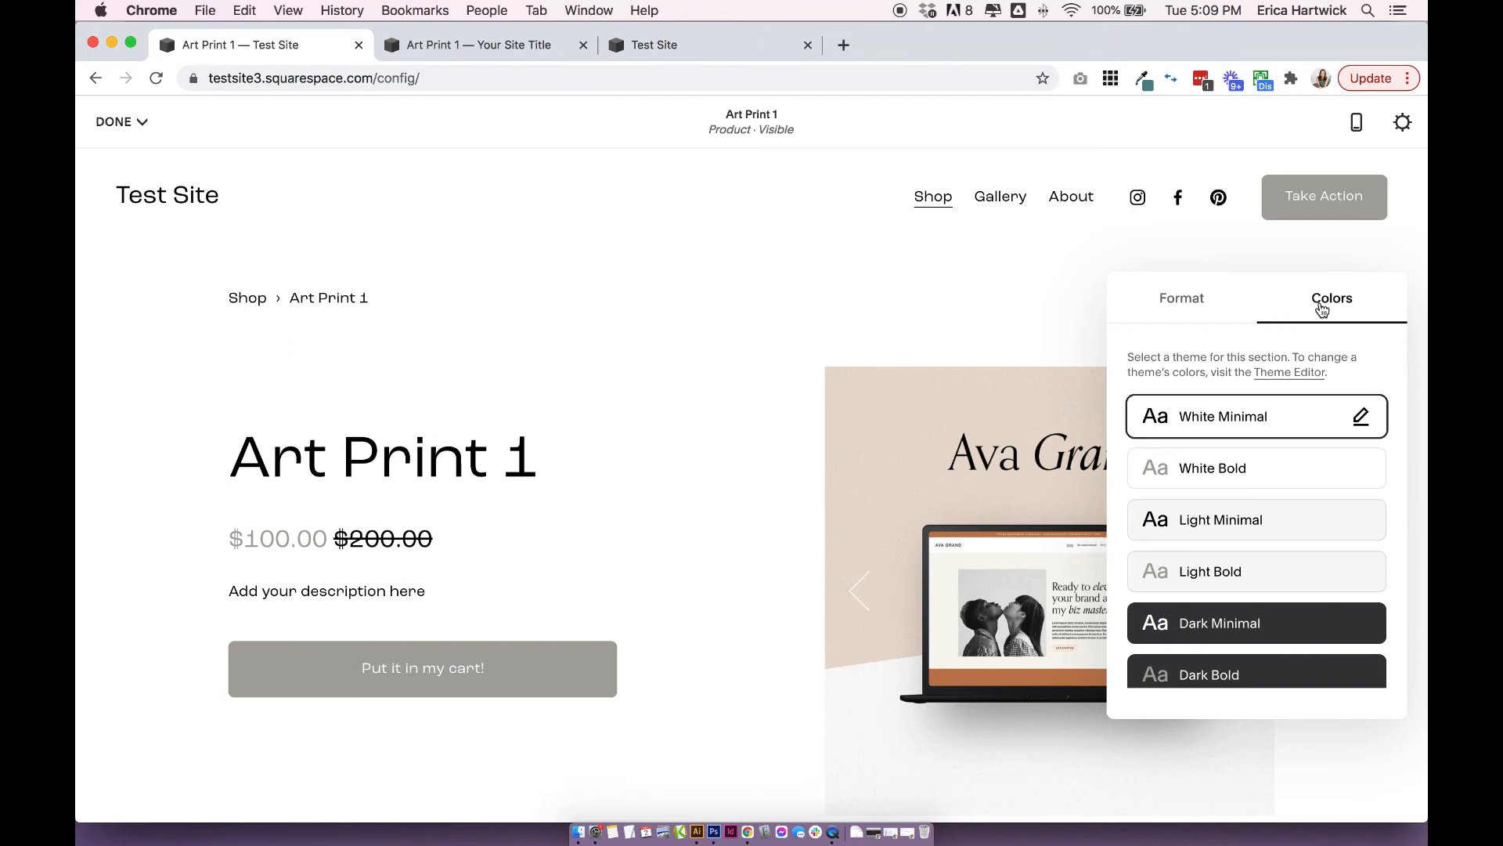
pyautogui.scroll(-5, 1261, 456)
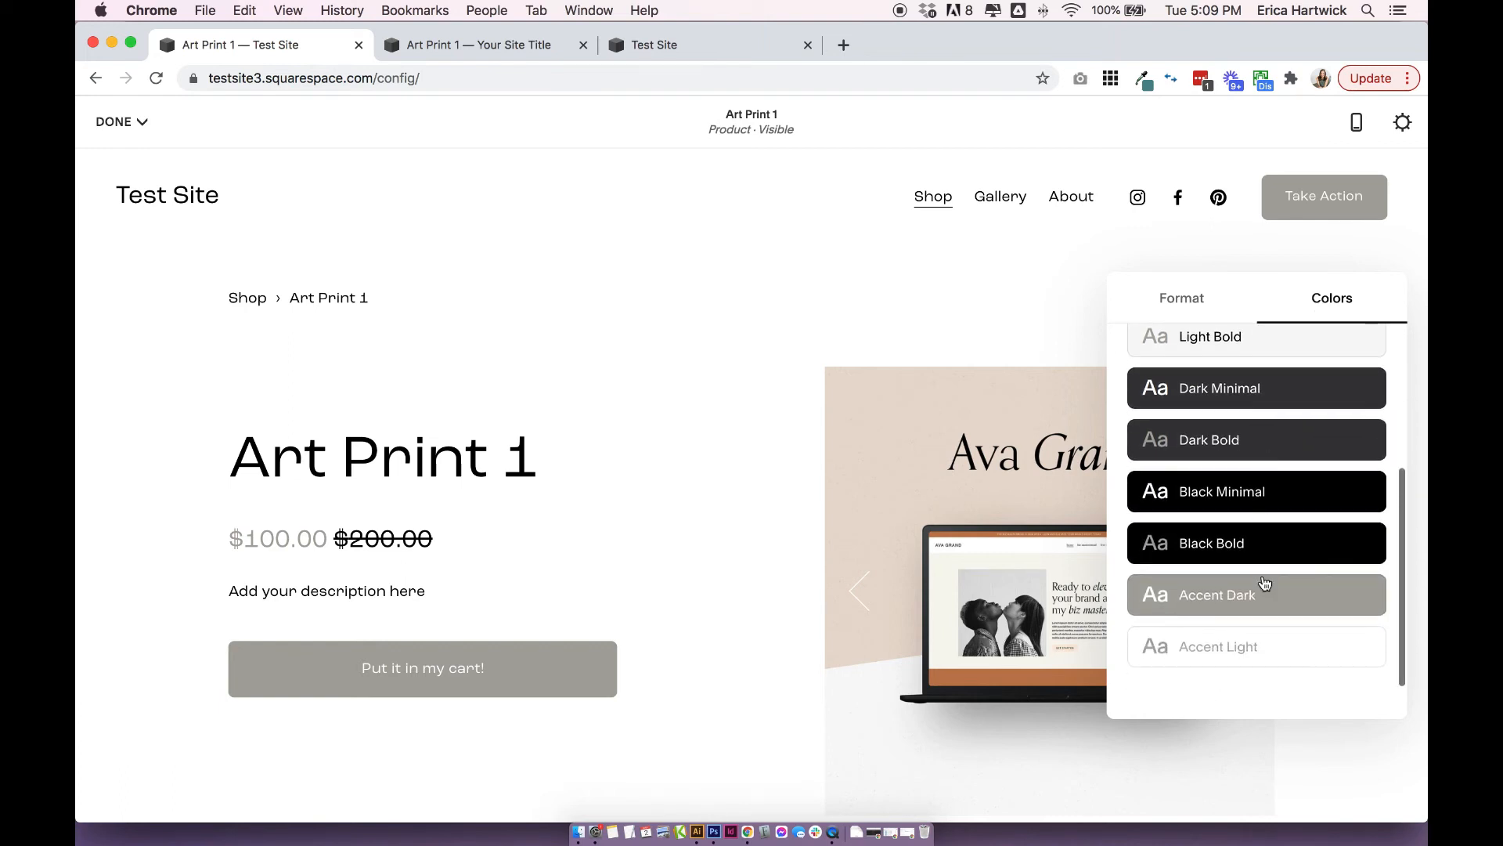
pyautogui.scroll(2, 1259, 496)
pyautogui.click(1248, 465)
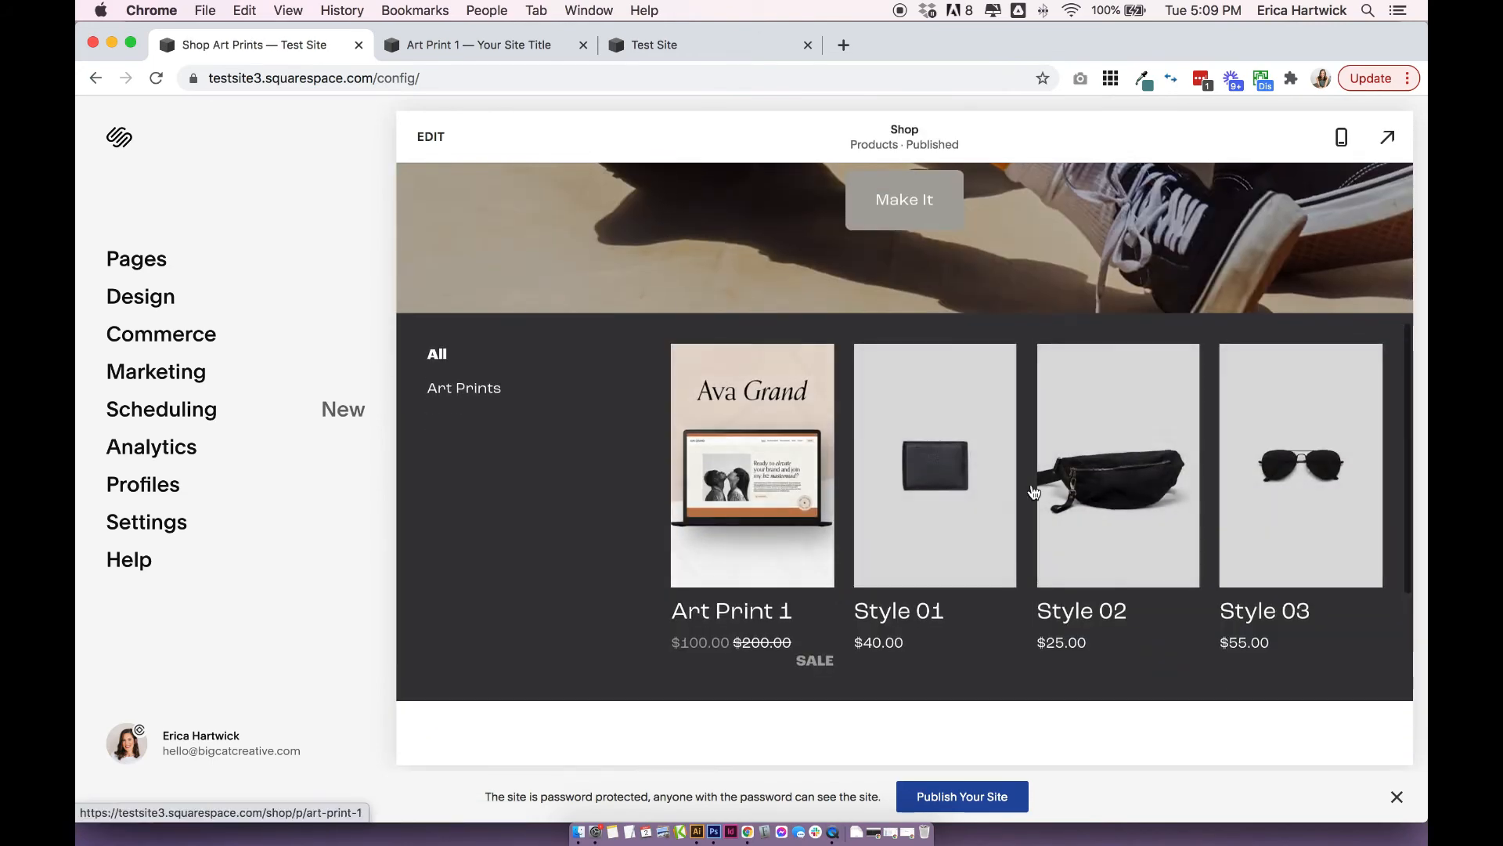
# Set the color theme of the Shop page's products section to White Minimal and save the page.
pyautogui.click(448, 137)
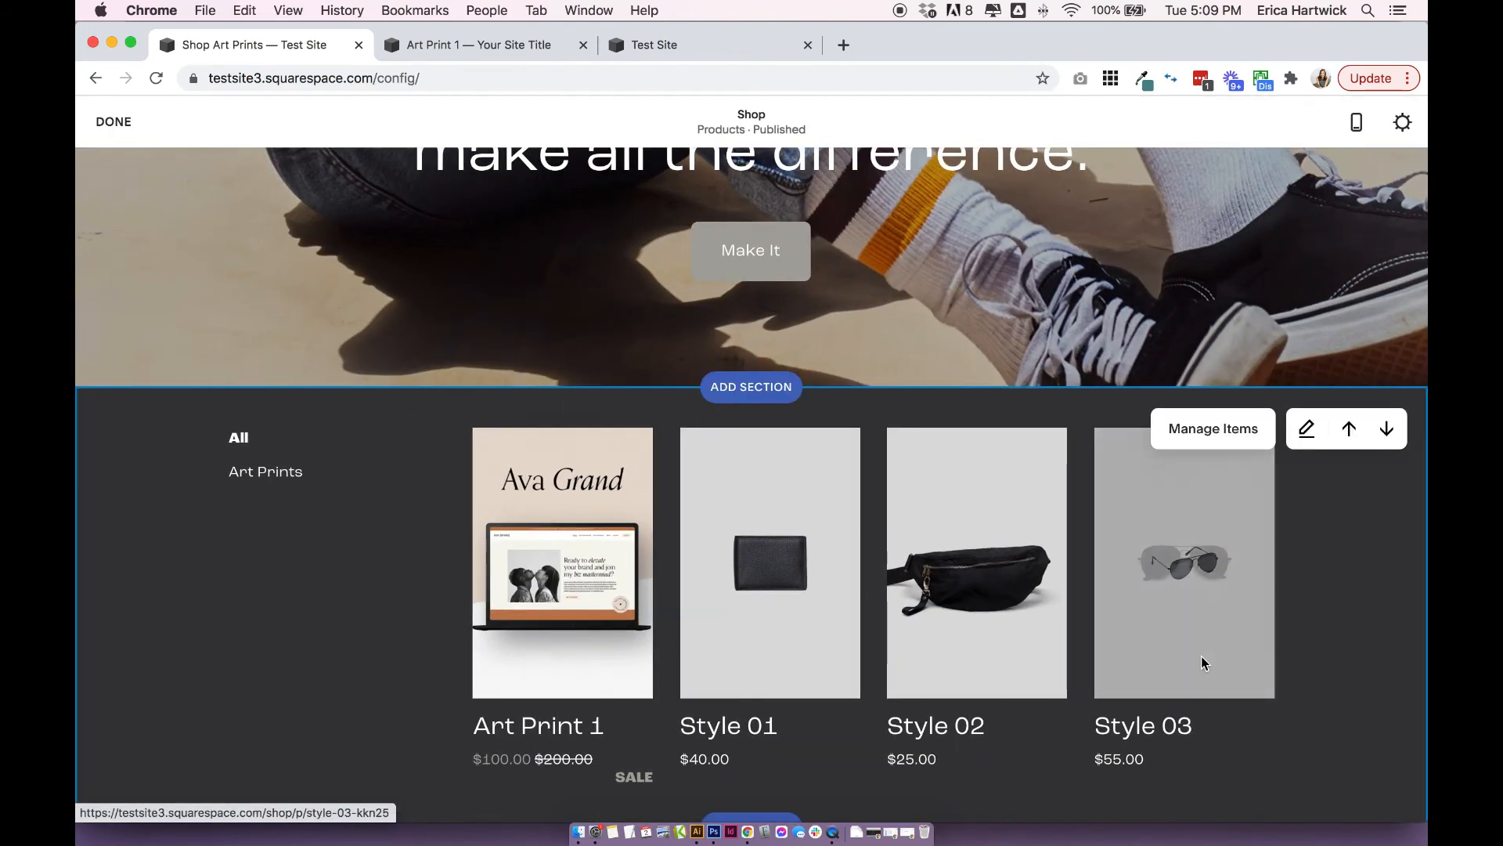
pyautogui.click(1305, 428)
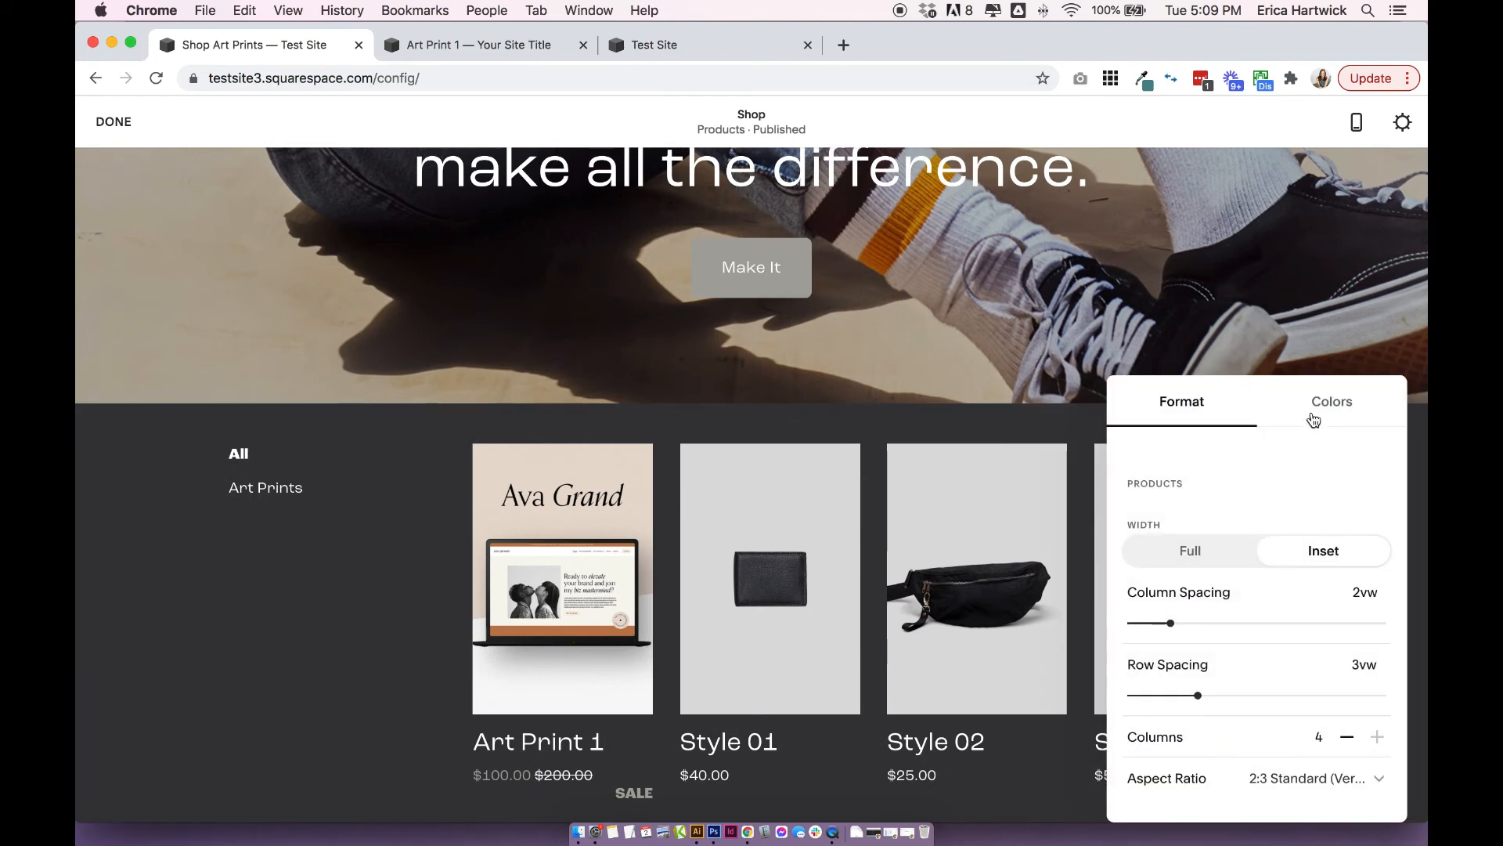
pyautogui.click(1329, 403)
pyautogui.click(1248, 527)
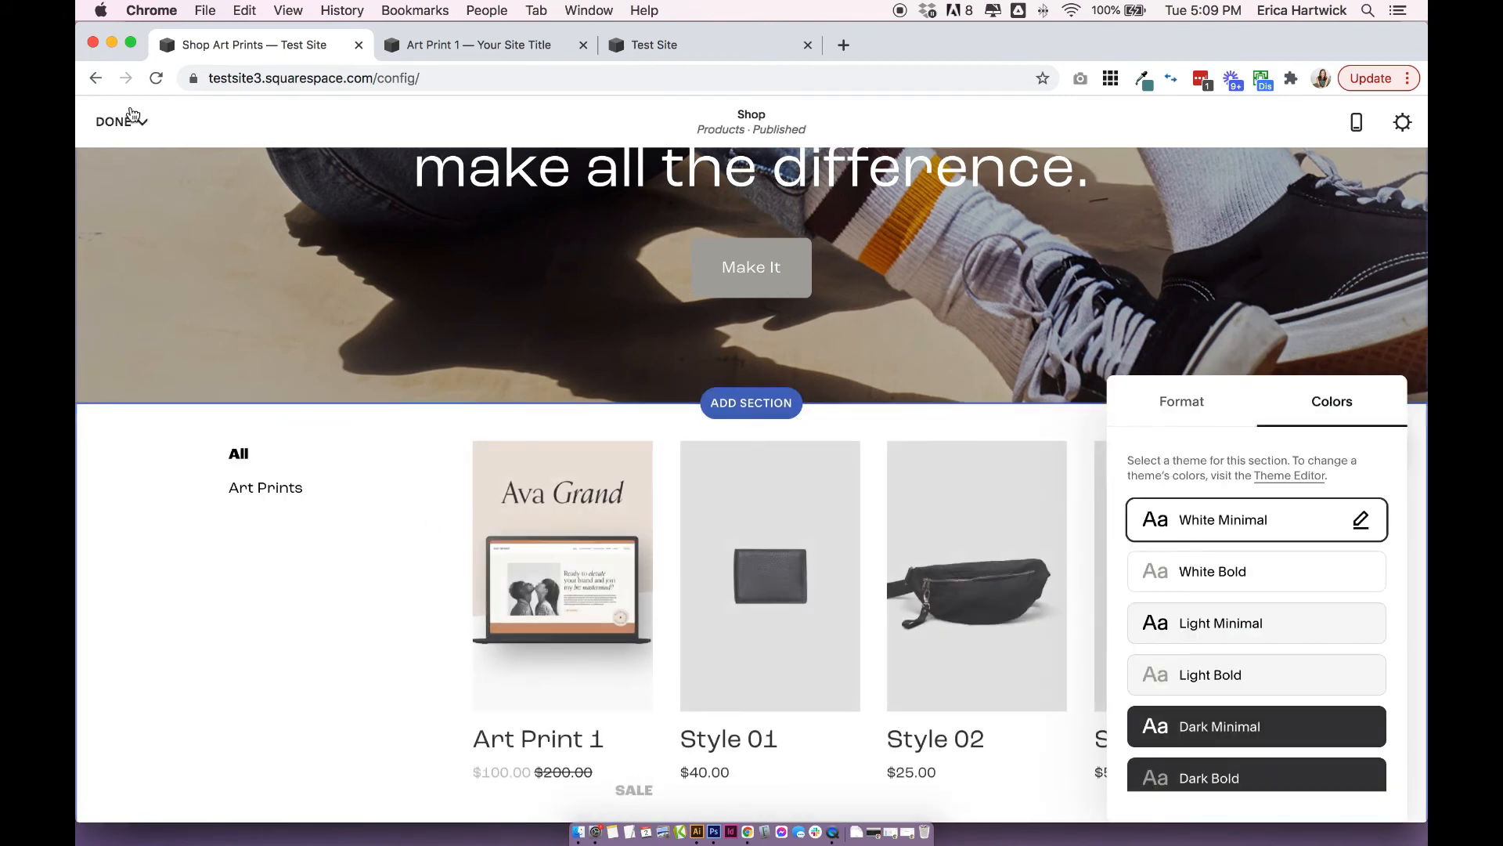
pyautogui.click(118, 122)
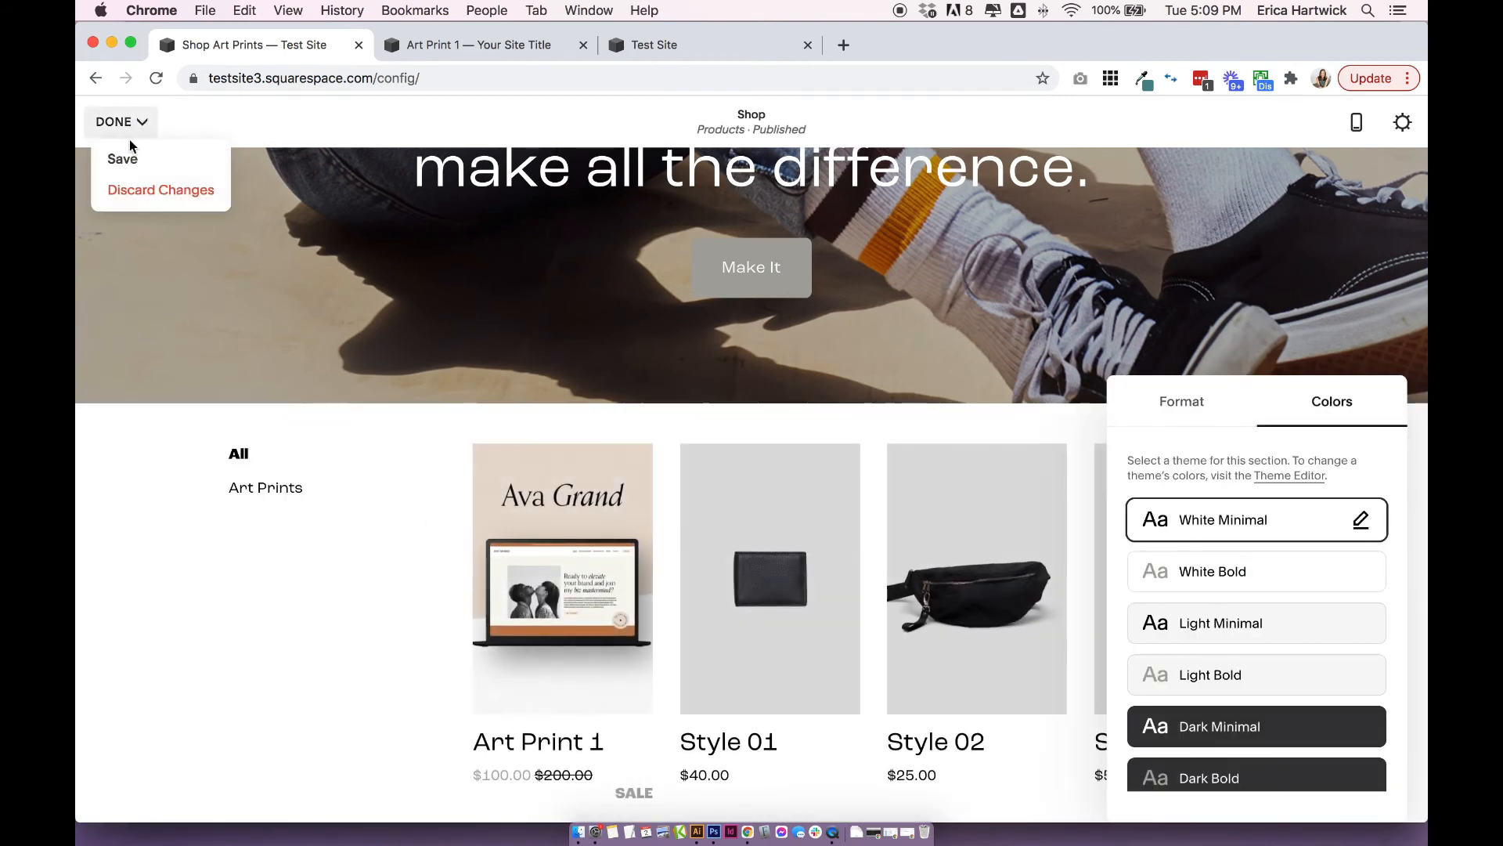
pyautogui.click(129, 147)
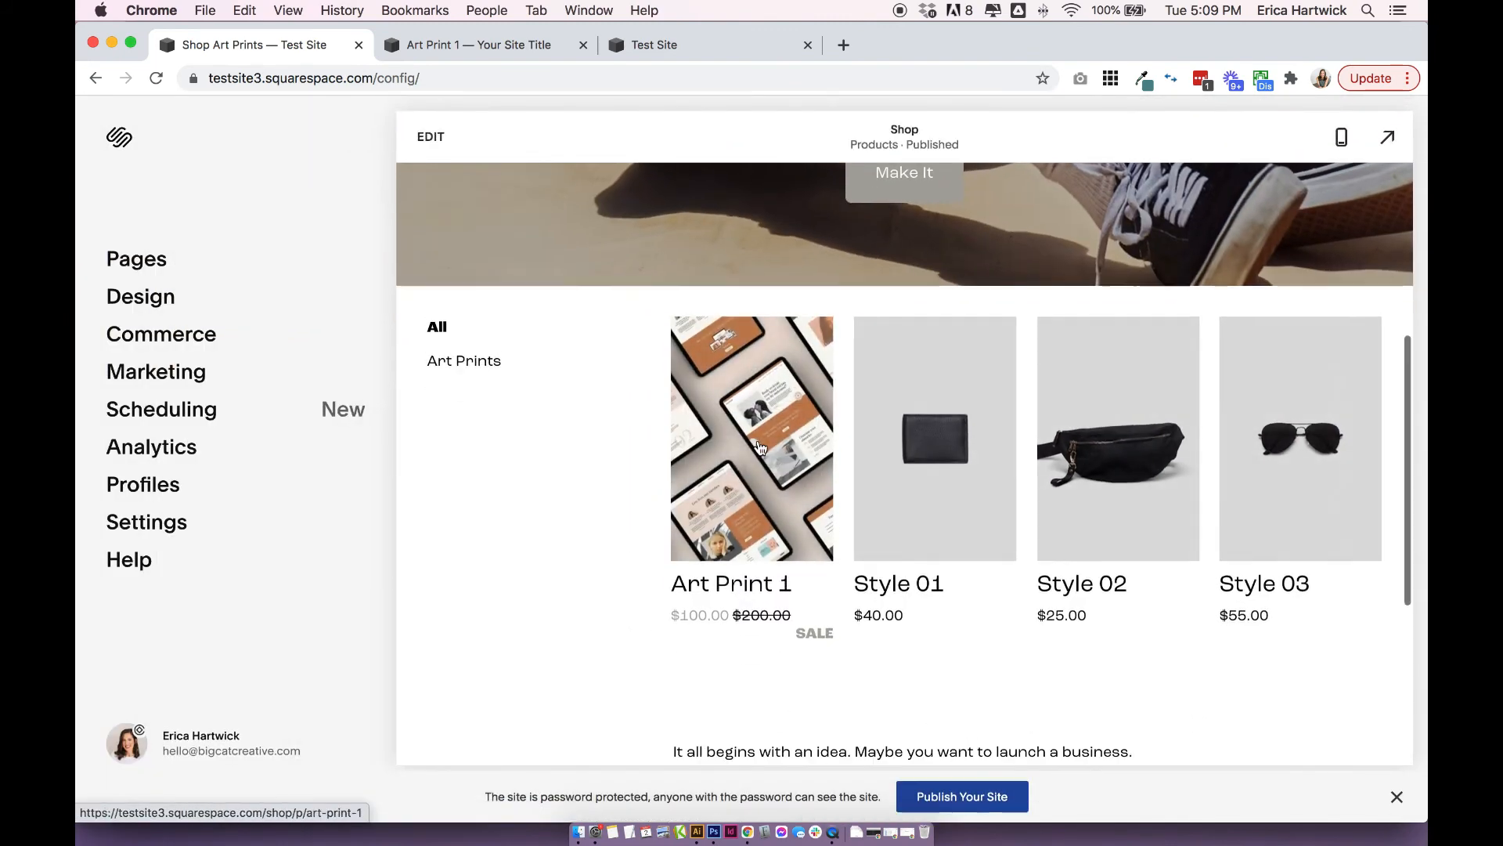
# Open the Art Print 1 product page, review the format options of its design, and leave the editor.
pyautogui.click(758, 440)
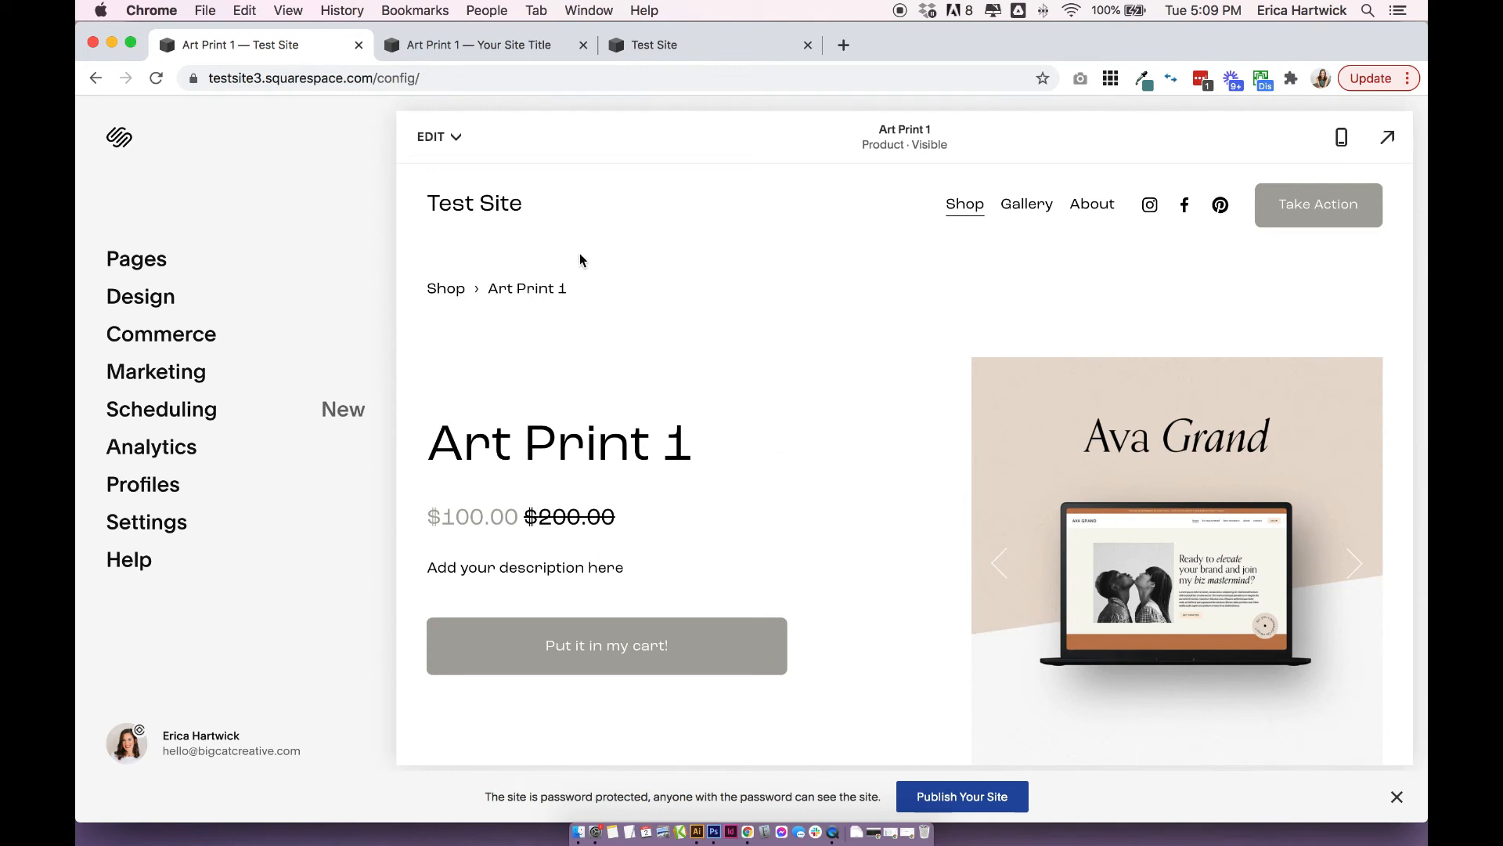
pyautogui.click(435, 137)
pyautogui.click(462, 211)
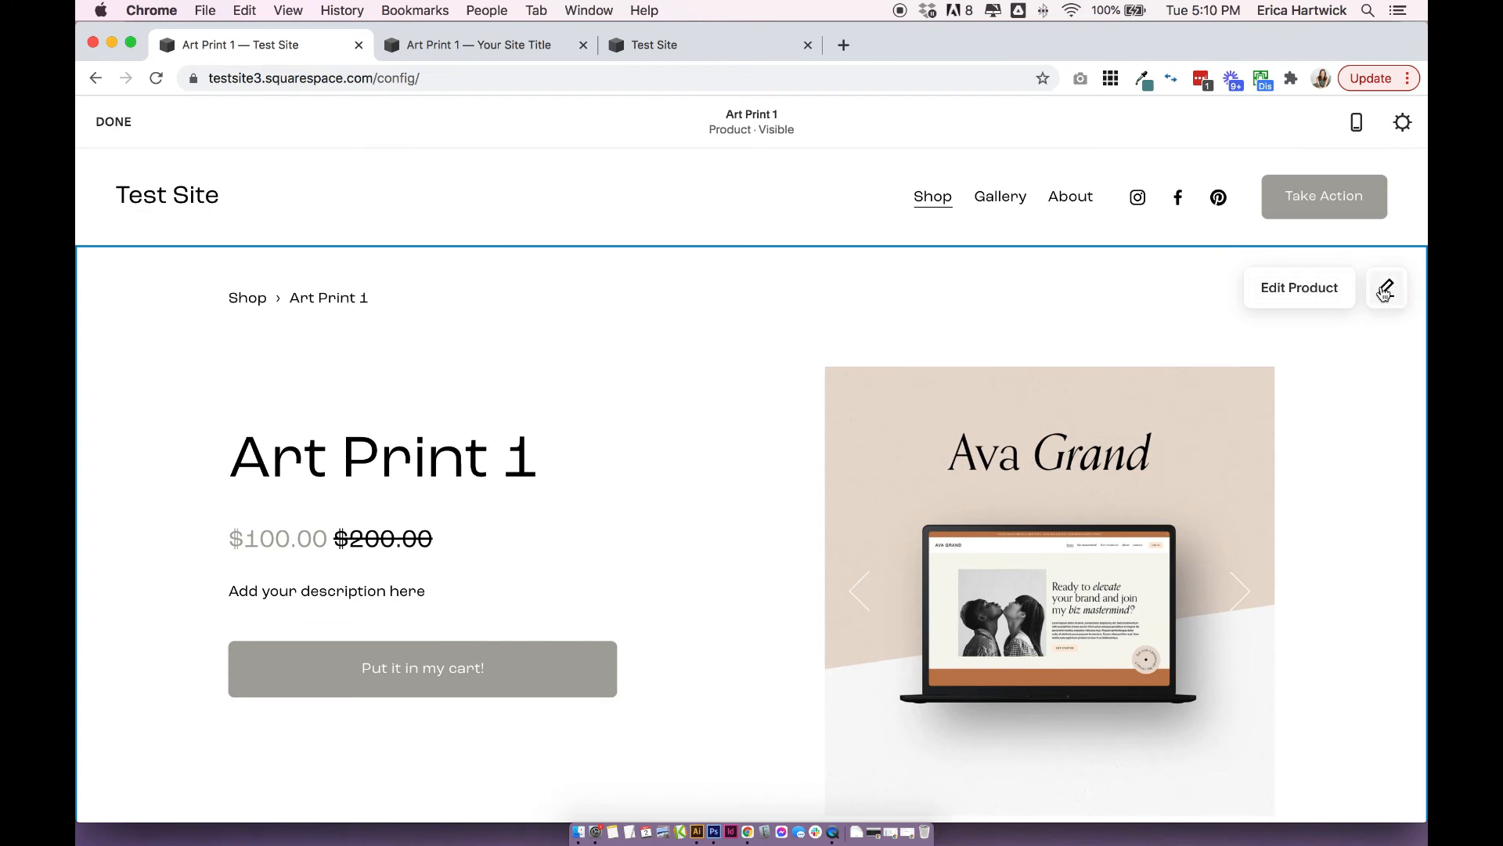
pyautogui.click(1385, 290)
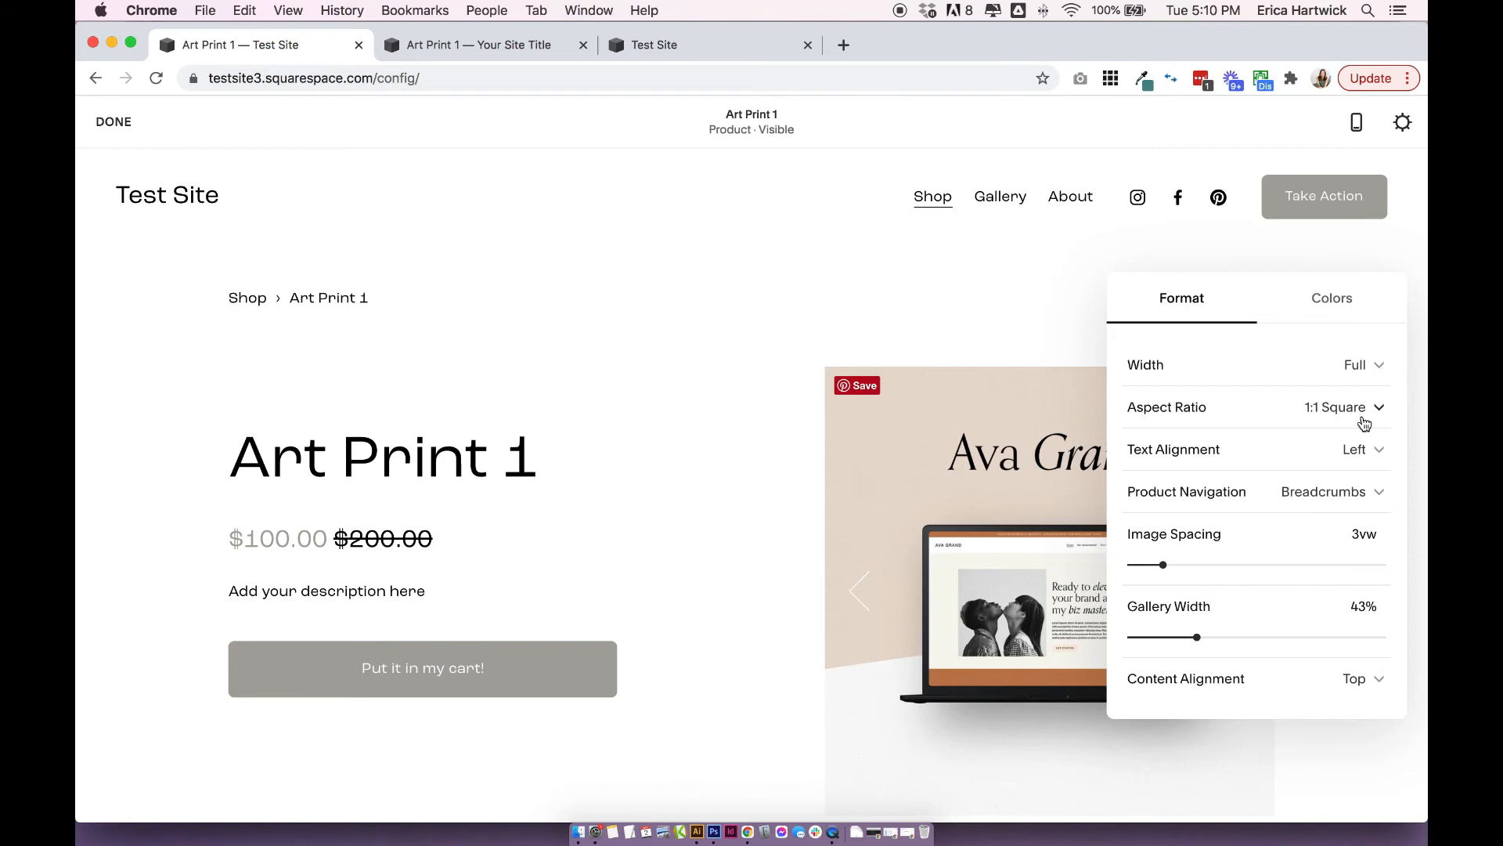
pyautogui.click(117, 130)
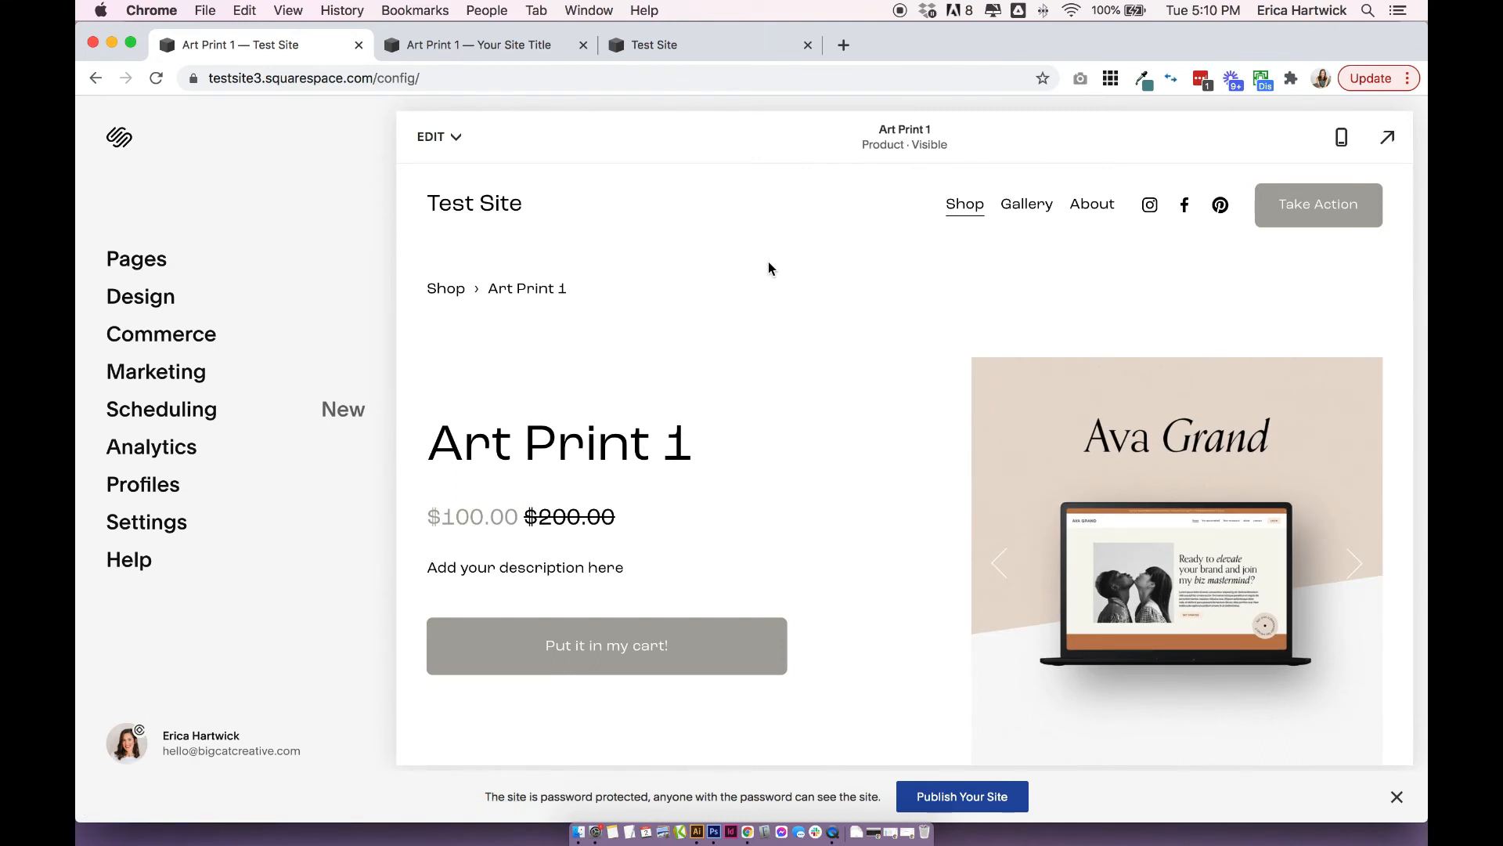
# Review the site's font settings and the assigned text styles for the elements of the product detail page.
pyautogui.click(160, 298)
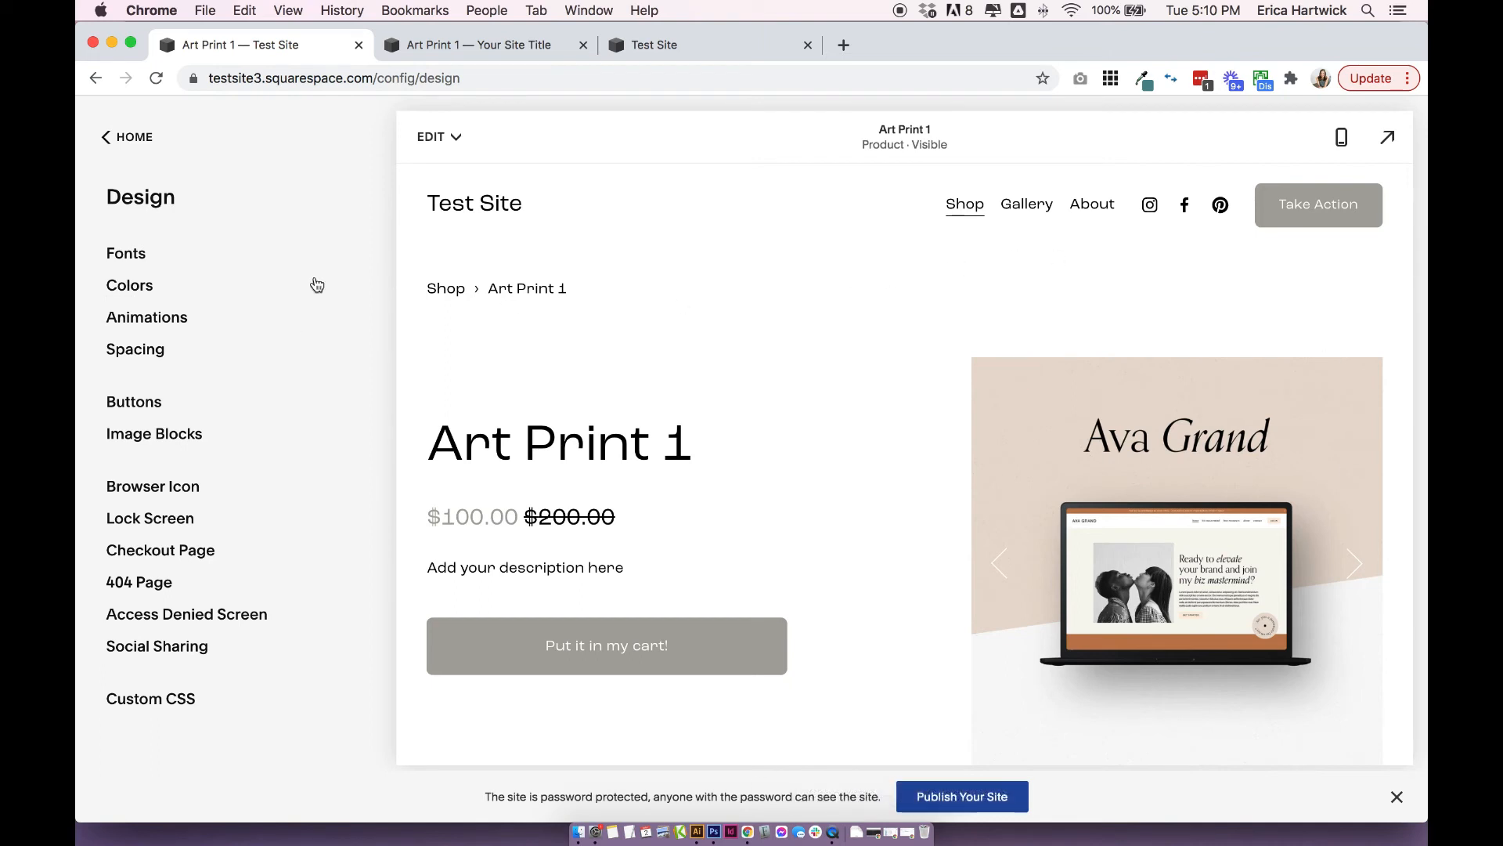
pyautogui.click(131, 255)
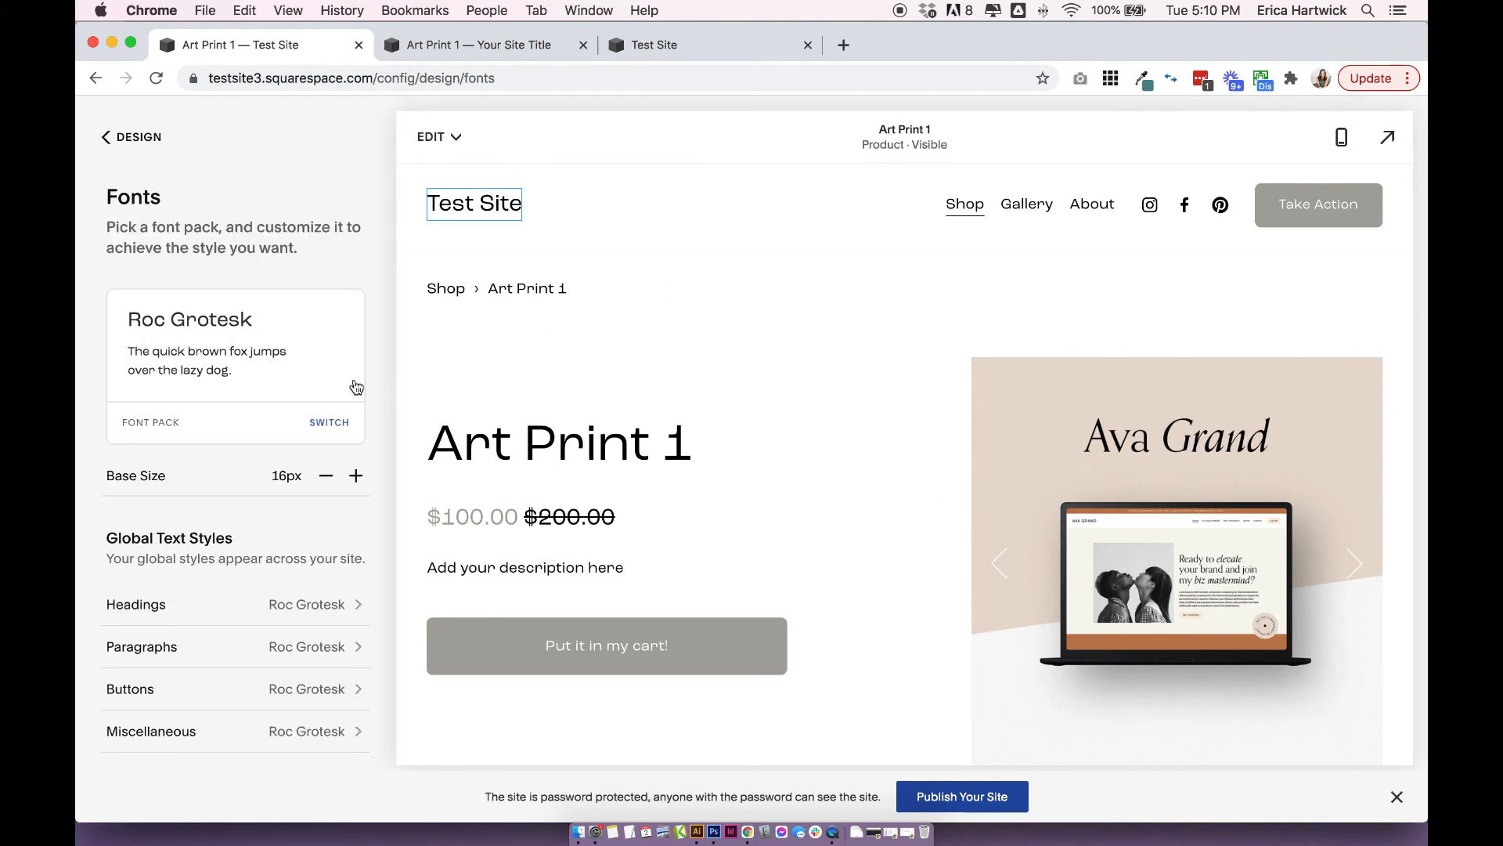
pyautogui.scroll(-3, 354, 386)
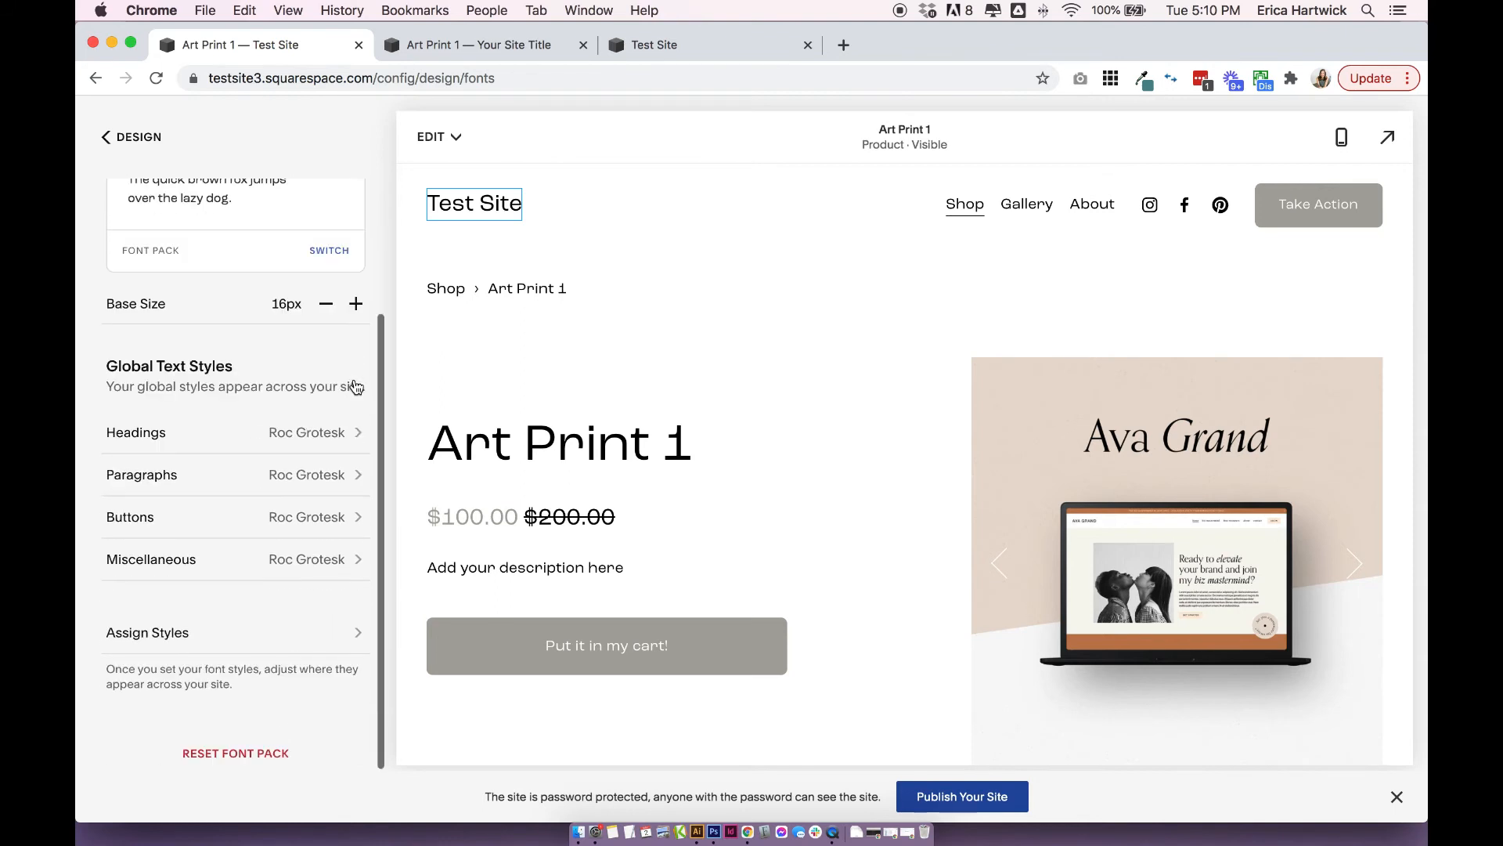
pyautogui.click(125, 640)
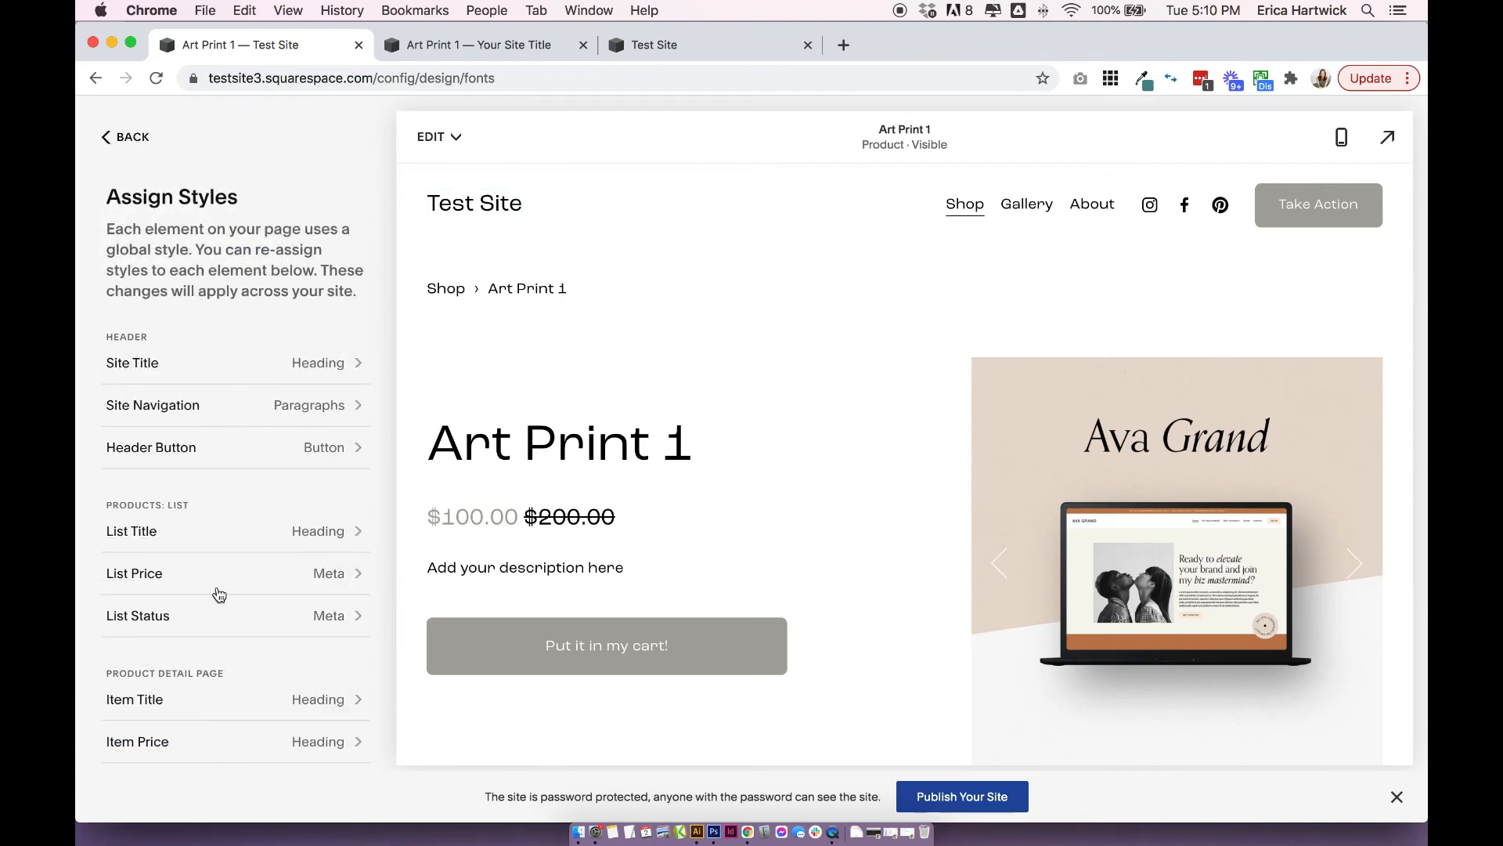
pyautogui.scroll(-2, 220, 595)
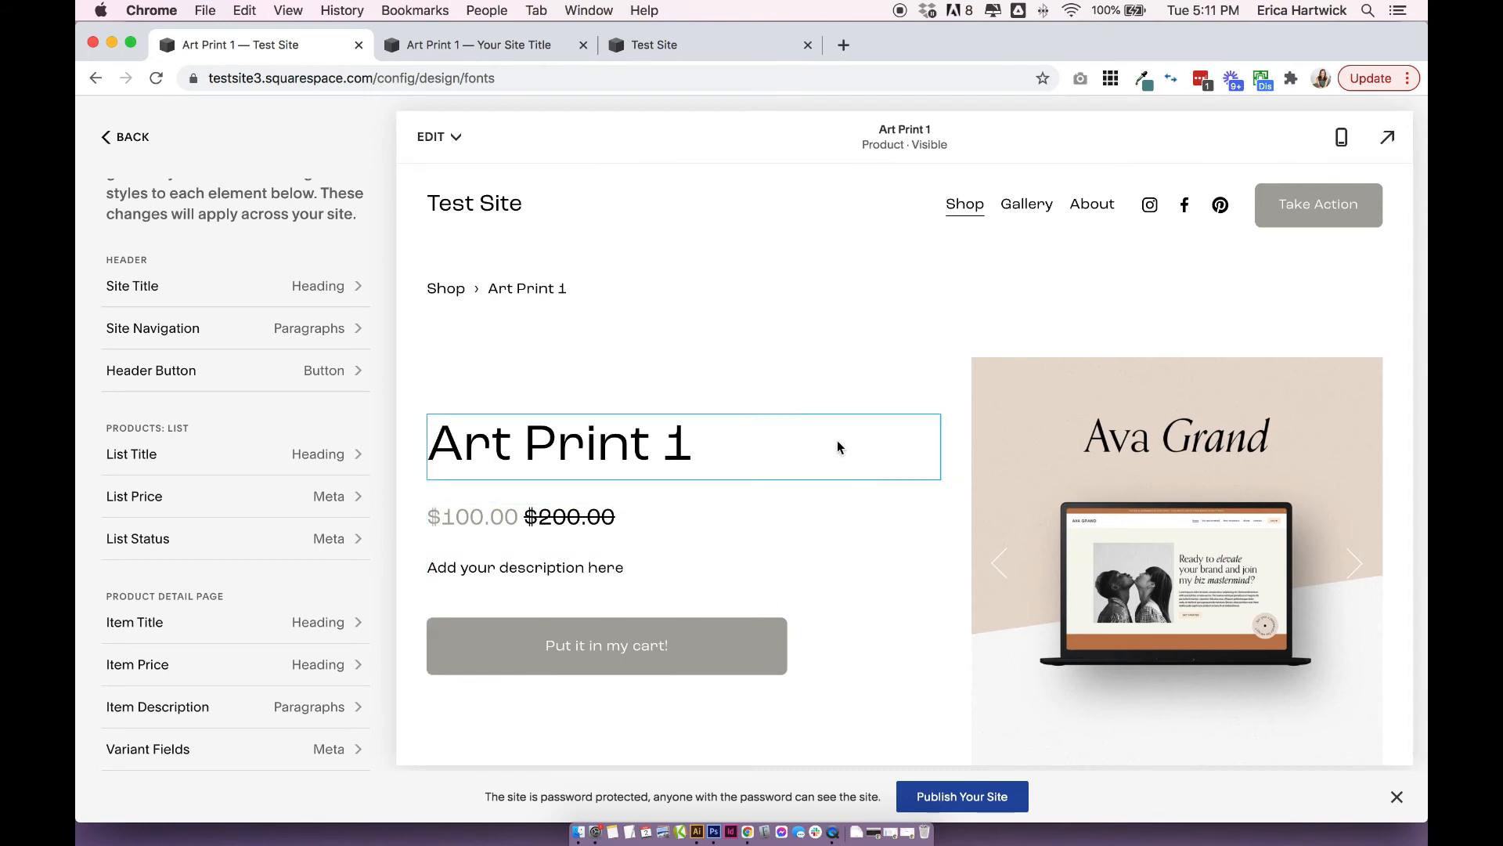
pyautogui.scroll(-1, 713, 475)
pyautogui.scroll(-5, 713, 475)
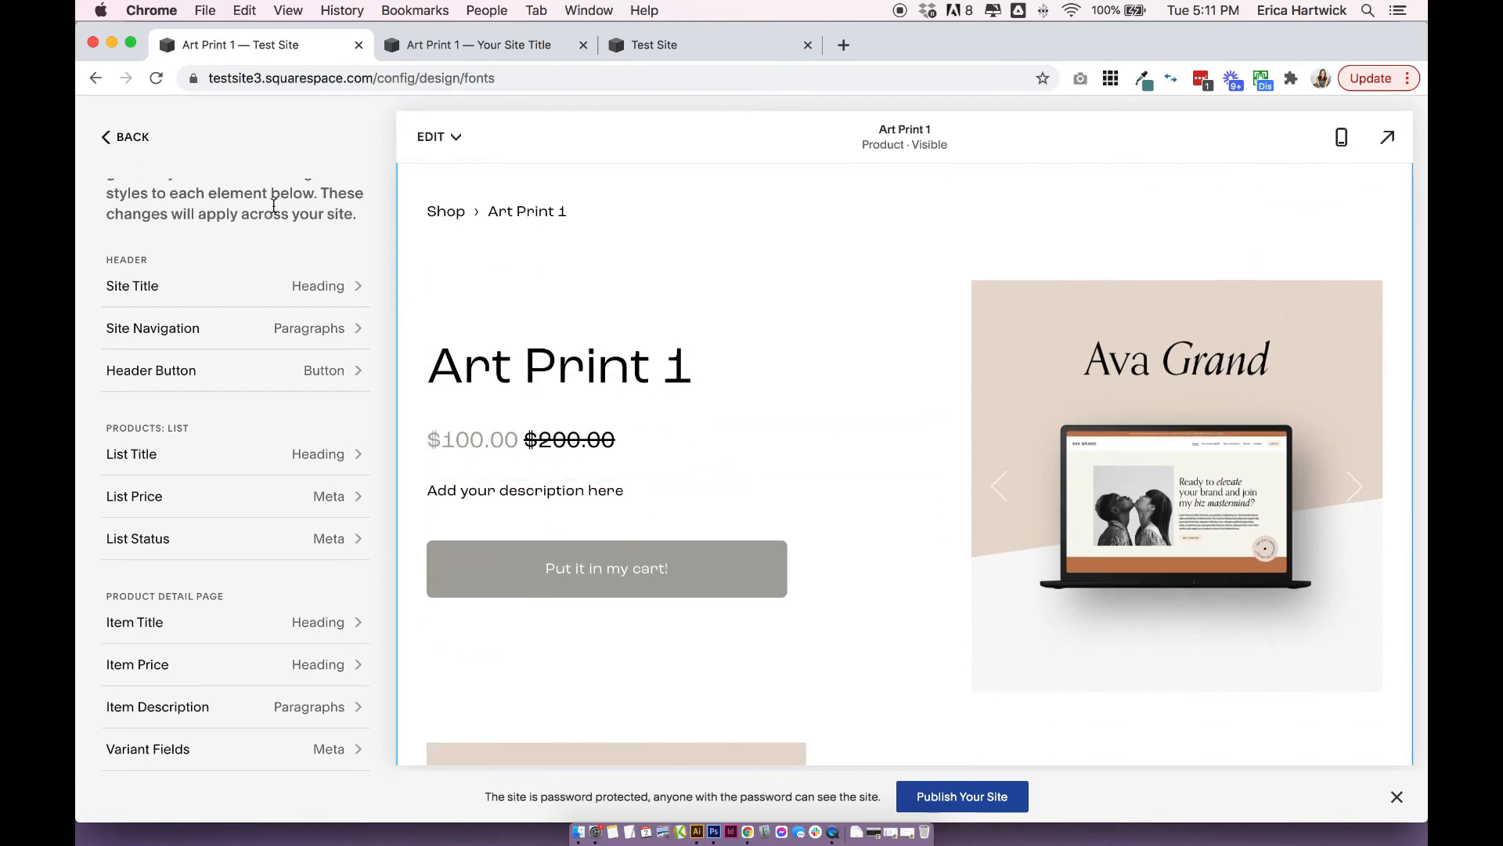
pyautogui.click(125, 137)
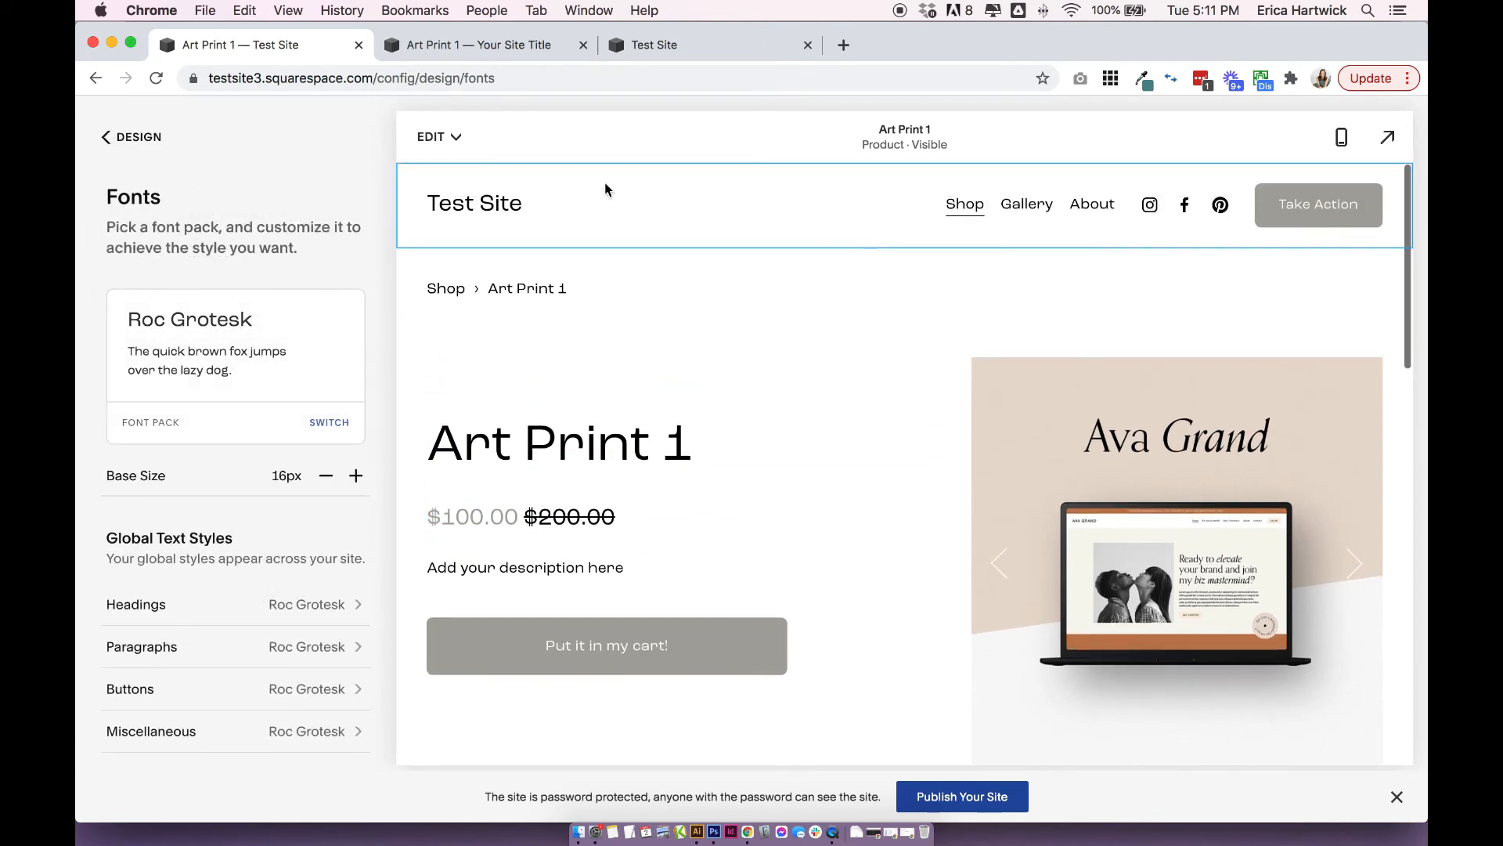
pyautogui.click(149, 136)
pyautogui.click(135, 137)
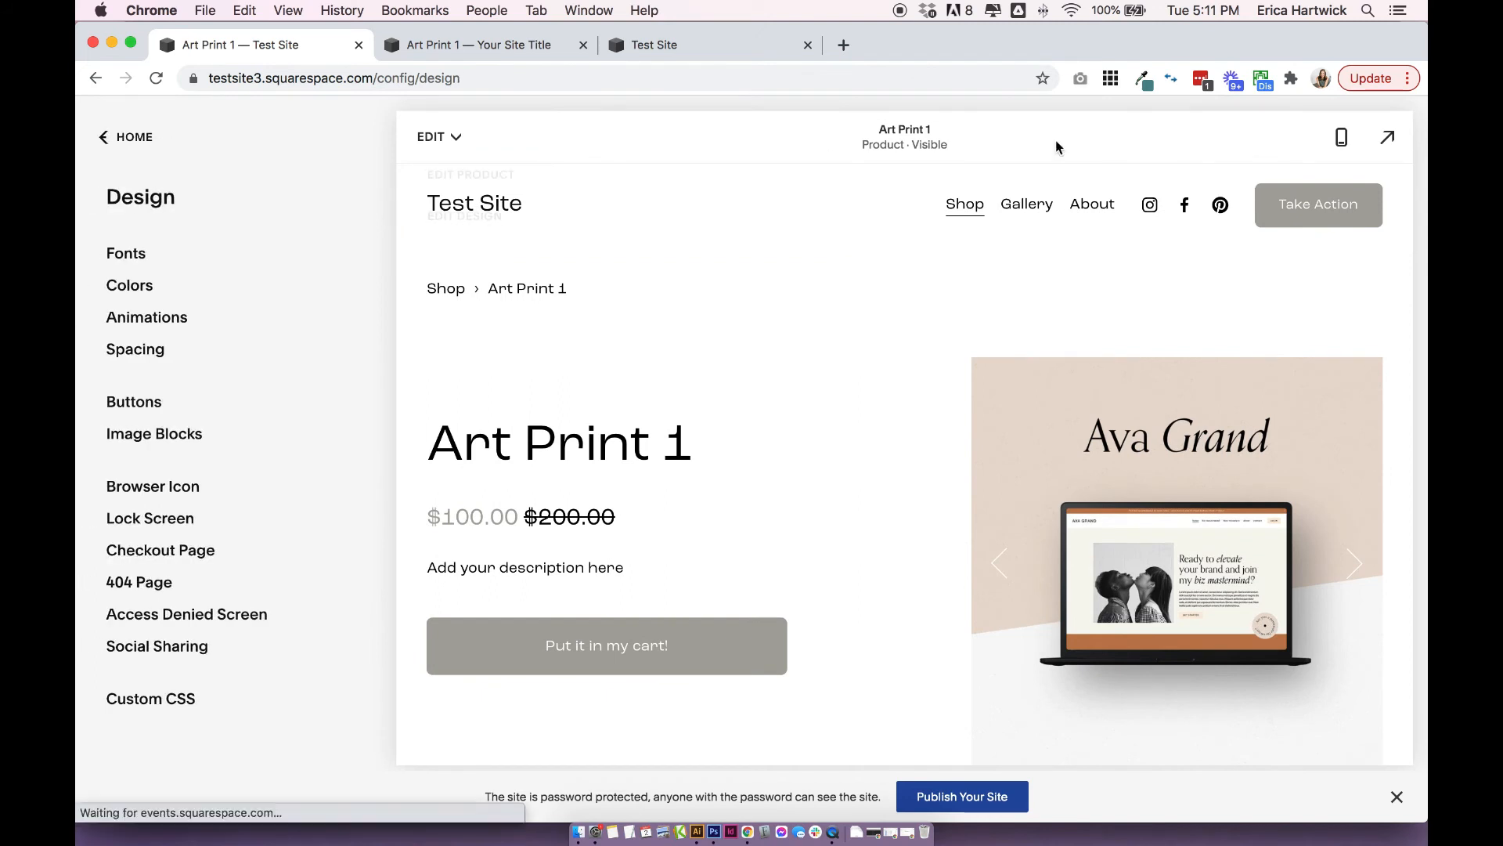
# Return to the Shop page and examine which font styles are assigned to the product list's title, price and status.
pyautogui.click(1015, 210)
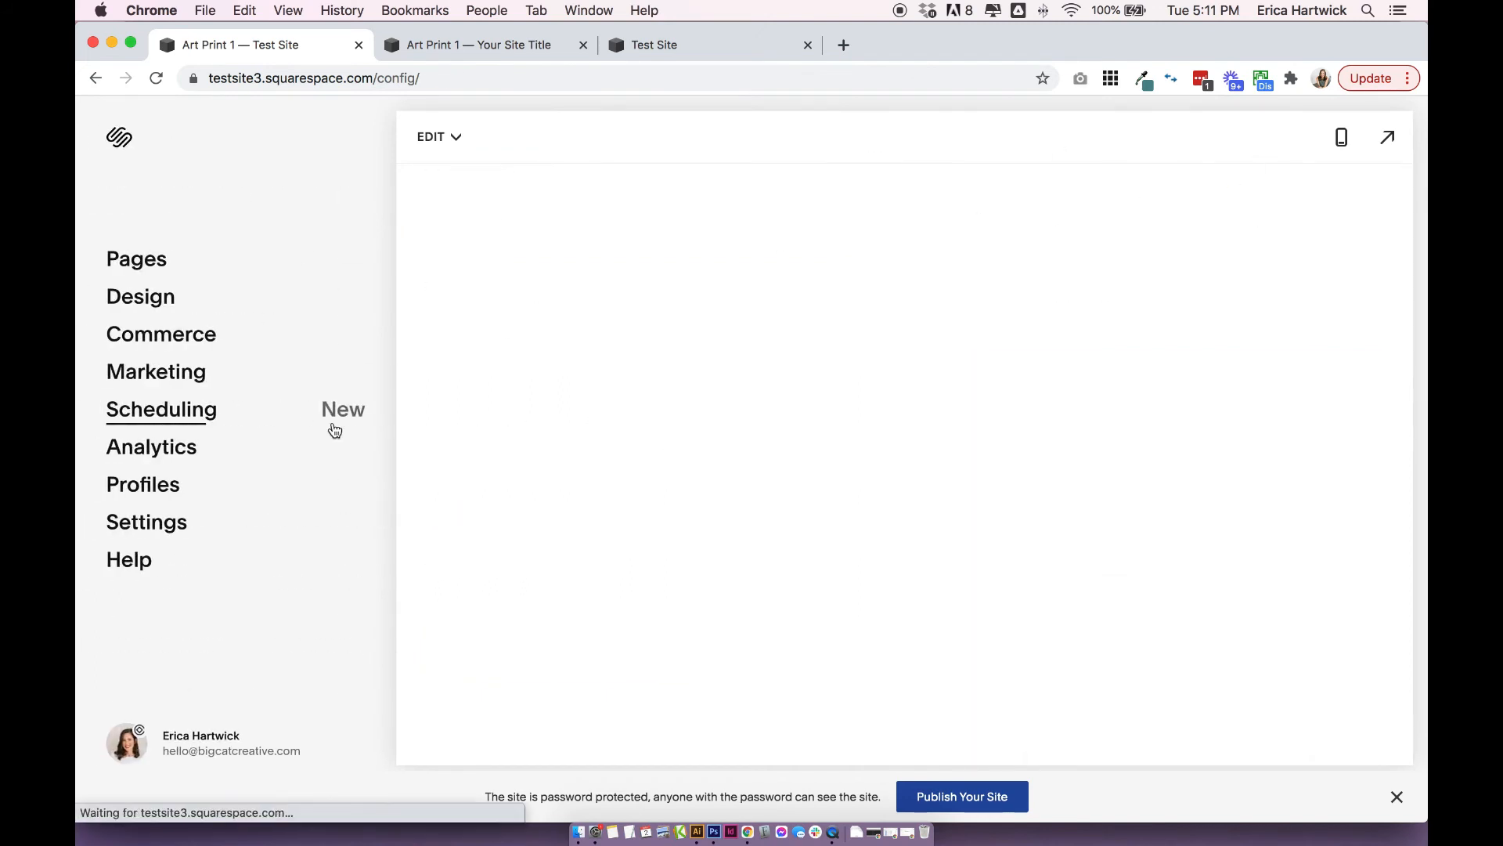
pyautogui.click(126, 302)
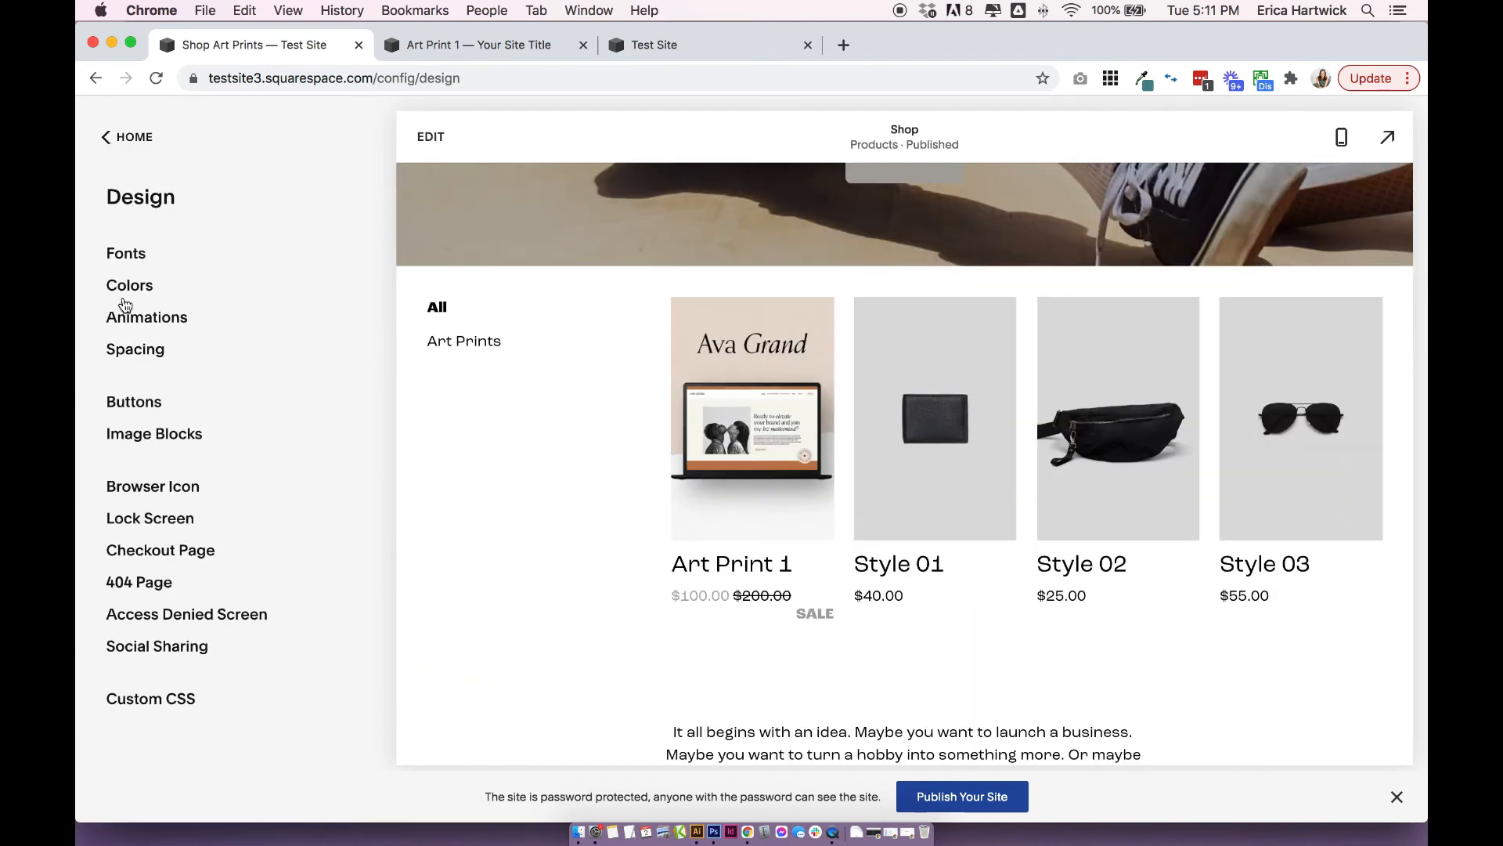
pyautogui.click(126, 252)
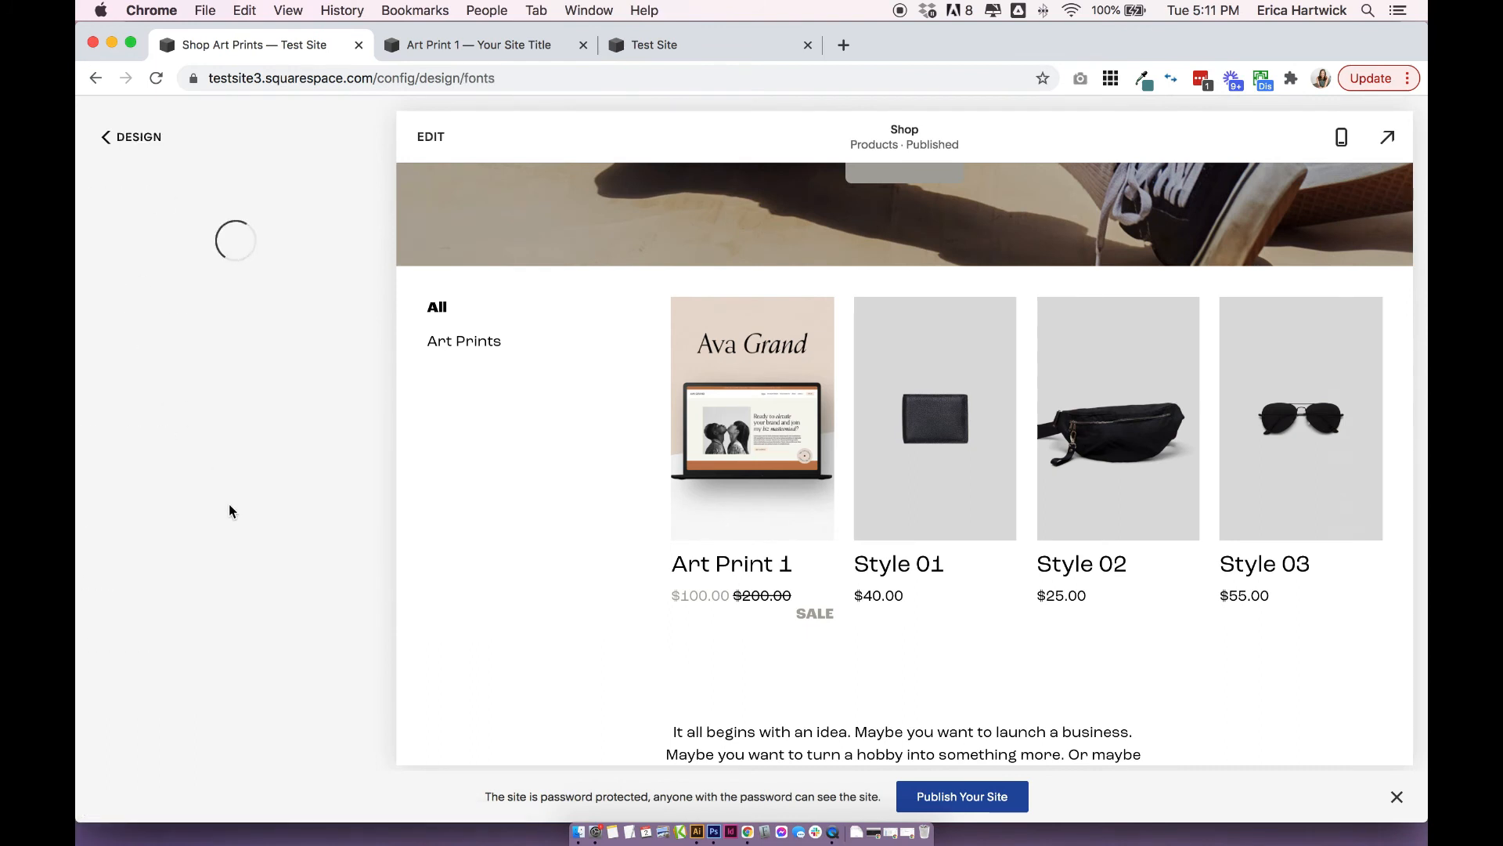
pyautogui.click(187, 633)
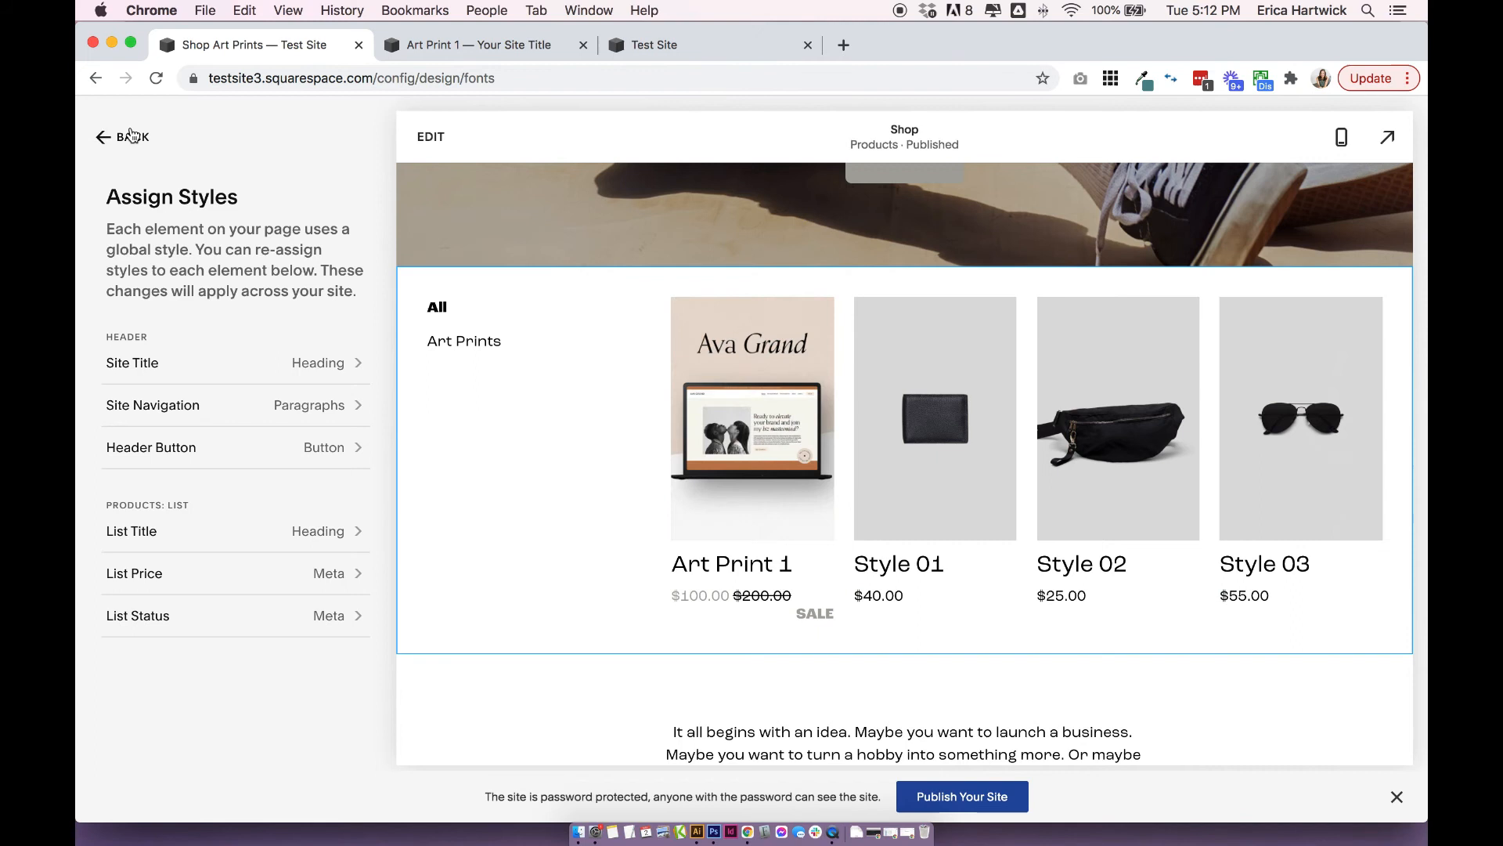
pyautogui.click(131, 137)
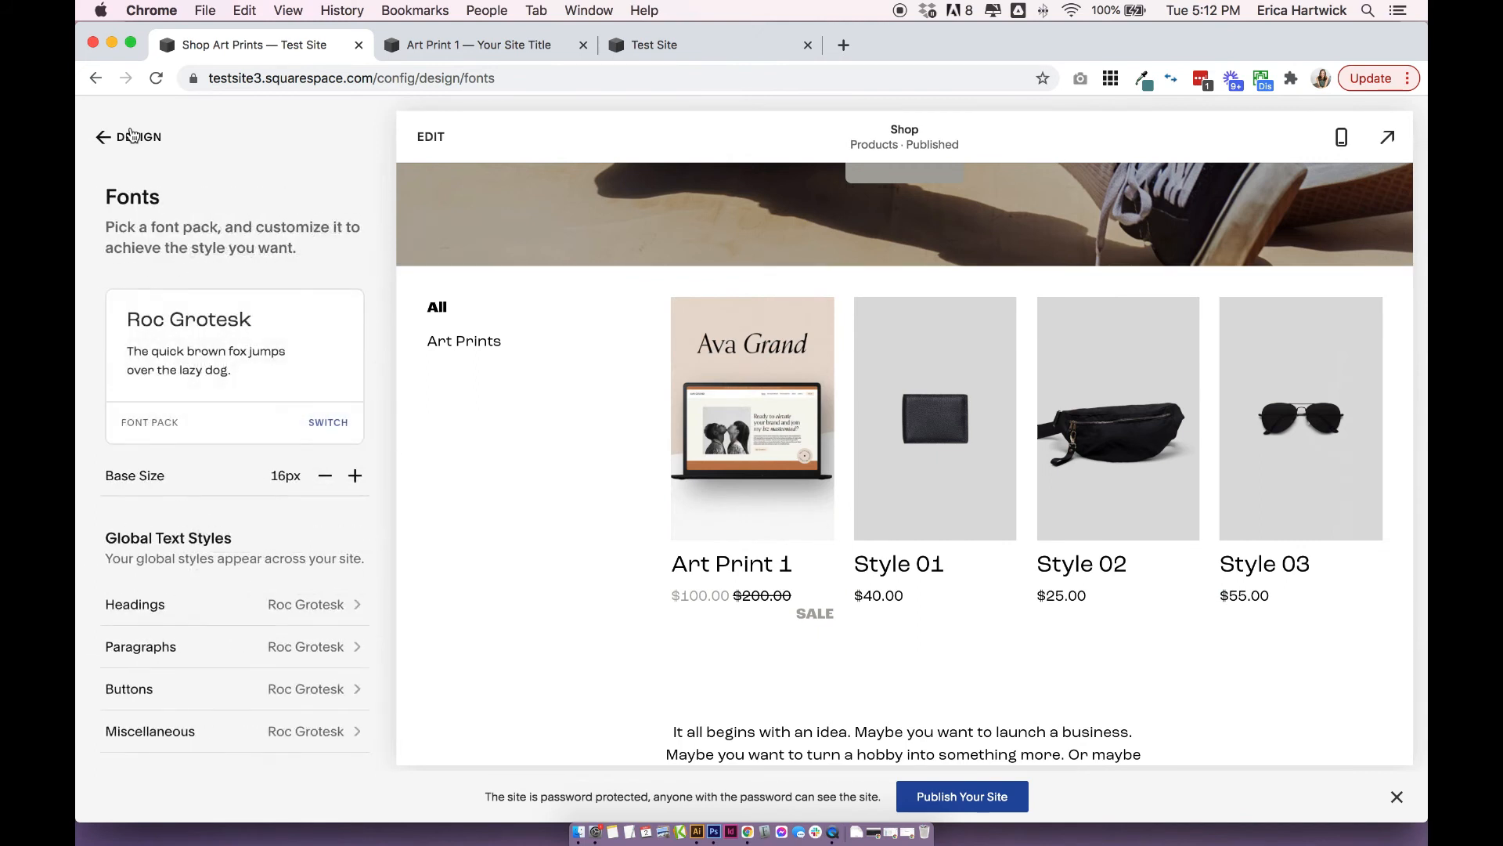
pyautogui.click(131, 137)
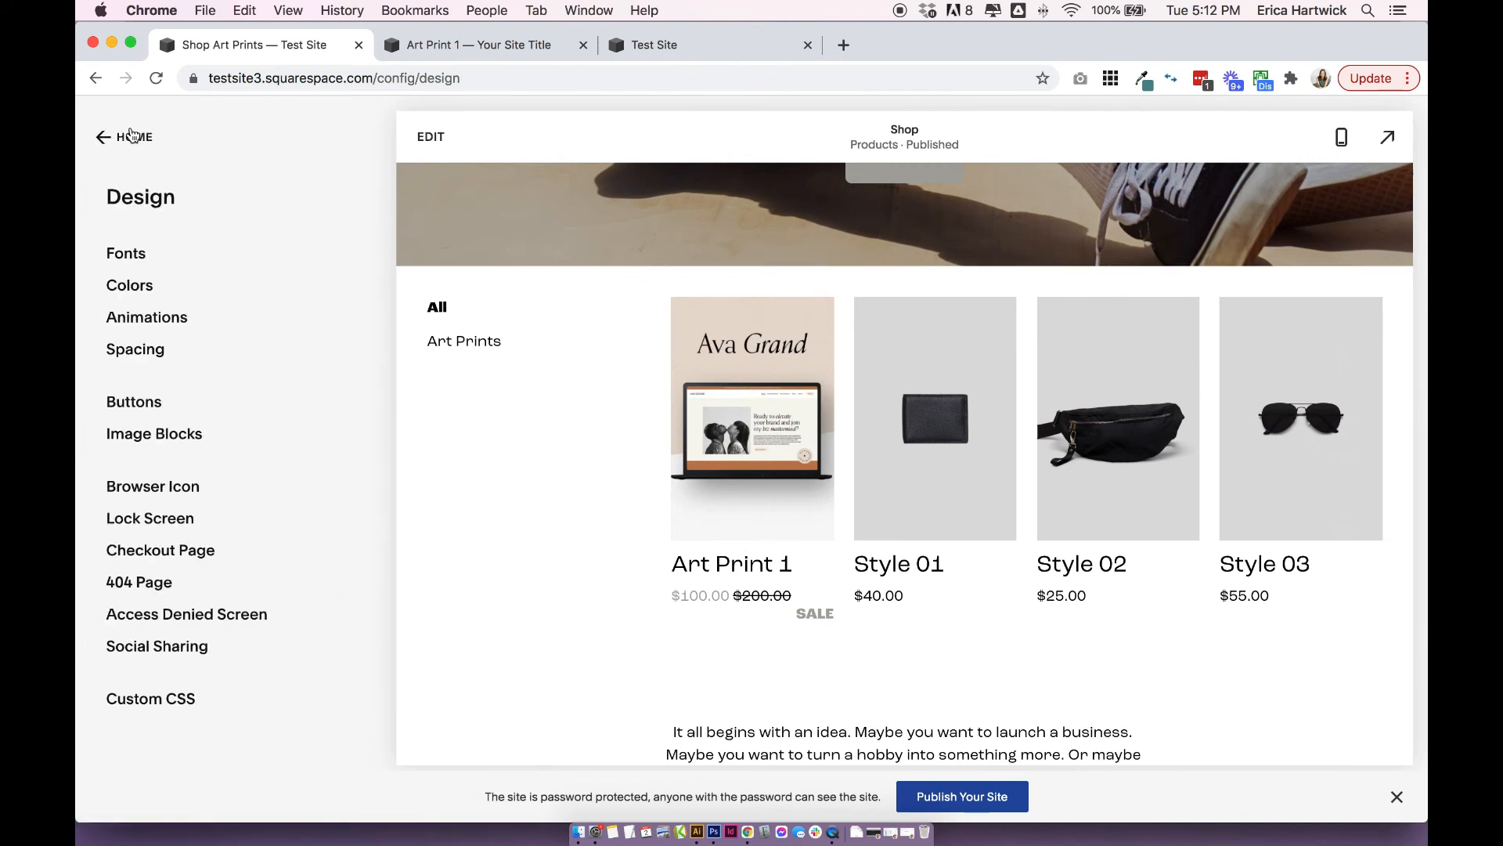
# Examine the White Minimal section theme's color assignments for the basic products grid and the product detail page.
pyautogui.click(136, 288)
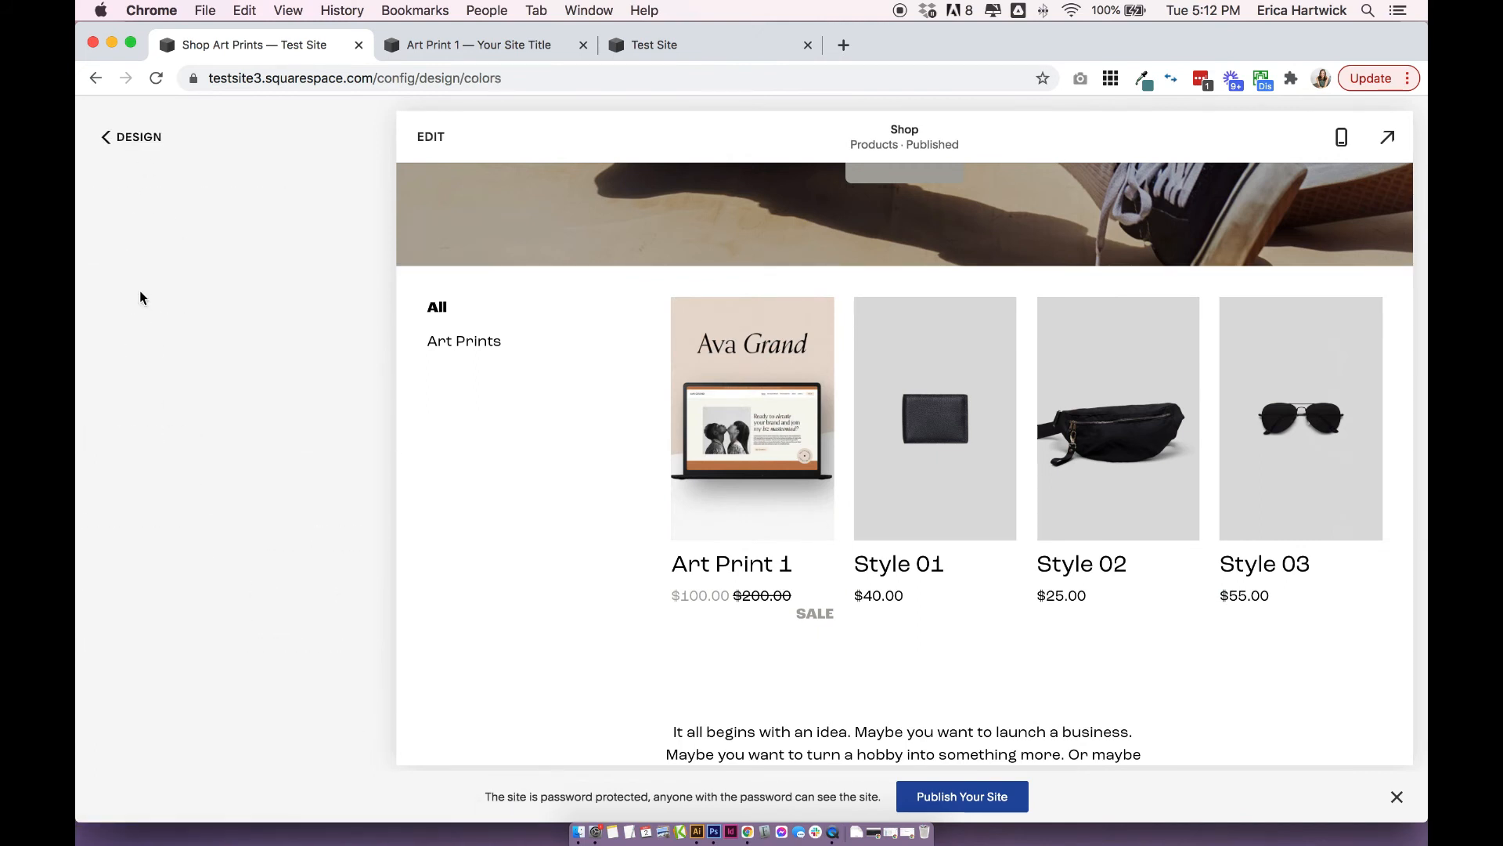
pyautogui.click(195, 518)
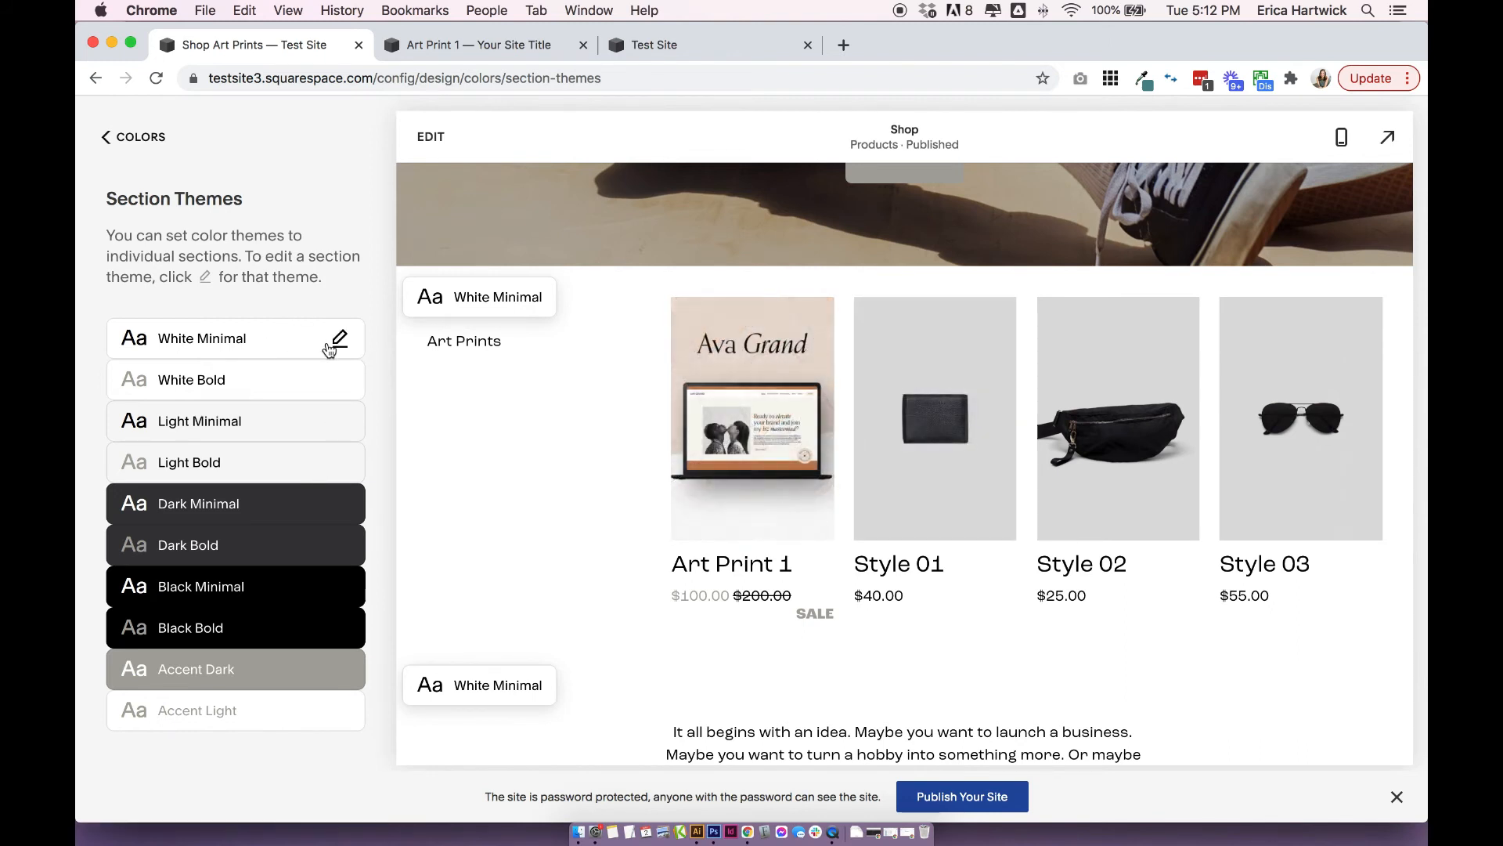
pyautogui.click(339, 339)
pyautogui.scroll(-15, 251, 501)
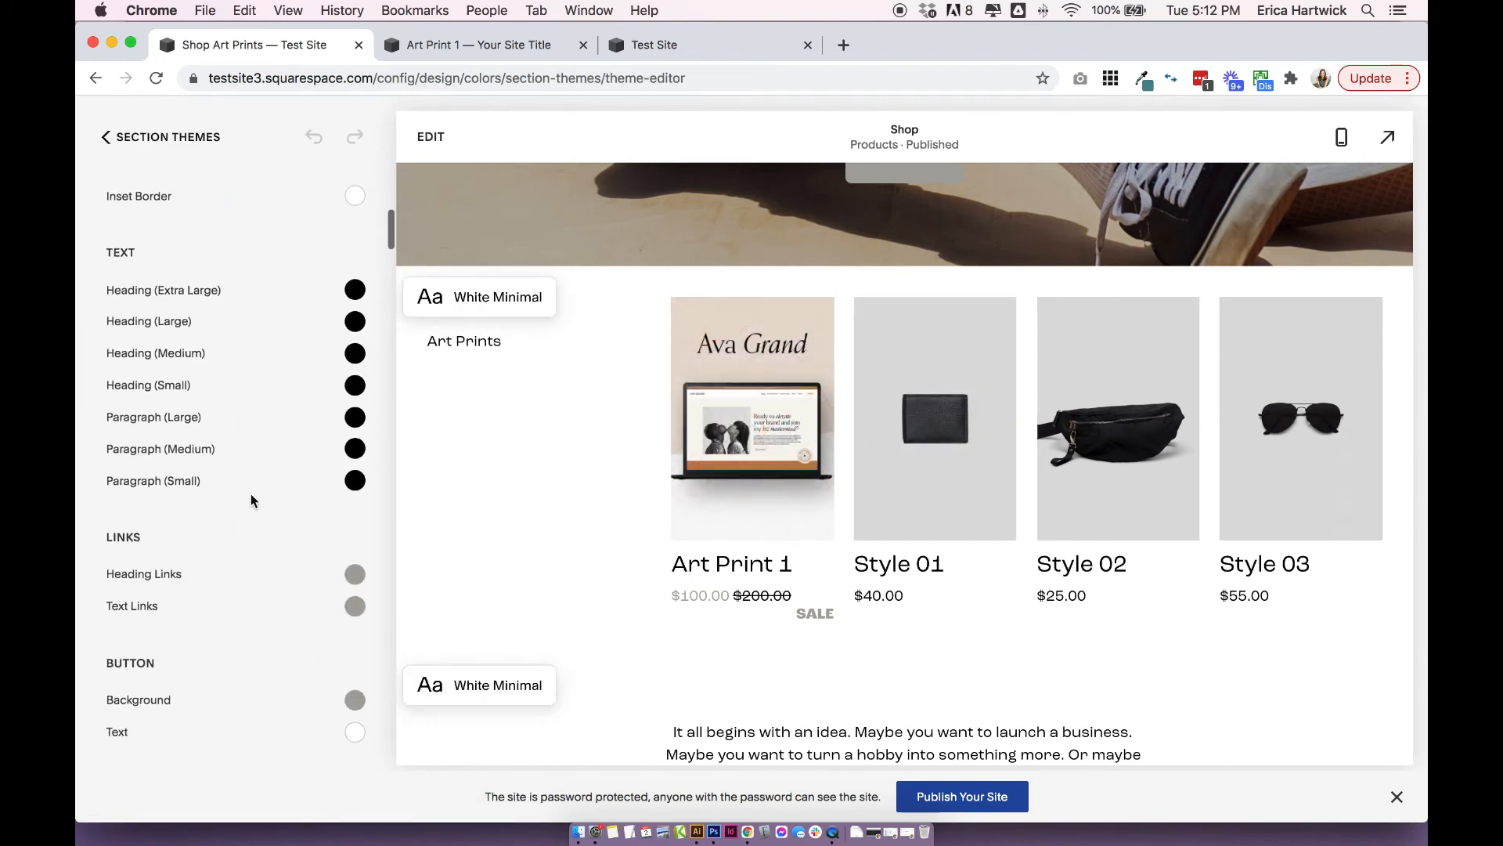
pyautogui.scroll(-10, 249, 536)
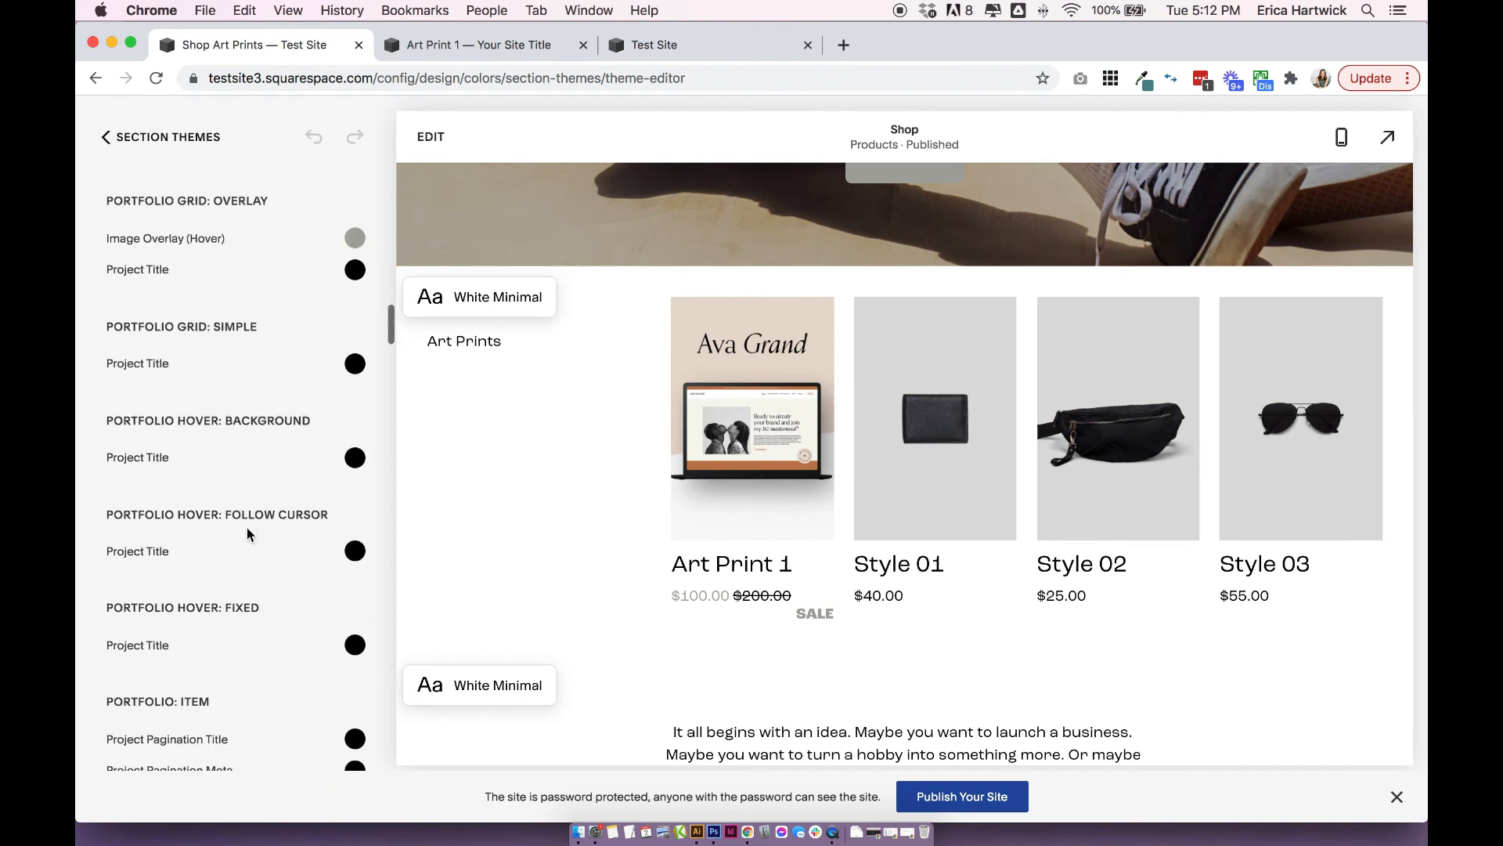
pyautogui.scroll(-15, 239, 533)
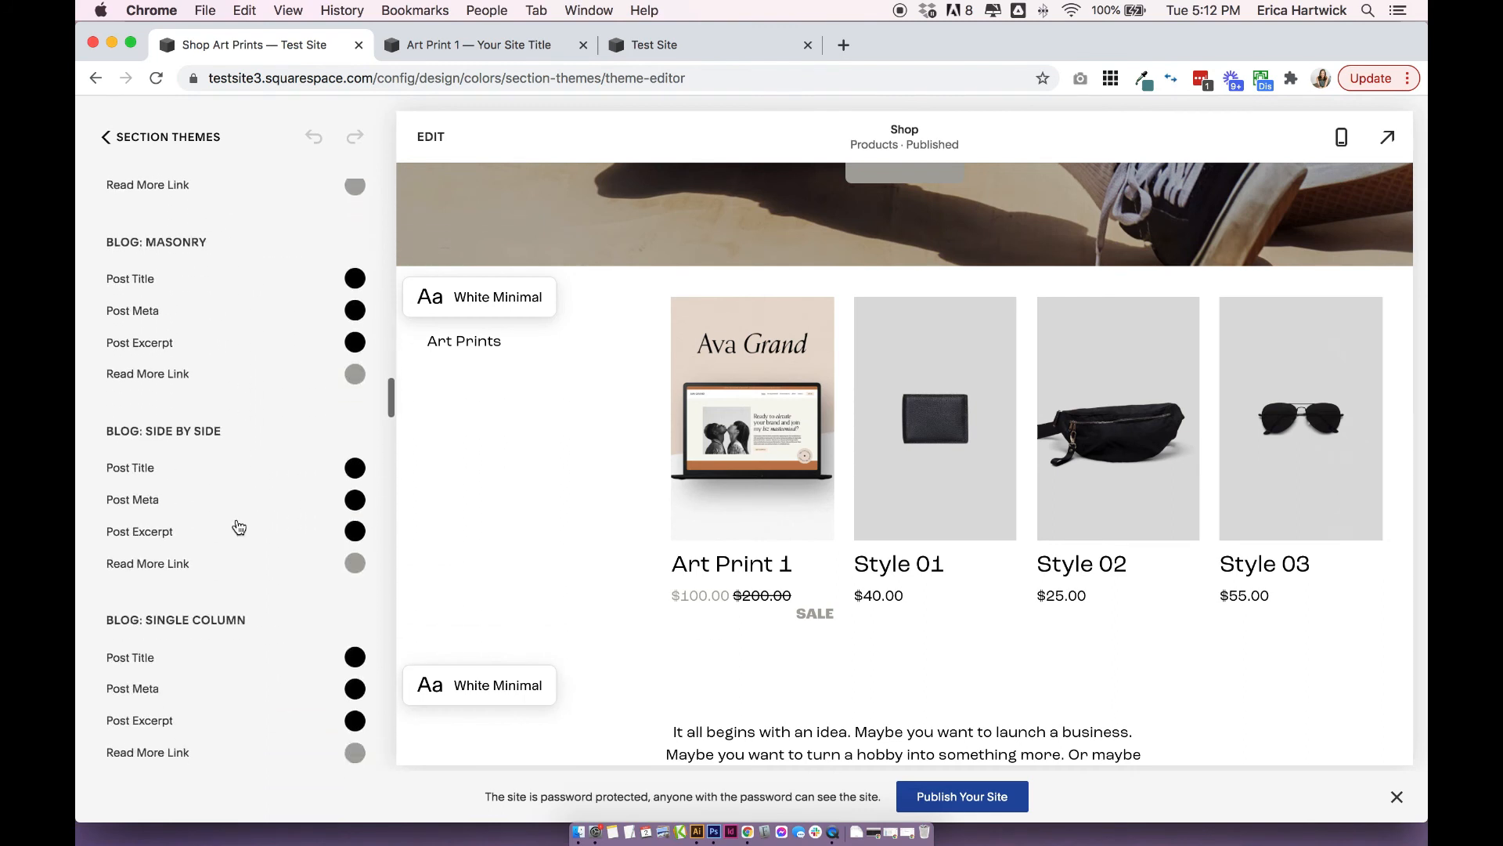
pyautogui.scroll(-3, 227, 527)
pyautogui.scroll(4, 228, 526)
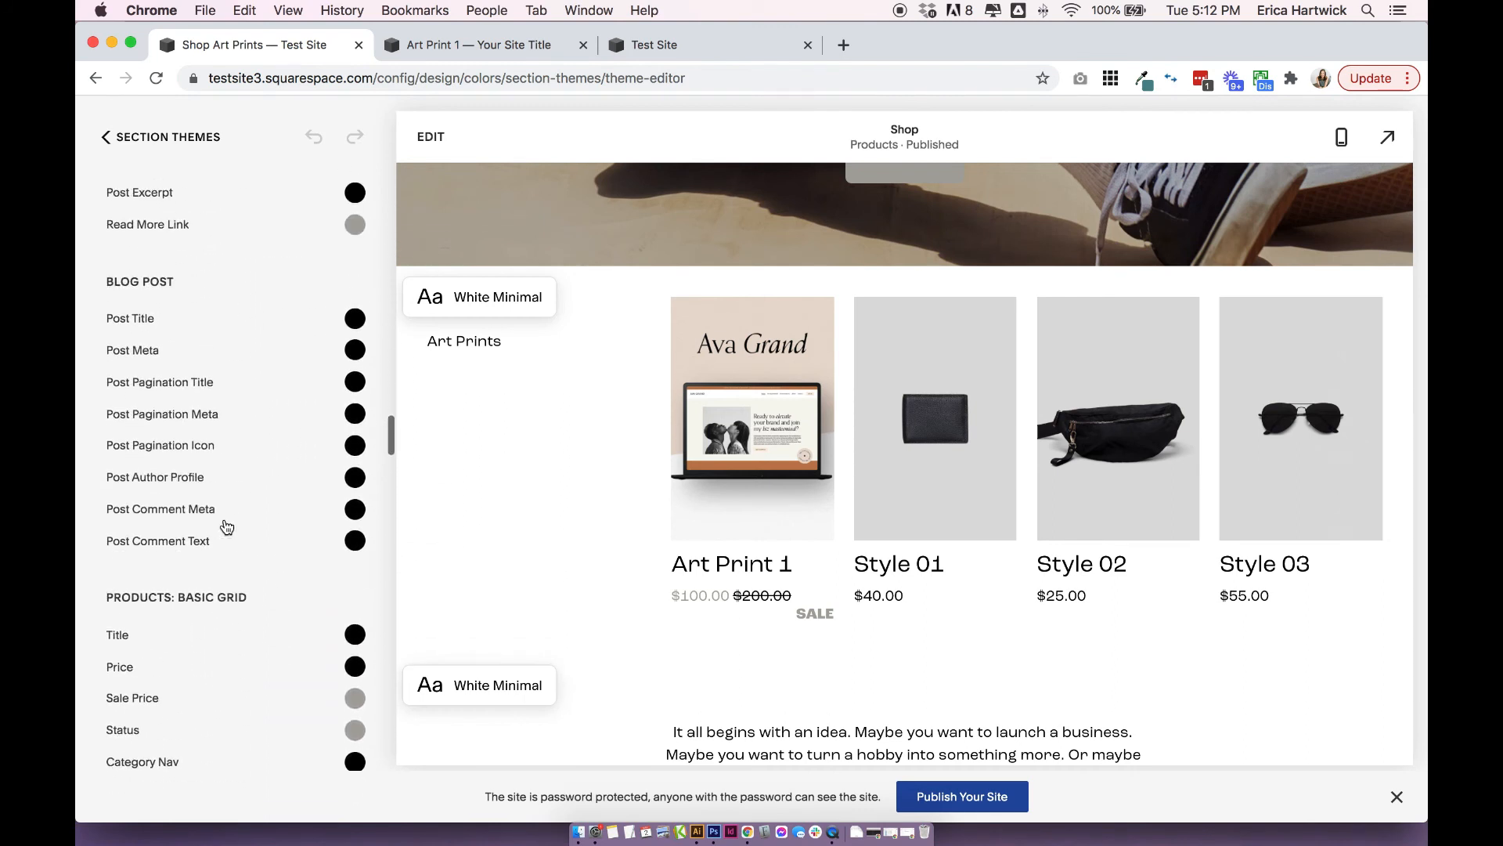
pyautogui.scroll(-3, 225, 509)
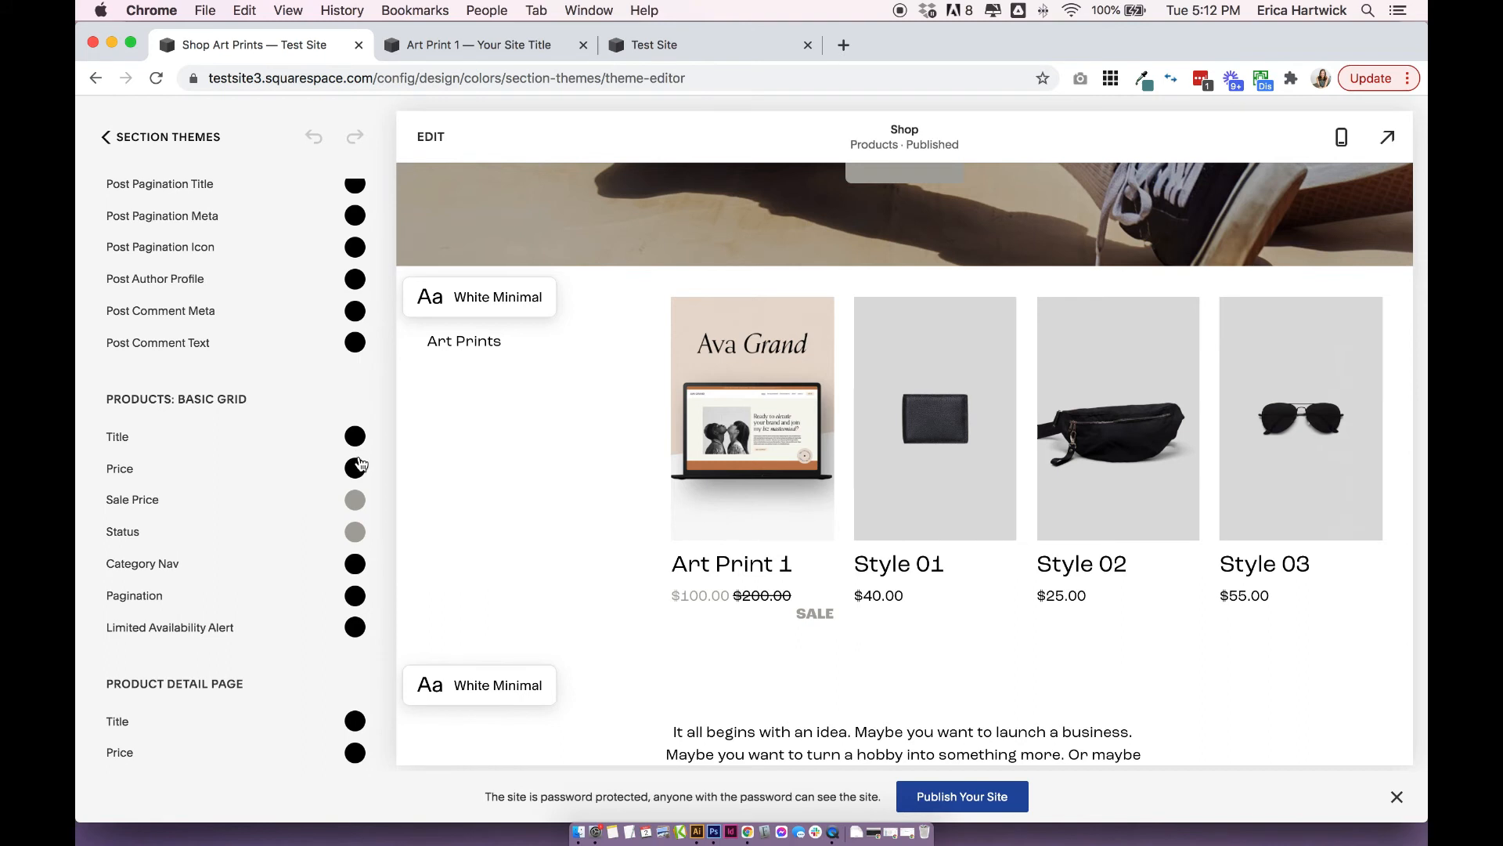
pyautogui.scroll(-1, 278, 678)
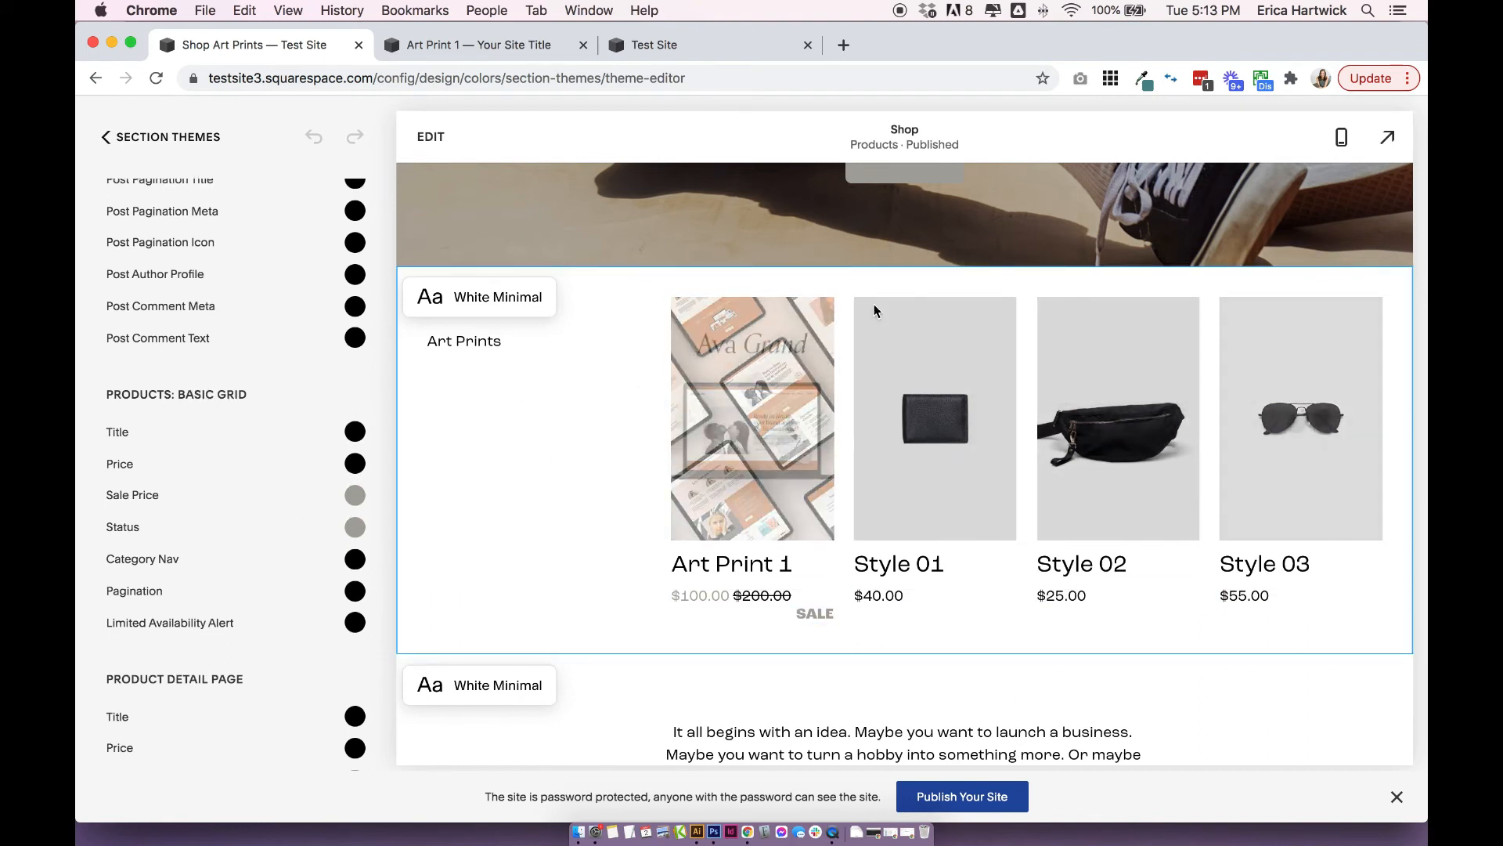
pyautogui.scroll(-5, 275, 428)
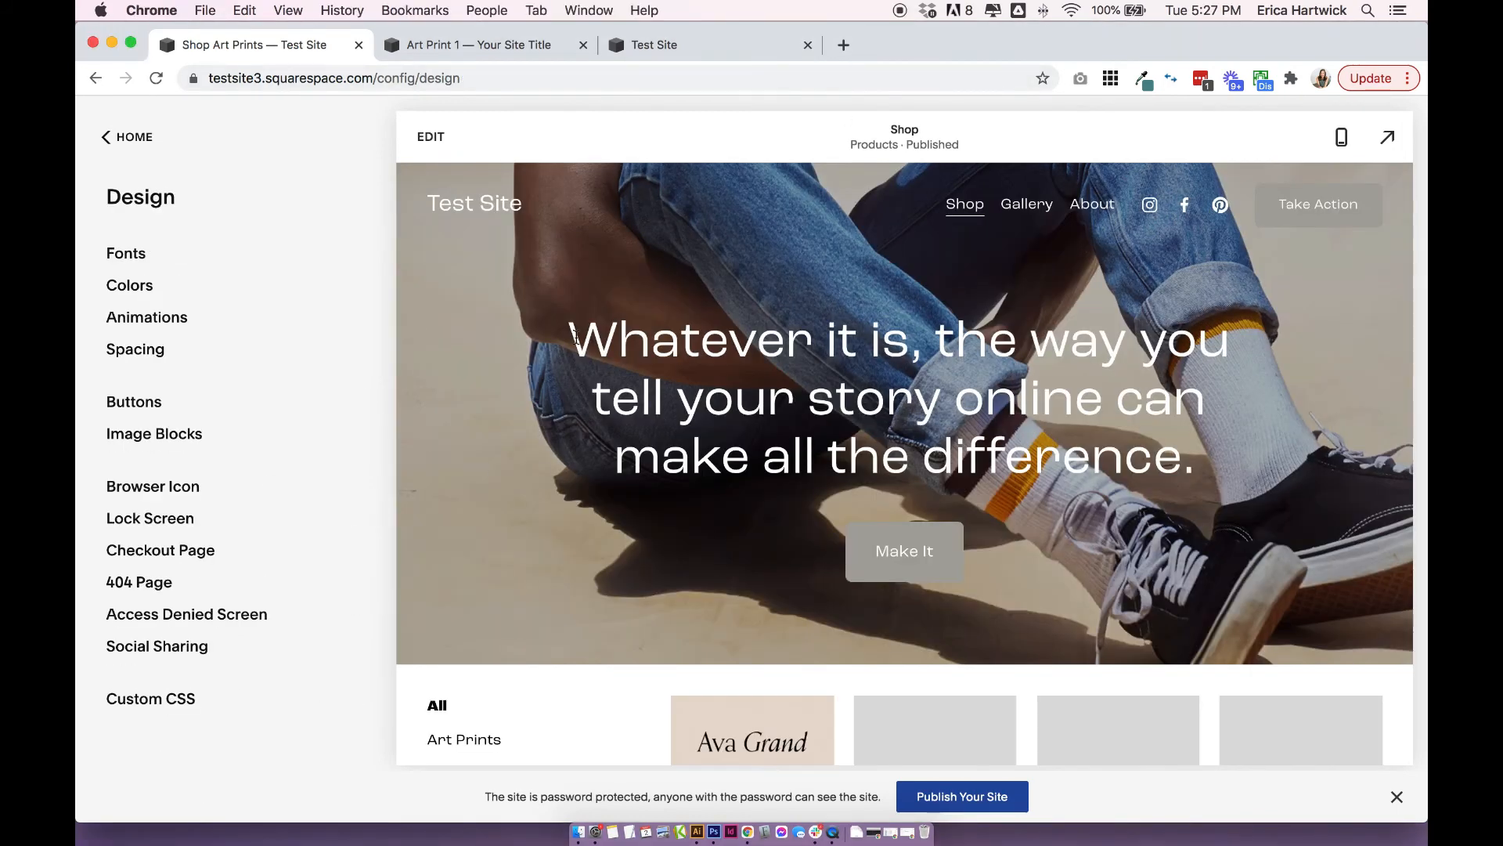
# Edit the site header of the Shop page and enable the Cart element, reviewing its icon size and account login options.
pyautogui.scroll(-2, 576, 337)
pyautogui.scroll(2, 576, 338)
pyautogui.click(433, 138)
pyautogui.moveTo(771, 197)
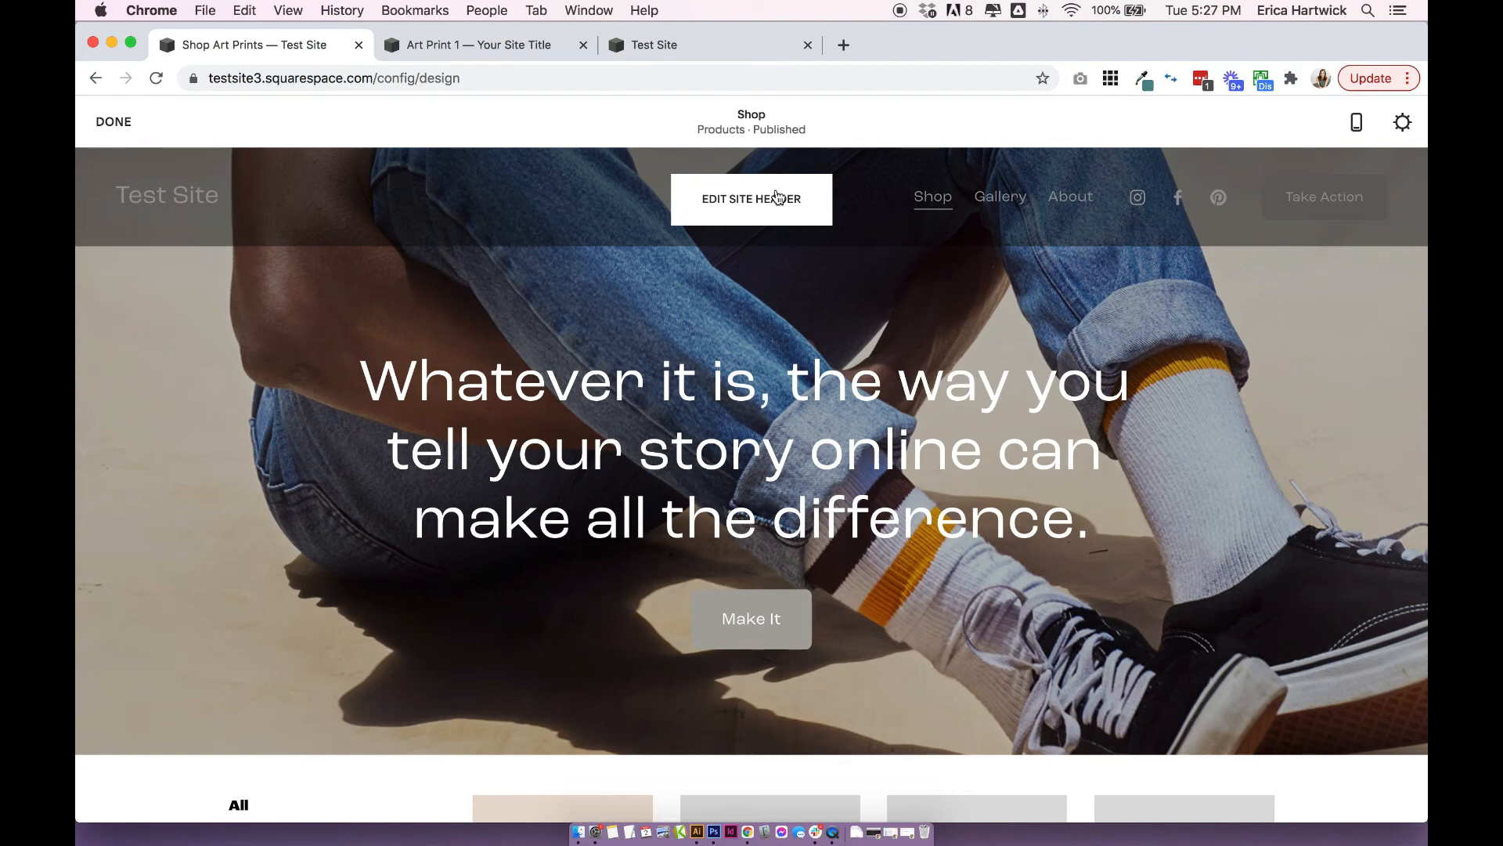
pyautogui.click(776, 197)
pyautogui.click(1150, 593)
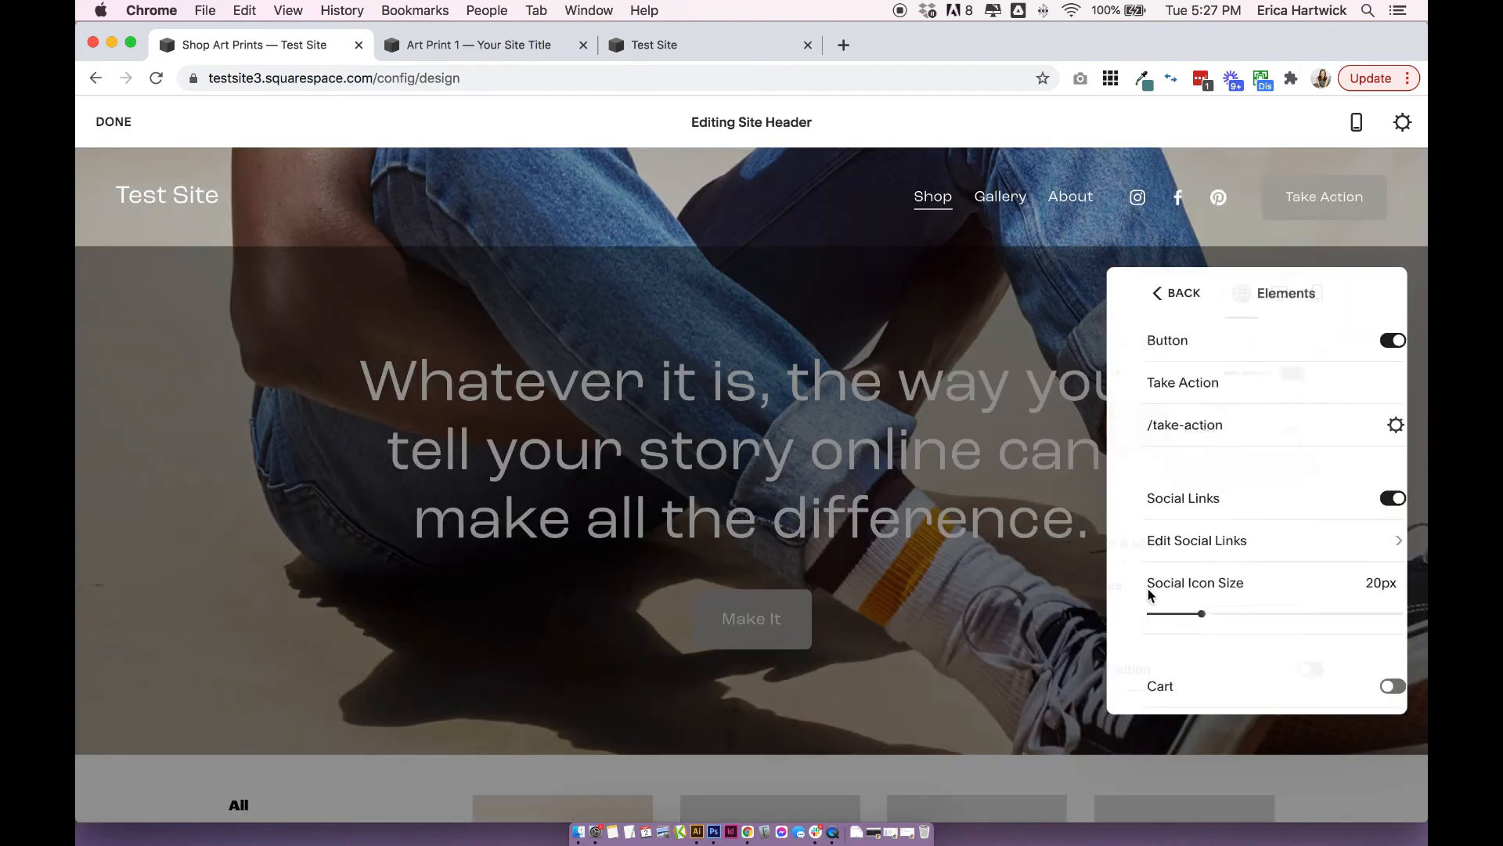
pyautogui.scroll(-1, 1216, 545)
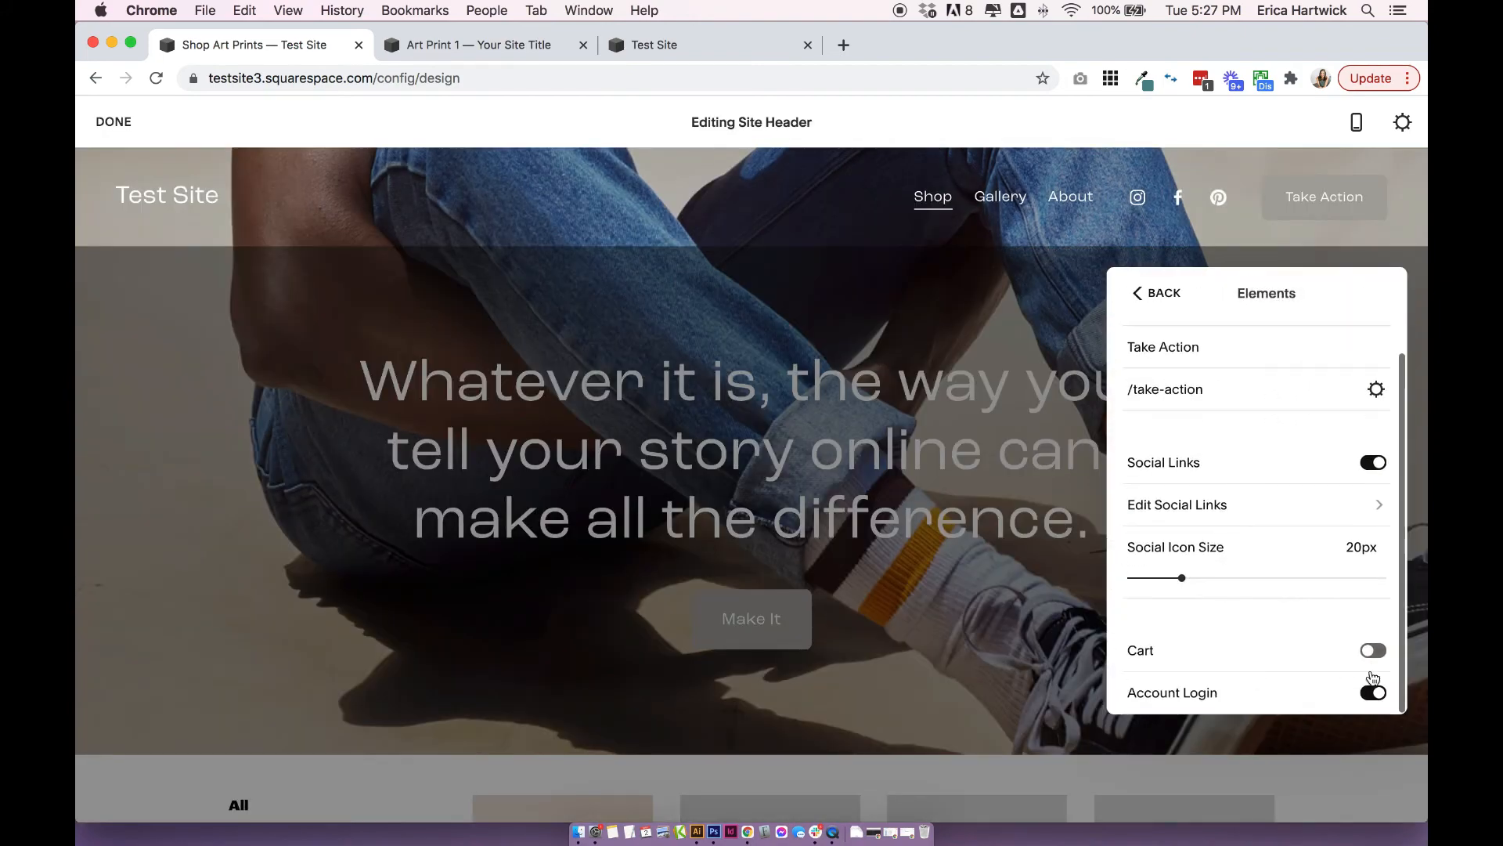
pyautogui.click(1372, 651)
pyautogui.scroll(-1, 1282, 627)
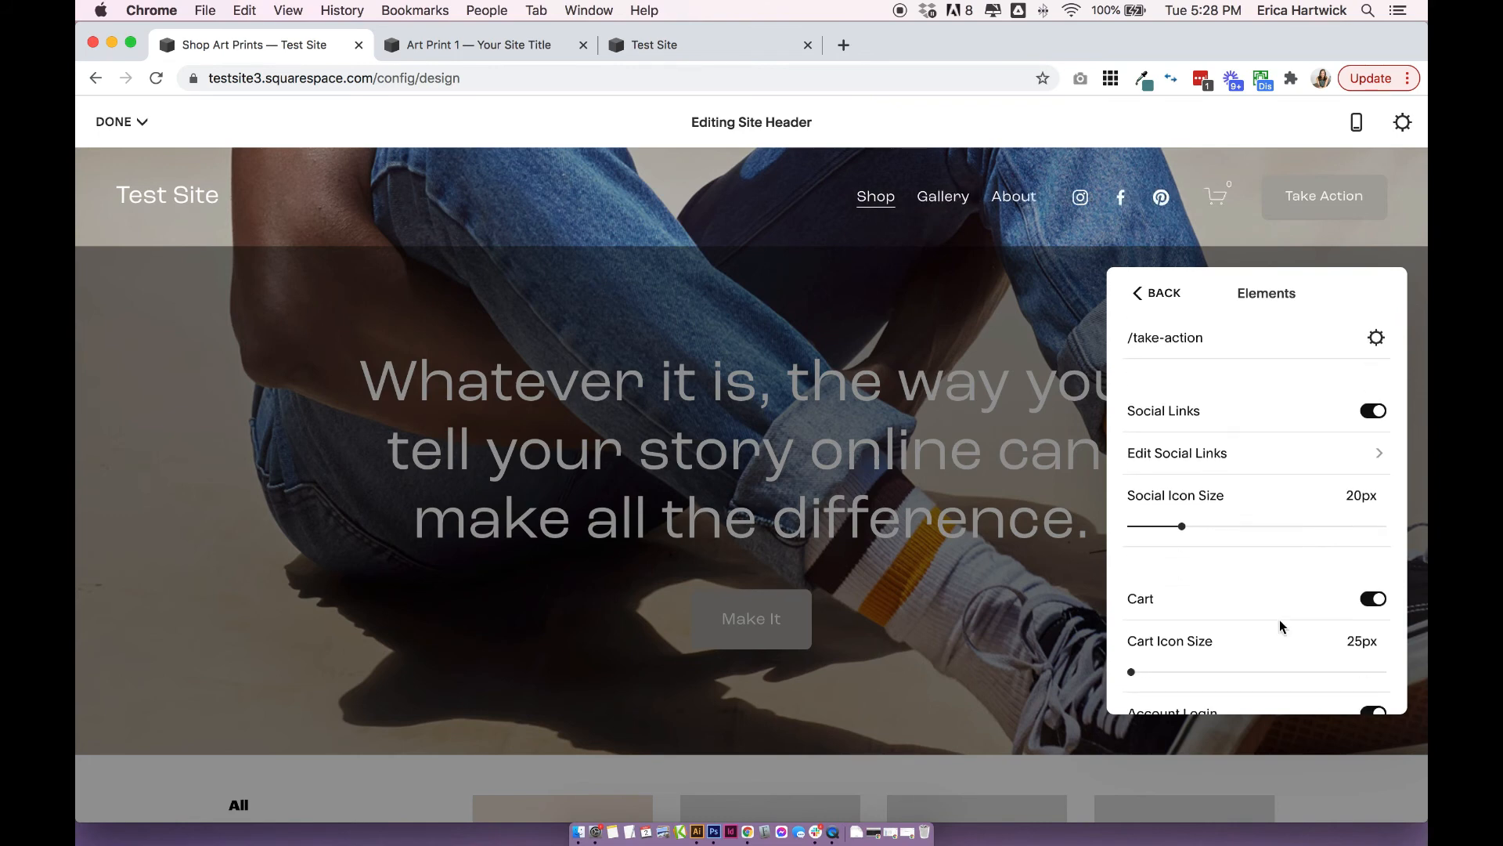
pyautogui.scroll(-1, 1281, 626)
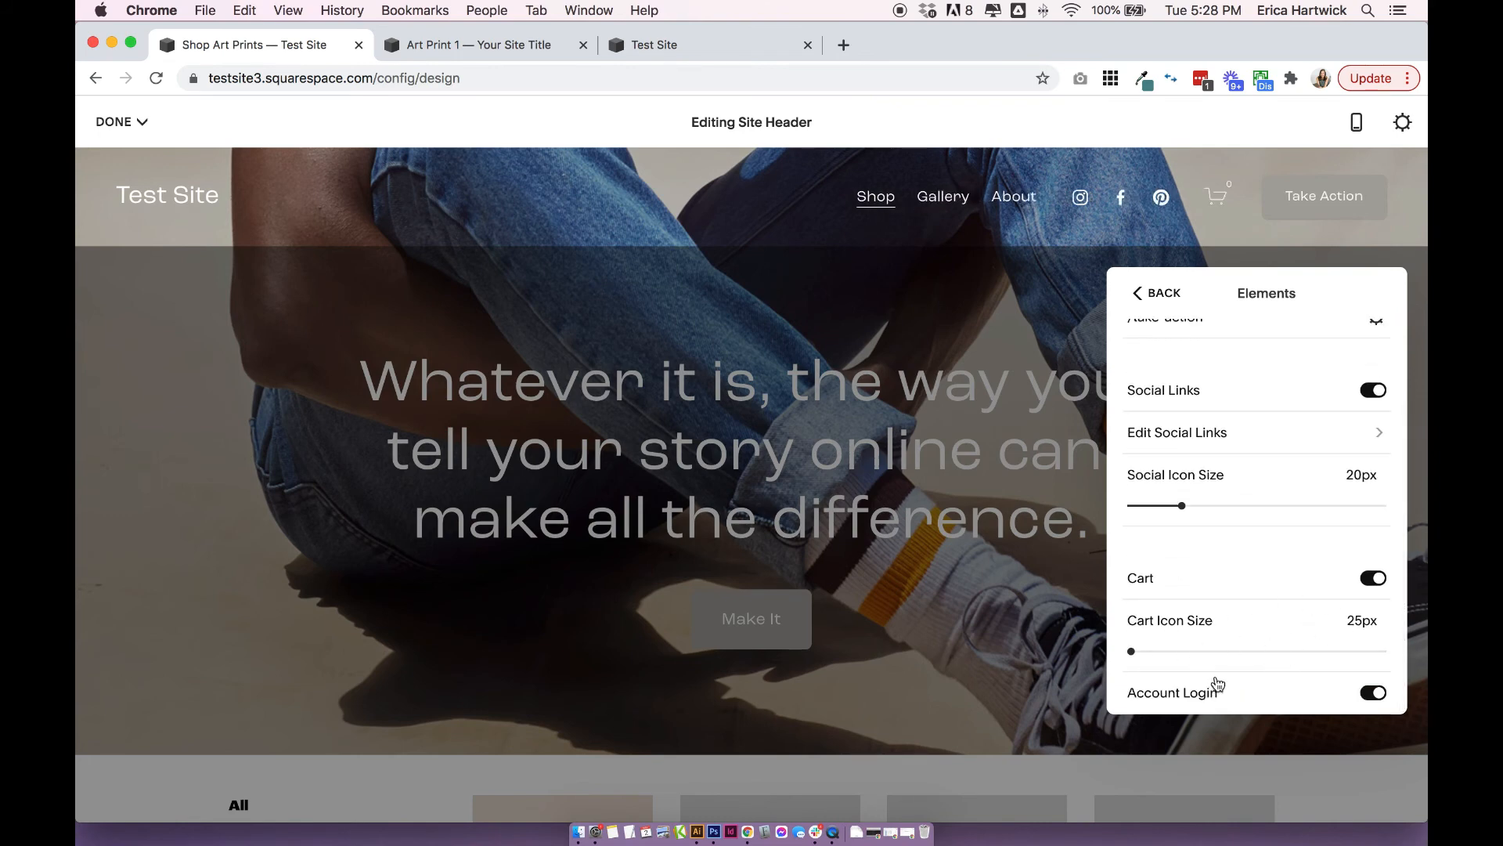
# Finish editing the site header and save the Shop page.
pyautogui.click(1020, 293)
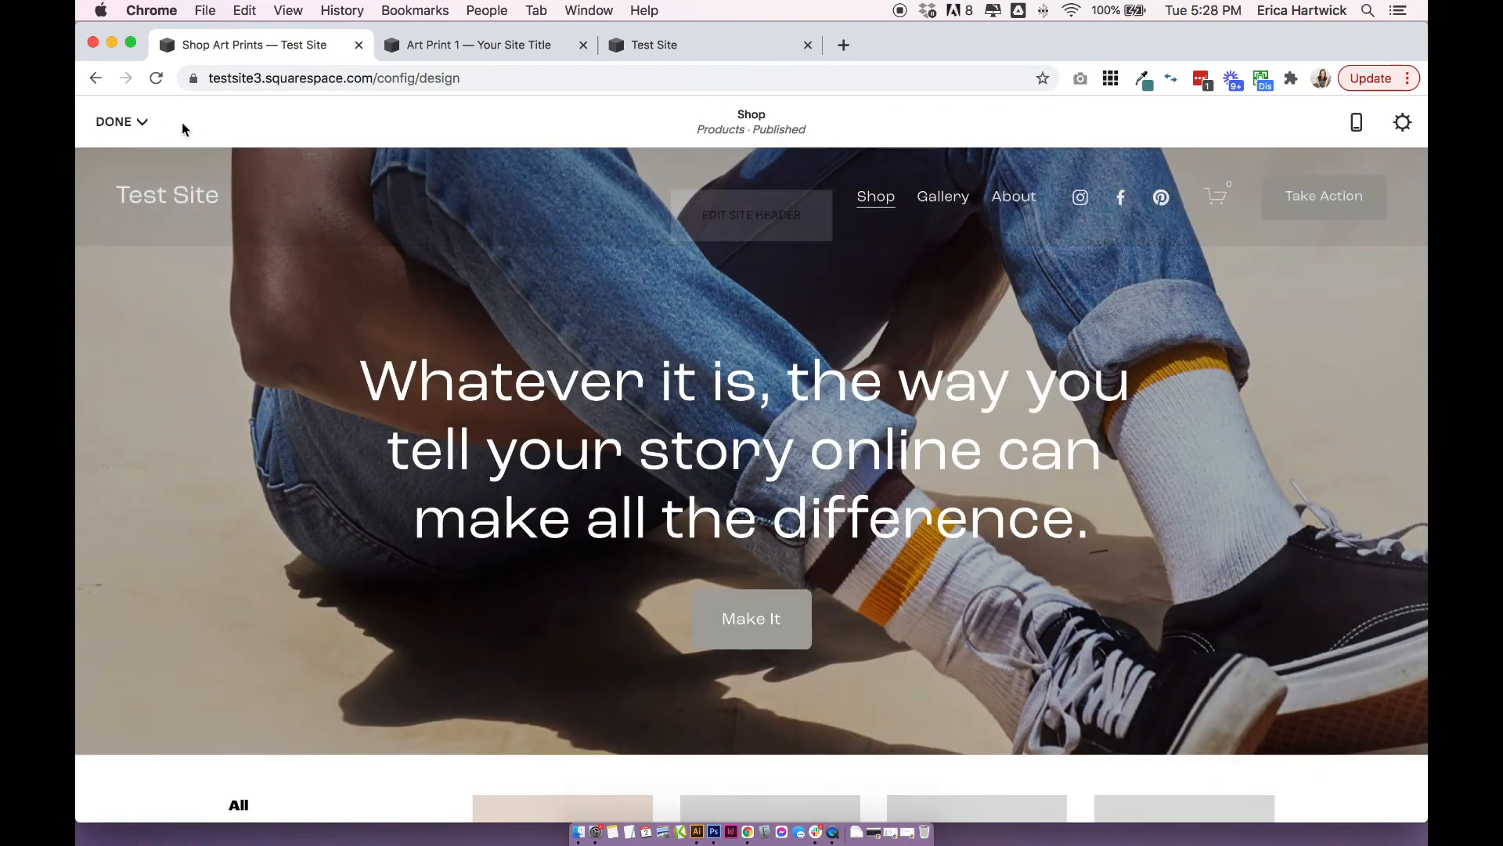
pyautogui.click(121, 122)
pyautogui.click(125, 157)
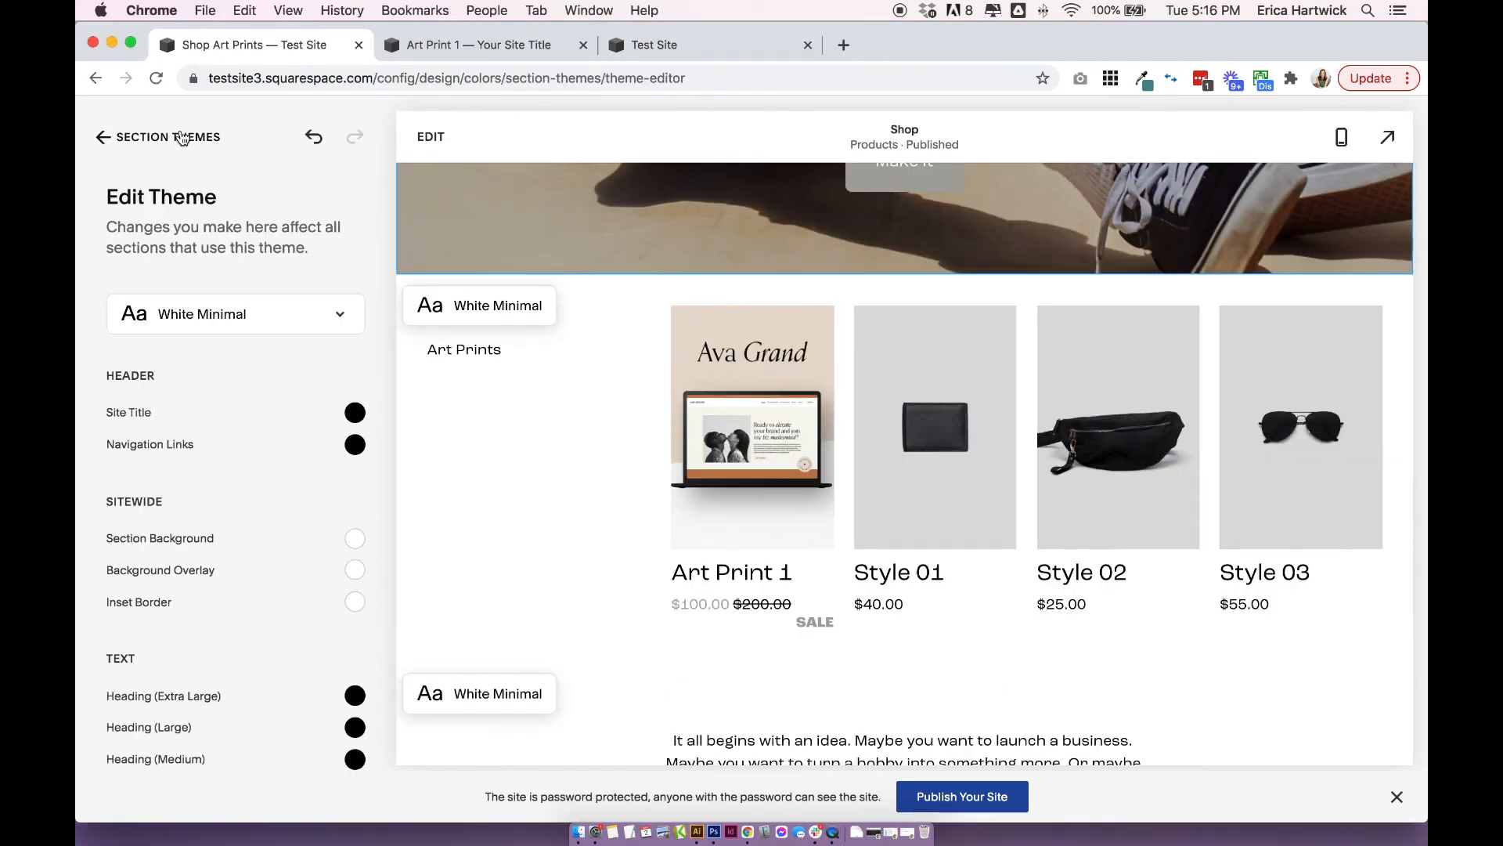
# Leave the section themes and color settings and return to the Design settings.
pyautogui.click(180, 138)
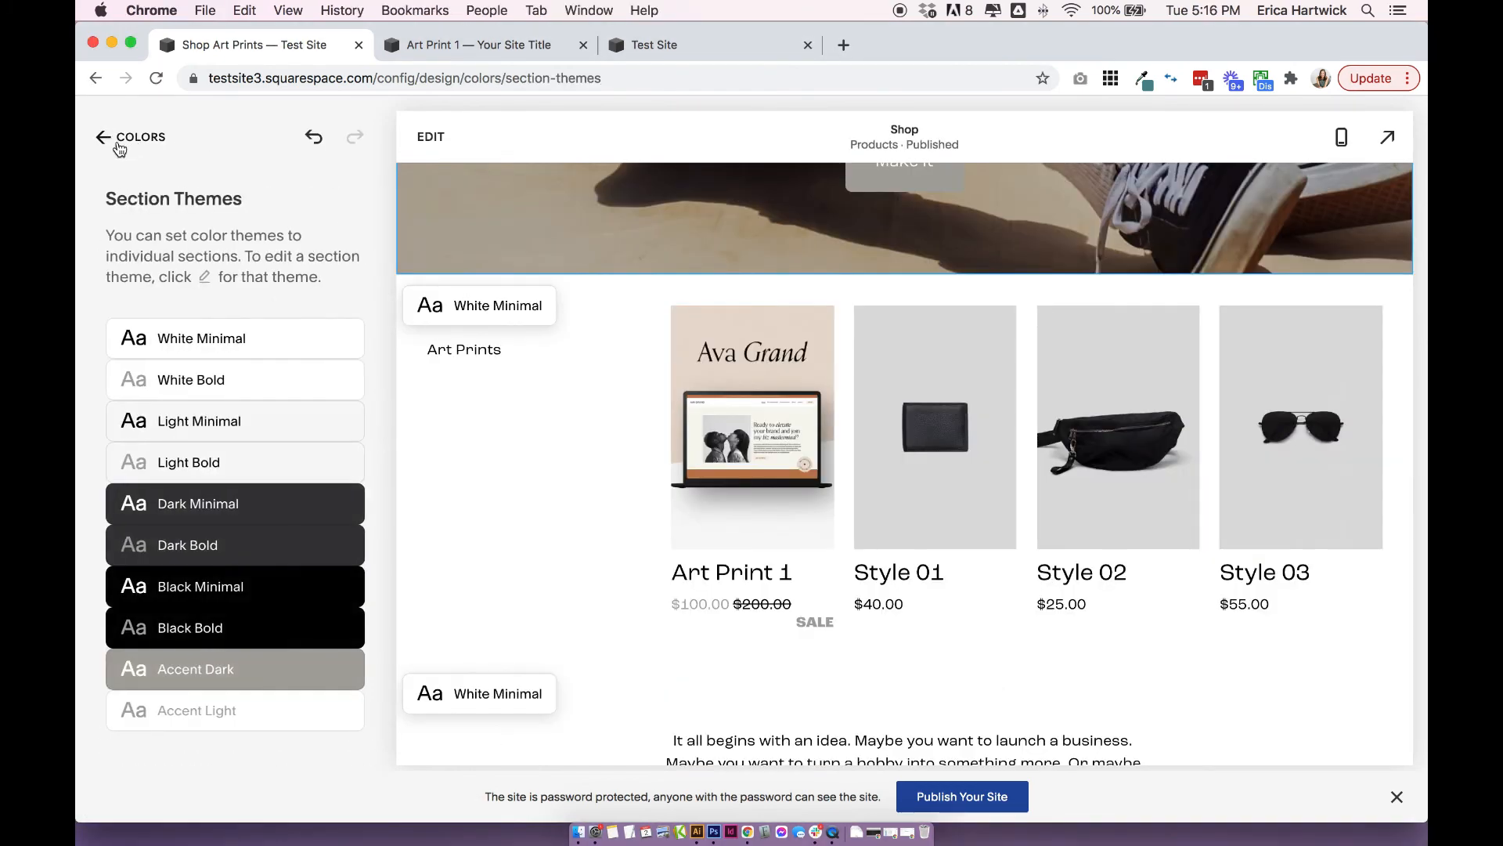
pyautogui.click(124, 140)
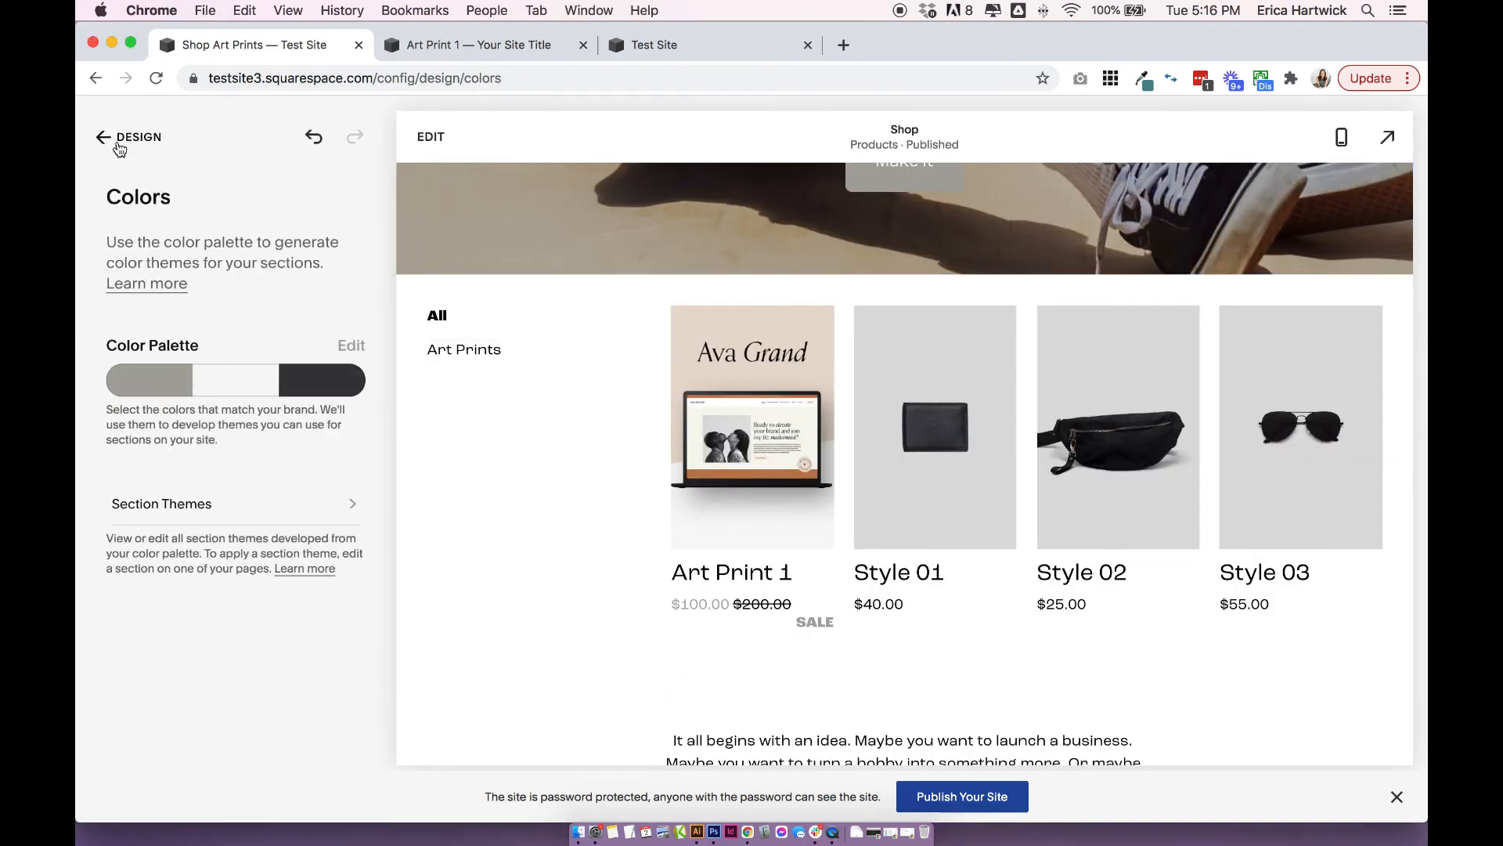
pyautogui.click(119, 142)
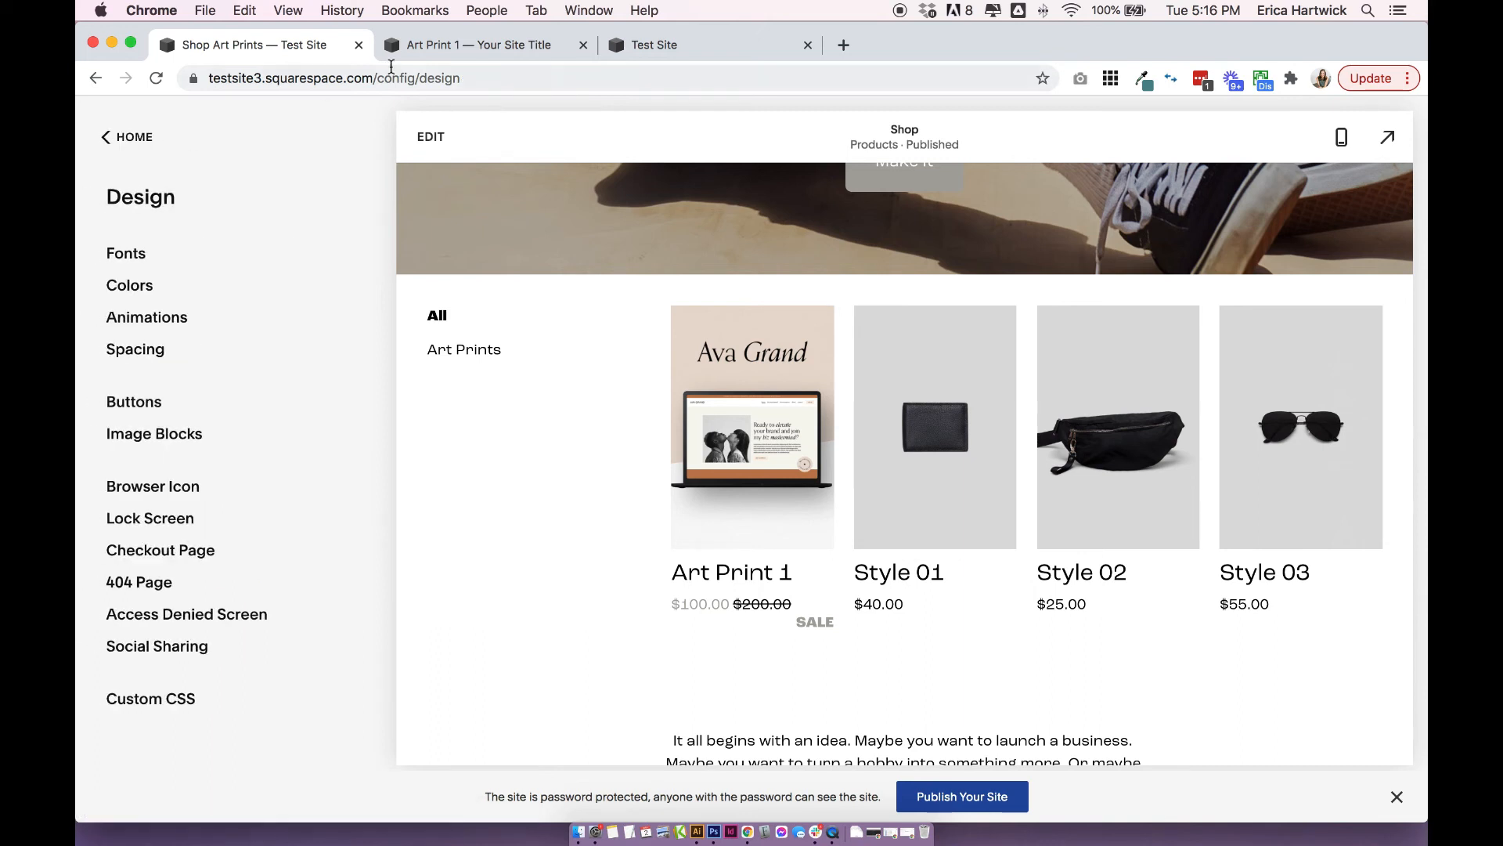
# Switch to the testsite2 site, open its New Products page and start editing the page's Intro area.
pyautogui.click(433, 55)
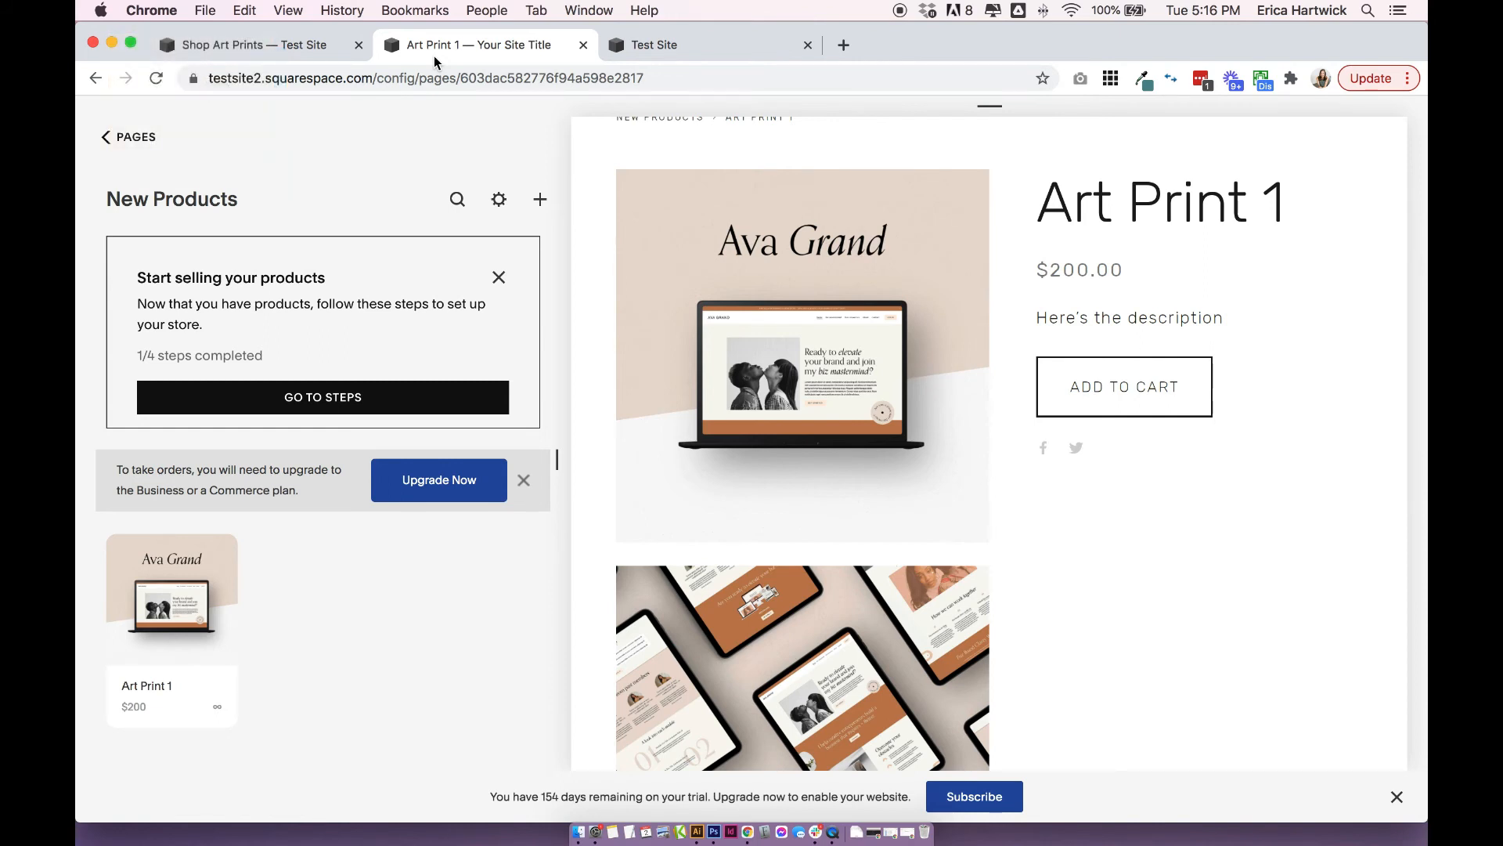
pyautogui.click(143, 148)
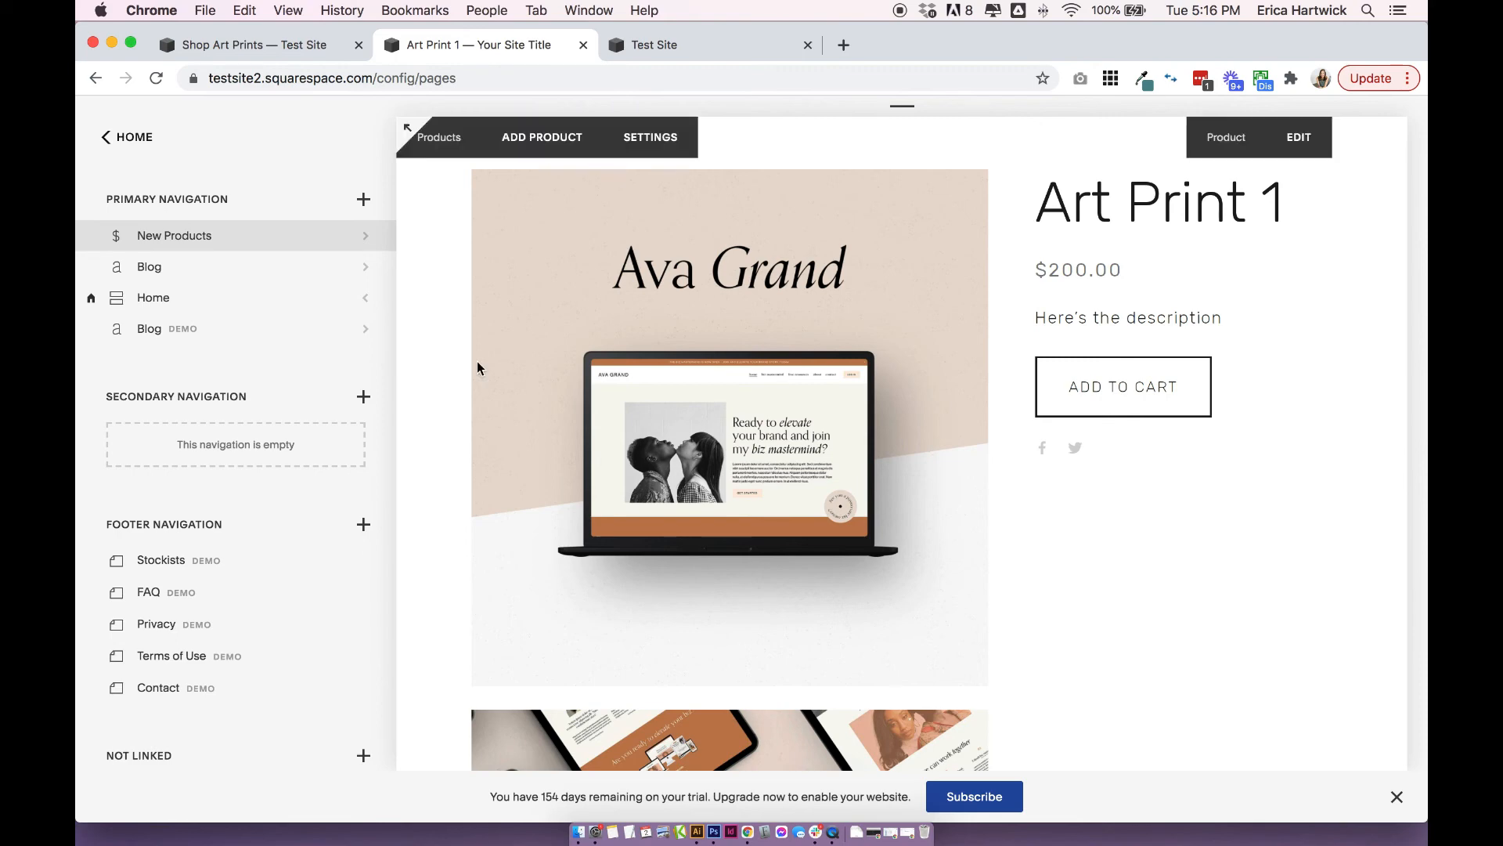
pyautogui.click(195, 239)
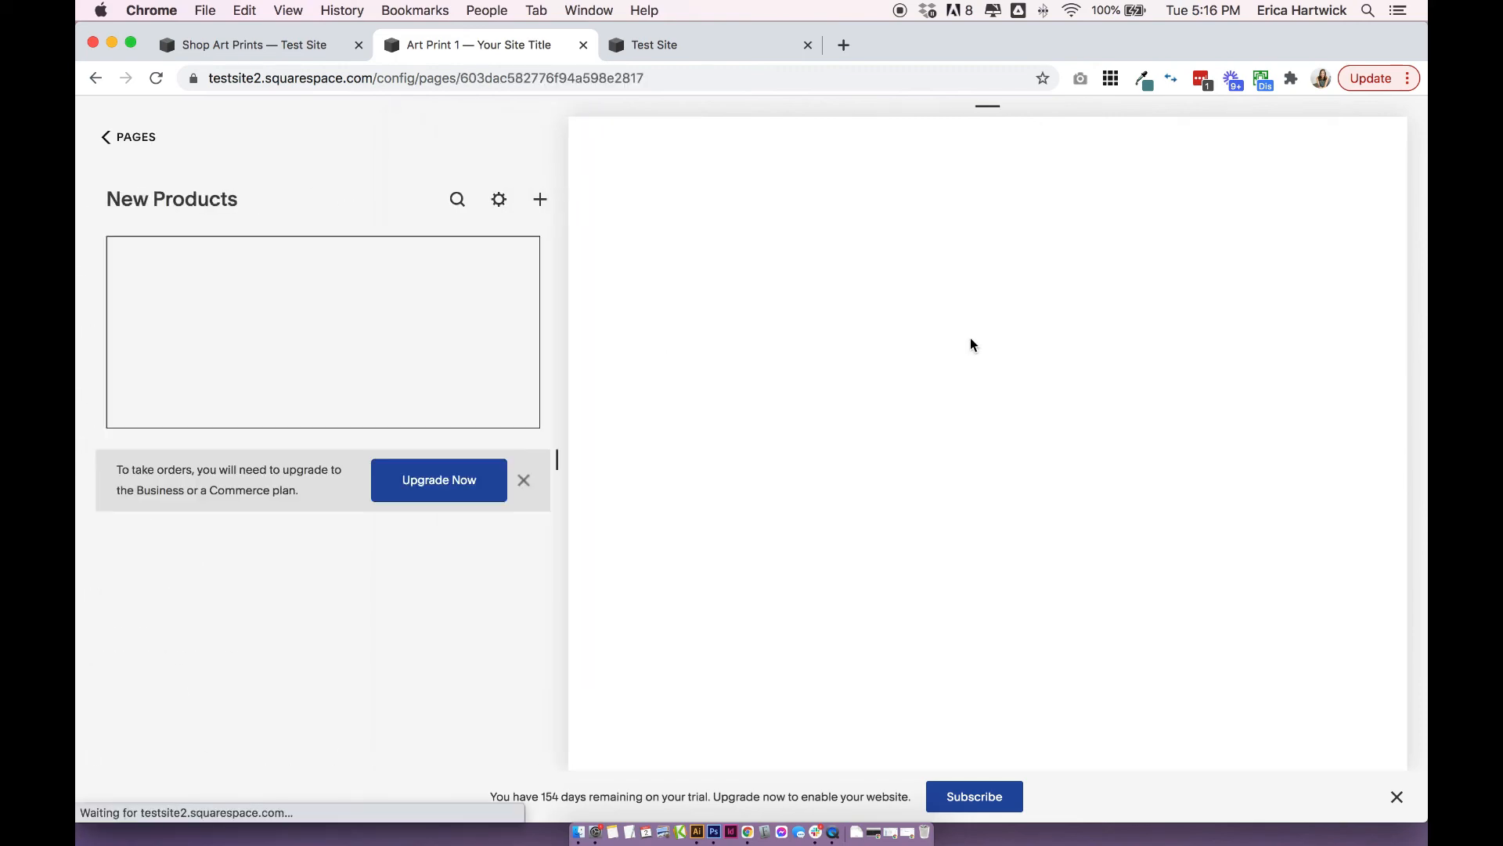
pyautogui.scroll(-3, 963, 384)
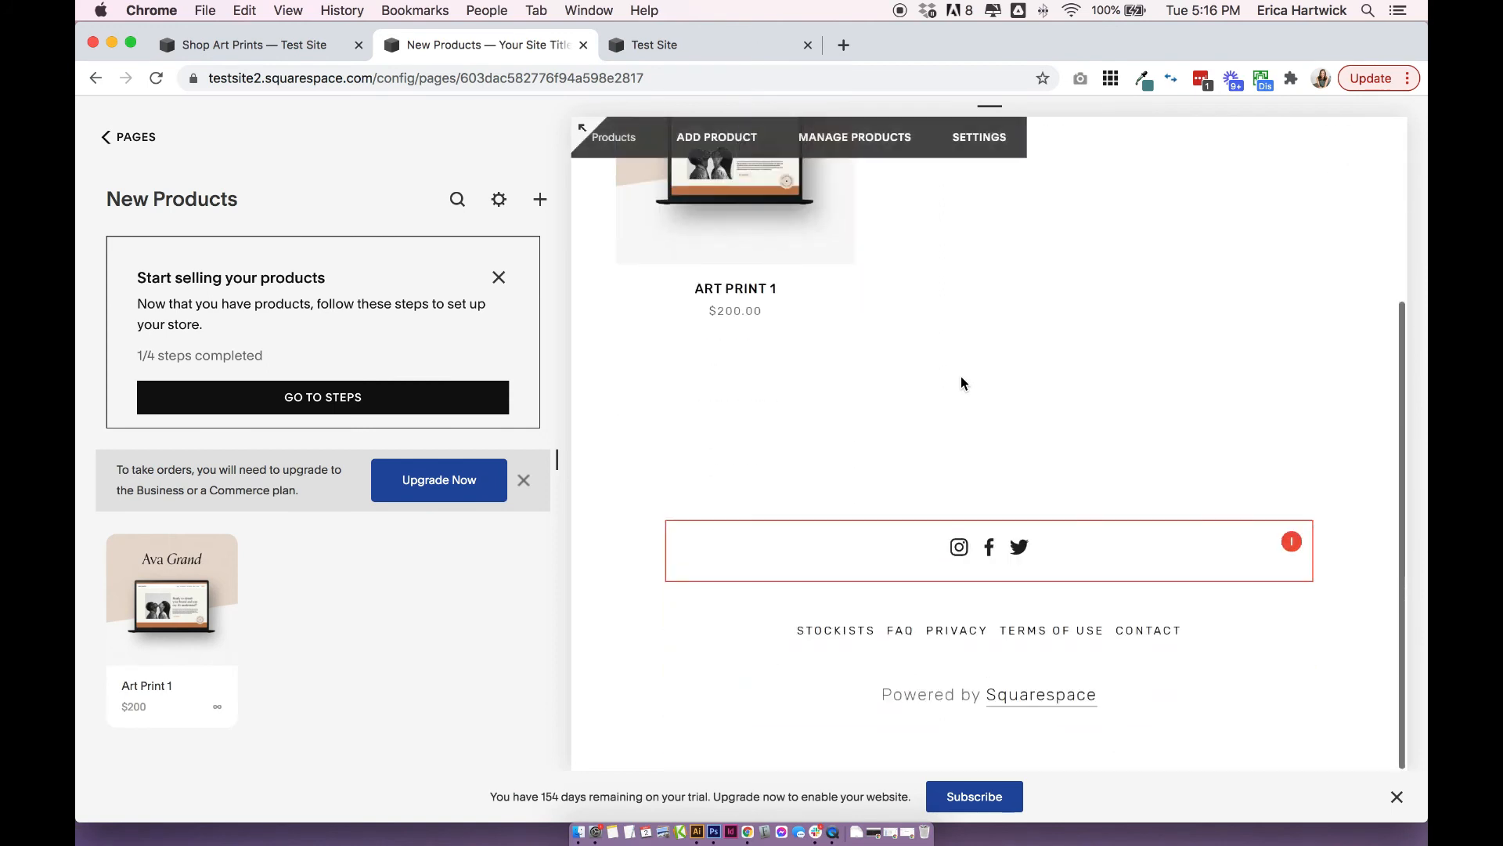
pyautogui.scroll(3, 963, 384)
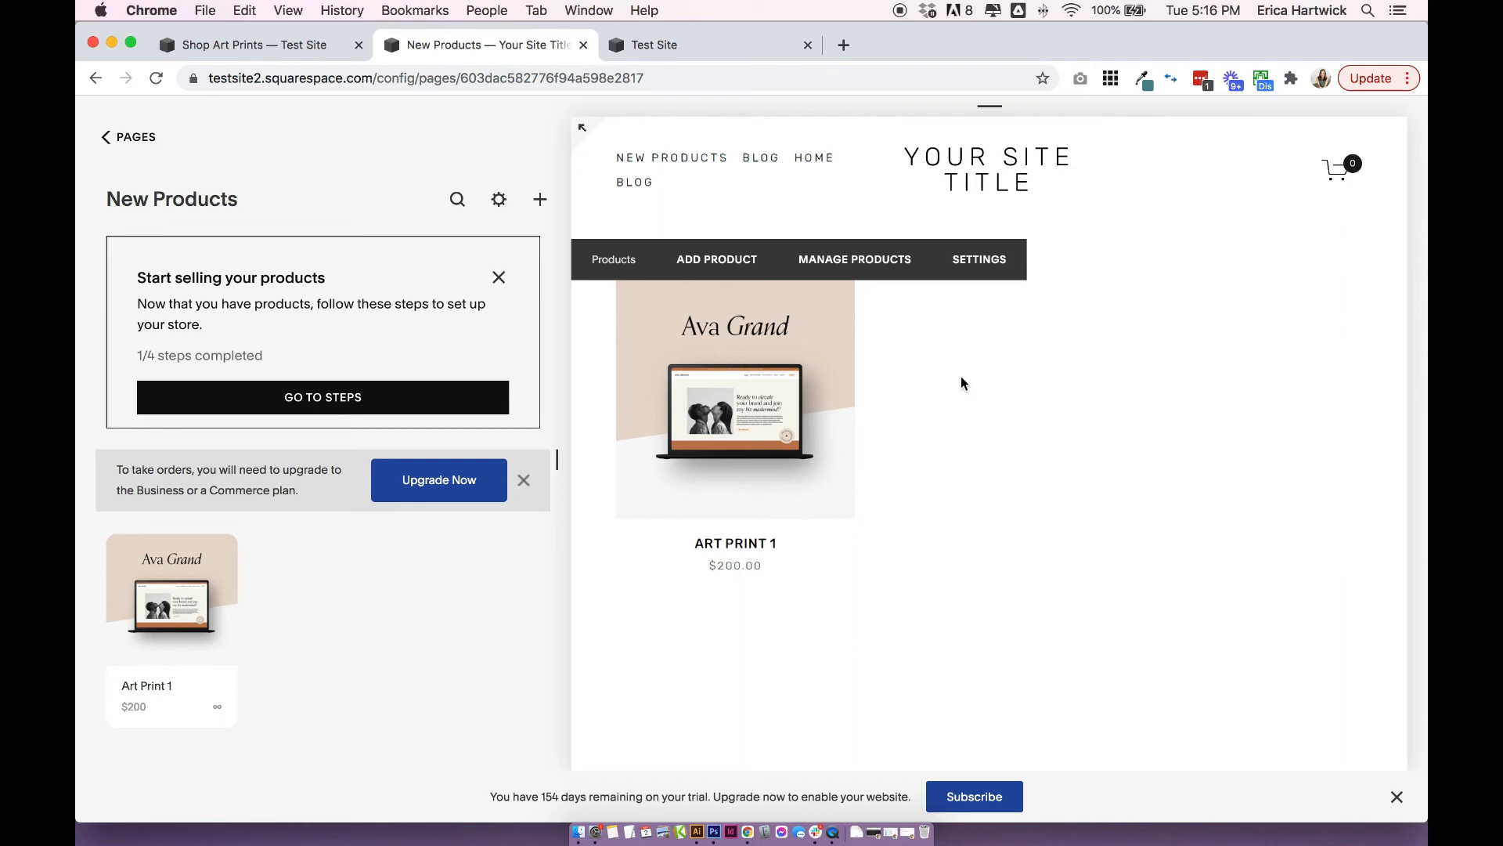
pyautogui.scroll(-3, 1077, 245)
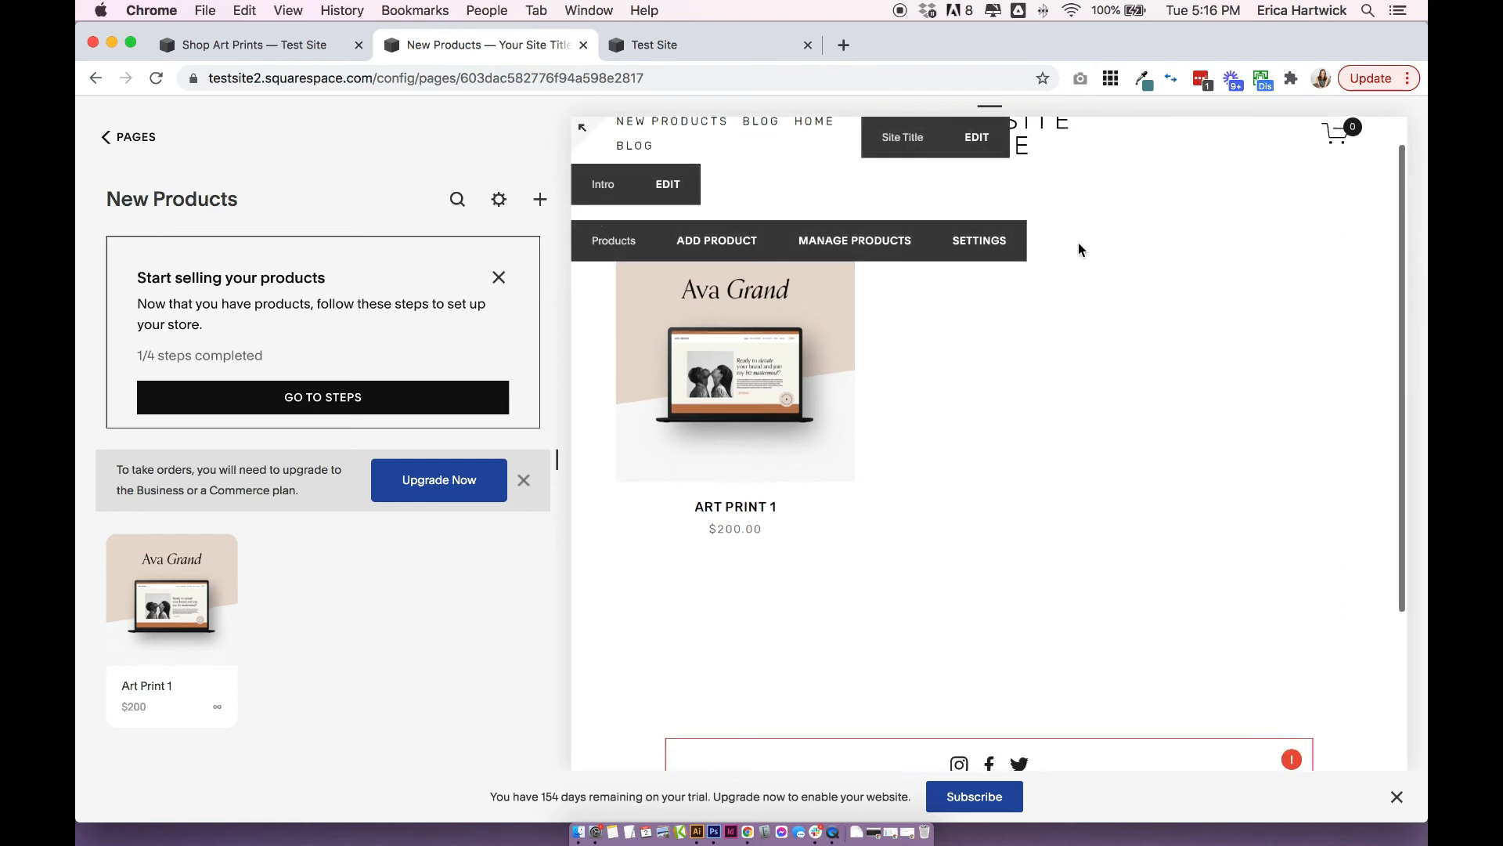
pyautogui.scroll(3, 1034, 400)
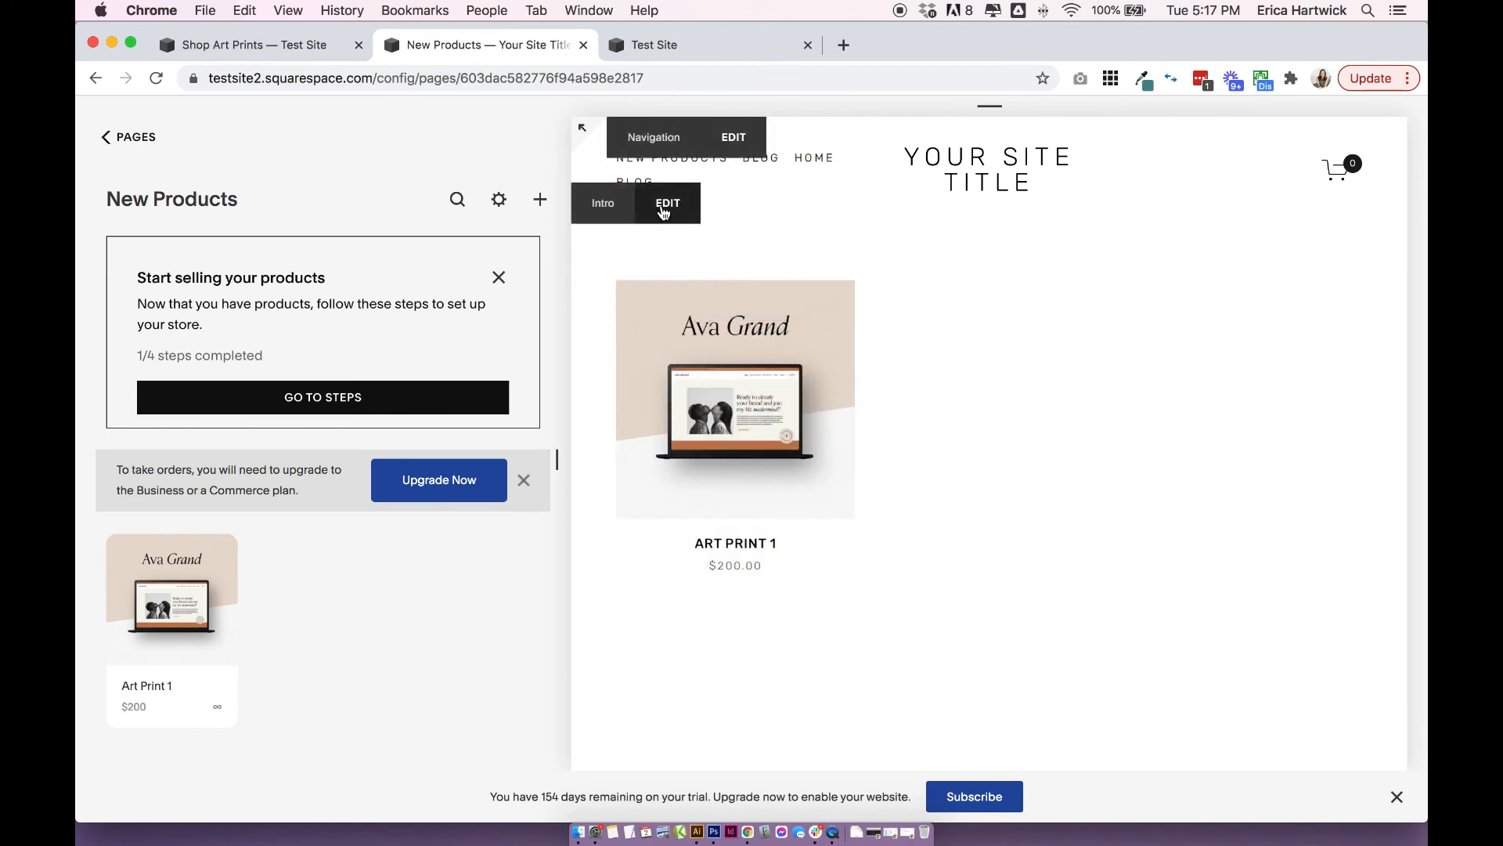
pyautogui.click(664, 205)
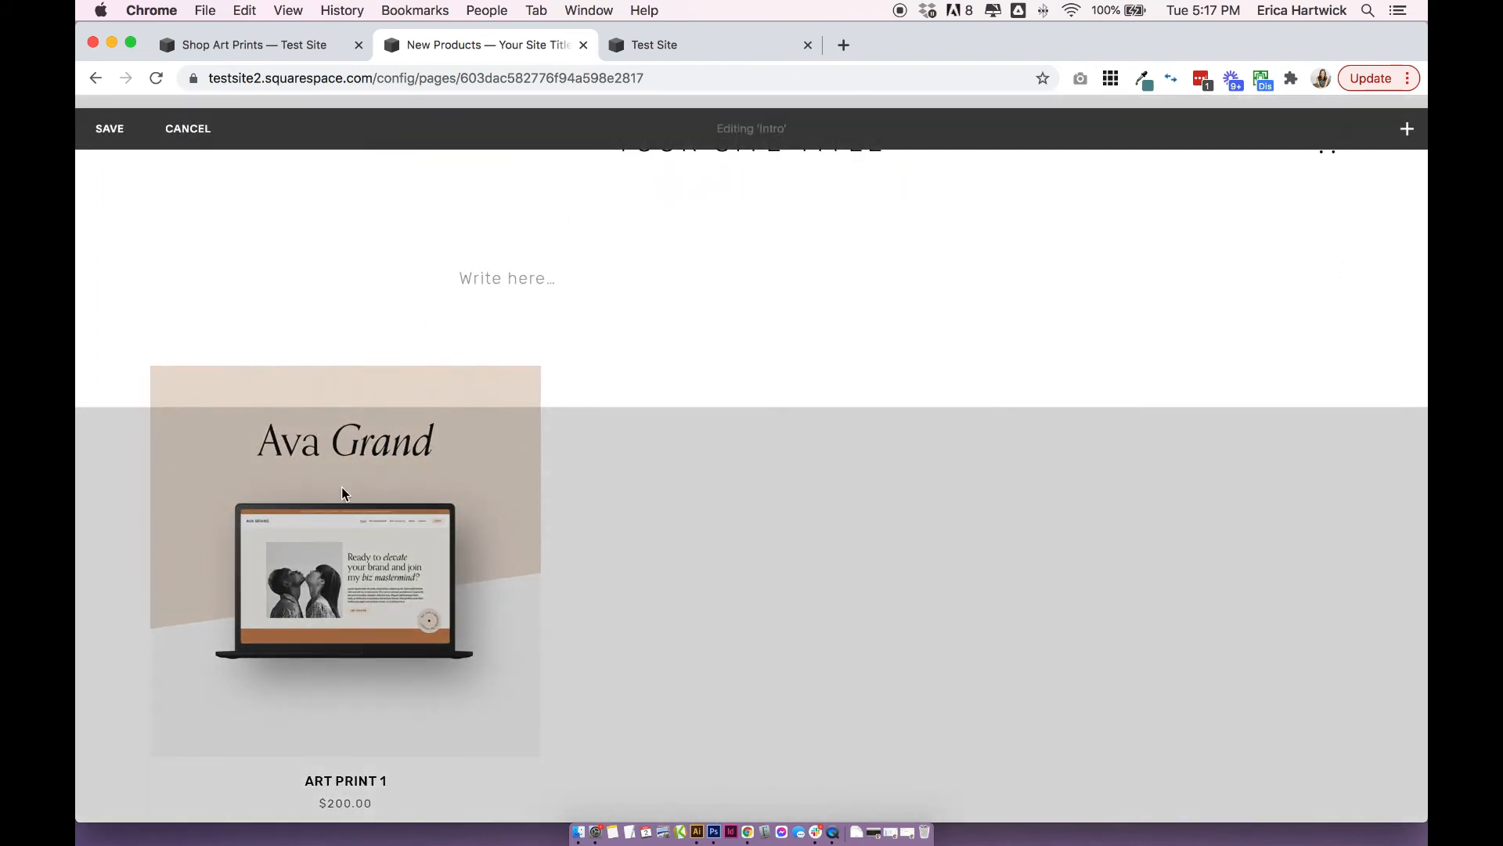
pyautogui.click(521, 282)
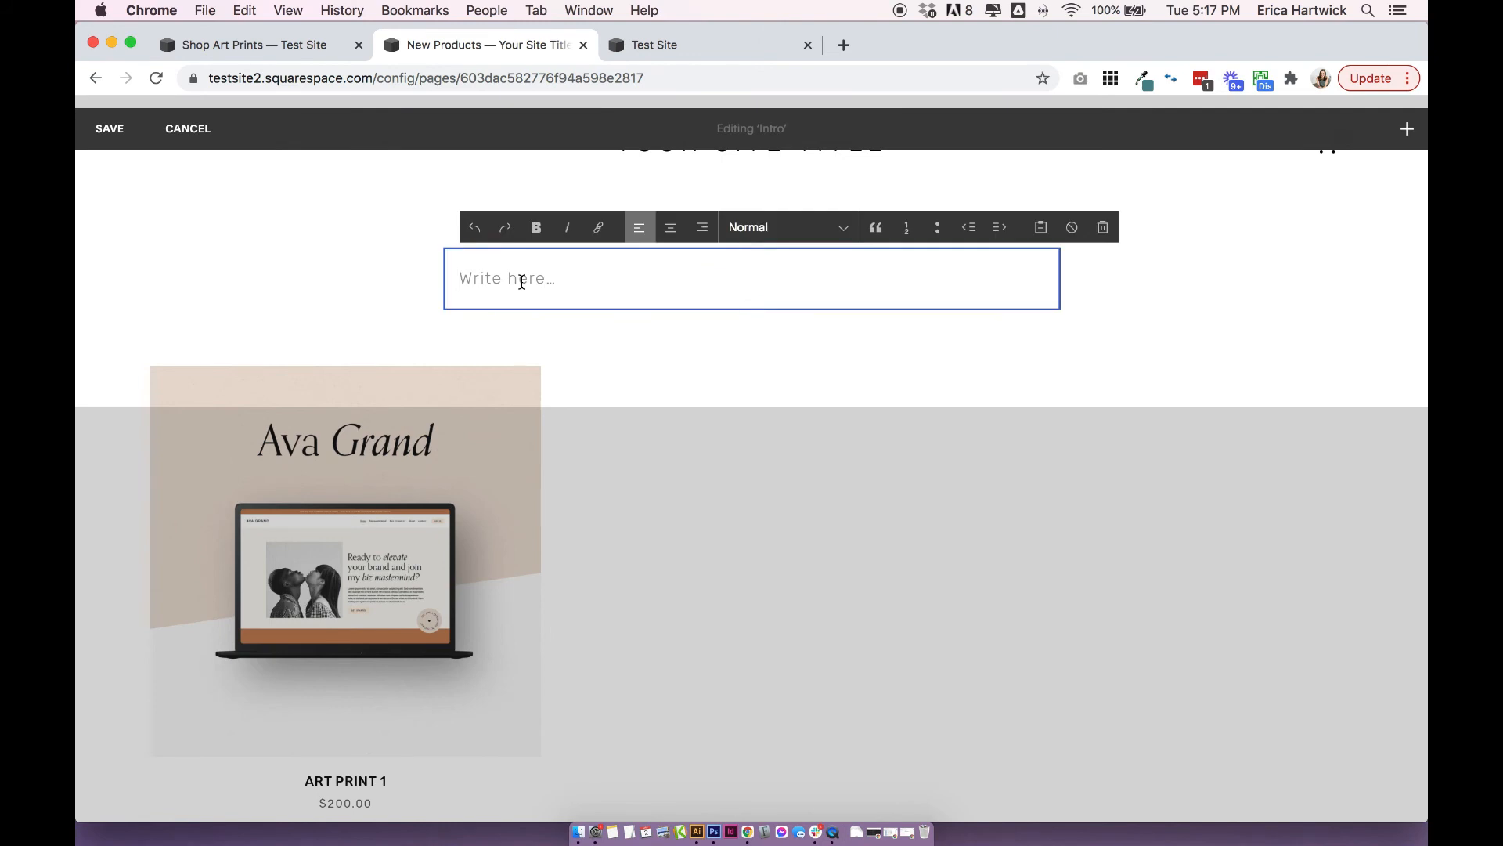
pyautogui.click(752, 250)
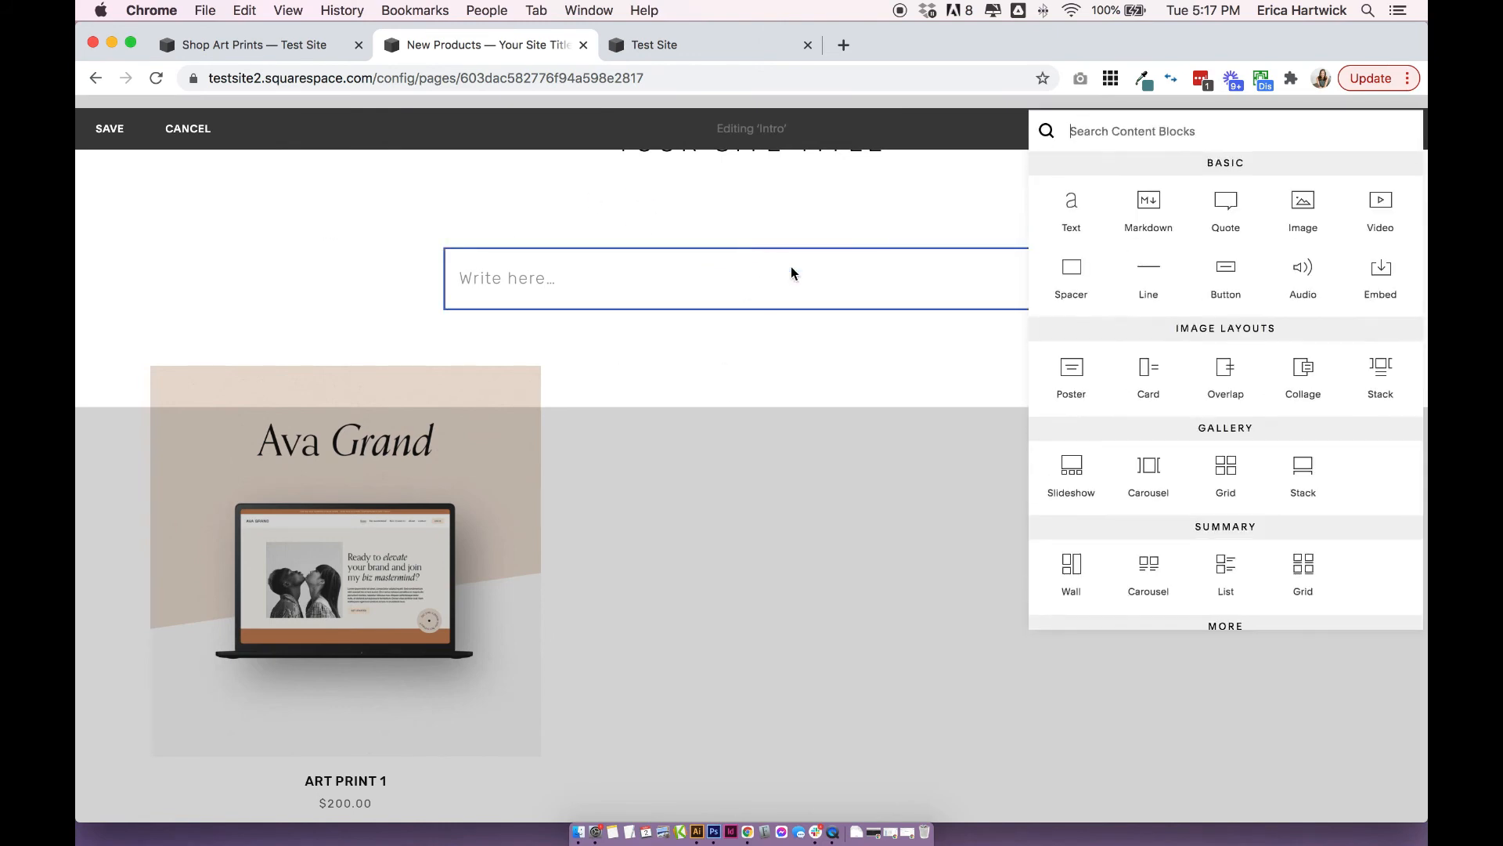
pyautogui.click(728, 284)
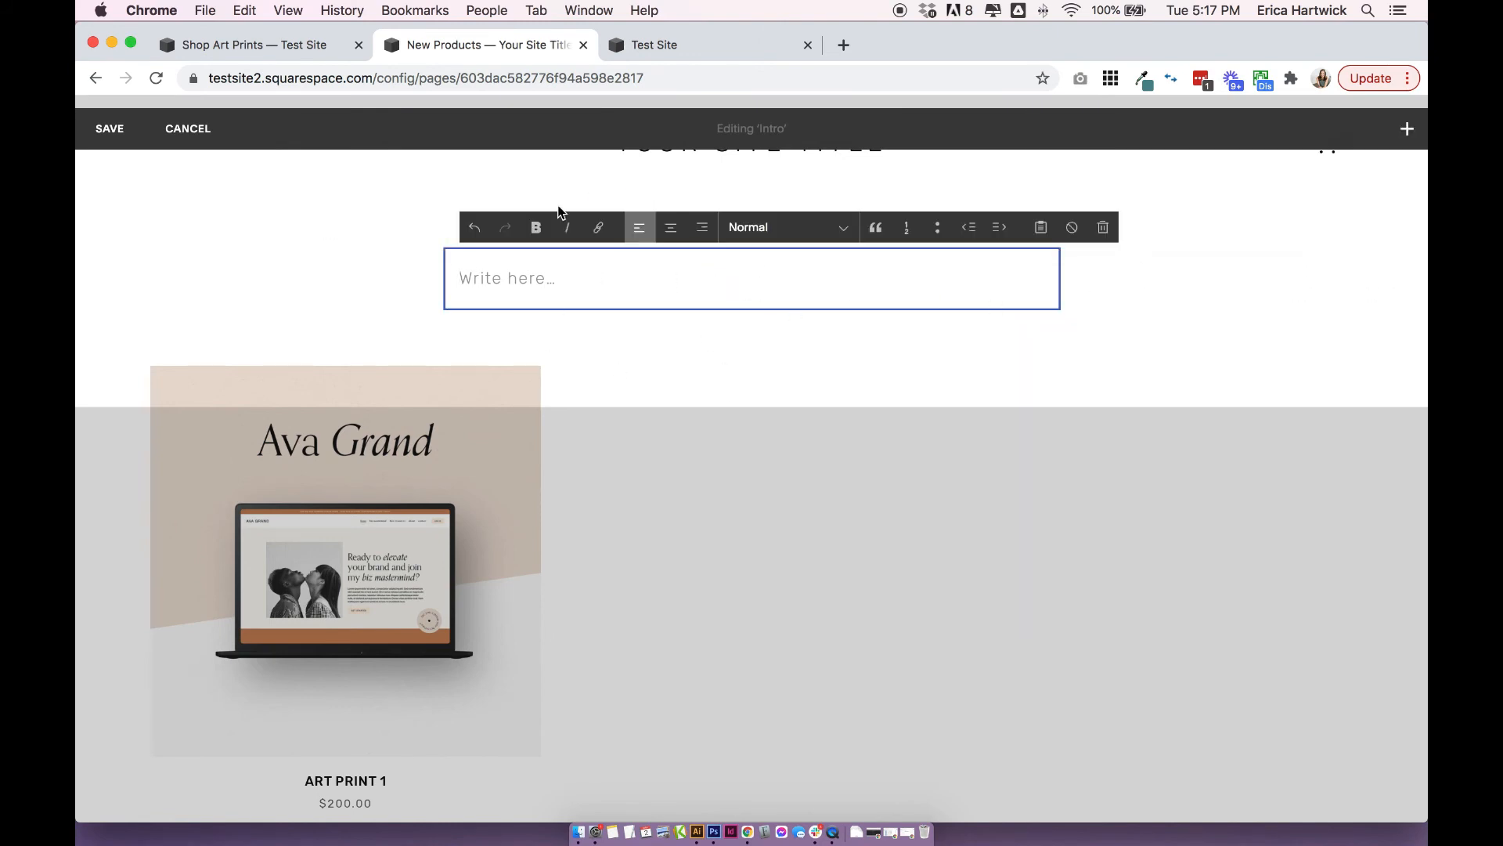
pyautogui.click(321, 296)
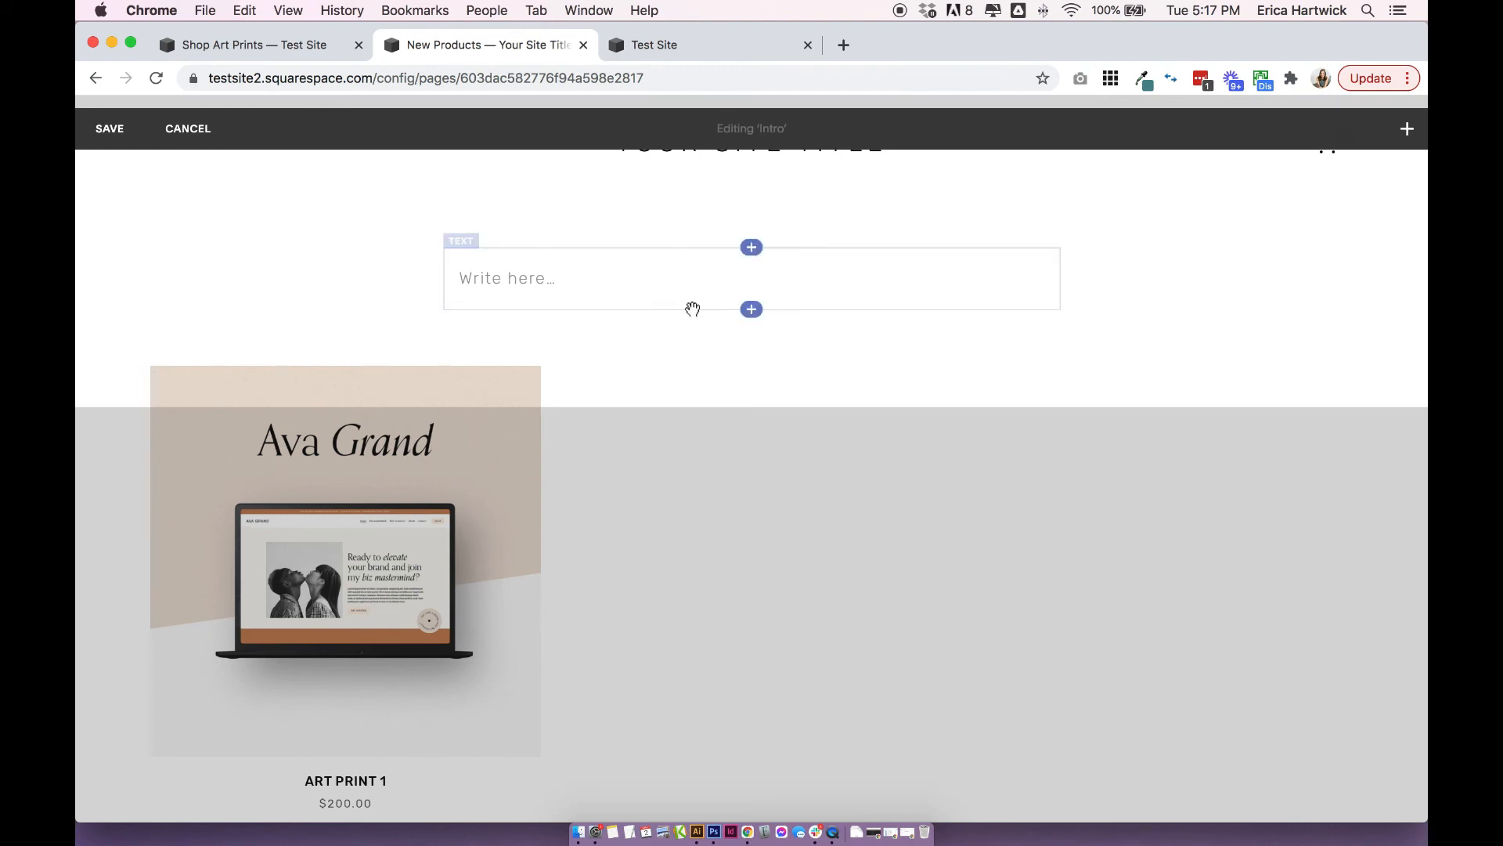
# Add a text block below the existing one in the Intro area, reading "Category One", and center its text.
pyautogui.click(752, 309)
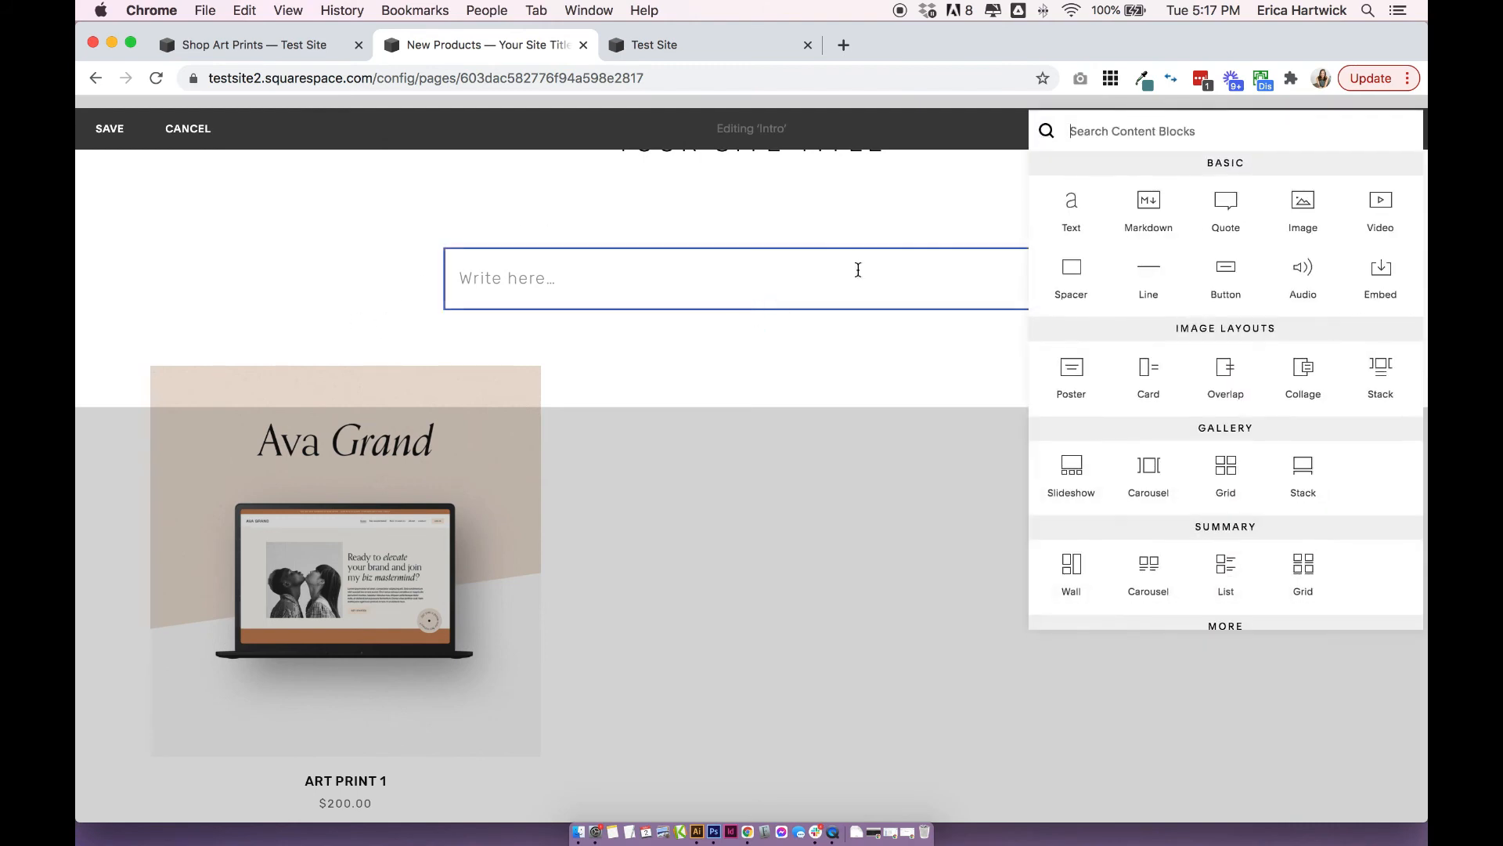
pyautogui.click(1071, 210)
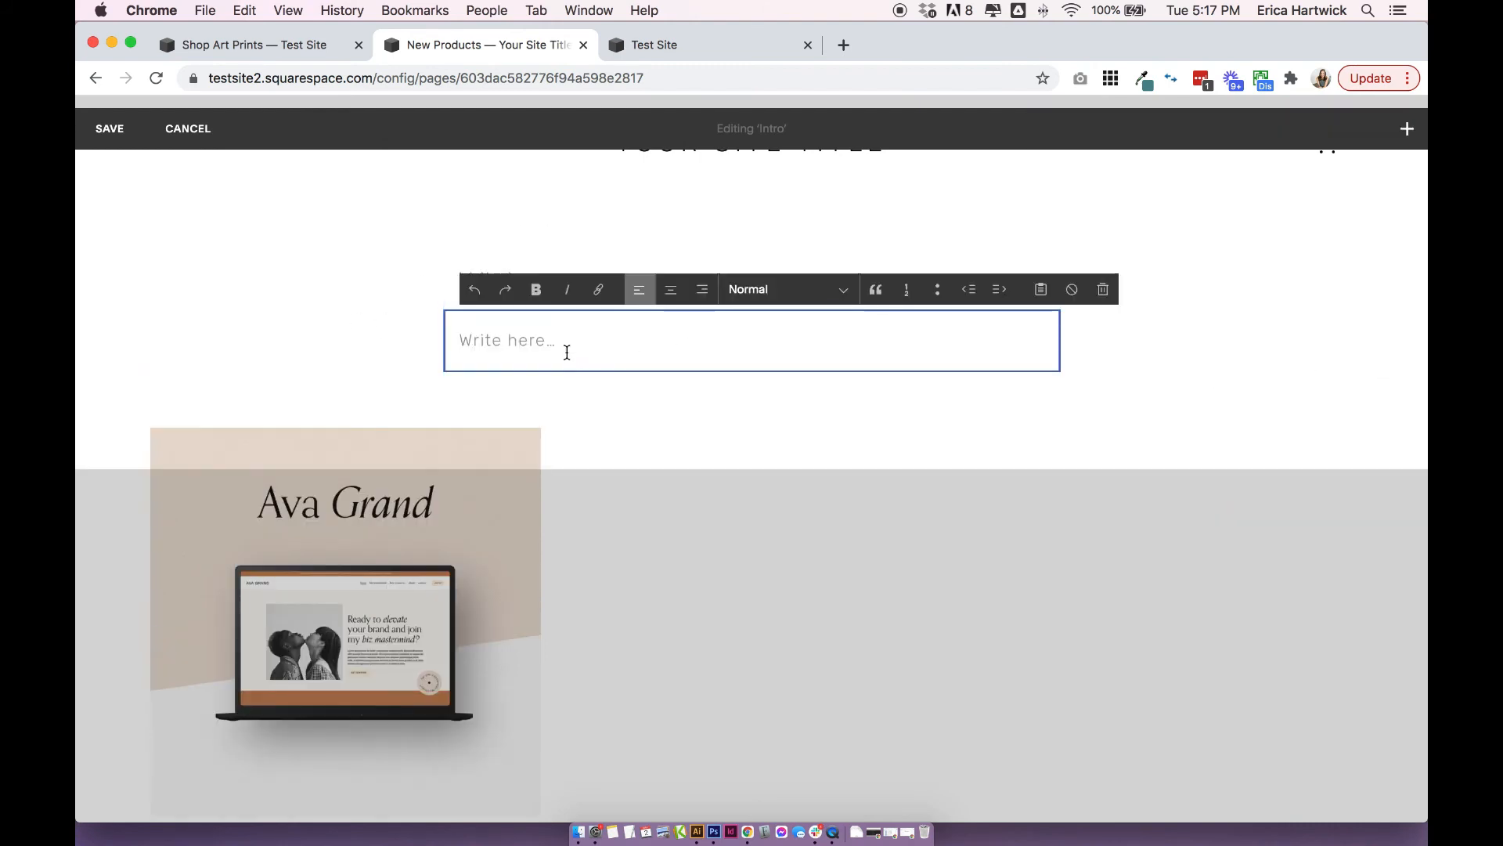
pyautogui.write('Category One')
pyautogui.press('super+a')
pyautogui.click(670, 289)
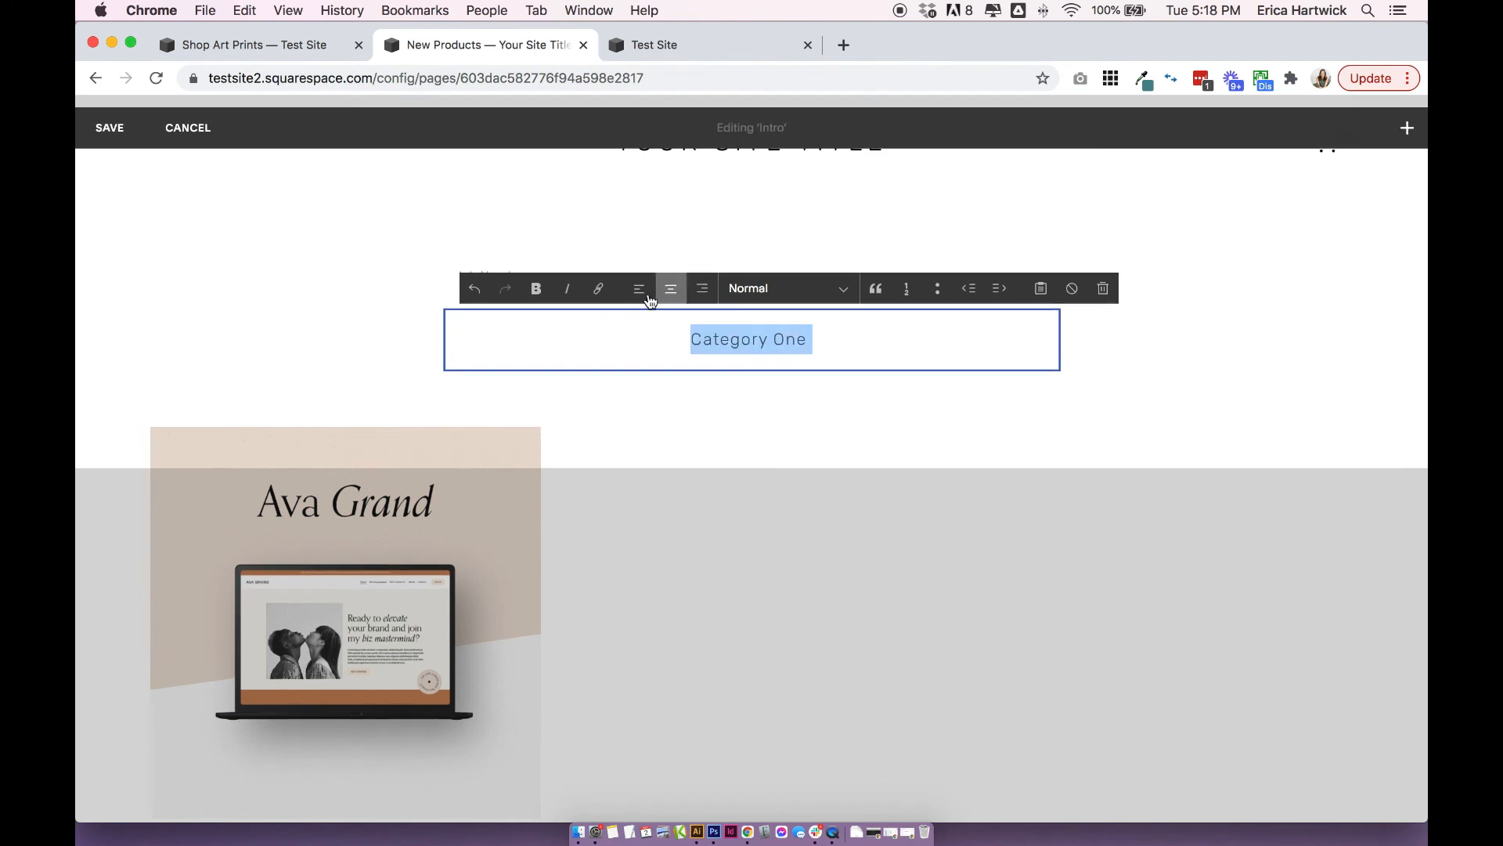
# Link the "Category One" text to the New Products page's Art Prints category and apply the link.
pyautogui.click(598, 289)
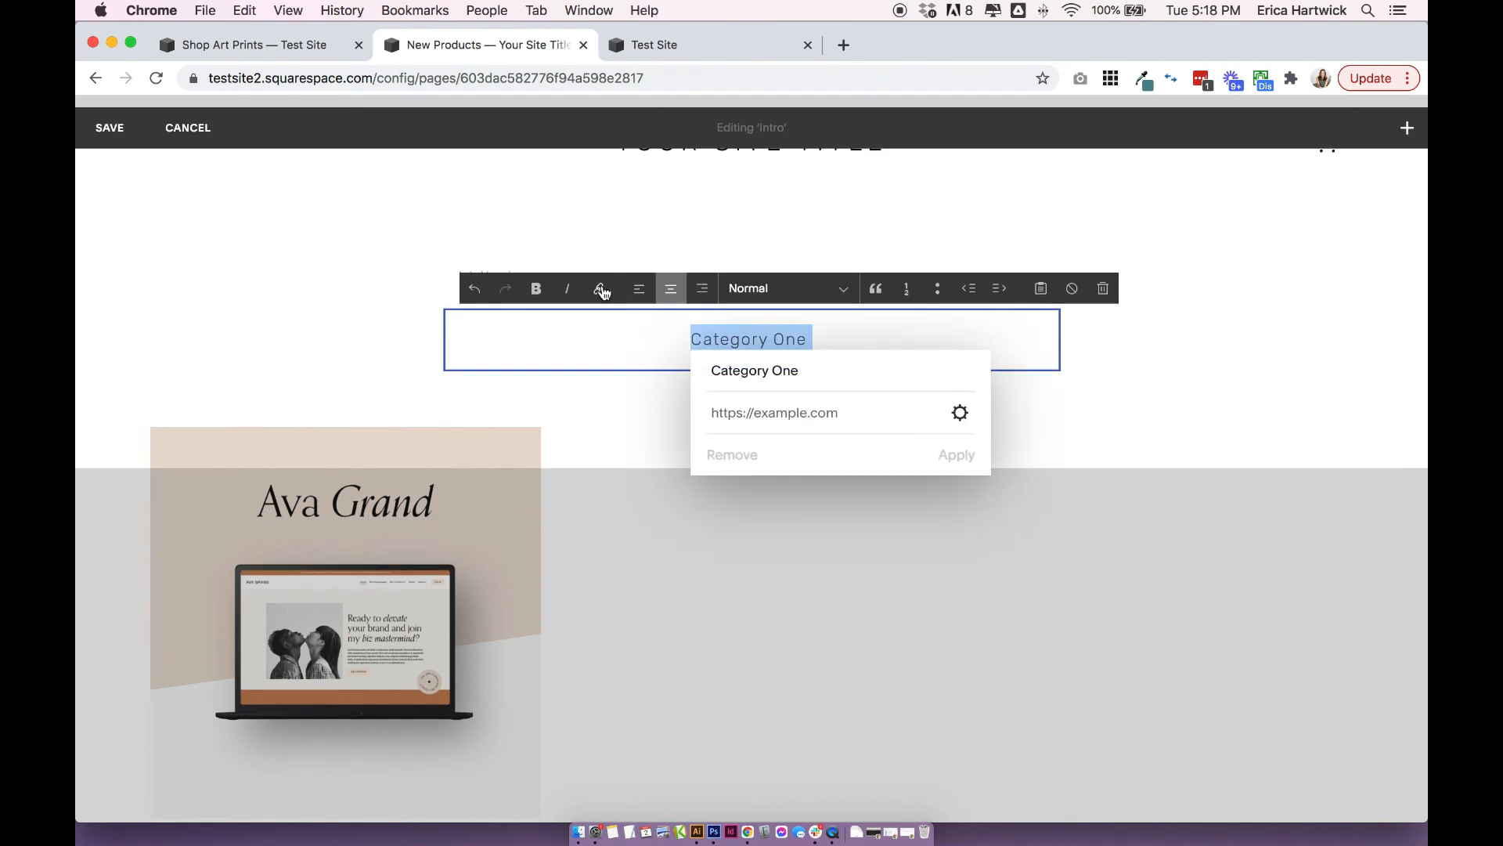
pyautogui.click(961, 411)
pyautogui.click(385, 322)
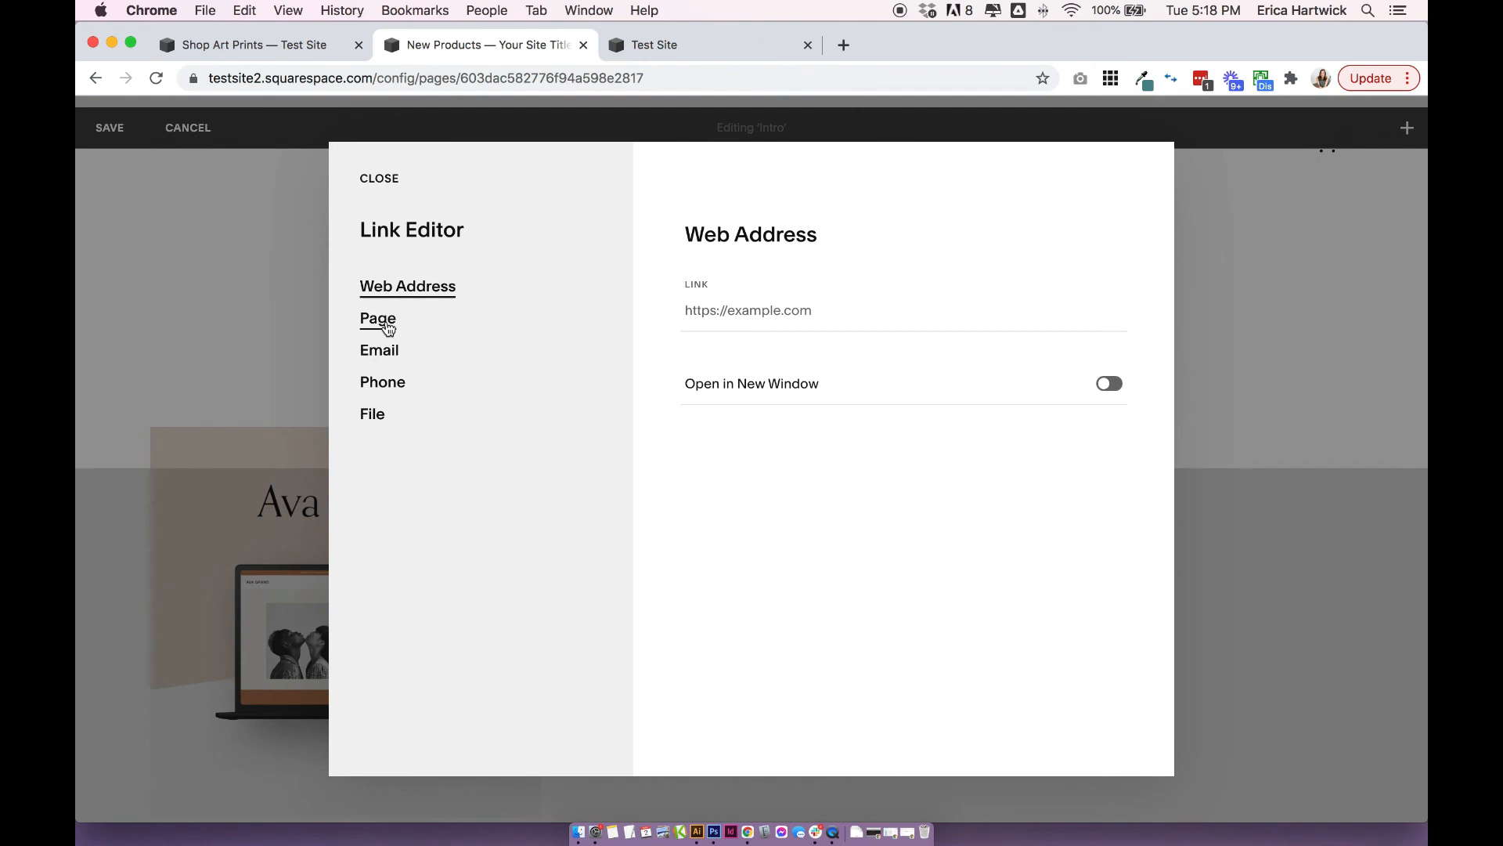
pyautogui.click(746, 348)
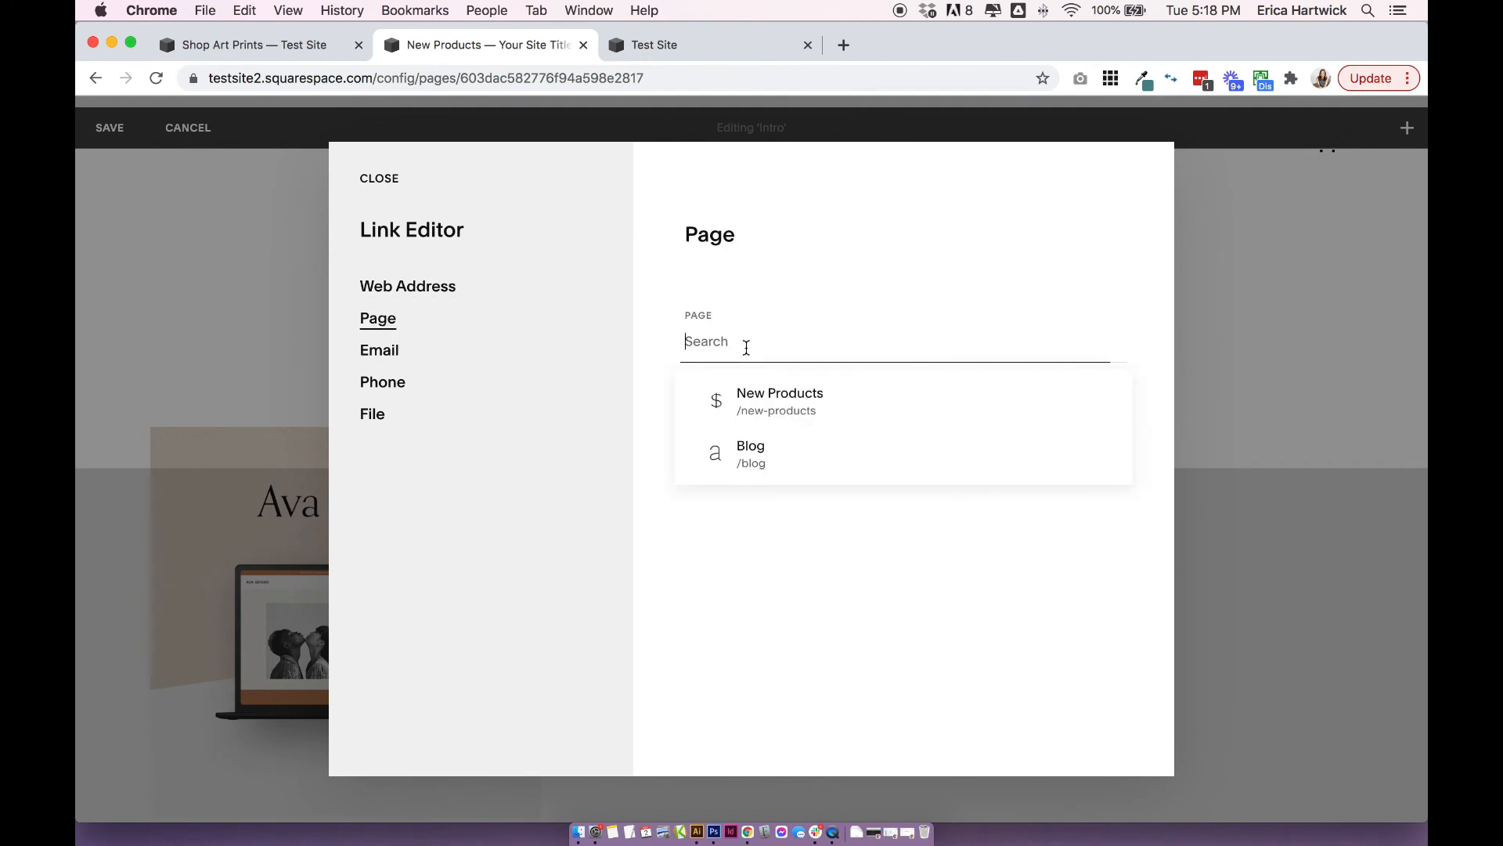
pyautogui.click(778, 408)
pyautogui.click(698, 425)
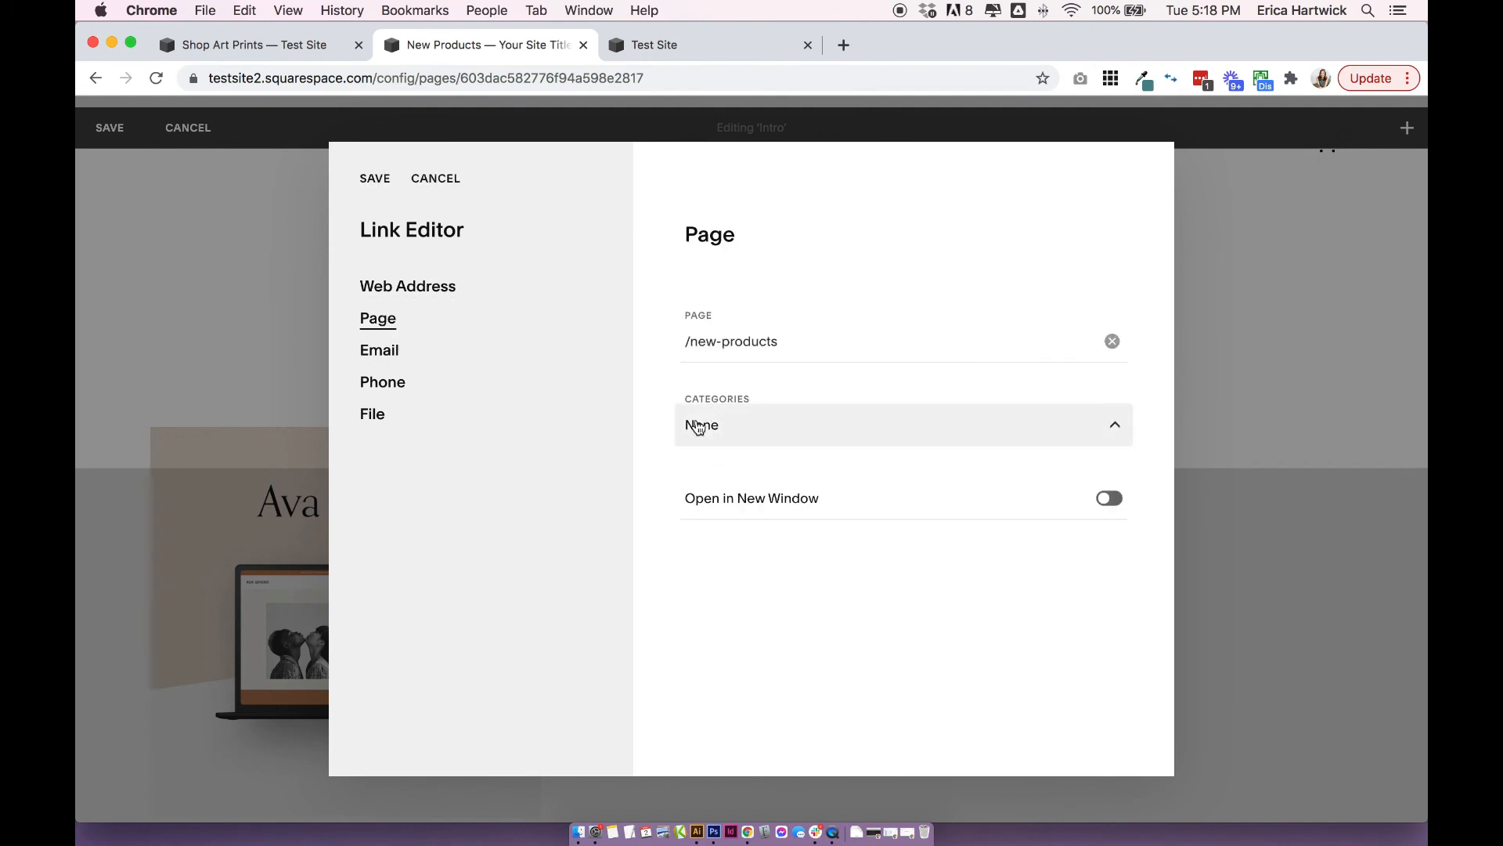
pyautogui.click(727, 468)
pyautogui.click(371, 179)
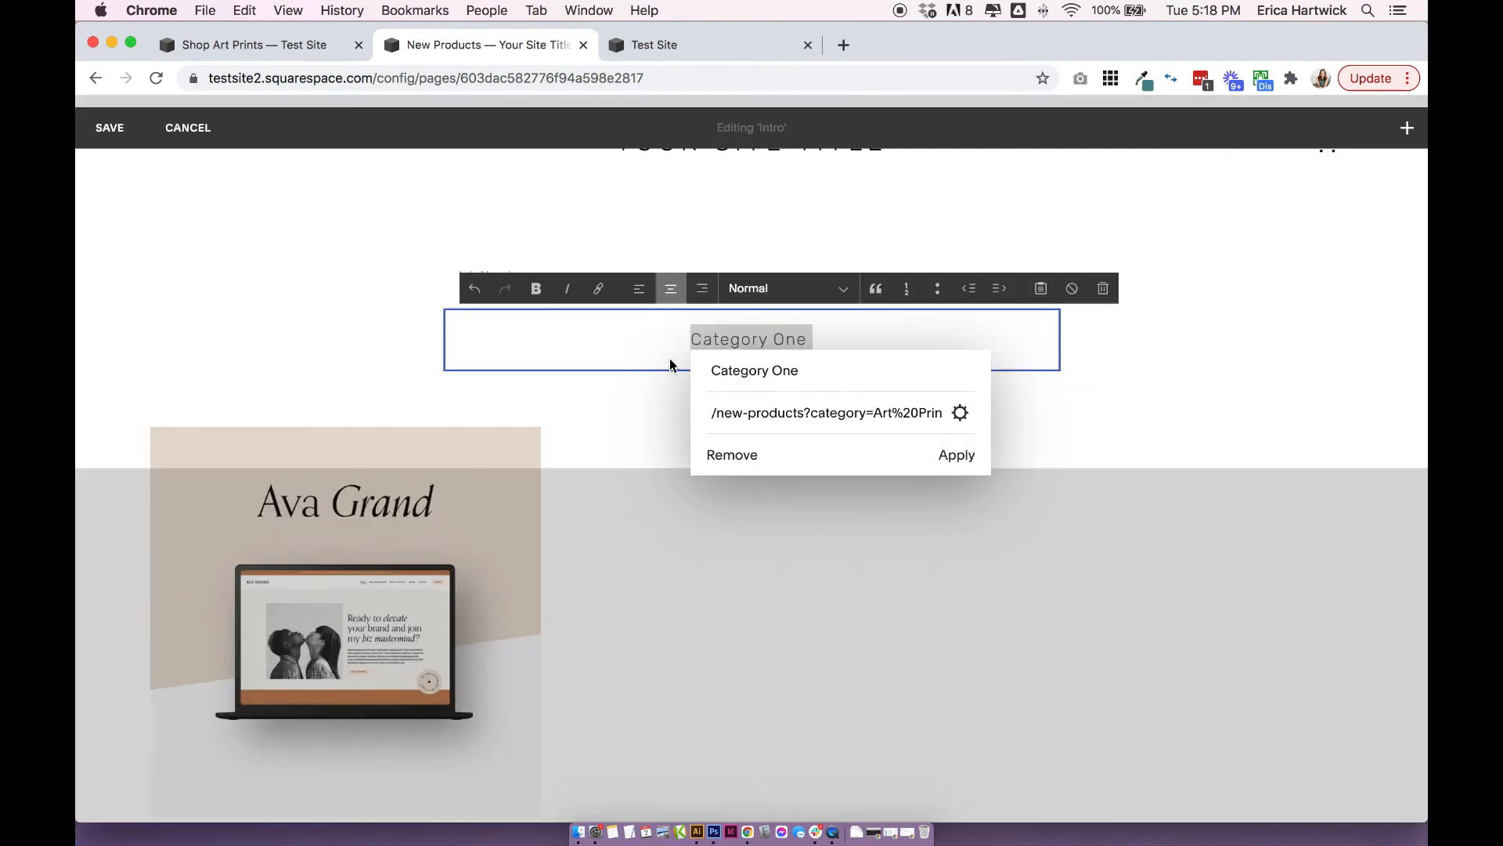
pyautogui.click(957, 454)
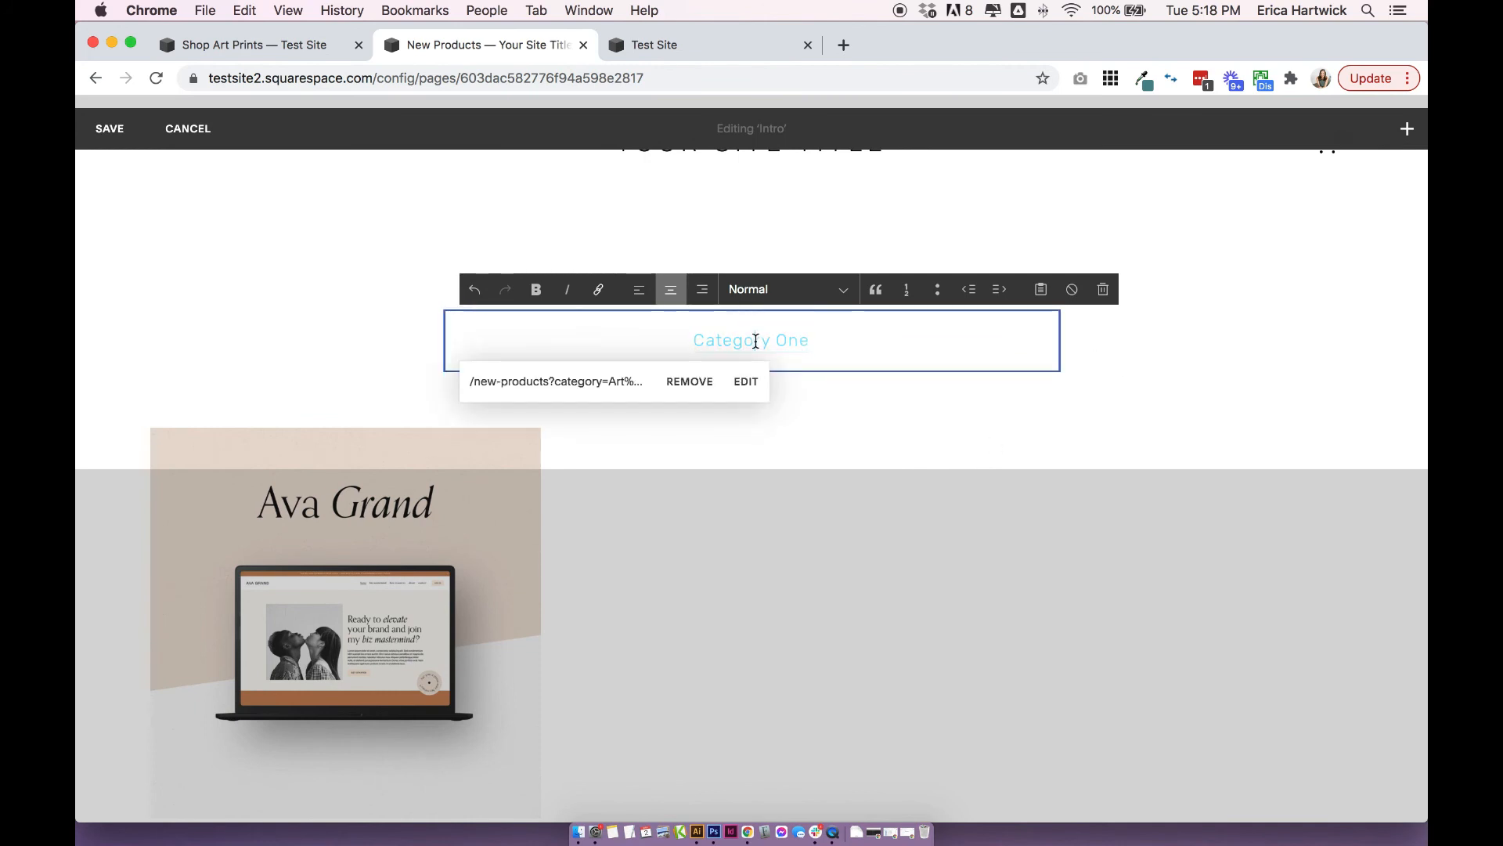
pyautogui.click(349, 356)
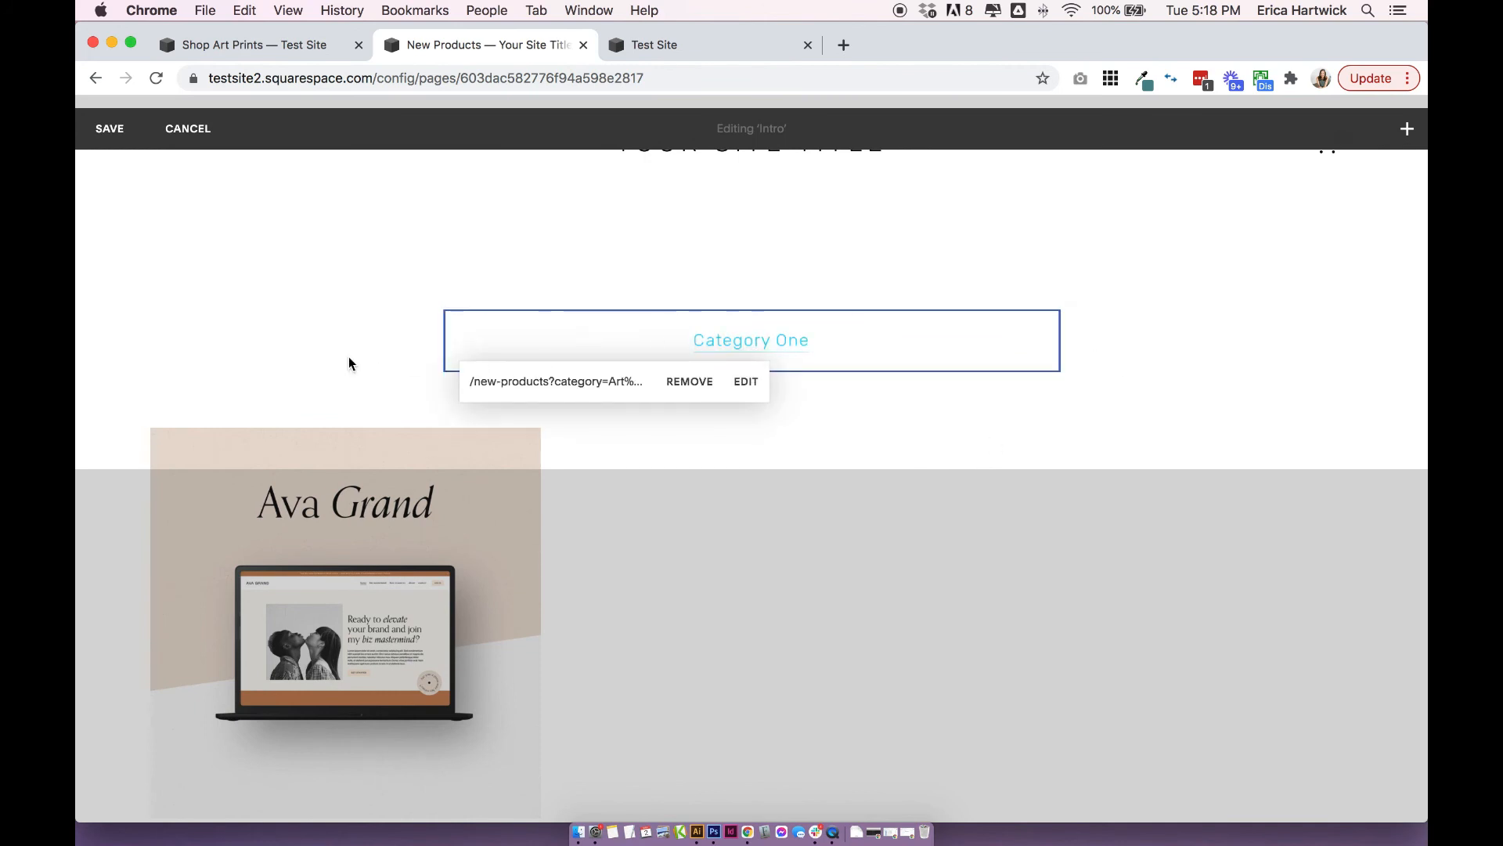
# Replace the linked "Category One" text with "Art Prints".
pyautogui.click(726, 347)
pyautogui.moveTo(692, 339); pyautogui.dragTo(810, 339)
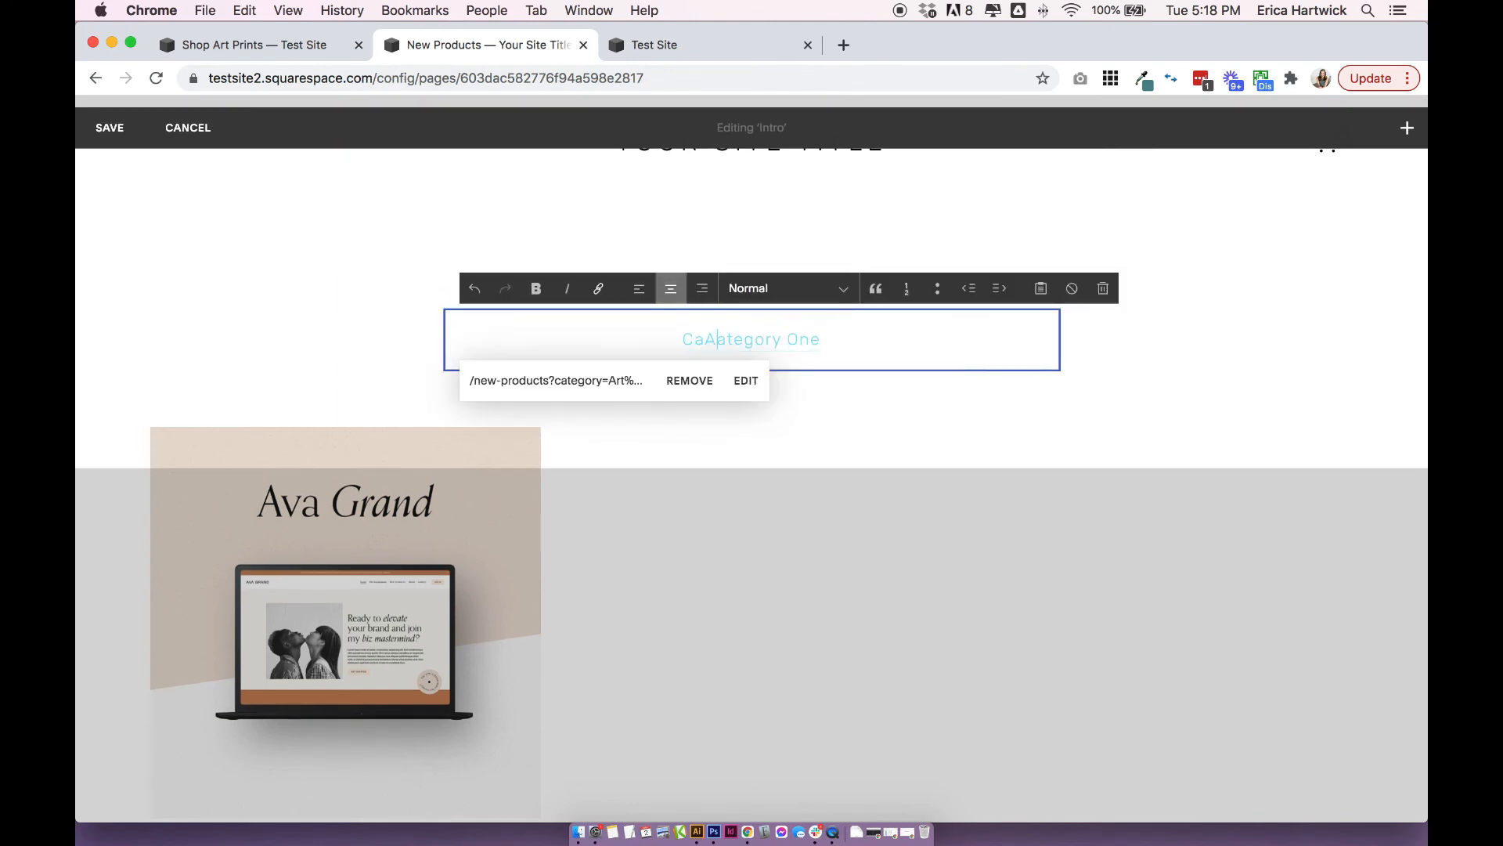
pyautogui.write('Art Prints')
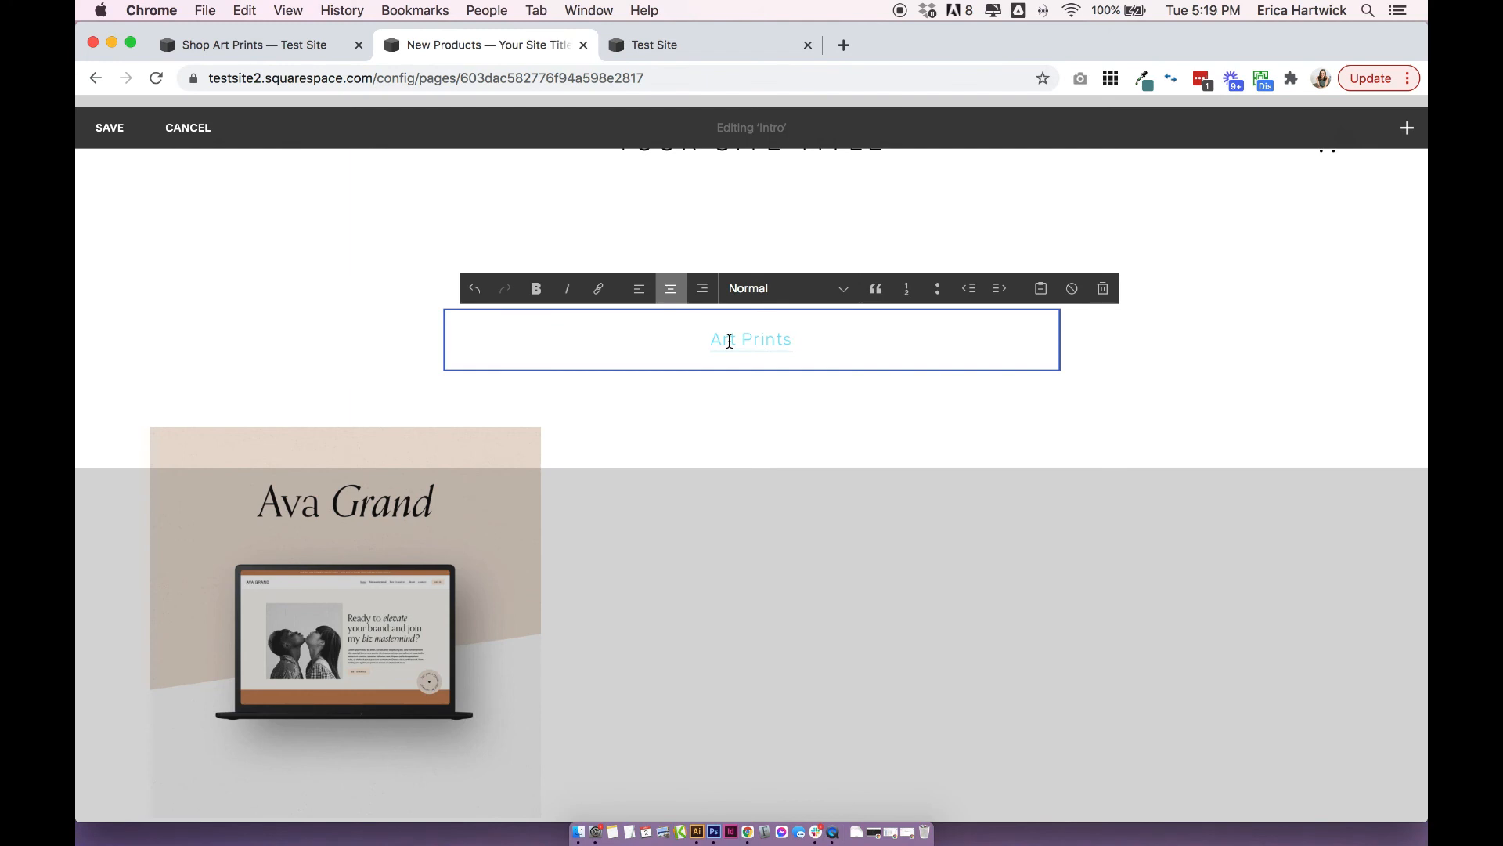
pyautogui.click(335, 291)
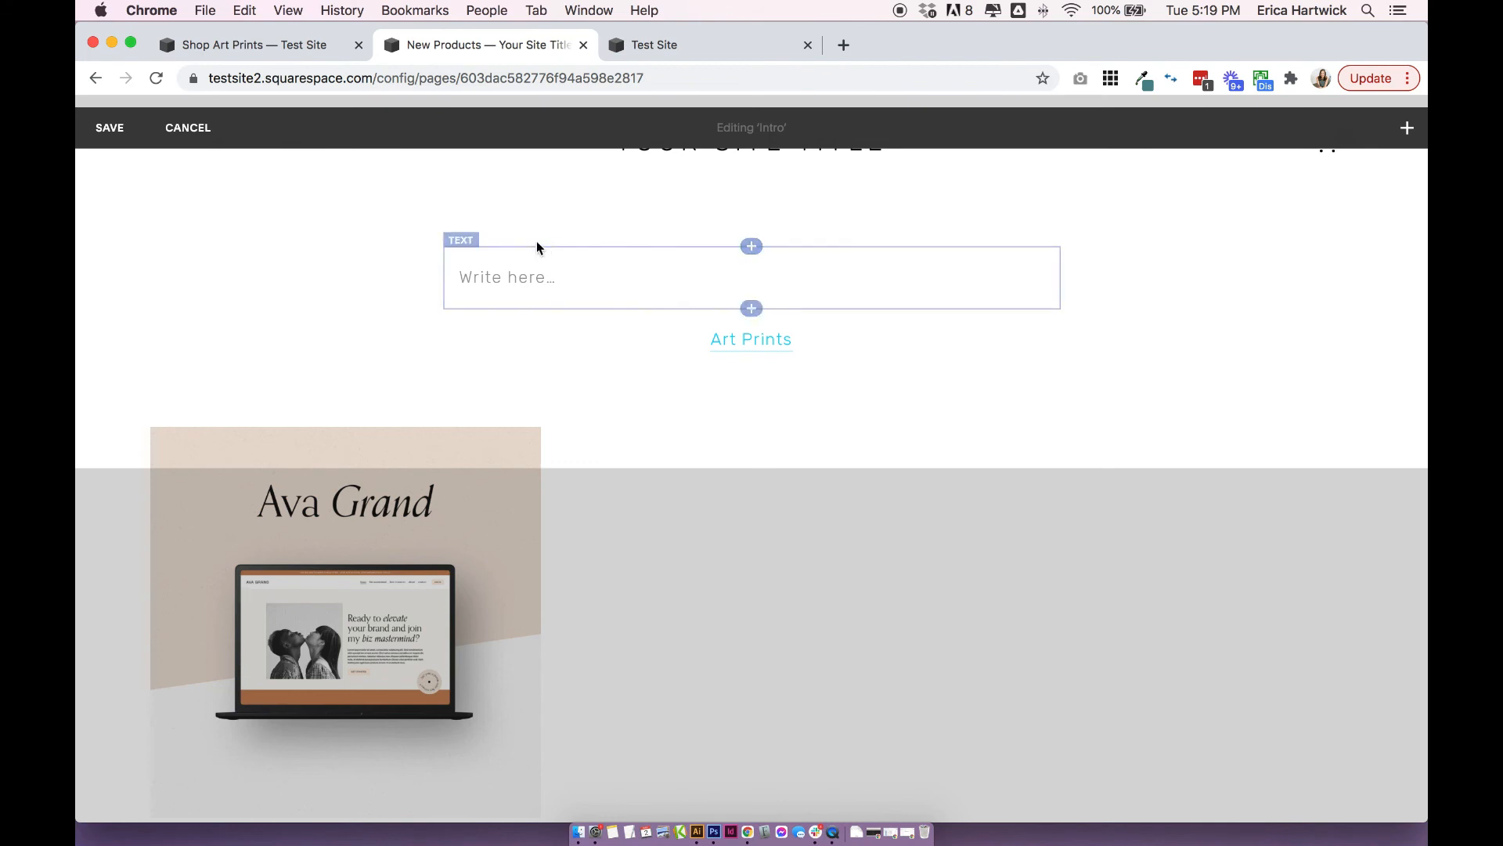
# Fill the empty text block above the link with "Shop" as a centered Heading 1 and save the Intro area.
pyautogui.click(718, 271)
pyautogui.click(407, 283)
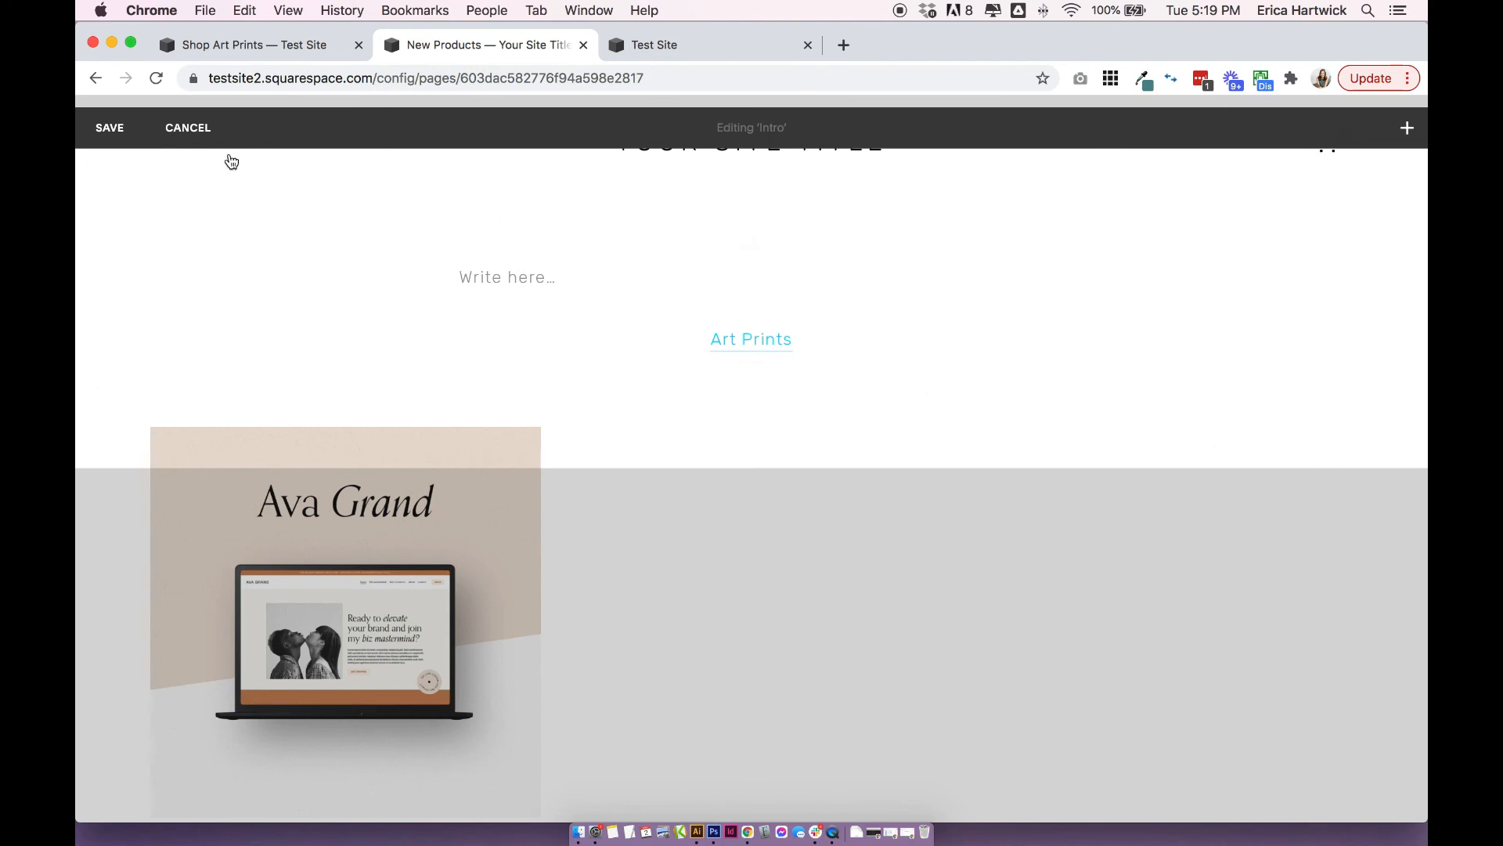
pyautogui.click(492, 279)
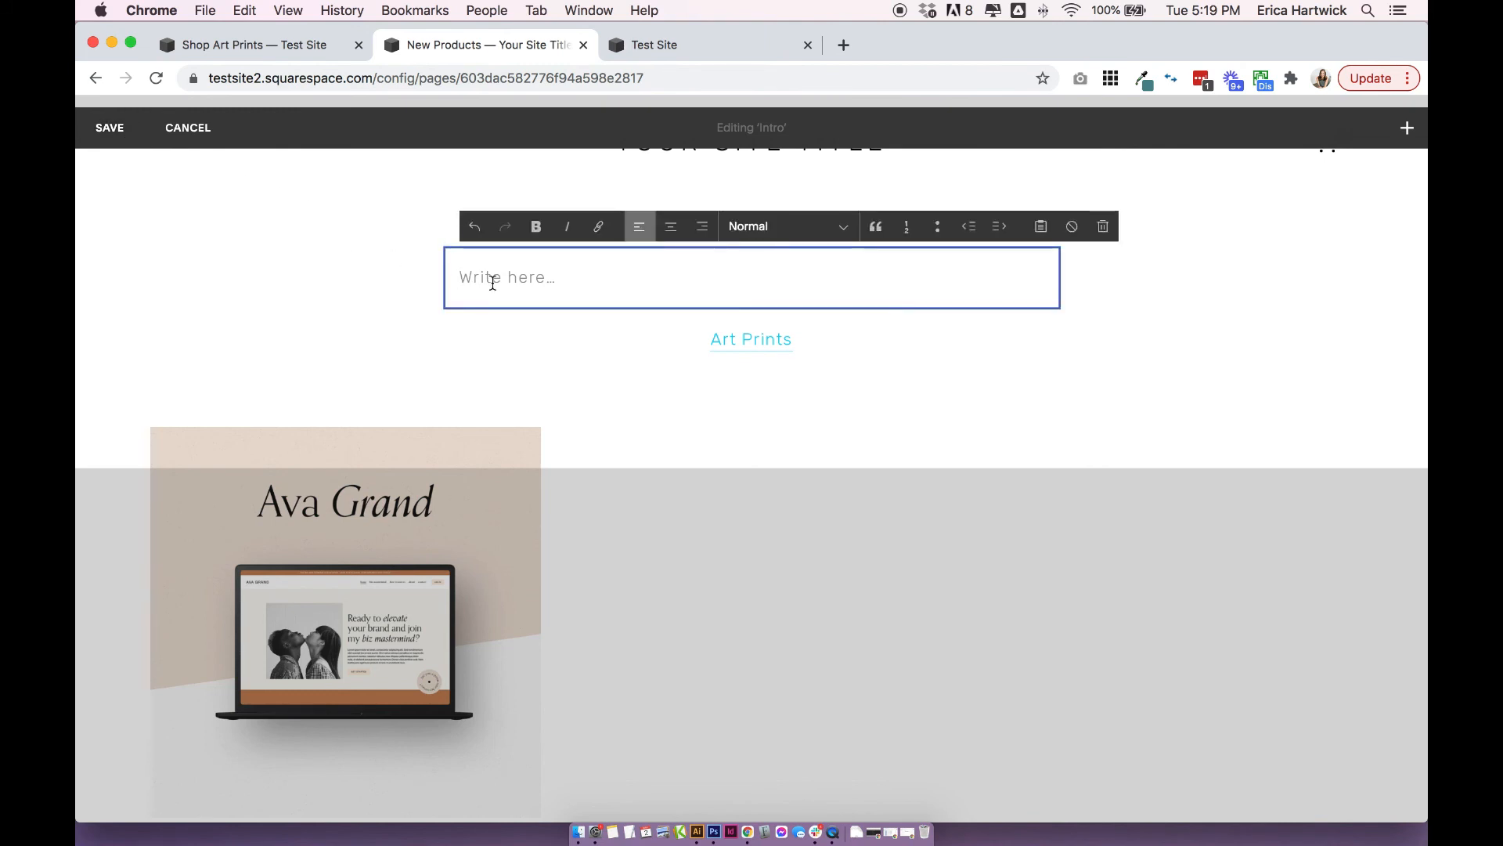
pyautogui.write('Shop')
pyautogui.press('super+a')
pyautogui.click(787, 226)
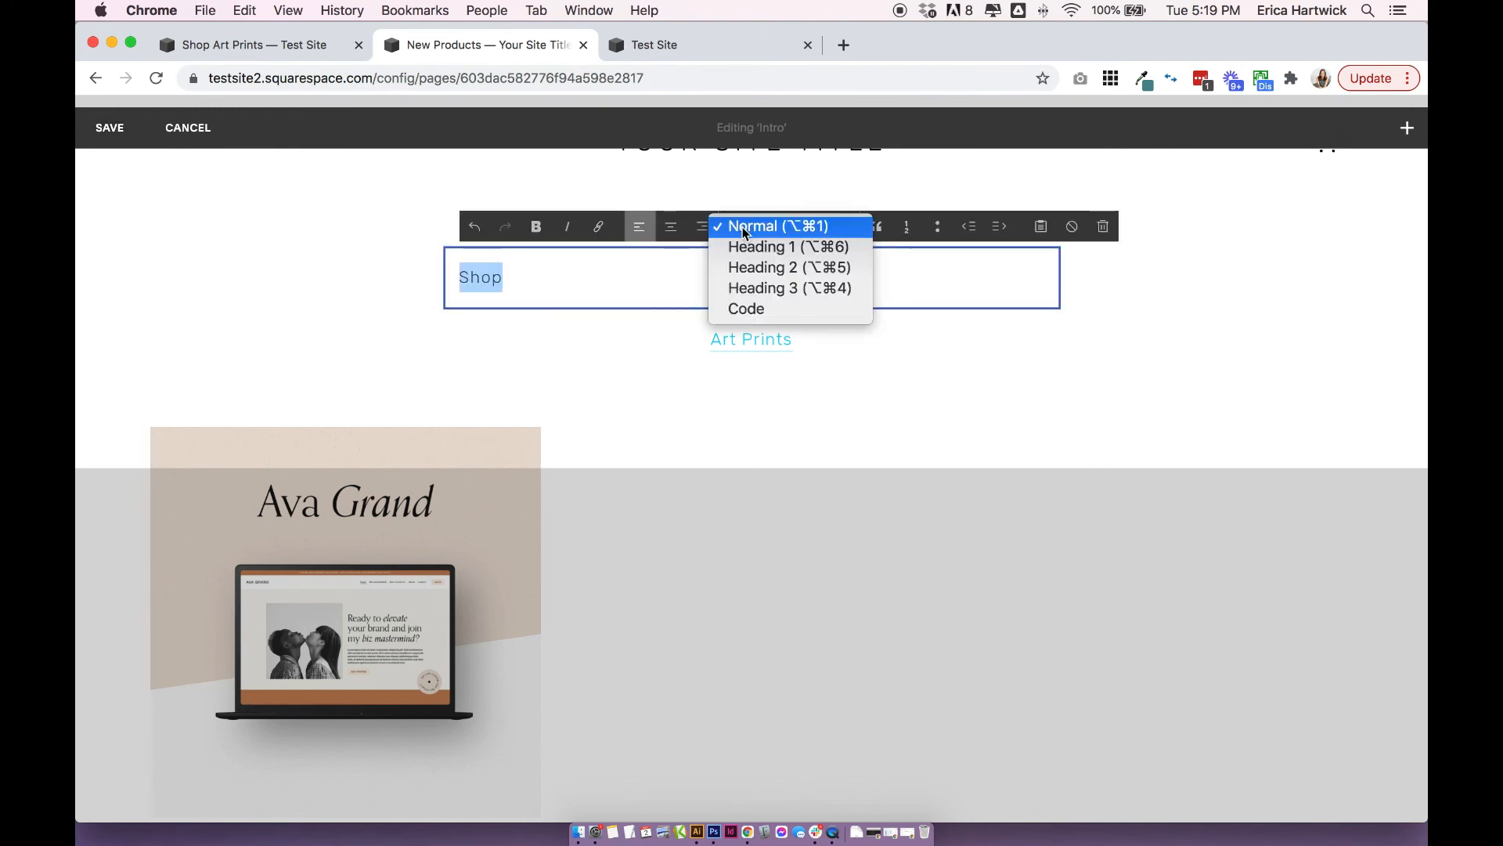
pyautogui.click(759, 246)
pyautogui.click(670, 226)
pyautogui.click(241, 251)
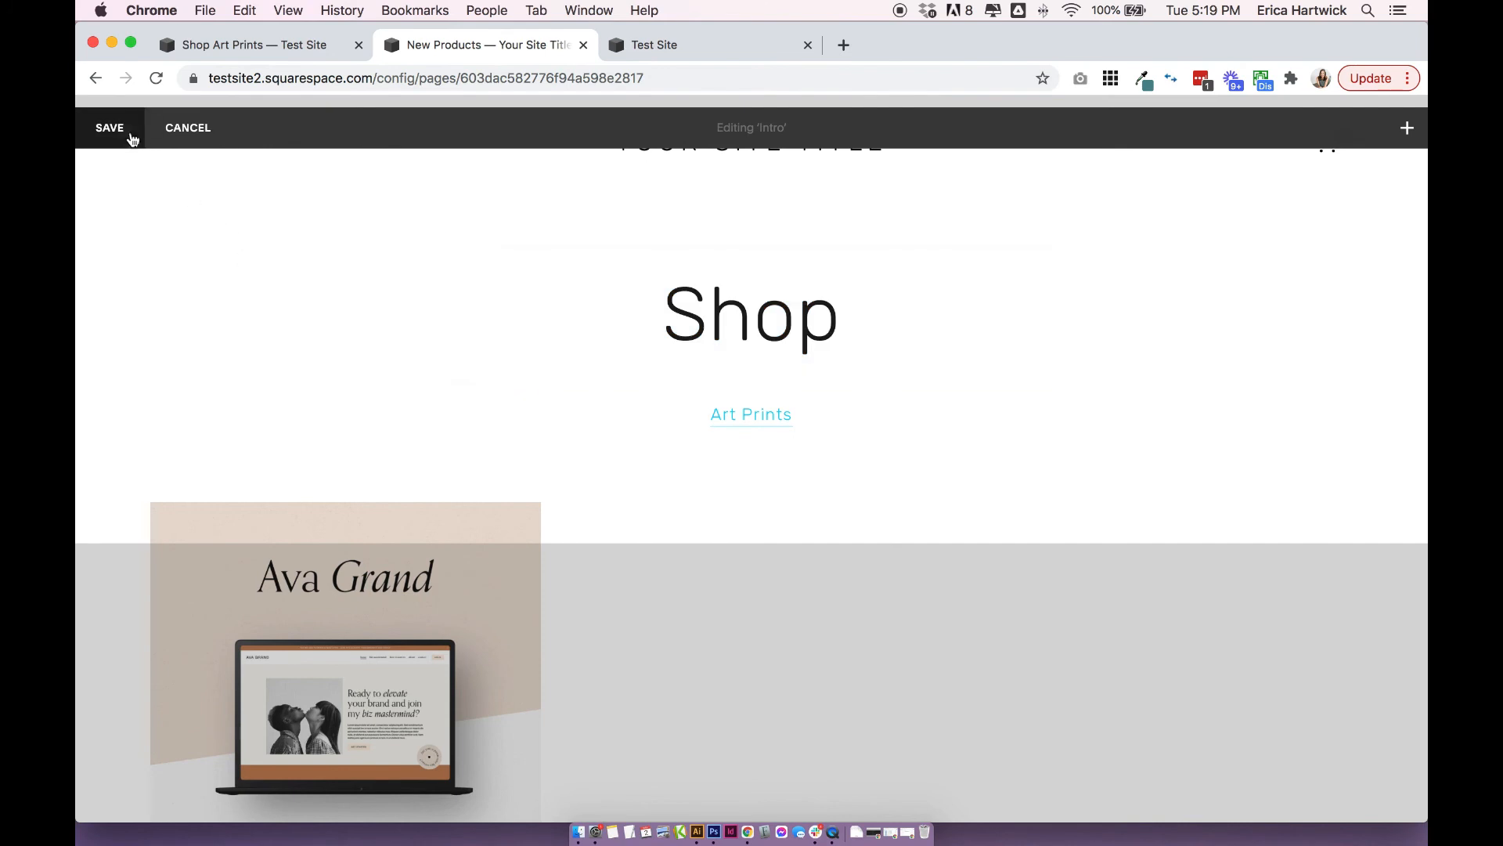
pyautogui.click(125, 129)
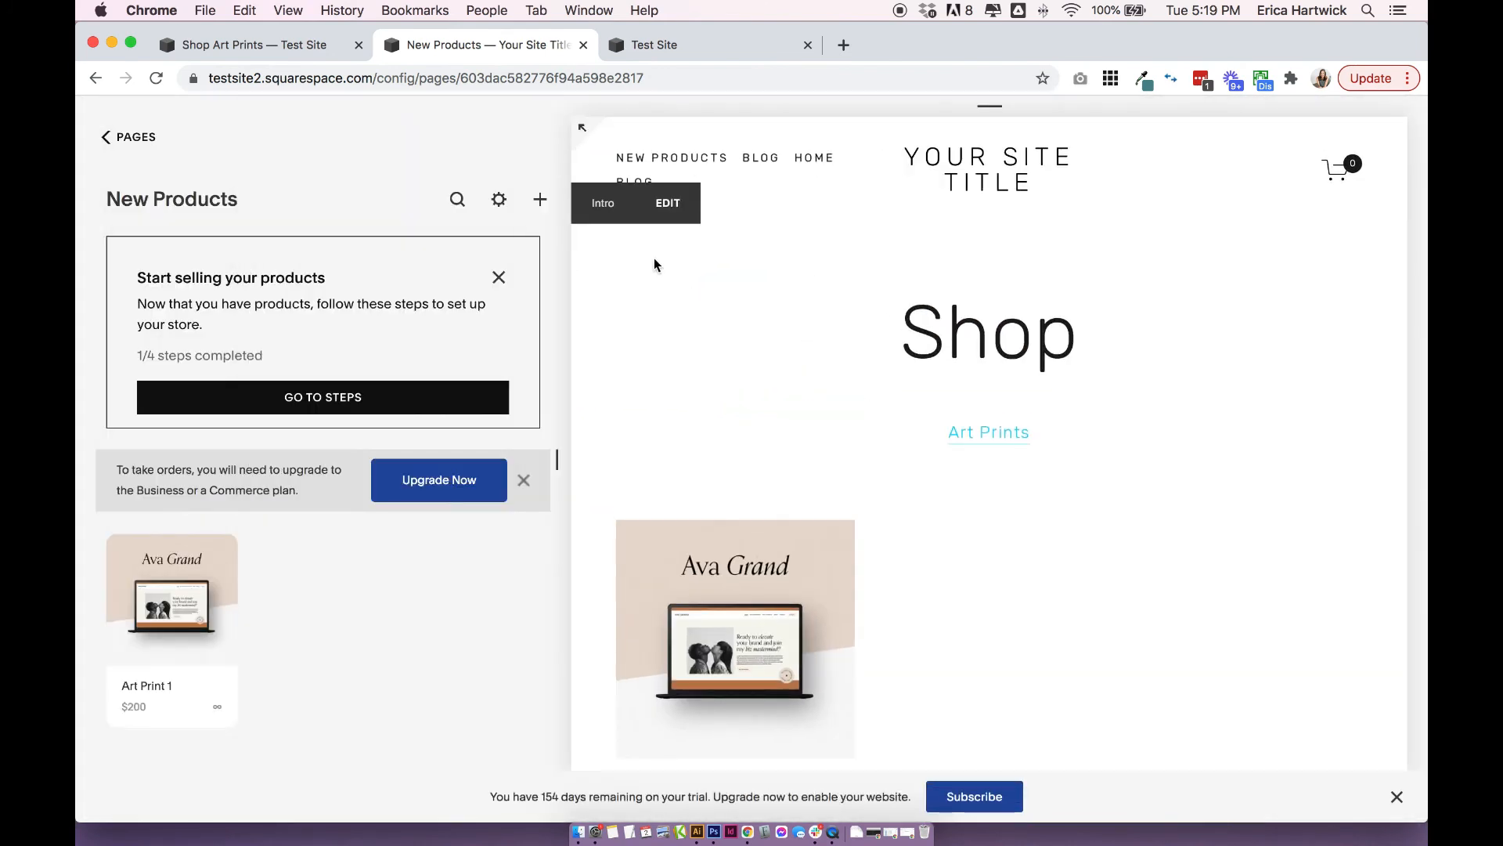
# View the banner/thumbnail image option in the New Products page's store settings and close them.
pyautogui.click(499, 201)
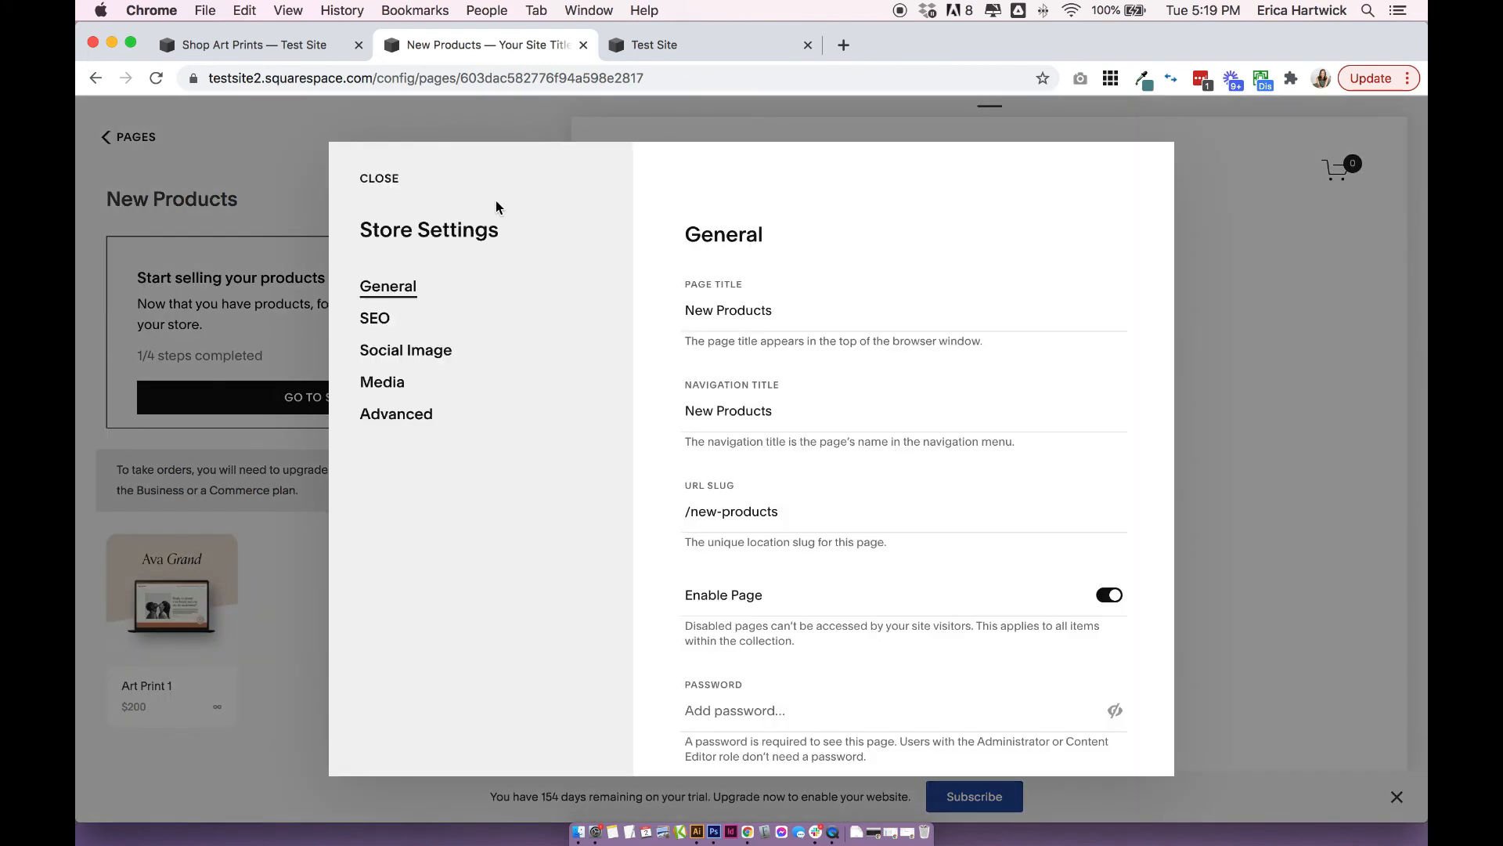
pyautogui.click(415, 384)
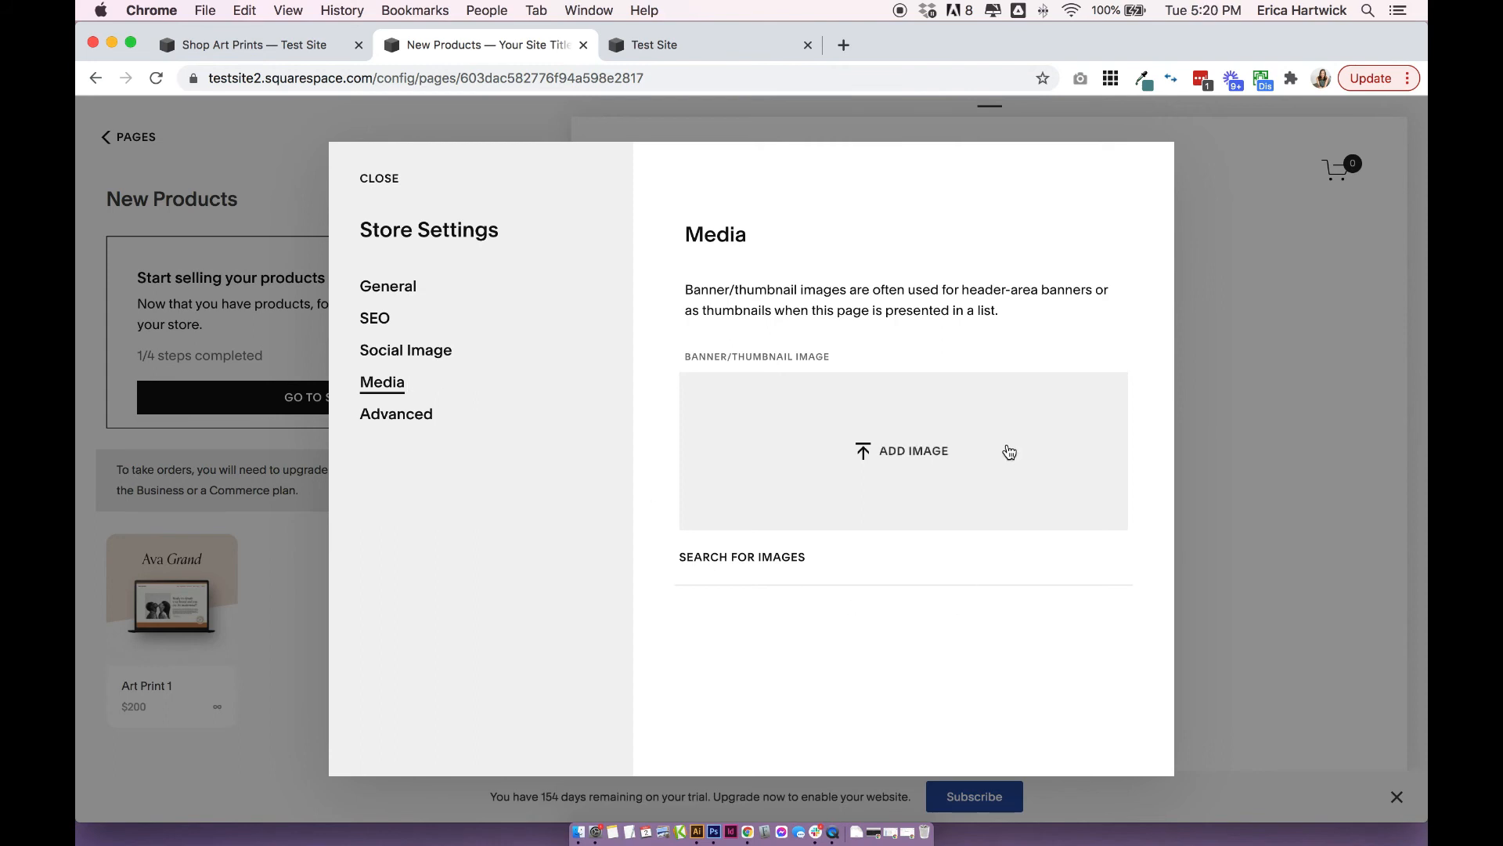
pyautogui.click(1284, 402)
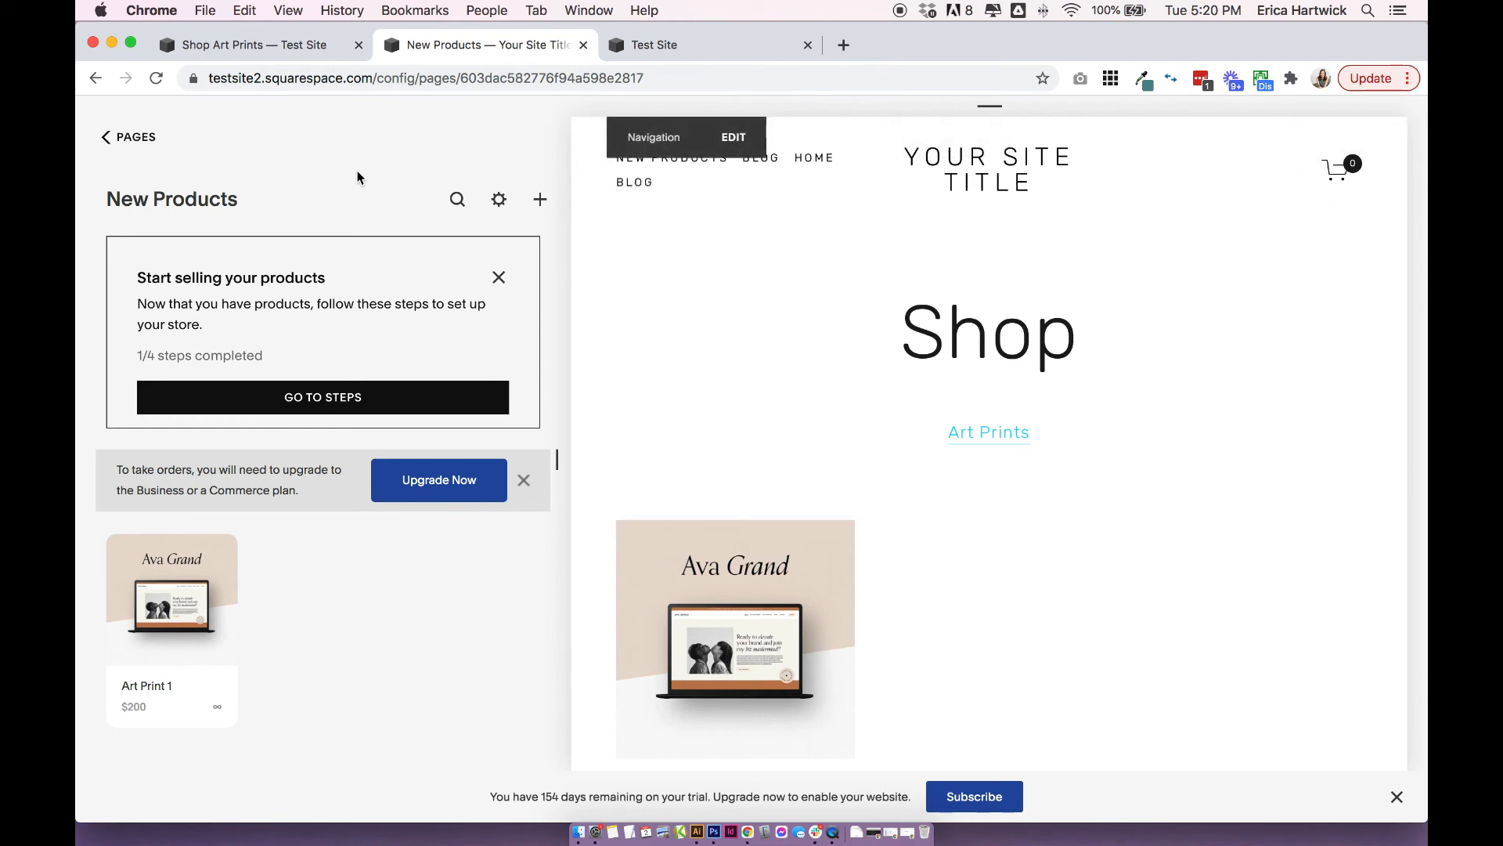
# Leave the New Products page and open the Site Styles in the Design settings.
pyautogui.click(145, 141)
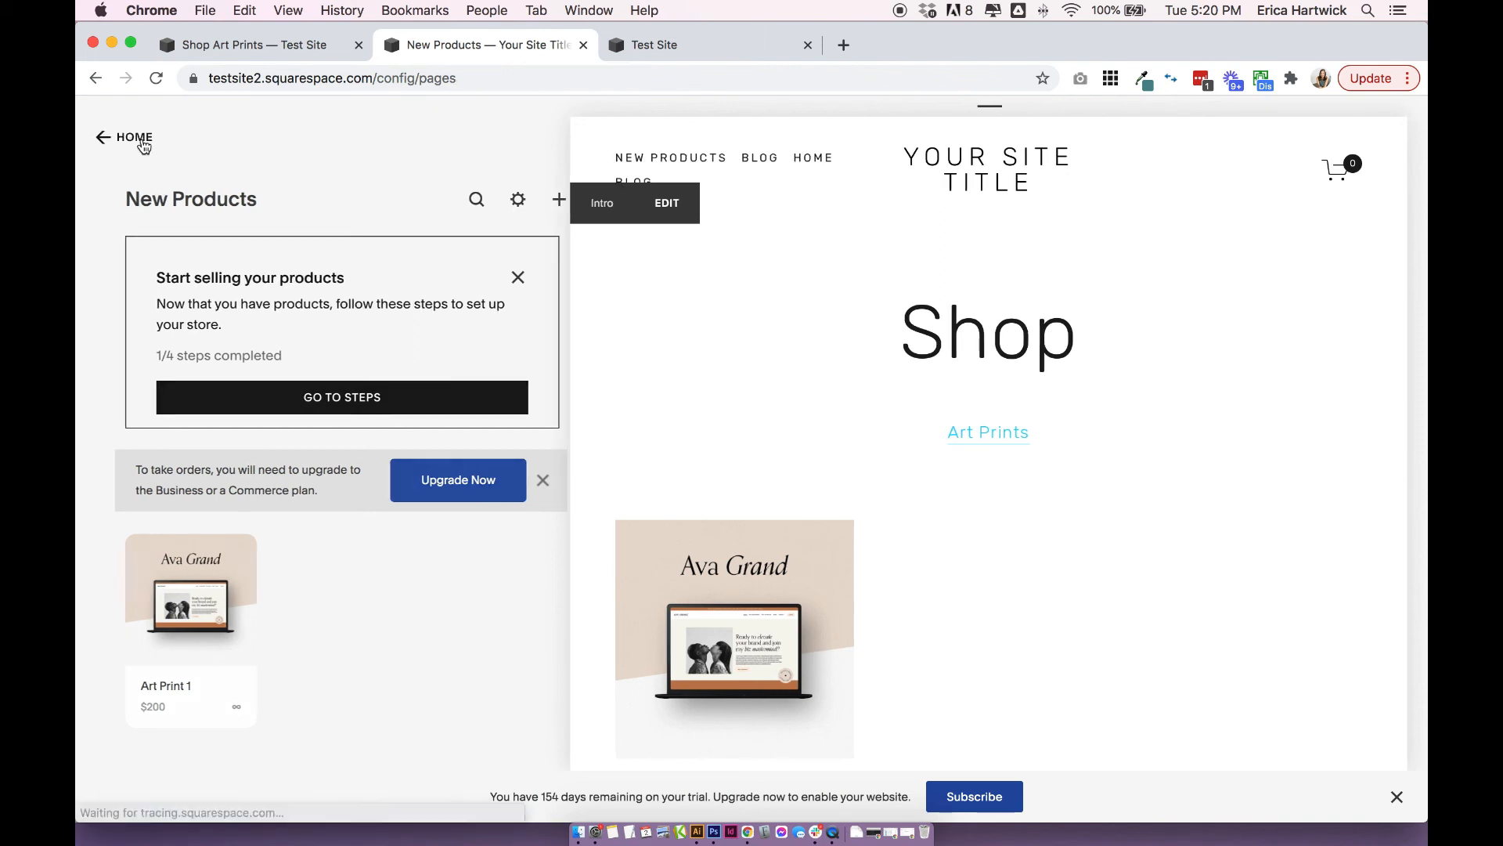
pyautogui.click(130, 139)
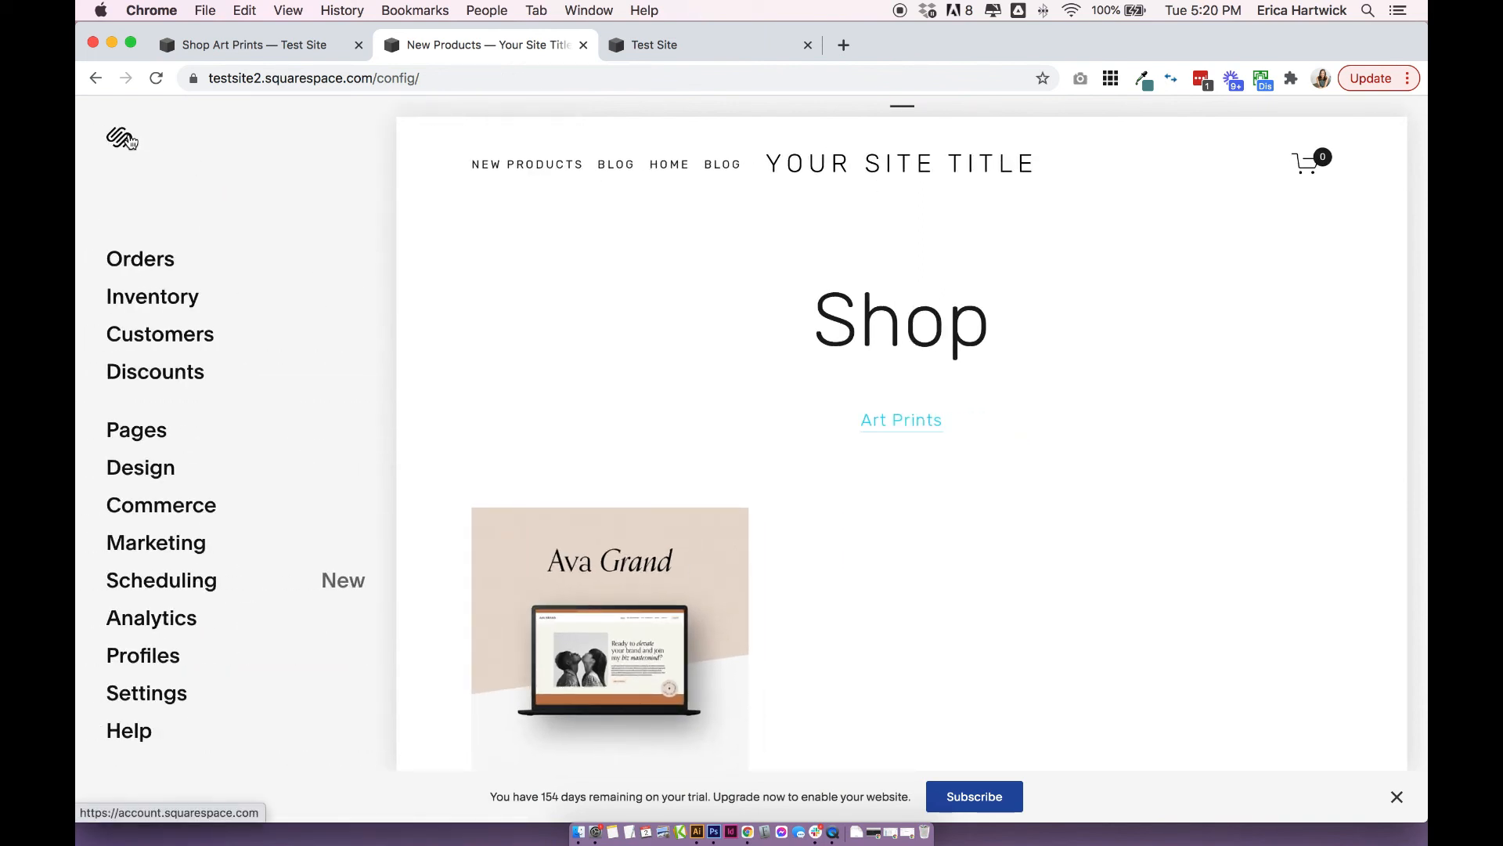
pyautogui.click(148, 476)
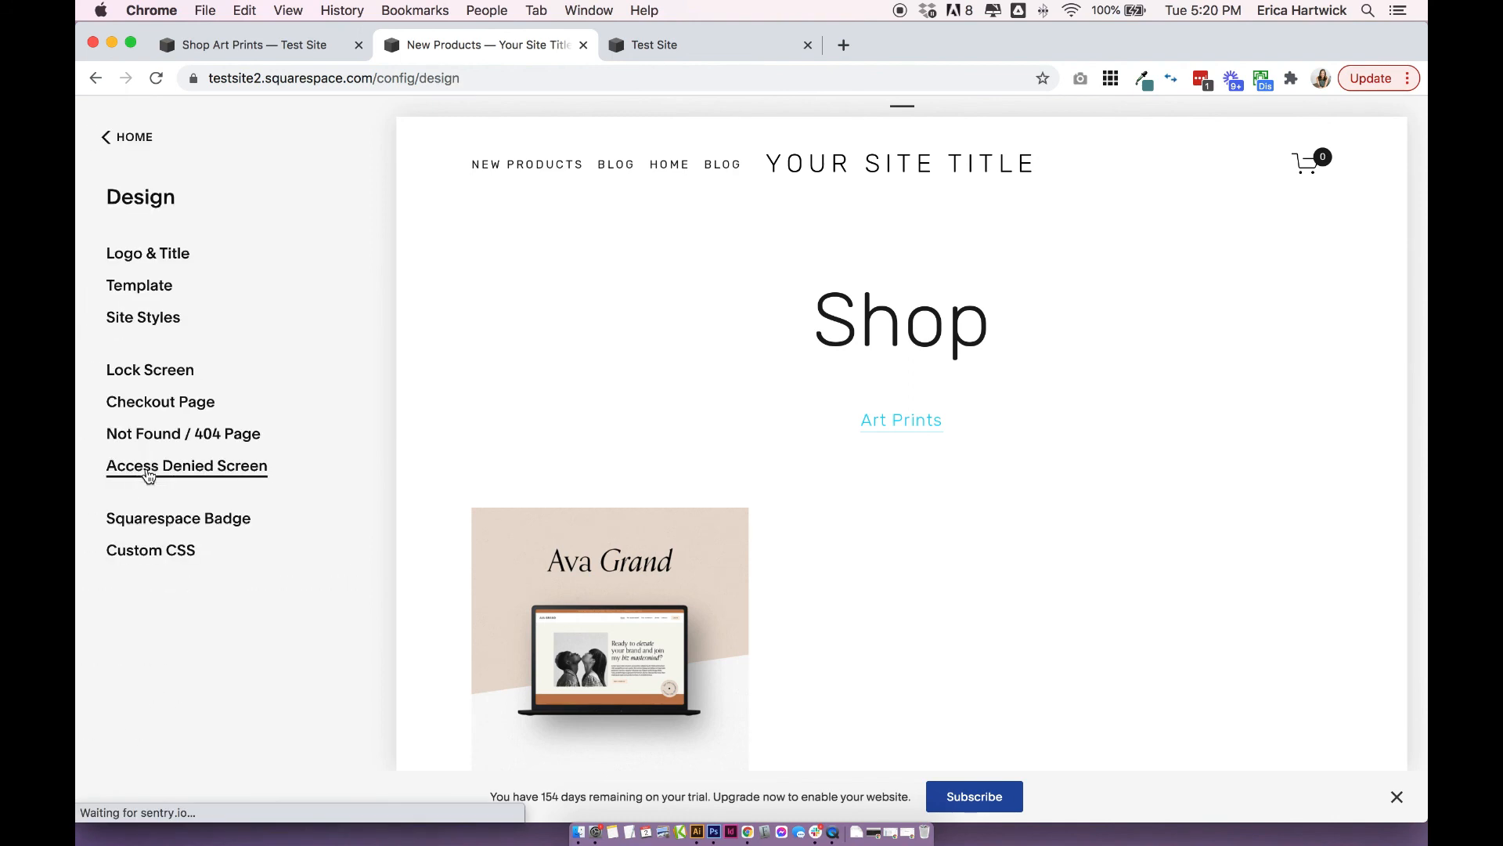
pyautogui.click(160, 327)
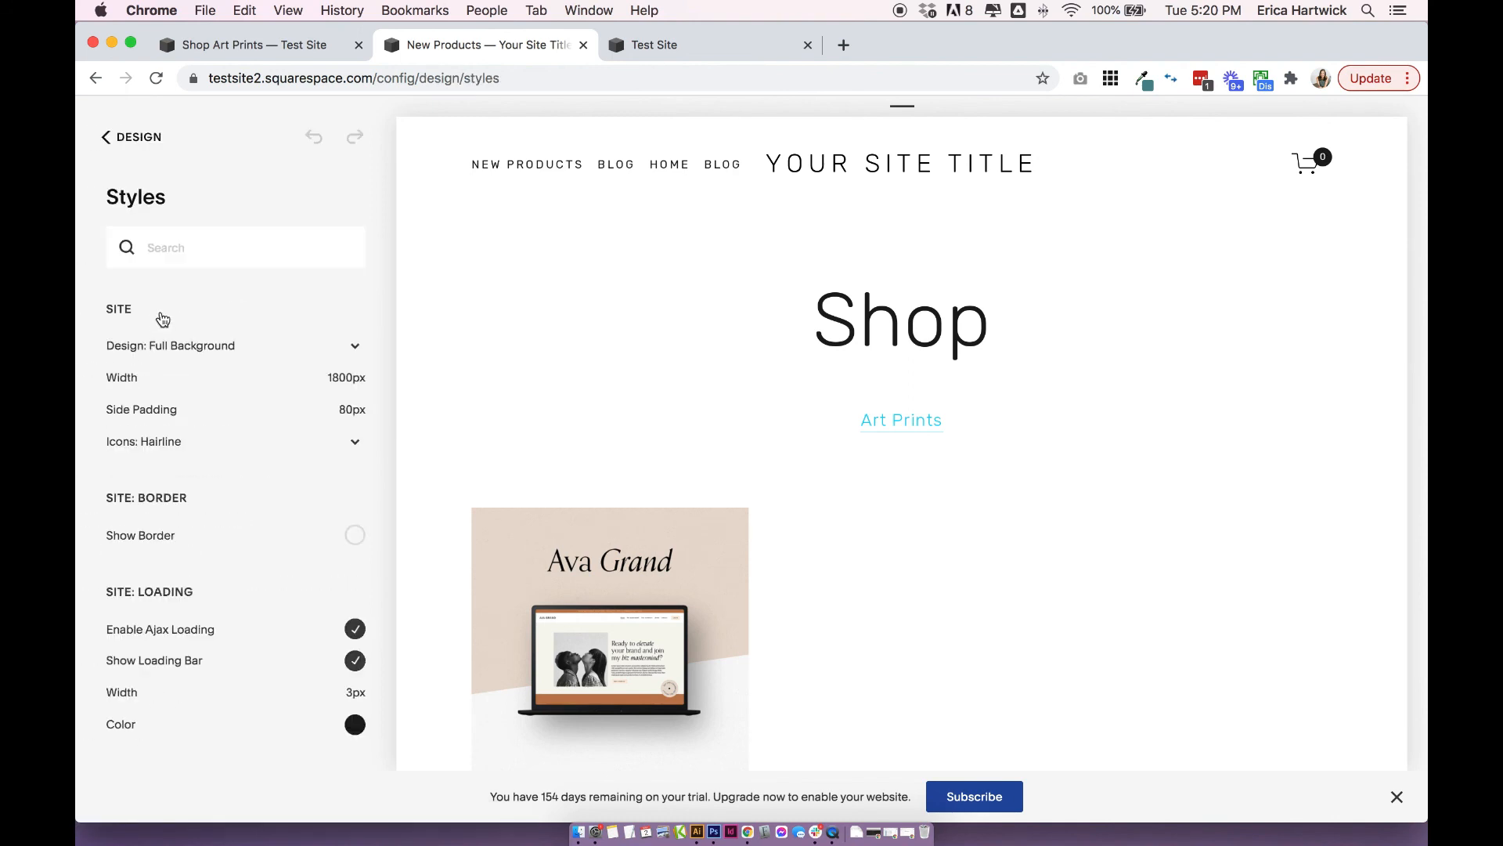
# Examine the product layout, details and sort and filter styles, including the available image aspect ratios.
pyautogui.scroll(-3, 198, 386)
pyautogui.scroll(-10, 198, 387)
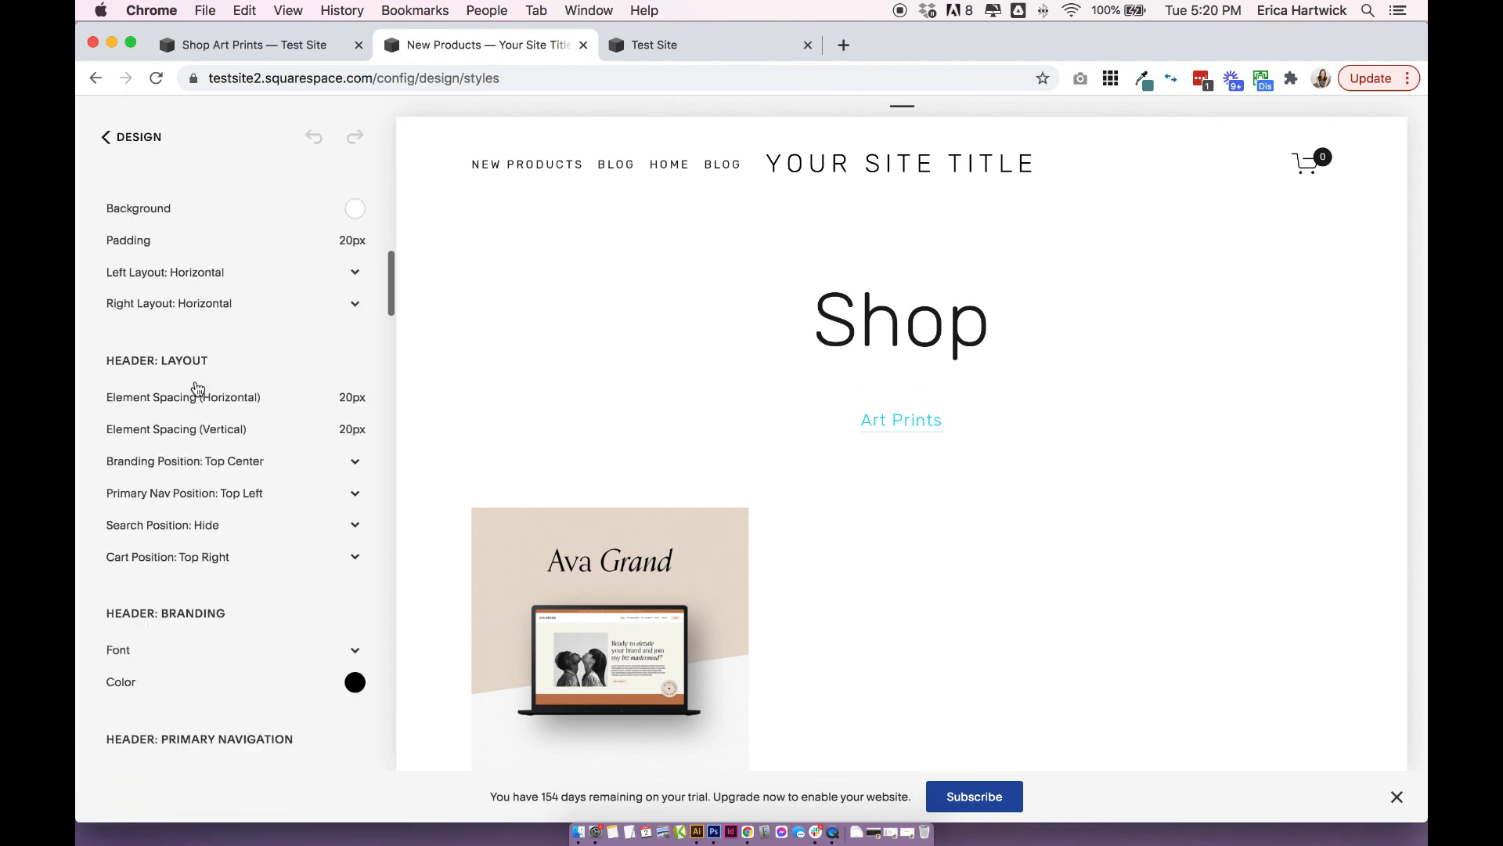
pyautogui.scroll(-10, 193, 384)
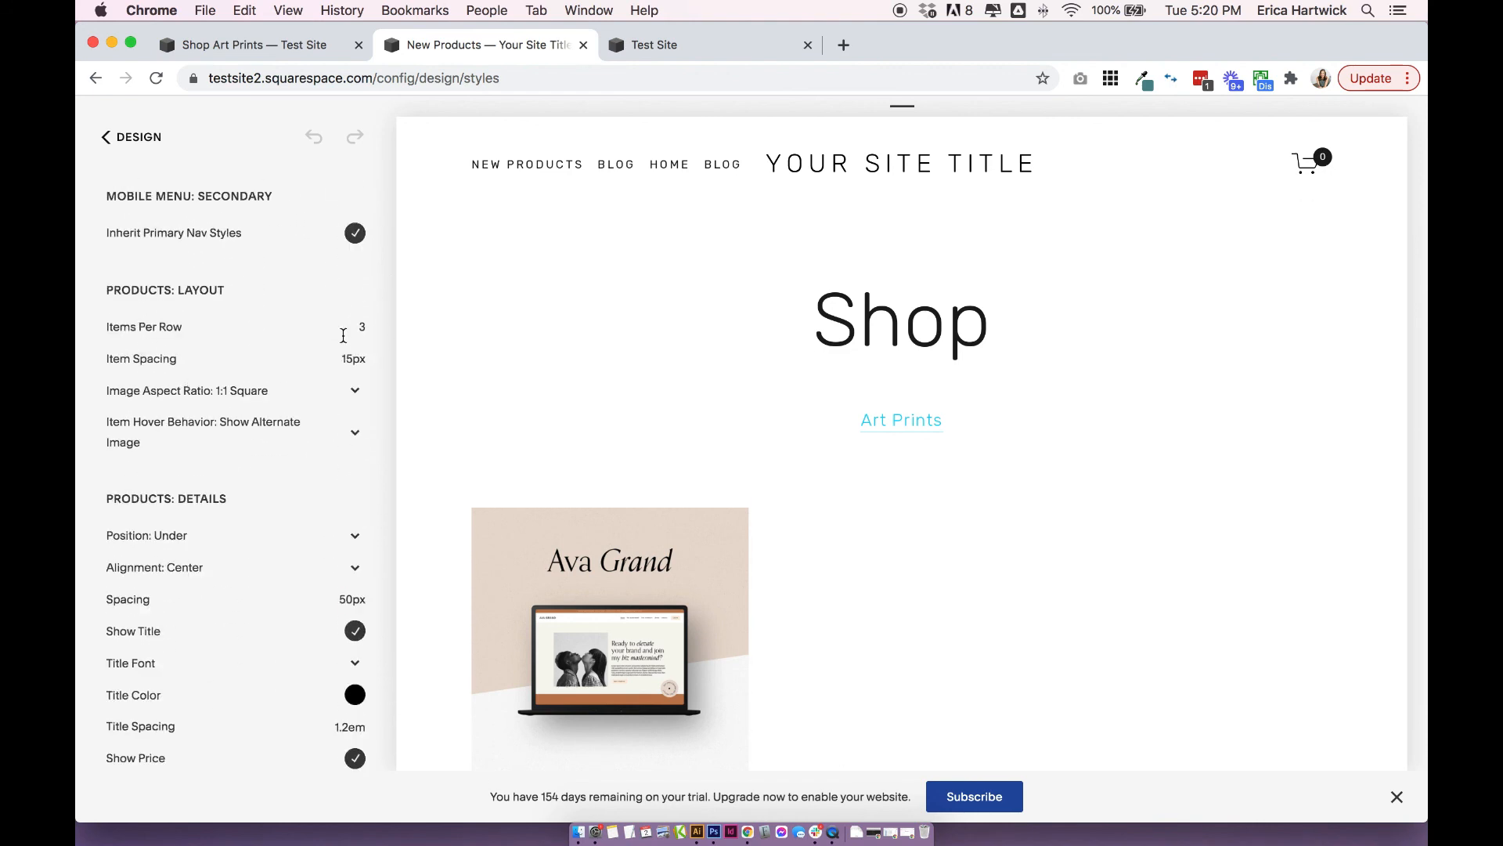
pyautogui.scroll(-10, 227, 298)
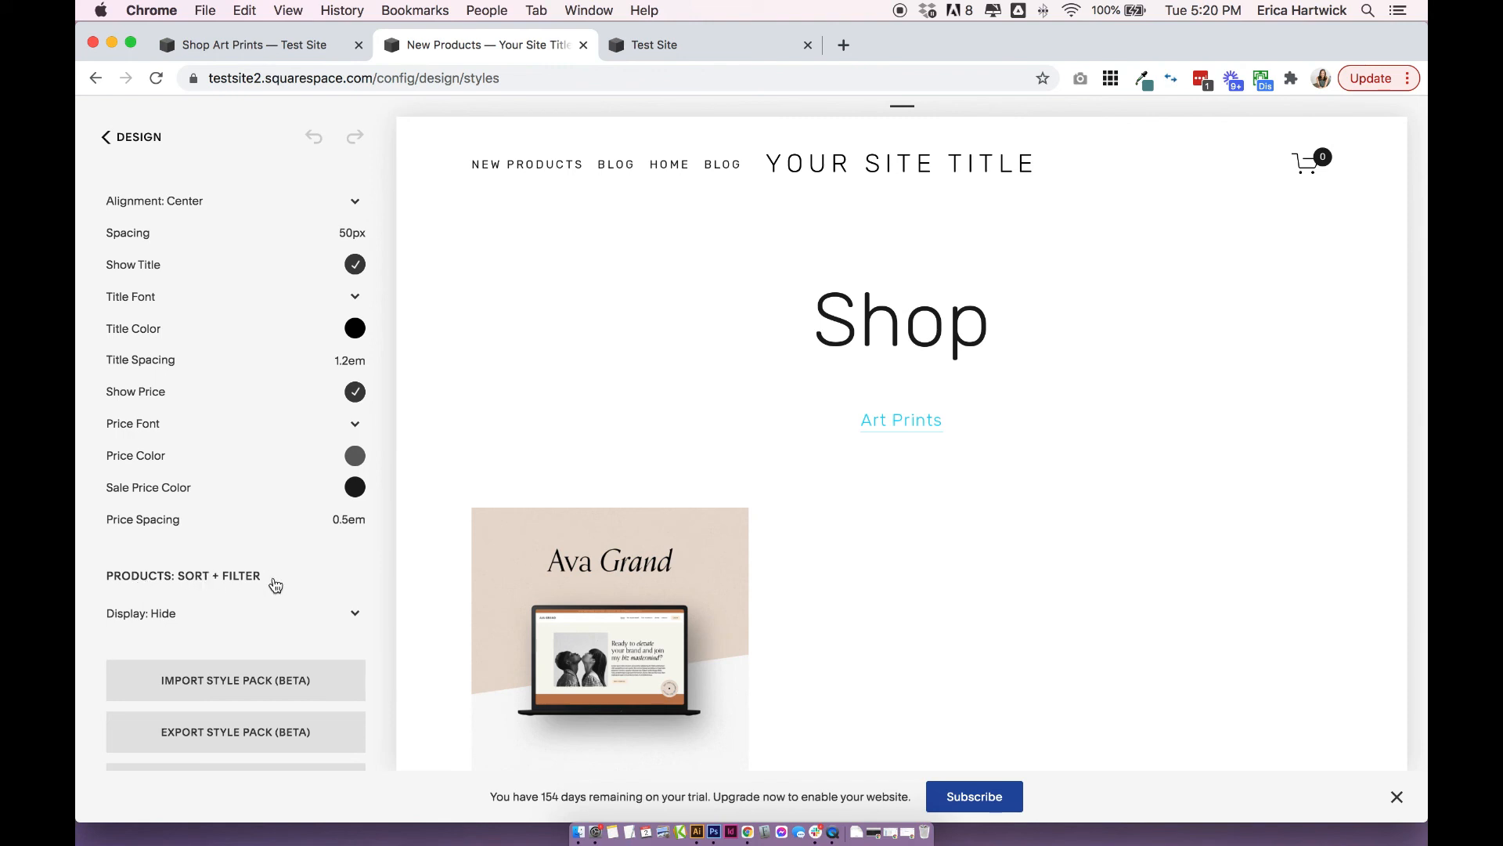
pyautogui.scroll(3, 274, 586)
pyautogui.scroll(3, 274, 585)
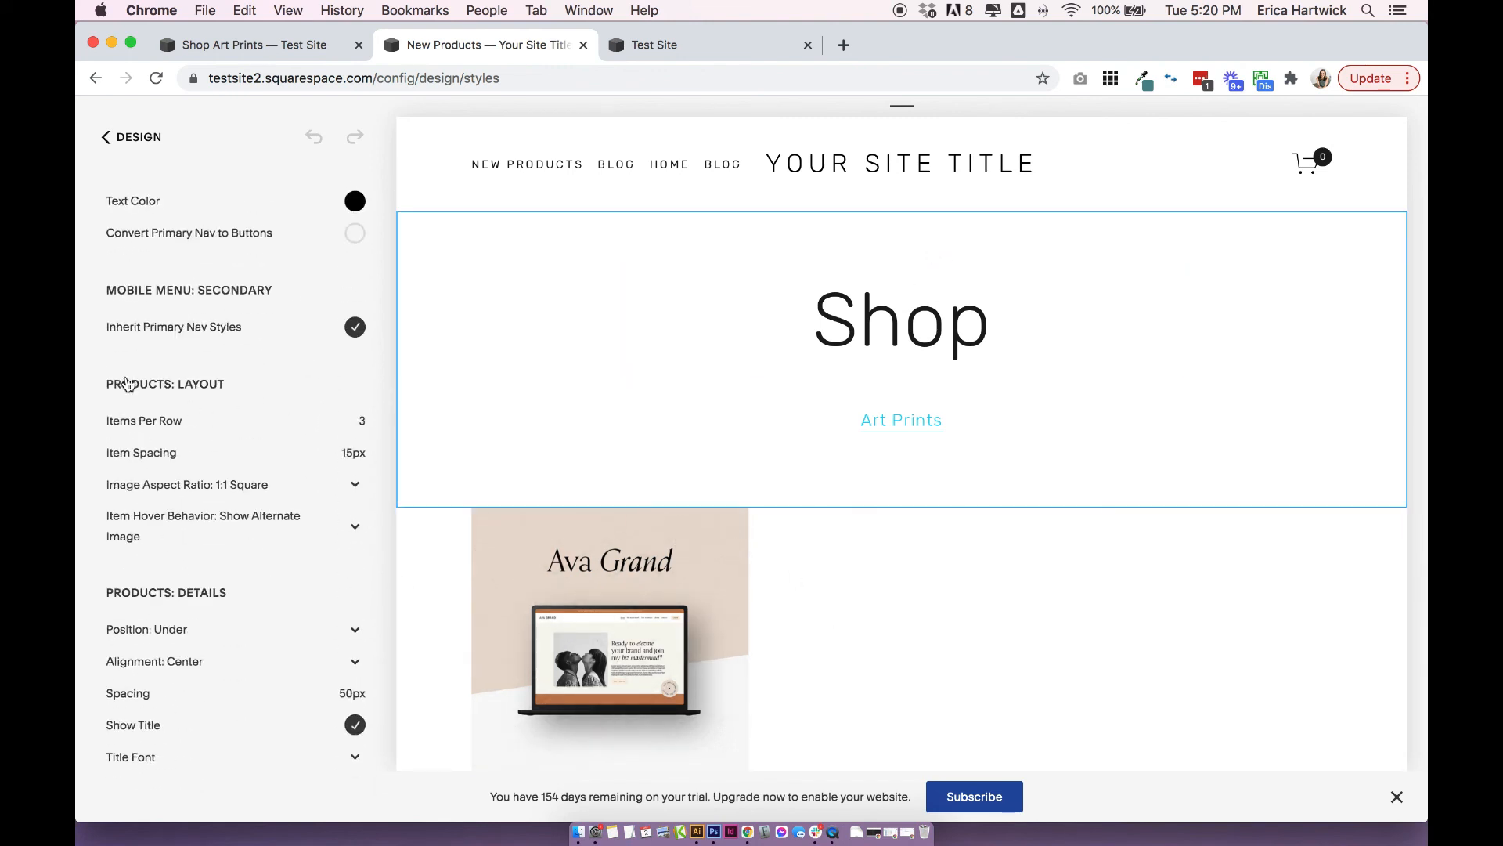
pyautogui.moveTo(210, 429)
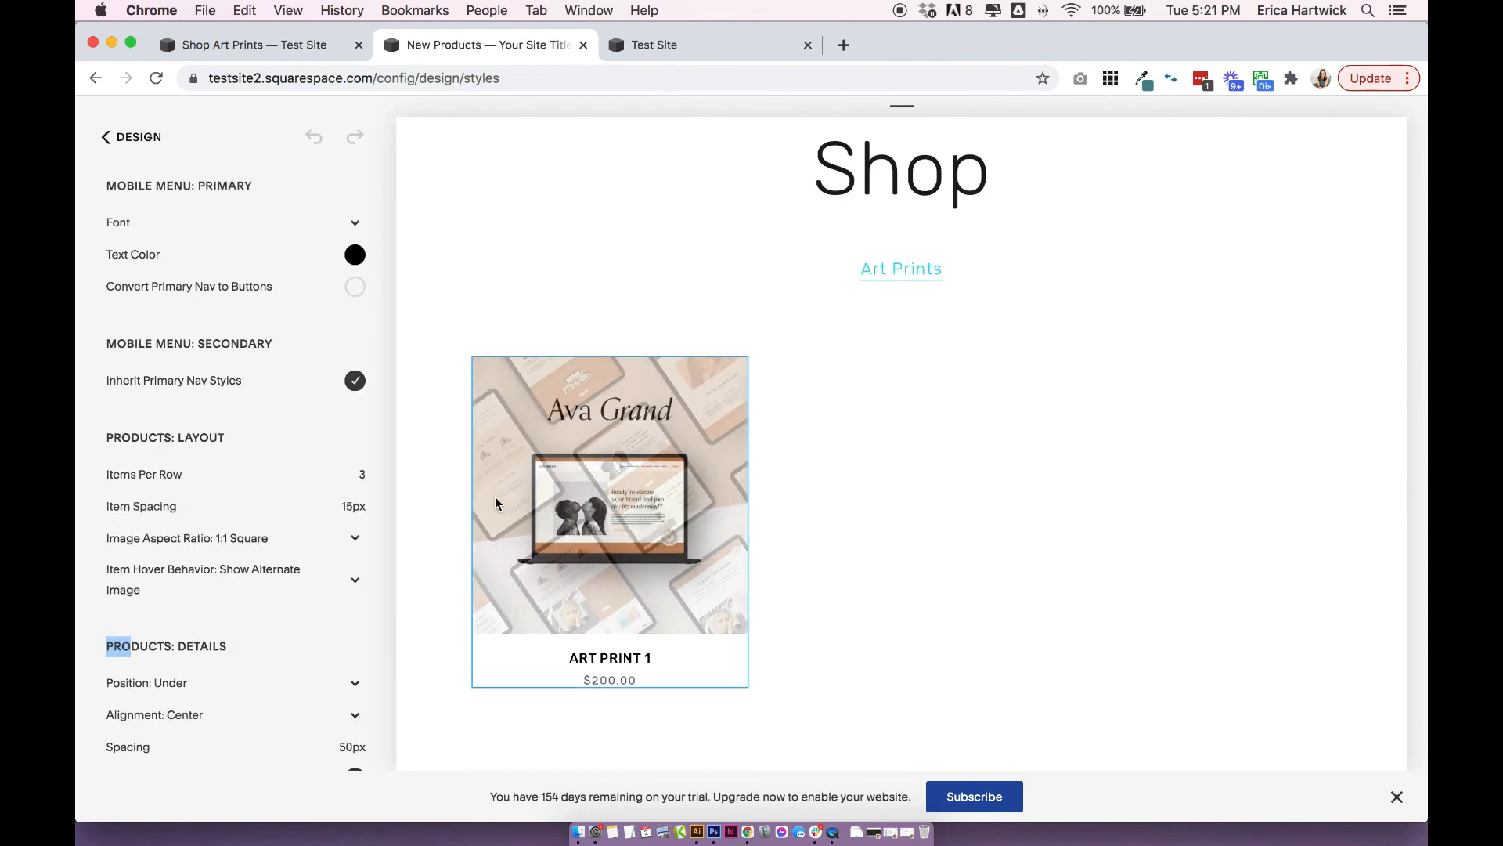
pyautogui.click(219, 547)
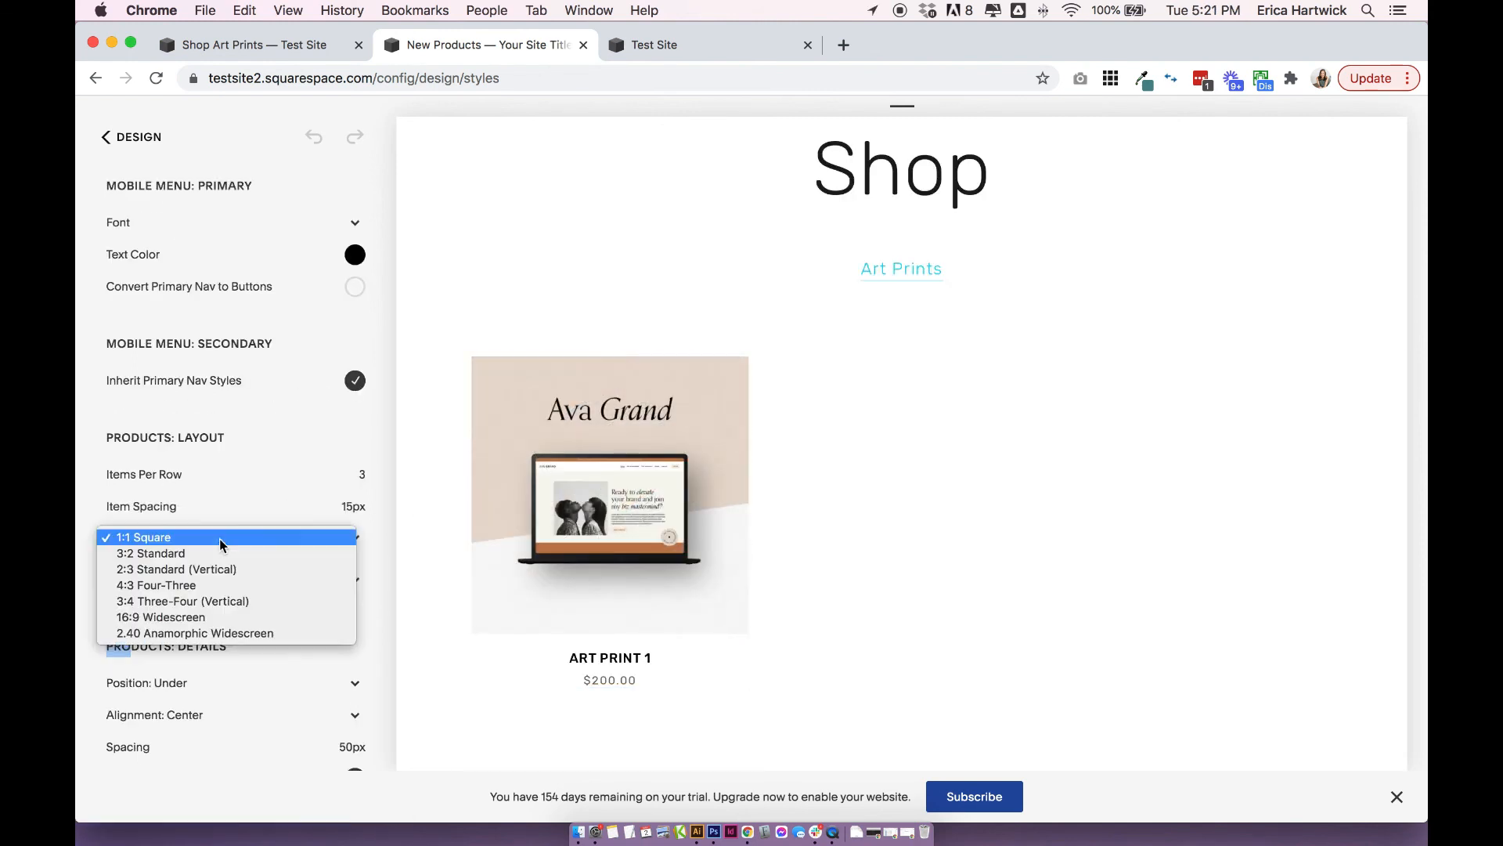
pyautogui.click(82, 580)
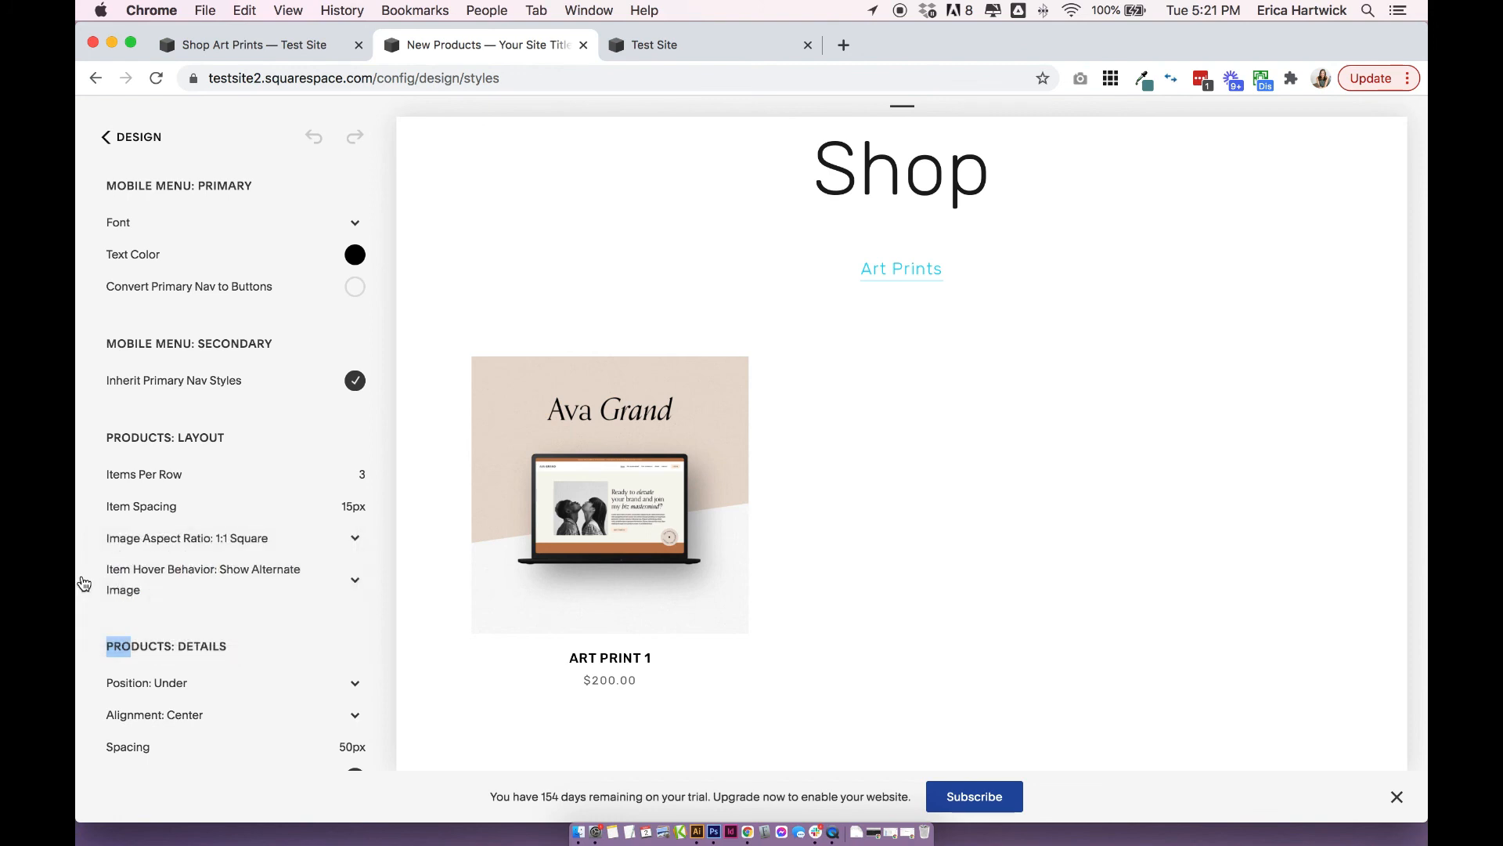
# Try the Fade item hover behavior for the products and switch back to Show Alternate Image.
pyautogui.click(152, 580)
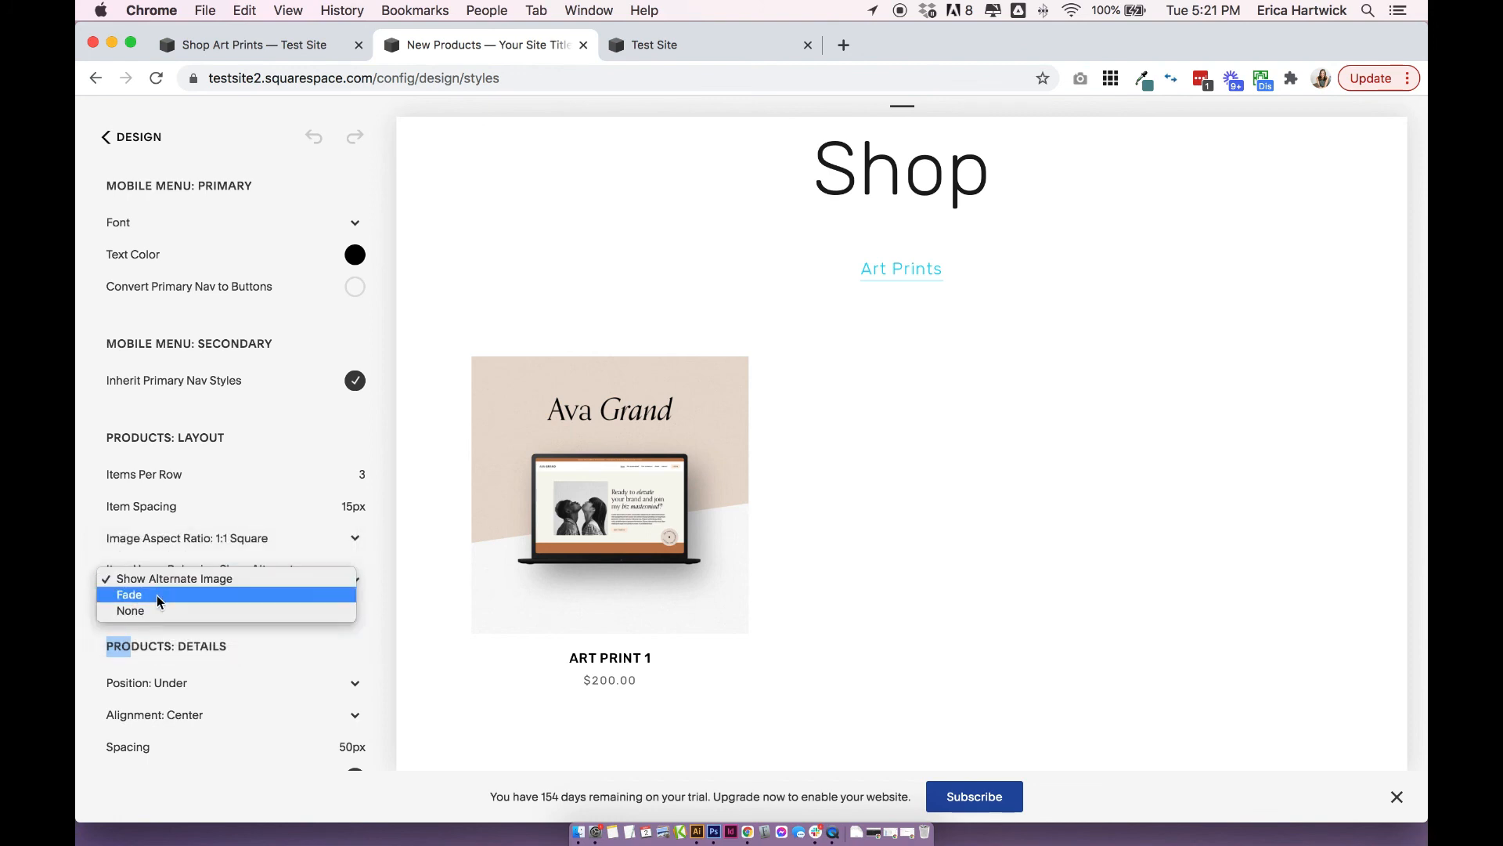
pyautogui.click(158, 595)
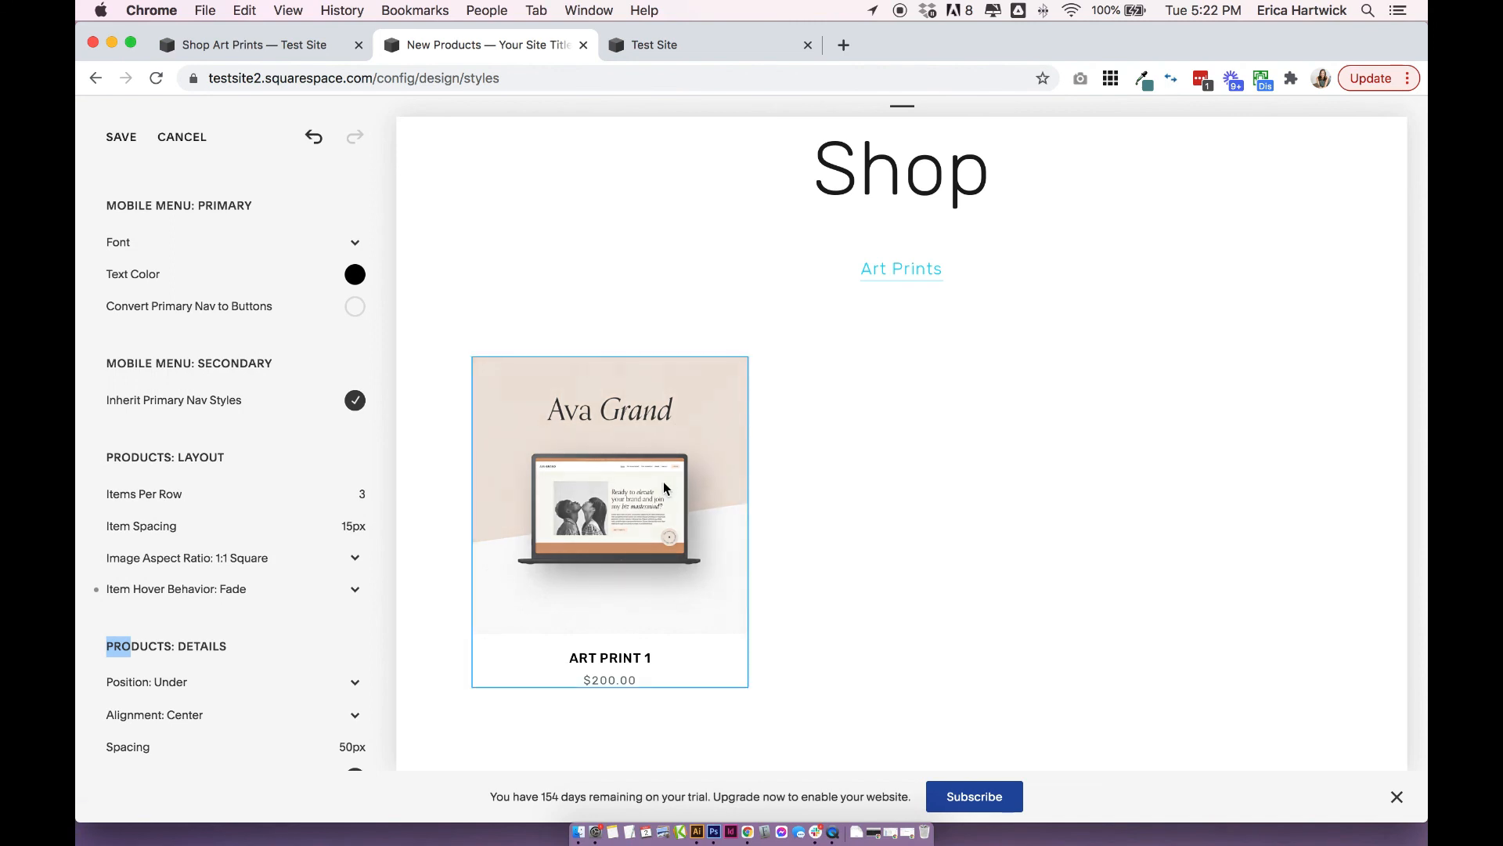
pyautogui.click(211, 589)
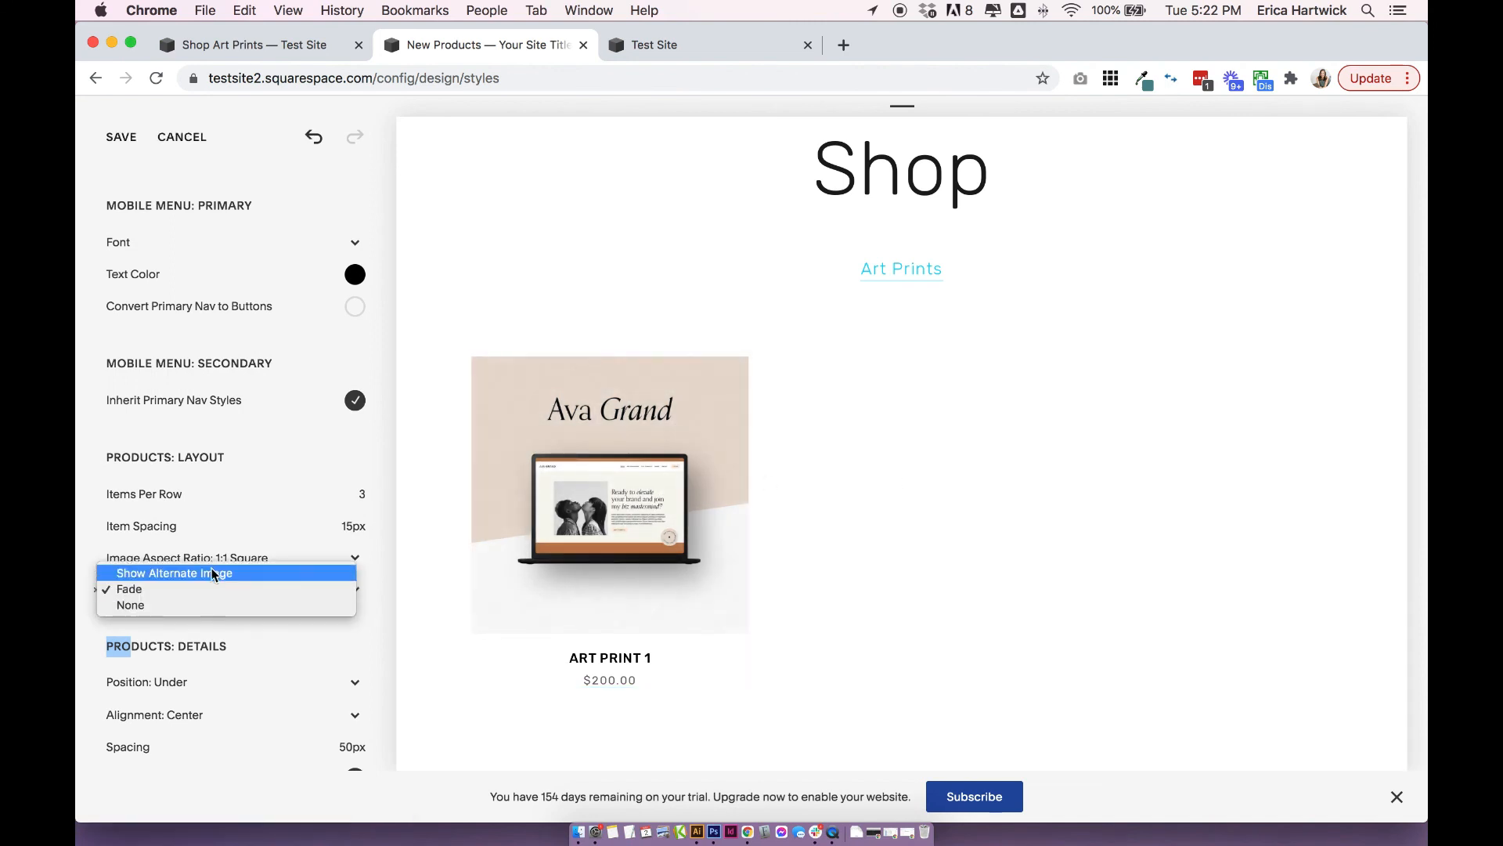
pyautogui.click(211, 575)
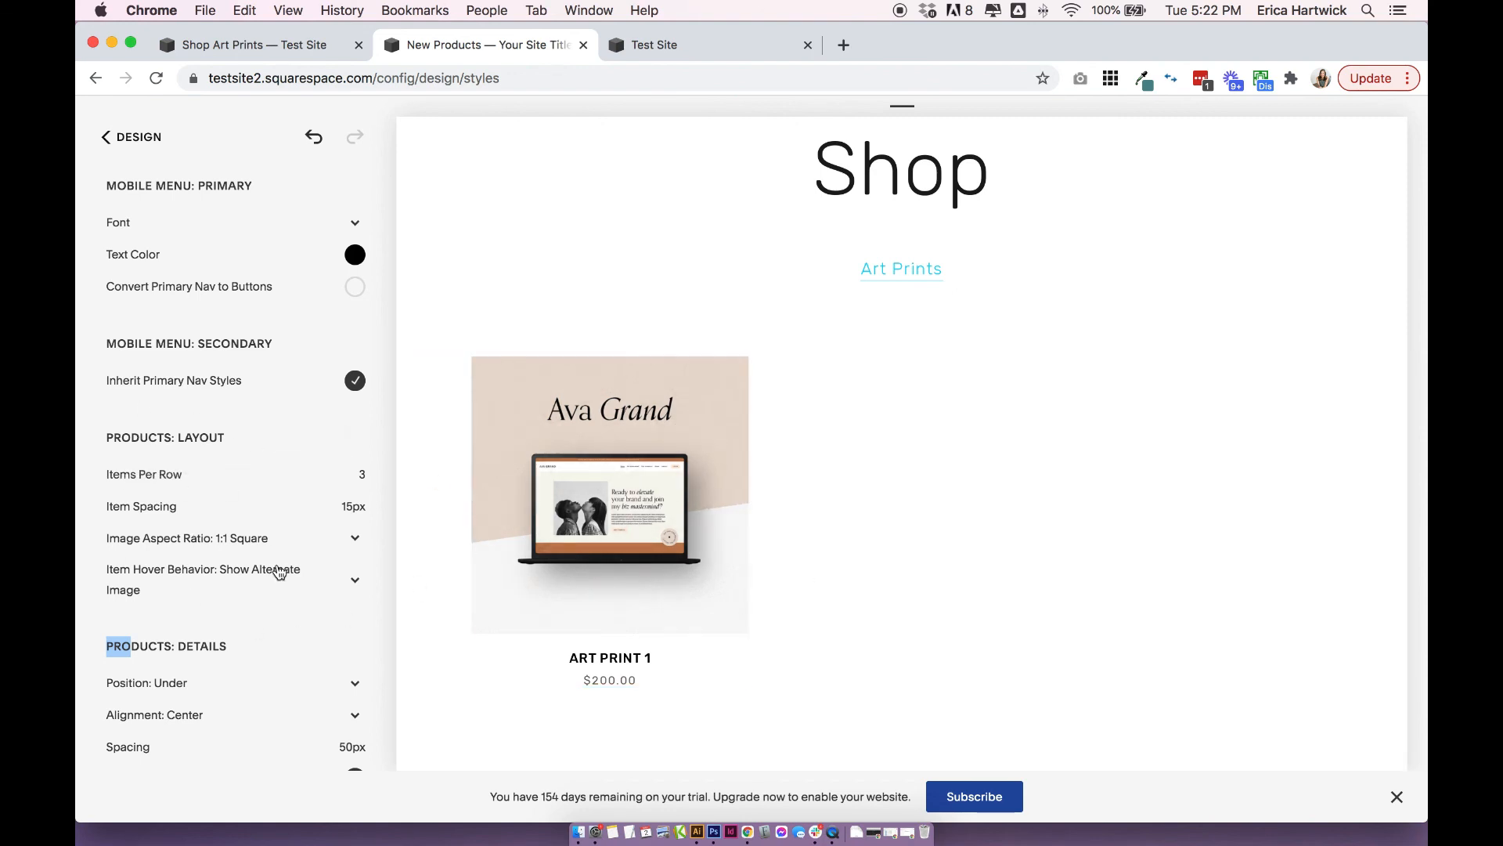
# Set the products' sort and filter display to Top so the category links appear above the products.
pyautogui.scroll(-6, 280, 572)
pyautogui.scroll(4, 279, 571)
pyautogui.scroll(-7, 115, 563)
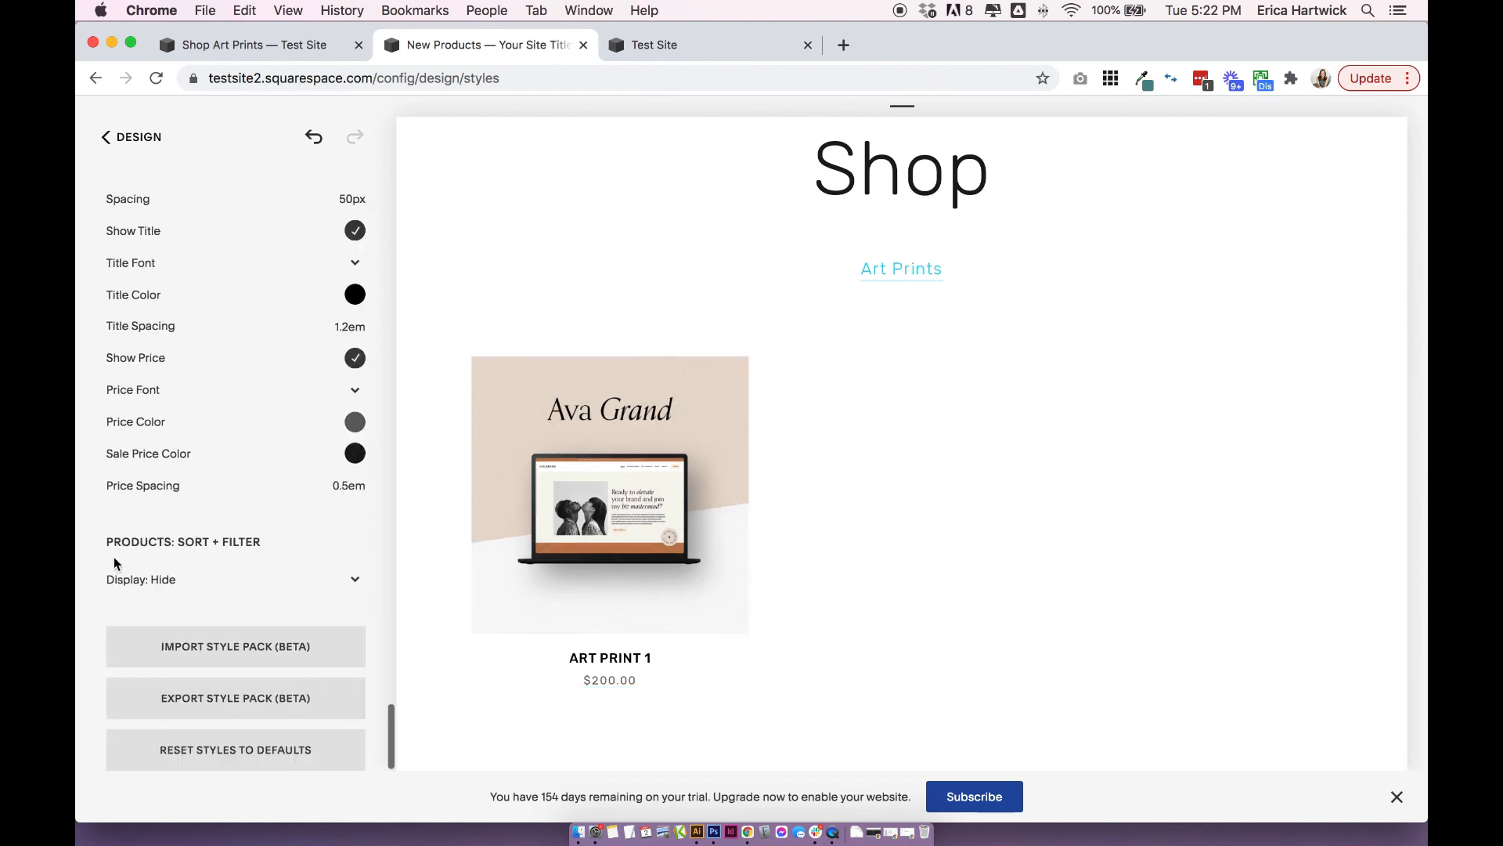
pyautogui.click(181, 581)
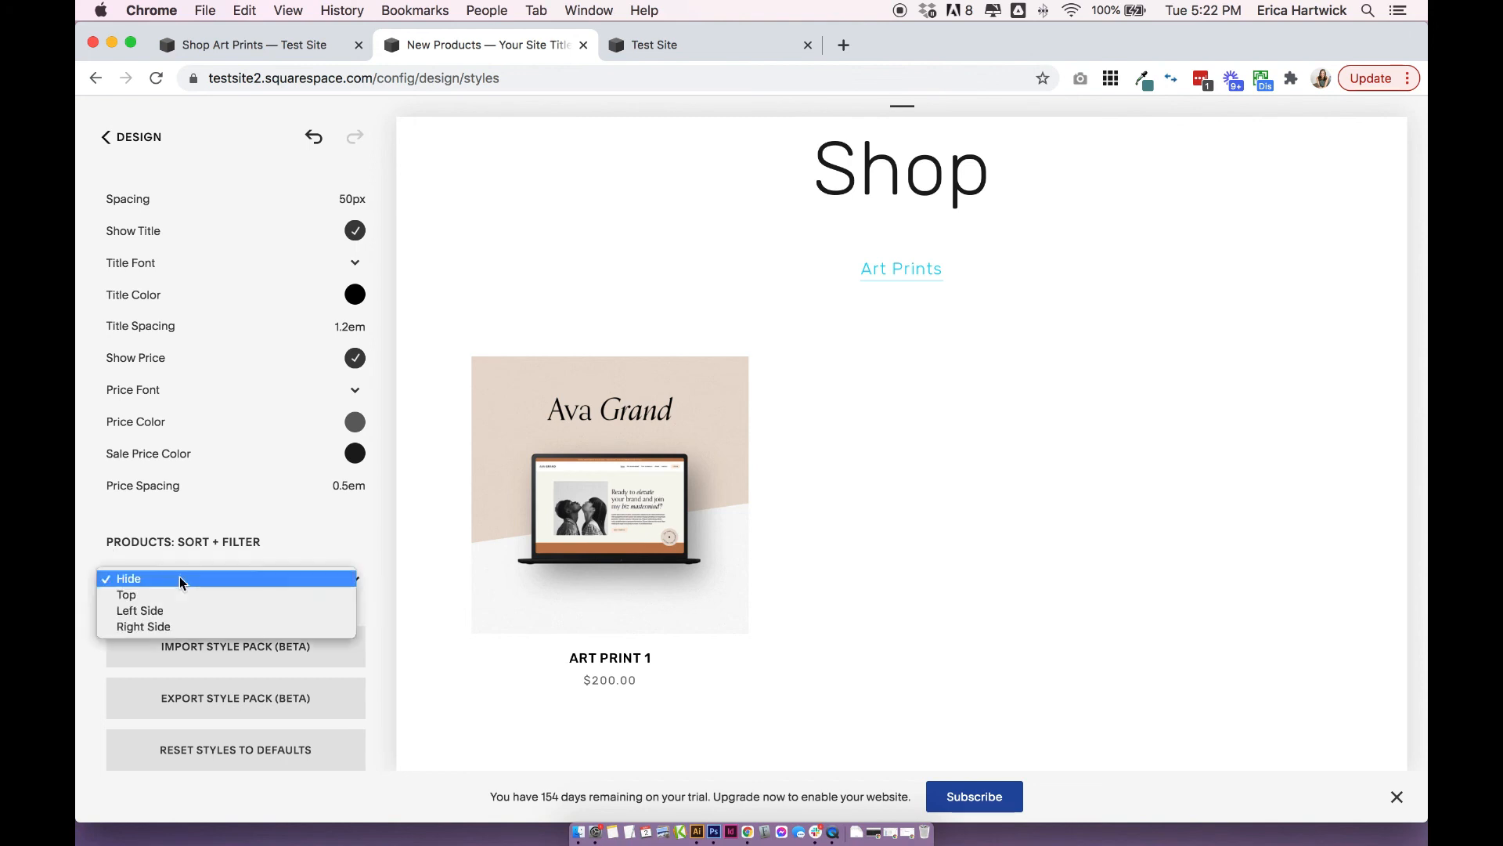
pyautogui.click(180, 595)
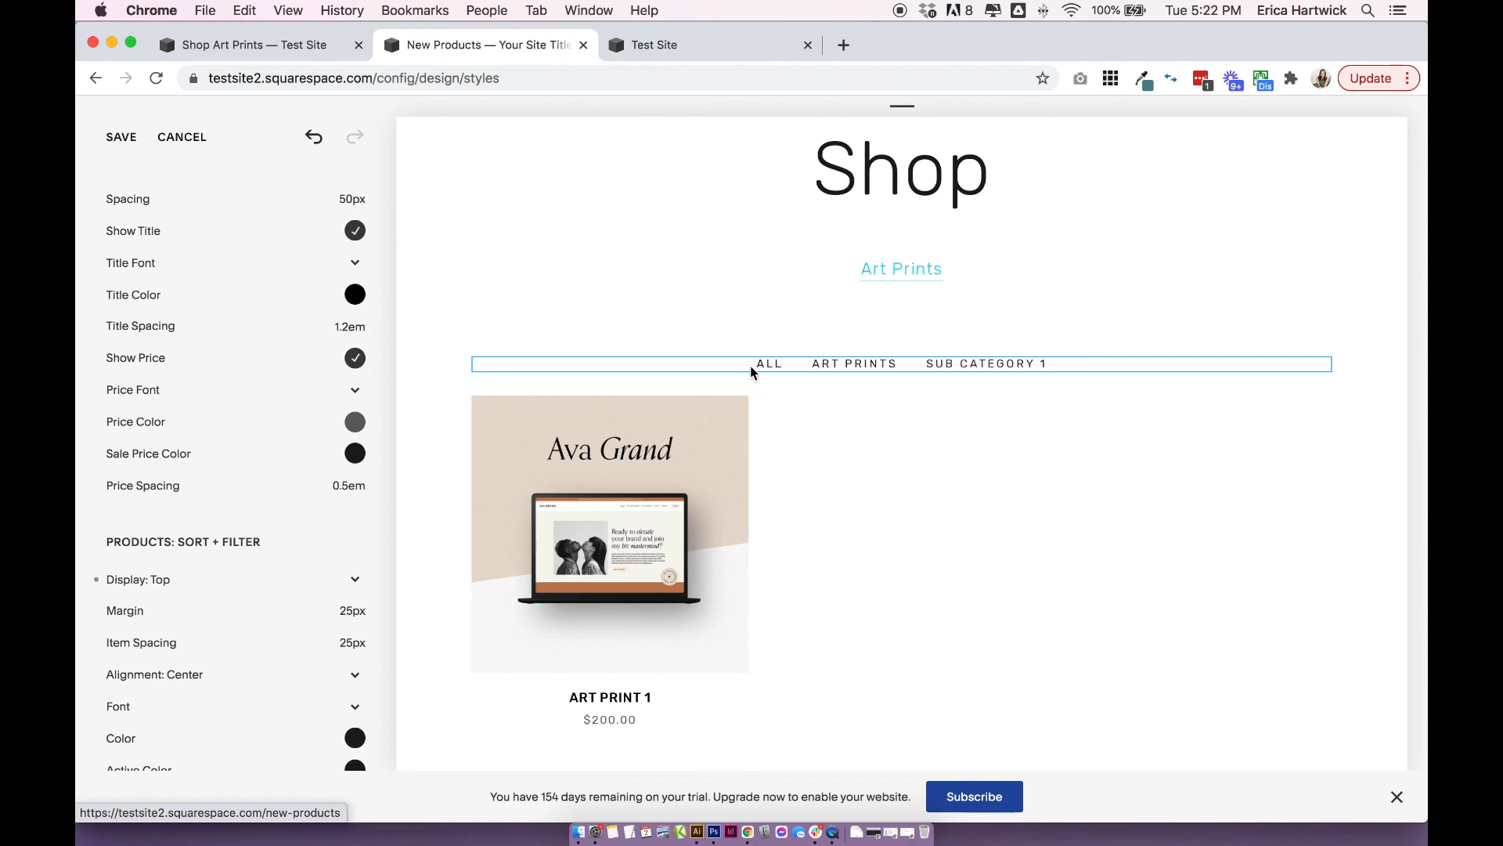
pyautogui.scroll(-5, 270, 630)
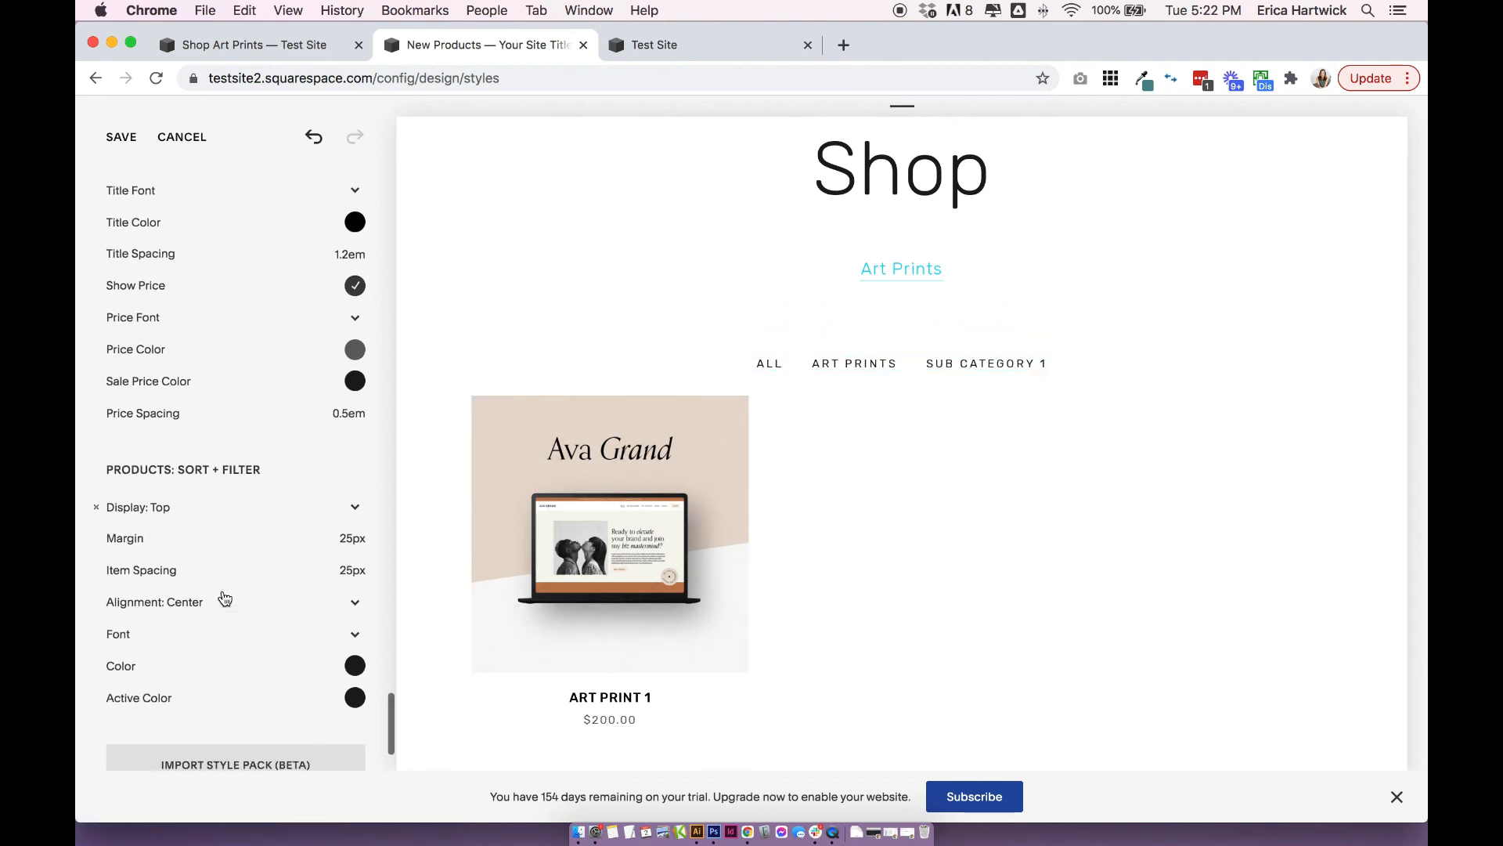
# Try the Left Side and Right Side displays for the product sort and filter links and return to Top.
pyautogui.moveTo(217, 427)
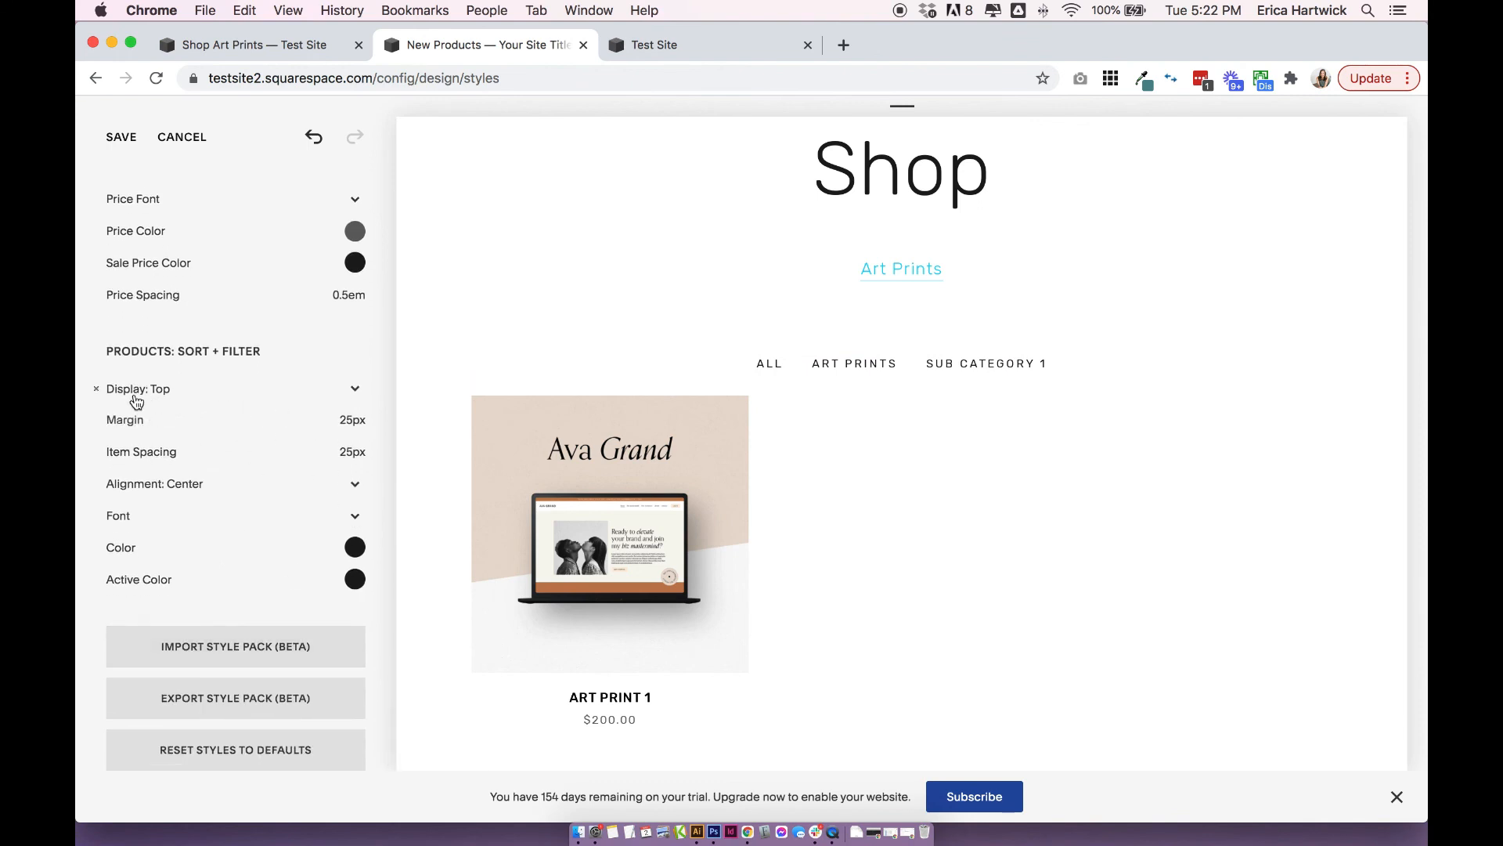
pyautogui.click(171, 384)
pyautogui.click(171, 402)
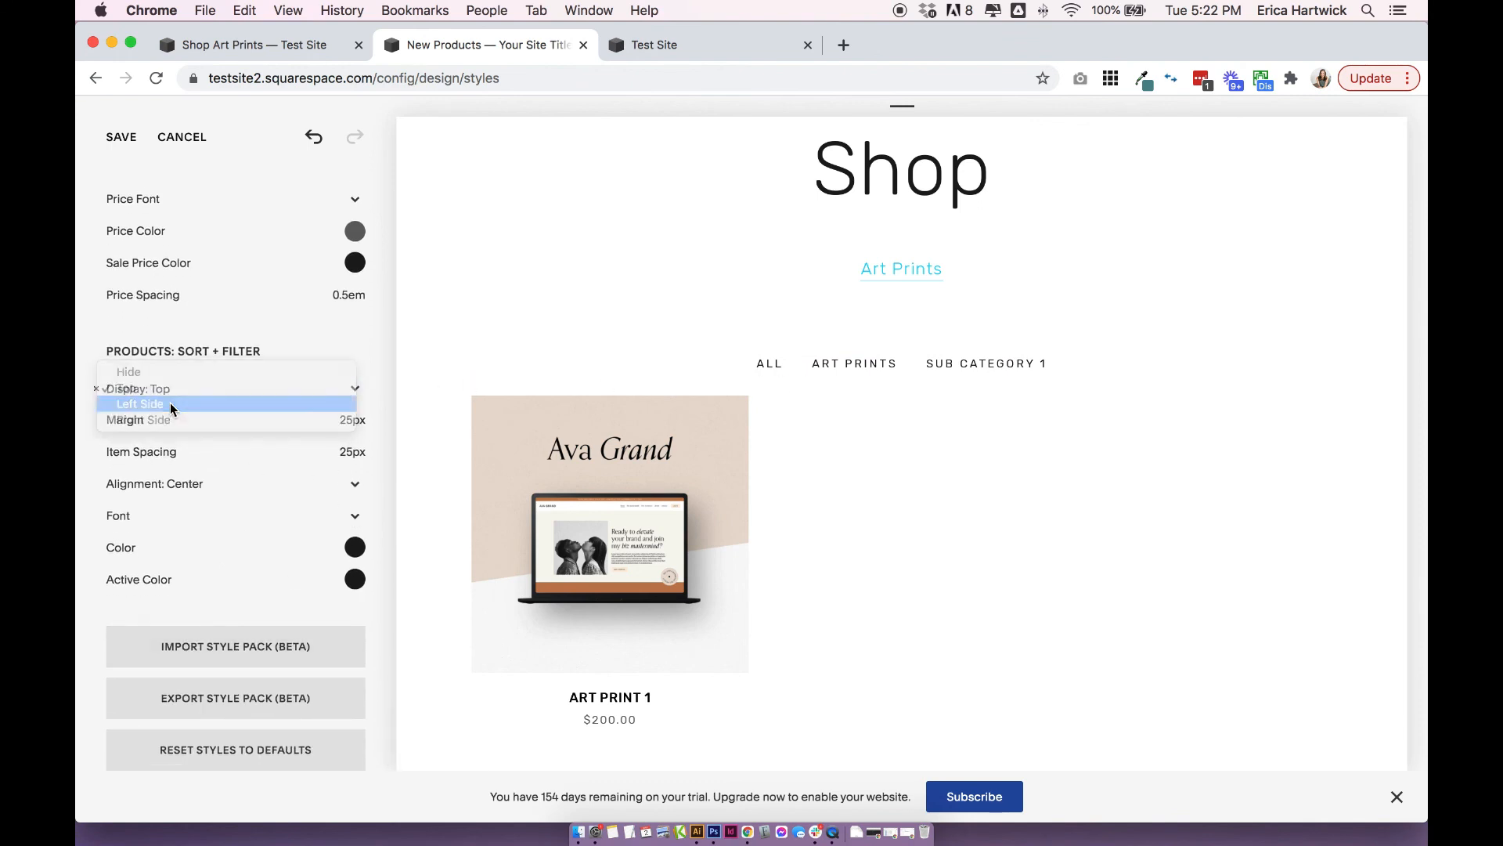
pyautogui.click(171, 393)
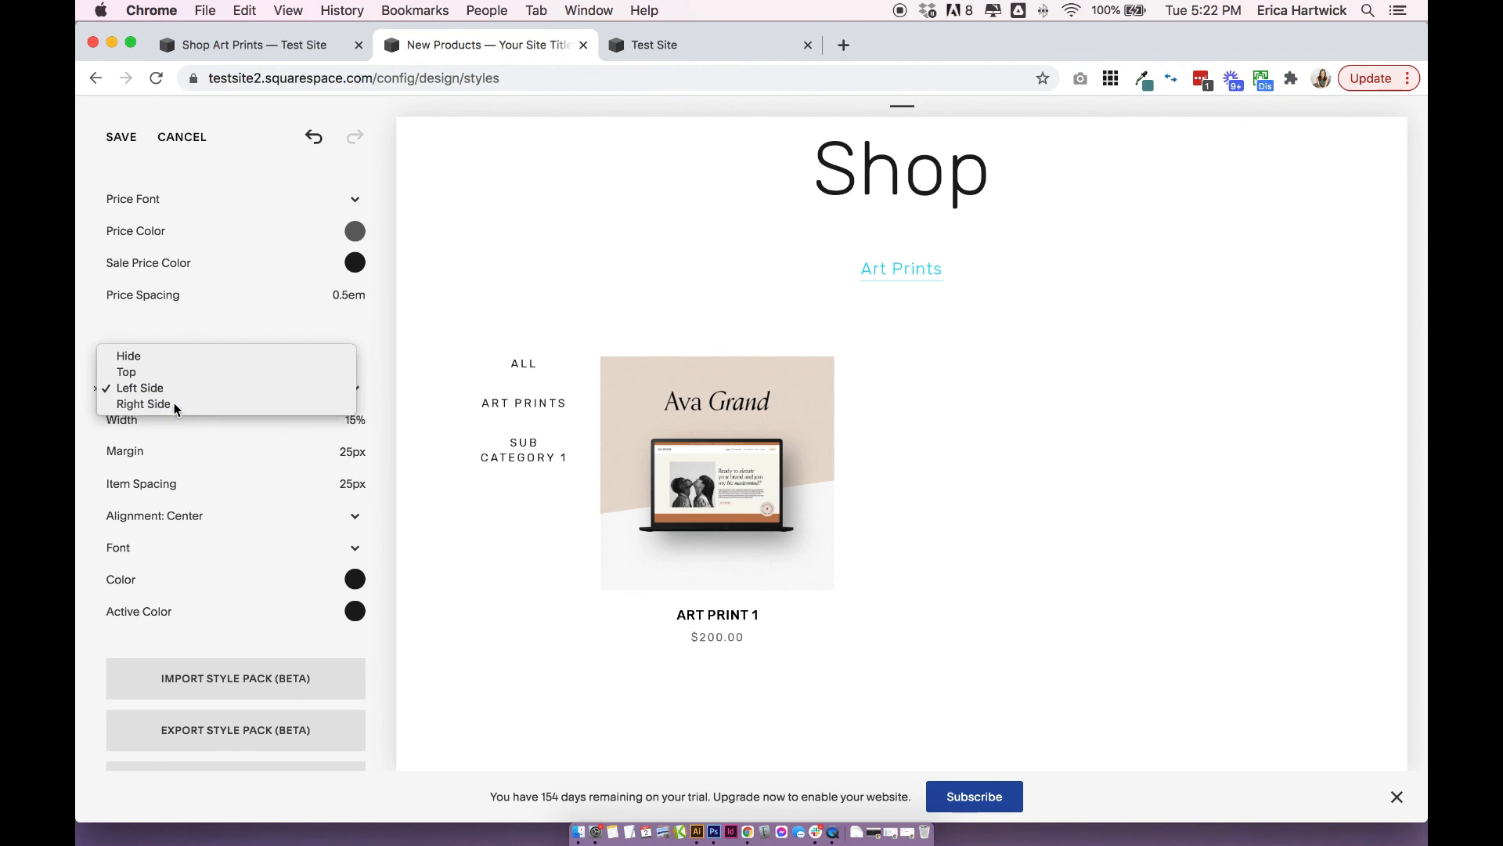
pyautogui.click(174, 403)
pyautogui.click(174, 388)
pyautogui.click(129, 356)
# Set the product sort and filter display to Left Side with a 20% width and a 37px margin.
pyautogui.click(161, 382)
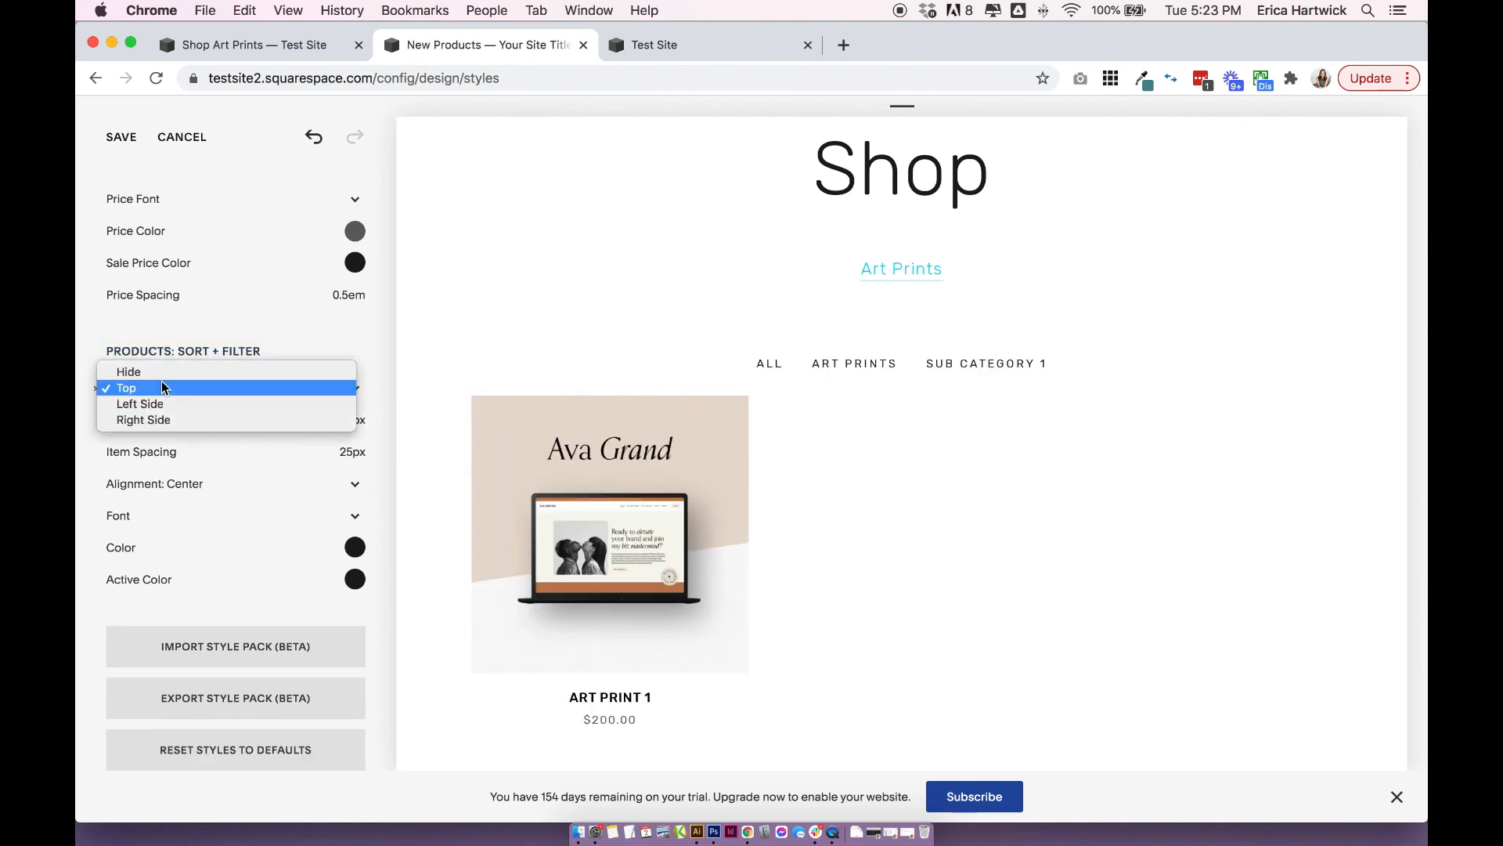
pyautogui.click(150, 401)
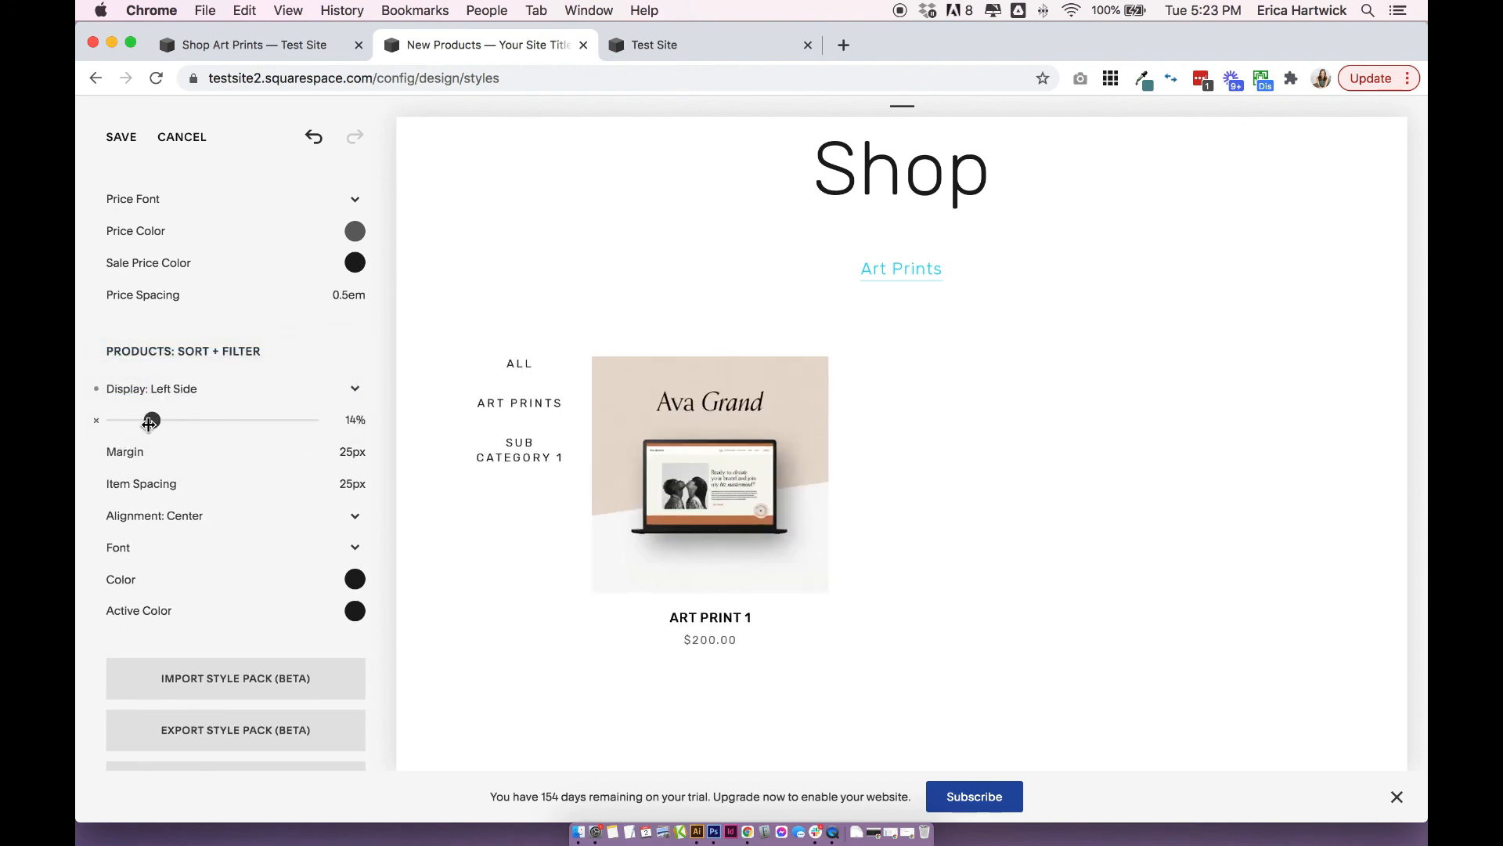
pyautogui.moveTo(153, 421); pyautogui.dragTo(186, 451)
pyautogui.click(178, 448)
# Set the sort and filter links' alignment to Left and save the site styles.
pyautogui.click(162, 483)
pyautogui.click(168, 515)
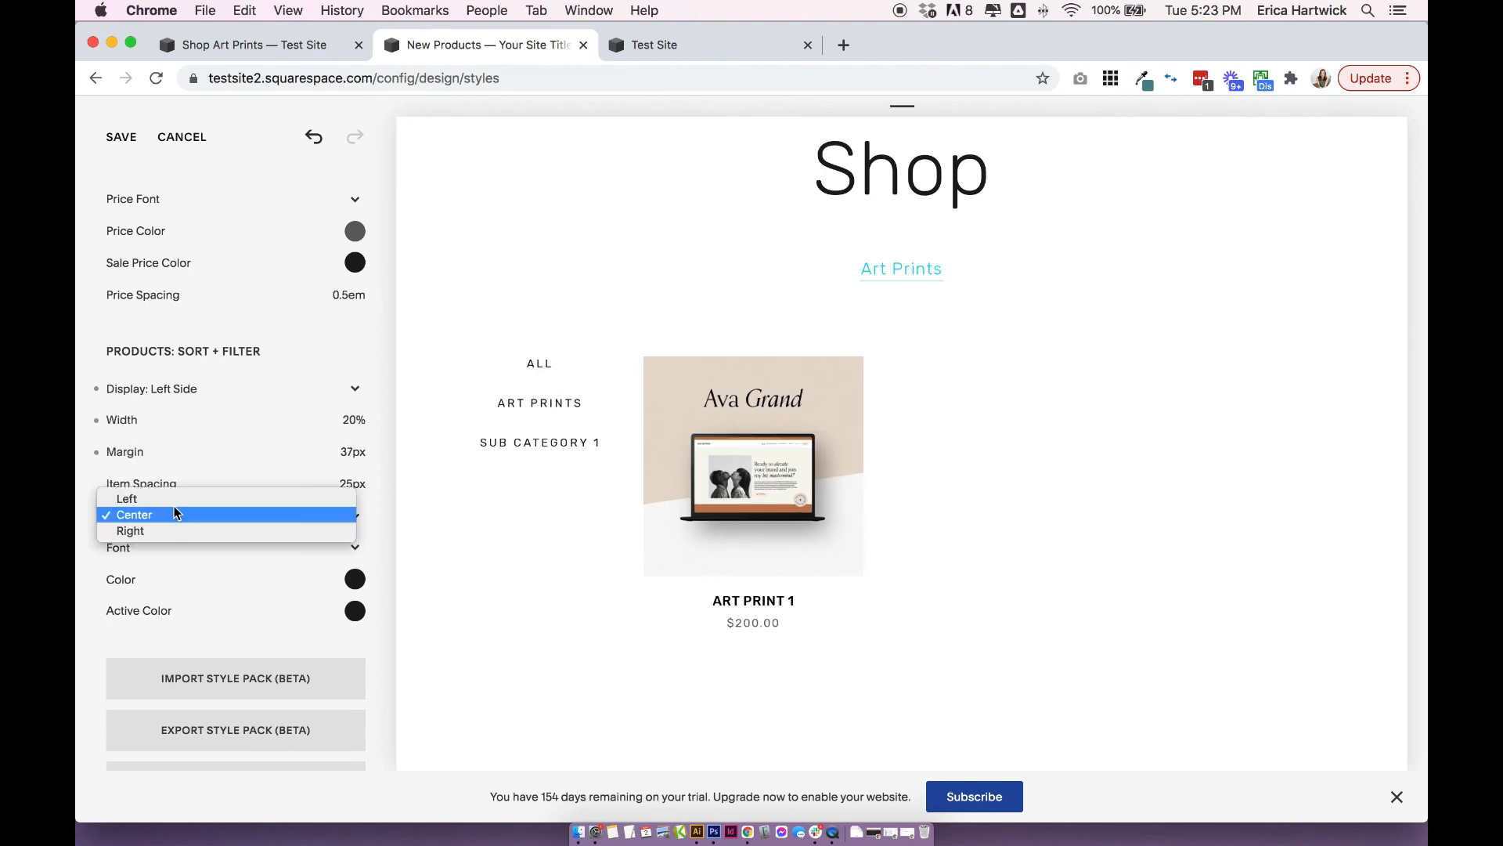
pyautogui.click(174, 498)
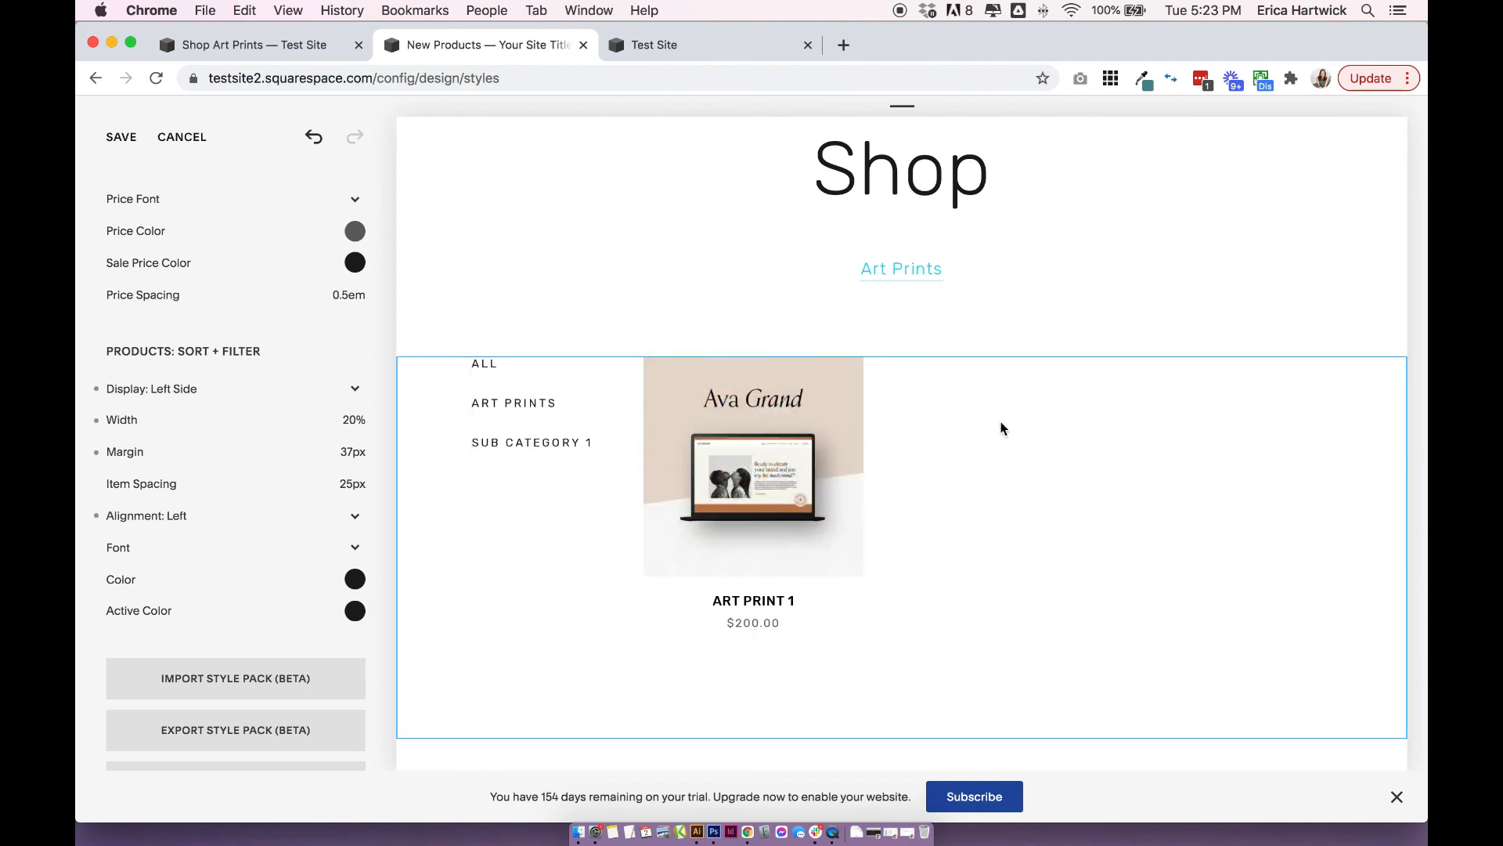
pyautogui.click(125, 150)
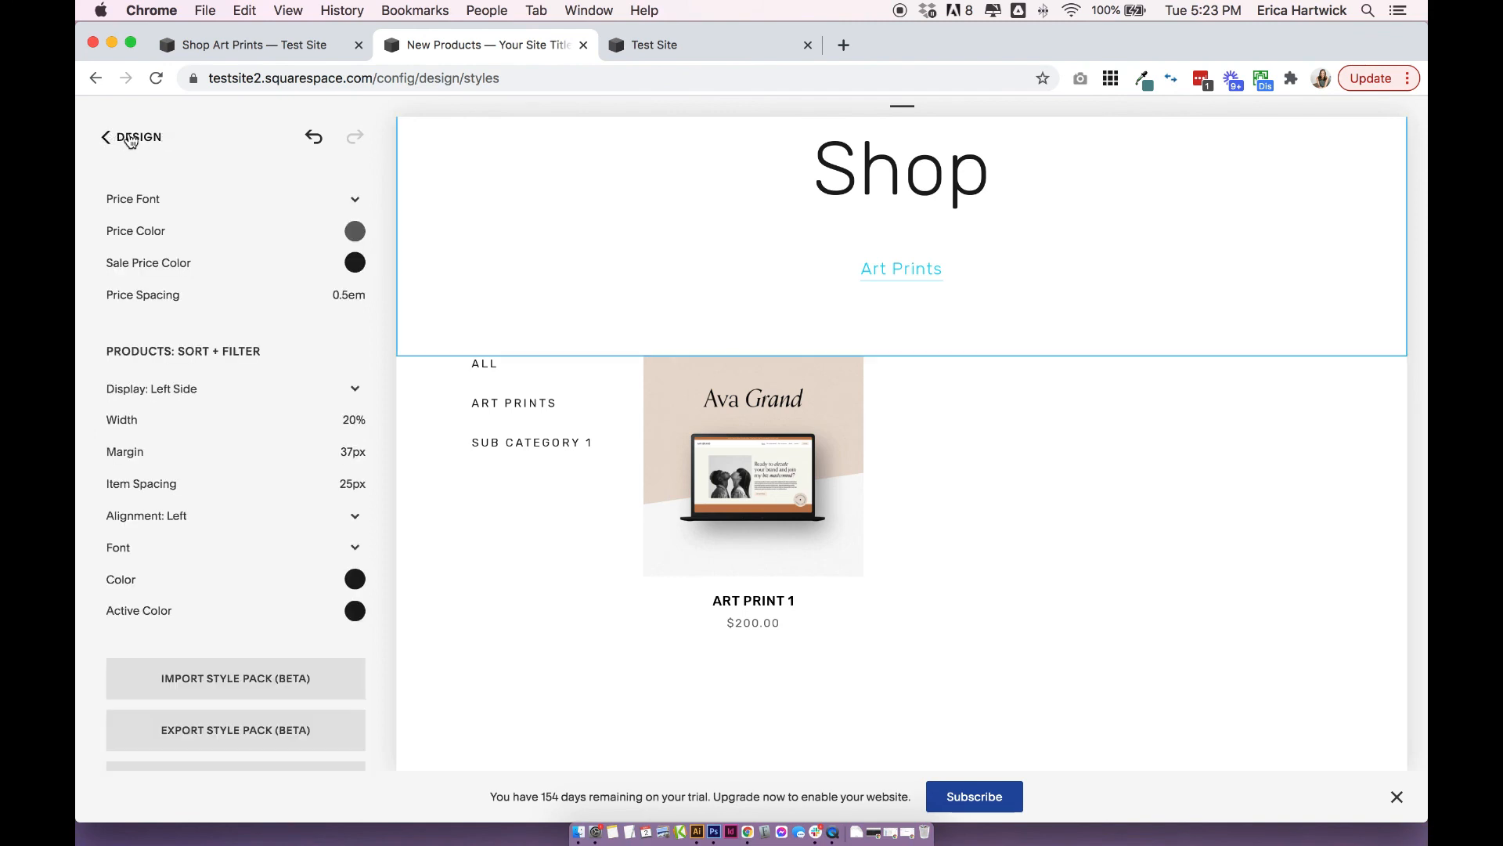
# Open the Art Print 1 product page in the preview and show its Site Styles.
pyautogui.click(130, 139)
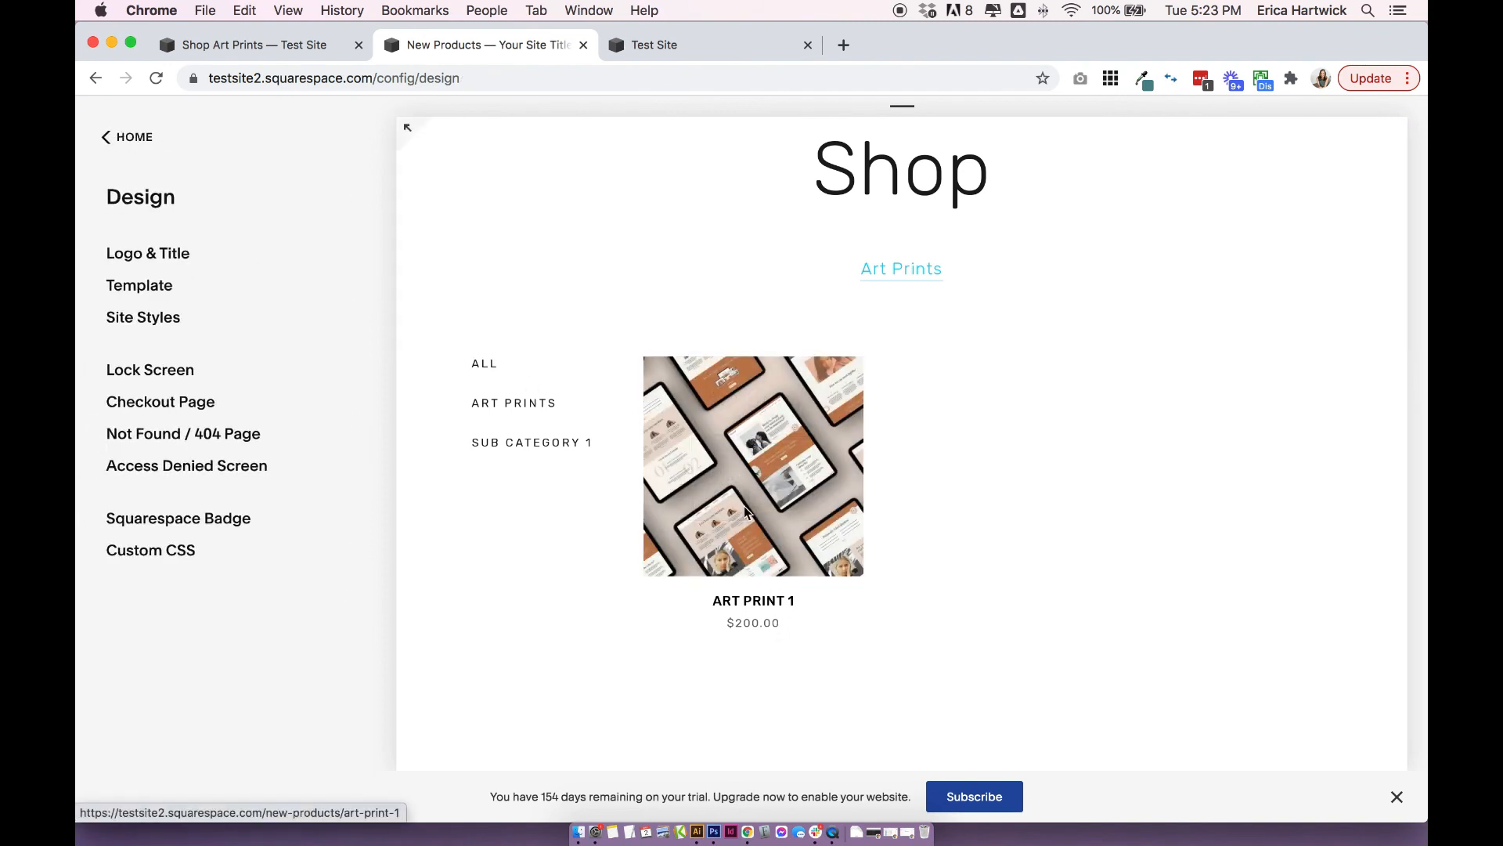
pyautogui.click(135, 138)
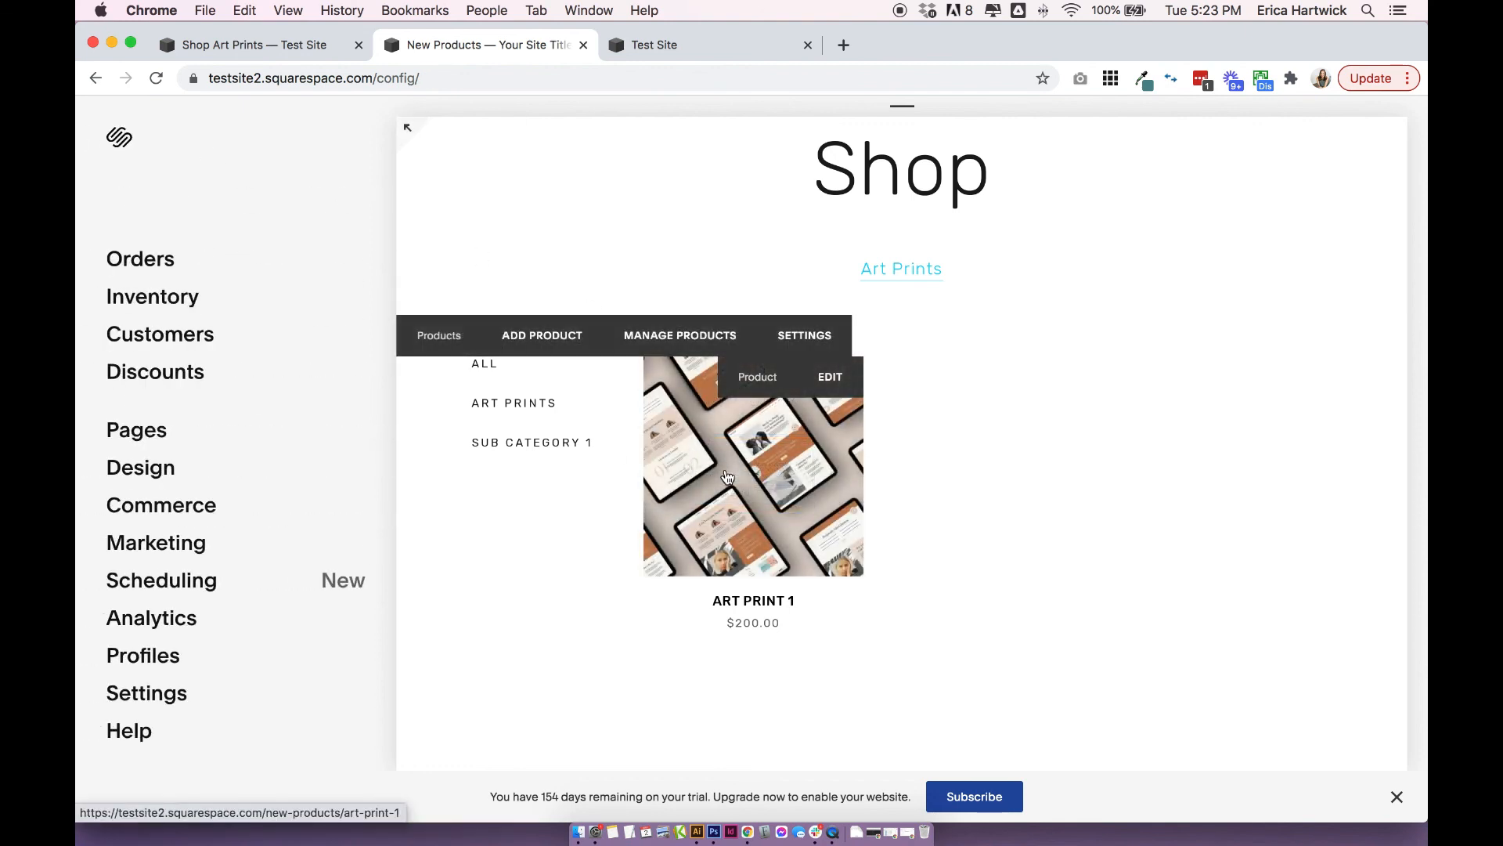
pyautogui.click(727, 464)
pyautogui.click(164, 470)
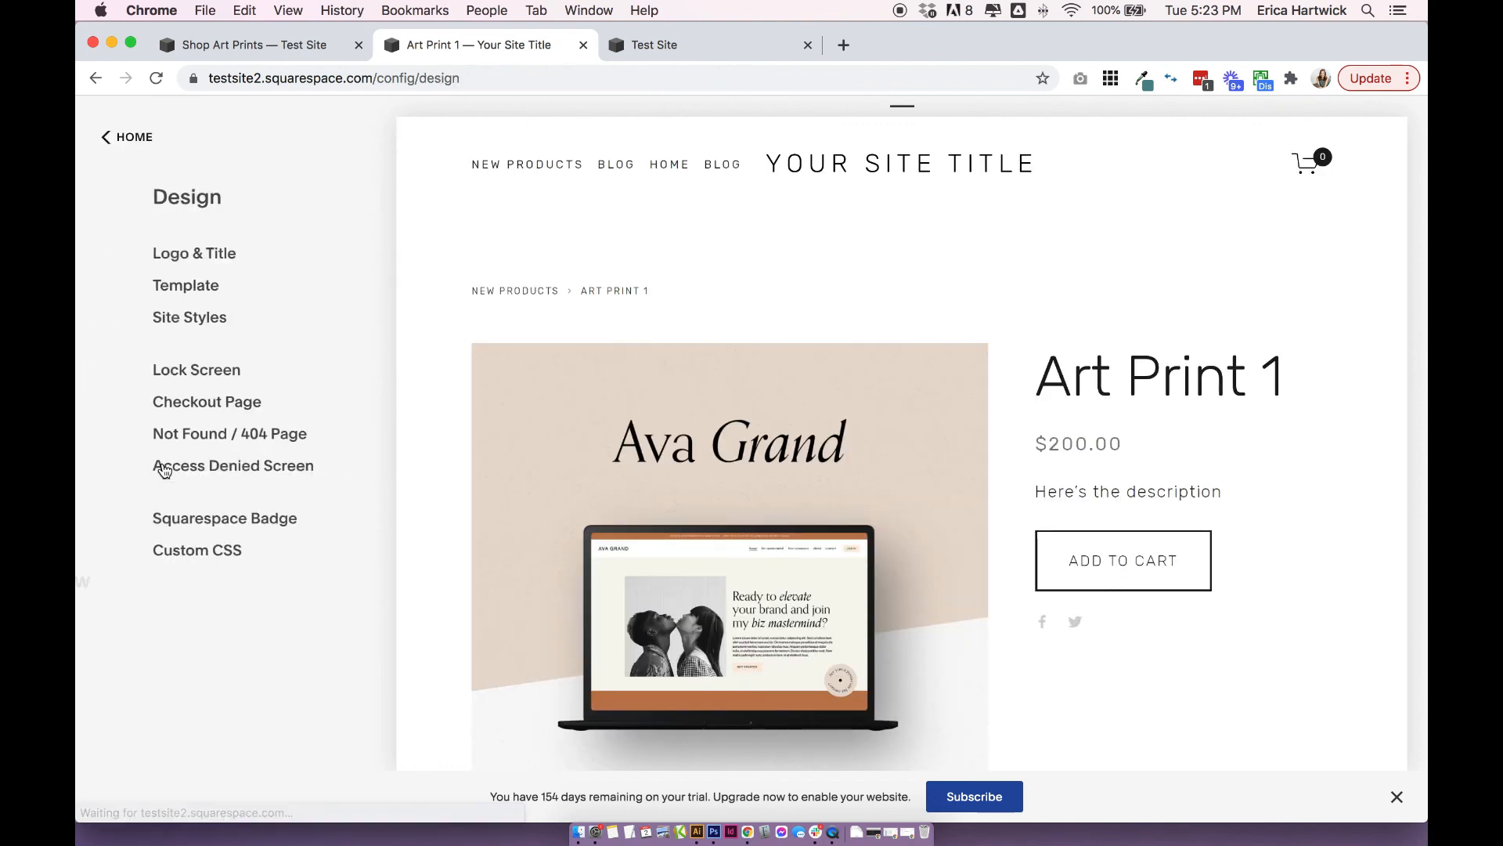
pyautogui.click(162, 321)
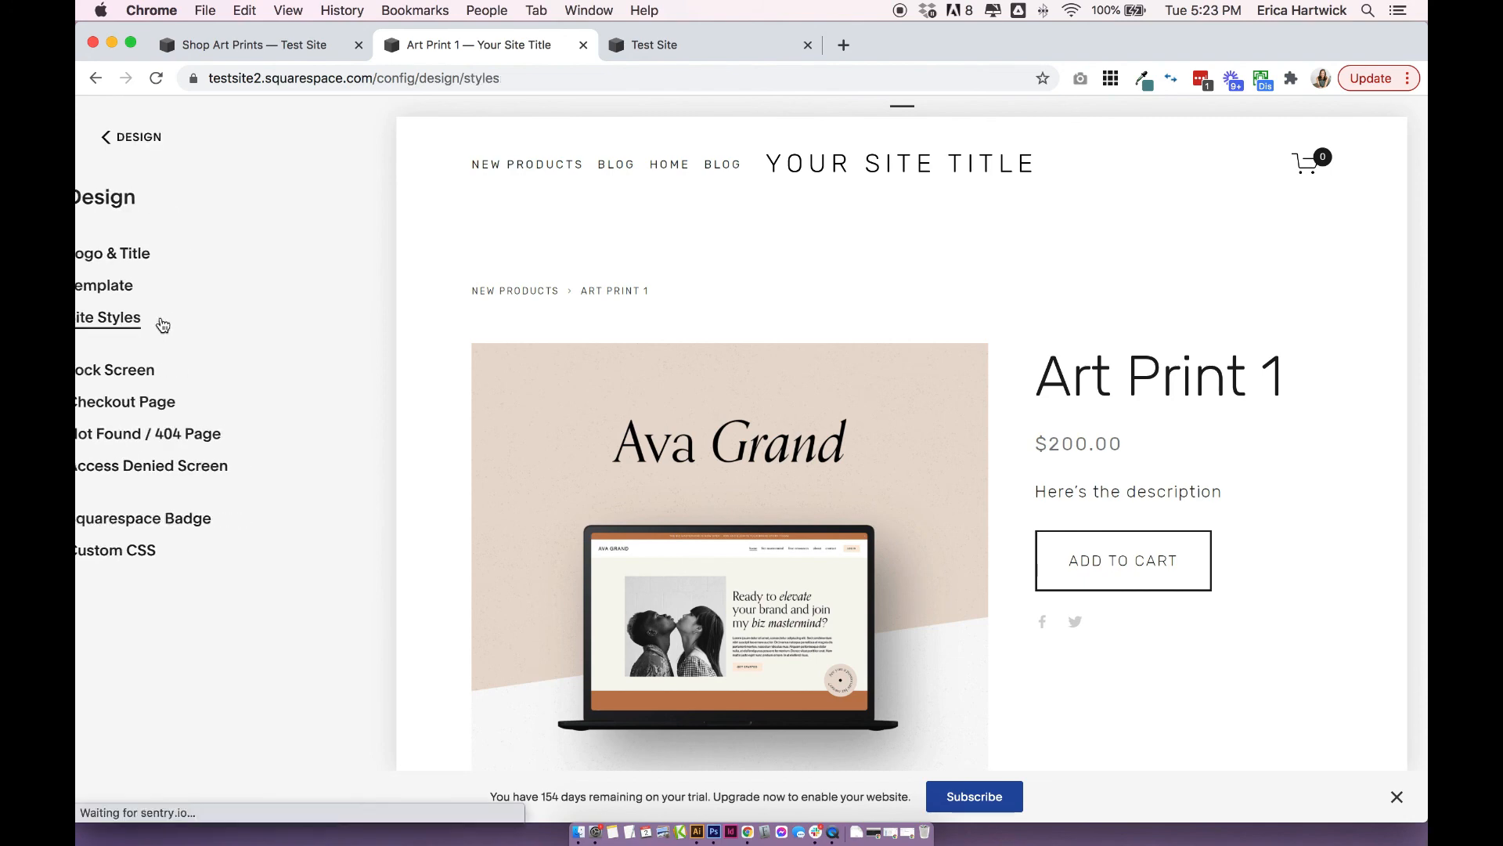
# Set the spacing in the product page's layout styles to 43px.
pyautogui.scroll(-20, 291, 355)
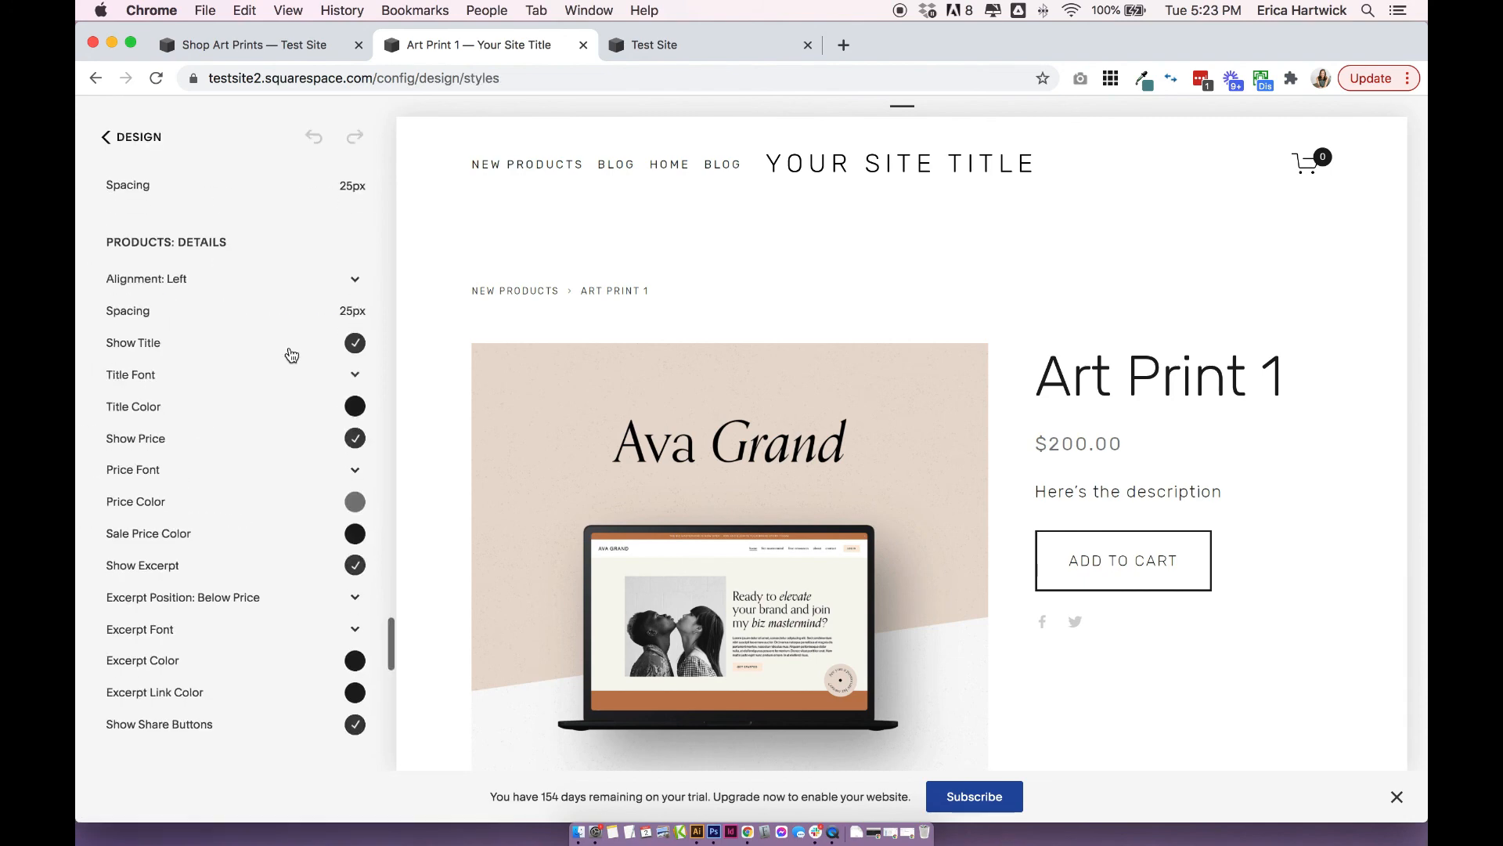
pyautogui.scroll(8, 291, 355)
pyautogui.scroll(-5, 291, 356)
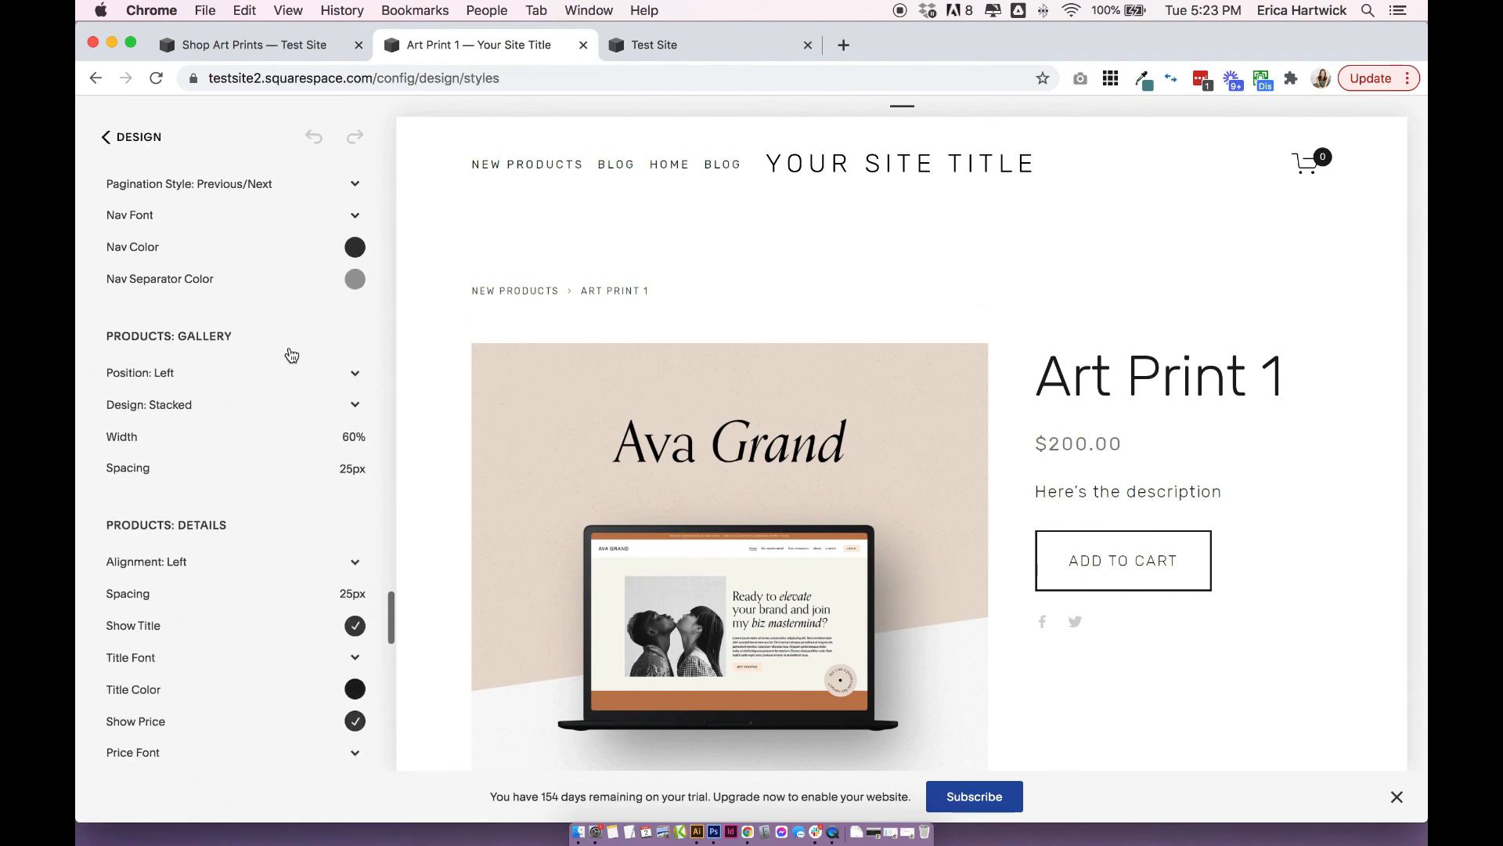
pyautogui.scroll(5, 242, 340)
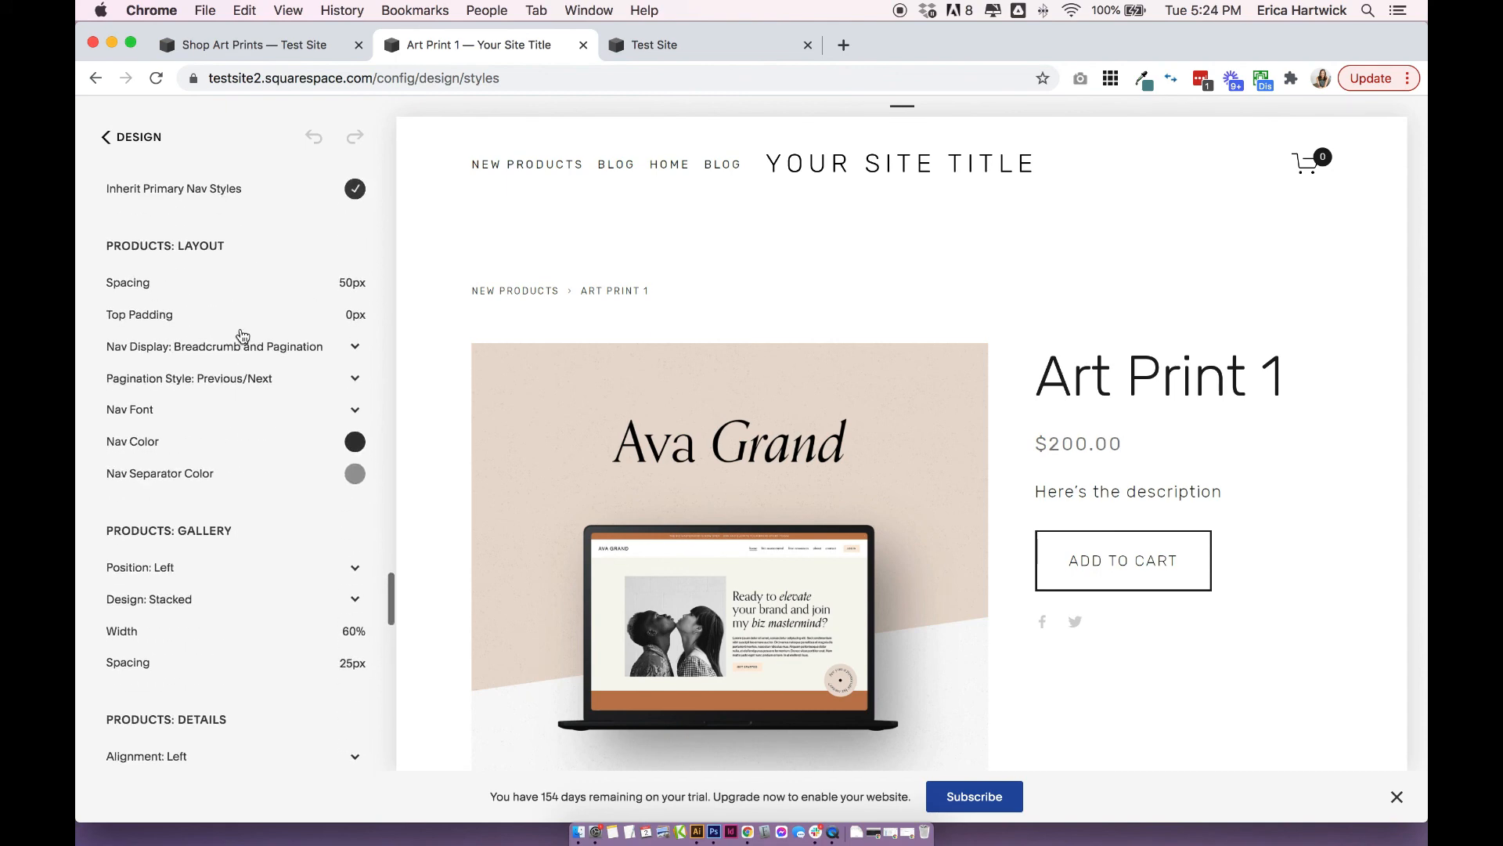
pyautogui.moveTo(237, 282)
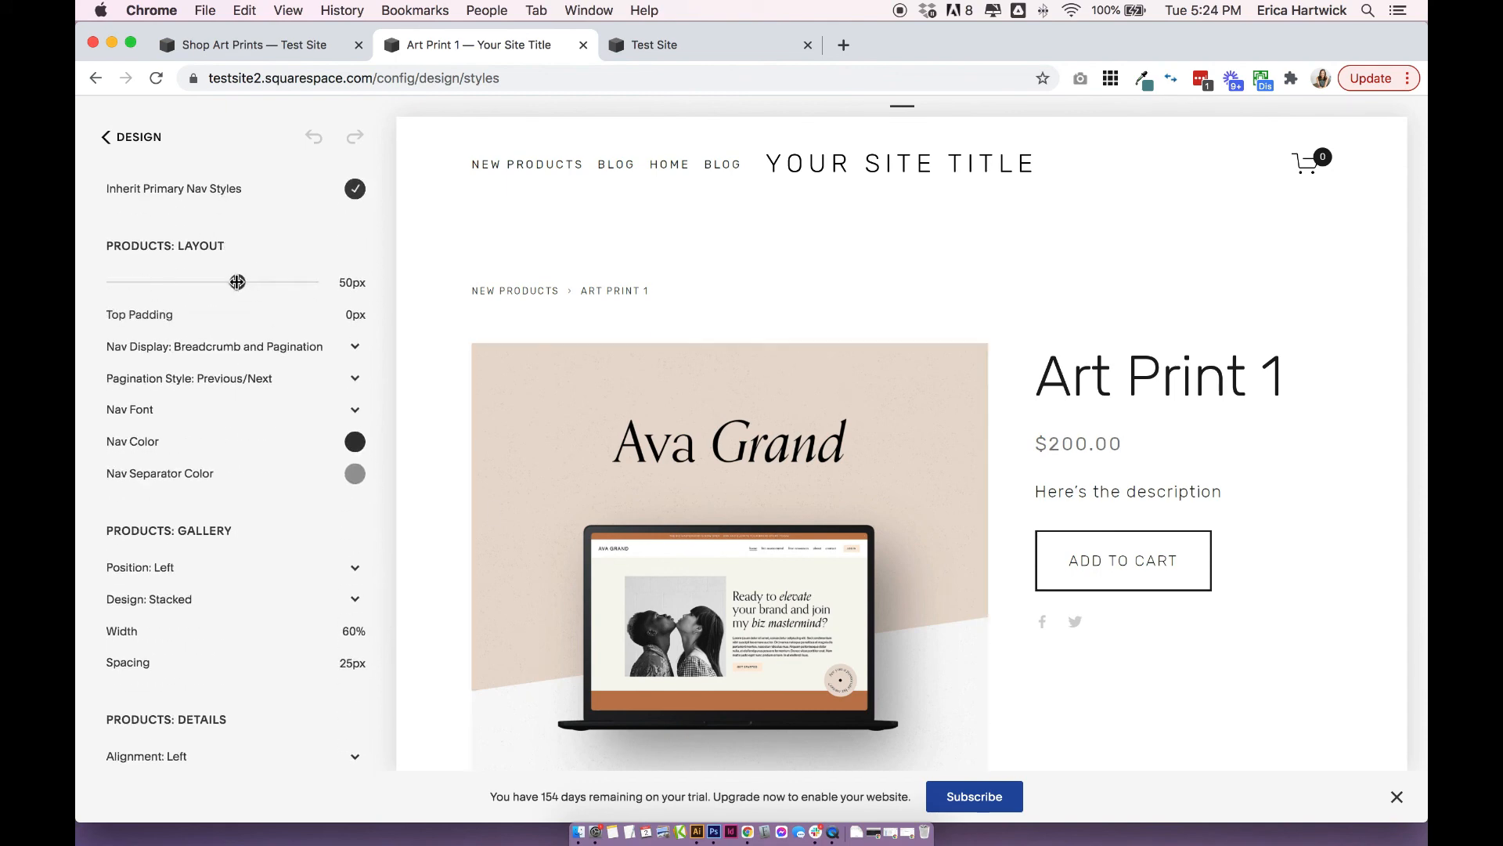
pyautogui.moveTo(237, 282); pyautogui.dragTo(220, 282)
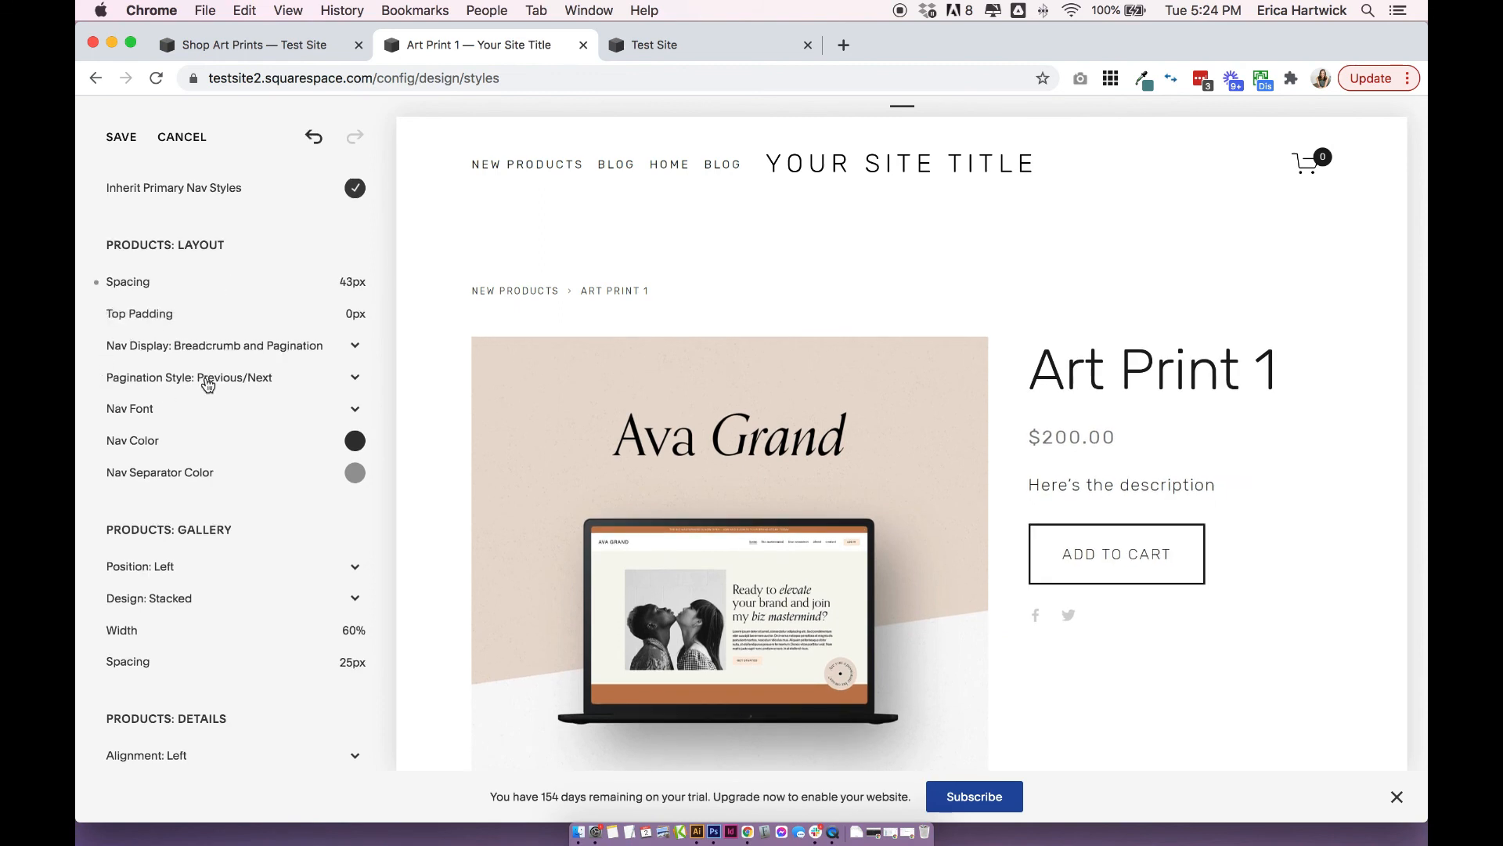
# Set the product gallery's position to Right and its design to Slideshow.
pyautogui.moveTo(340, 322)
pyautogui.scroll(-2, 340, 322)
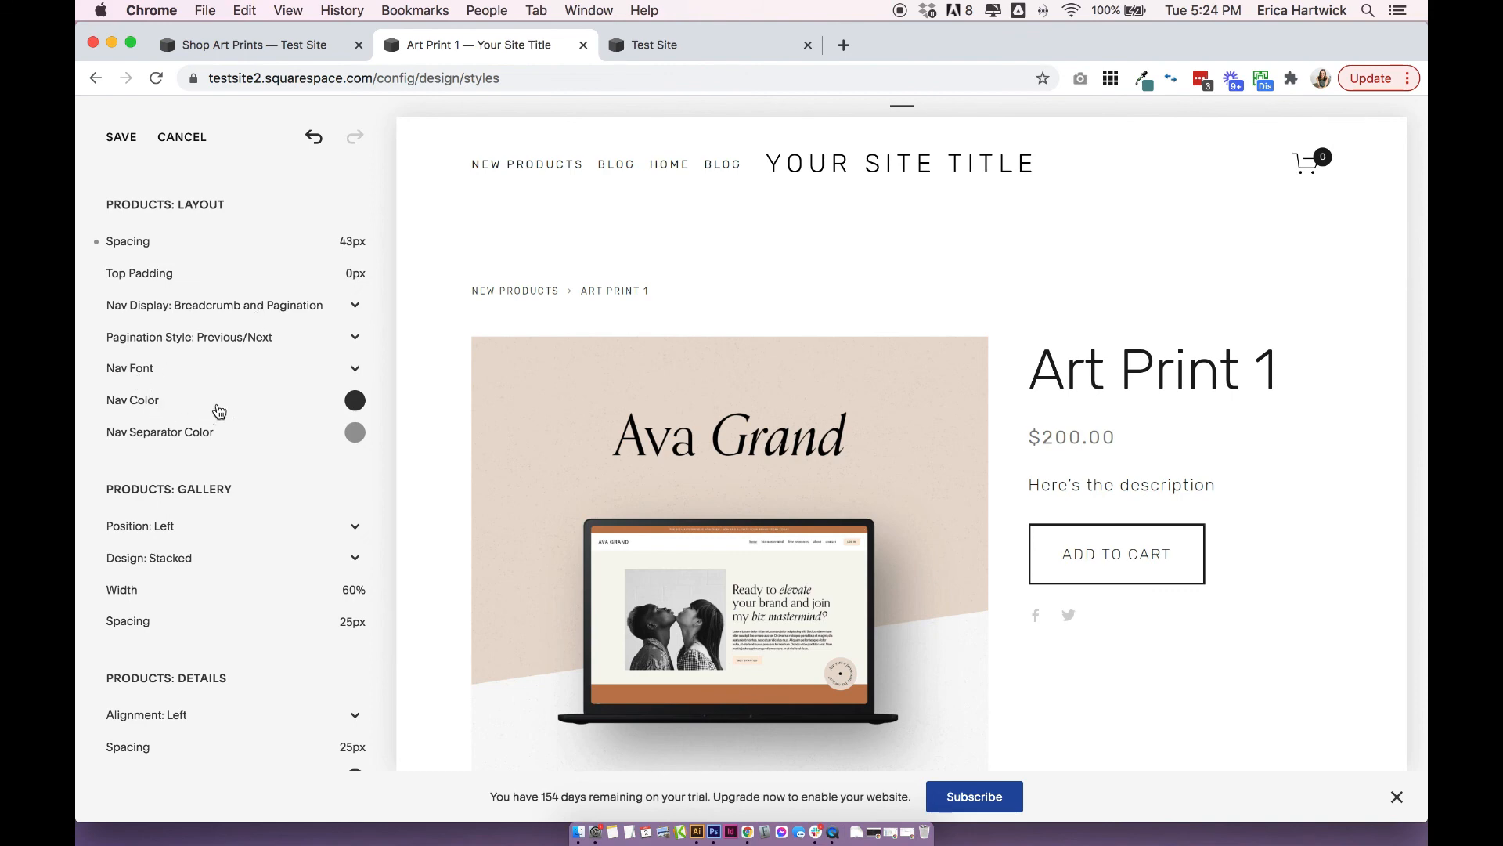
pyautogui.scroll(-5, 164, 425)
pyautogui.click(166, 413)
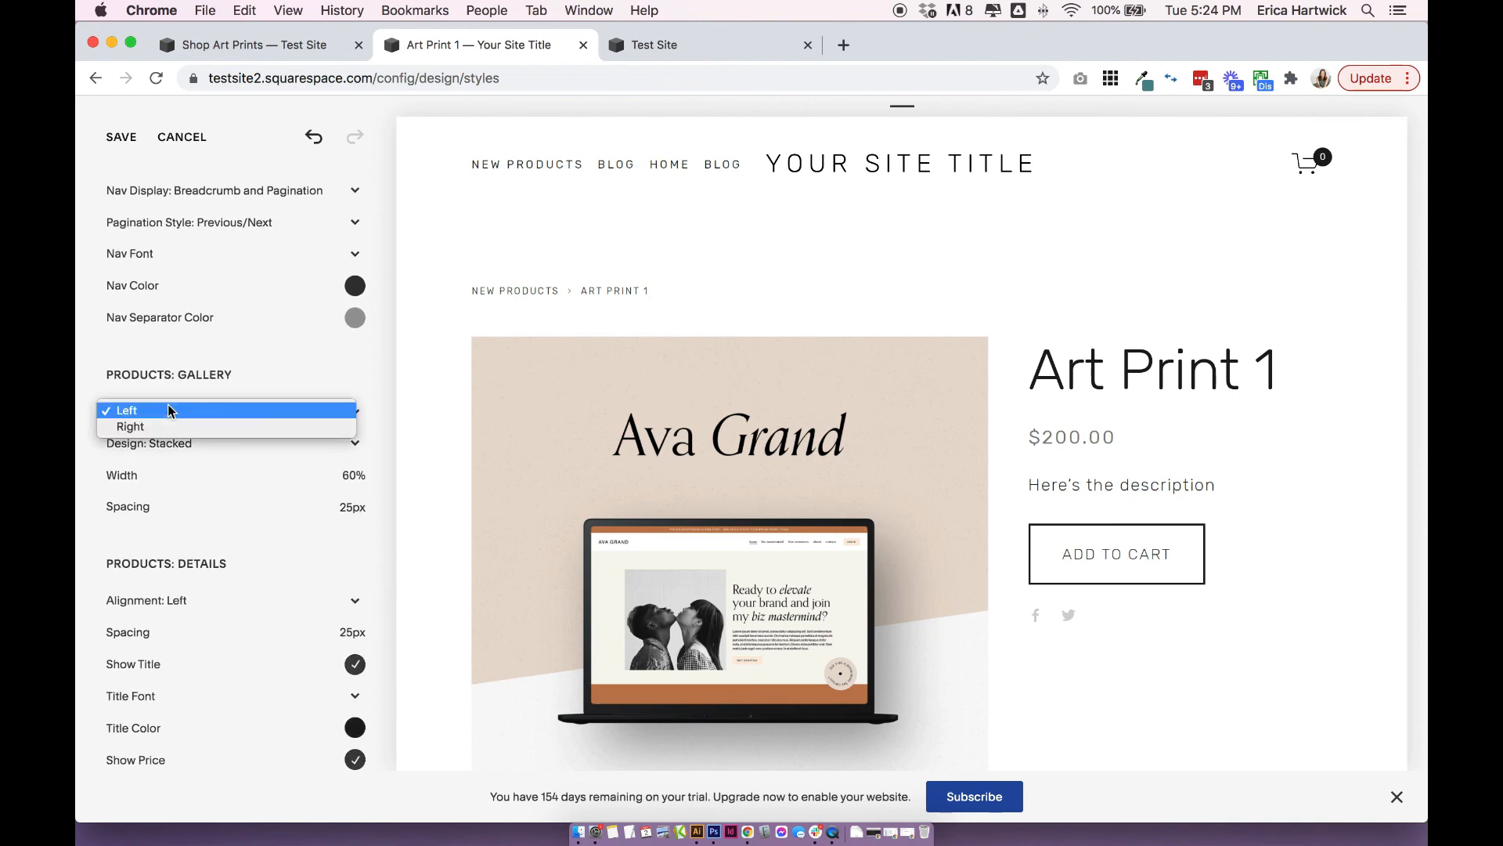
pyautogui.click(153, 426)
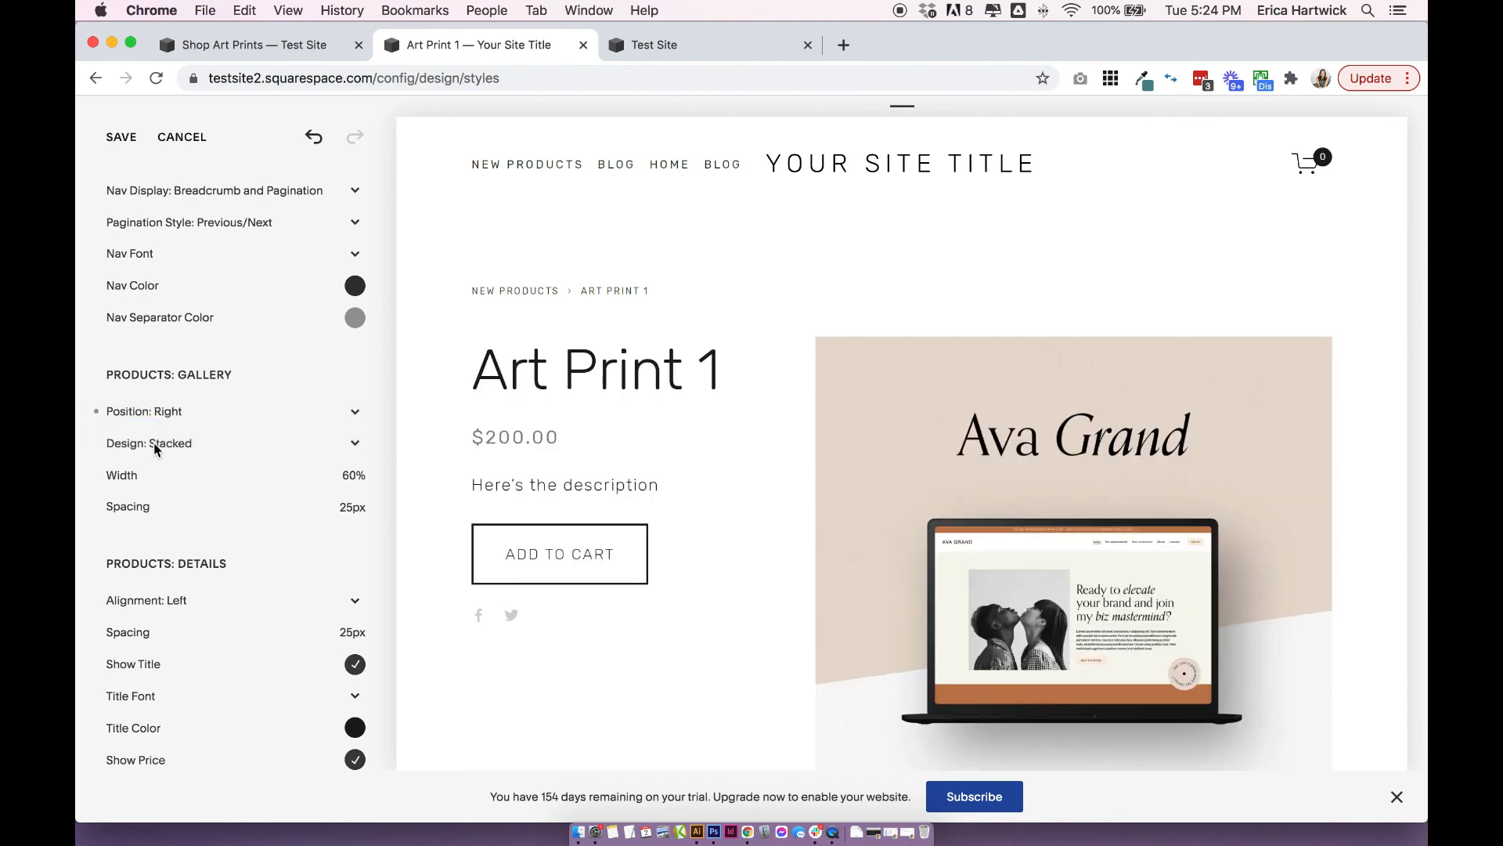
pyautogui.click(155, 443)
pyautogui.click(163, 426)
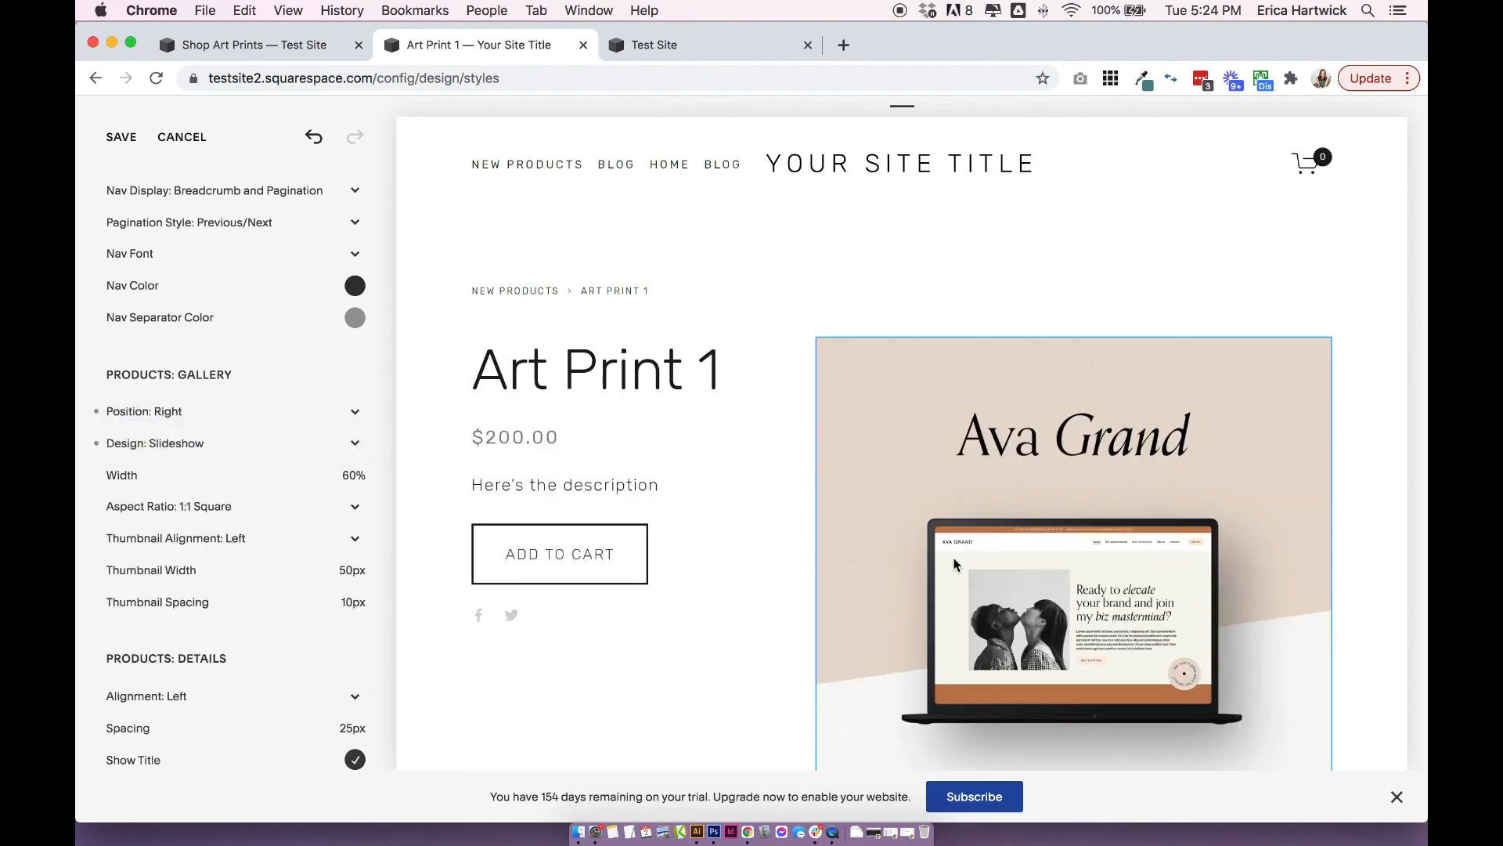
# Set the thumbnail alignment of the product gallery slideshow to Center.
pyautogui.scroll(-5, 1009, 429)
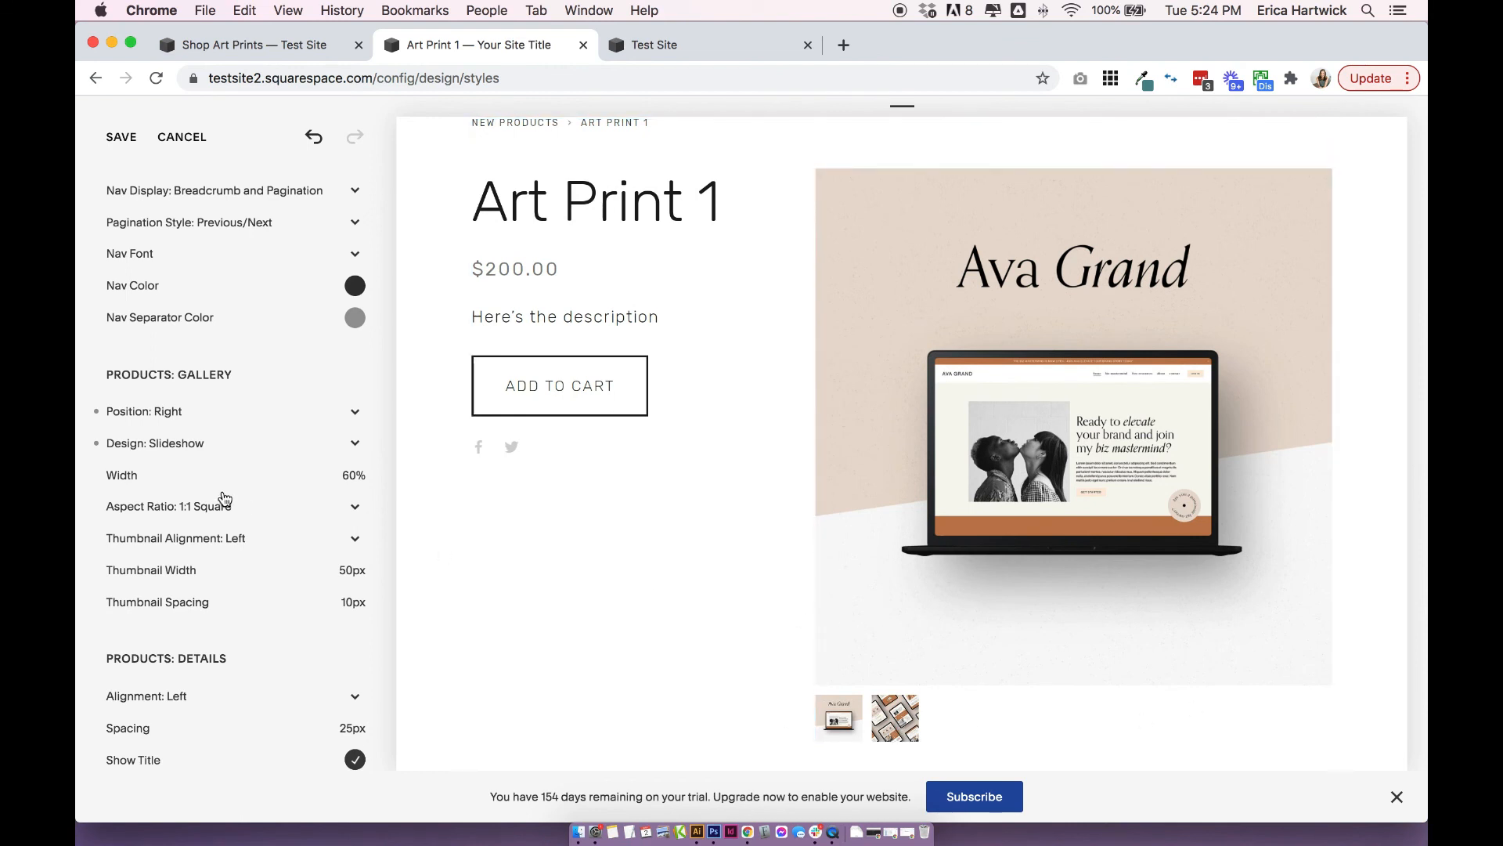
pyautogui.scroll(-2, 224, 498)
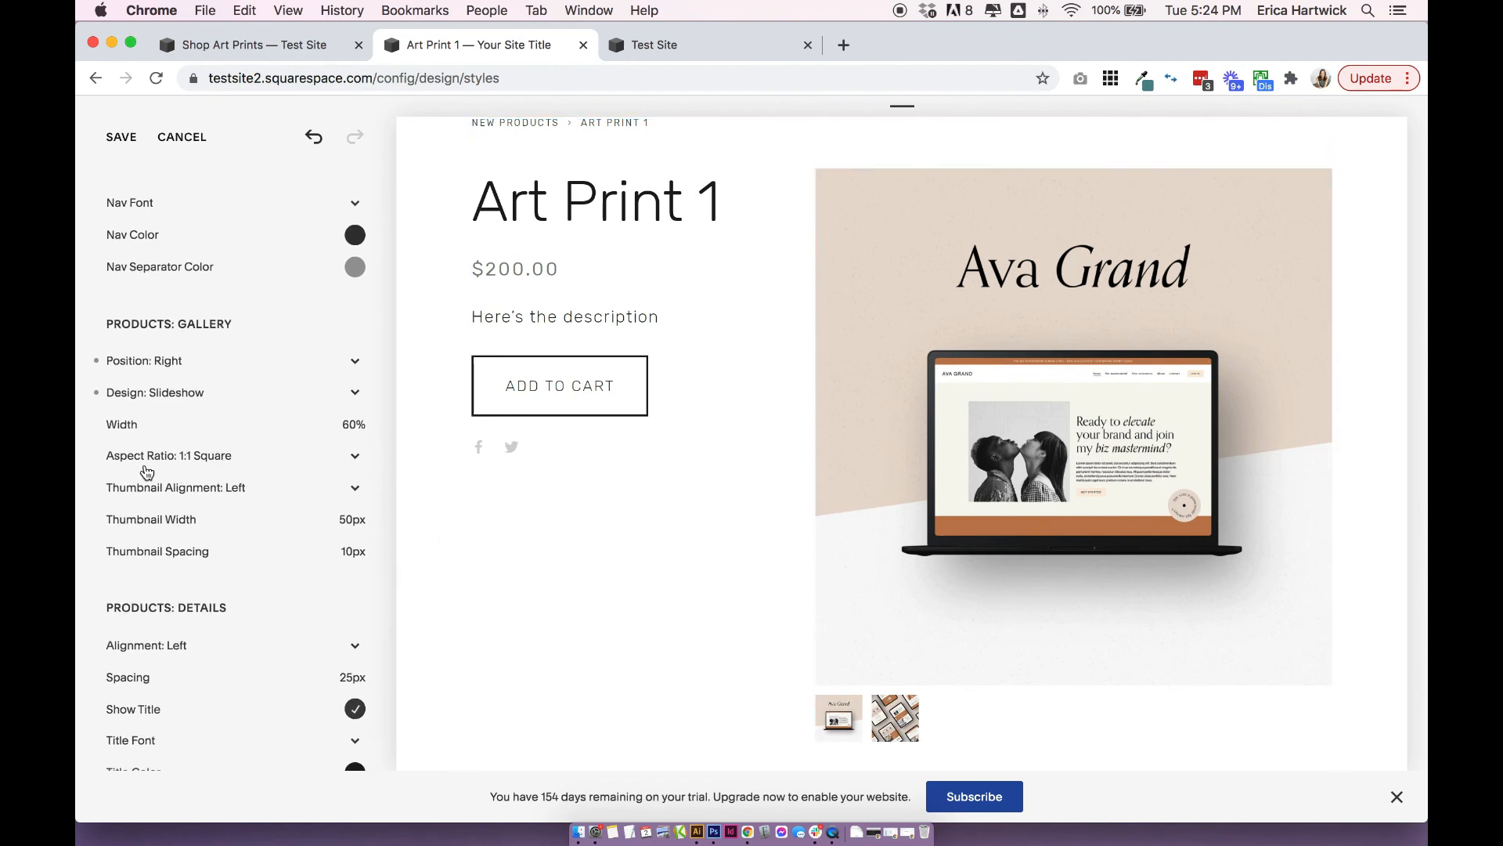
pyautogui.scroll(-3, 147, 471)
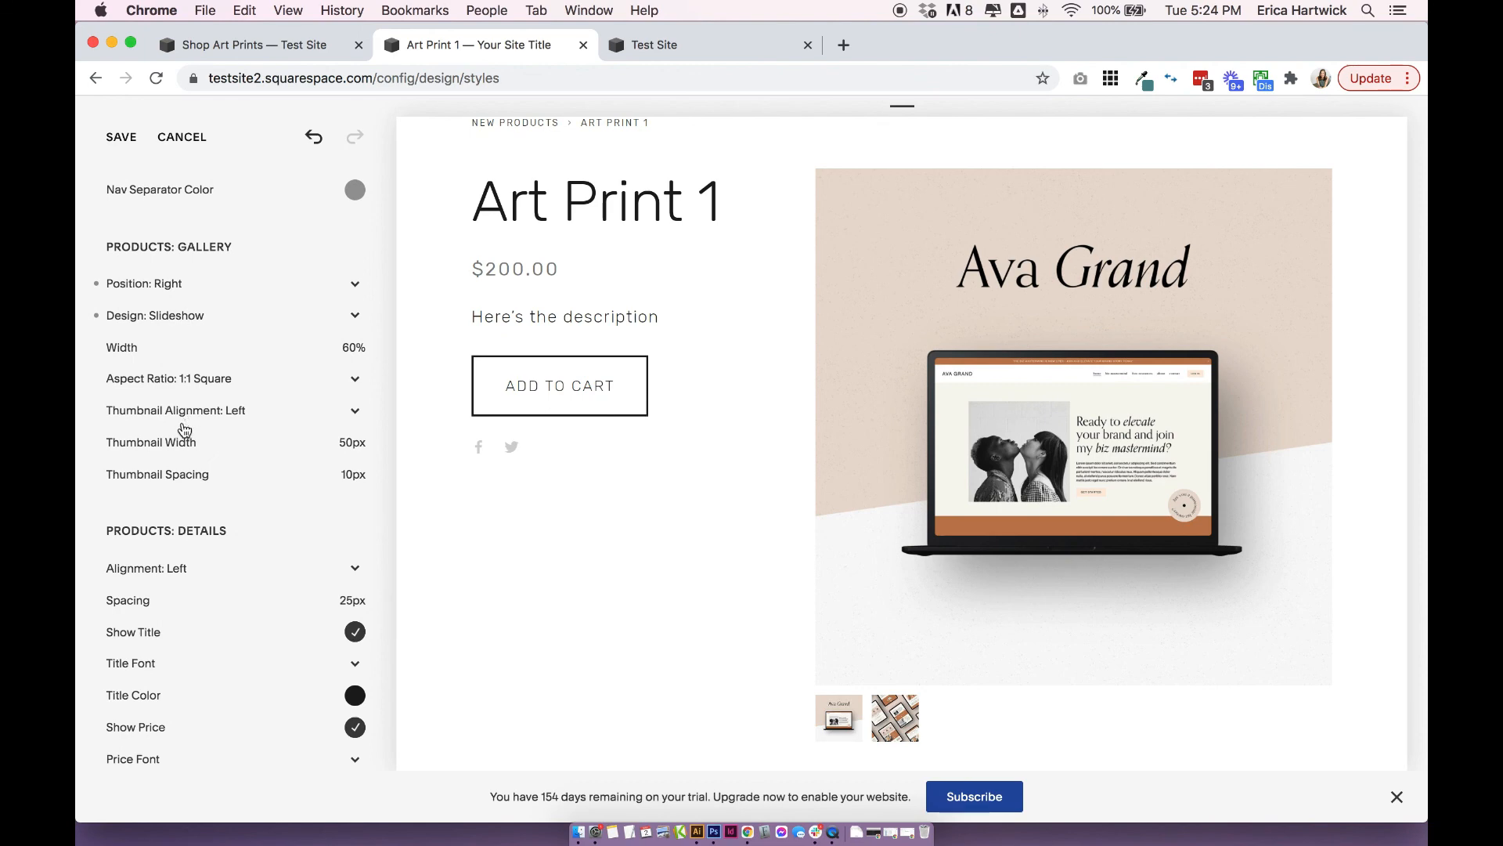
pyautogui.moveTo(189, 442)
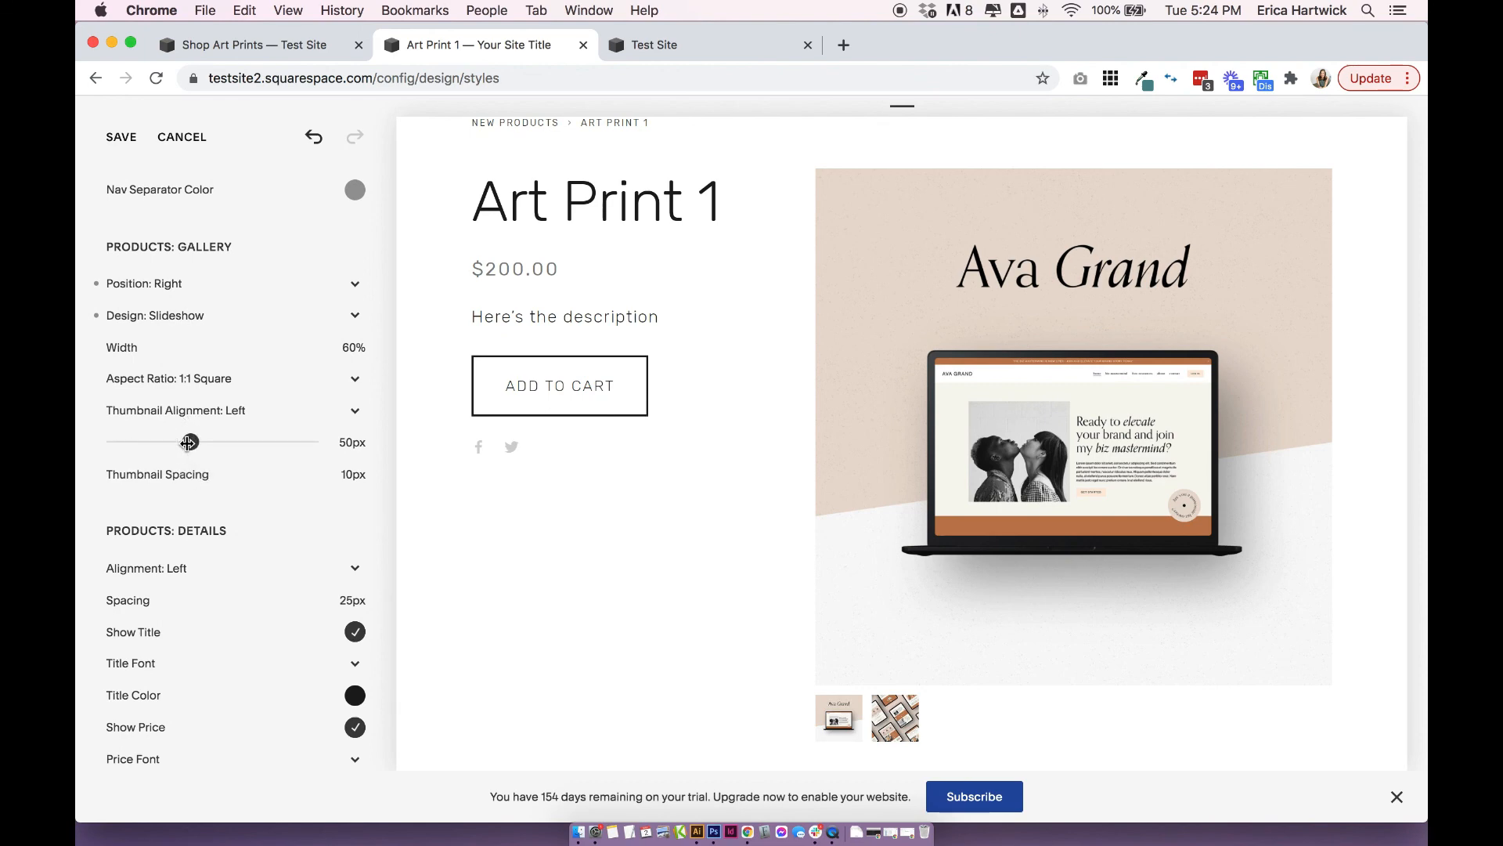
pyautogui.click(191, 411)
pyautogui.click(192, 431)
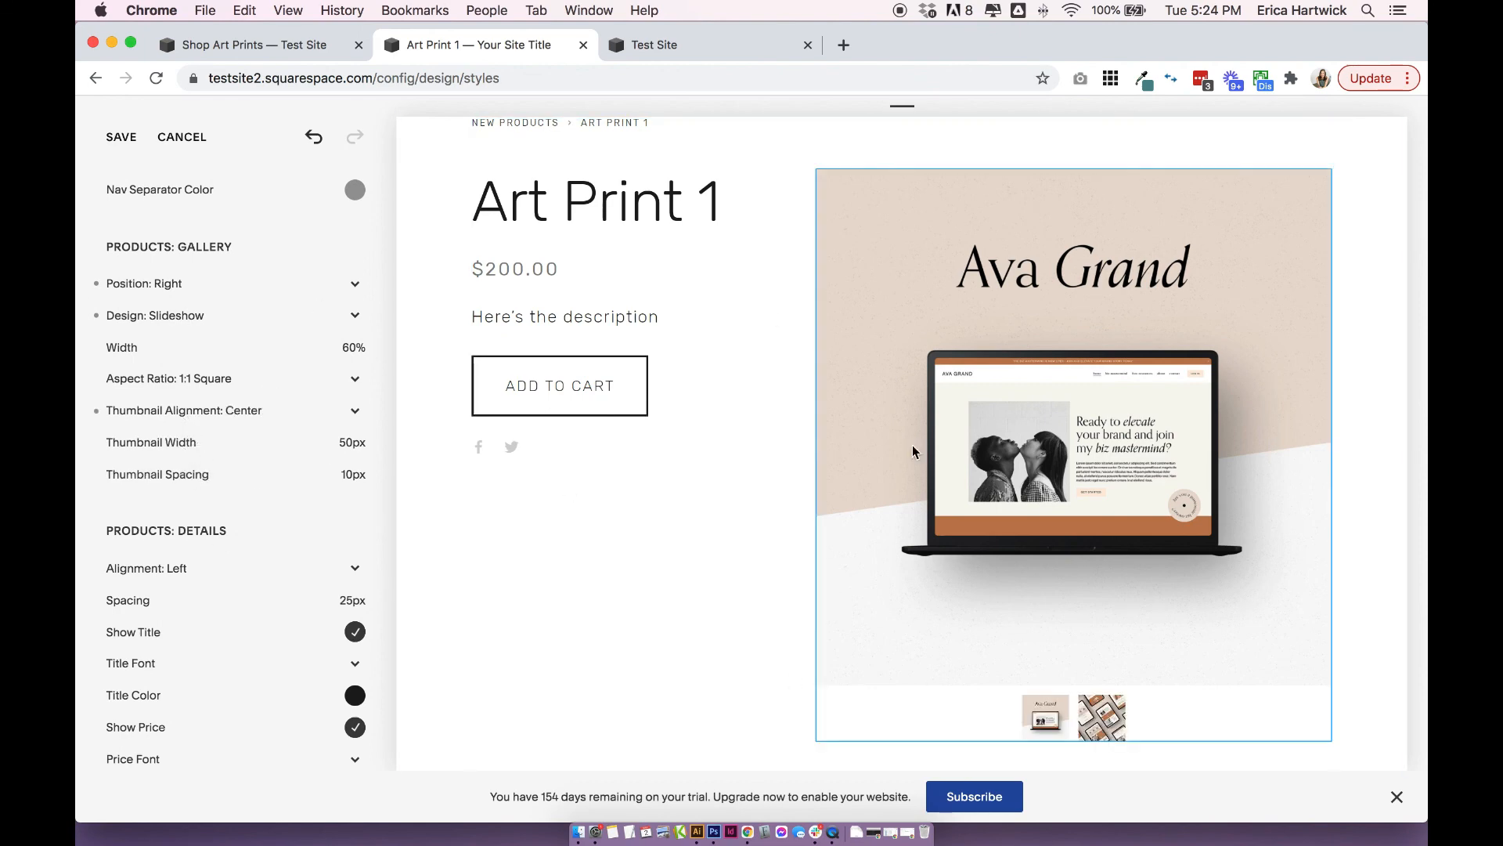
pyautogui.moveTo(210, 484)
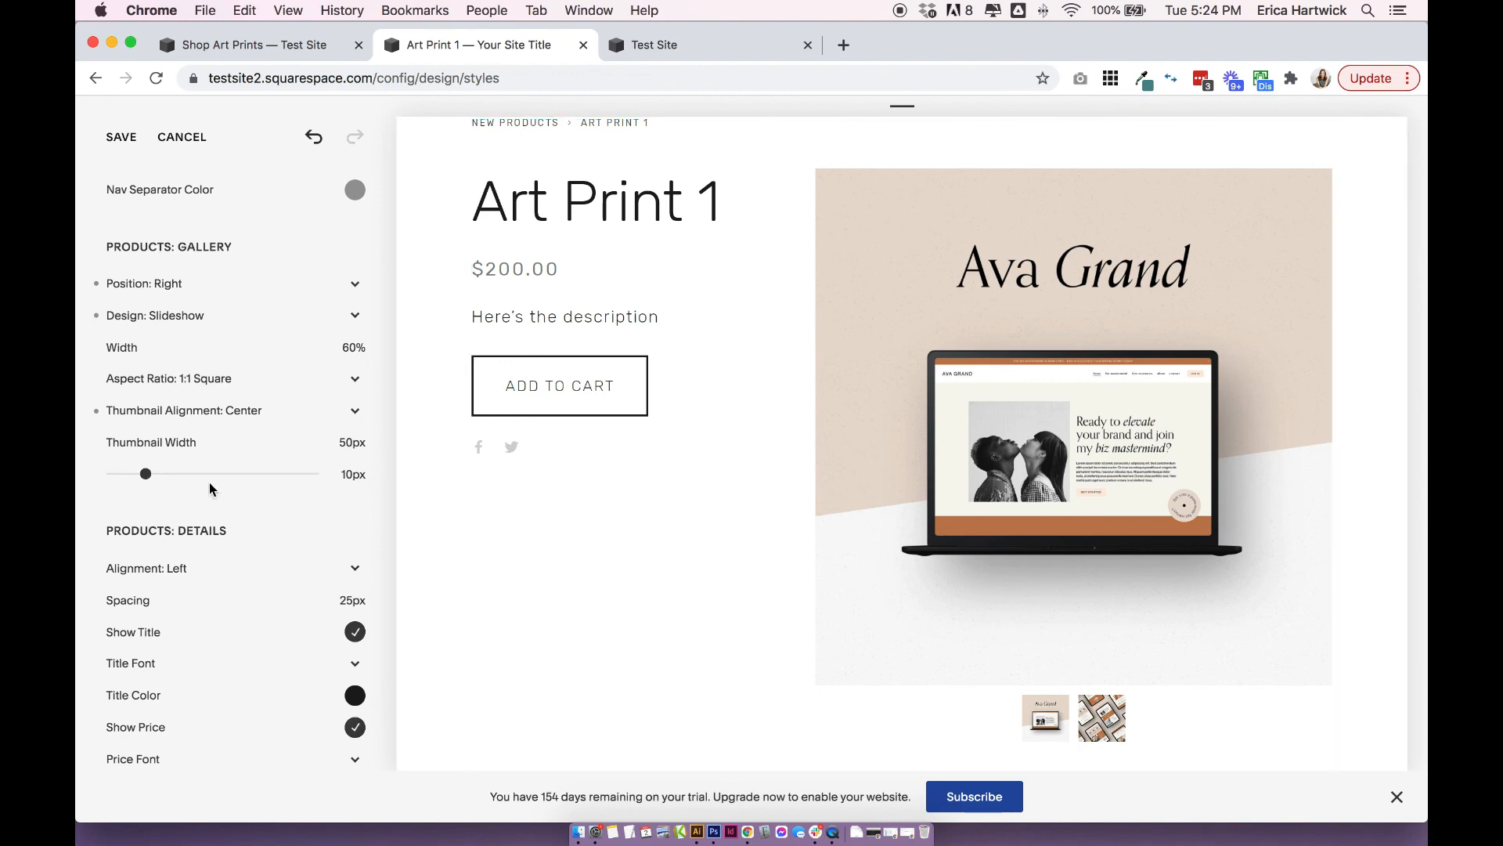
# Set the alignment of the product details to Center.
pyautogui.scroll(-2, 196, 501)
pyautogui.scroll(3, 694, 312)
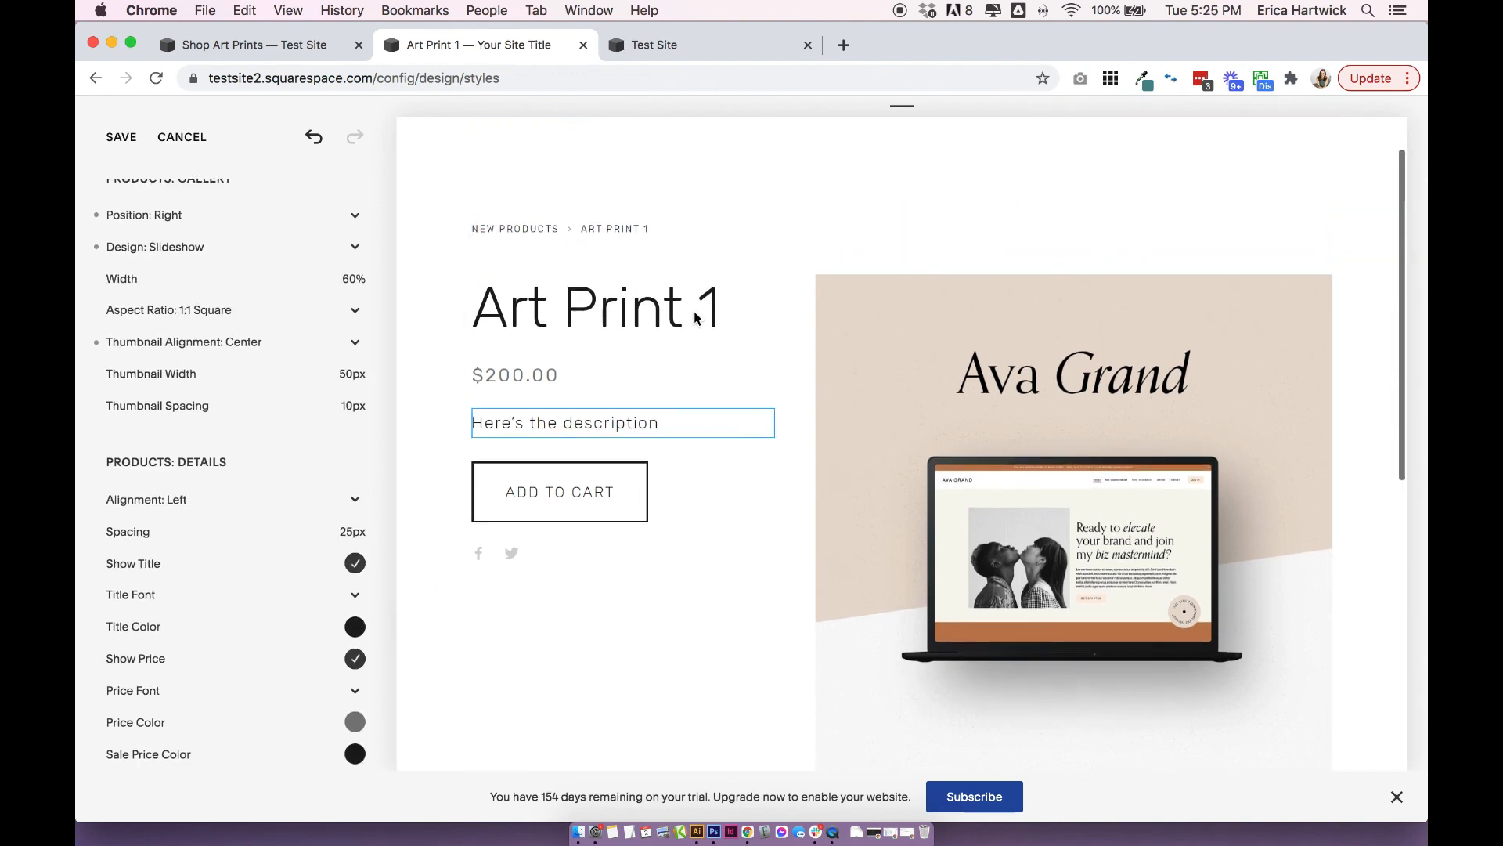
pyautogui.click(182, 503)
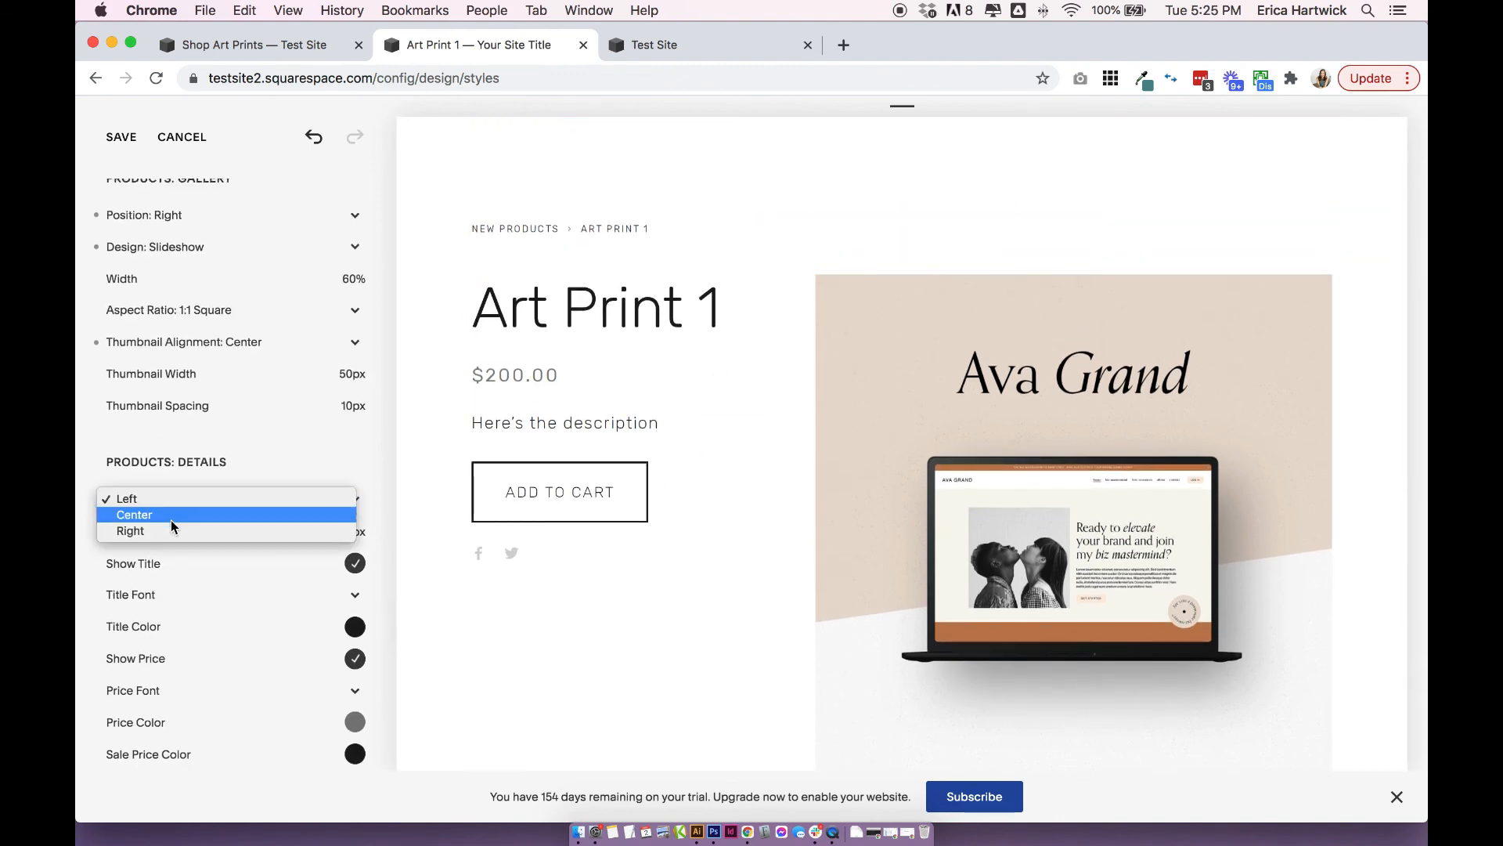
pyautogui.click(171, 519)
# Turn the product details' Show Title option off and on again, and view the remaining detail options.
pyautogui.scroll(-2, 337, 485)
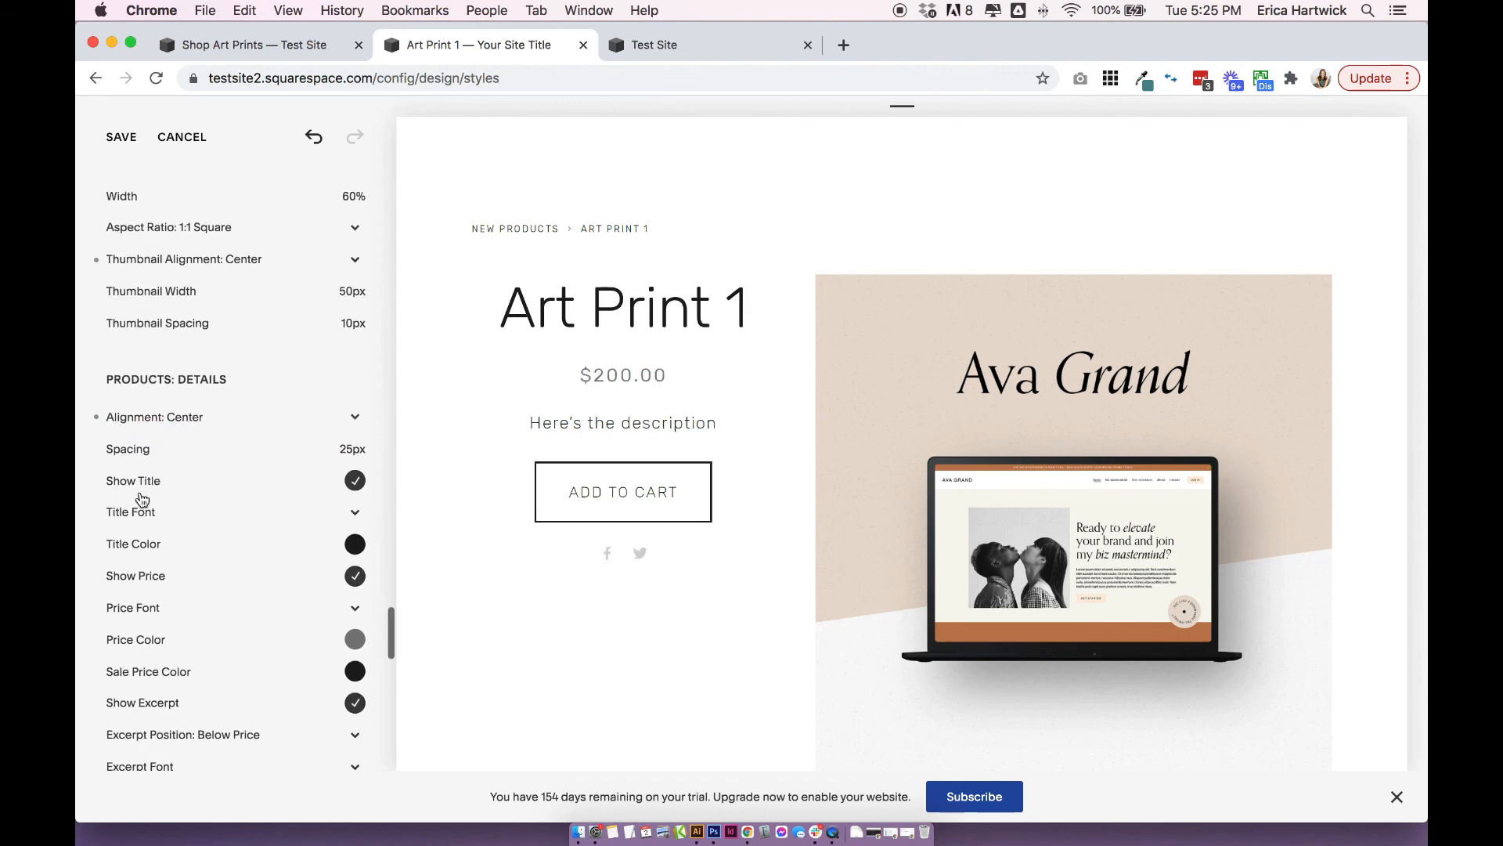
pyautogui.click(343, 481)
pyautogui.click(353, 481)
pyautogui.scroll(-5, 129, 528)
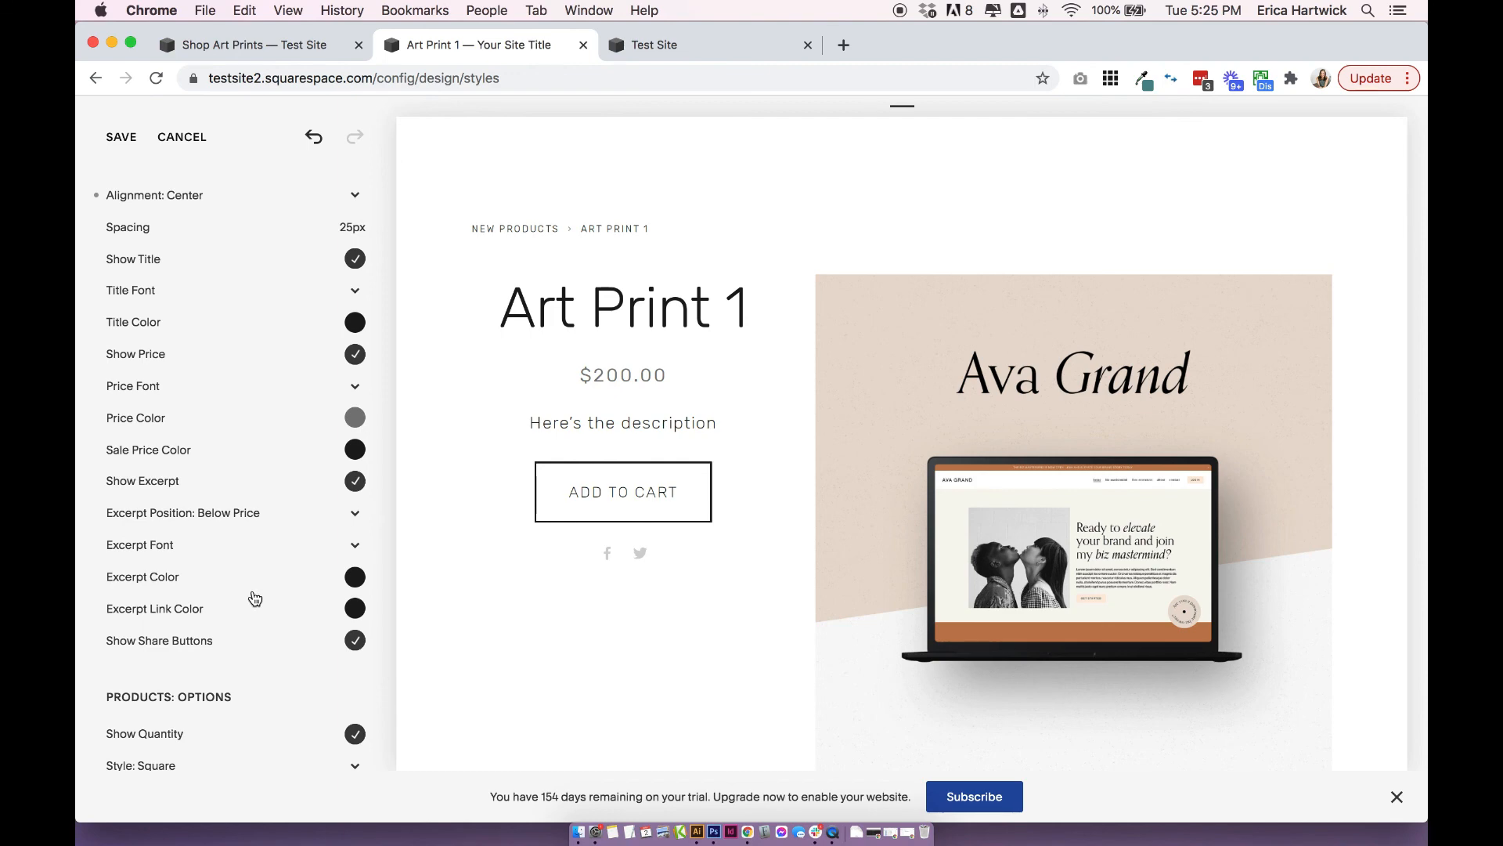
# Review the remaining product page styles: product options, add to cart button, image zoom and share buttons, plus the page preview.
pyautogui.scroll(-8, 254, 599)
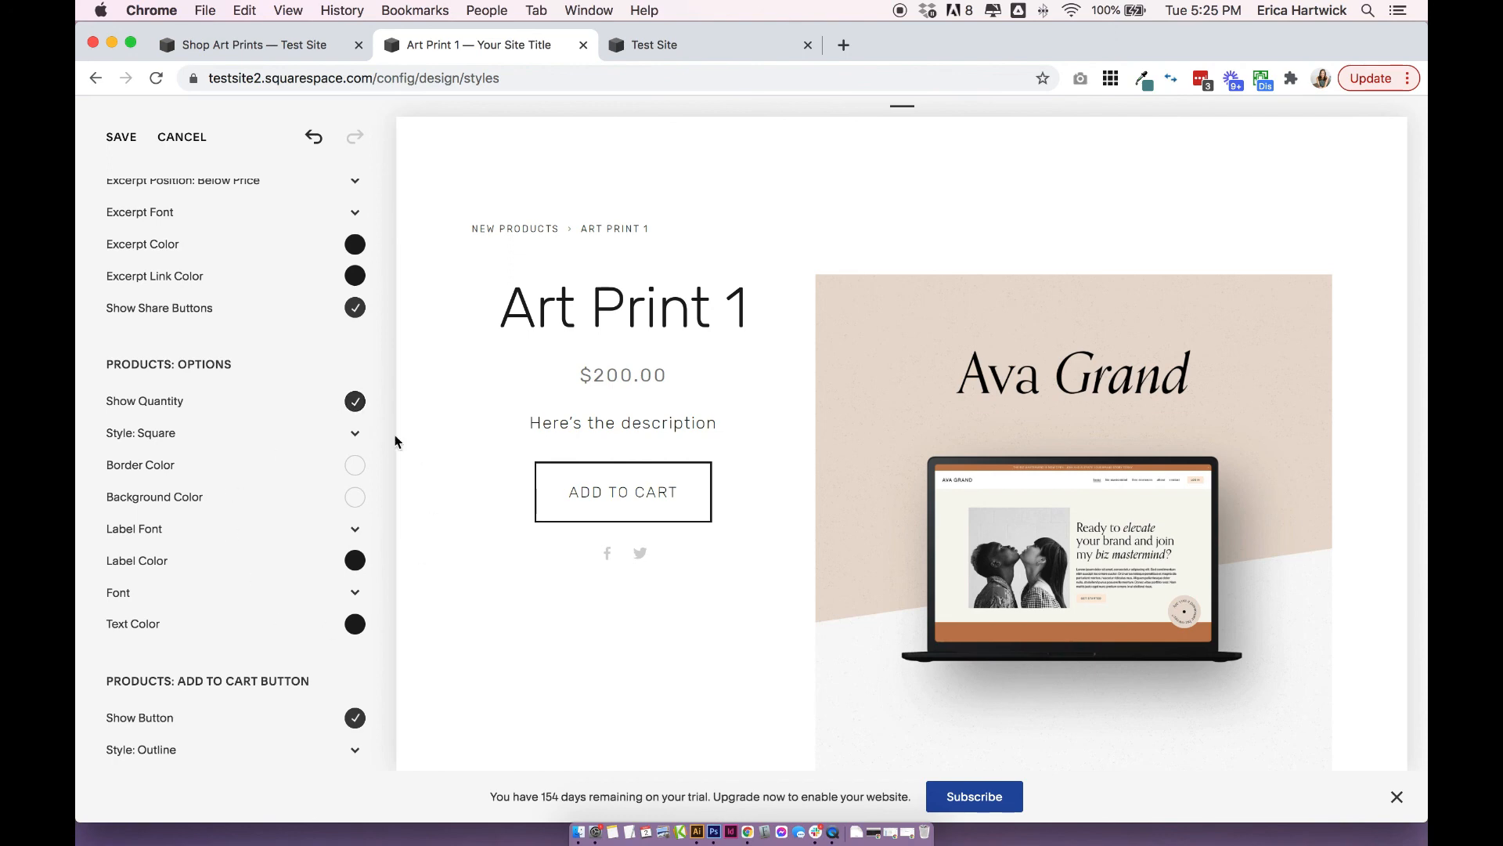
pyautogui.scroll(-5, 383, 635)
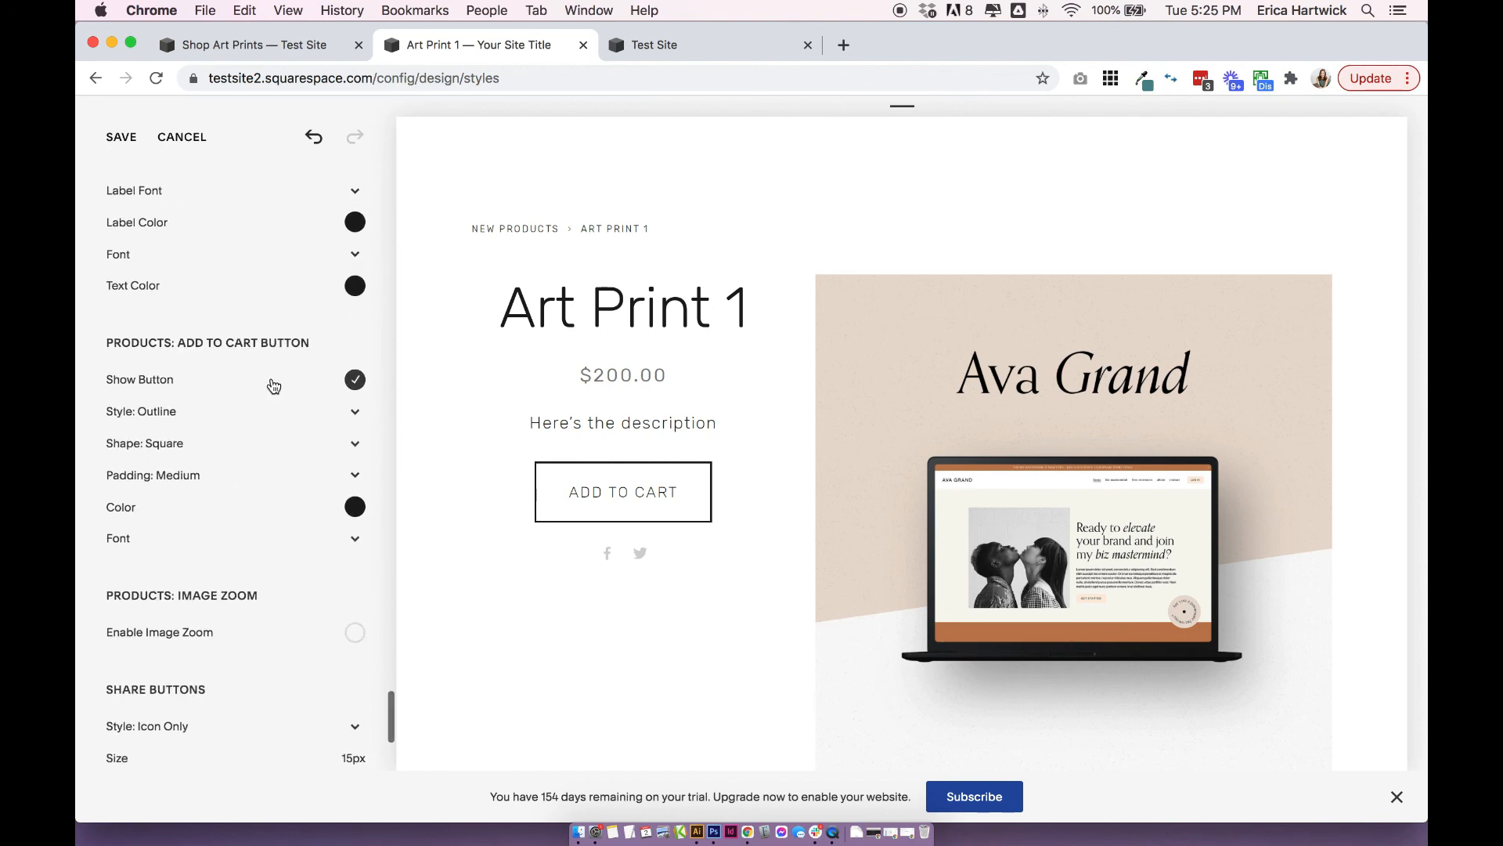
pyautogui.scroll(-3, 379, 436)
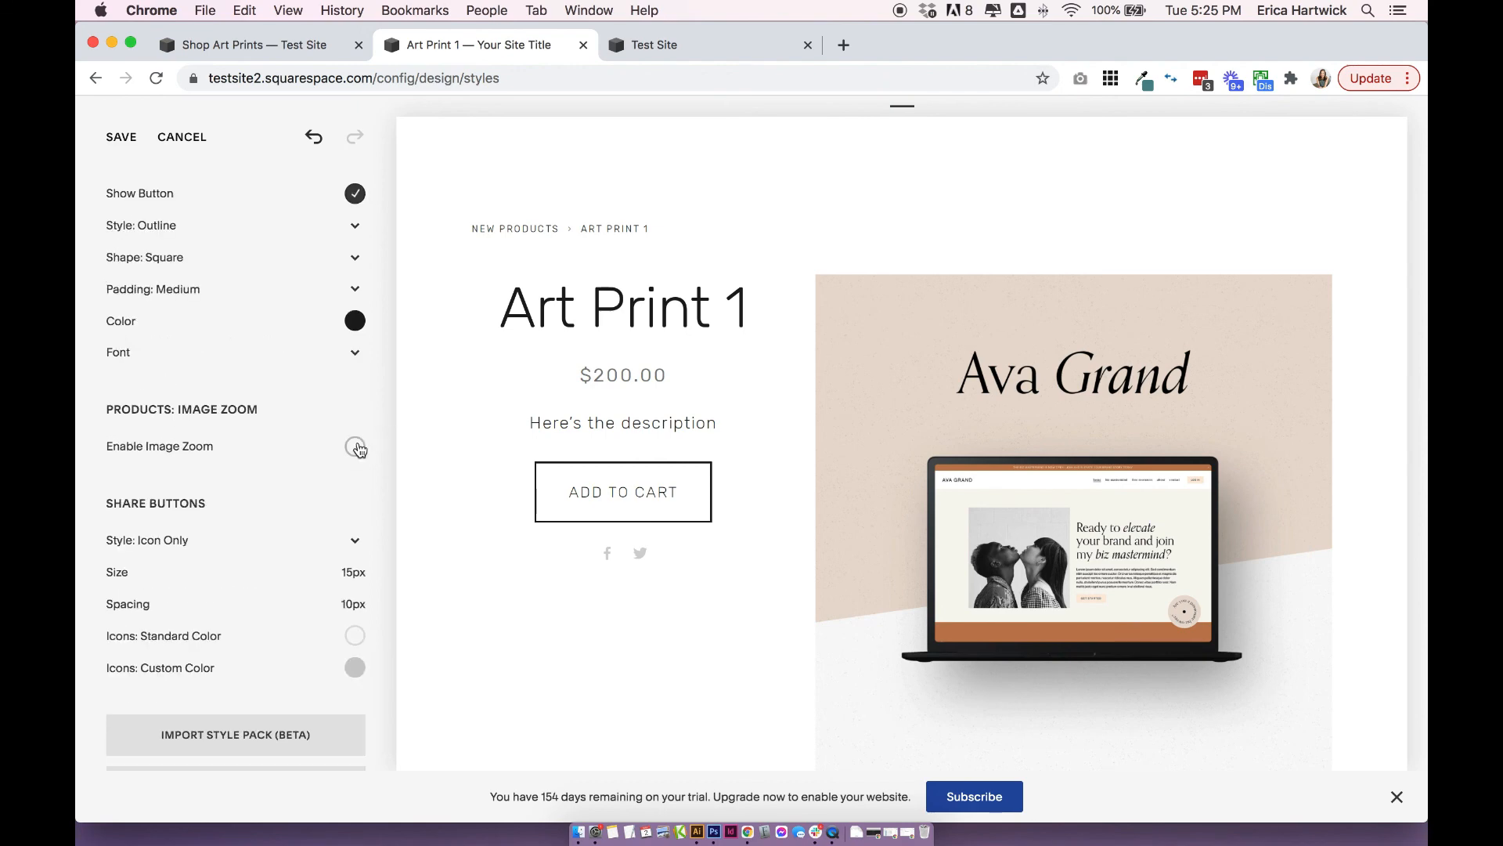
pyautogui.scroll(-2, 356, 450)
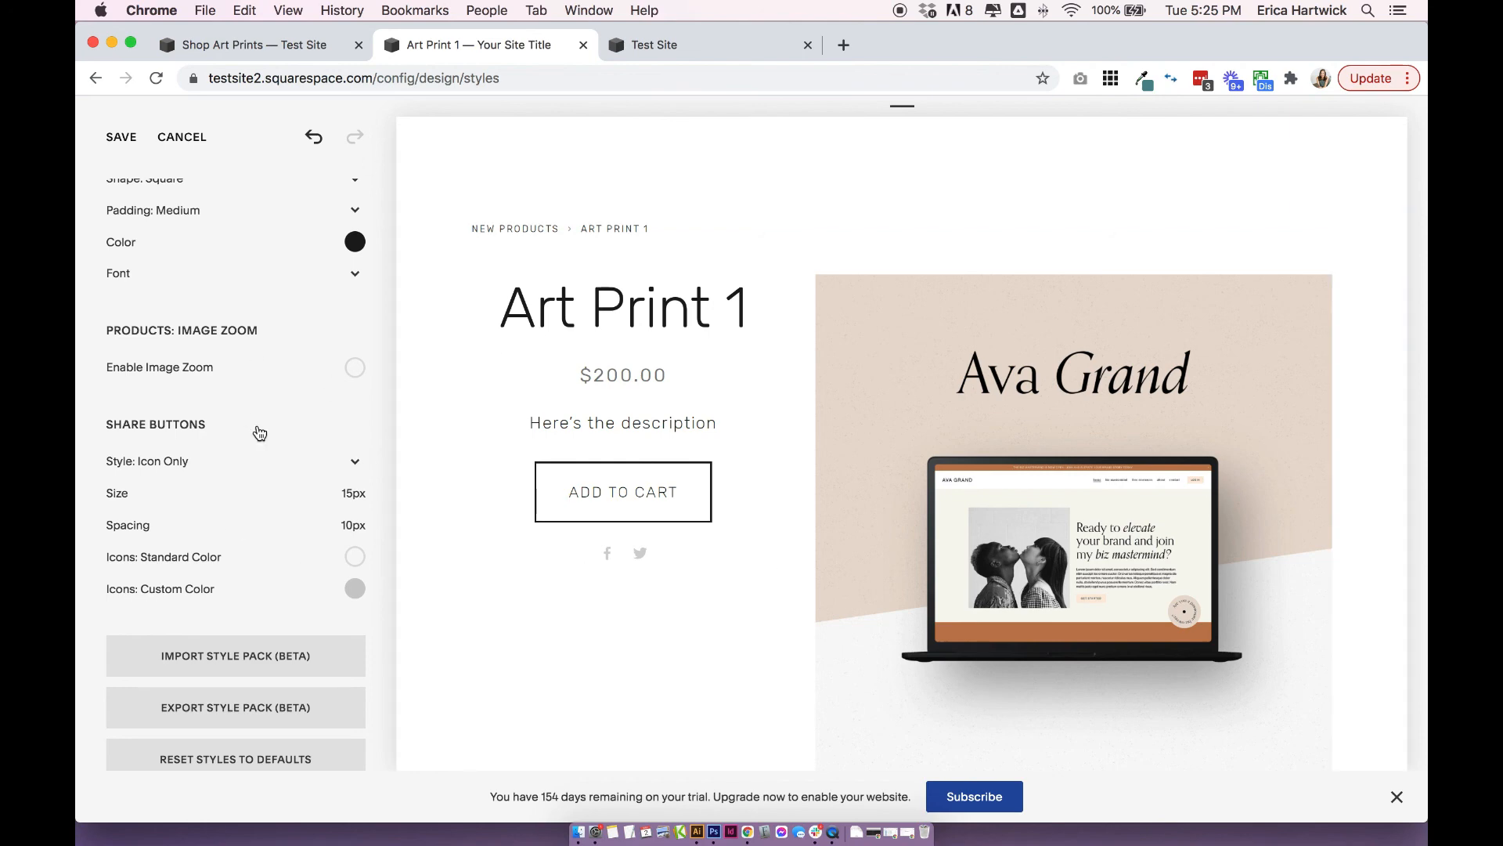
pyautogui.scroll(5, 259, 433)
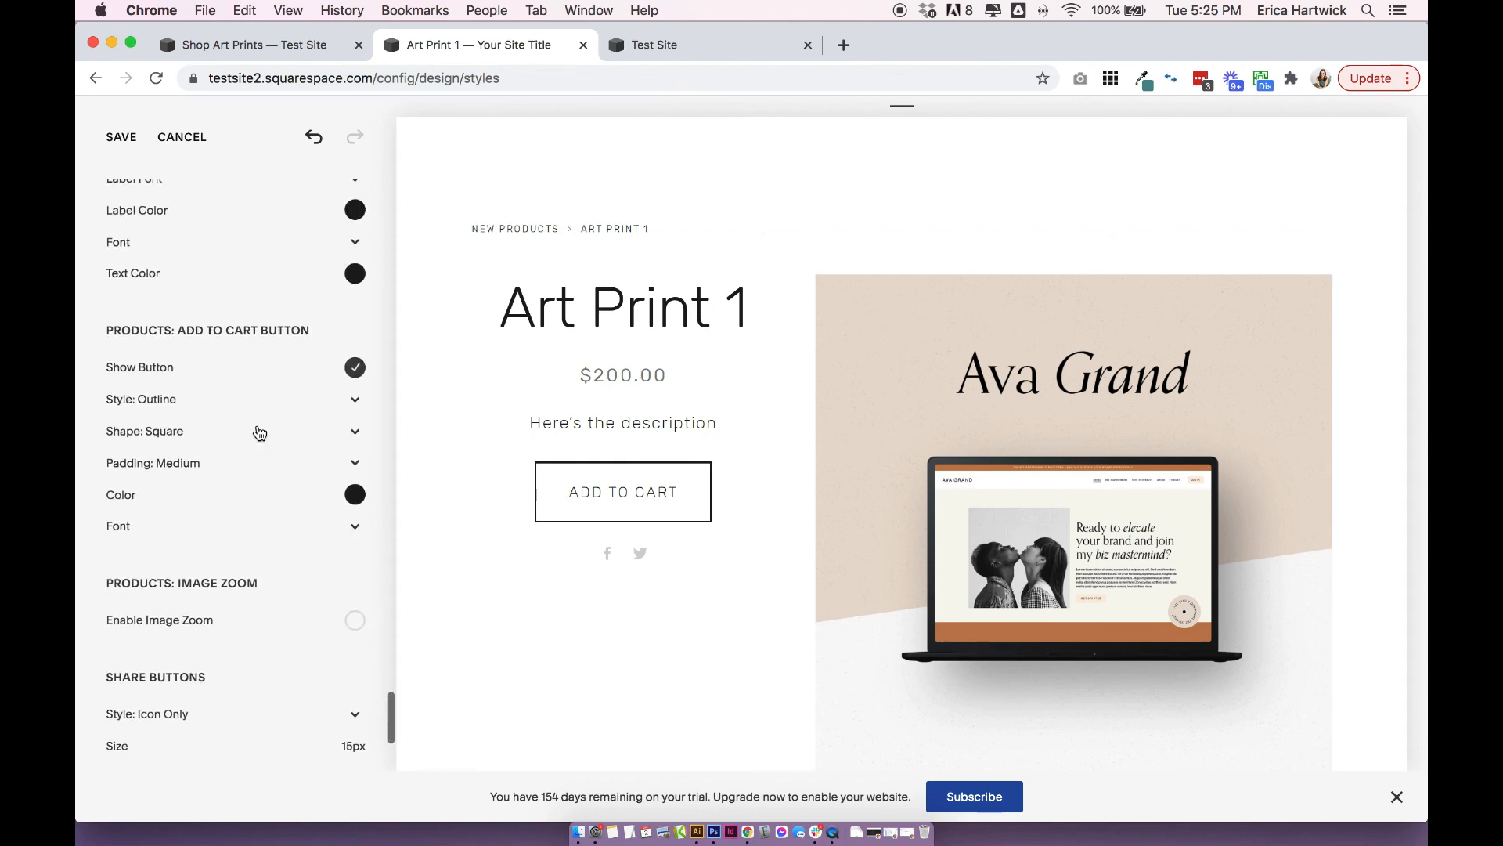
pyautogui.scroll(2, 326, 545)
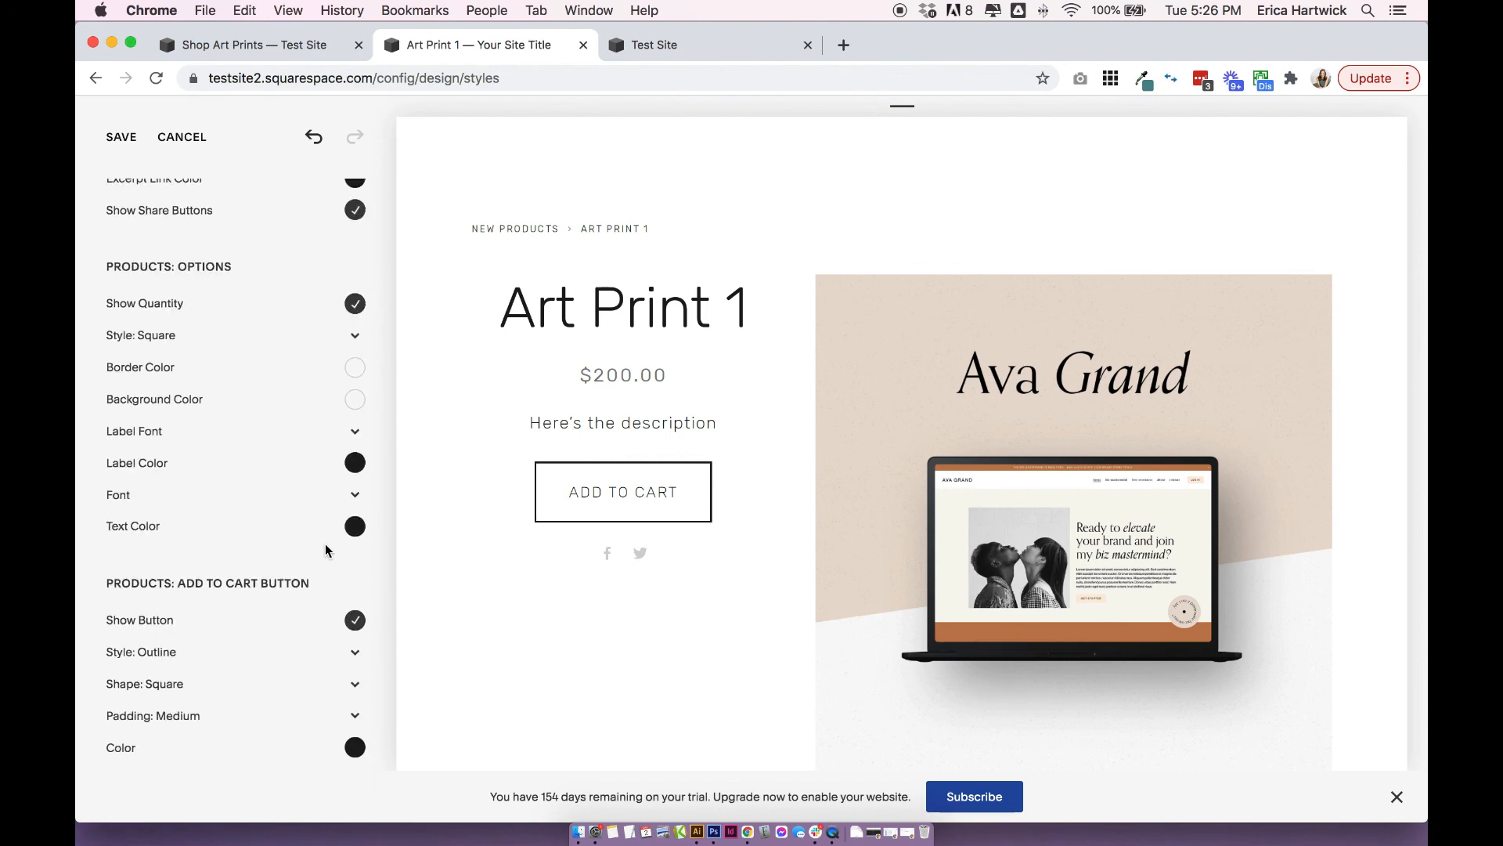
pyautogui.scroll(-5, 899, 235)
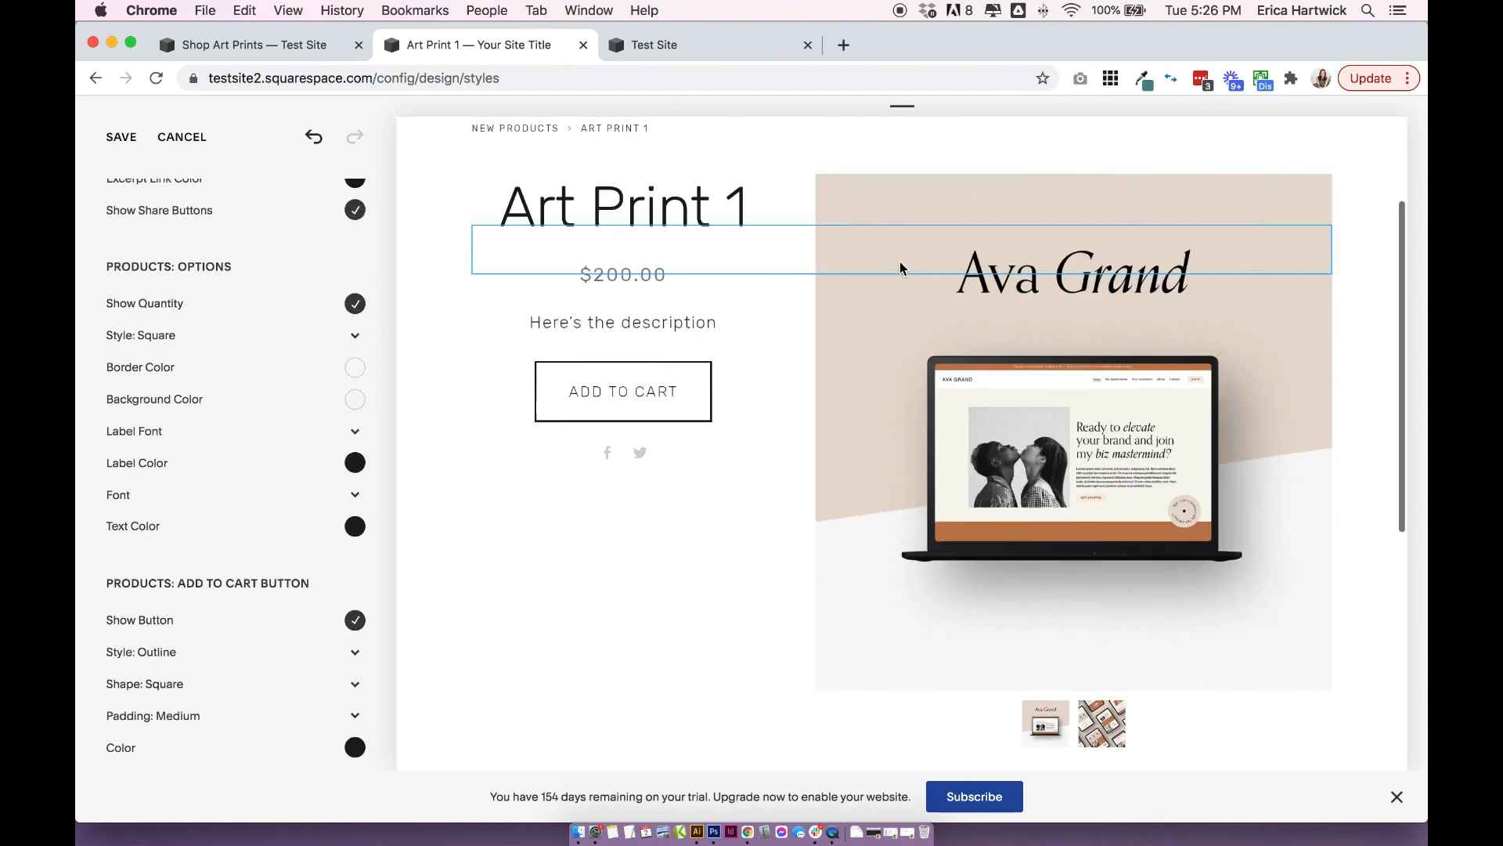
pyautogui.scroll(2, 899, 262)
pyautogui.scroll(3, 899, 261)
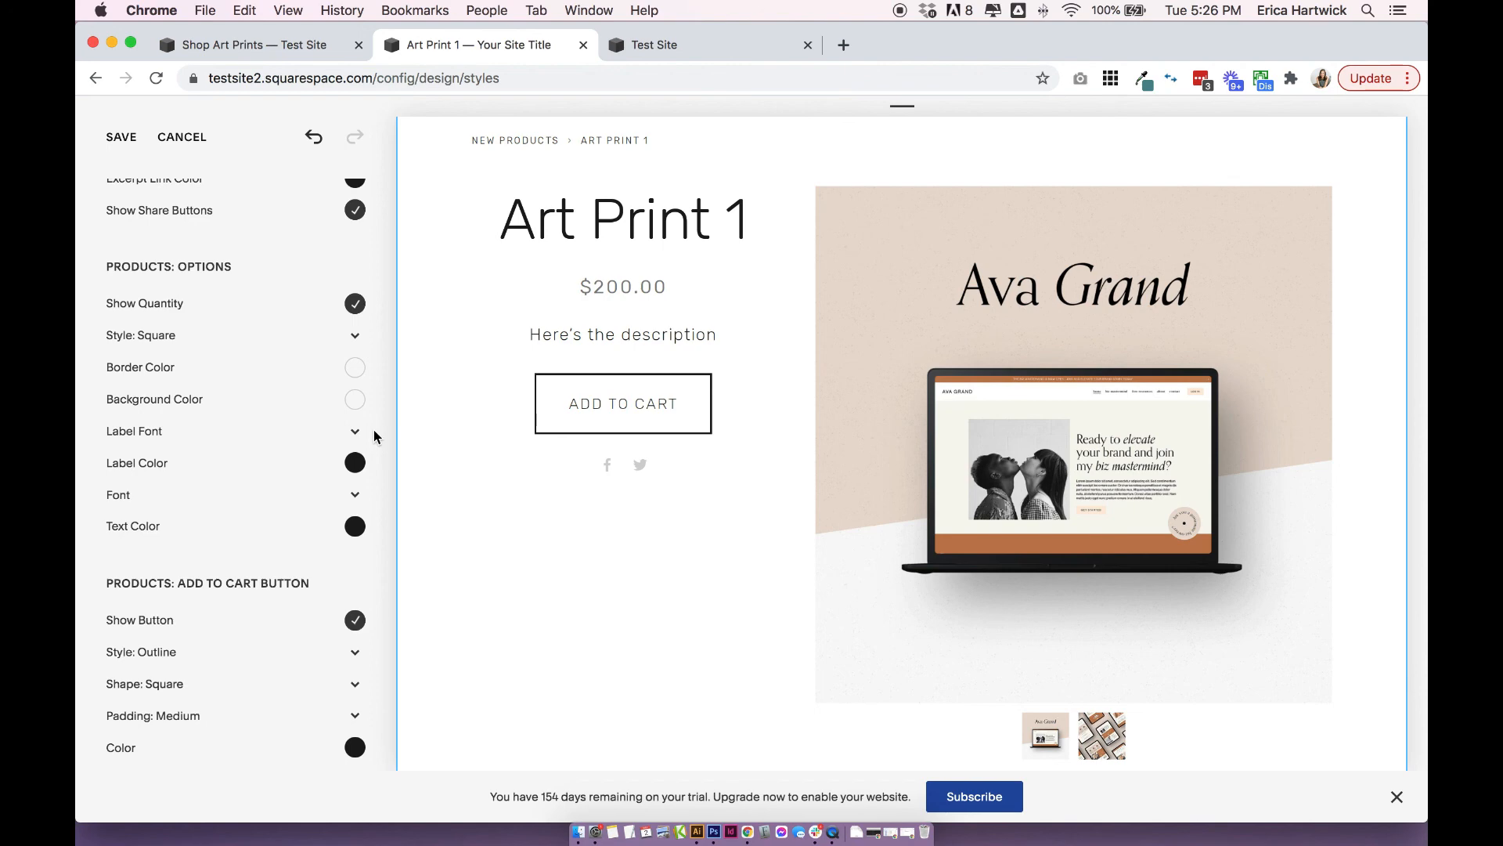
# Save the product page style changes and return to the site's main menu.
pyautogui.click(128, 136)
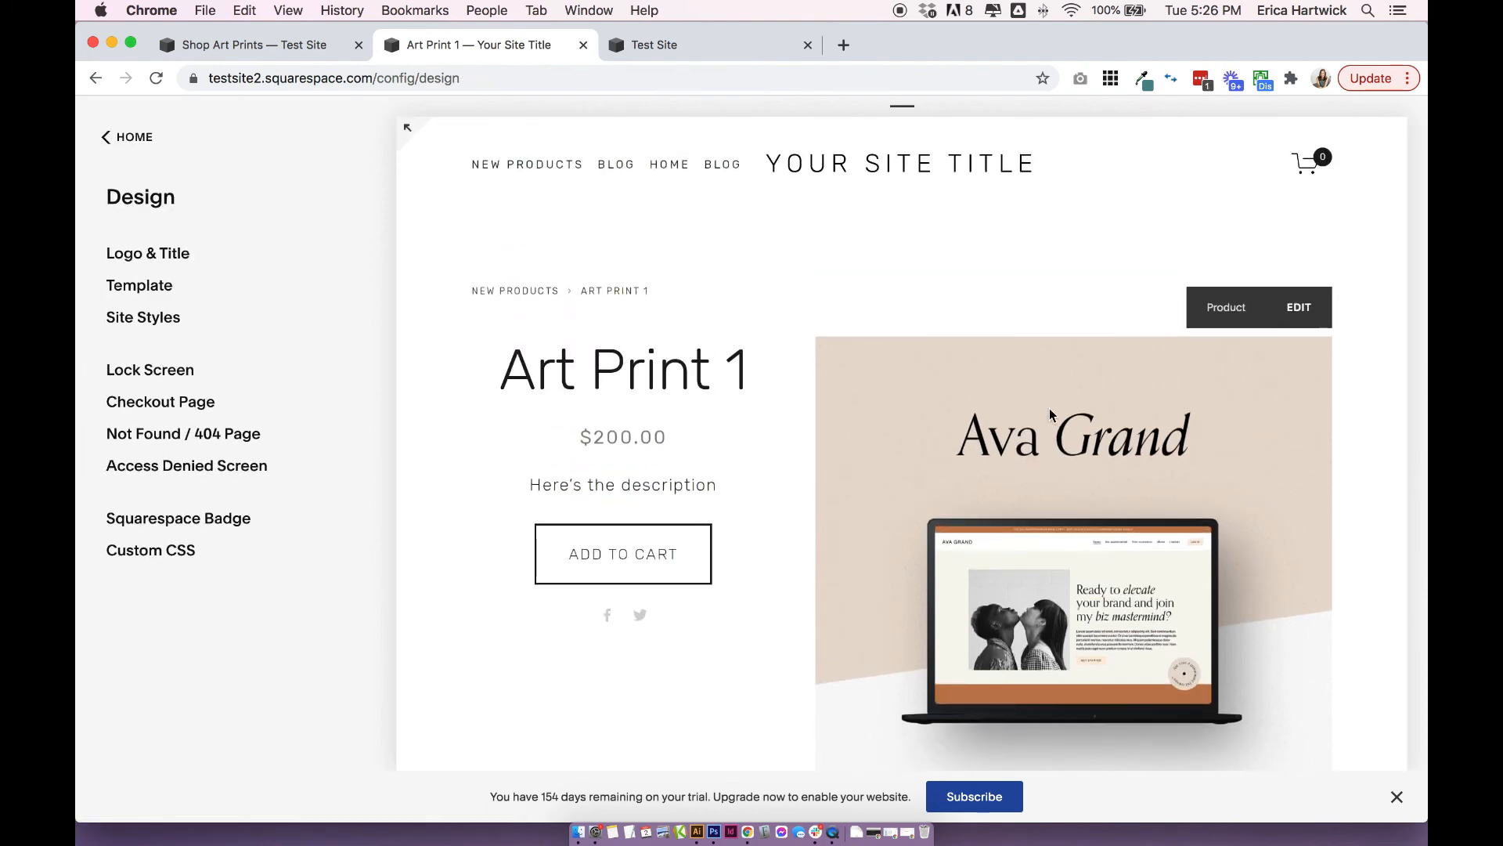
pyautogui.click(134, 140)
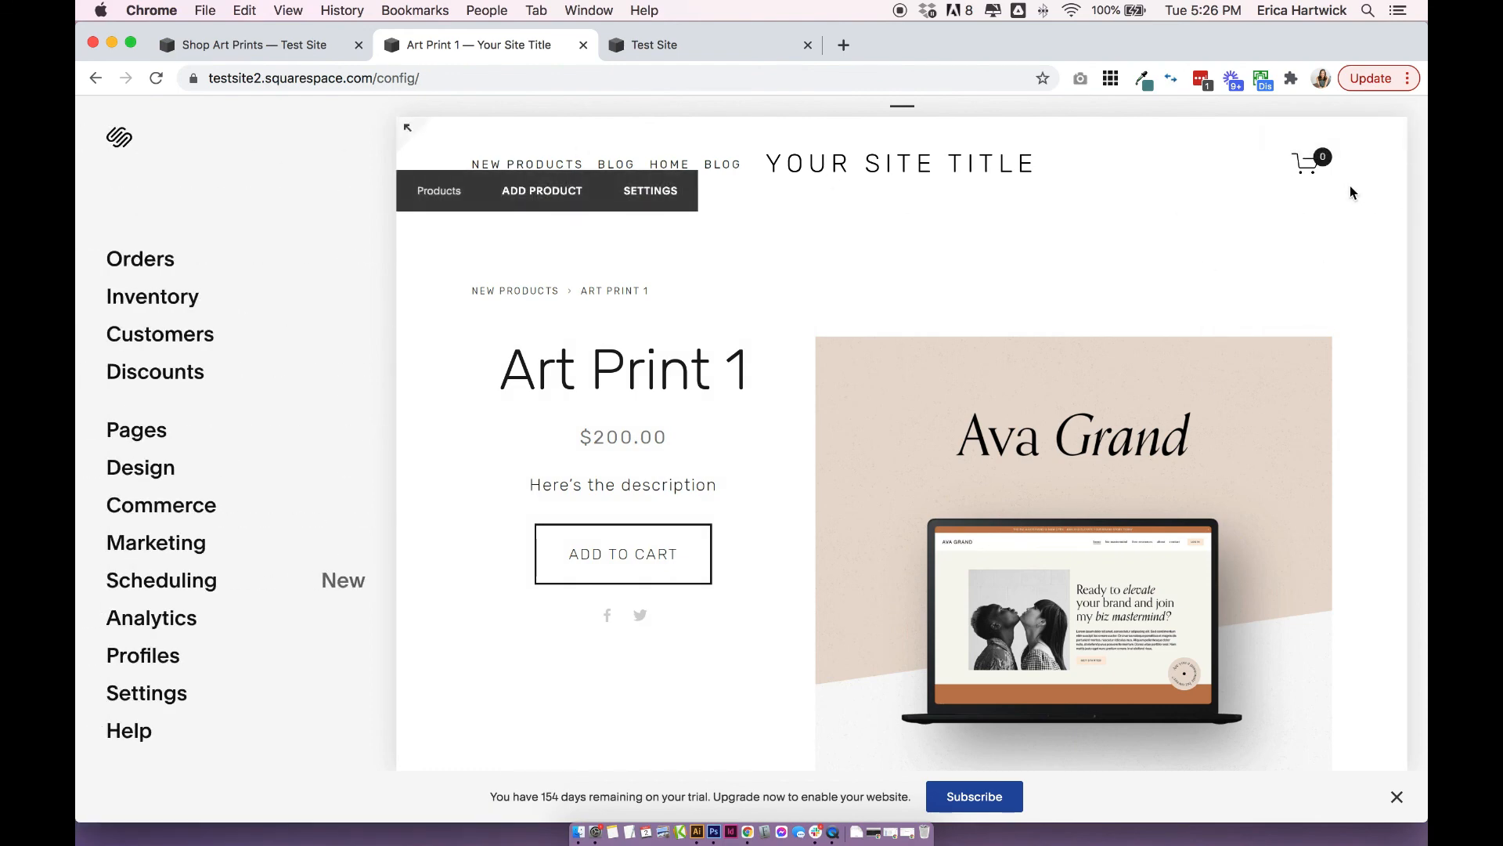
# In the header layout styles, try the Cart Position as Hide, set it back to Top Right, and view the other position choices.
pyautogui.click(152, 469)
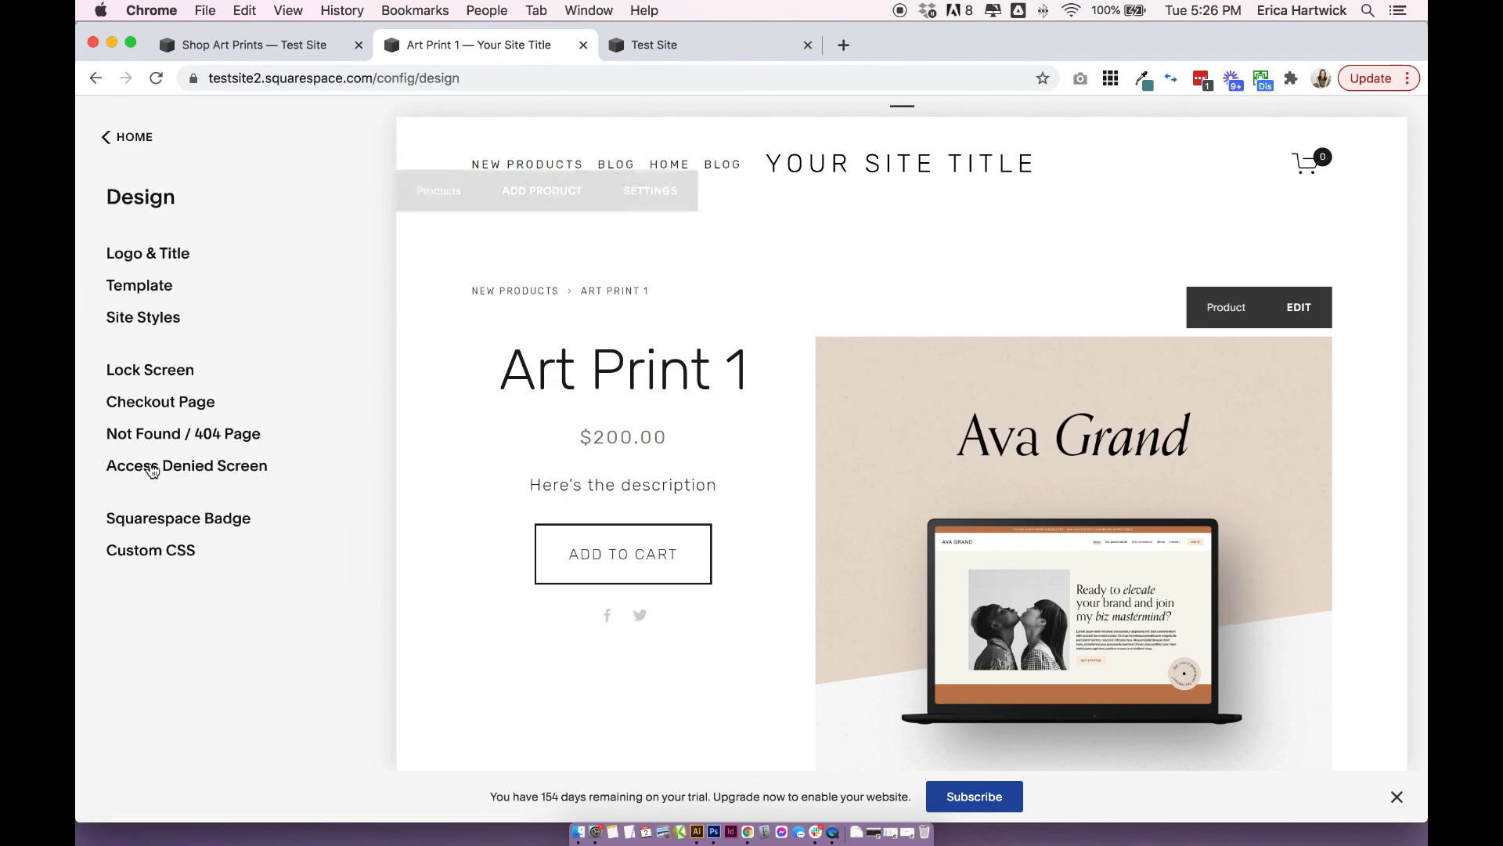
pyautogui.click(155, 320)
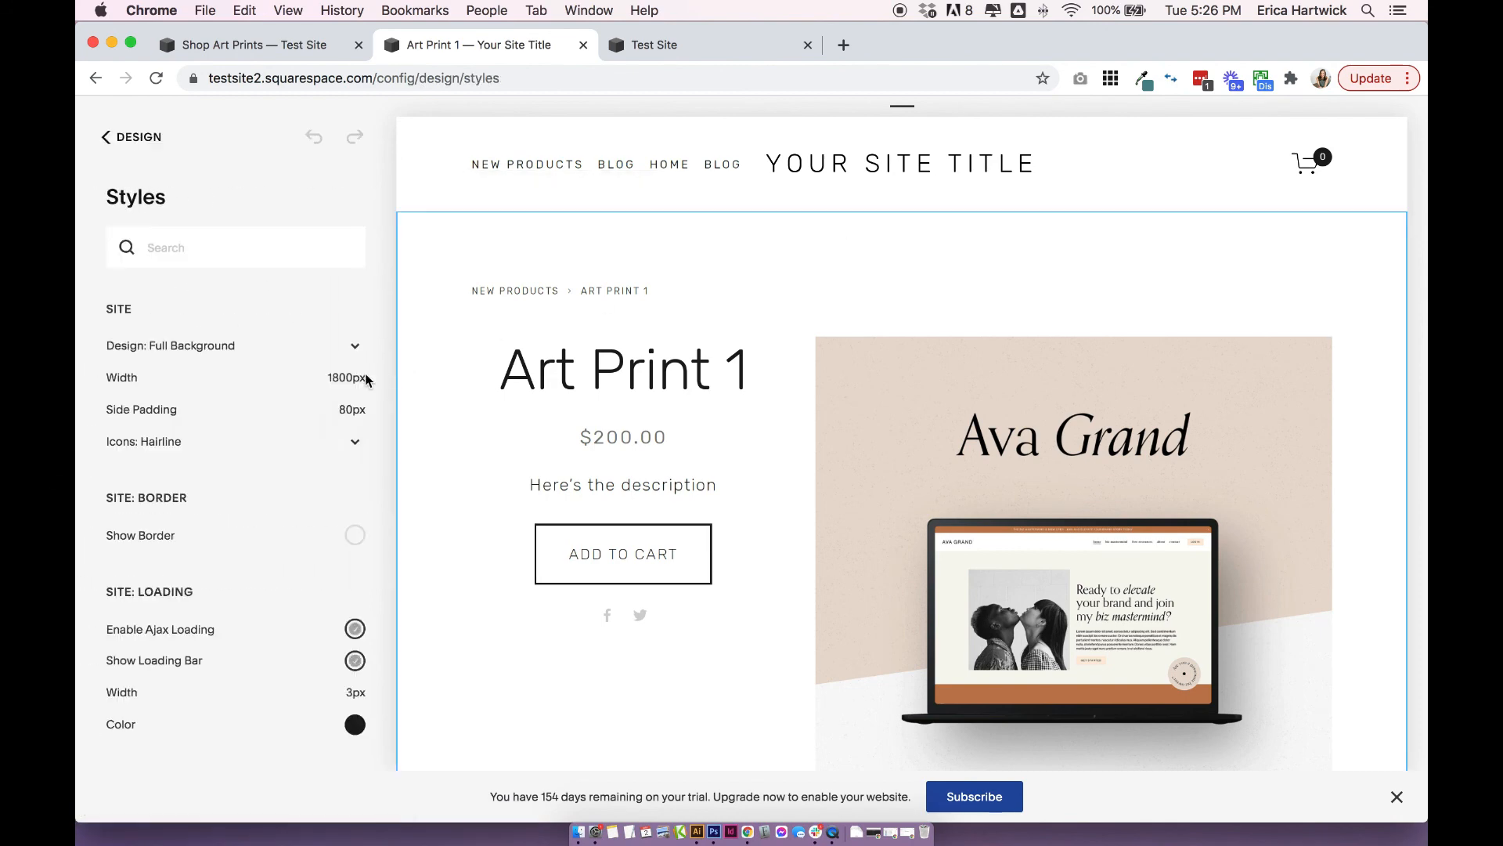
pyautogui.scroll(-8, 223, 302)
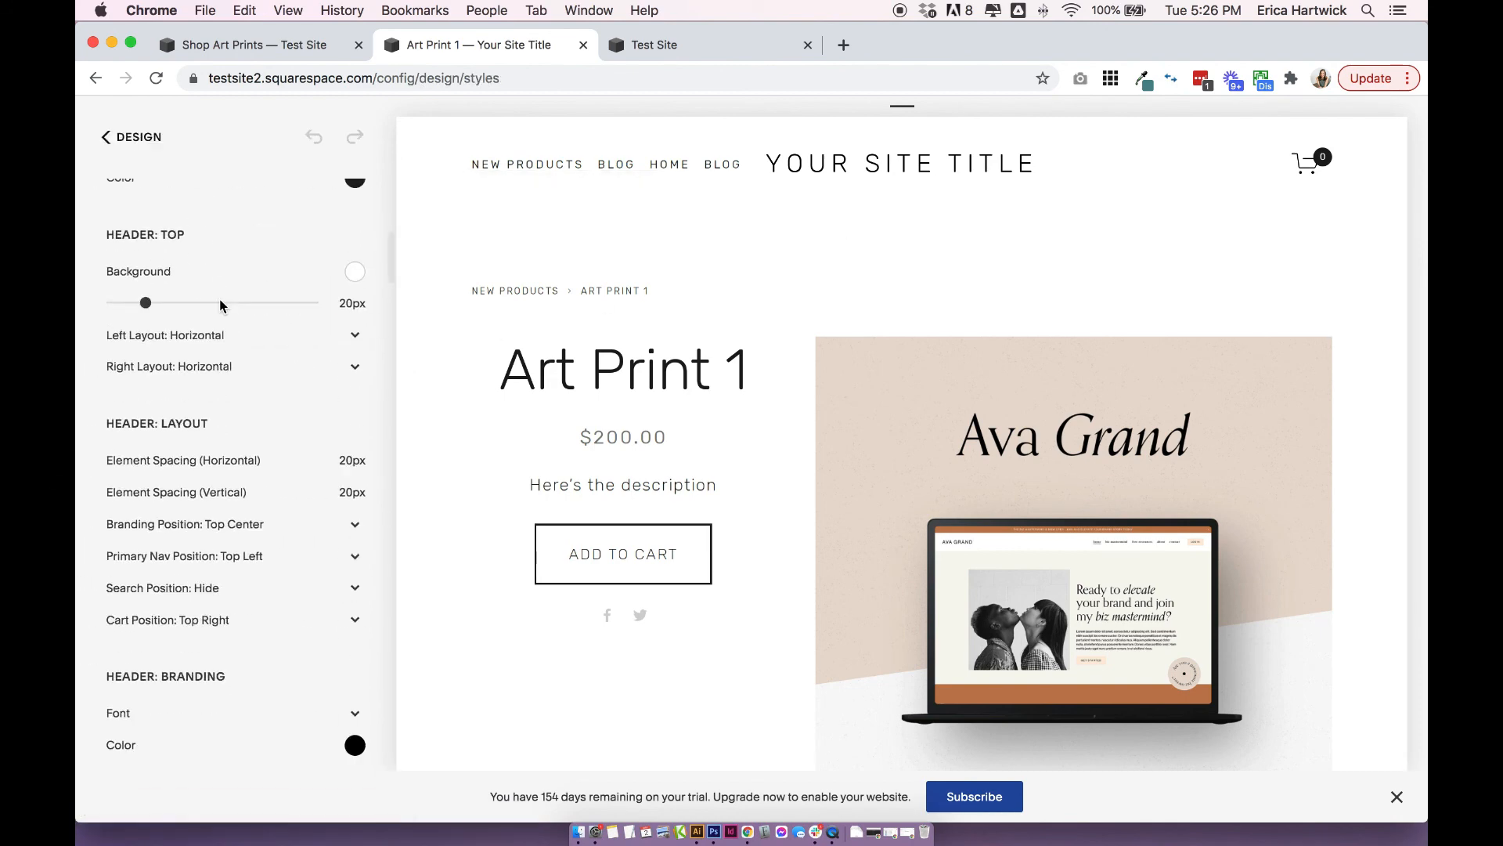
pyautogui.scroll(-3, 221, 306)
pyautogui.scroll(4, 176, 401)
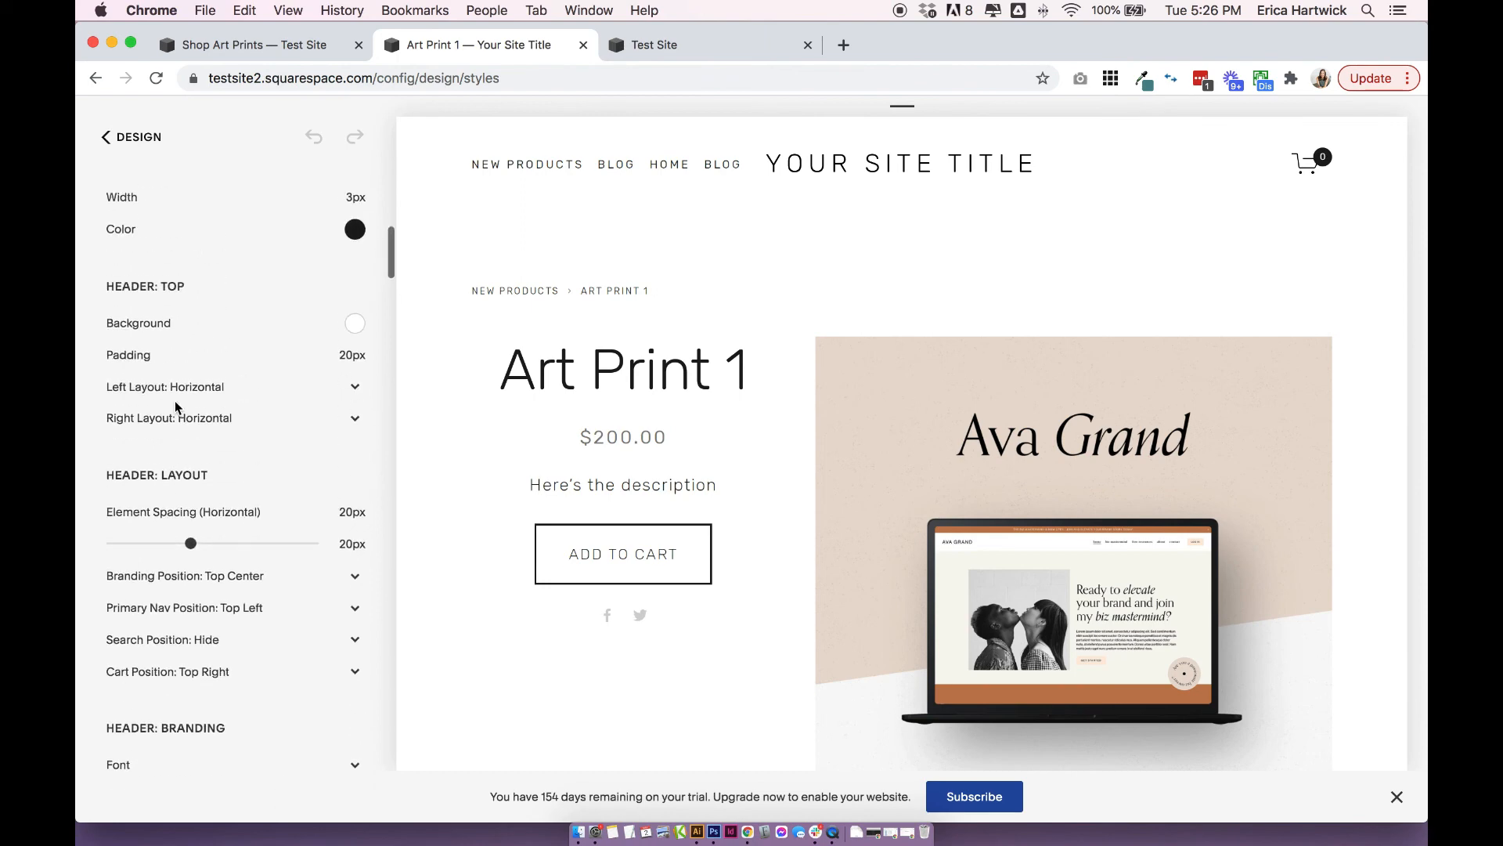
pyautogui.scroll(-2, 175, 401)
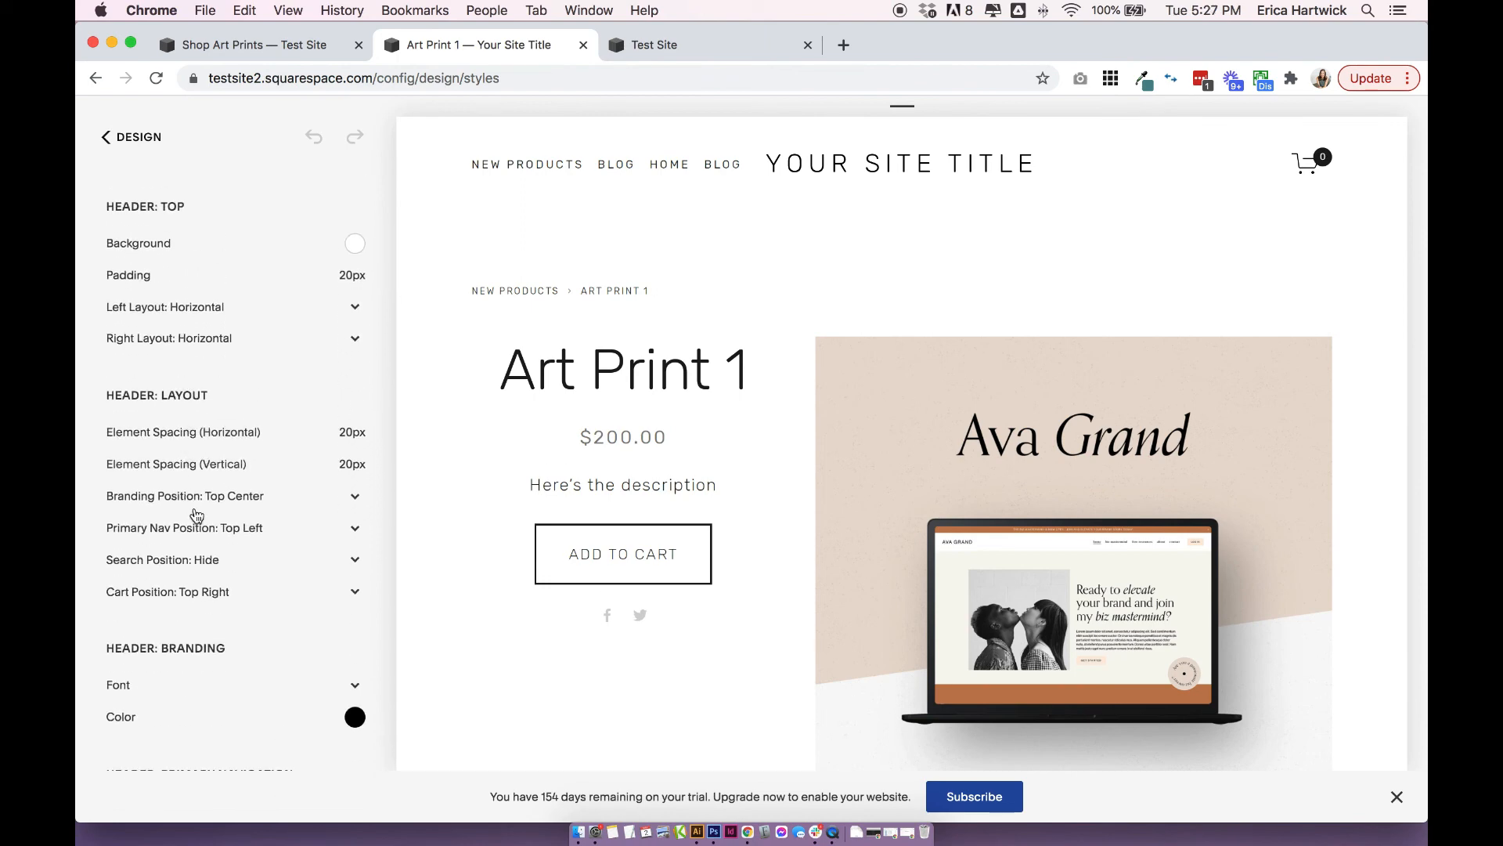
pyautogui.scroll(-1, 197, 518)
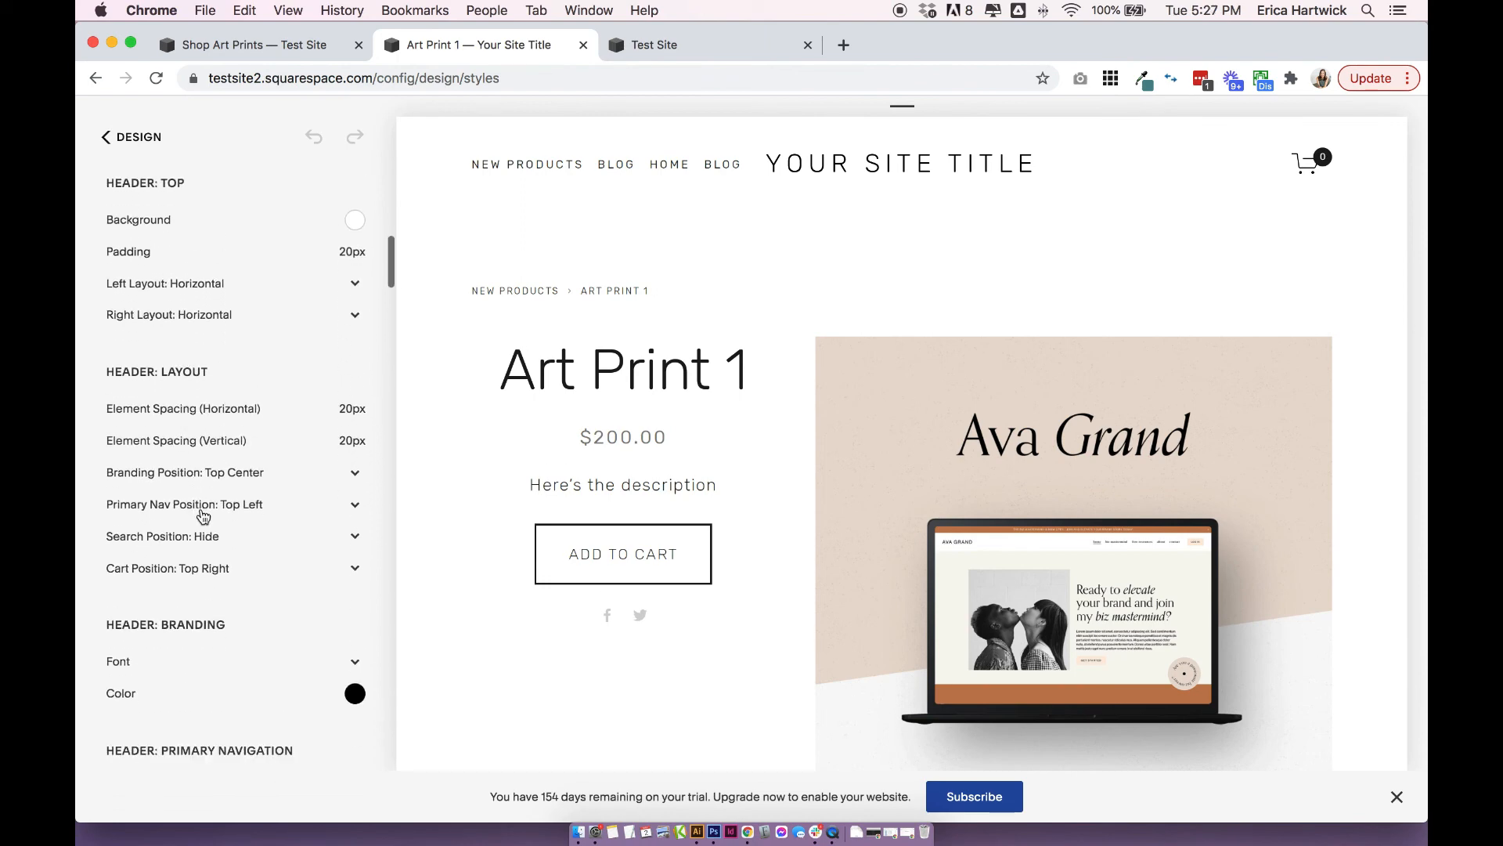
pyautogui.click(220, 572)
pyautogui.click(209, 522)
pyautogui.click(210, 552)
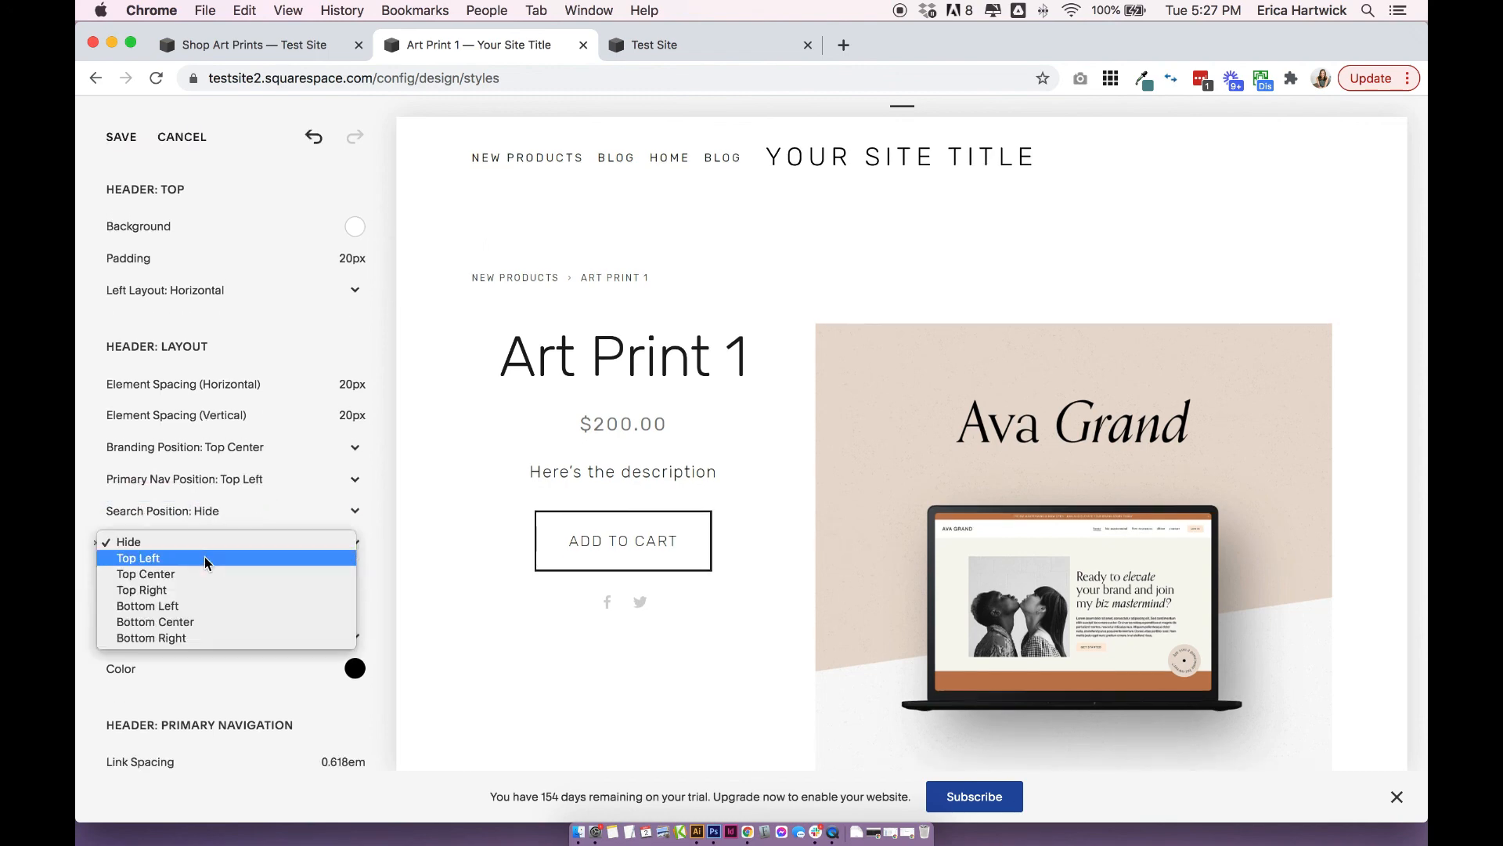
pyautogui.click(196, 599)
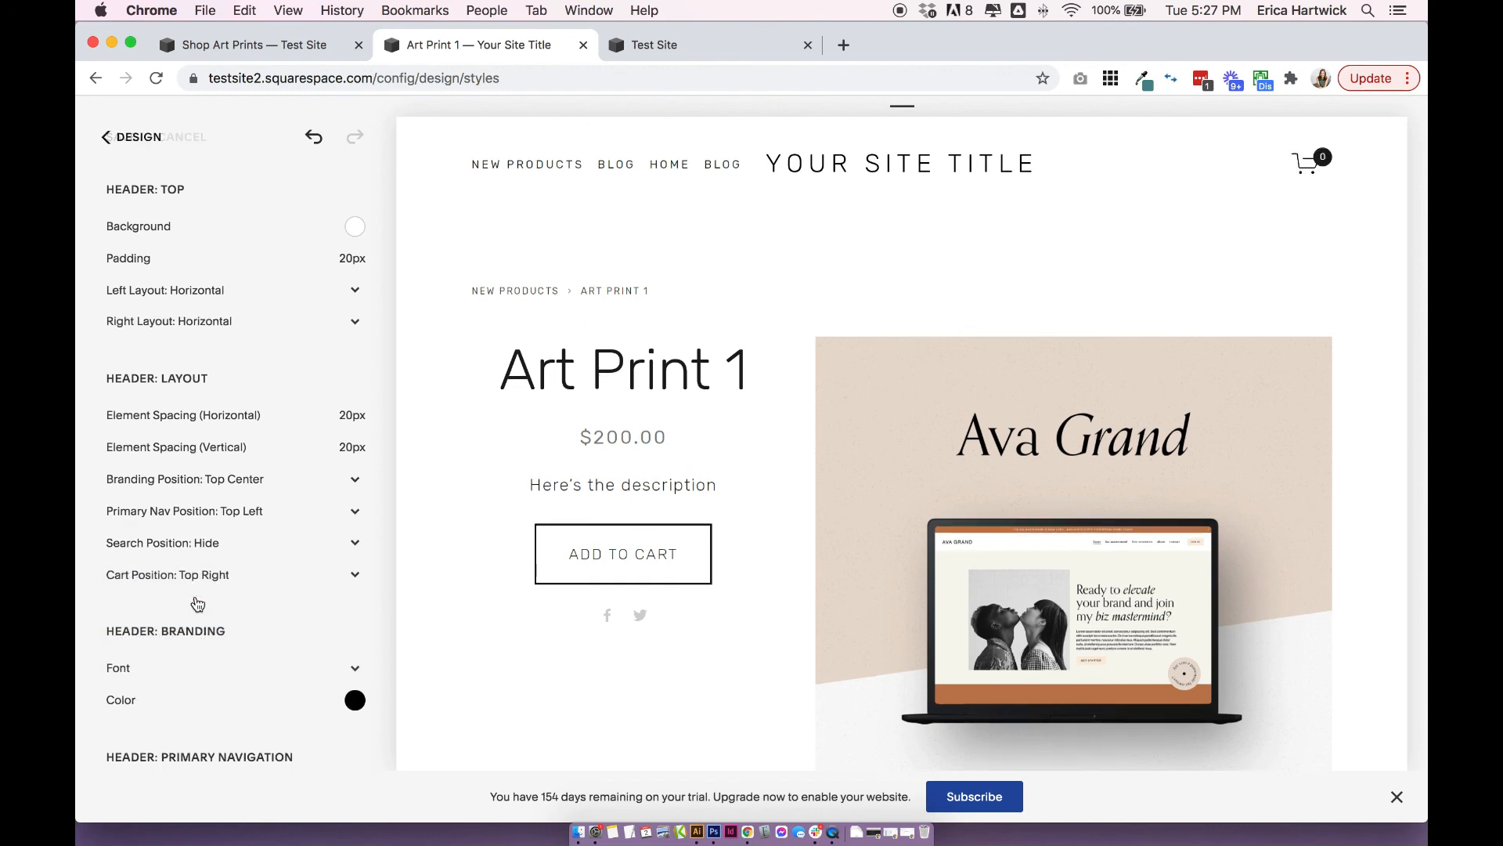
pyautogui.click(190, 576)
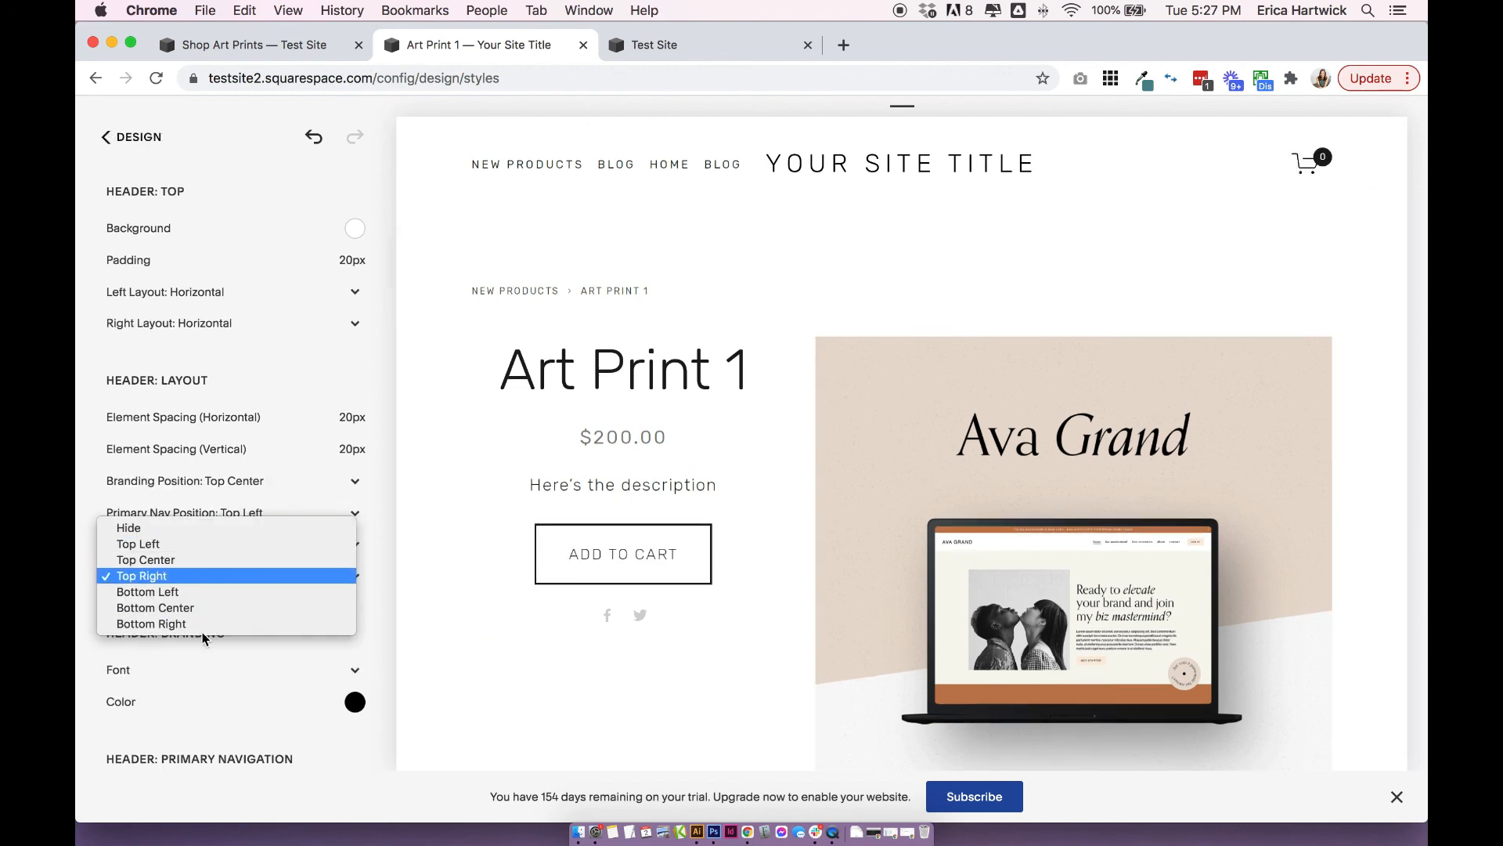
pyautogui.click(387, 589)
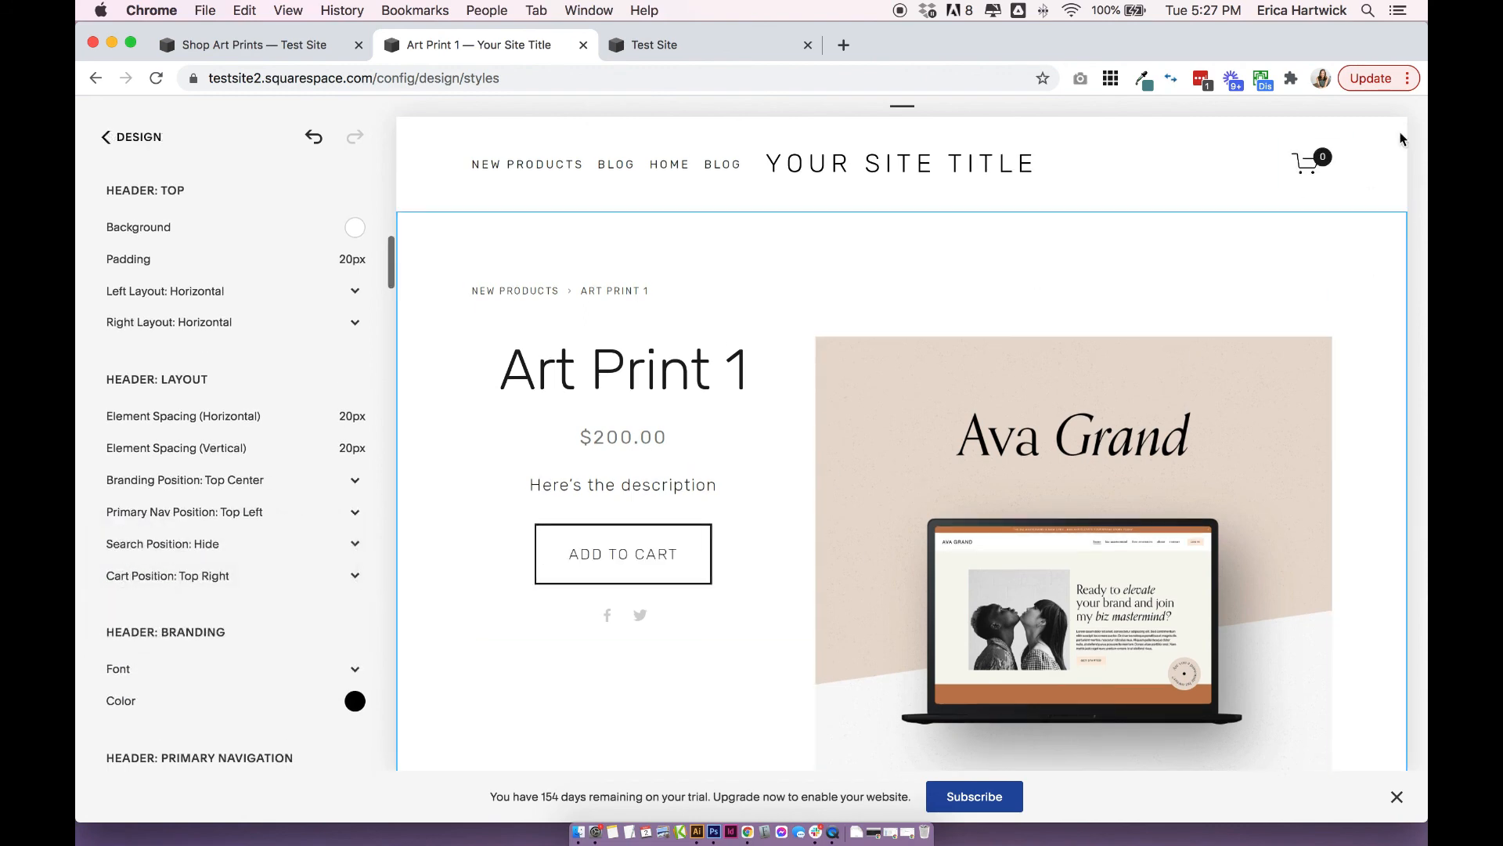
# Leave the site styles for the main menu and switch to the Test Site with the Shop Art Prints page.
pyautogui.click(148, 147)
pyautogui.click(147, 146)
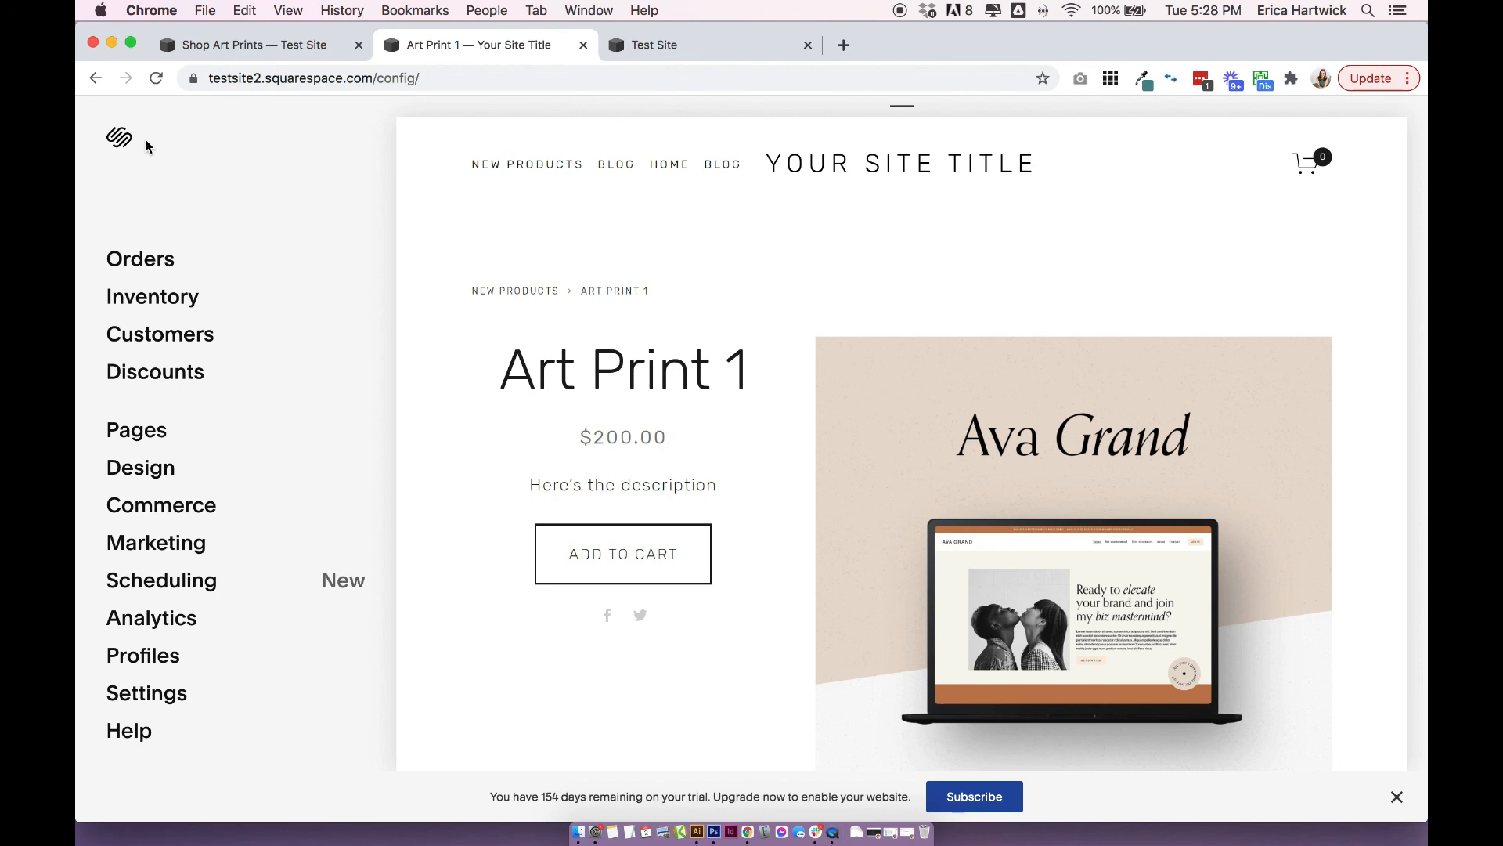
pyautogui.click(266, 47)
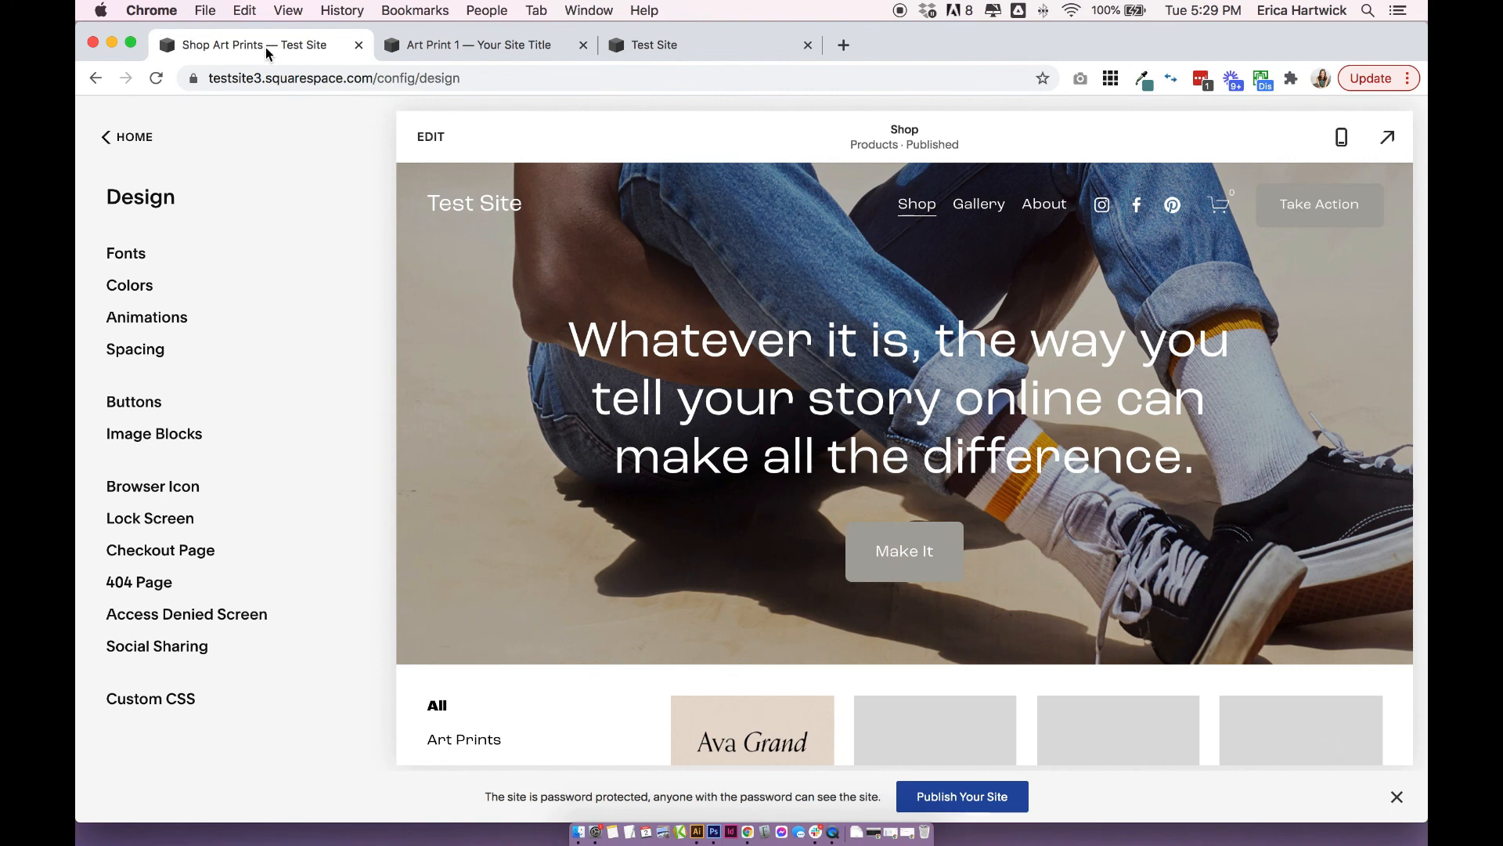